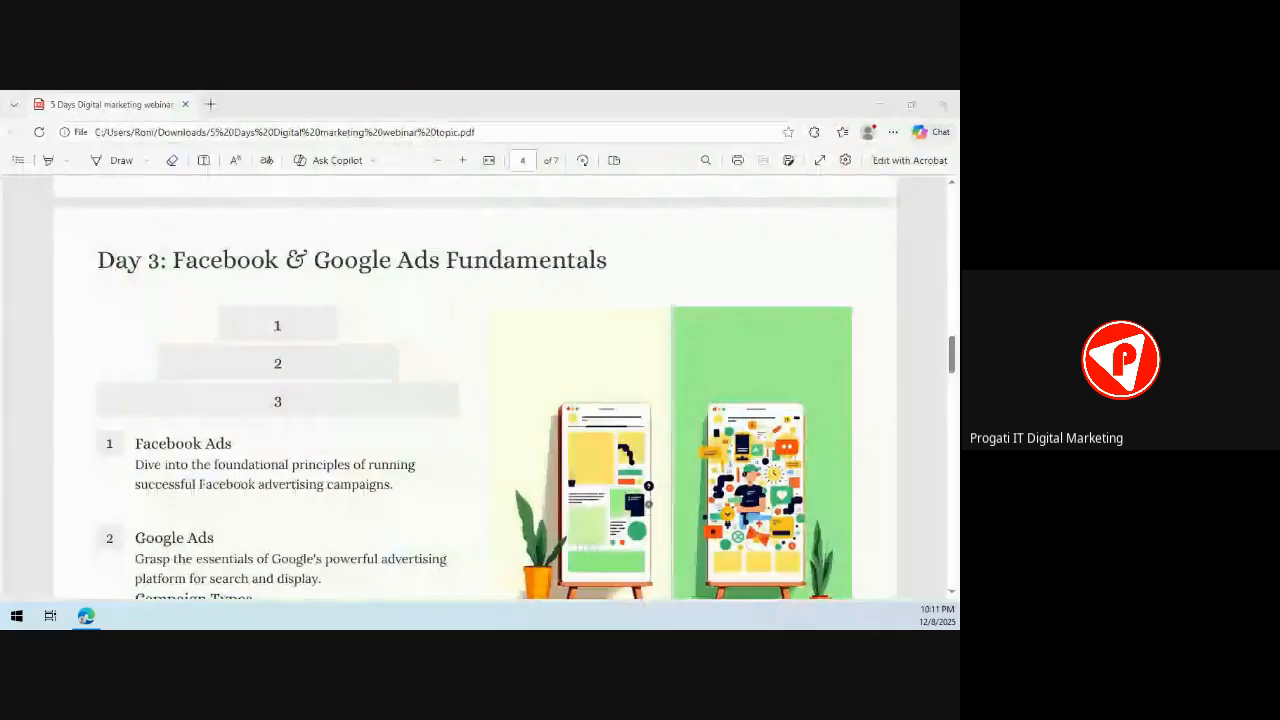
scroll(421, 471, "down", 1)
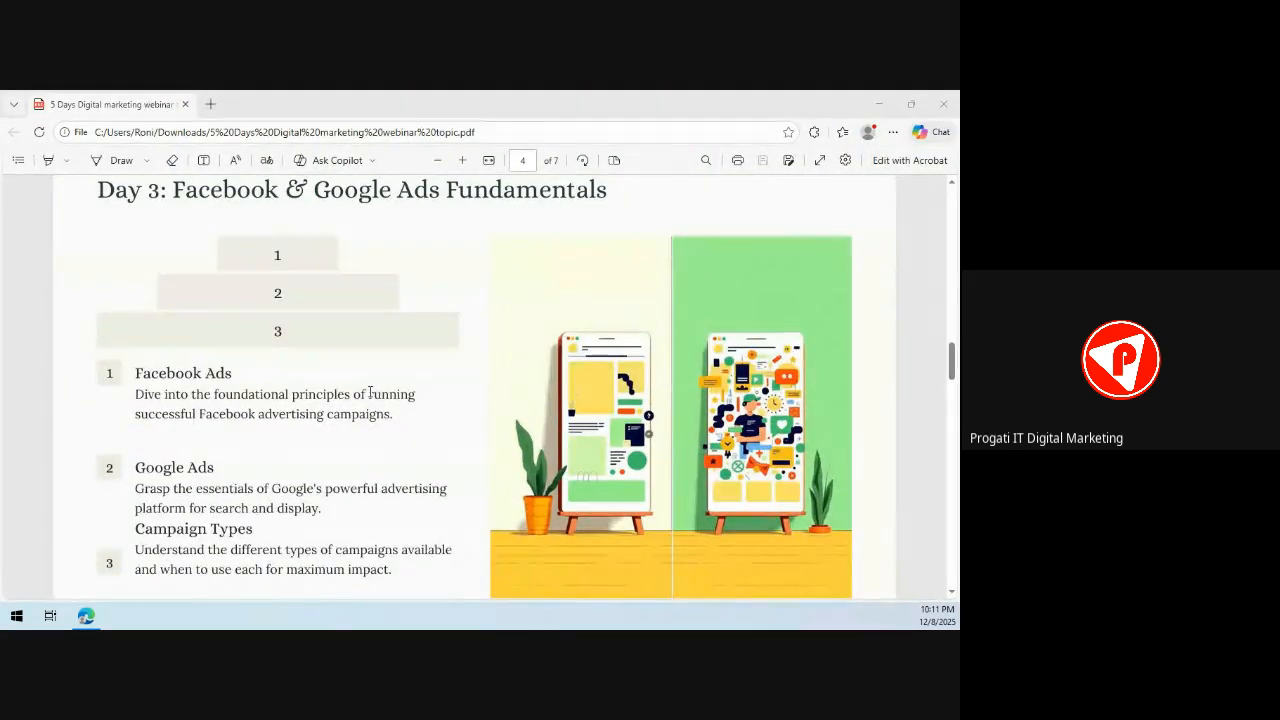
scroll(365, 392, "up", 2)
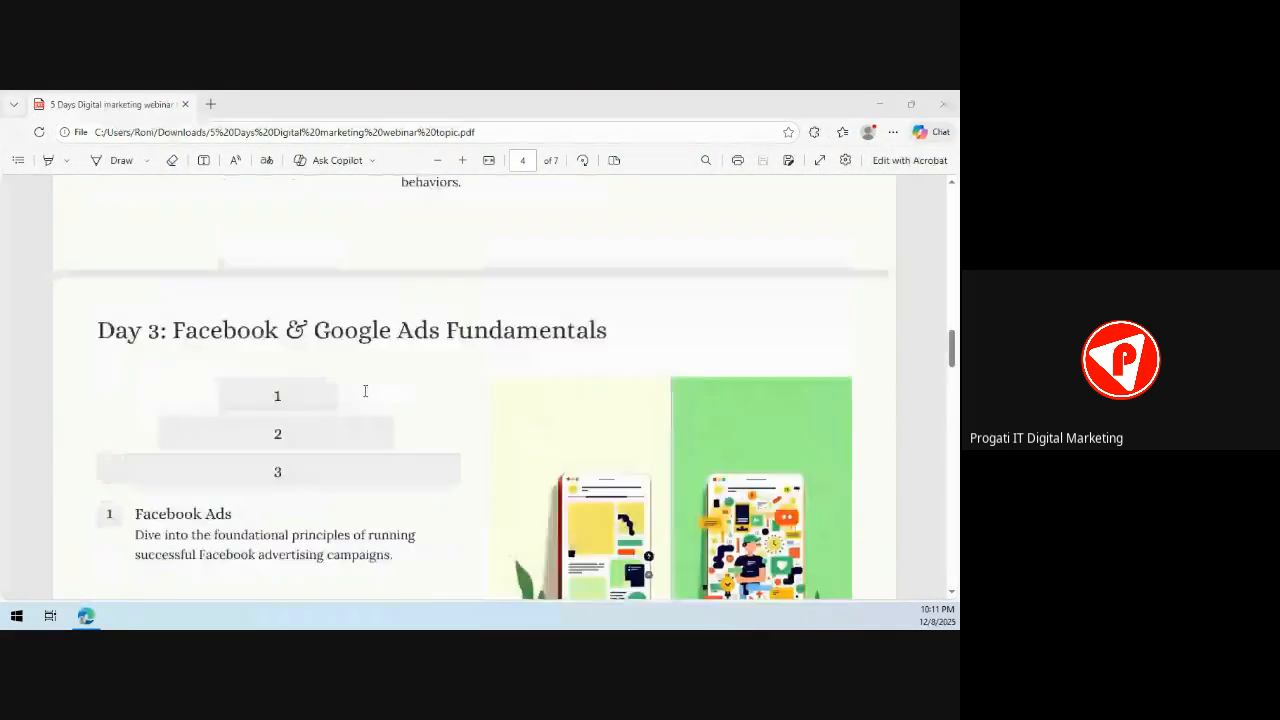
scroll(365, 392, "down", 2)
scroll(362, 391, "up", 1)
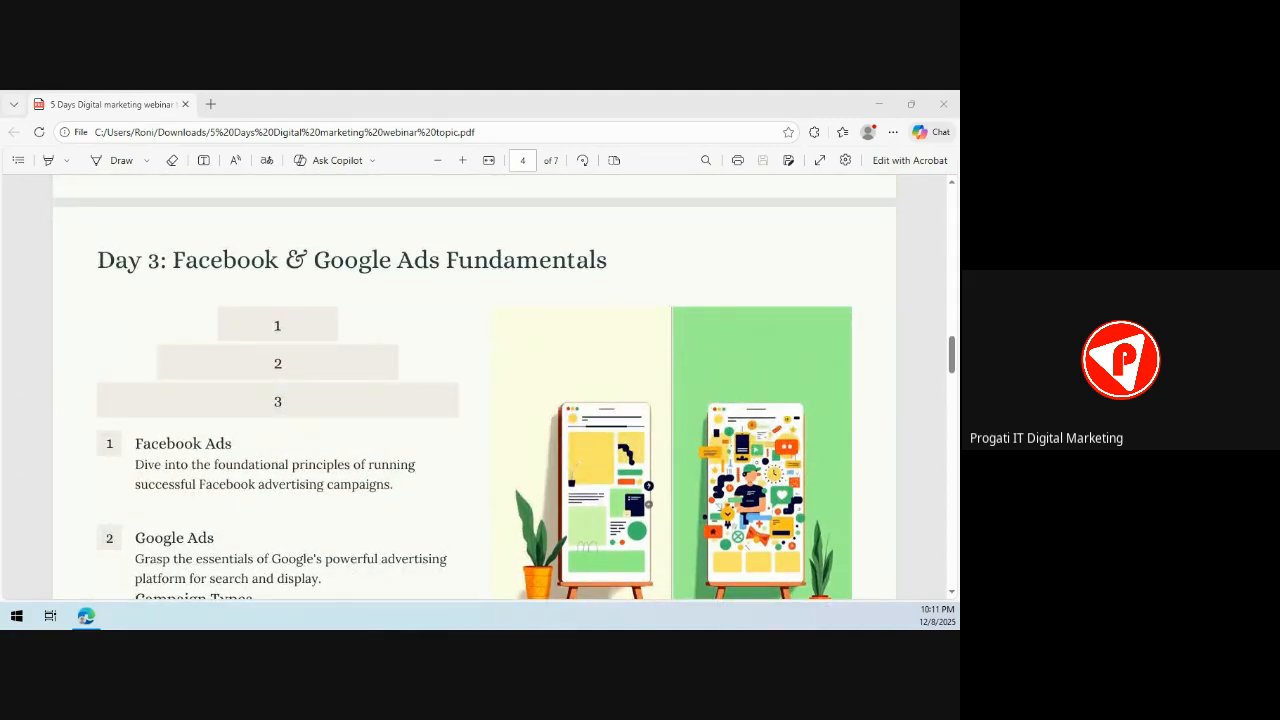
Switch to Chrome by moving its new-tab window over the PDF and maximizing it.
left_click_drag(2, 191, 186, 191)
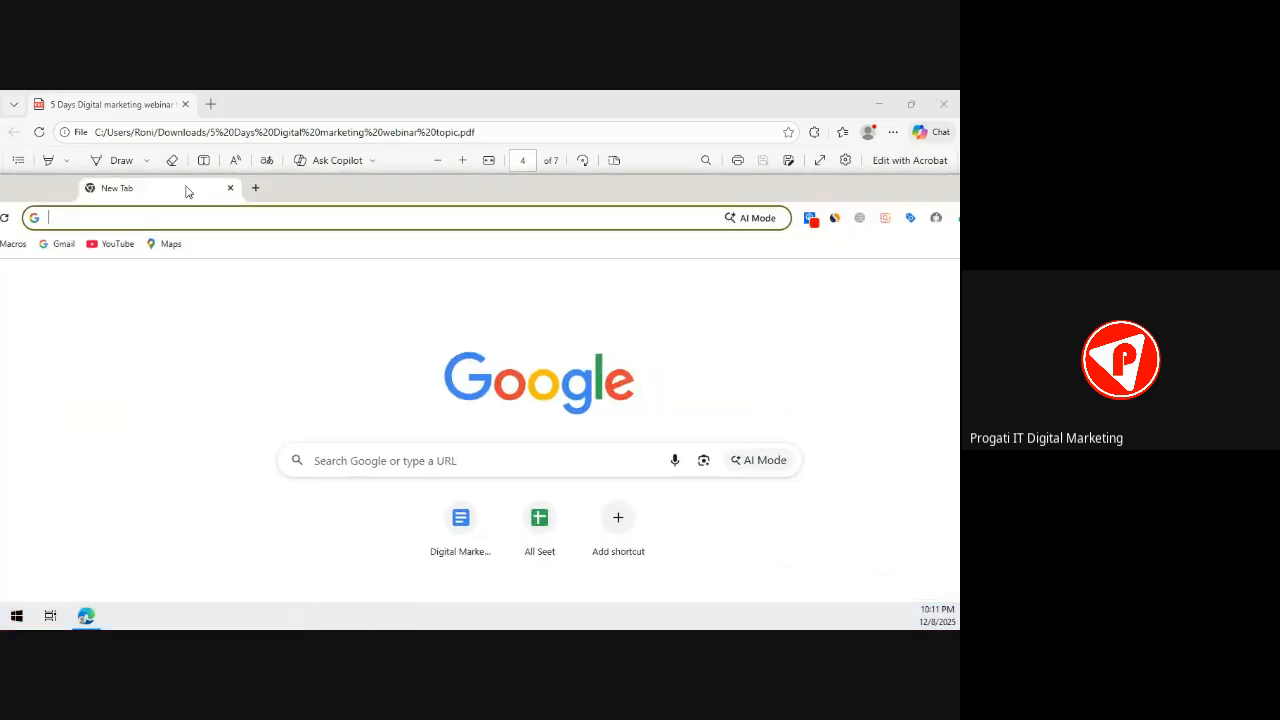
left_click_drag(793, 183, 588, 155)
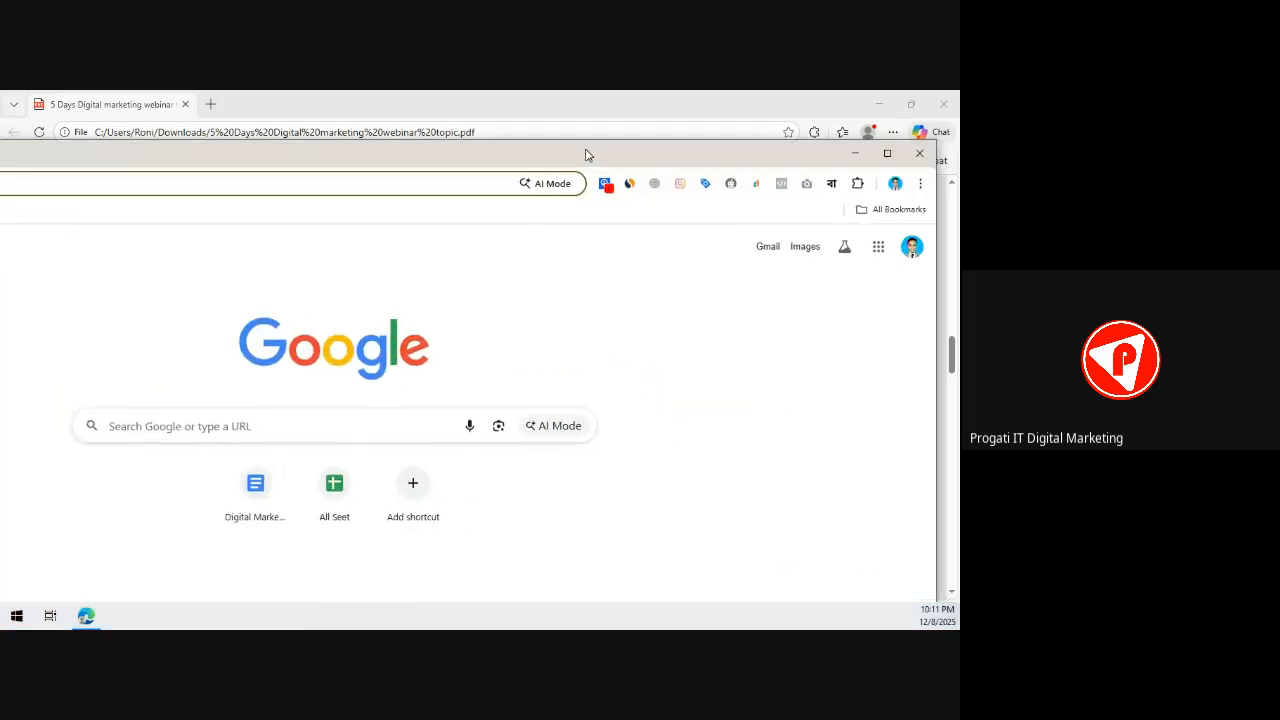
left_click(887, 153)
Search Google for "car company in bangladesh".
left_click(284, 135)
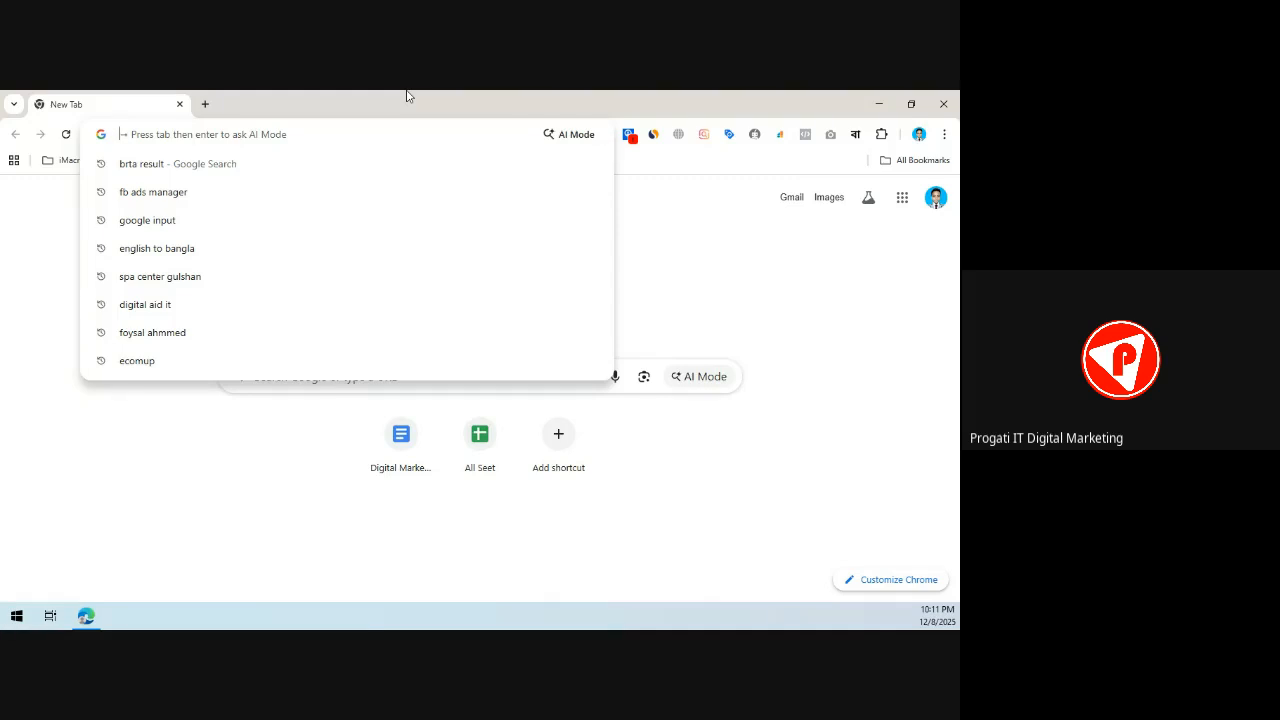
type("car ")
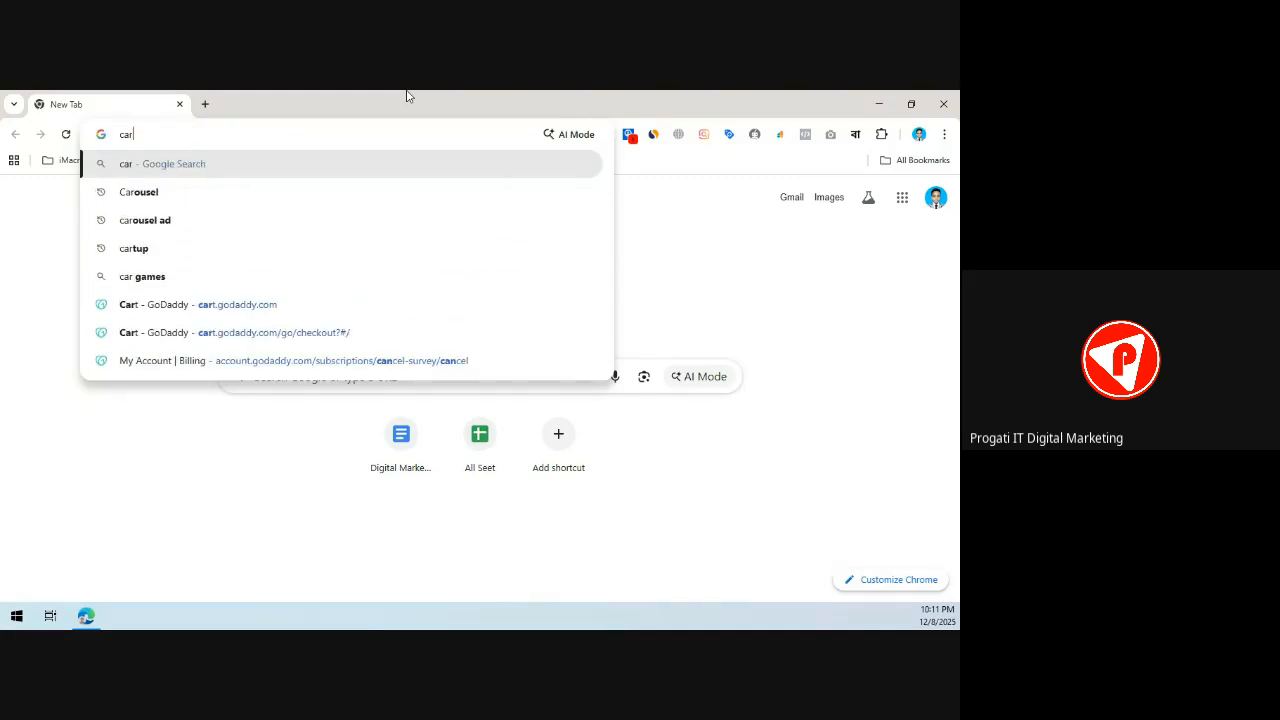
type("company in ")
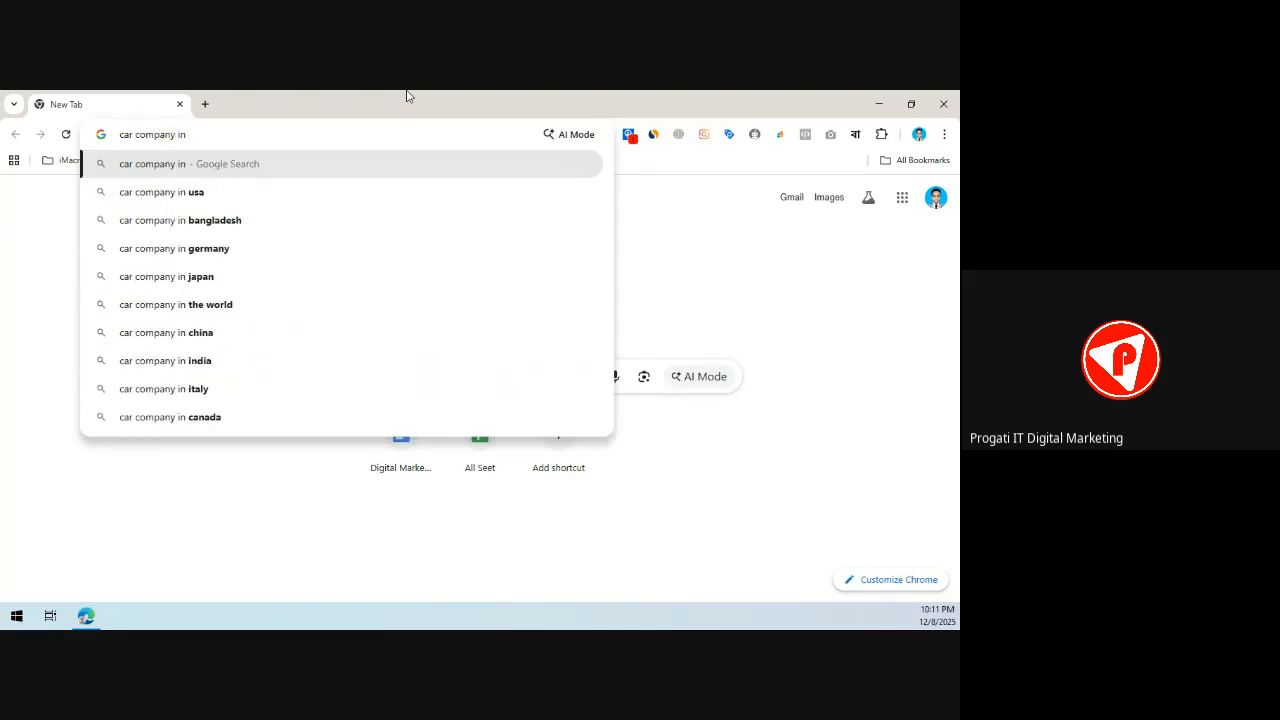
type("bangla")
key("Return")
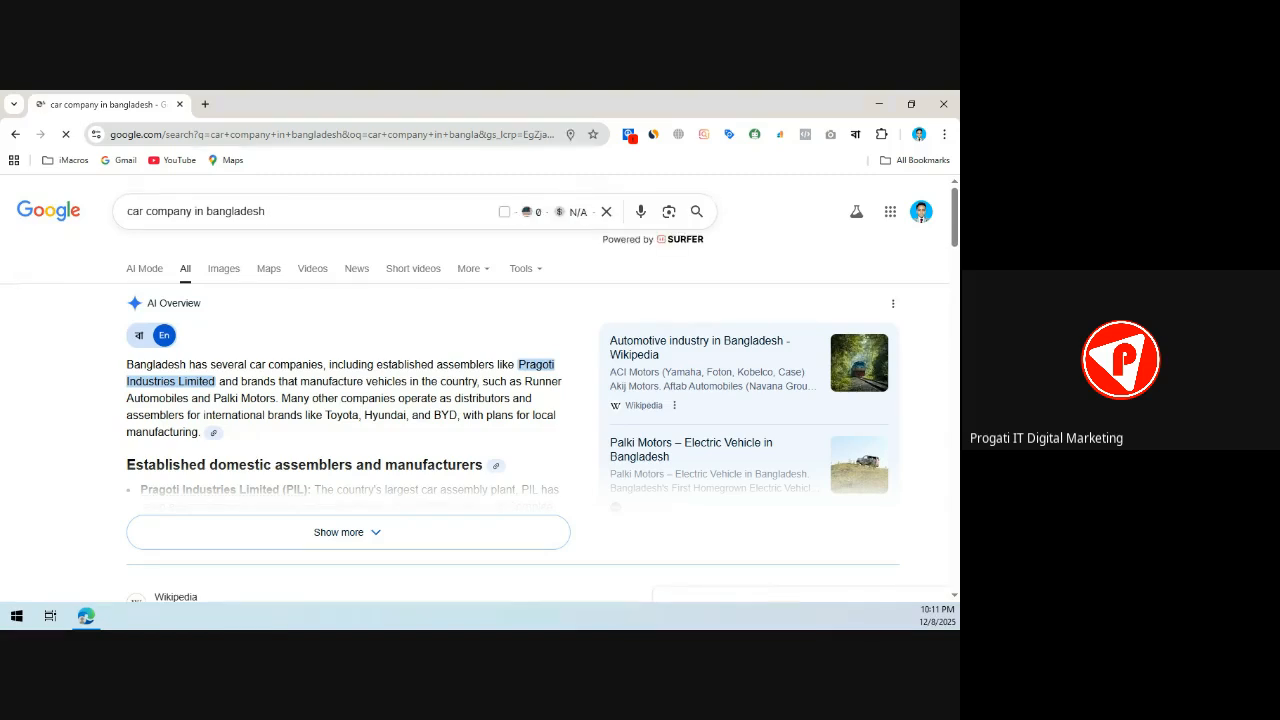
Examine the search results for car companies in Bangladesh, including the business websites, the Places listings and the related searches.
key("alt+Tab")
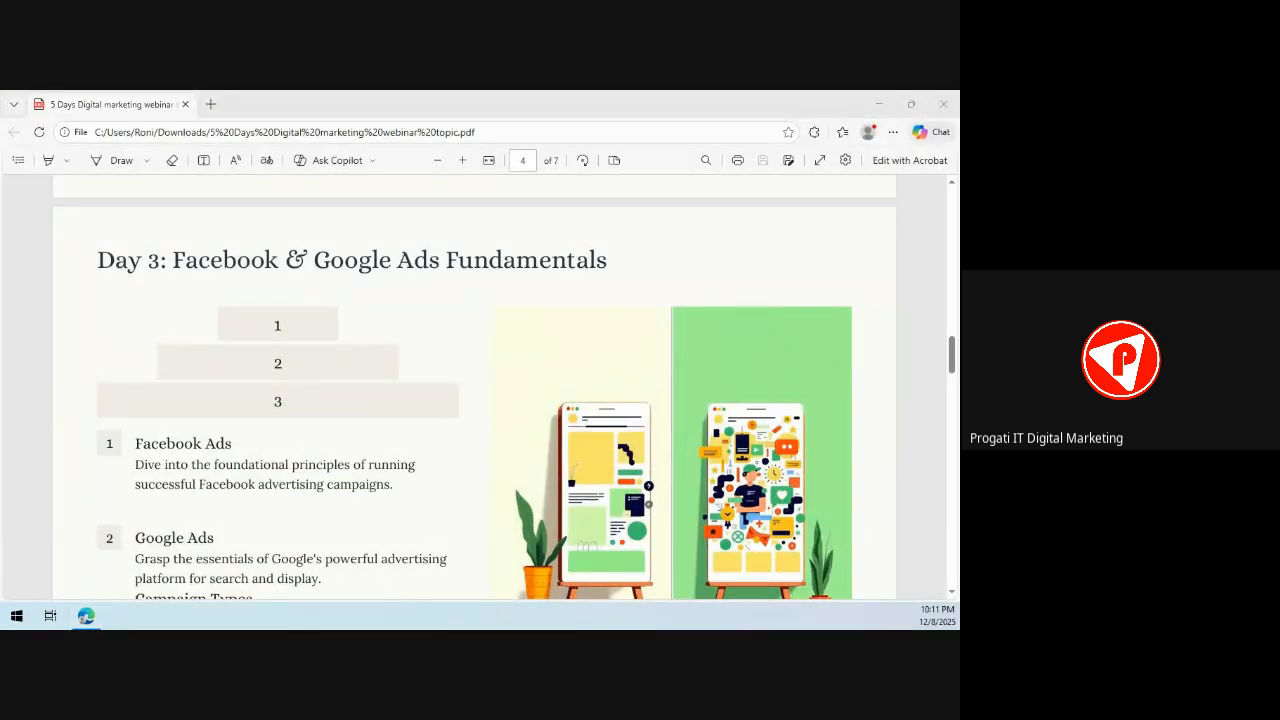
key("alt+Tab")
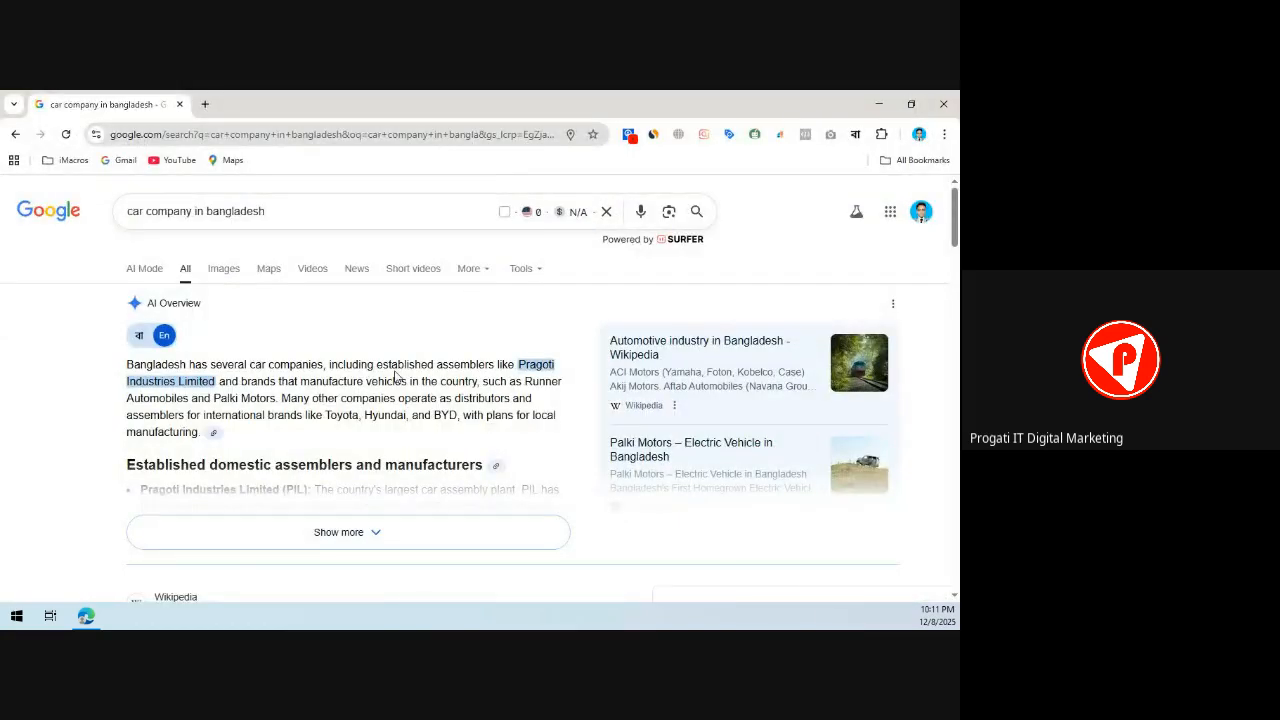
scroll(264, 390, "down", 15)
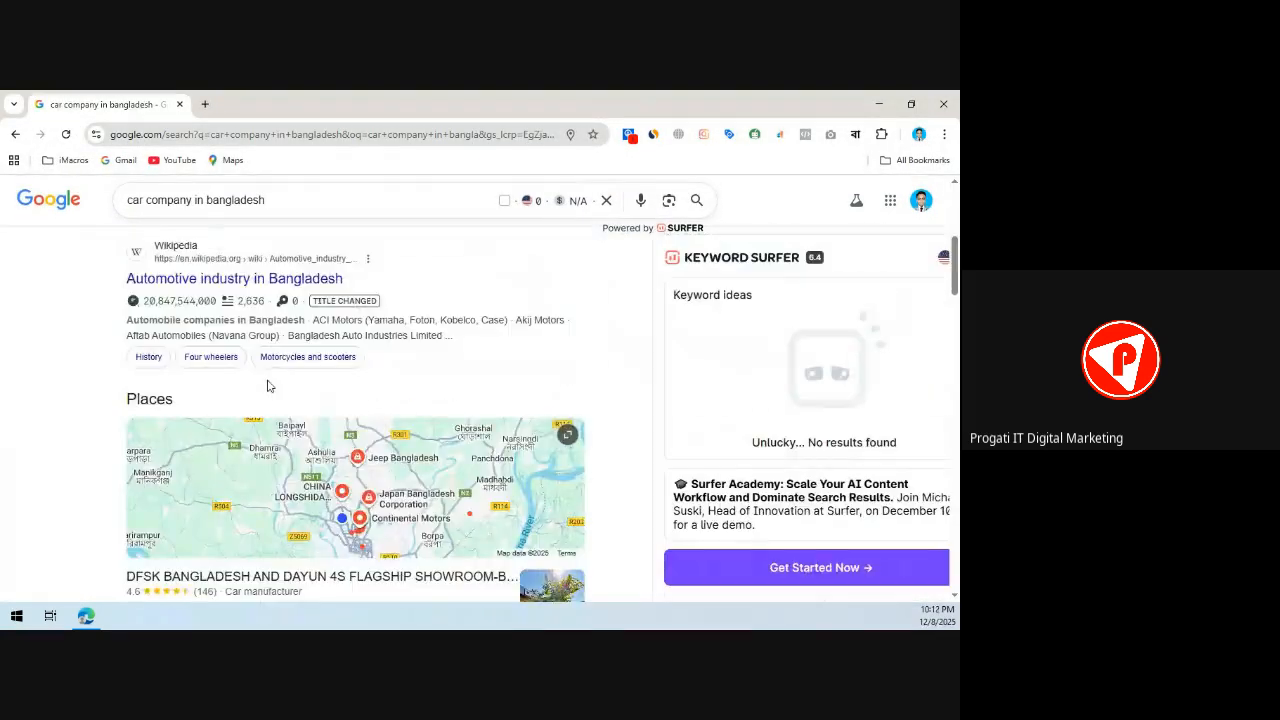
scroll(268, 386, "down", 5)
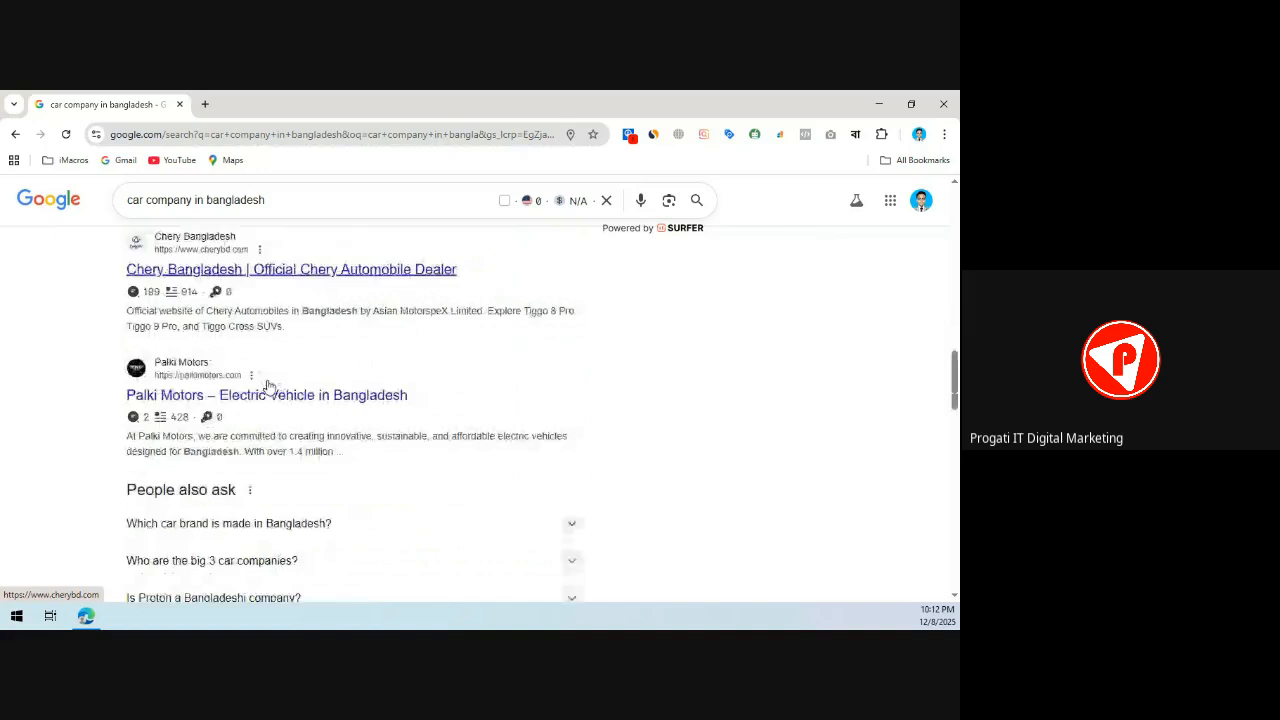
scroll(268, 386, "down", 6)
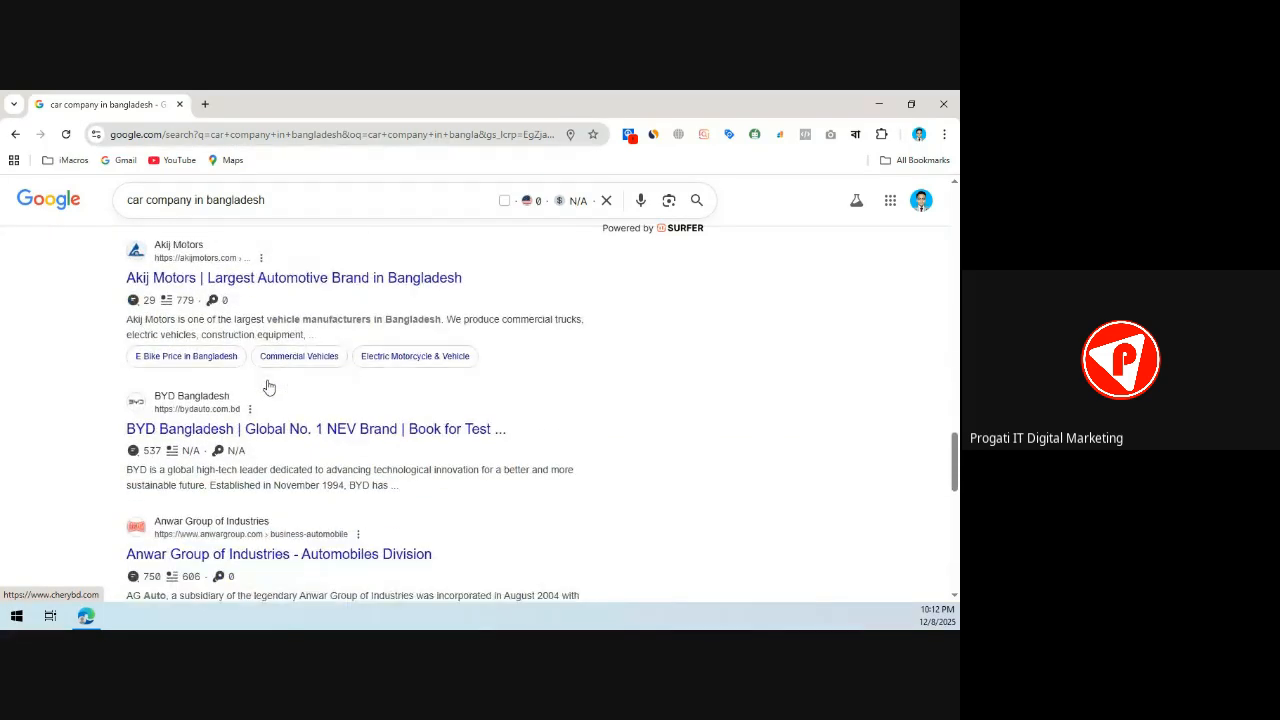
scroll(268, 386, "down", 3)
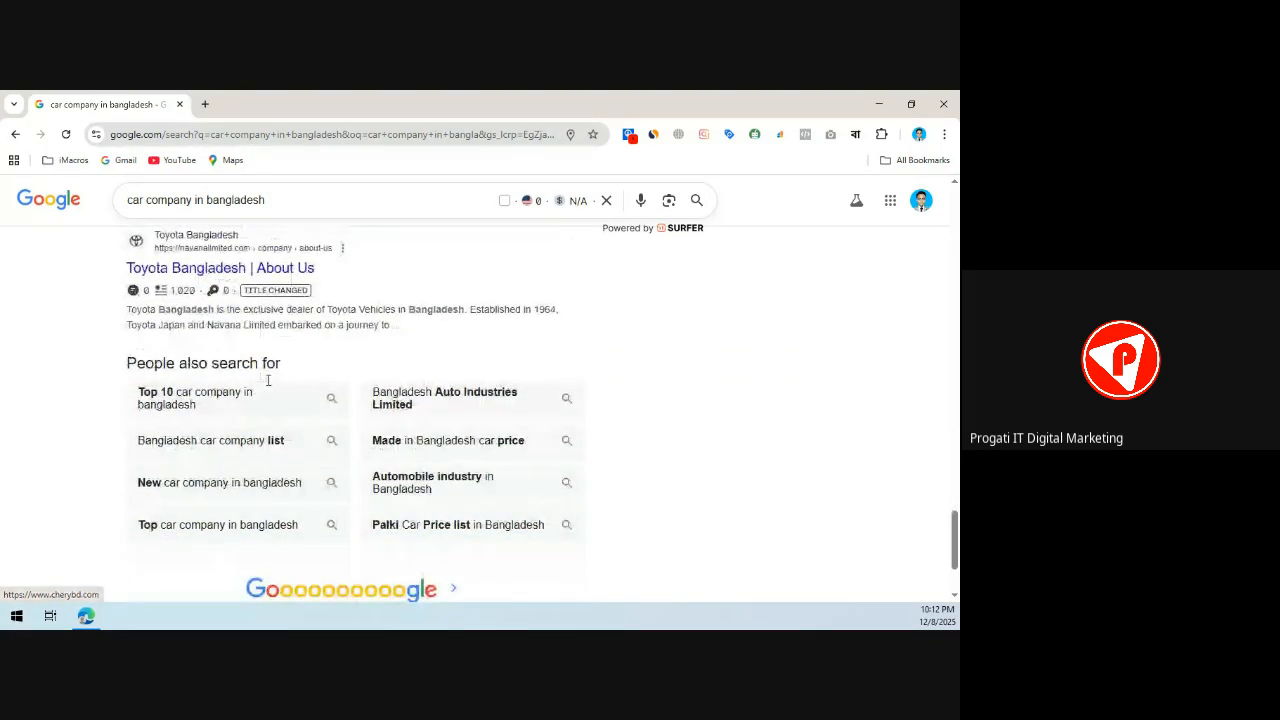
scroll(271, 380, "up", 3)
scroll(230, 226, "up", 10)
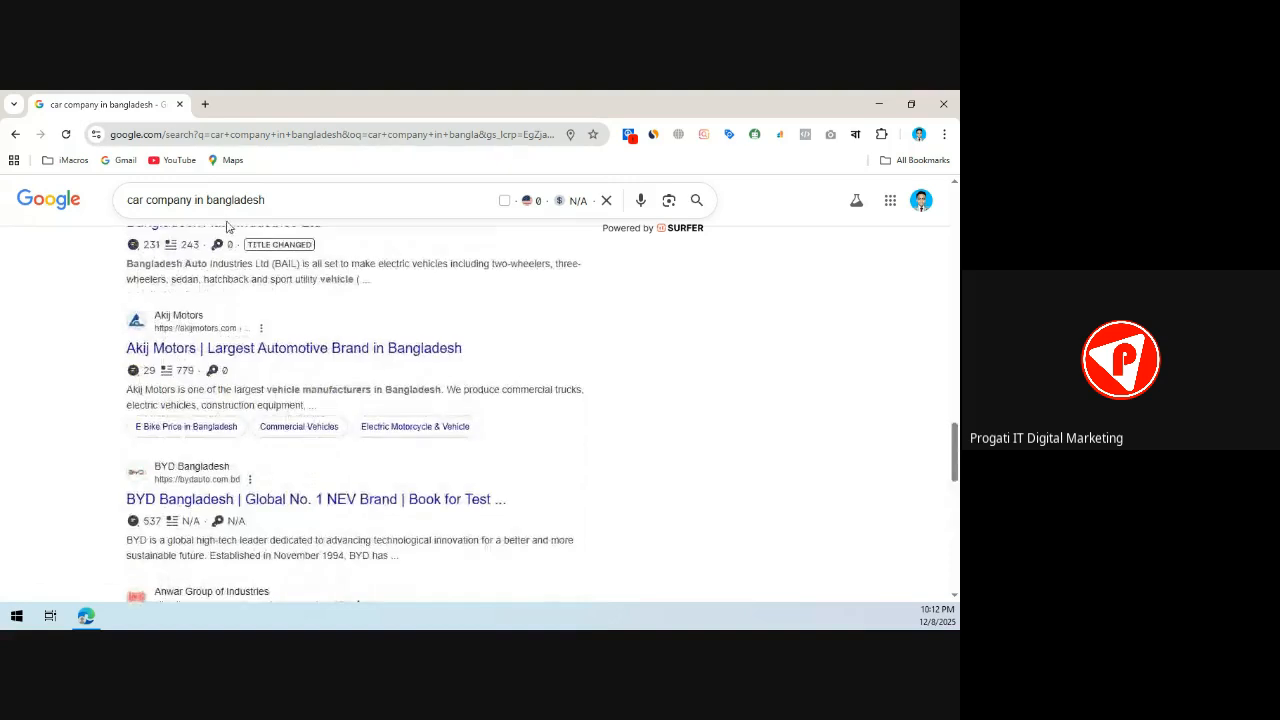
scroll(232, 230, "down", 6)
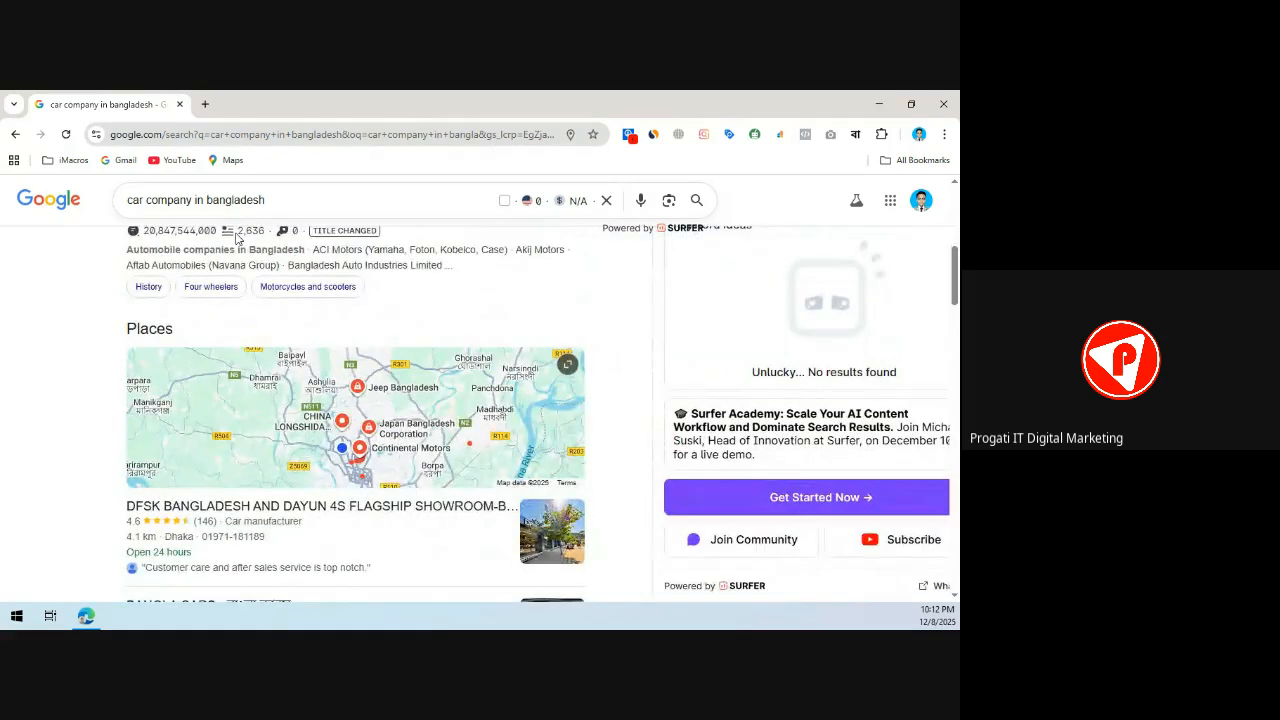
scroll(241, 543, "down", 3)
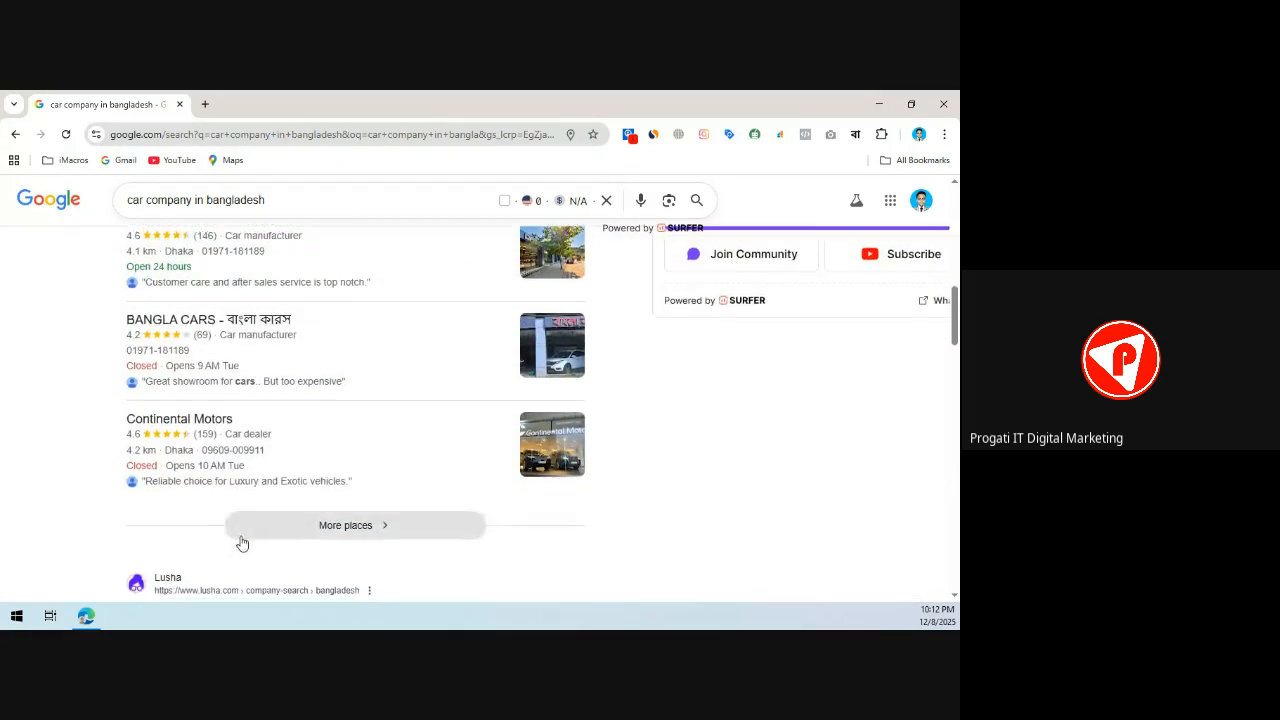
scroll(240, 540, "up", 5)
scroll(245, 345, "up", 4)
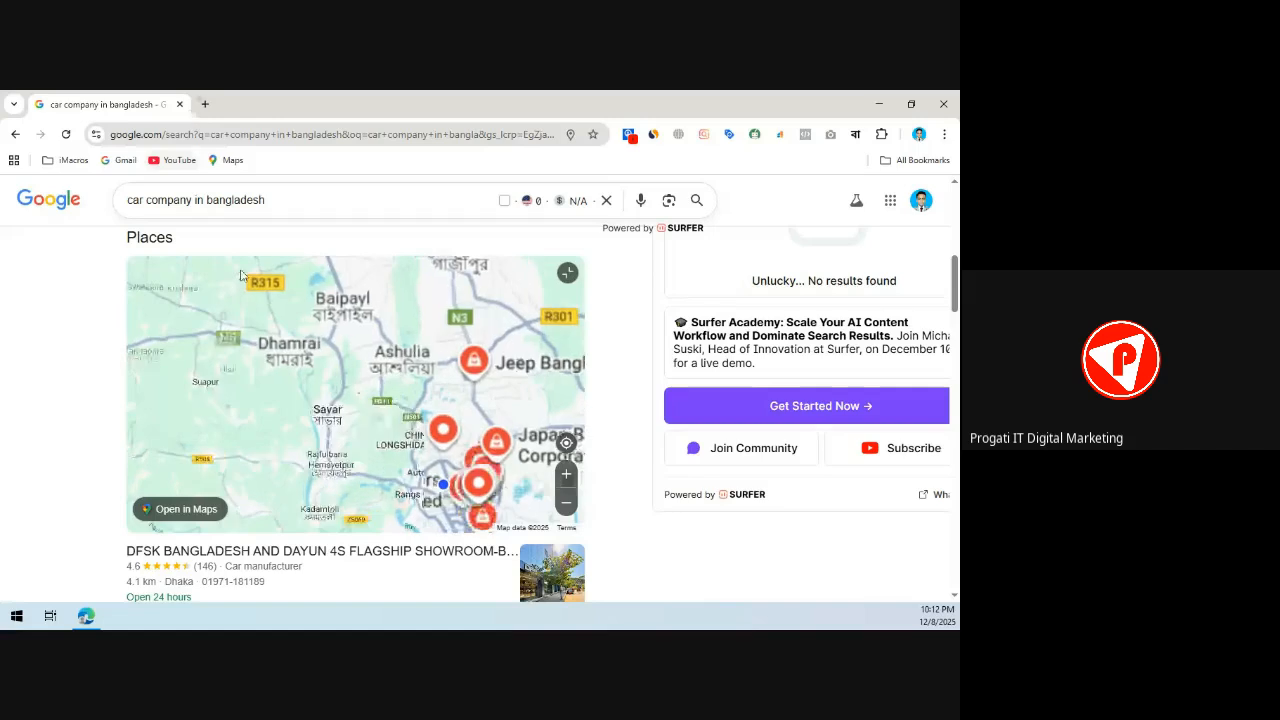
Open the map of places for "car company in bangladesh", review the listed companies, and return to the search results.
scroll(181, 241, "up", 3)
scroll(181, 241, "up", 3)
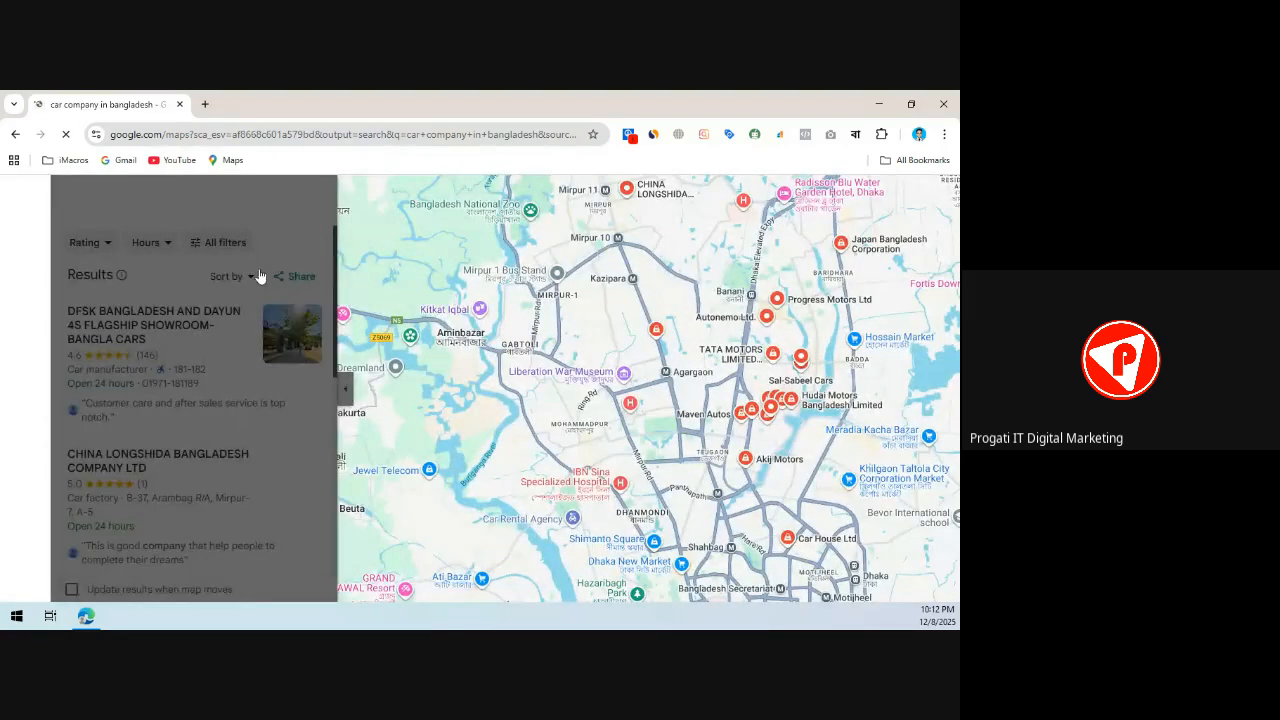
scroll(259, 270, "down", 1)
scroll(259, 275, "down", 5)
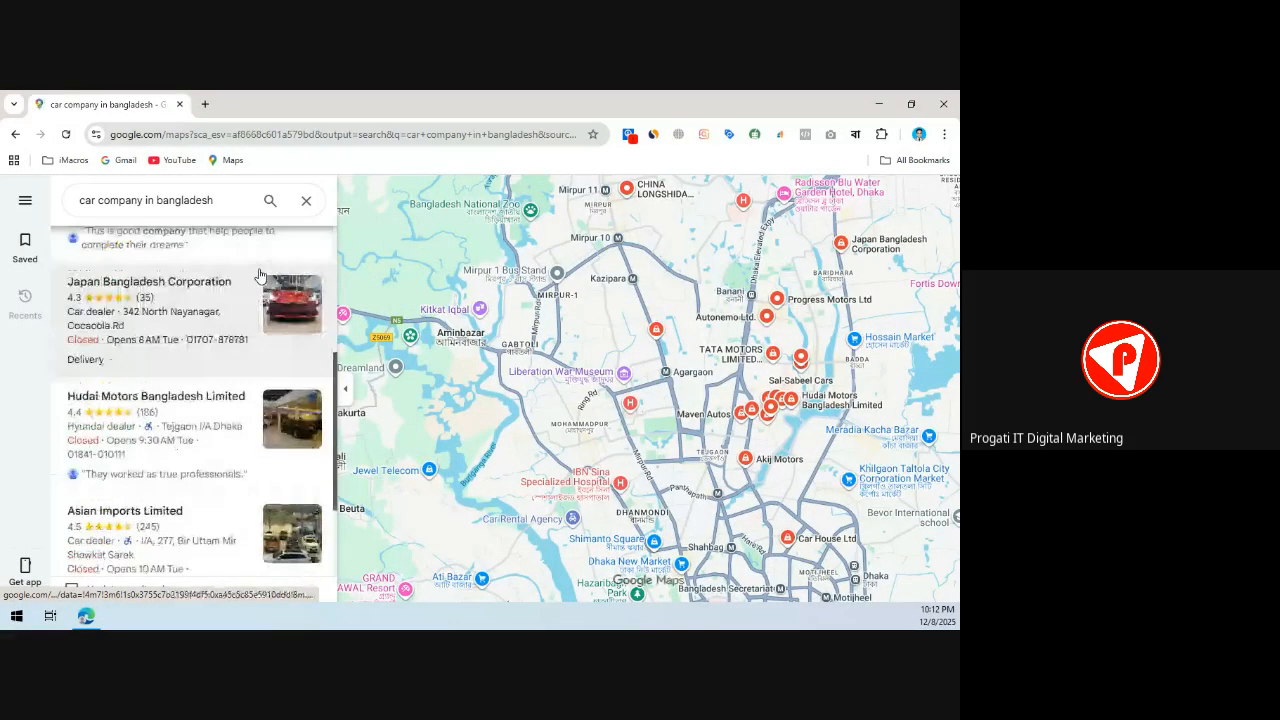
scroll(257, 274, "down", 3)
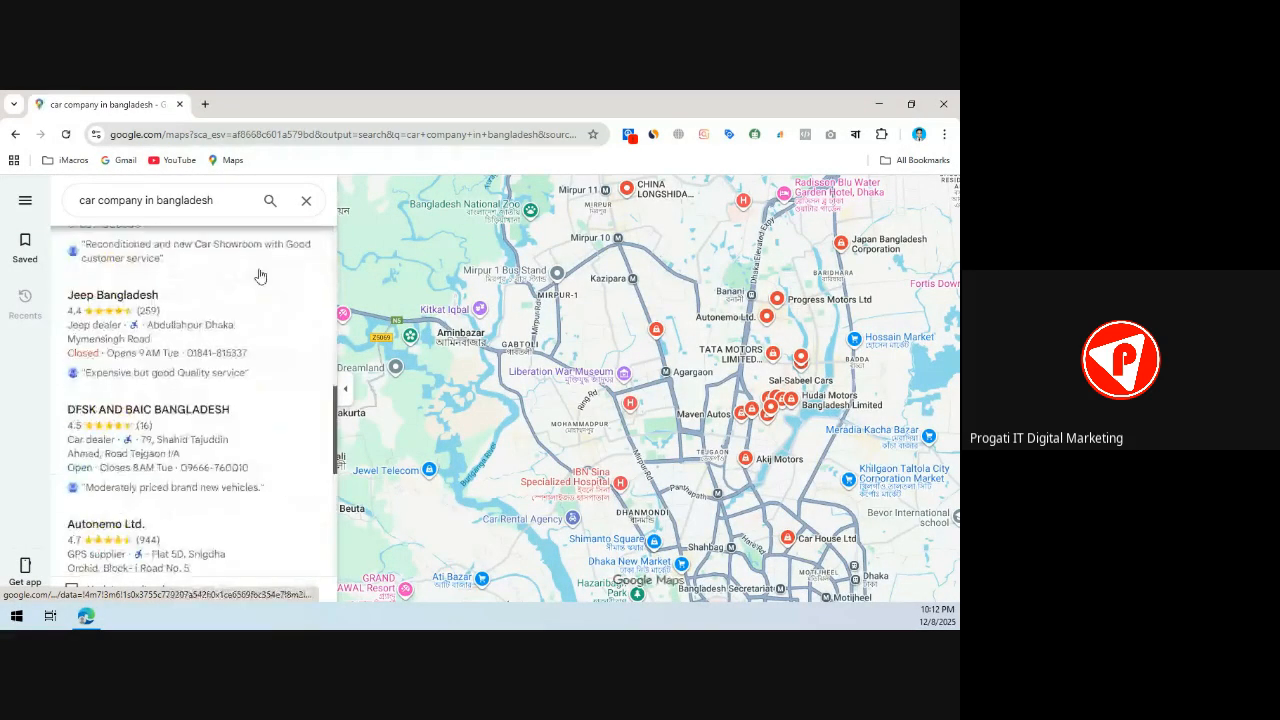
left_click(15, 137)
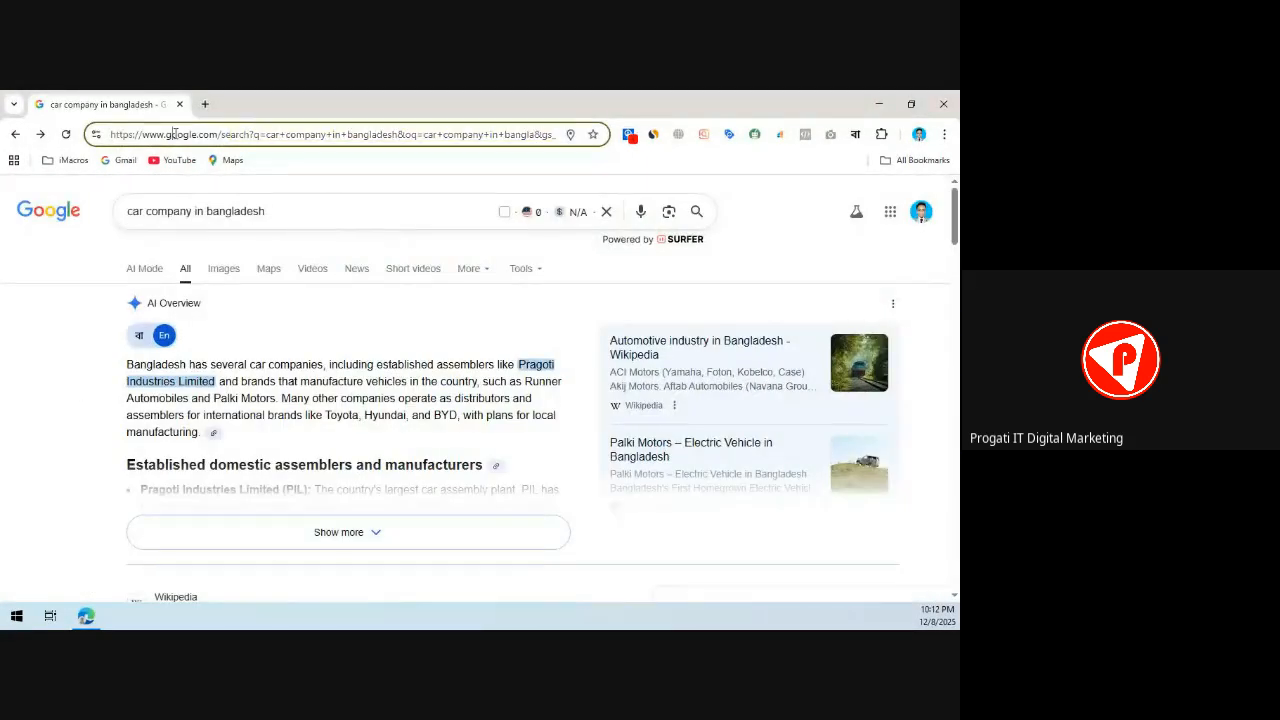
Search Google for "rent a car dhaka" using the suggested query.
left_click(176, 136)
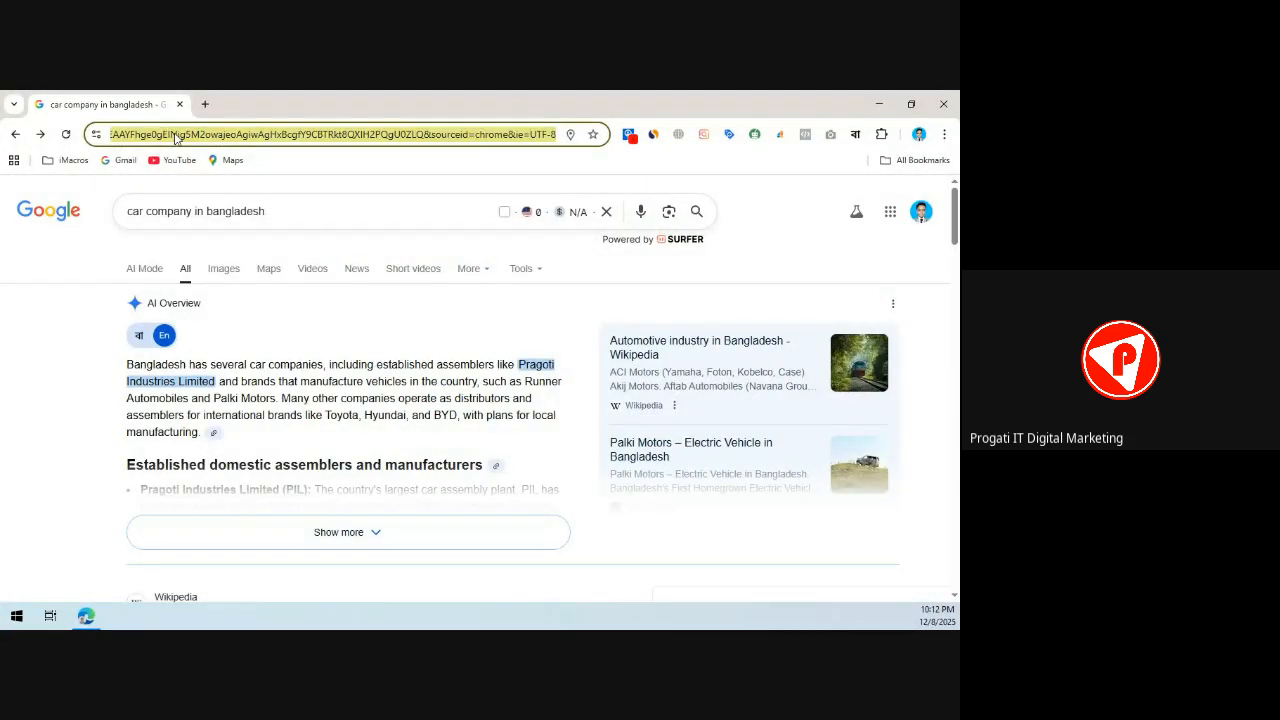
type("rent a car")
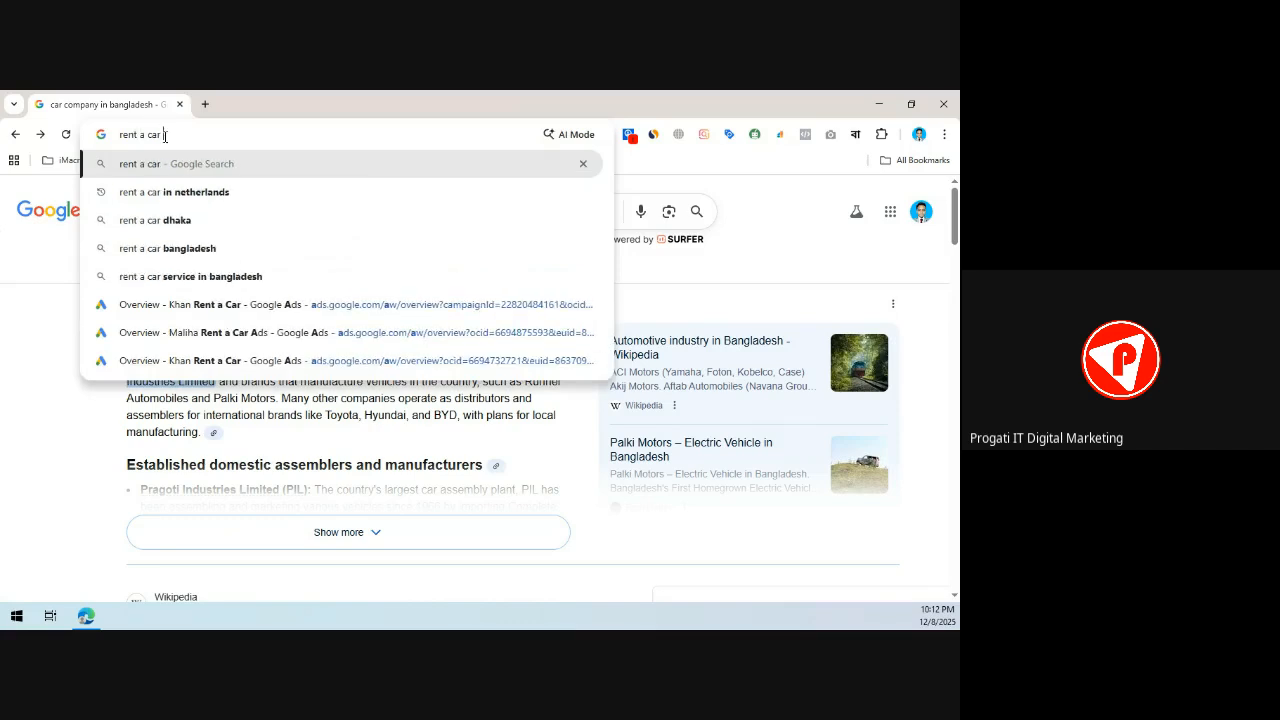
left_click(200, 220)
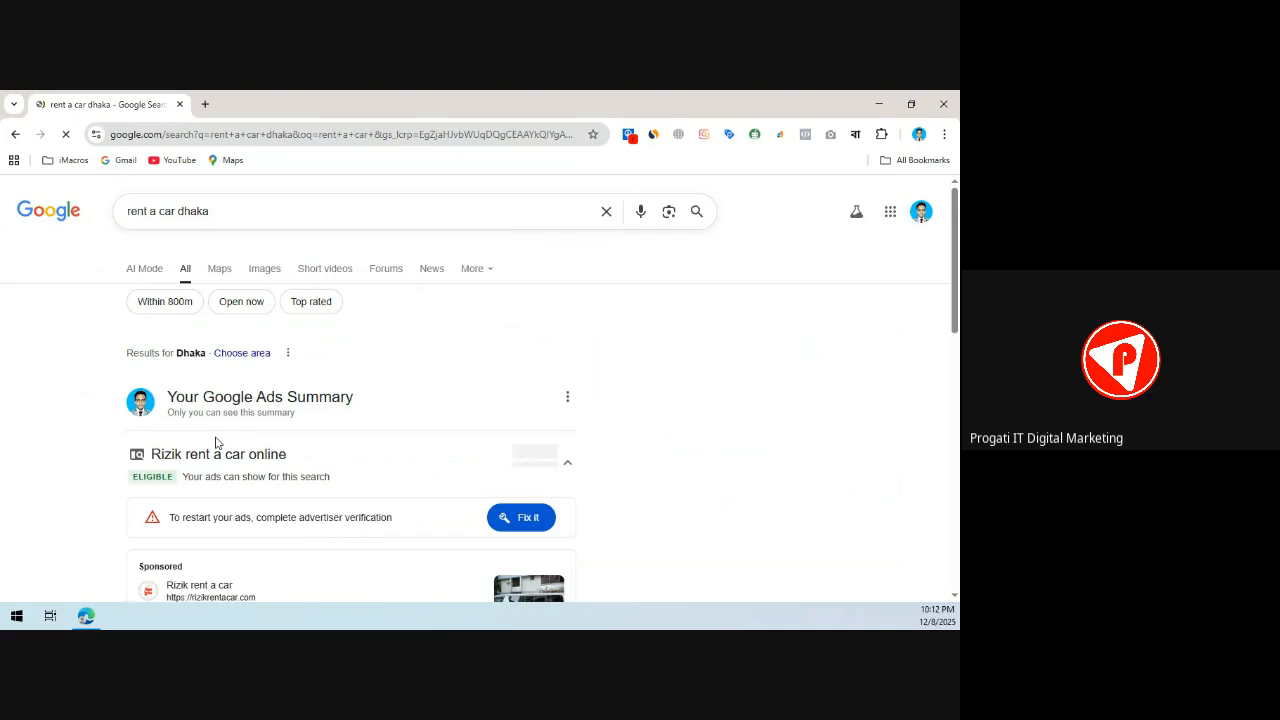
Open an extra blank tab, then return to the "rent a car dhaka" results and examine the rental company listings and related searches.
left_click(204, 105)
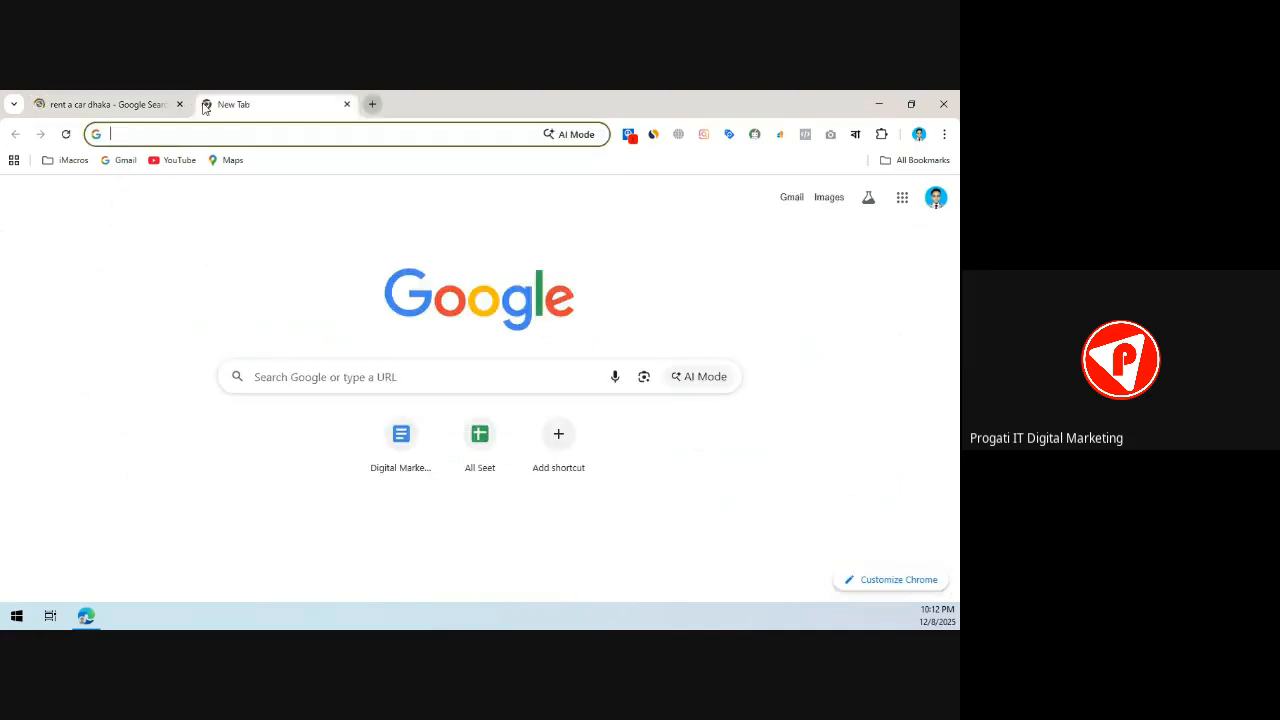
left_click(128, 104)
scroll(190, 380, "down", 3)
scroll(170, 410, "up", 5)
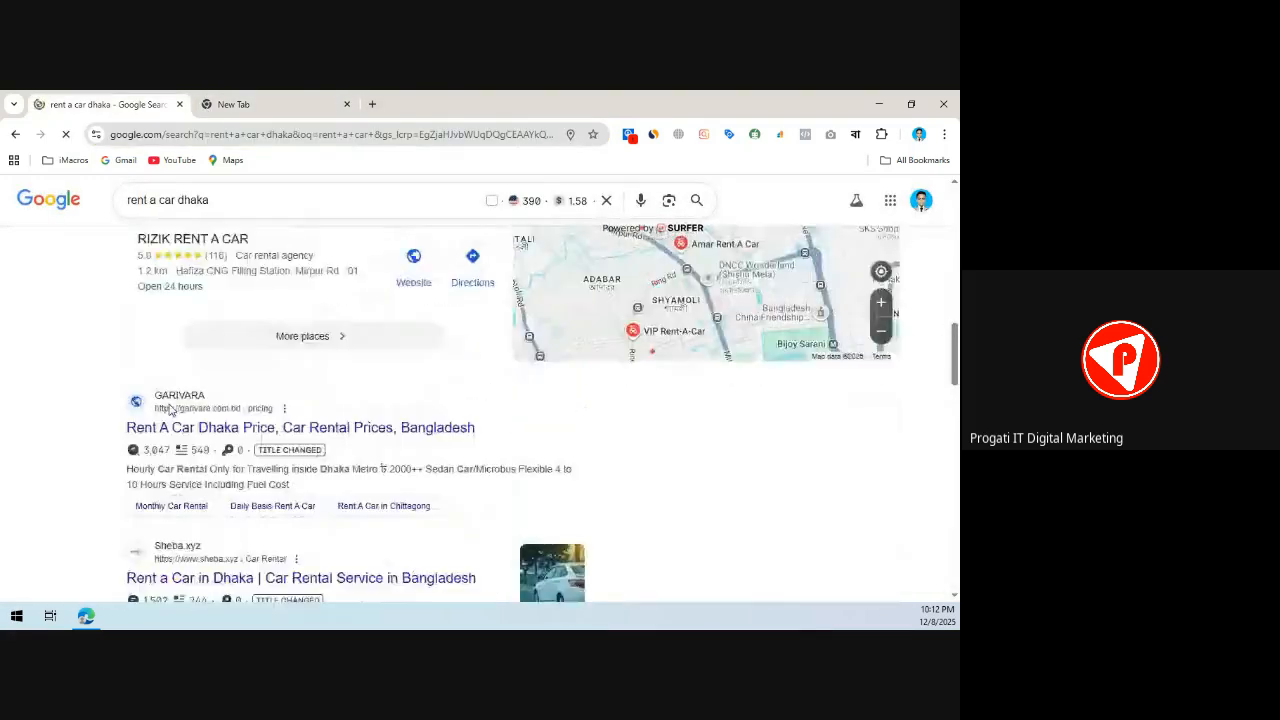
scroll(170, 410, "down", 1)
scroll(170, 410, "down", 5)
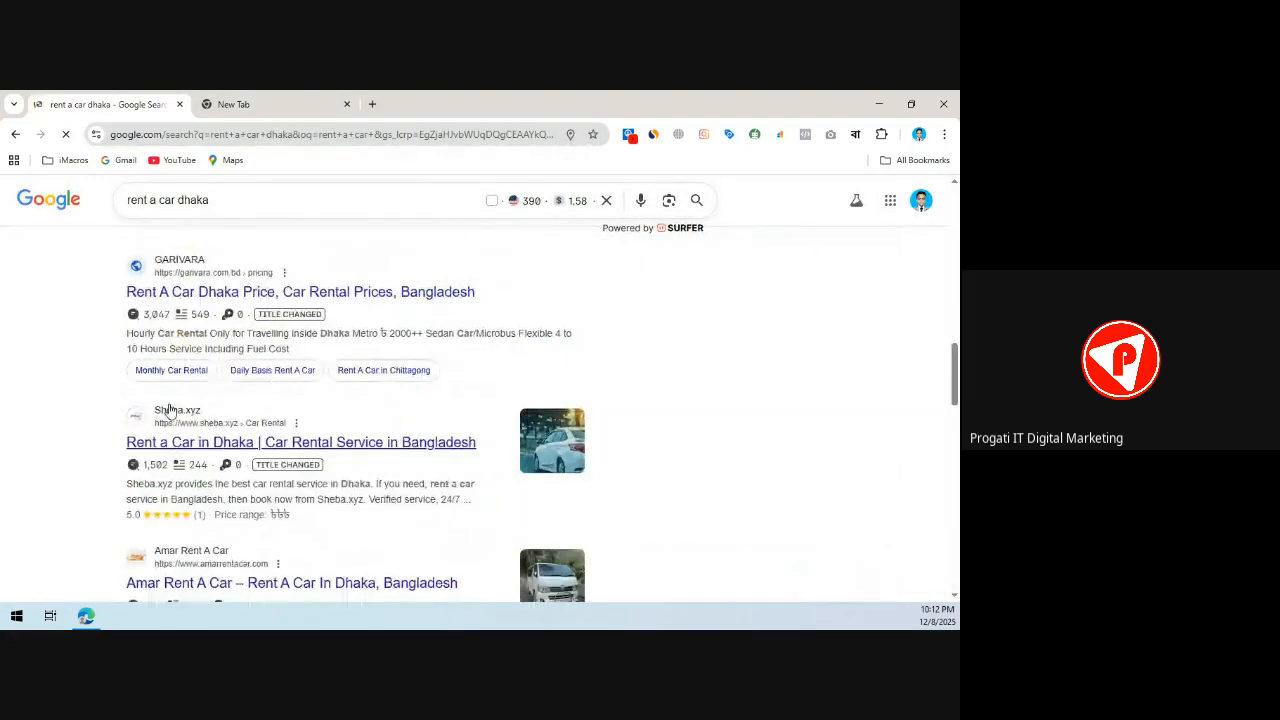
scroll(170, 410, "down", 5)
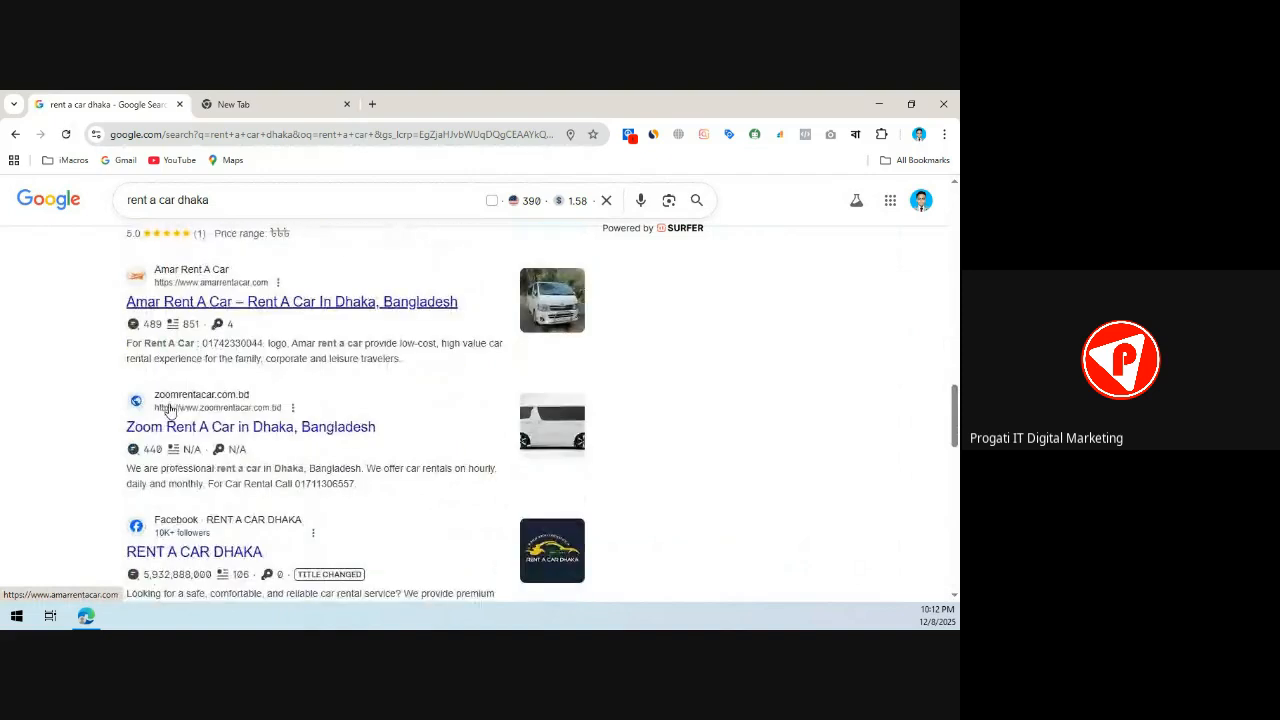
scroll(170, 410, "down", 5)
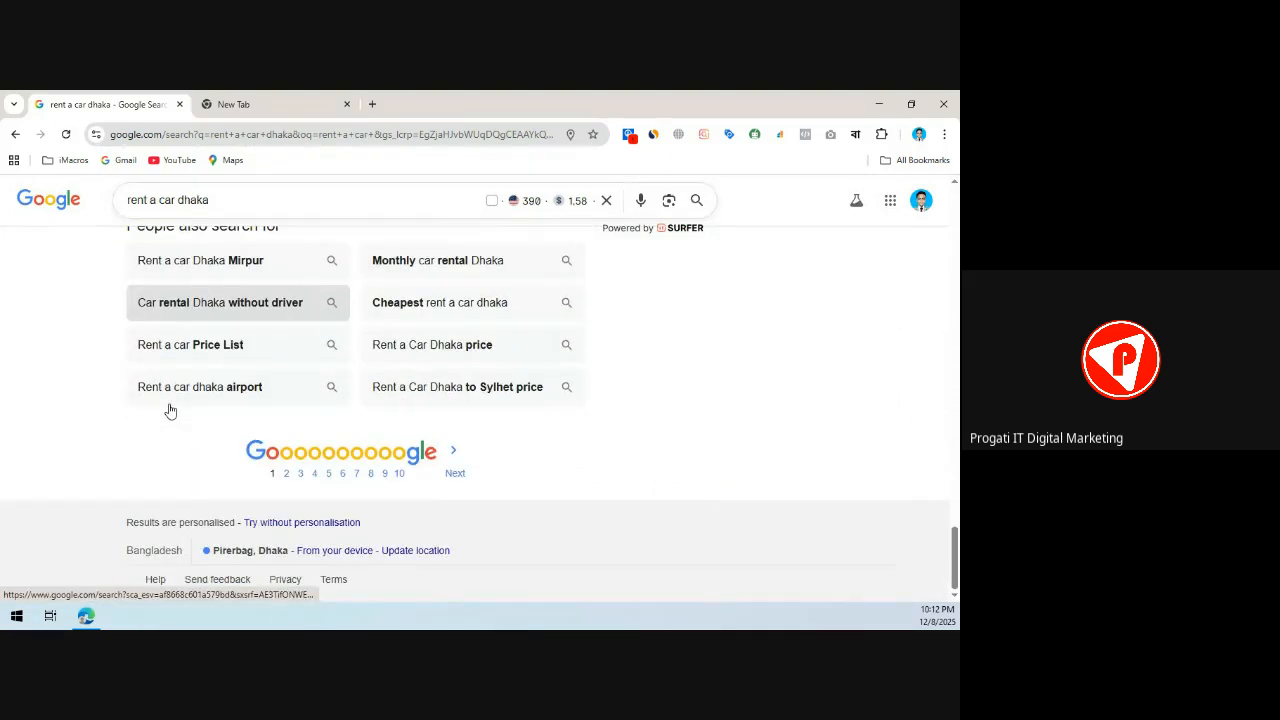
scroll(170, 410, "up", 5)
Allow google.com to access the location on every visit and reload the "rent a car dhaka" results.
left_click(95, 134)
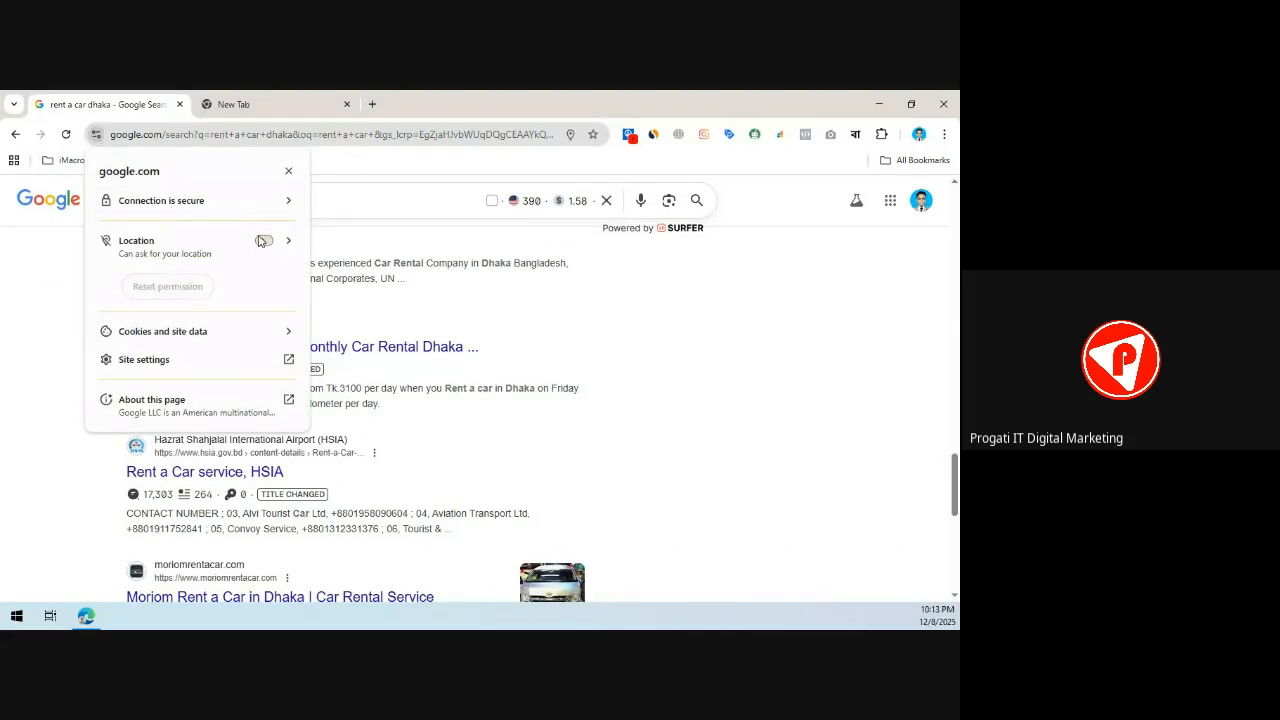
left_click(288, 243)
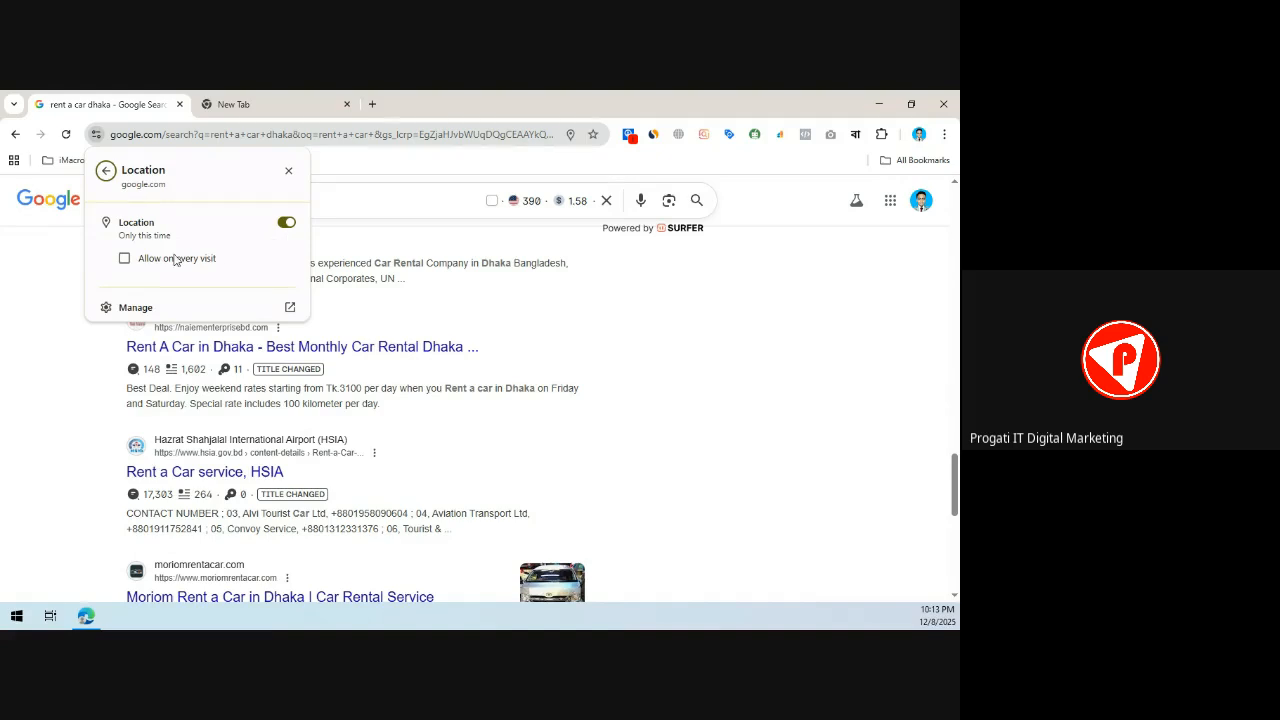
left_click(23, 318)
left_click(314, 194)
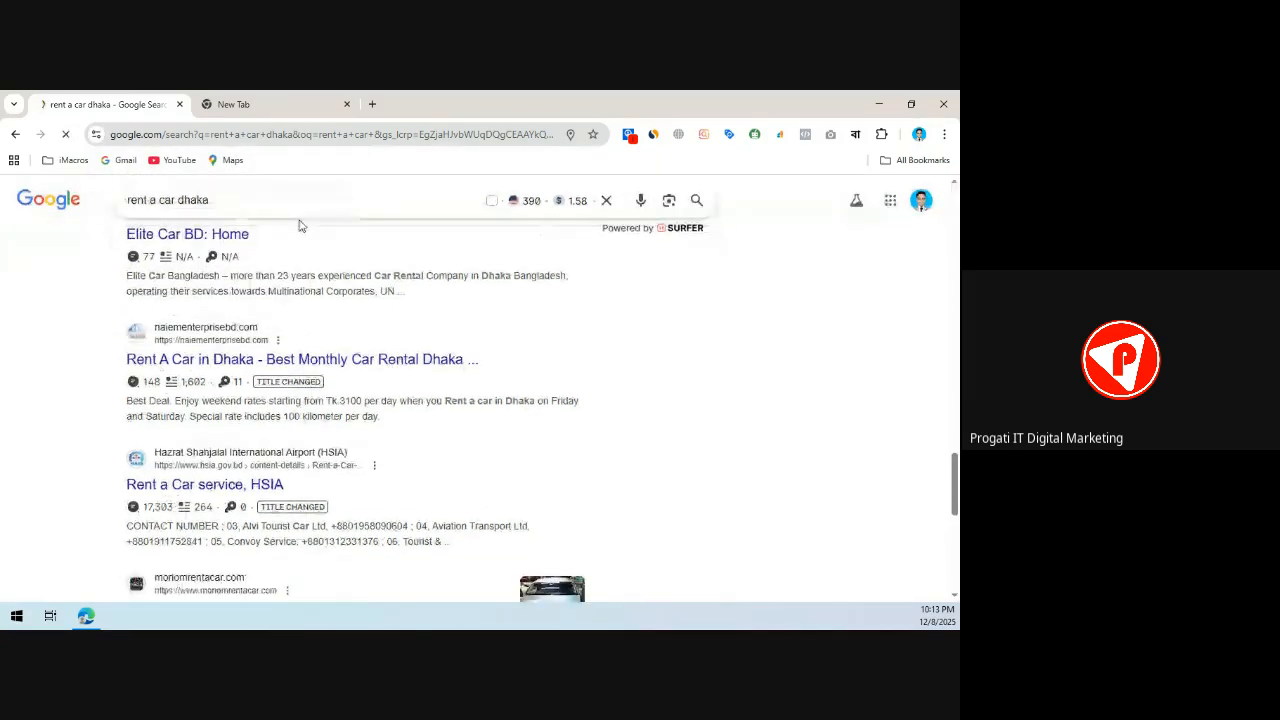
scroll(195, 318, "down", 20)
scroll(195, 318, "up", 15)
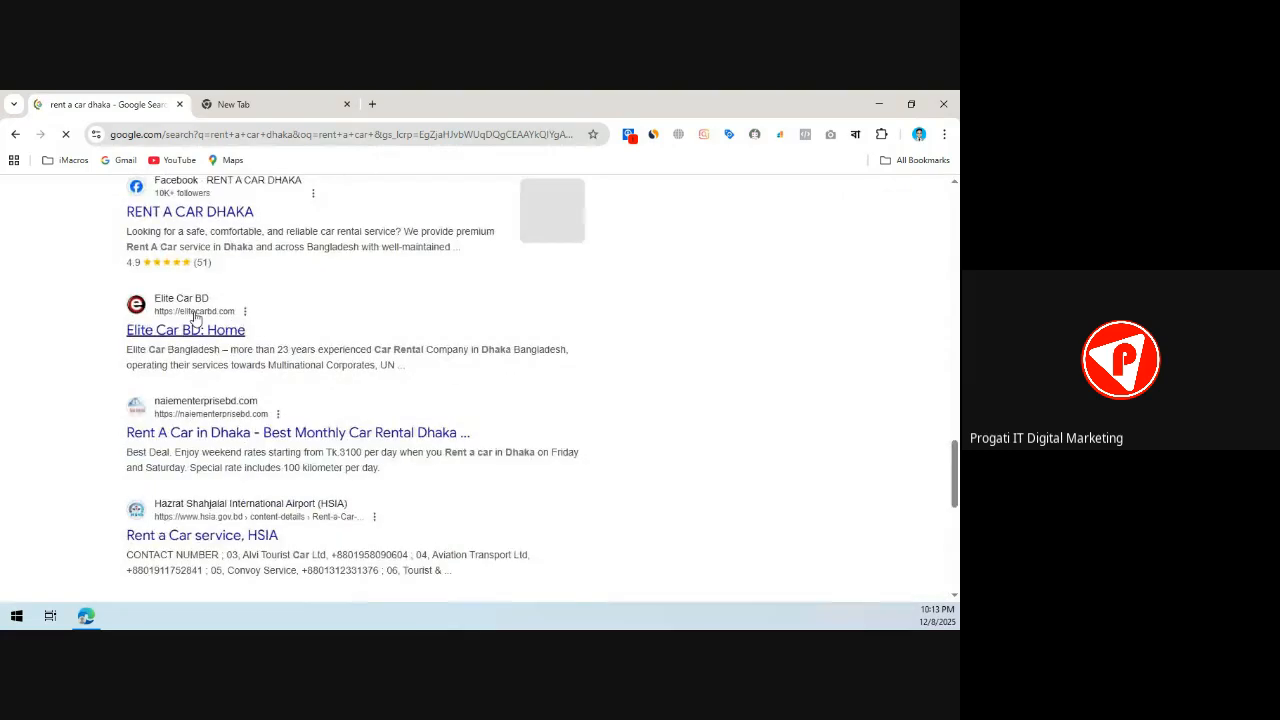
Review the places map and the rental company websites in the reloaded "rent a car dhaka" results.
scroll(195, 318, "up", 6)
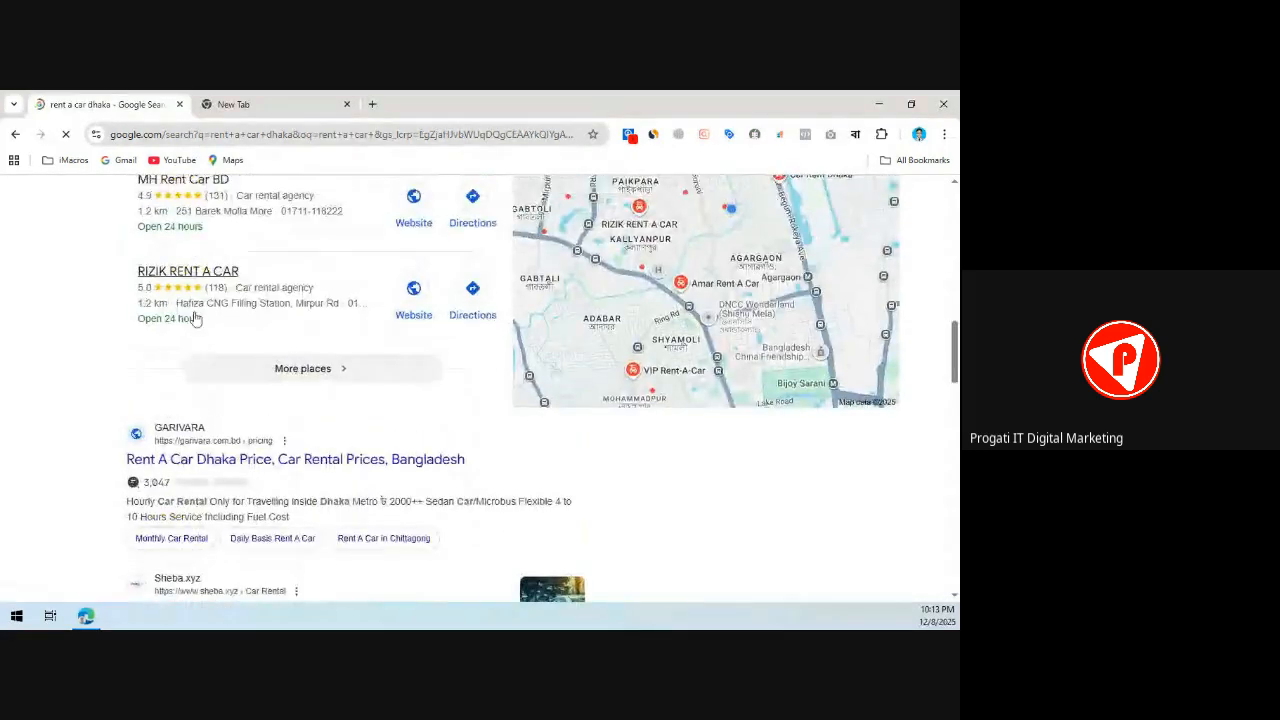
scroll(195, 318, "down", 8)
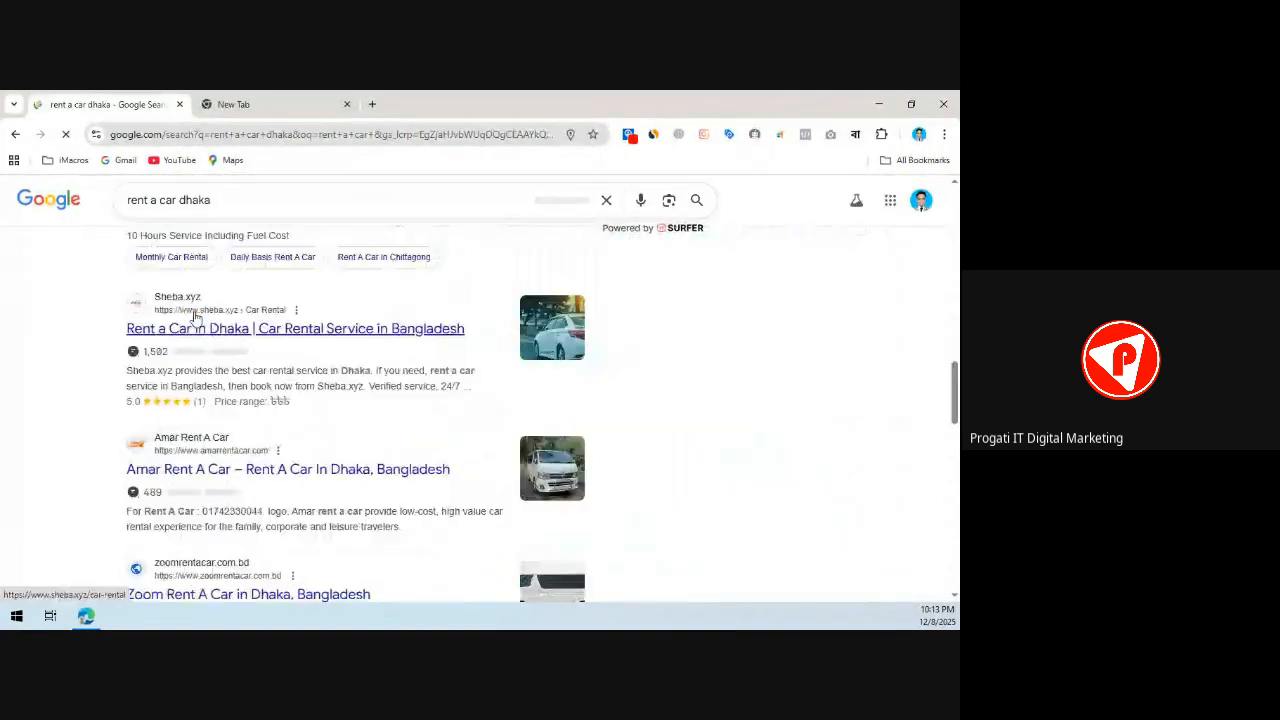
scroll(195, 318, "up", 1)
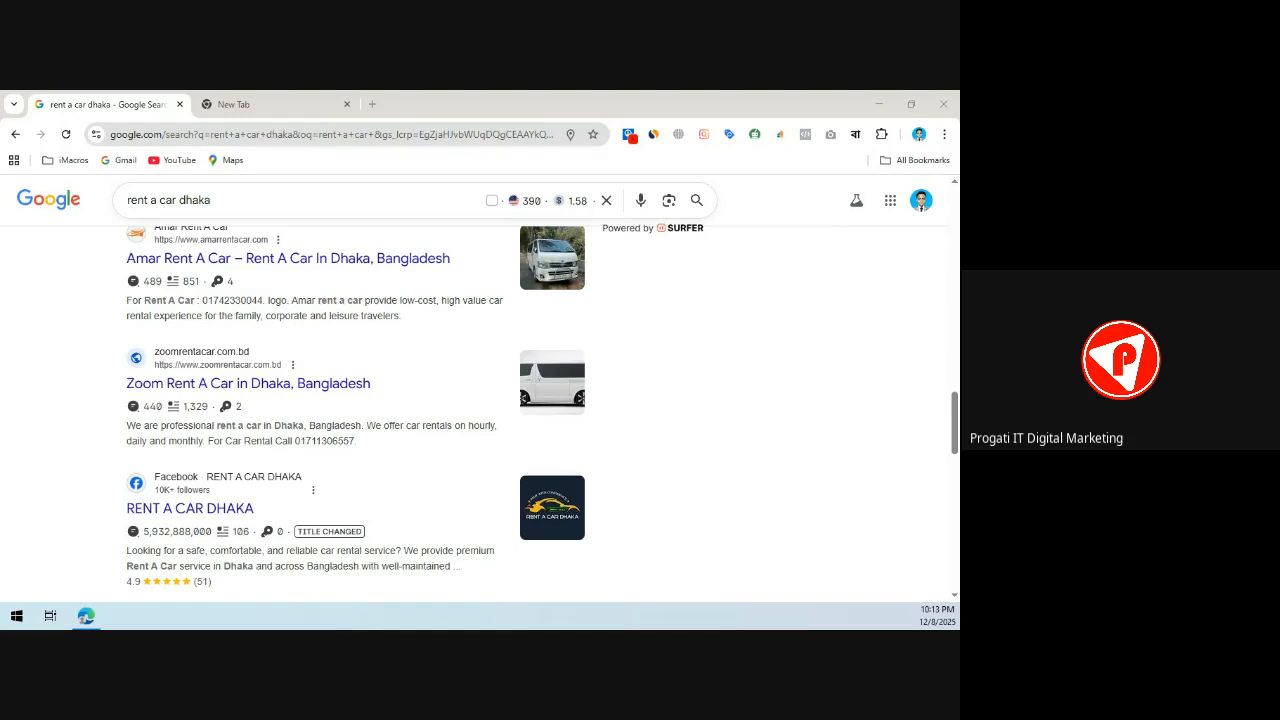
Search Google for "jewellers dhaka" in the blank tab and review the jewellery shop listings and related searches.
left_click(314, 98)
left_click(260, 143)
type("jewellers dhaka")
key("Return")
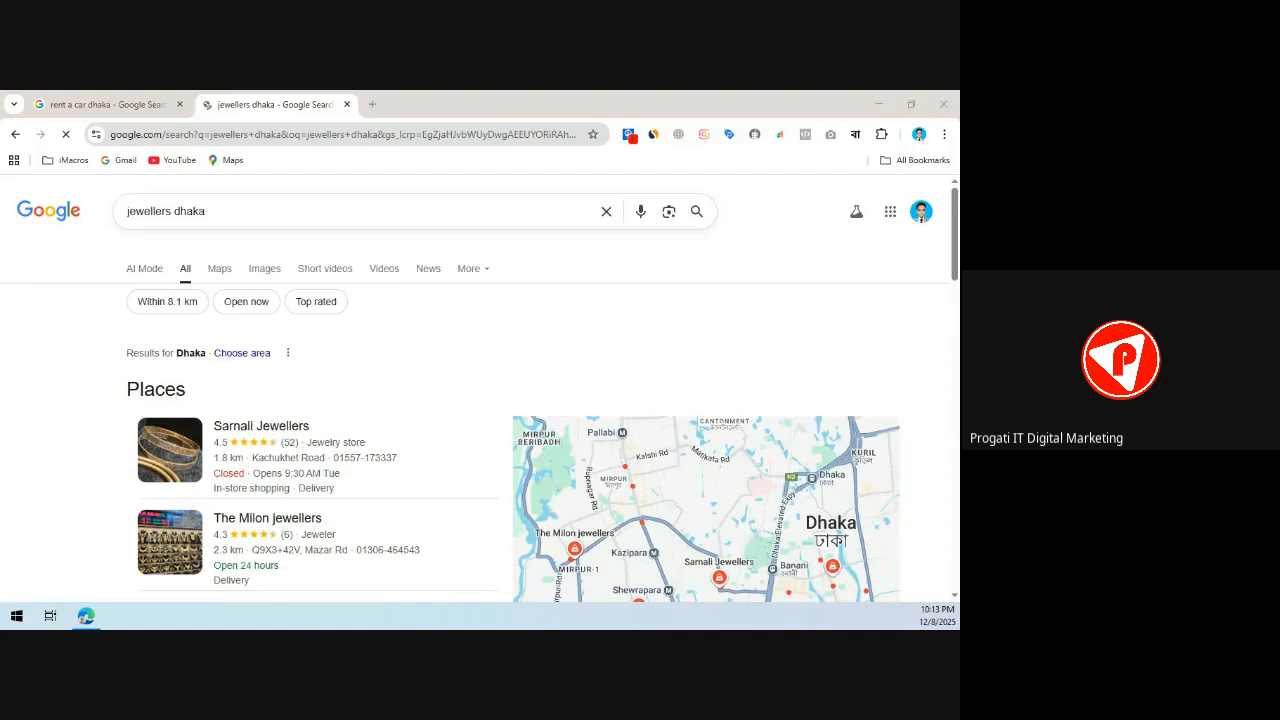
scroll(450, 390, "down", 5)
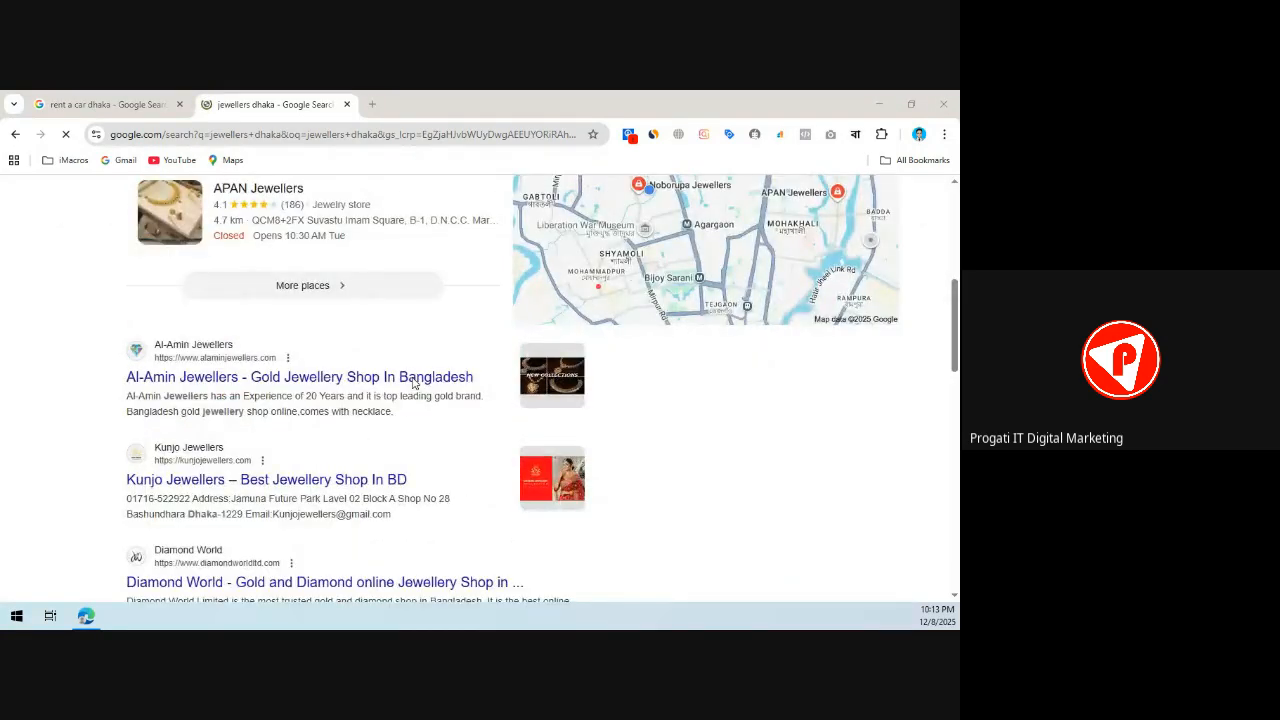
scroll(413, 383, "down", 6)
scroll(413, 383, "down", 1)
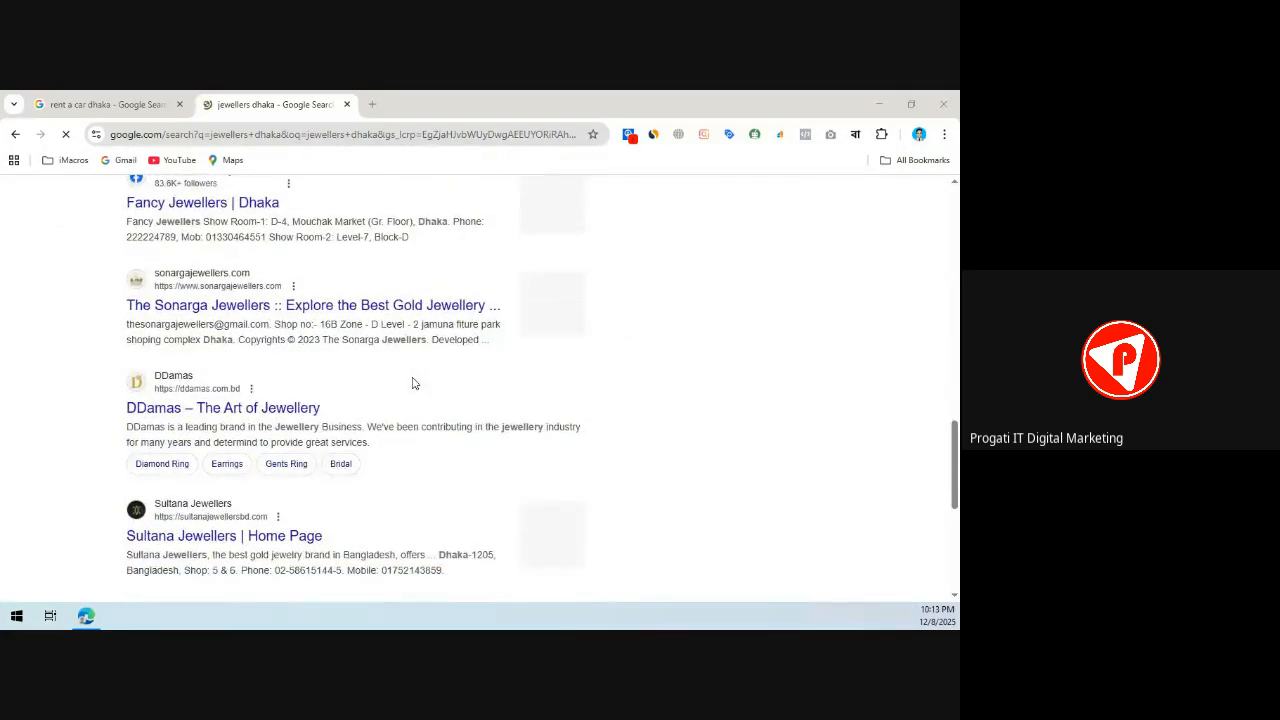
scroll(413, 383, "down", 2)
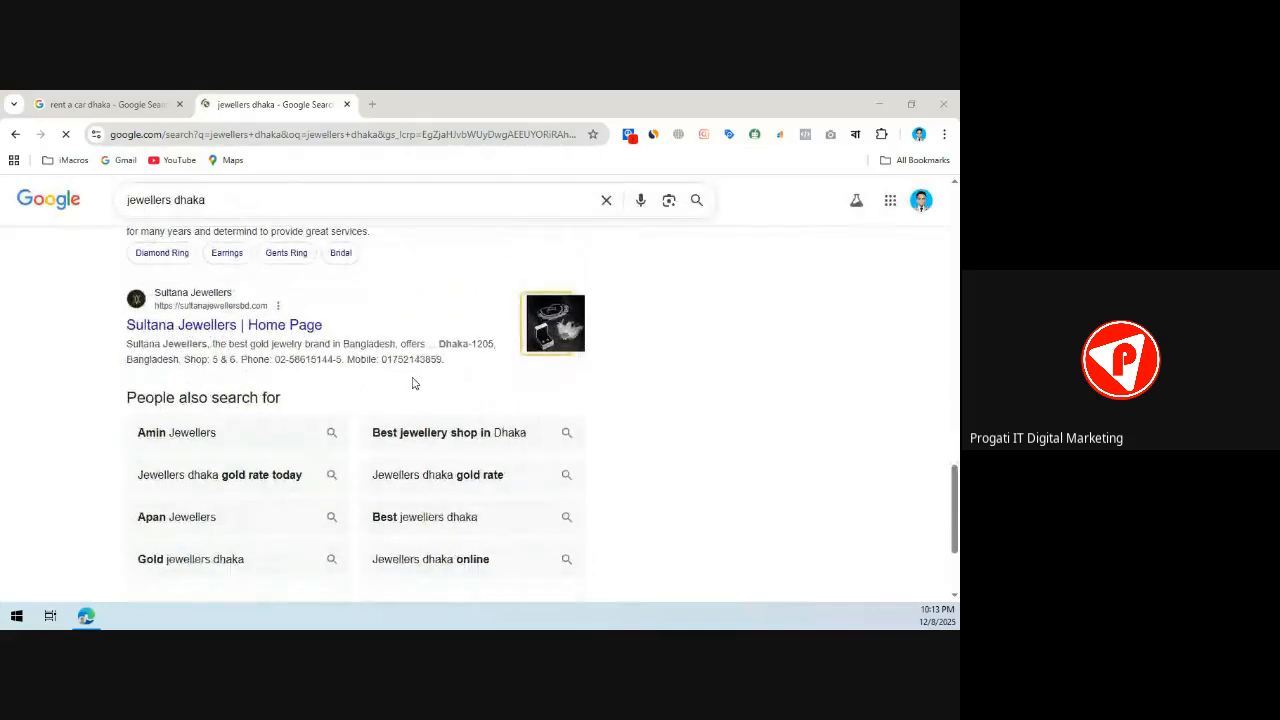
Replace the query with "arong", run the search, and review the Aarong website, store location and social media results.
left_click(200, 197)
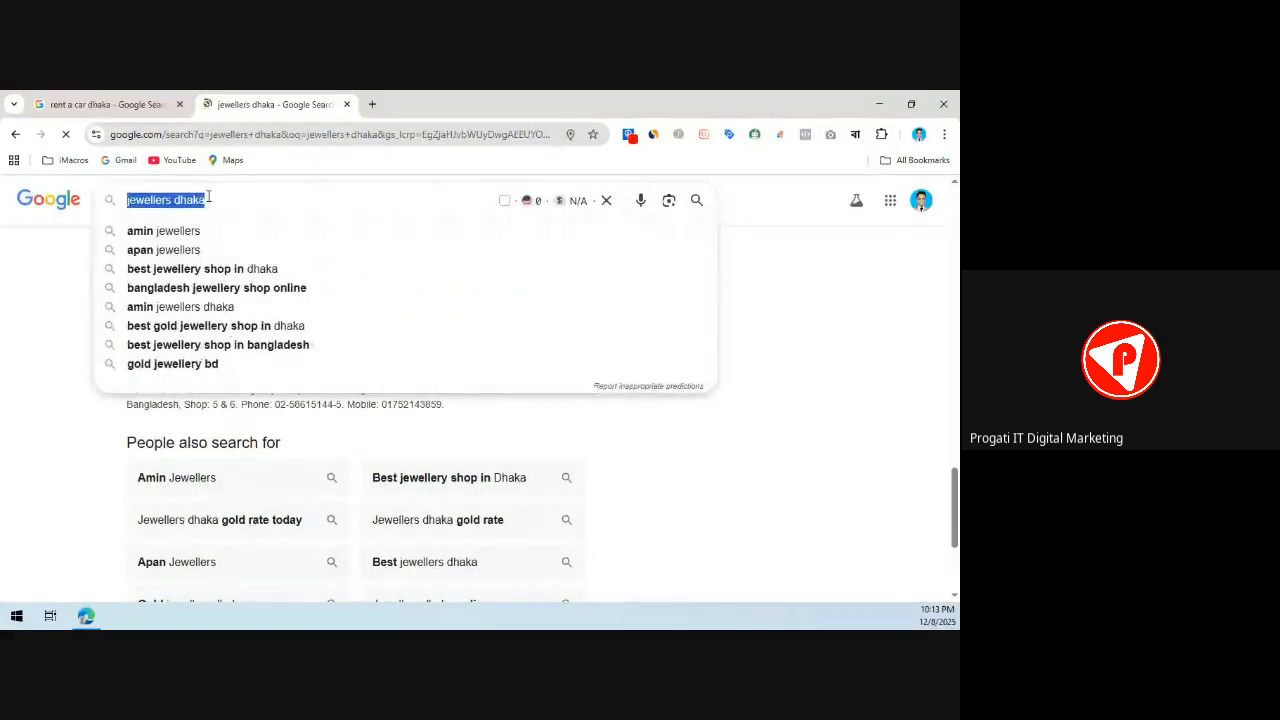
type("arong")
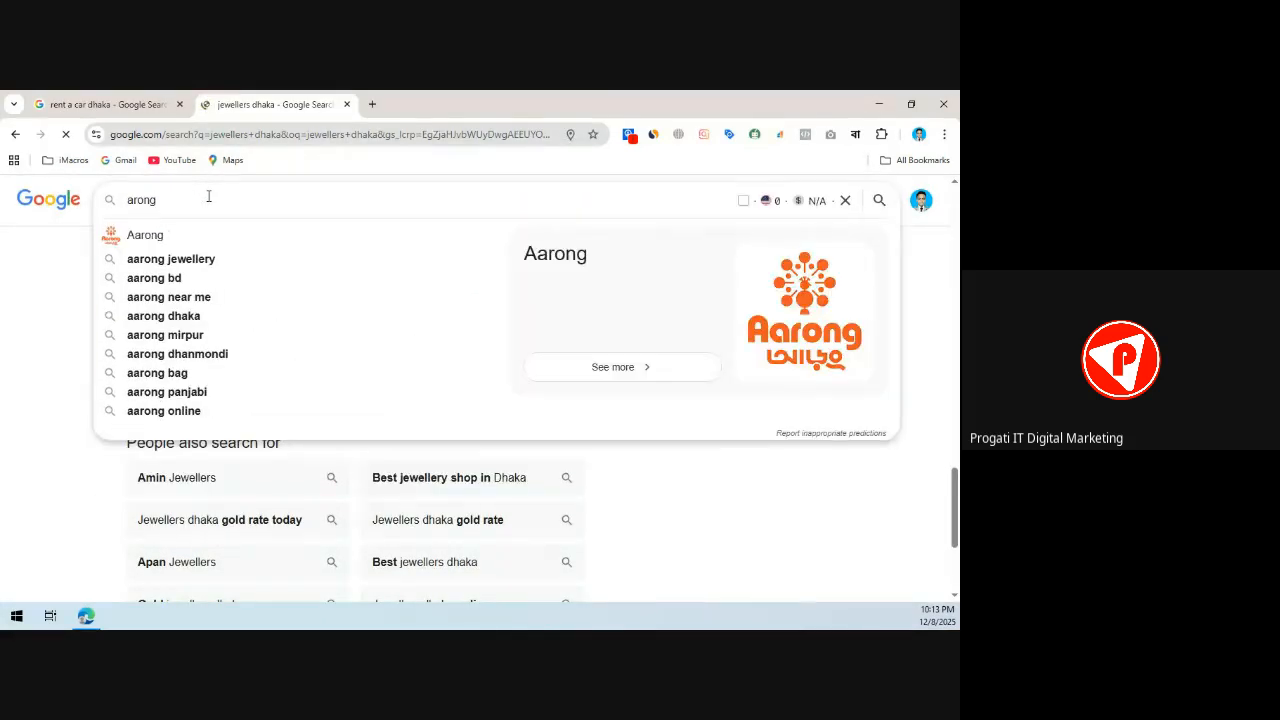
key("Return")
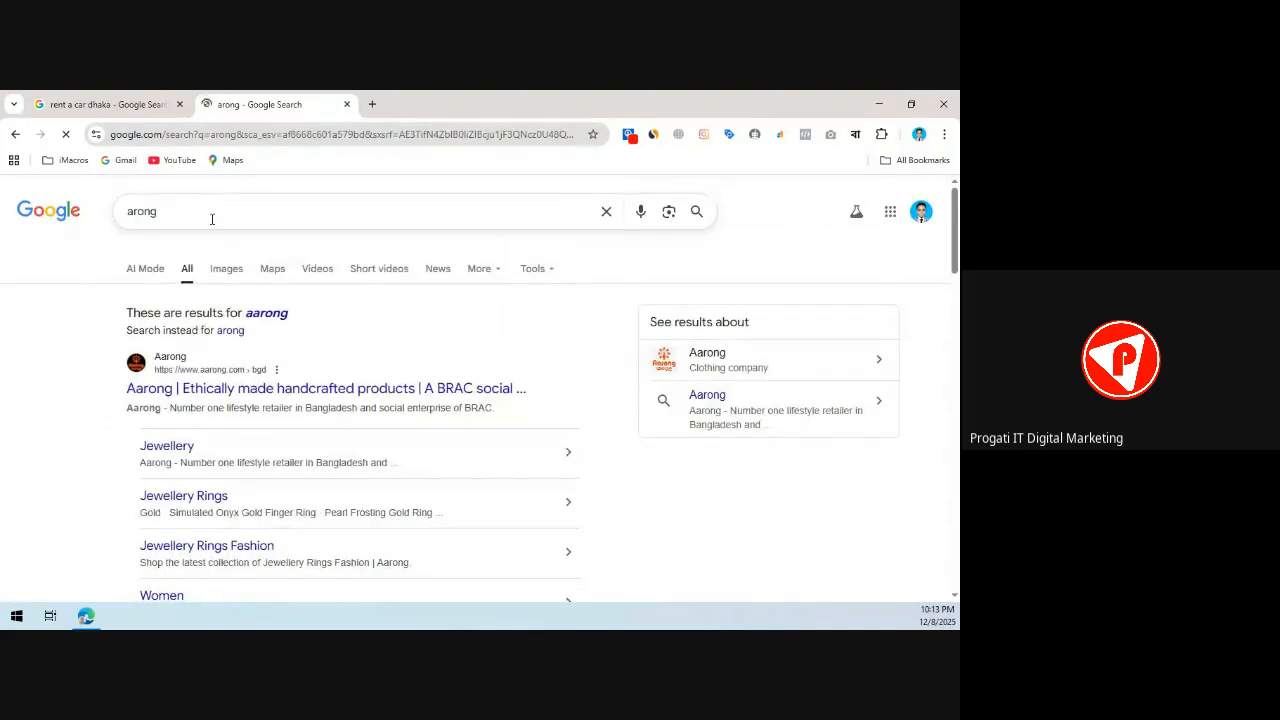
scroll(210, 225, "down", 1)
scroll(212, 236, "down", 8)
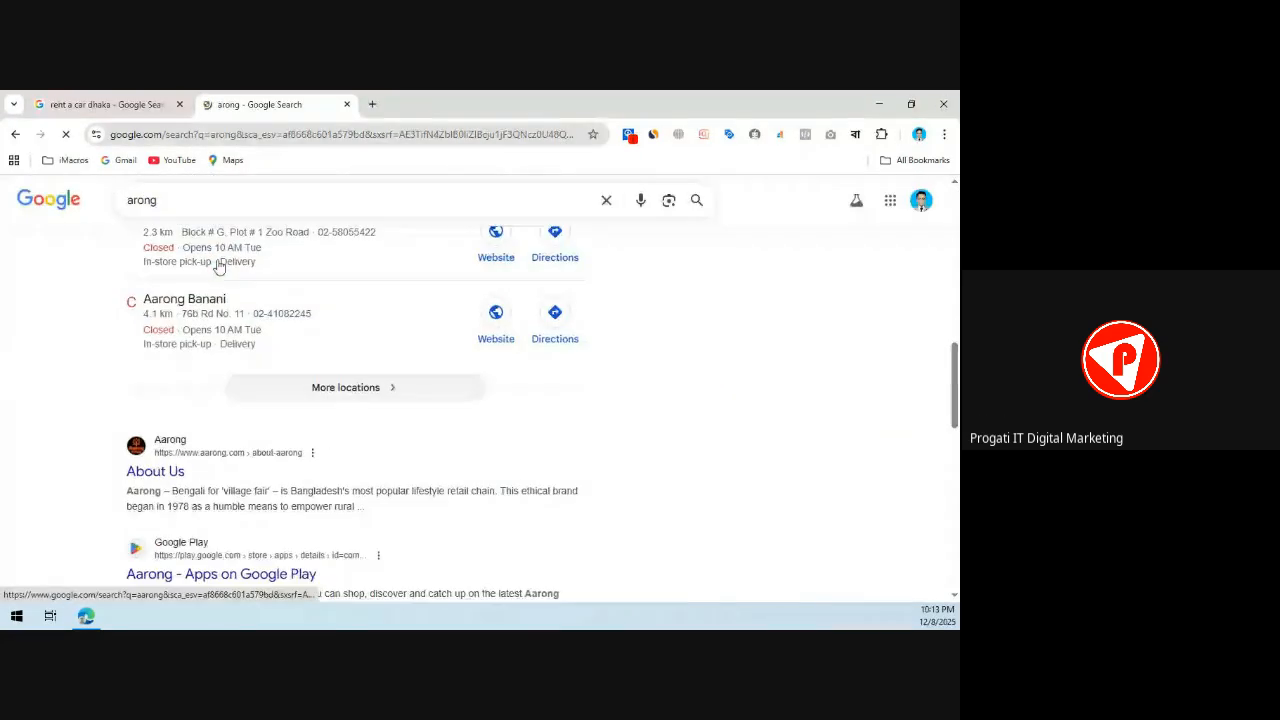
scroll(219, 266, "down", 5)
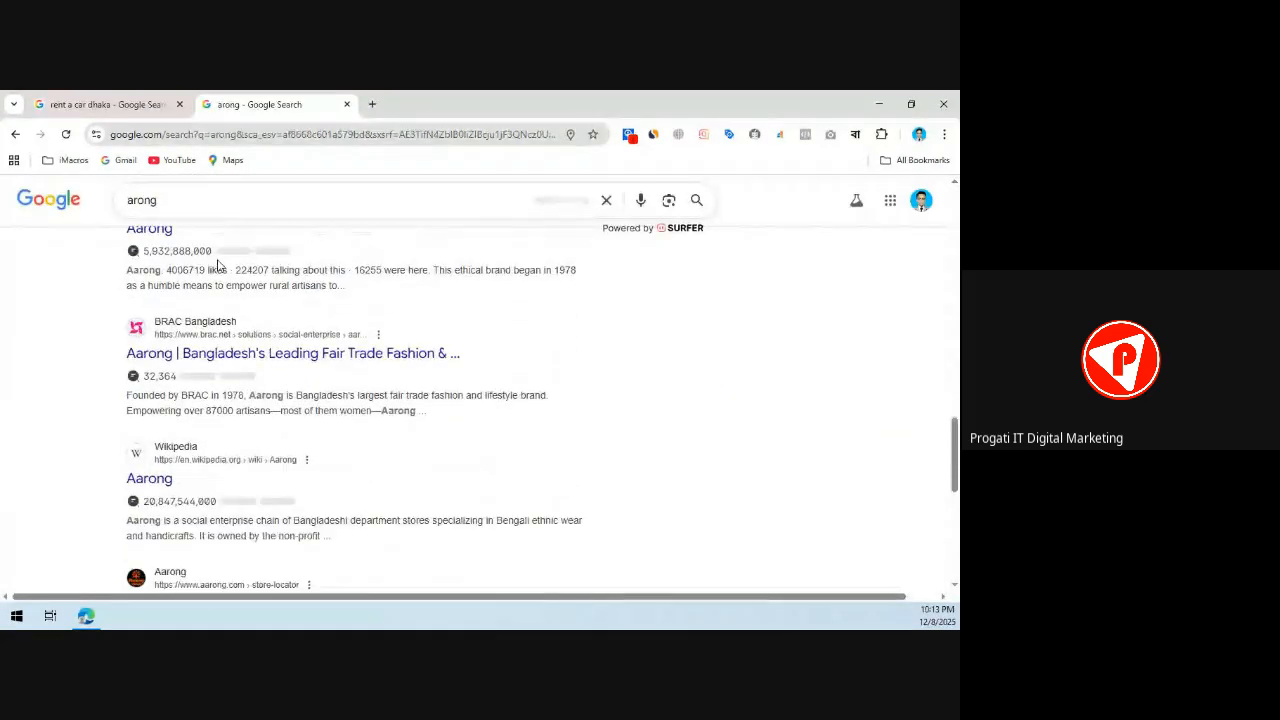
scroll(177, 211, "up", 6)
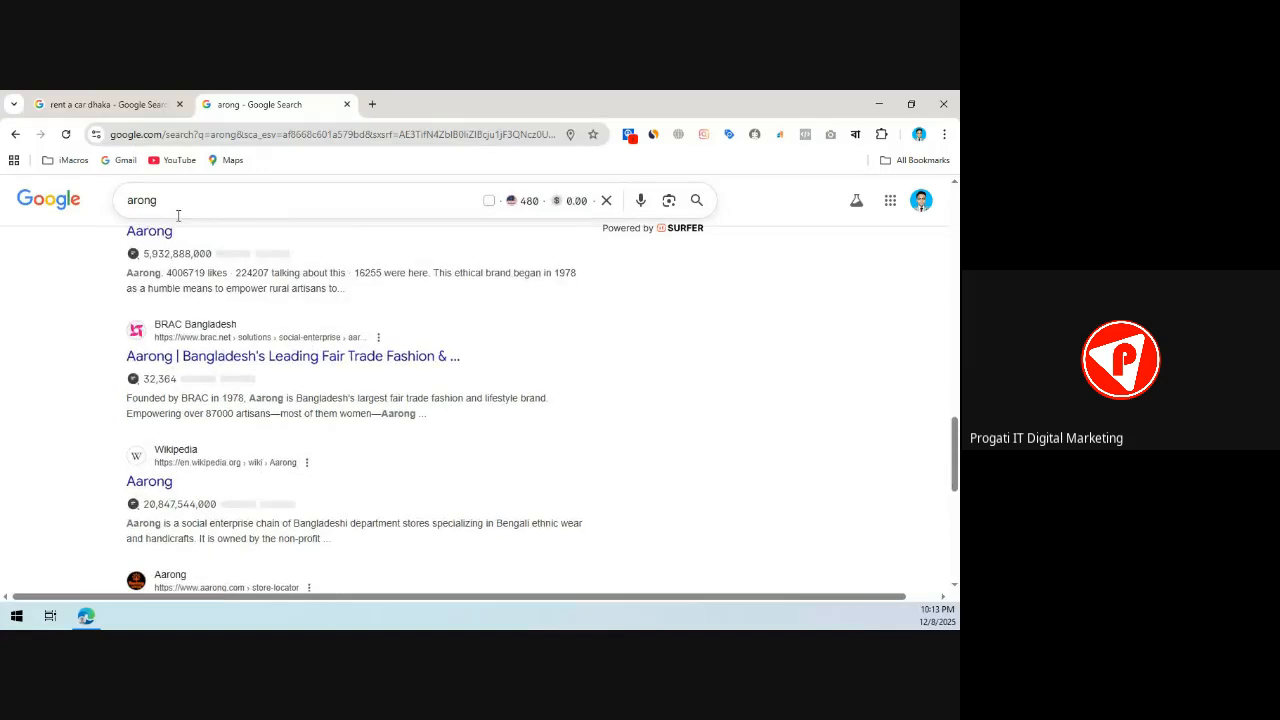
scroll(182, 195, "up", 6)
Search Google for "la reve bd" using the suggested query and look through the Le Reve results.
double_click(182, 195)
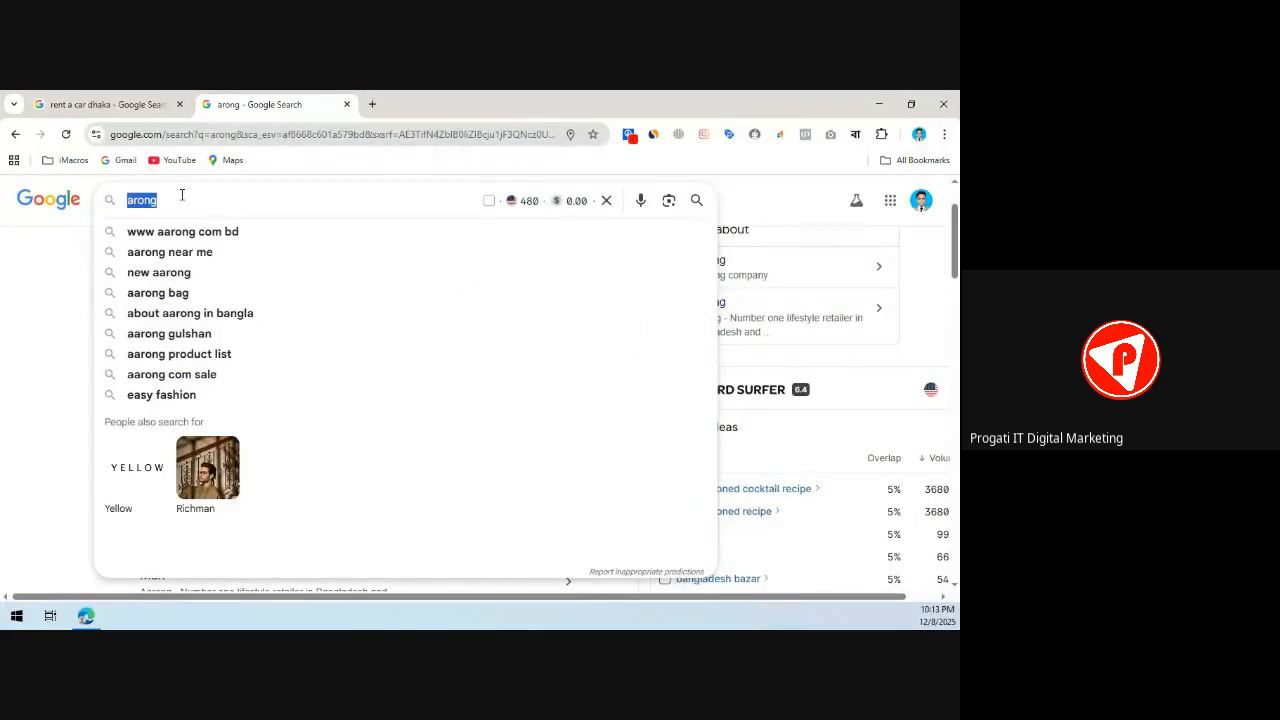
type("la re")
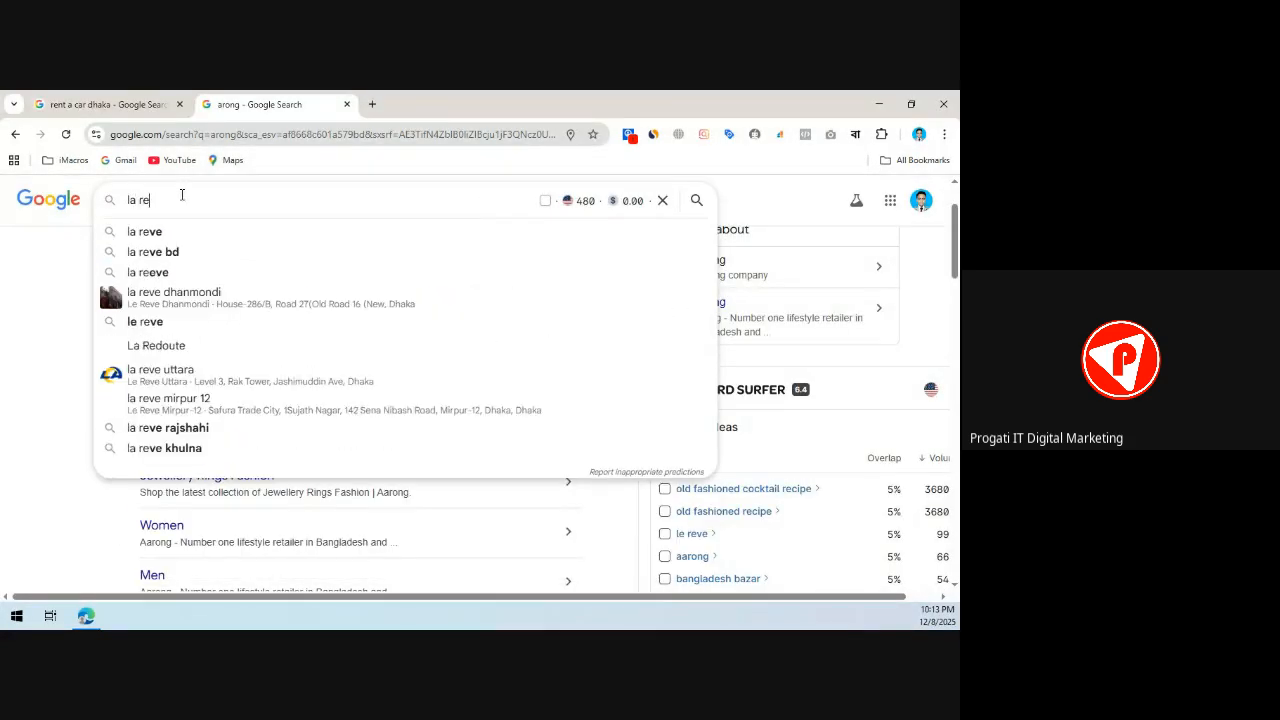
left_click(152, 252)
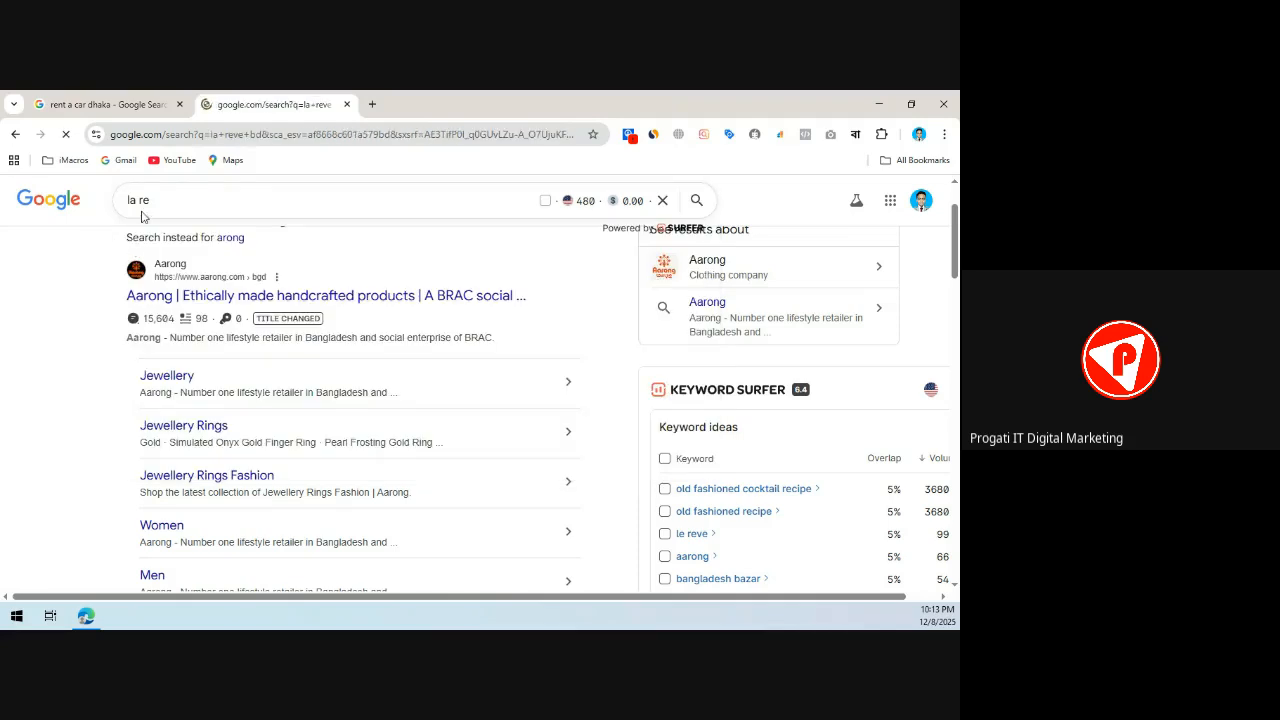
scroll(69, 366, "down", 3)
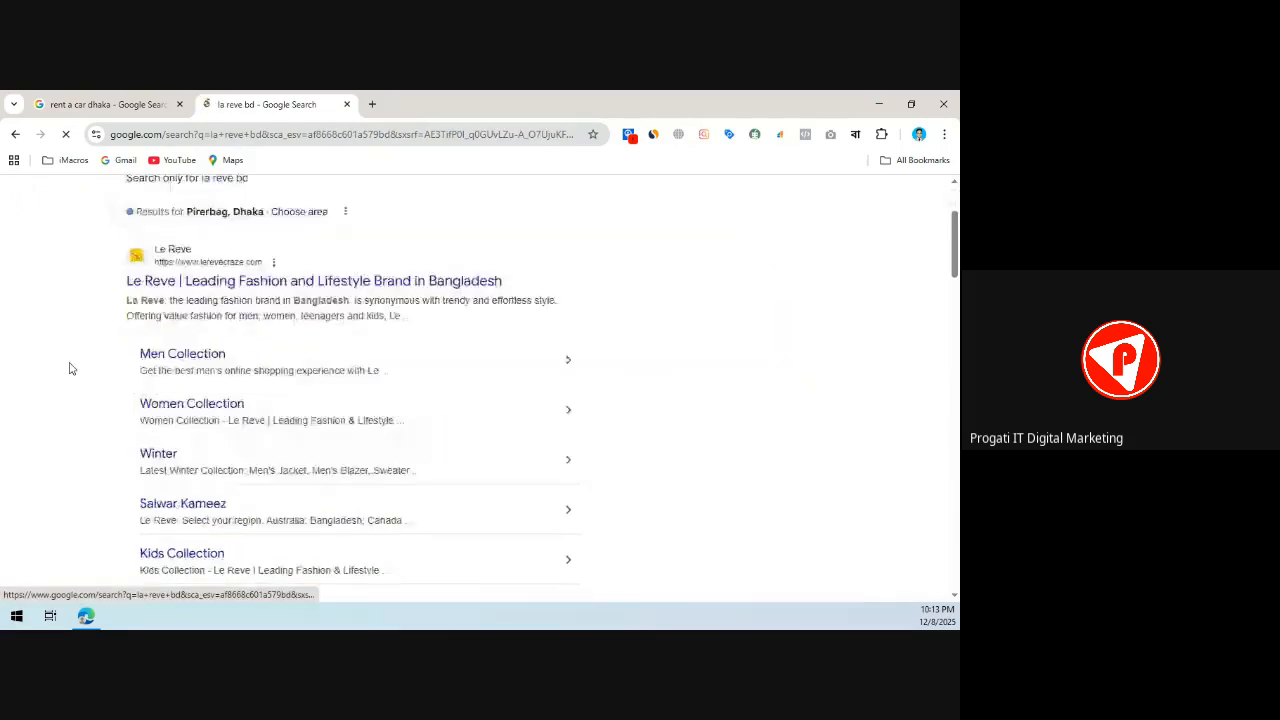
scroll(69, 368, "down", 10)
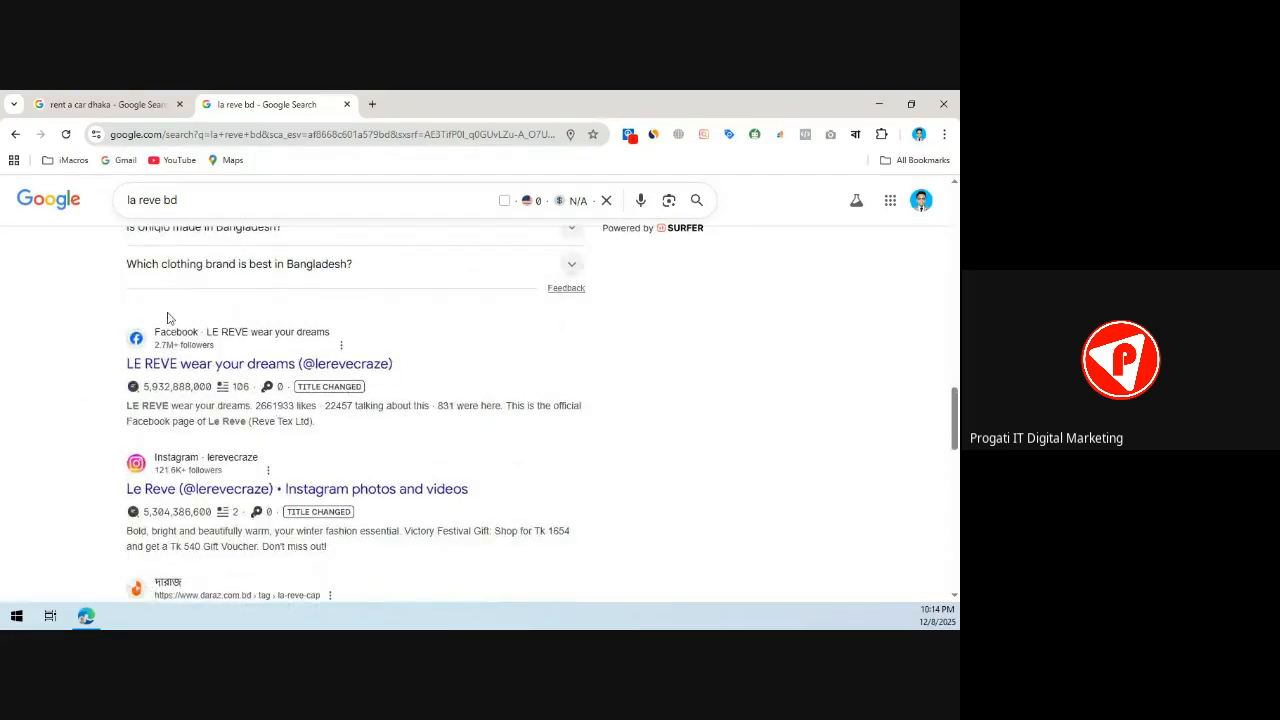
Compare Le Reve's store places, Google Play app, and Facebook and Instagram entries in the search results.
scroll(67, 401, "up", 1)
scroll(113, 408, "up", 5)
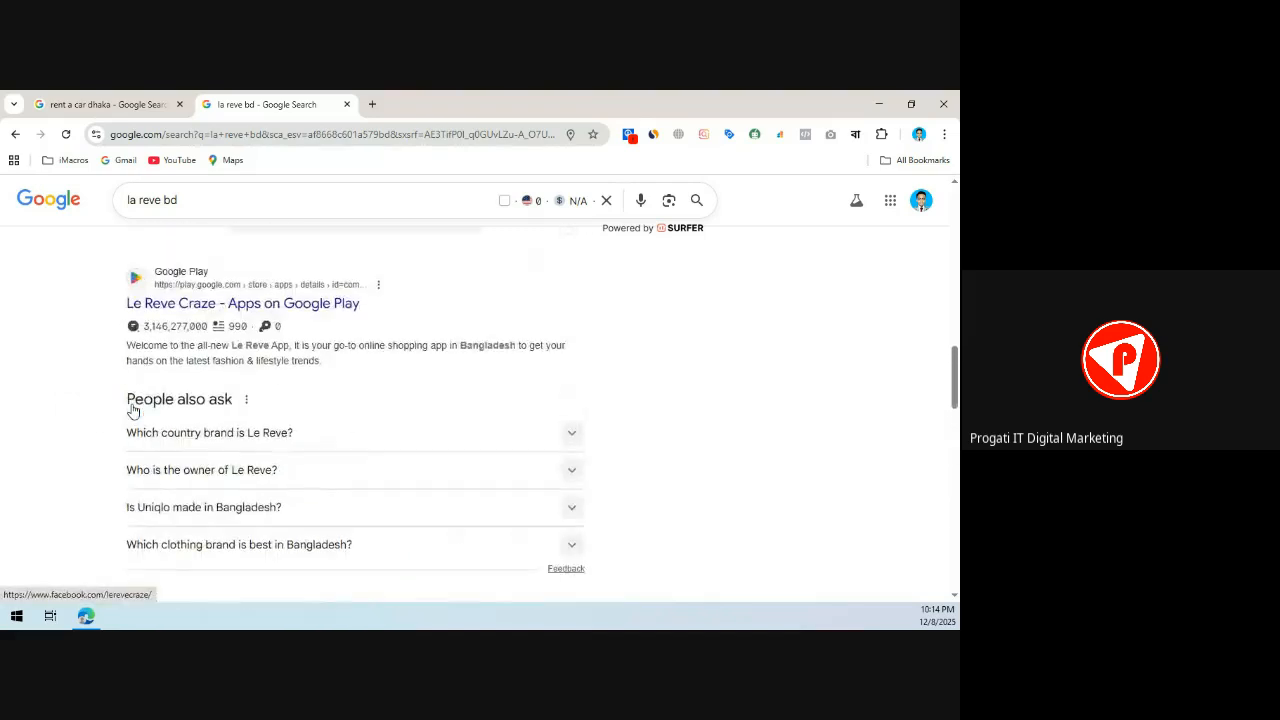
scroll(113, 408, "up", 3)
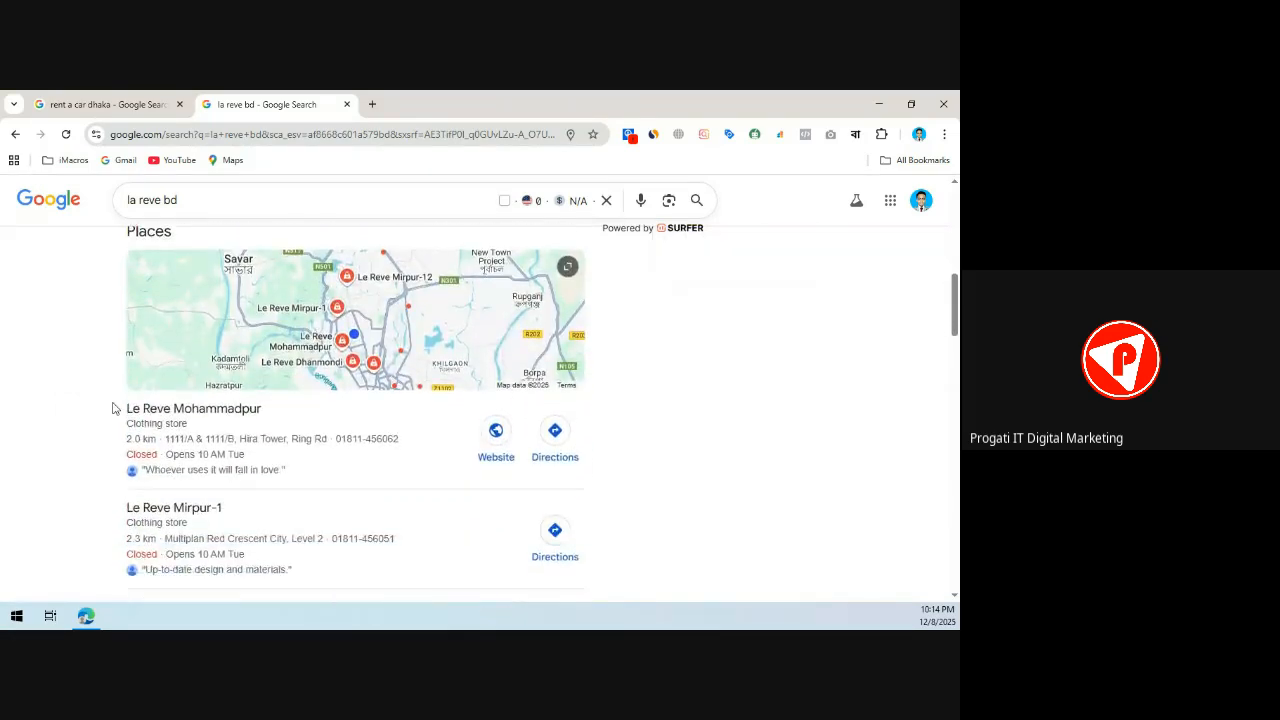
scroll(57, 463, "down", 4)
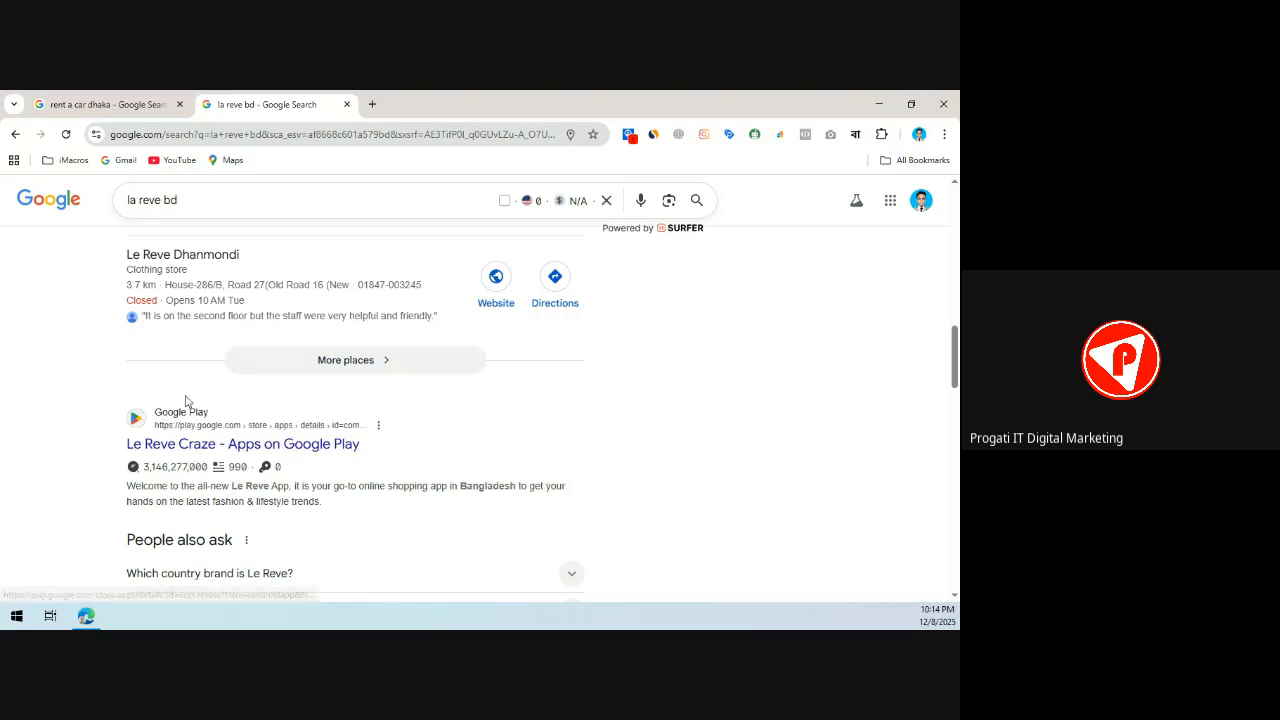
scroll(186, 402, "down", 3)
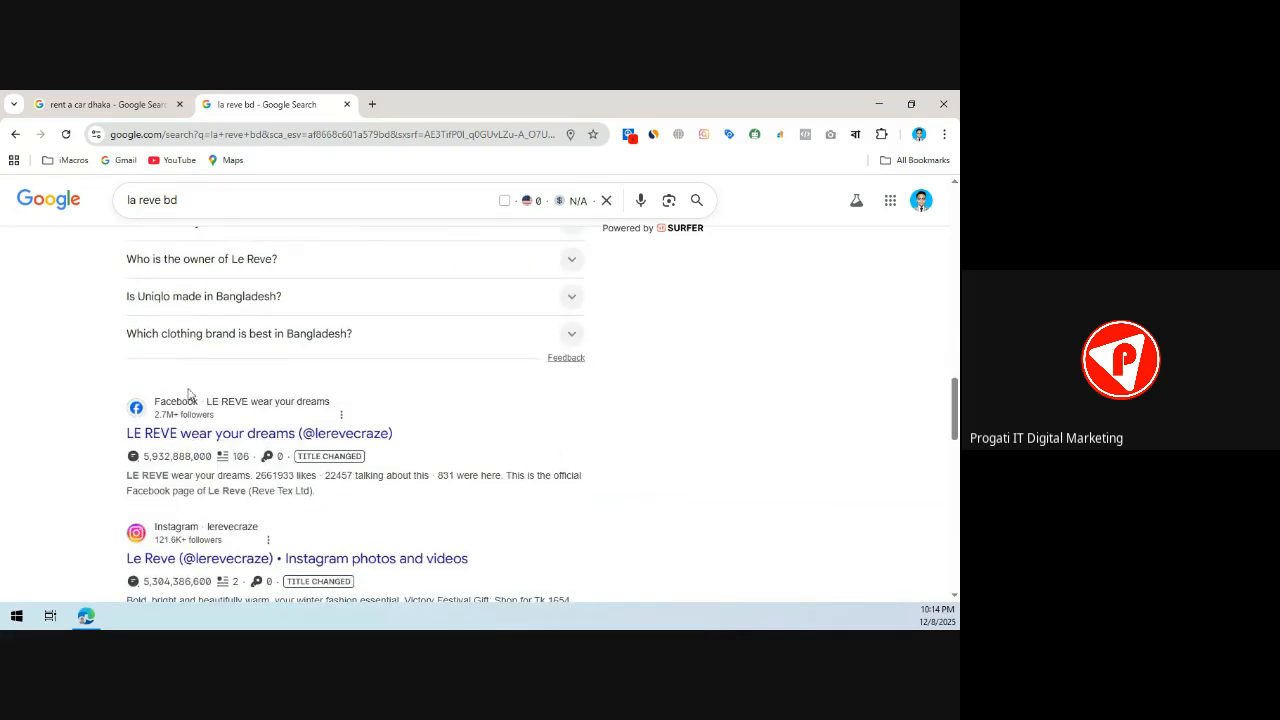
scroll(165, 440, "down", 1)
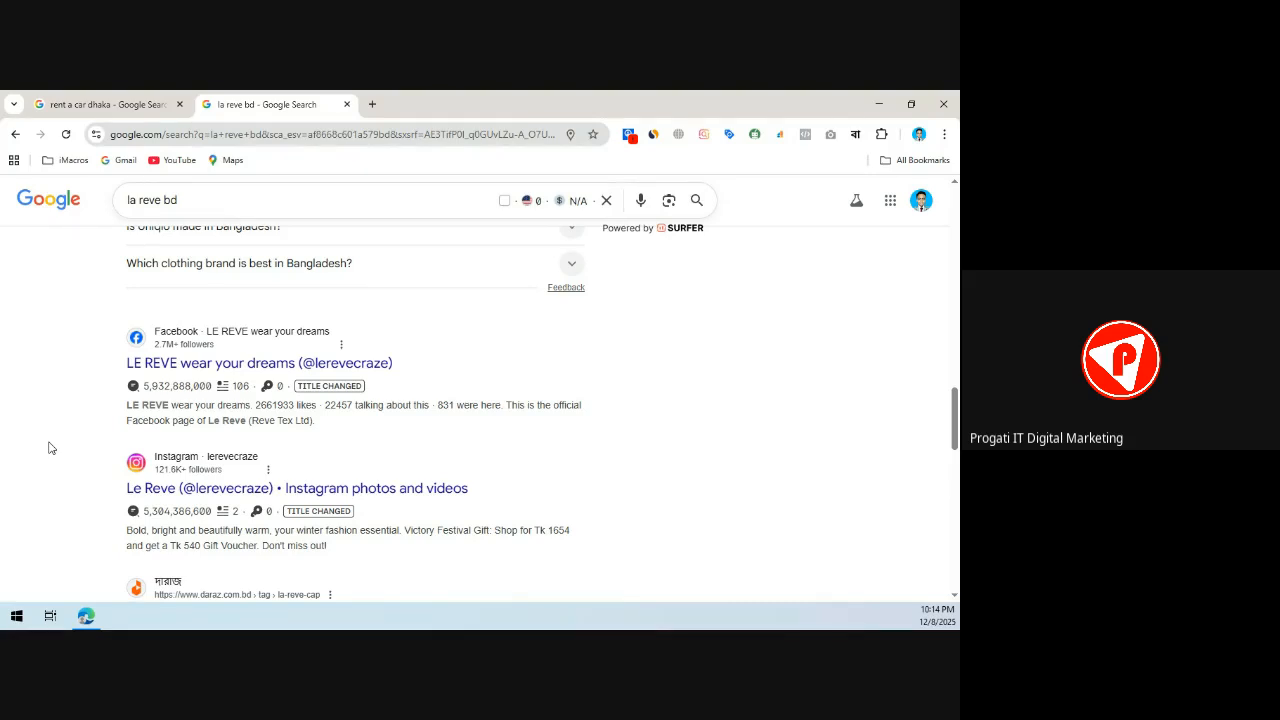
Search for "prothom alo" in a new tab, open the newspaper's website, and dismiss the translation offer.
left_click(371, 105)
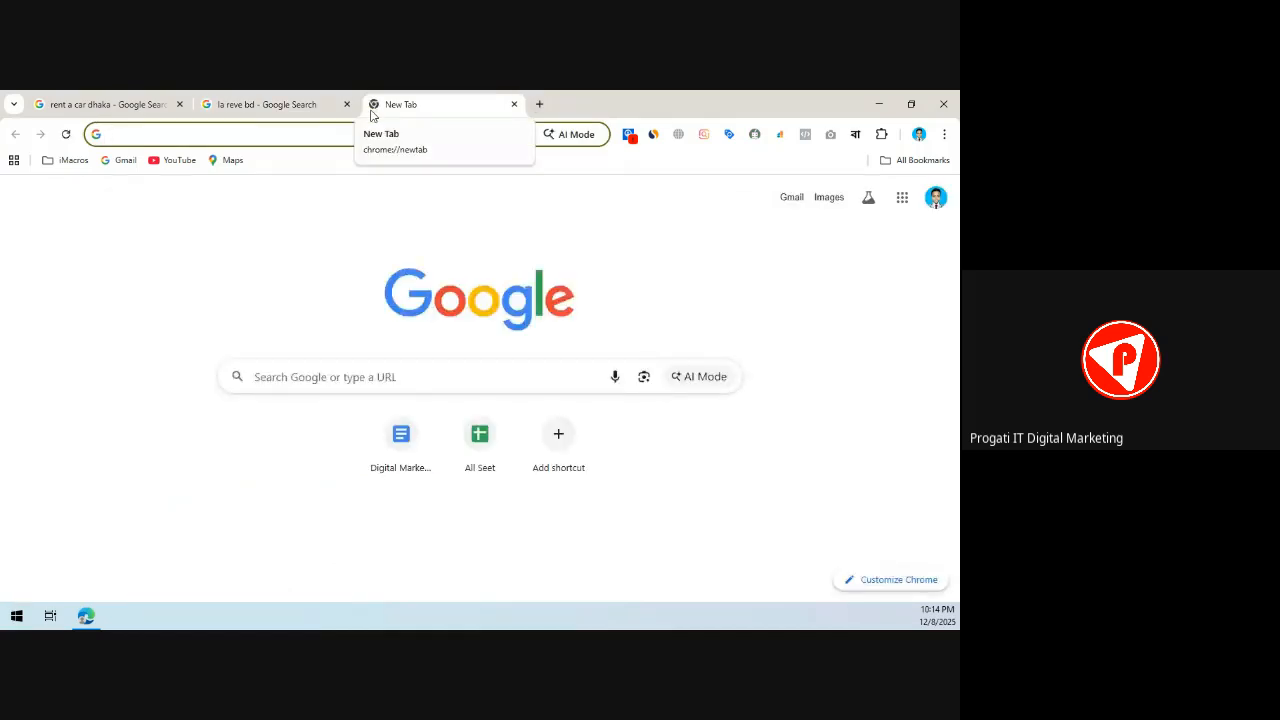
type("prothom al")
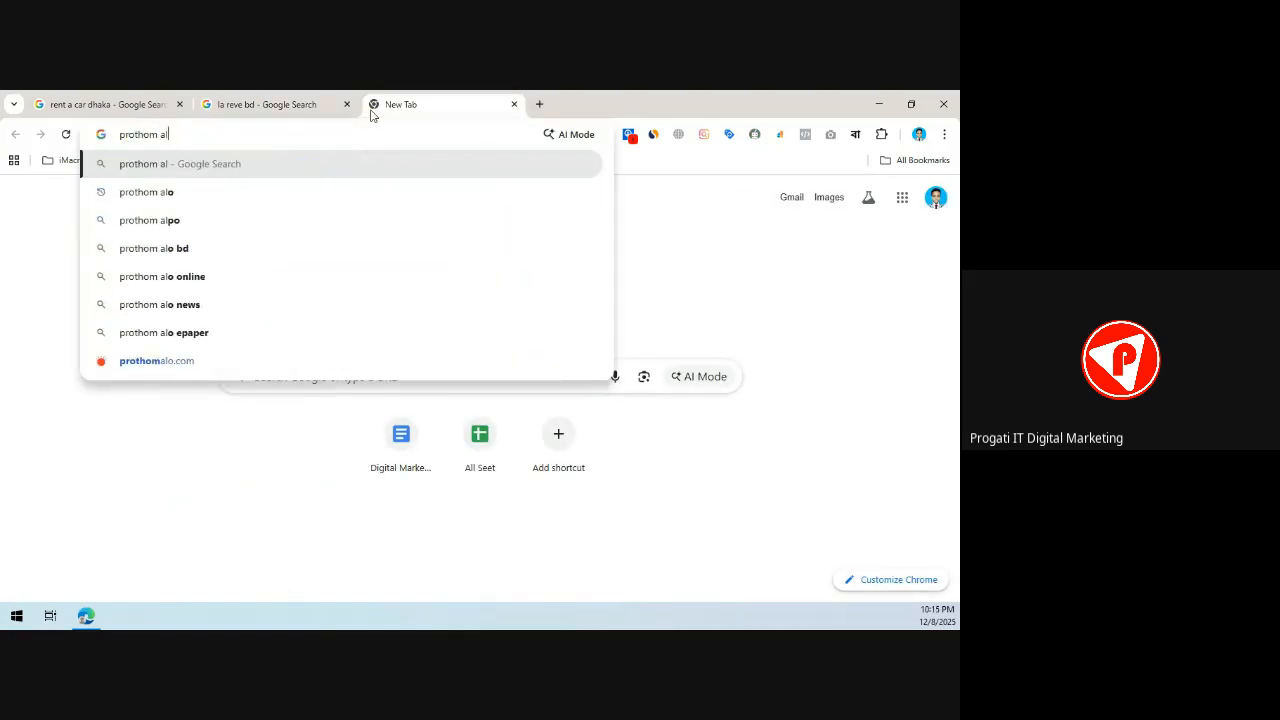
type("o")
key("Return")
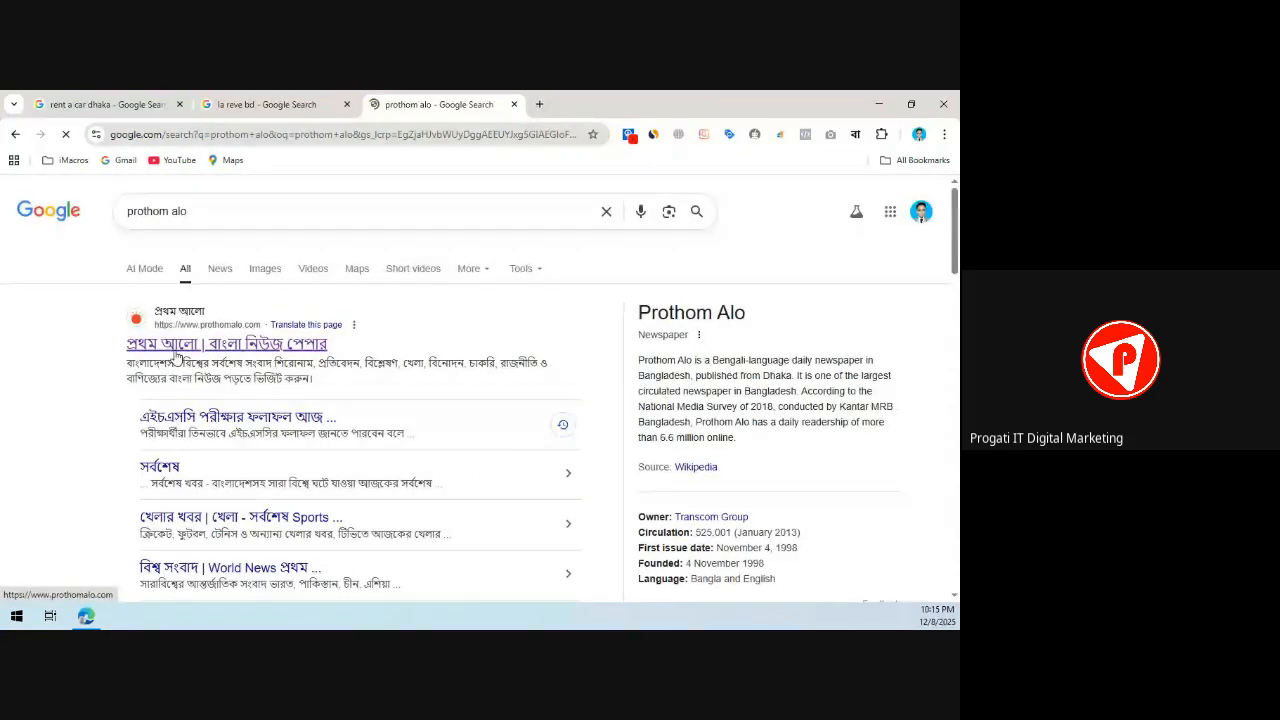
left_click(175, 346)
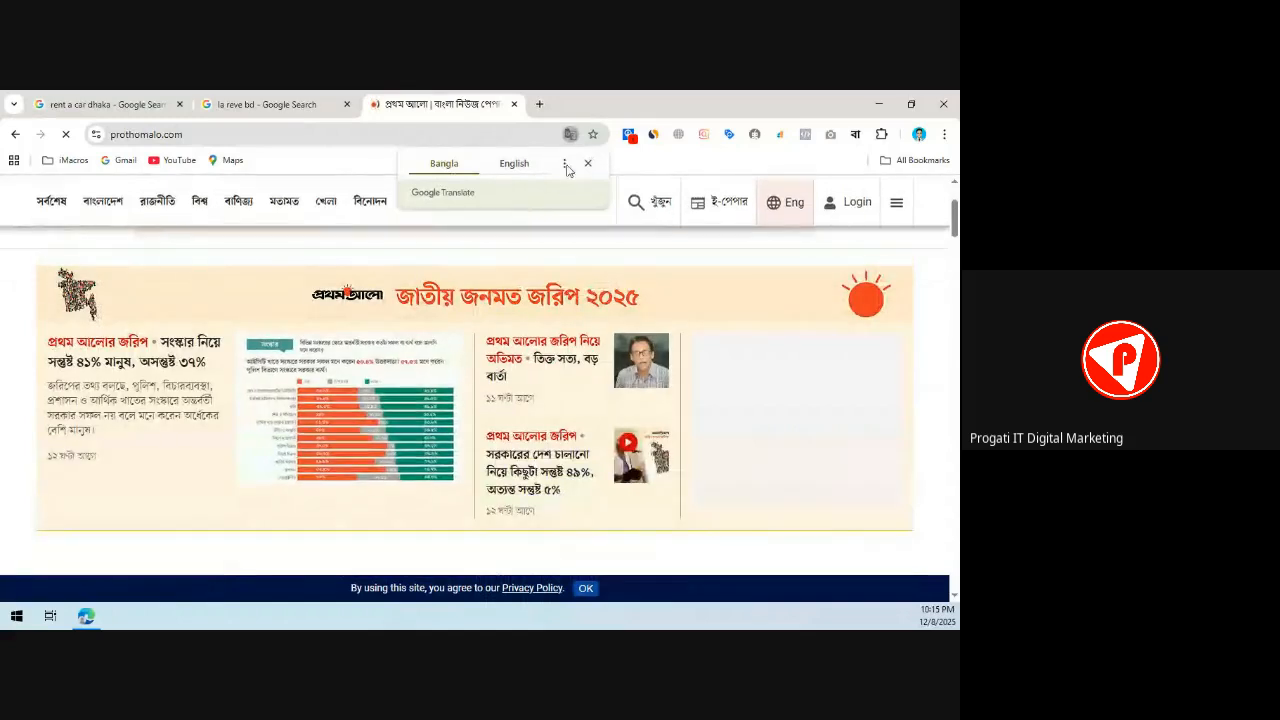
left_click(588, 164)
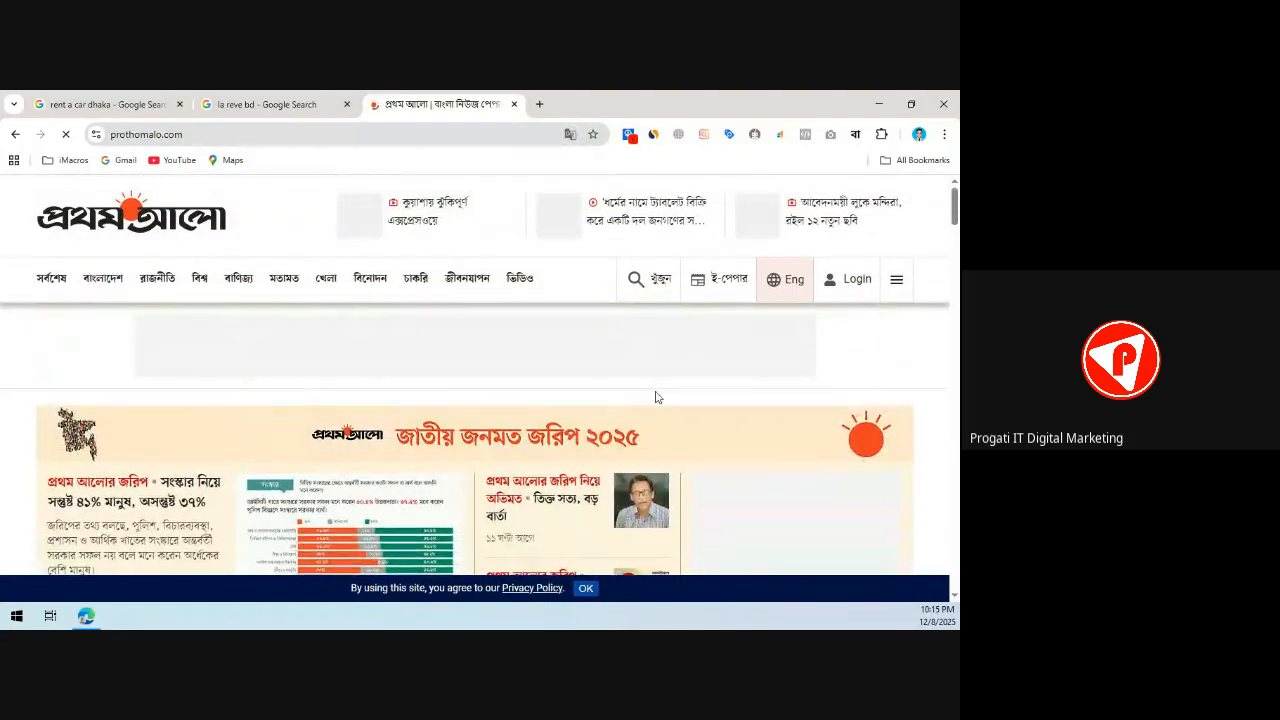
Examine the banner advertisements placed across the Prothom Alo homepage, dismissing the Google sign-in prompt.
scroll(745, 375, "down", 3)
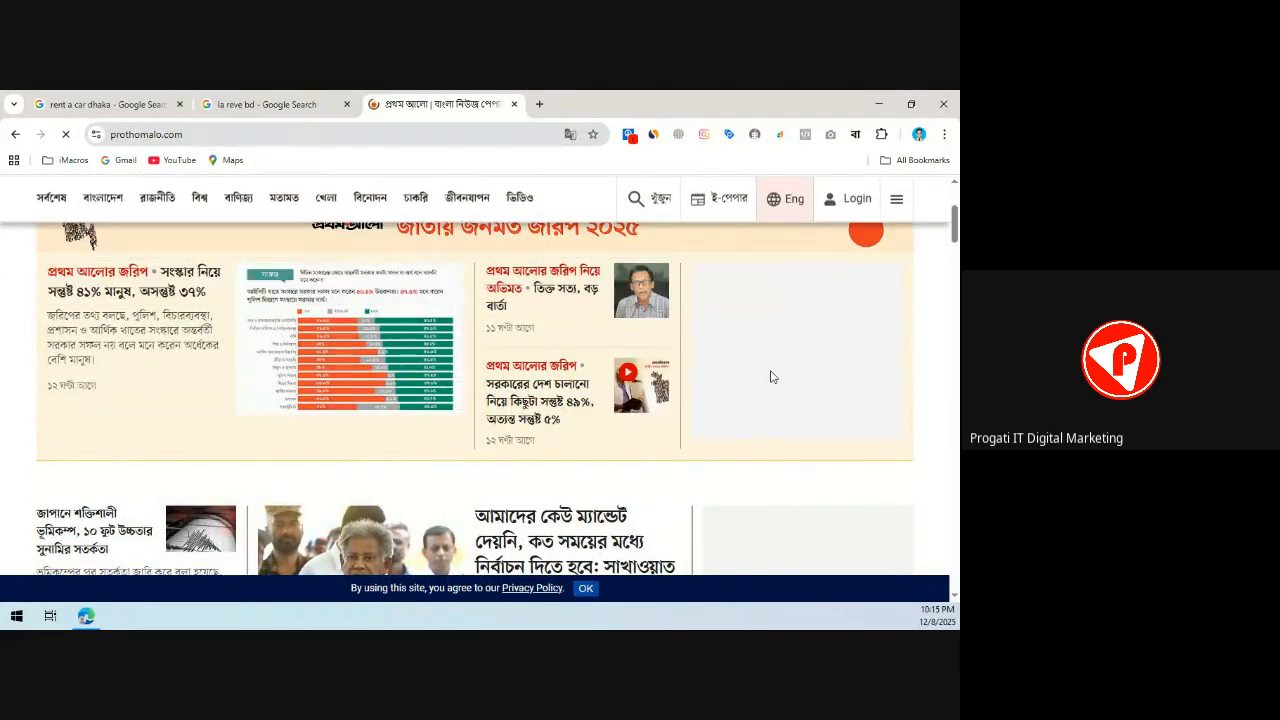
scroll(770, 376, "down", 5)
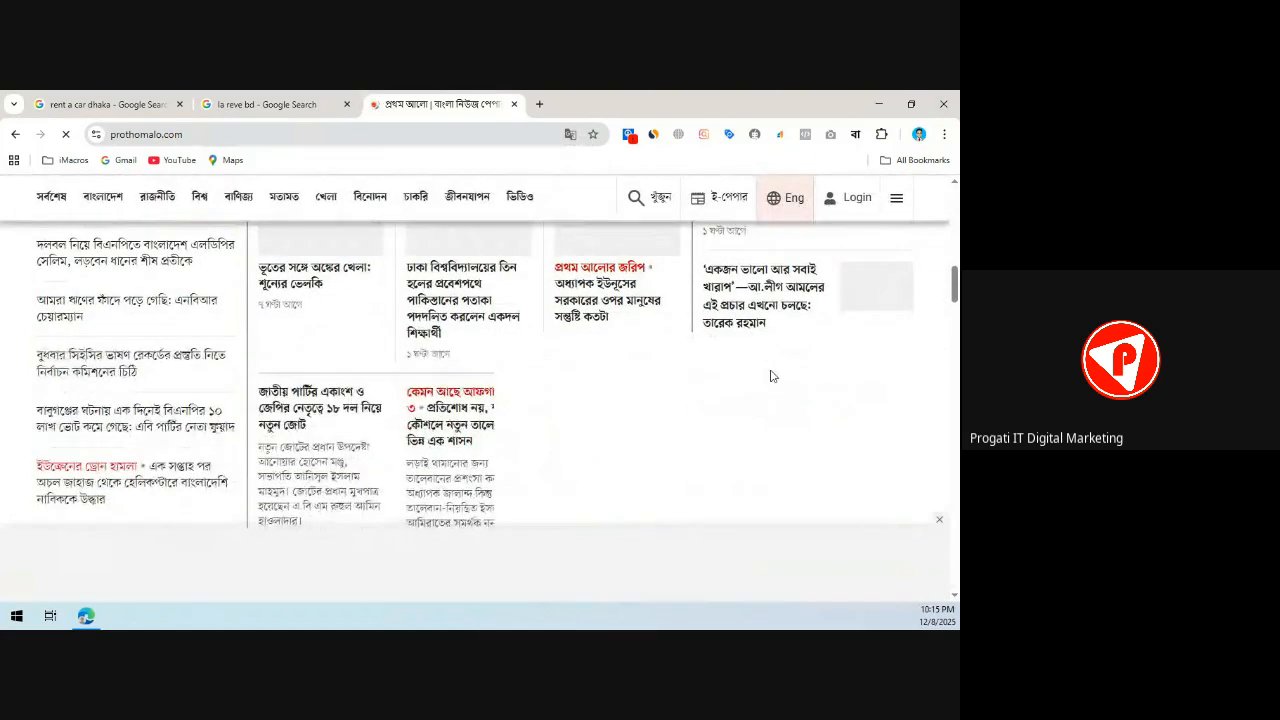
scroll(773, 378, "down", 1)
scroll(775, 403, "up", 5)
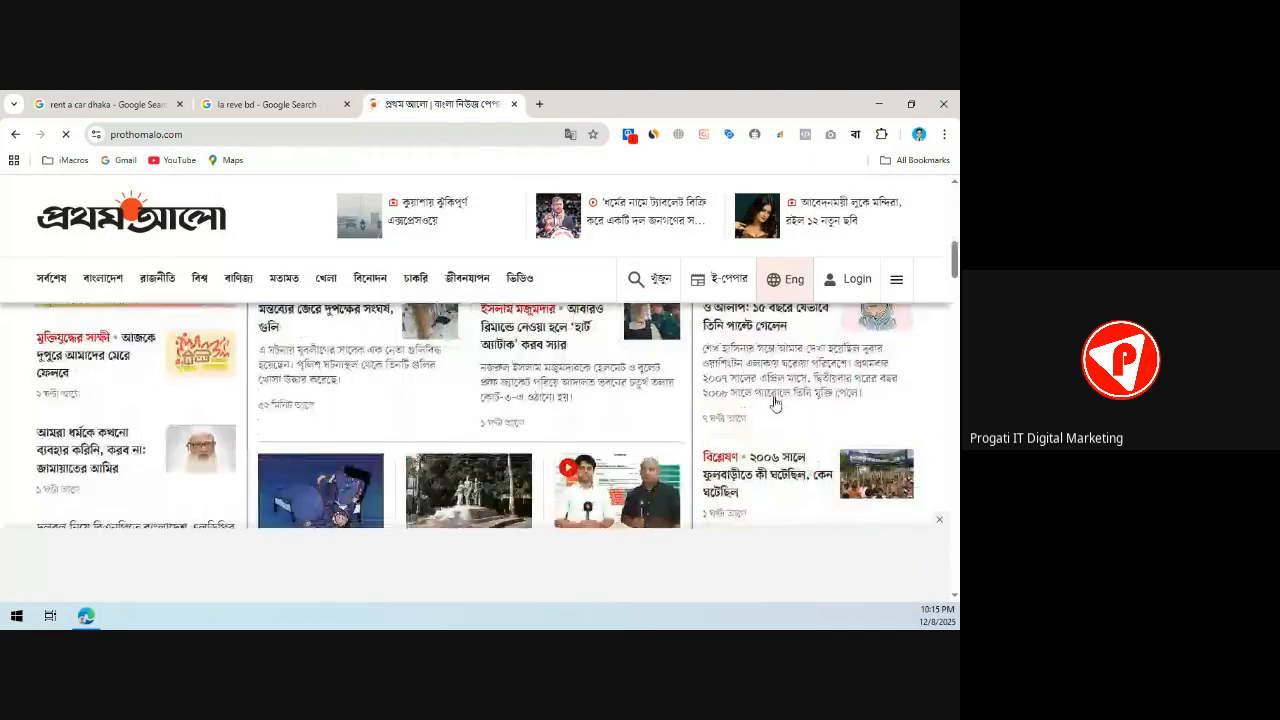
scroll(774, 403, "up", 6)
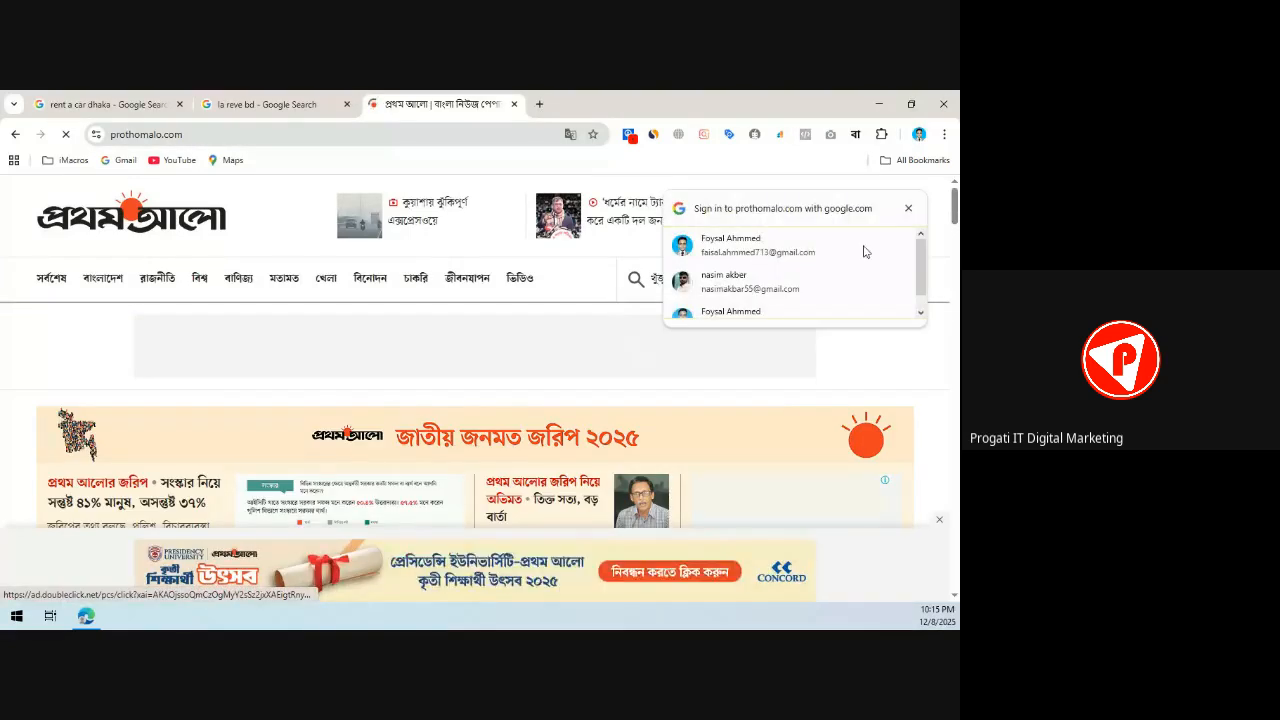
left_click(908, 208)
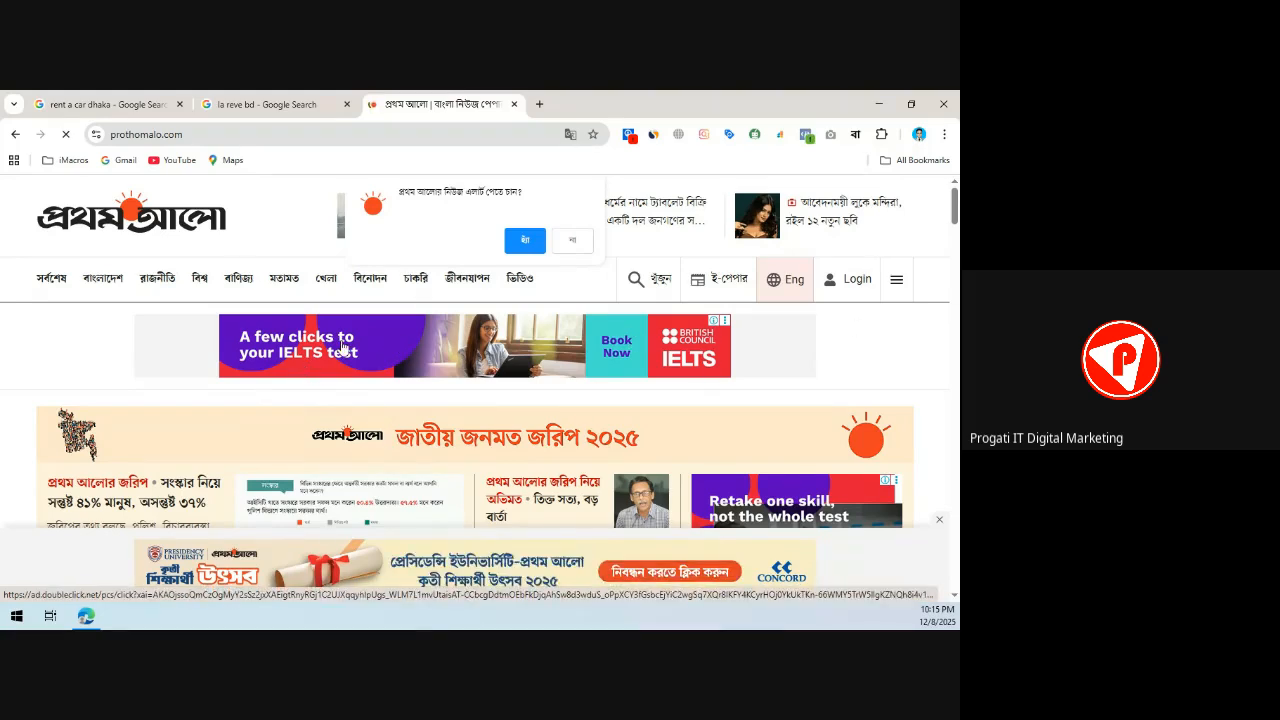
scroll(320, 360, "down", 1)
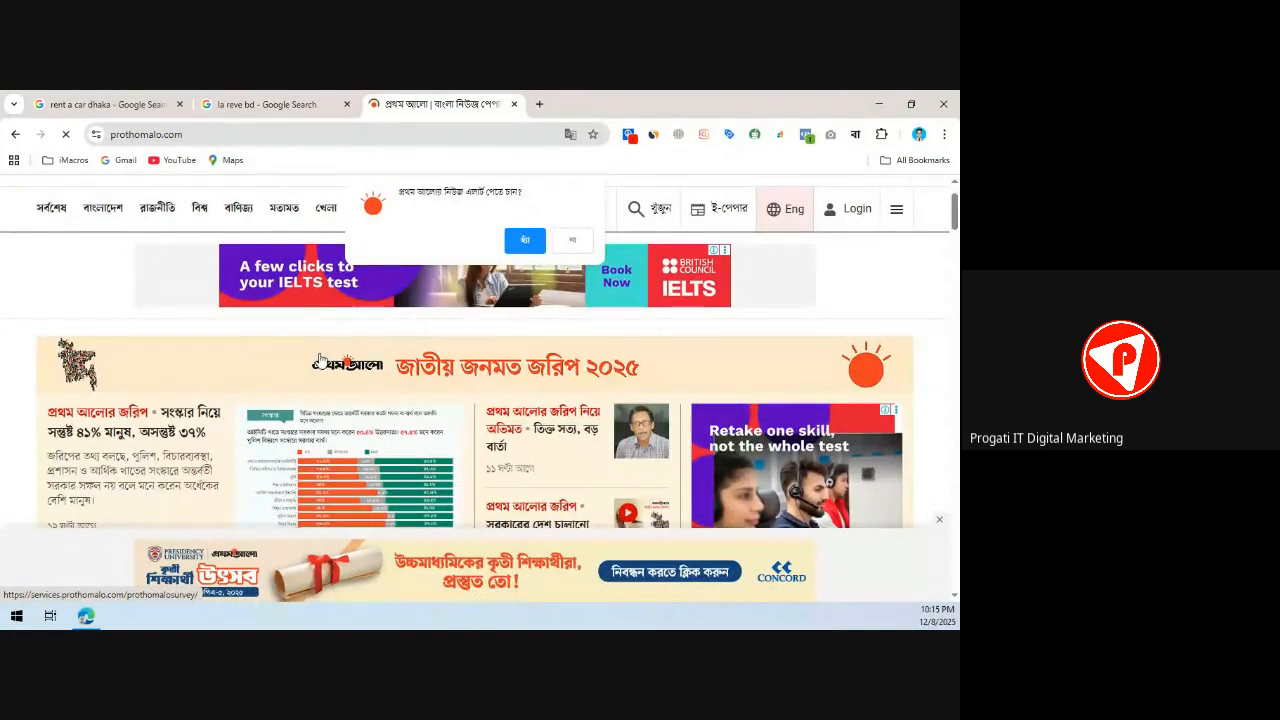
scroll(818, 410, "down", 1)
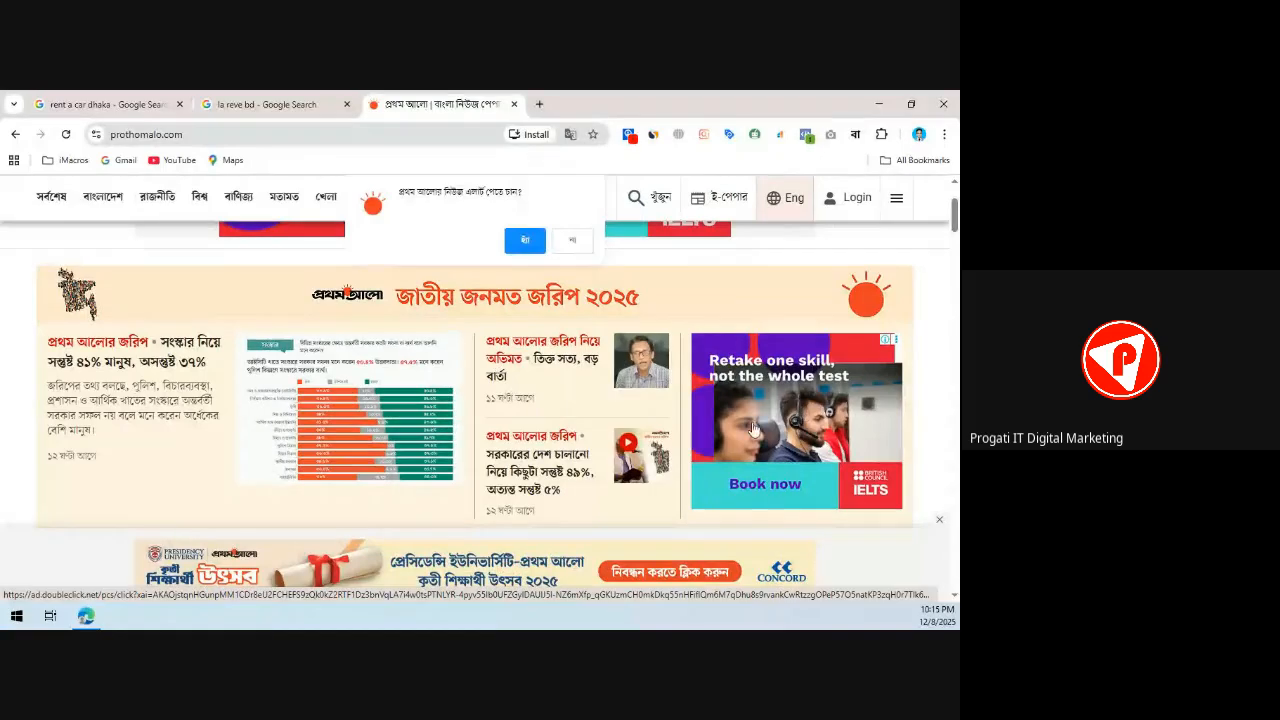
Look over the advertisements placed beside and between the news stories further down the Prothom Alo homepage.
scroll(818, 410, "down", 2)
scroll(805, 342, "down", 3)
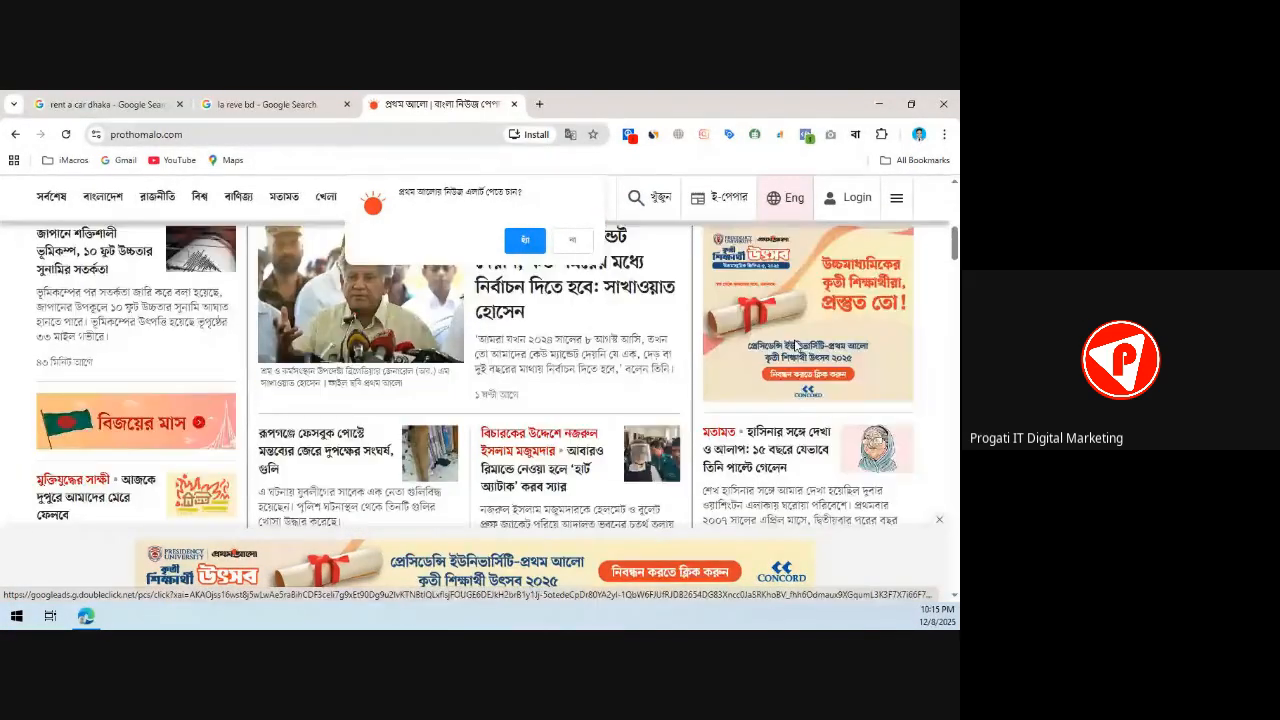
scroll(811, 296, "up", 1)
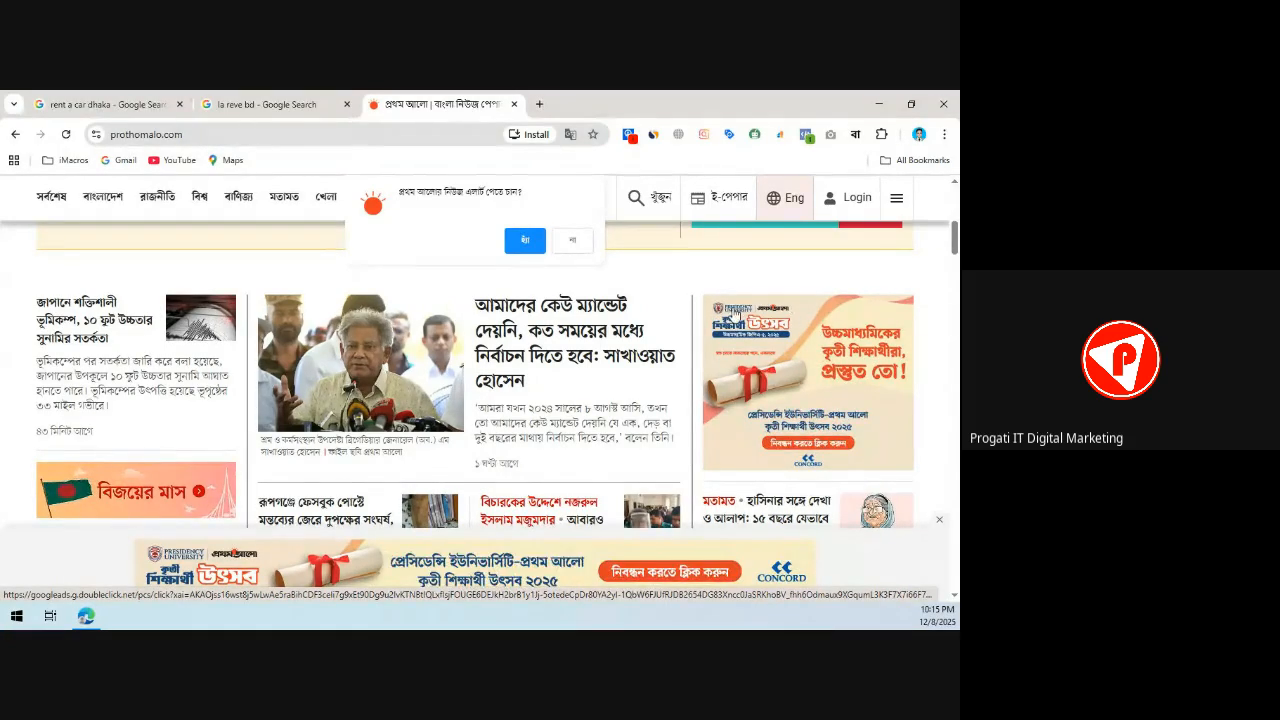
scroll(808, 371, "down", 4)
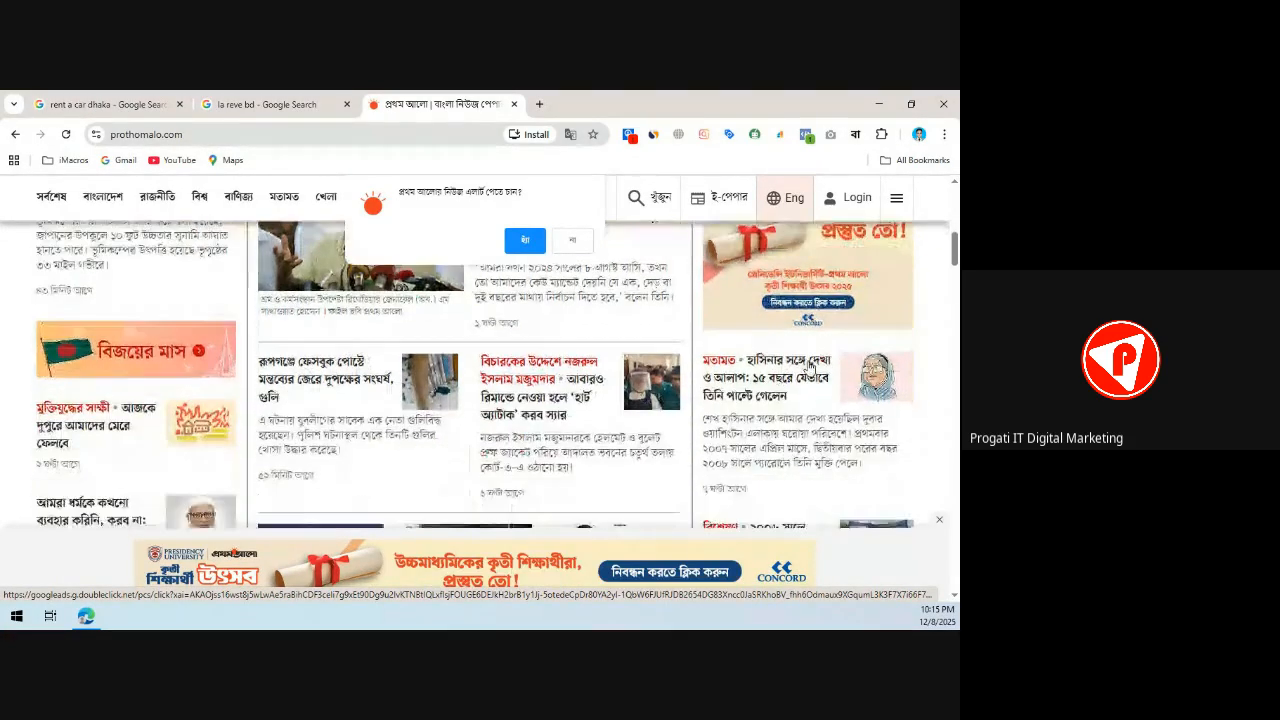
scroll(808, 365, "up", 10)
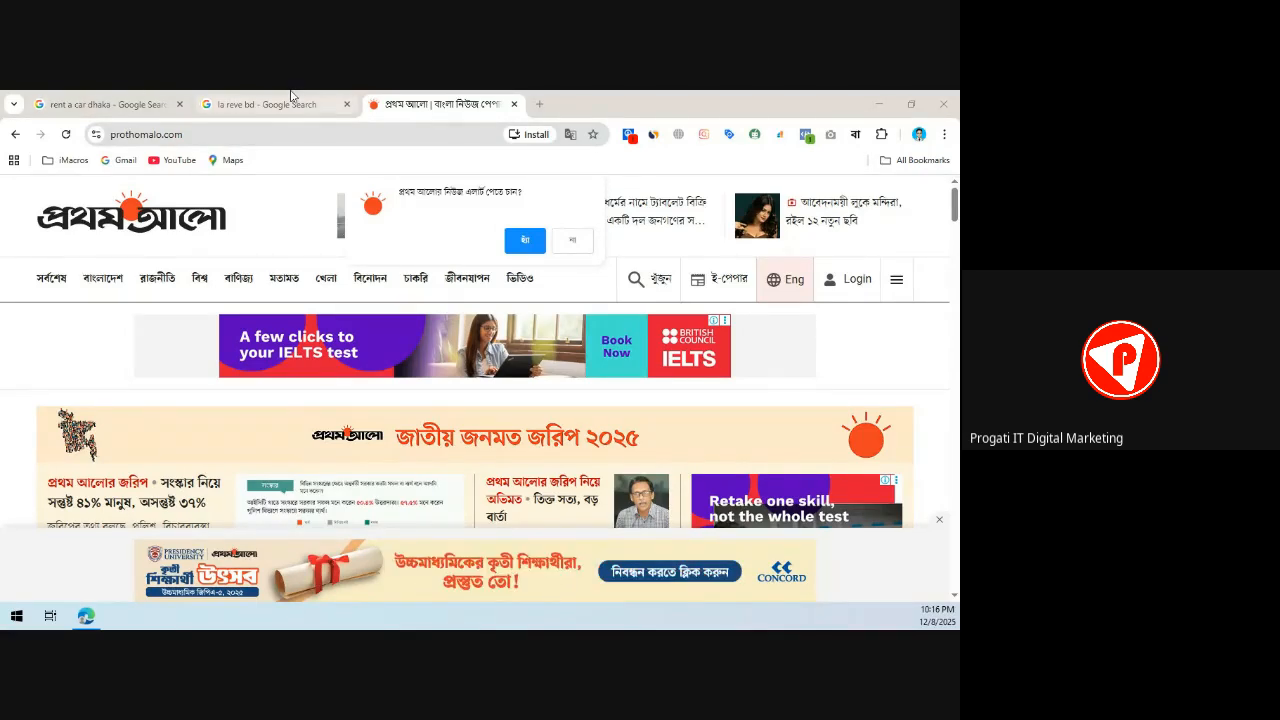
Open a new tab and close the Prothom Alo and "la reve bd" search tabs.
left_click(537, 105)
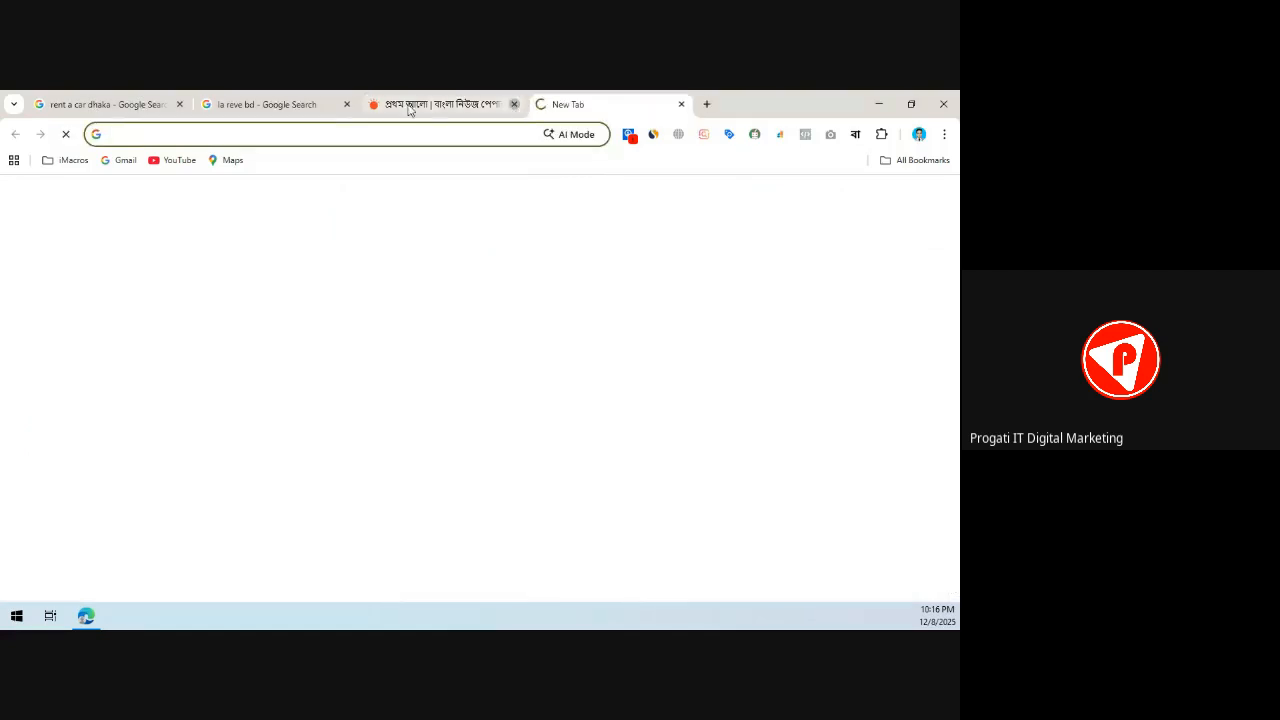
left_click(514, 105)
left_click(348, 106)
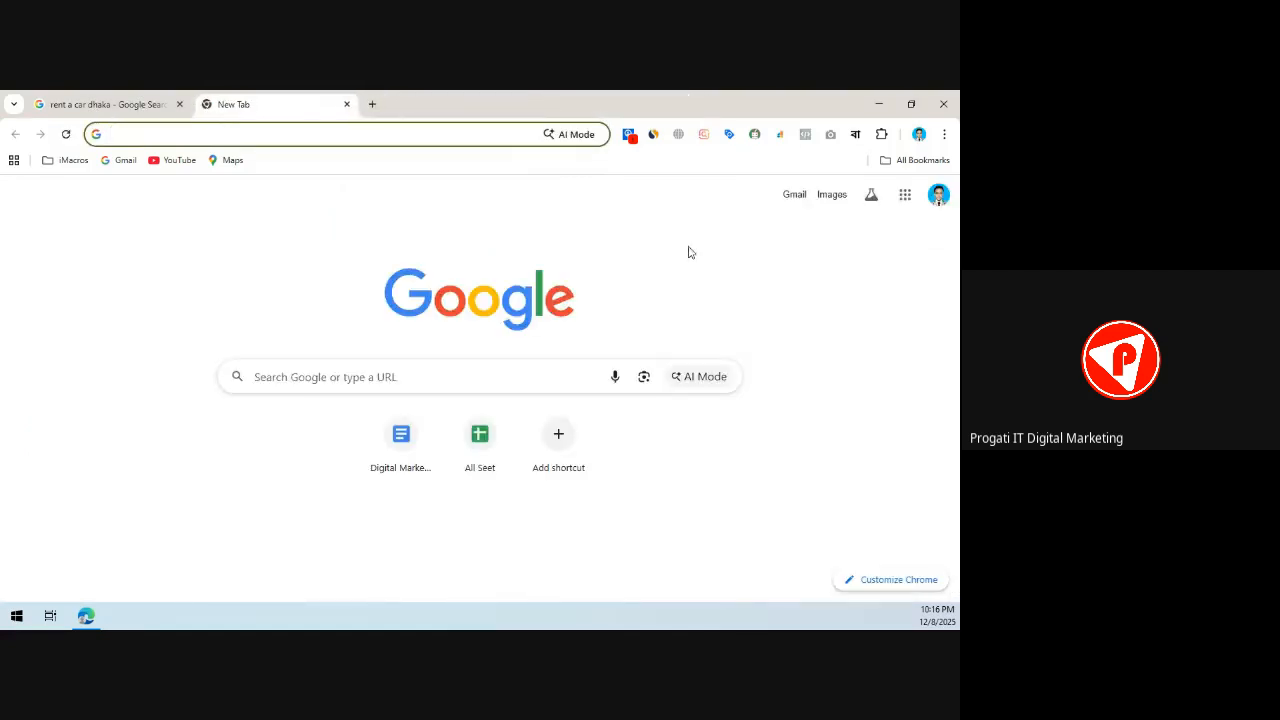
Look through the Google apps list, open Google Ads from it, and close the "rent a car dhaka" search tab.
left_click(901, 197)
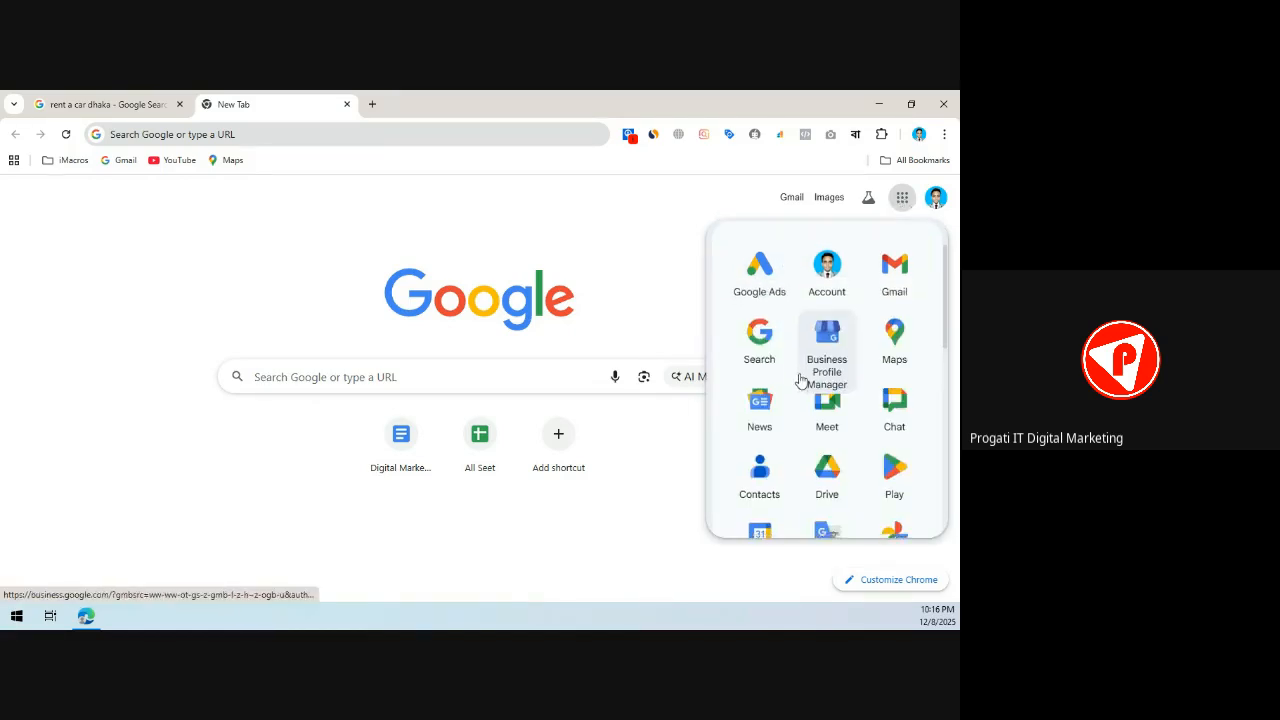
scroll(823, 400, "down", 2)
scroll(851, 428, "up", 1)
mouse_move(831, 400)
left_mouse_down()
mouse_move(779, 290)
mouse_move(869, 393)
mouse_move(815, 397)
left_mouse_up()
scroll(796, 340, "up", 1)
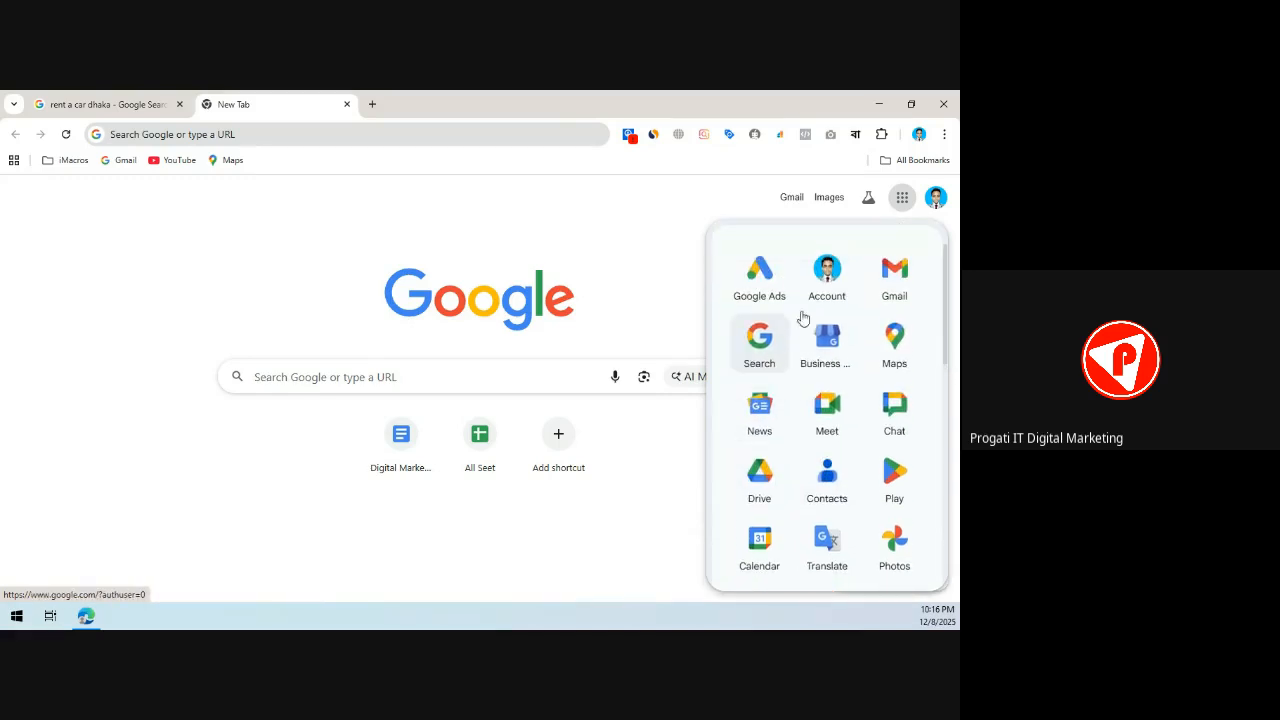
left_click(345, 134)
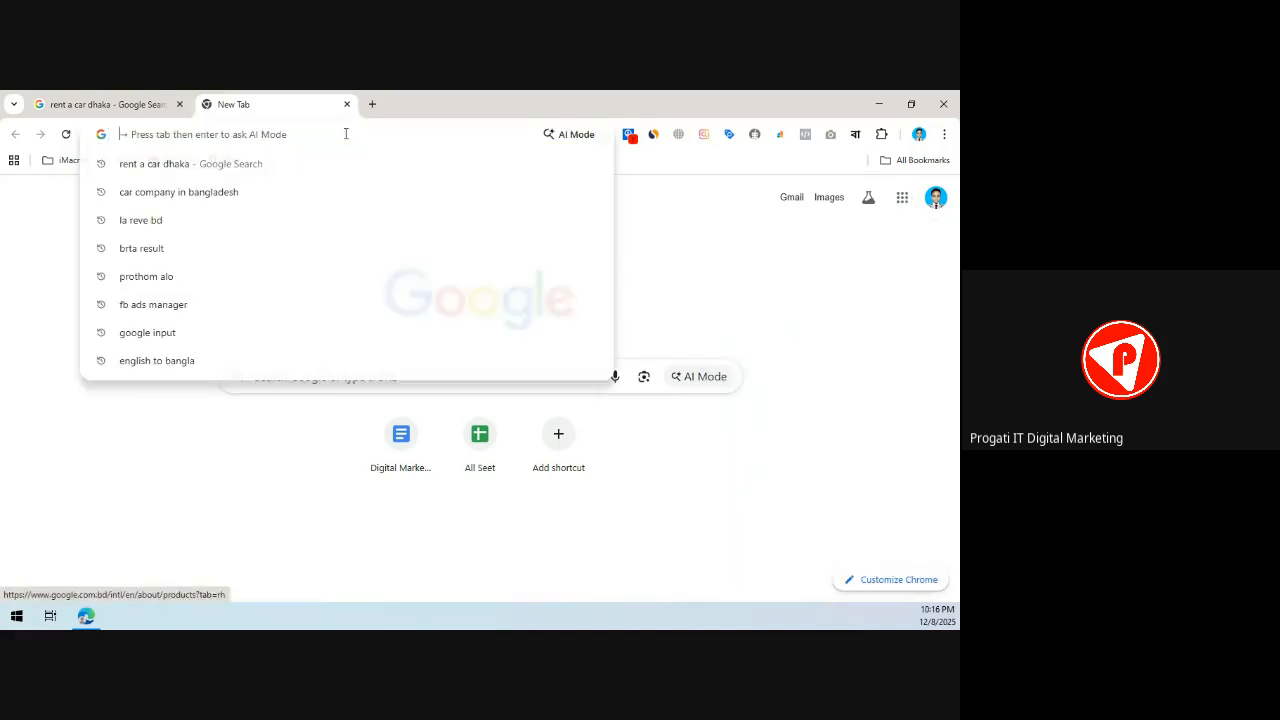
left_click(830, 320)
left_click(902, 197)
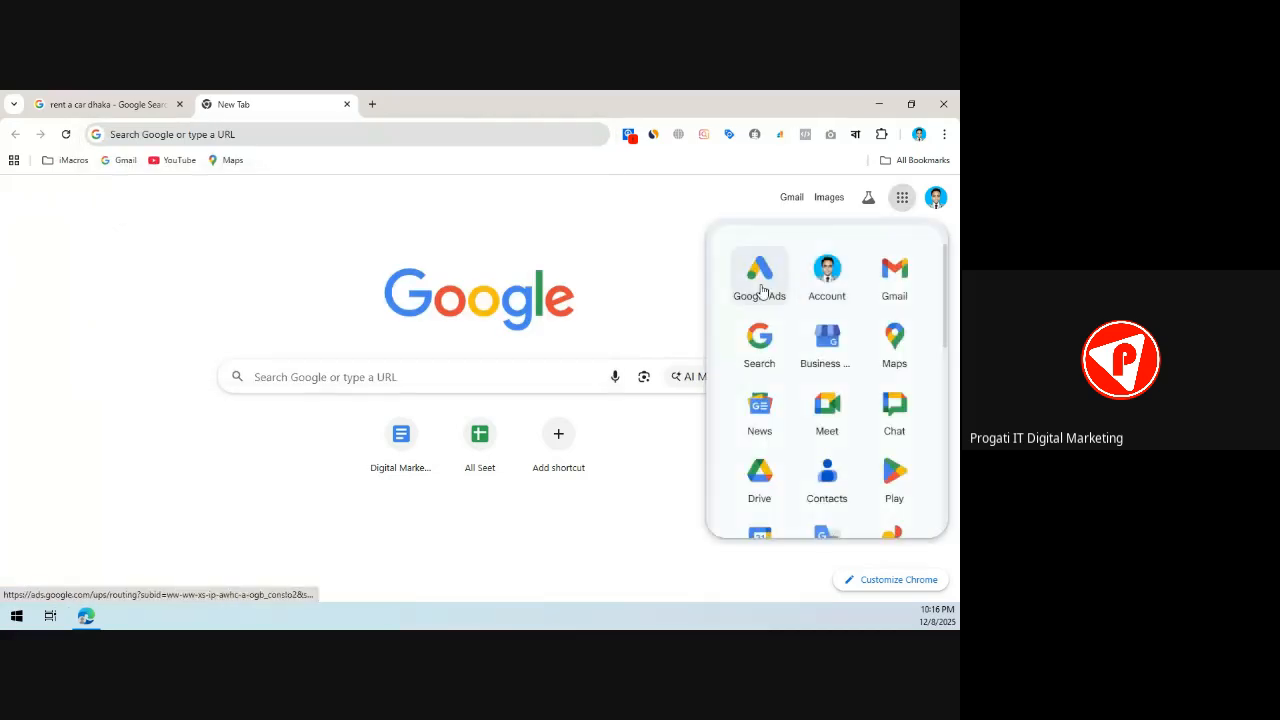
left_click(762, 290)
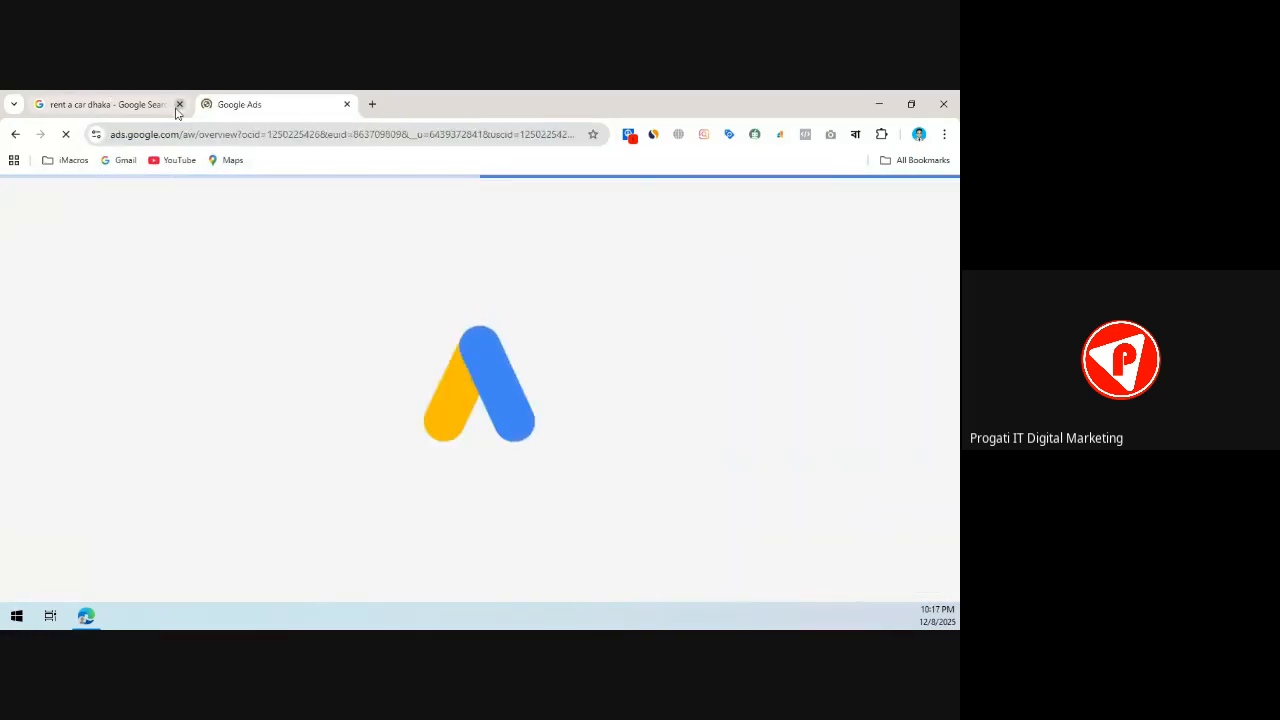
left_click(178, 105)
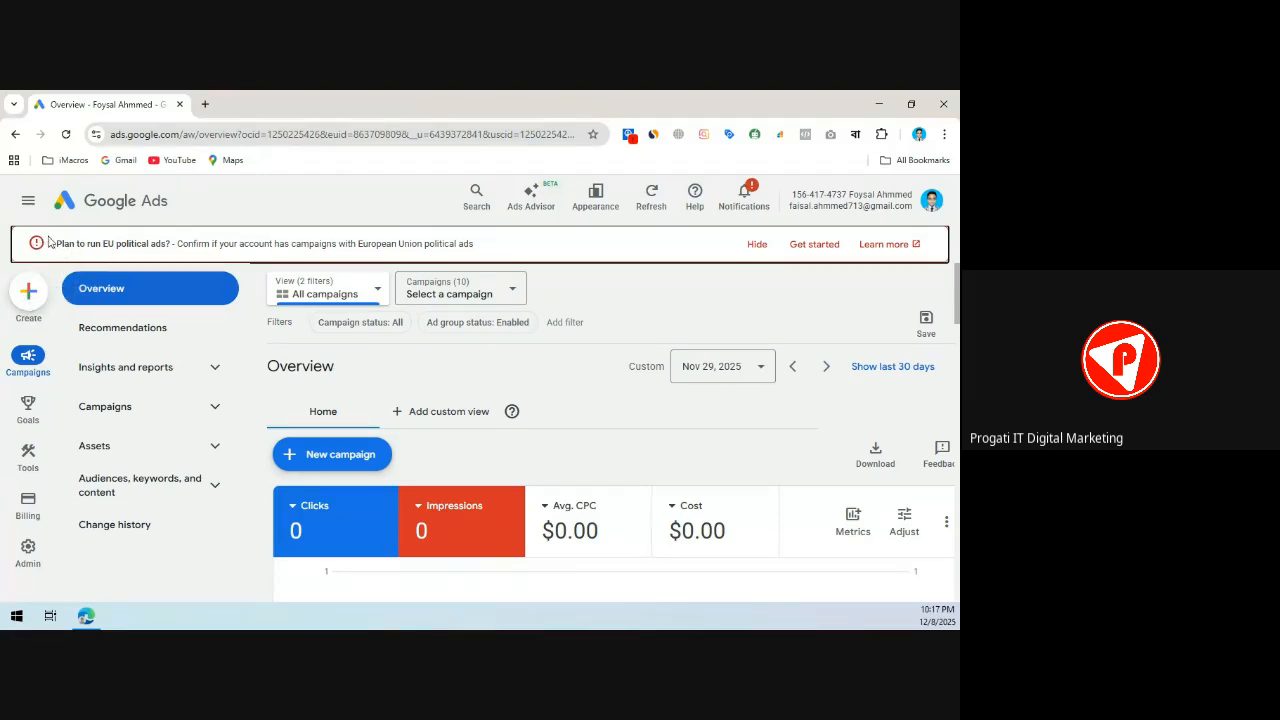
Hide the EU political ads notice and dismiss the account protection and WhatsApp ads alerts.
left_click_drag(58, 243, 485, 252)
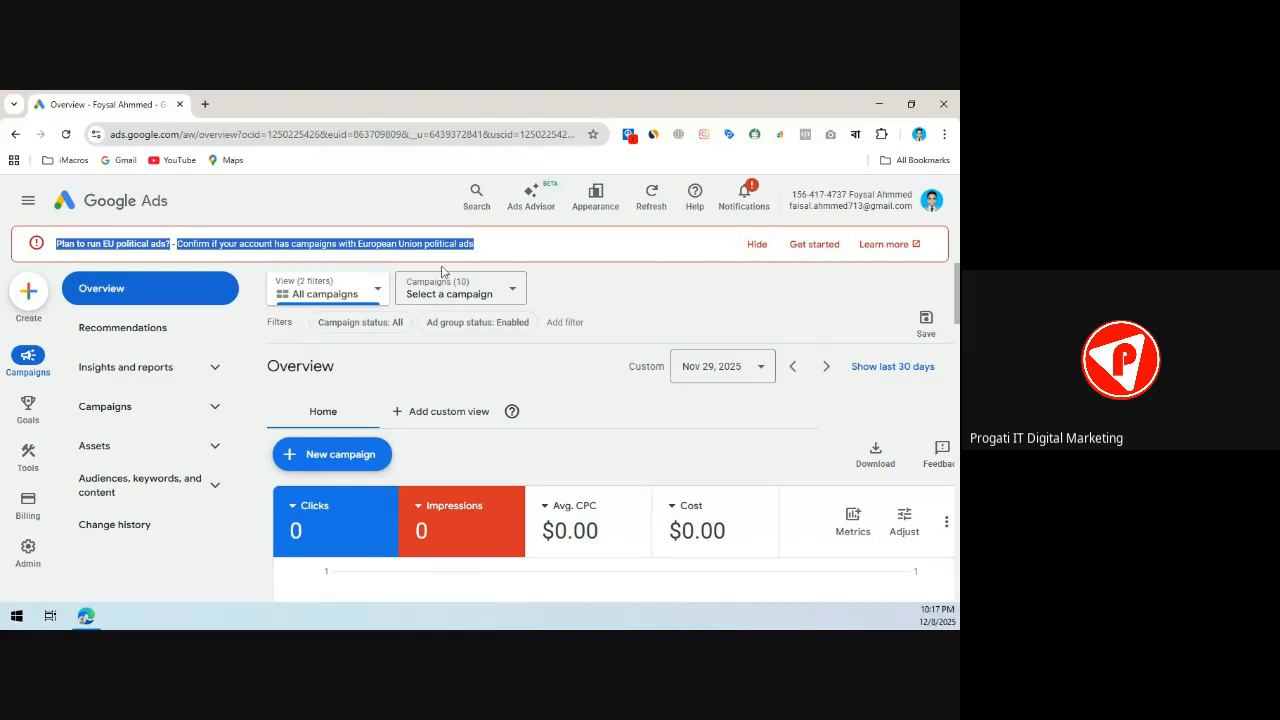
left_click(293, 245)
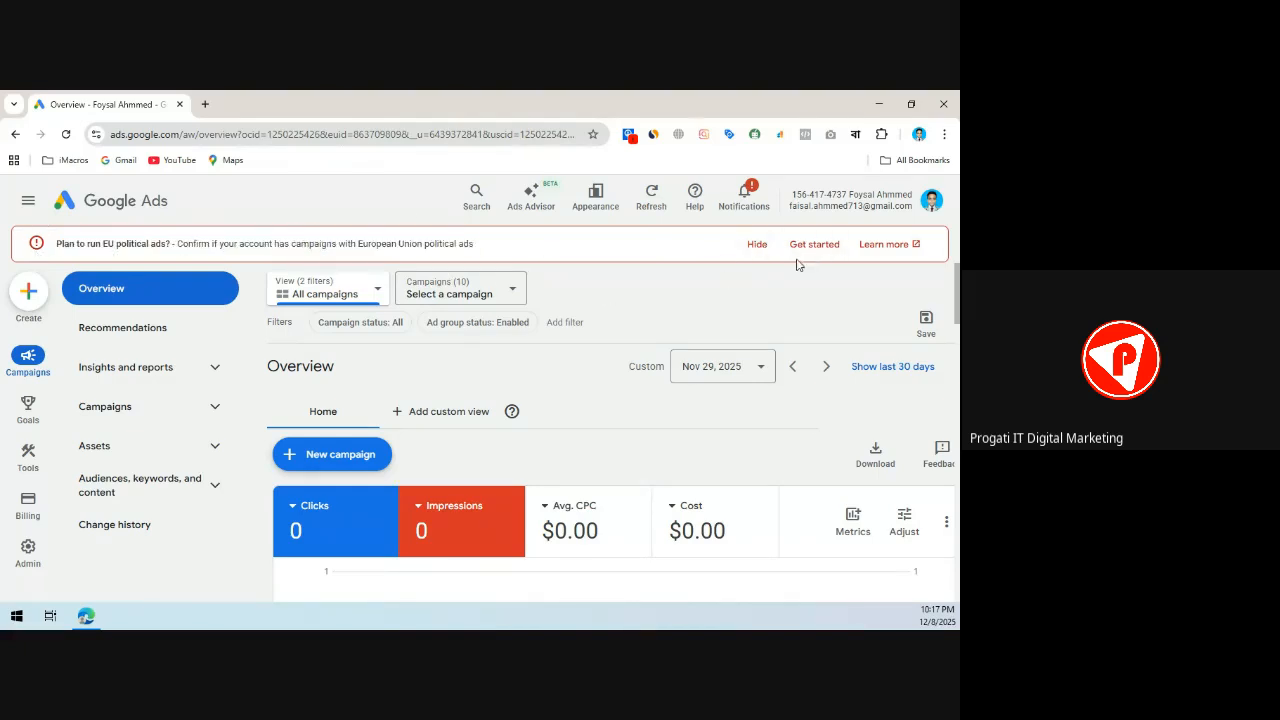
left_click(757, 244)
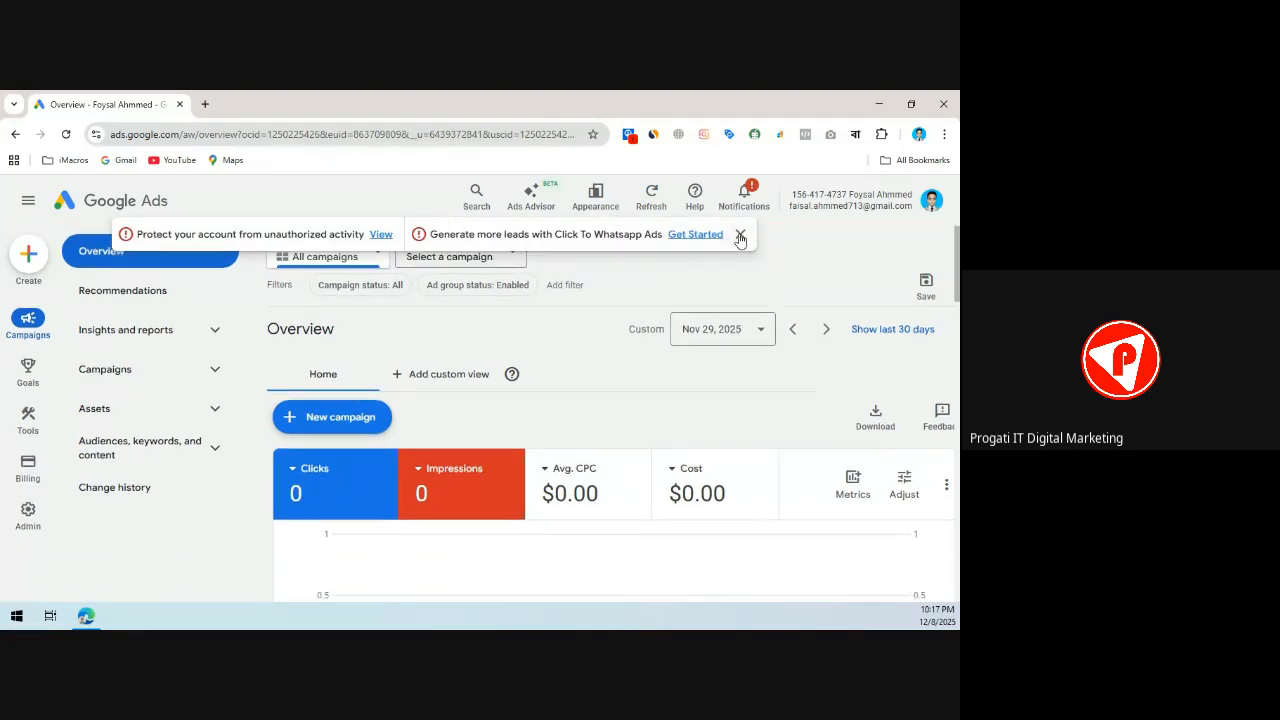
left_click(740, 236)
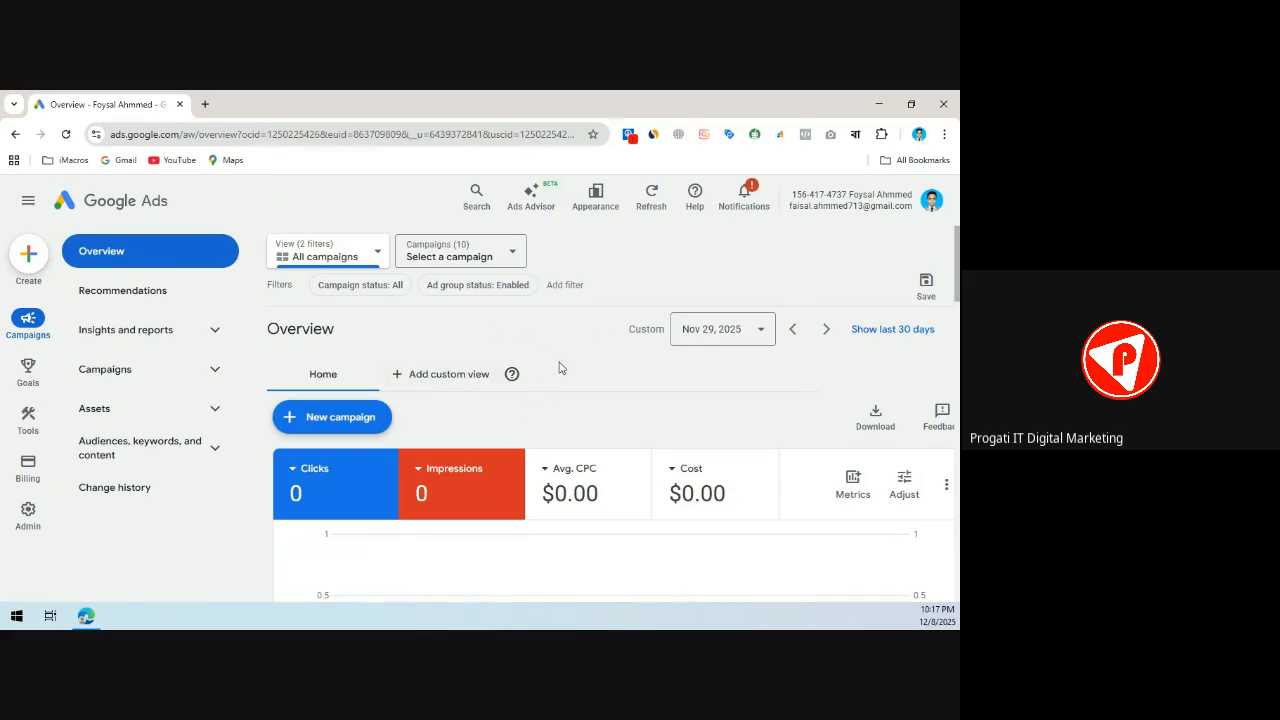
Start creating a new campaign in Google Ads and bring the campaign objective choices into view.
scroll(559, 368, "down", 1)
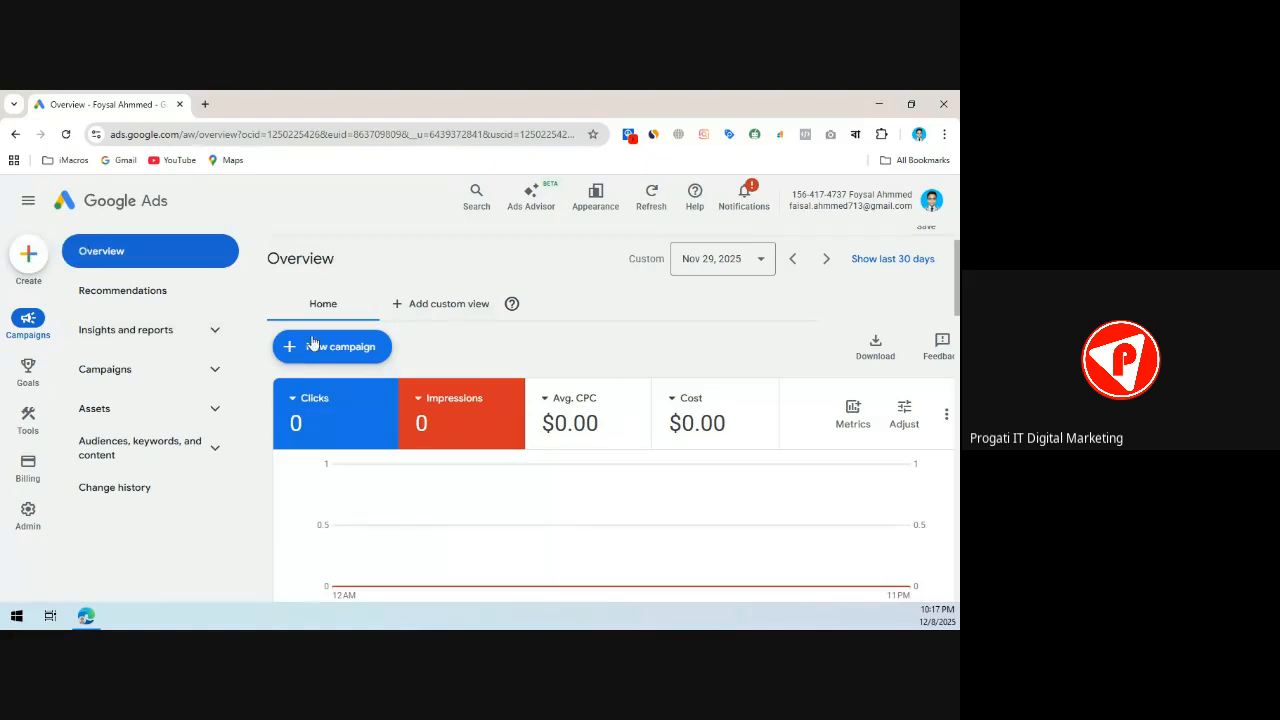
left_click(28, 254)
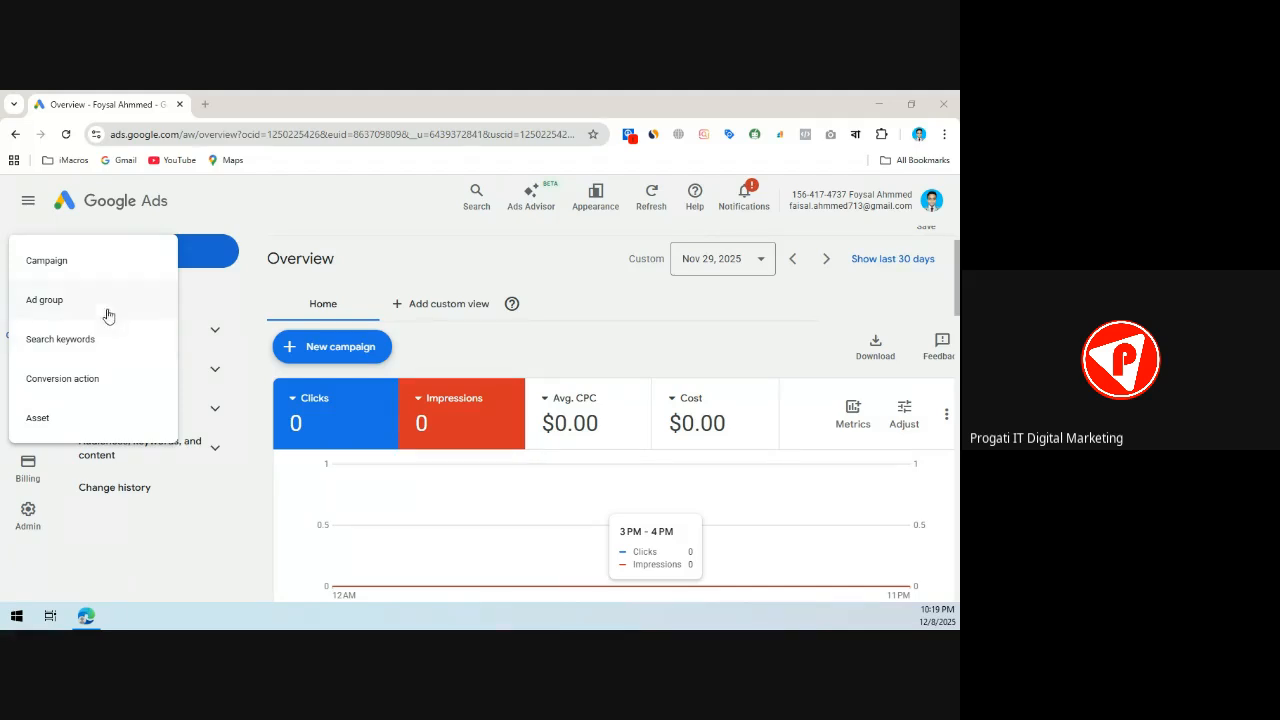
left_click(63, 264)
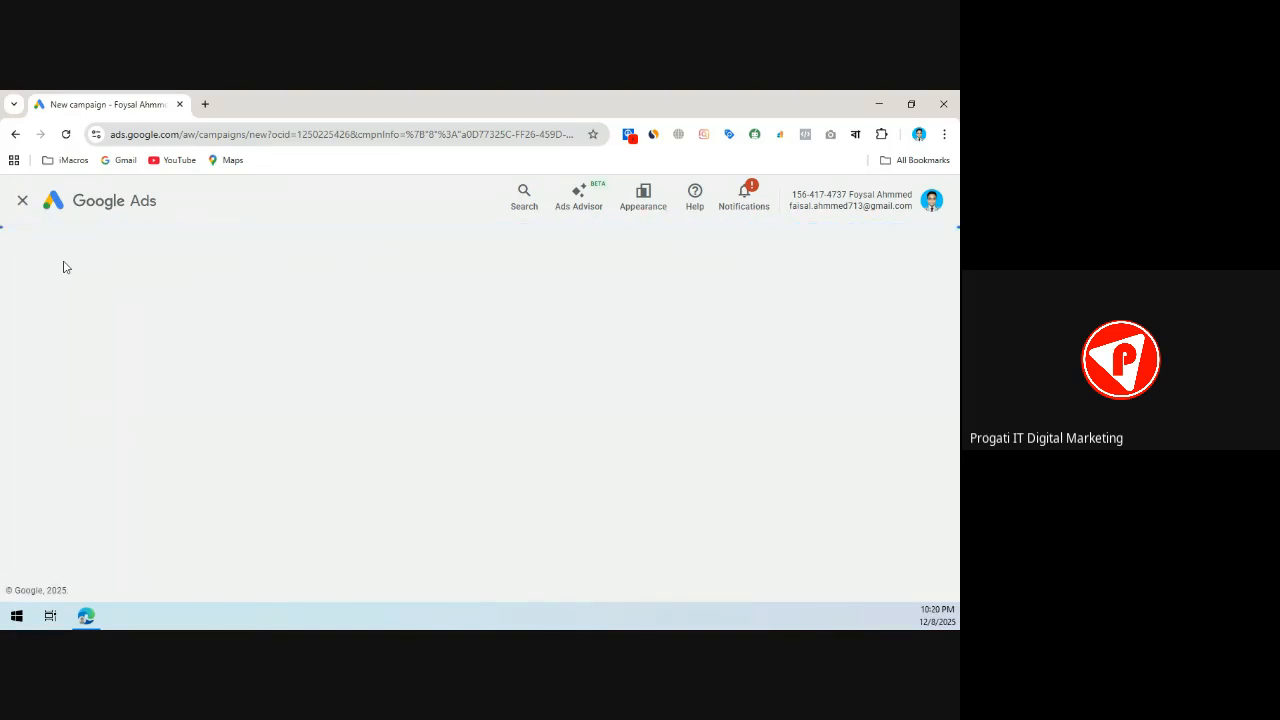
scroll(62, 313, "down", 1)
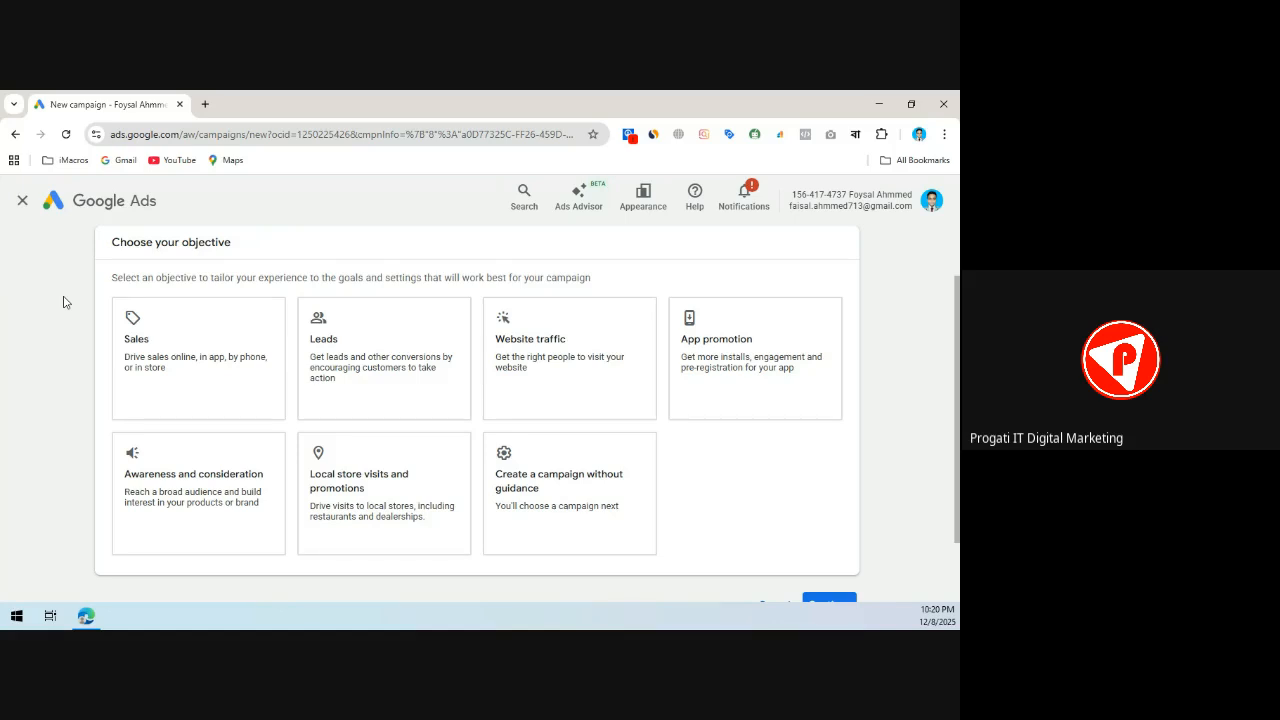
left_click(172, 380)
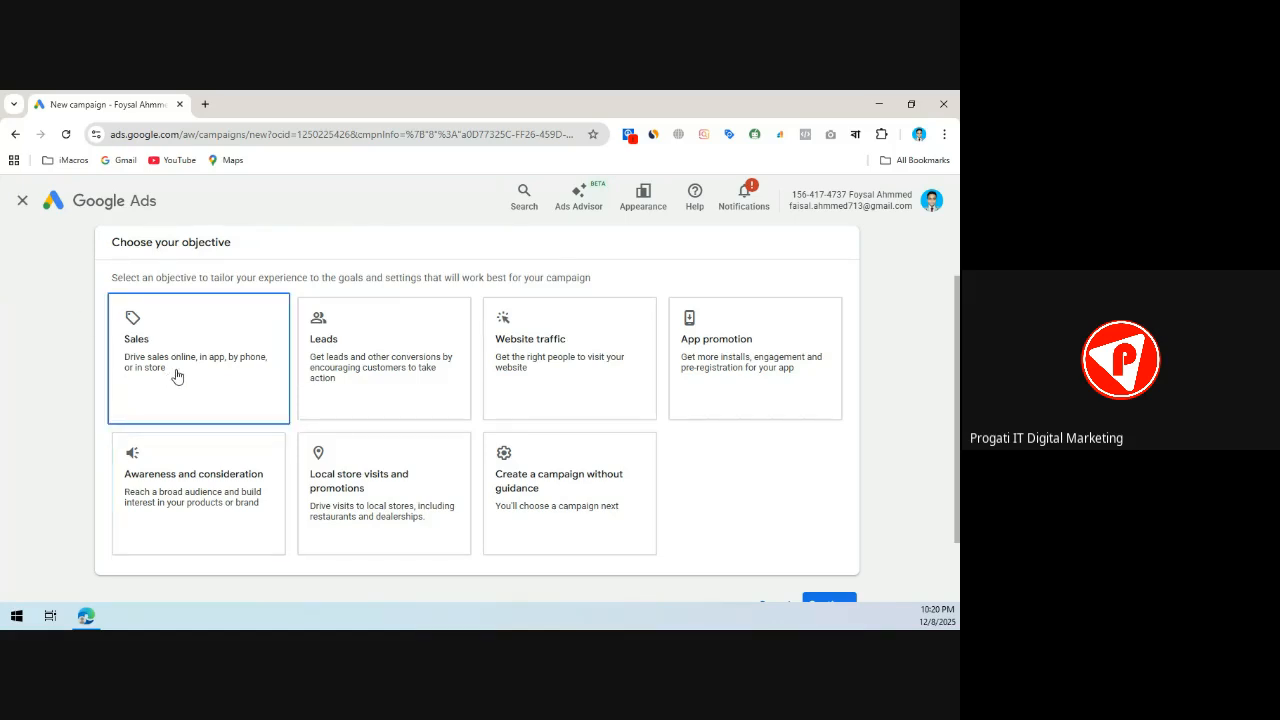
Search for "fb ads manager" in a new tab and open Facebook Ads Manager from the results.
left_click(205, 104)
type("fb")
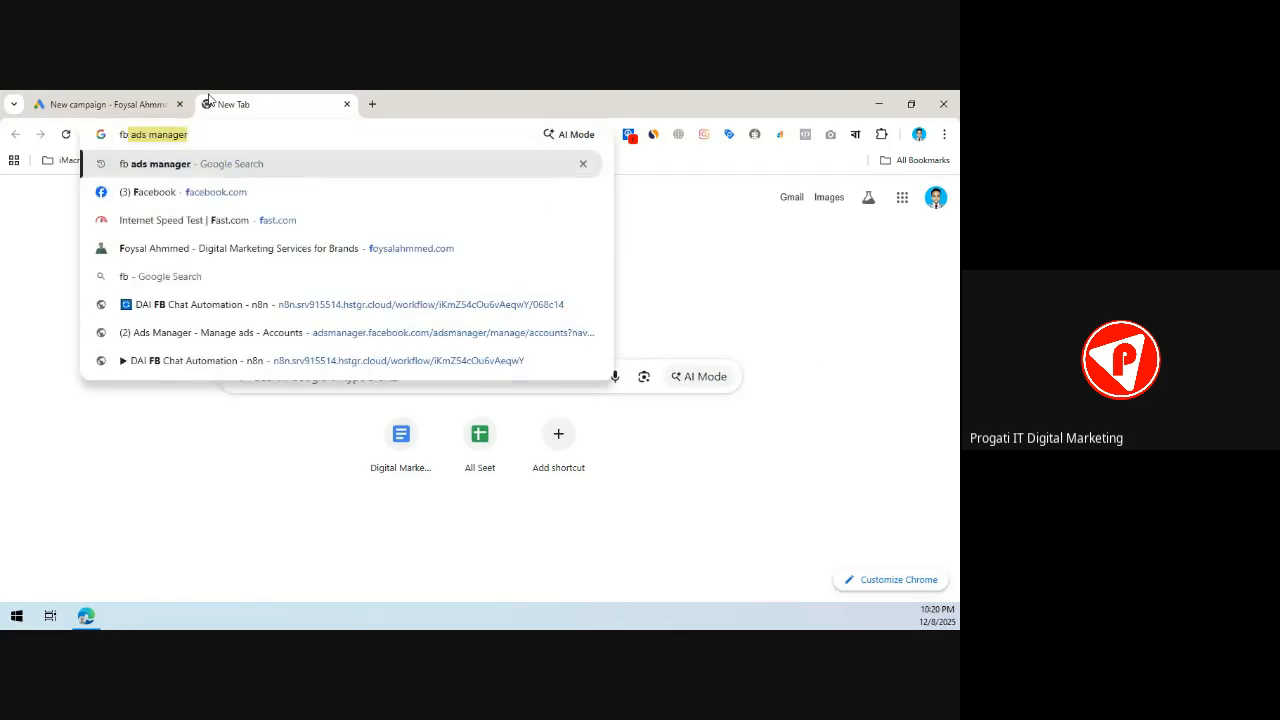
key("Return")
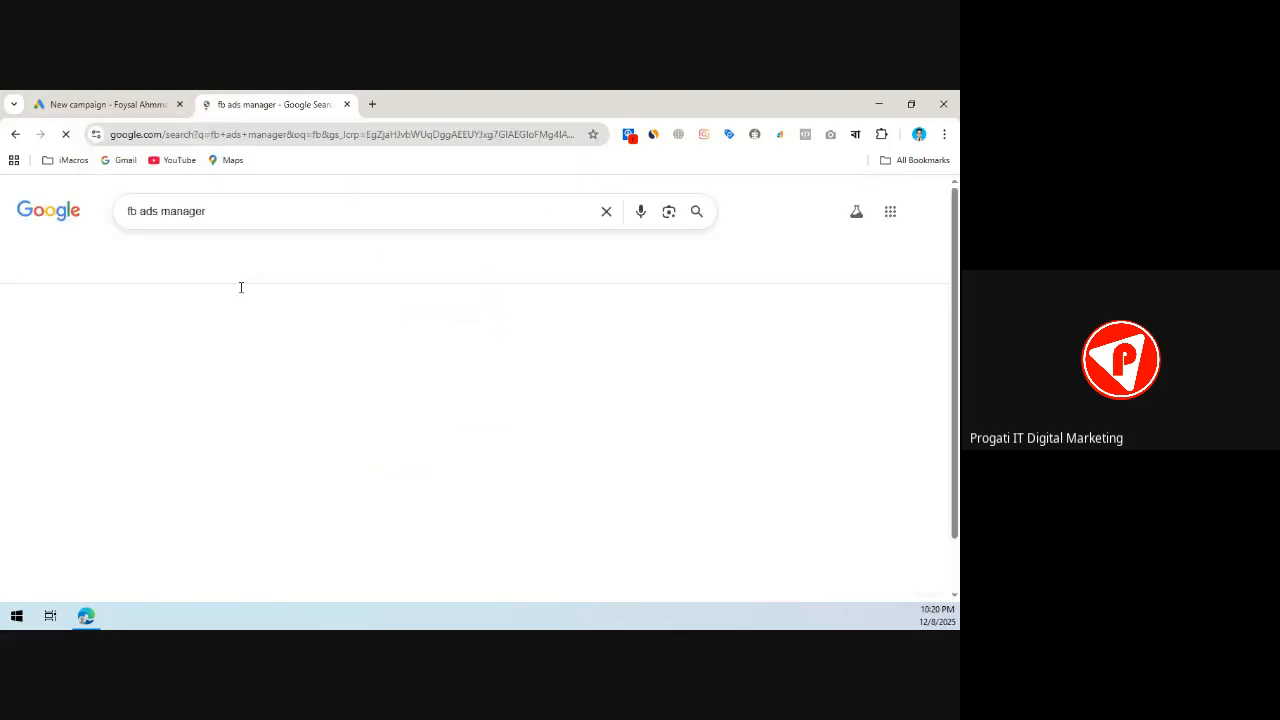
left_click(205, 346)
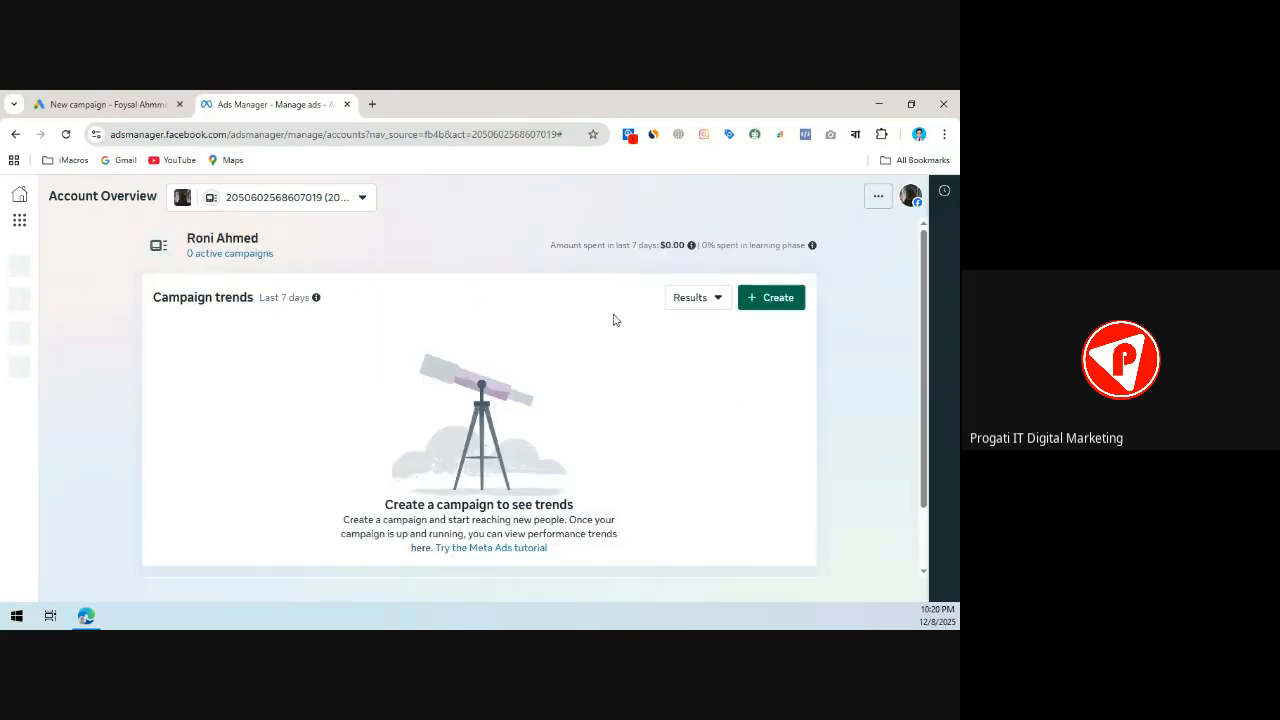
Start creating a new campaign in Ads Manager and look through its campaign objectives down to Sales.
left_click(759, 306)
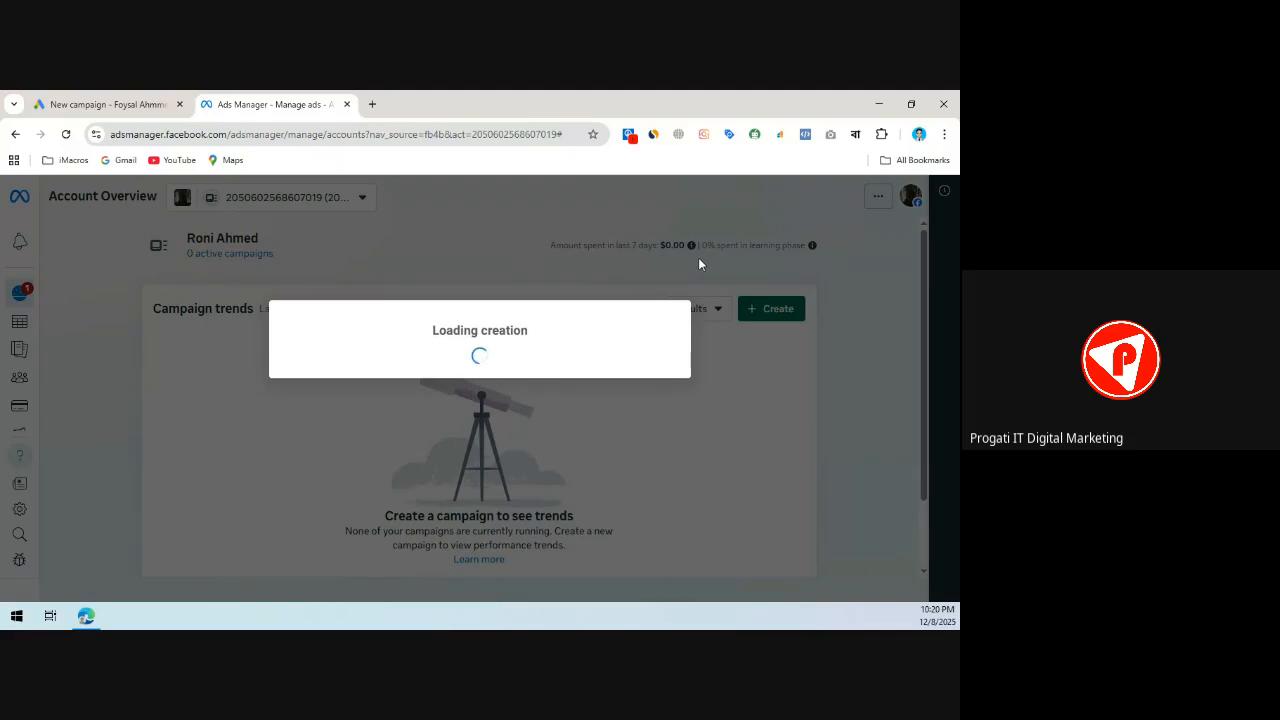
scroll(385, 410, "down", 3)
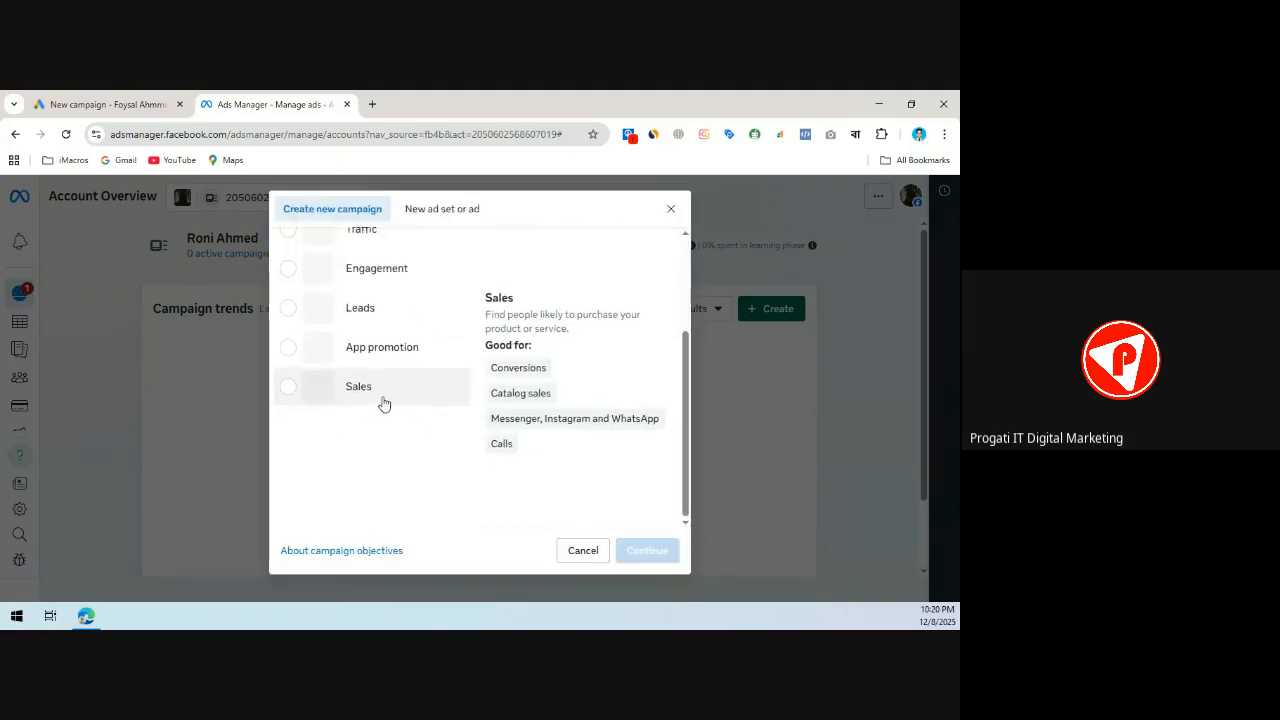
scroll(380, 410, "up", 3)
scroll(370, 480, "down", 1)
scroll(372, 472, "down", 2)
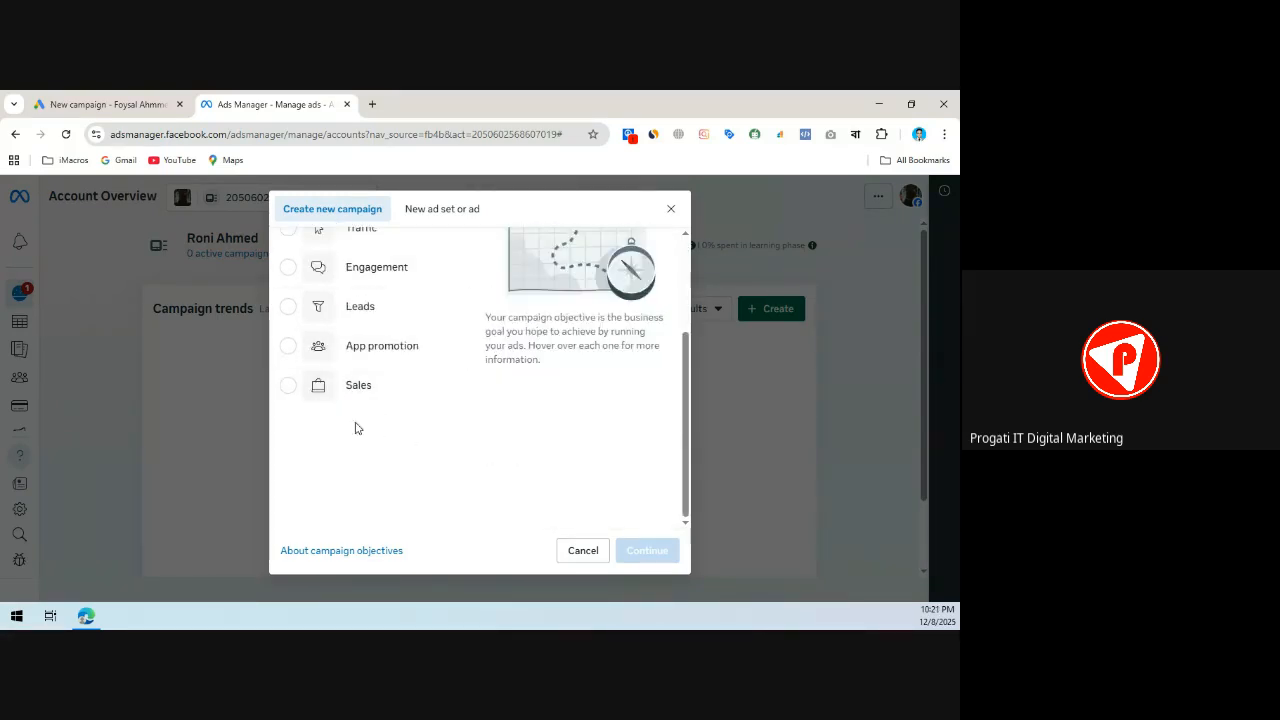
Compare the Leads and traffic objectives between Google Ads and Facebook Ads Manager.
left_click(56, 101)
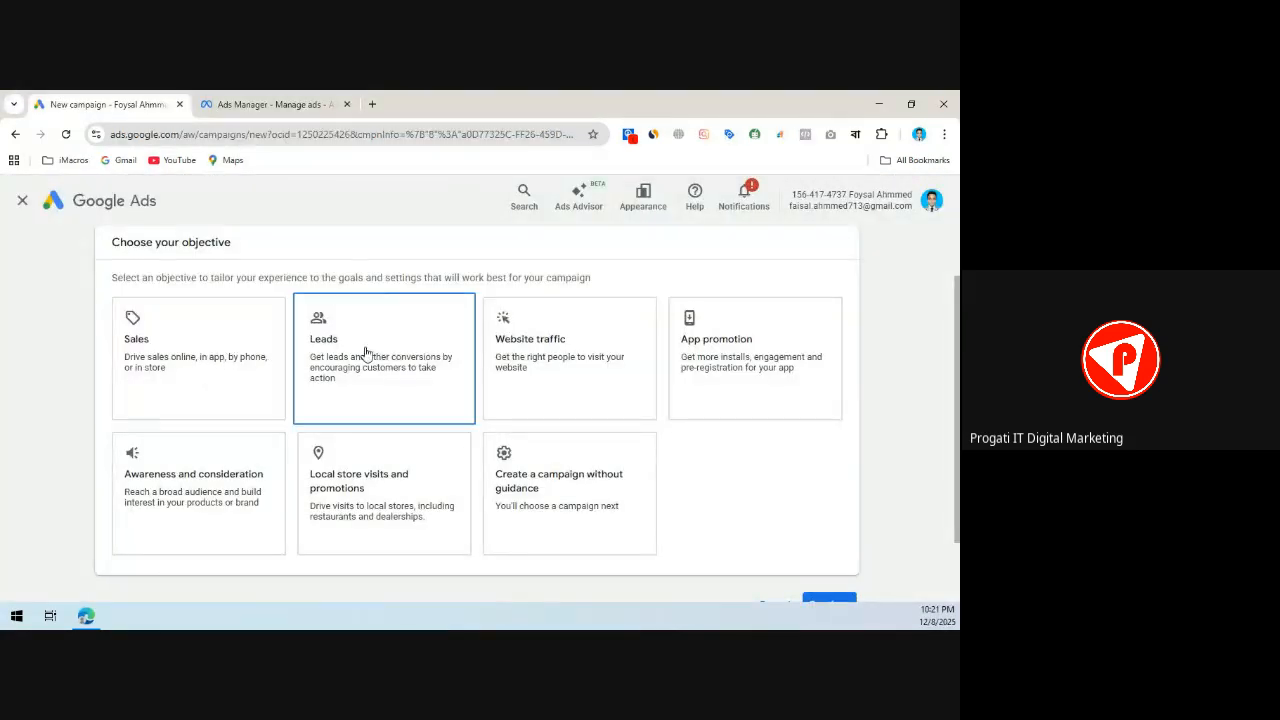
left_click(215, 100)
scroll(400, 395, "up", 1)
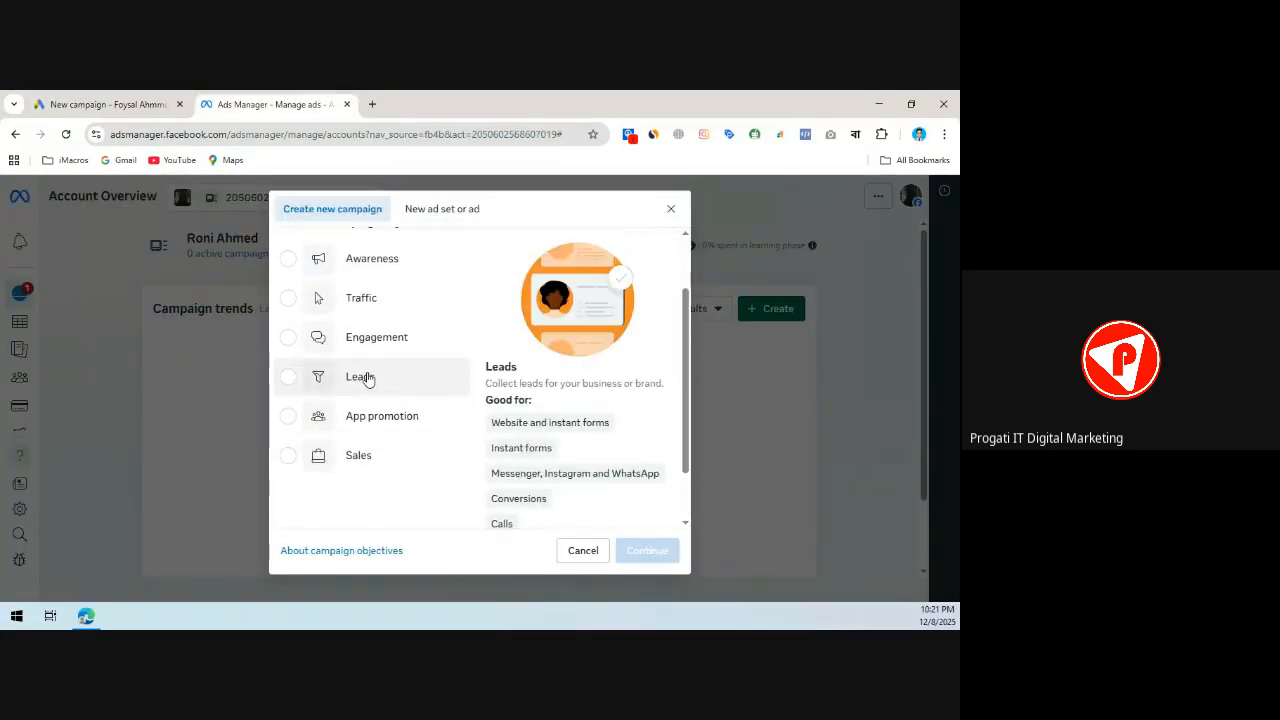
left_click(58, 102)
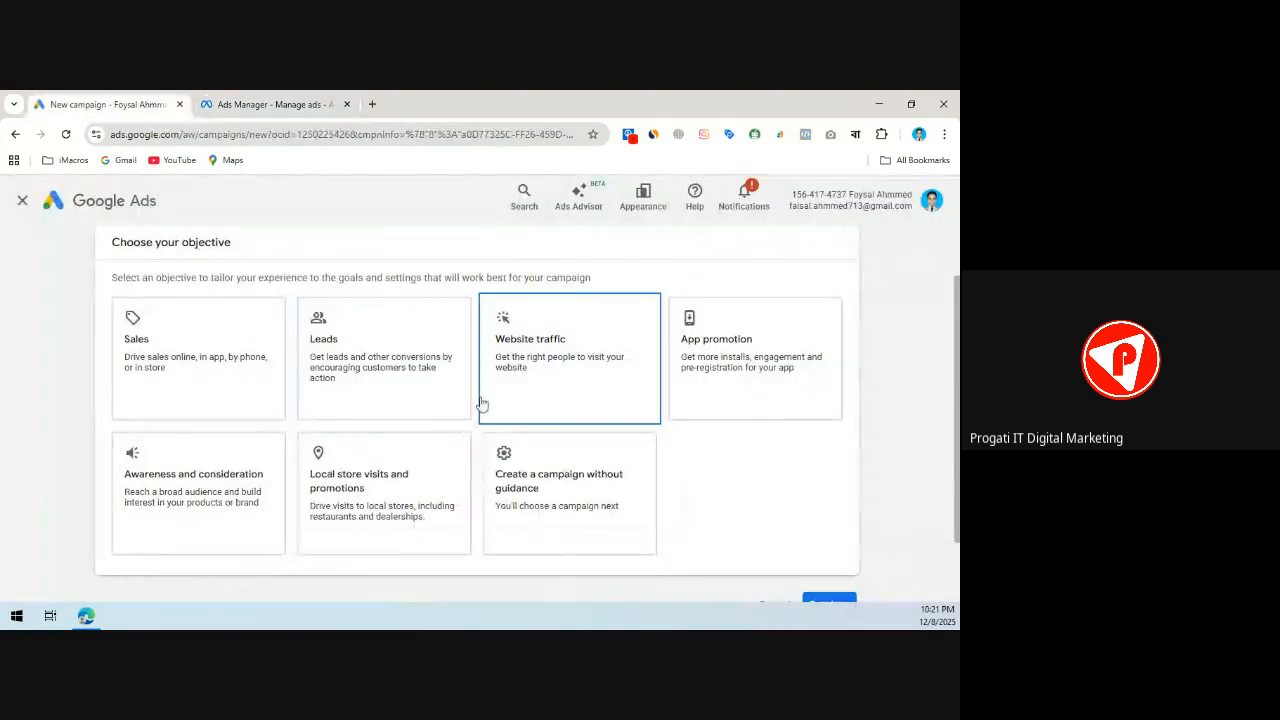
left_click(265, 104)
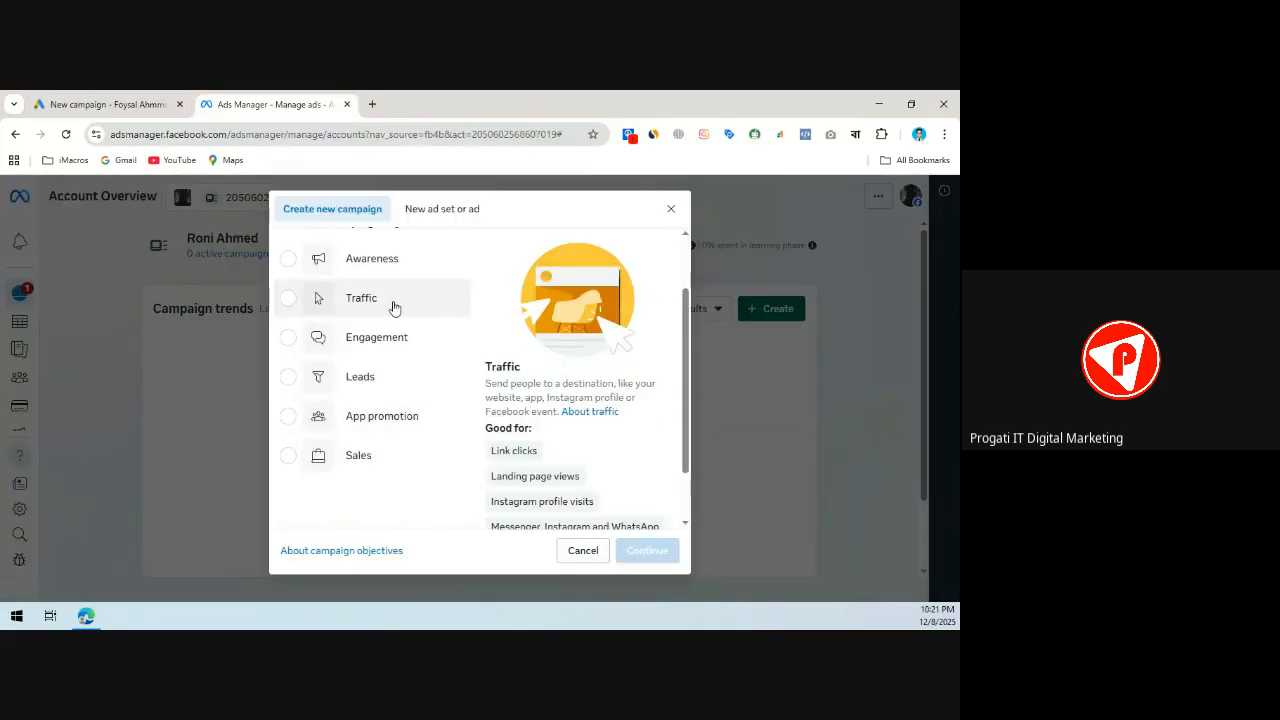
Compare the App promotion and Awareness objectives between Google Ads and Facebook Ads Manager, returning to the Google Ads objectives.
left_click(100, 103)
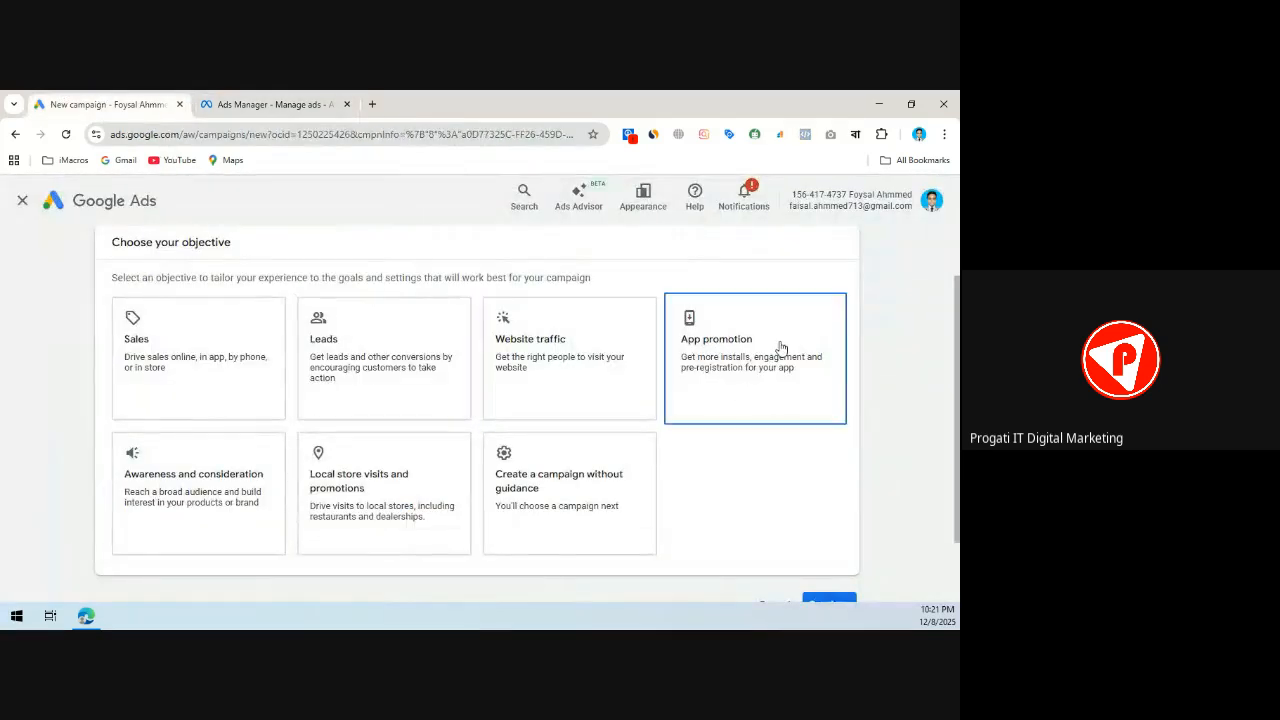
left_click(207, 100)
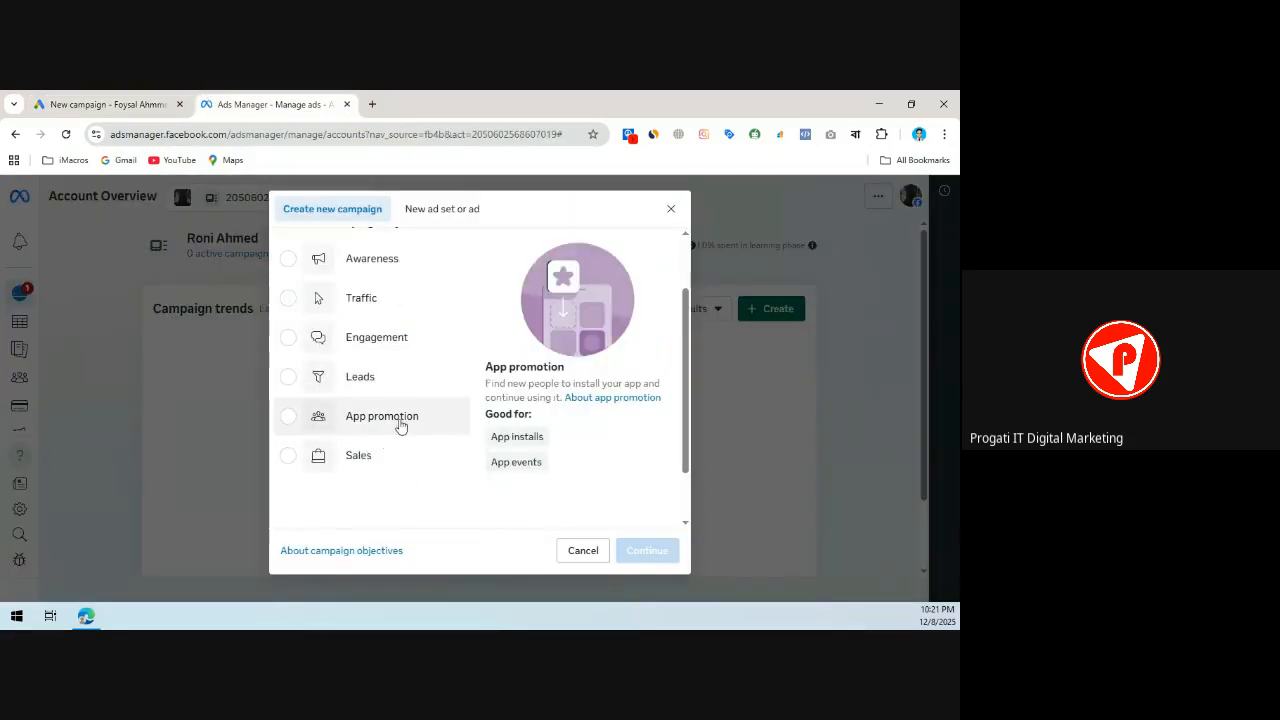
left_click(88, 101)
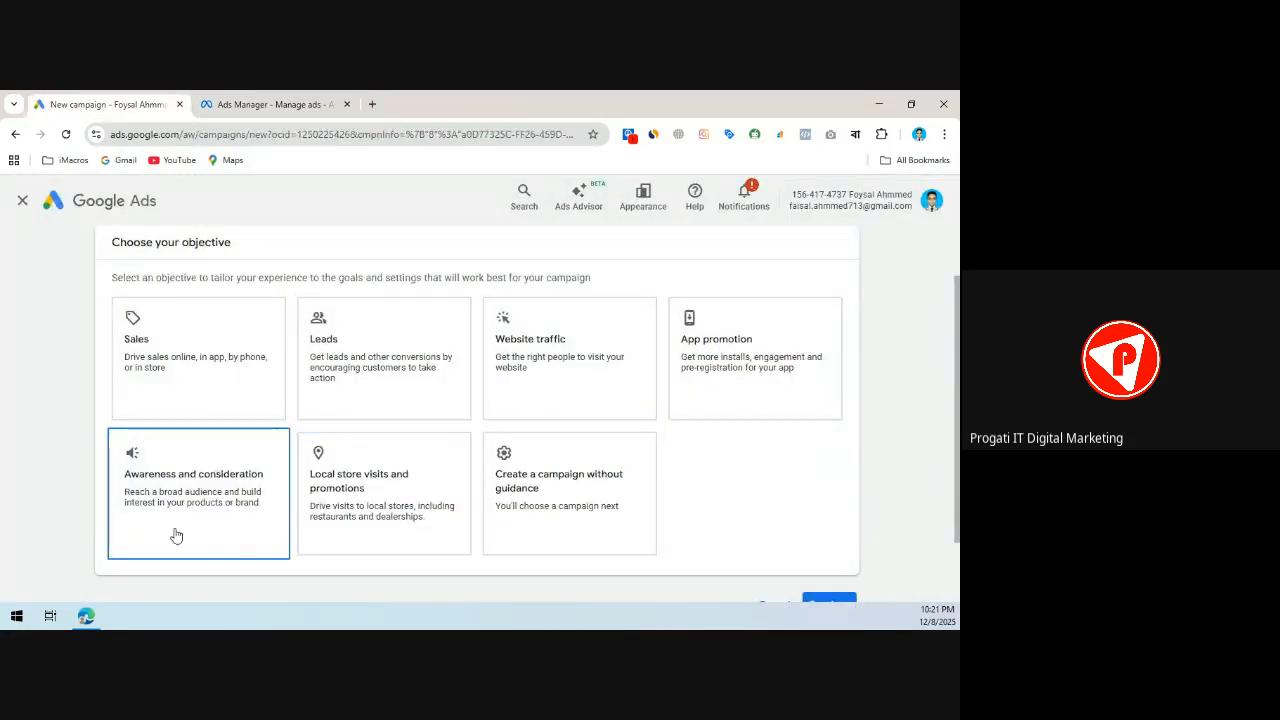
left_click(245, 104)
scroll(400, 335, "up", 2)
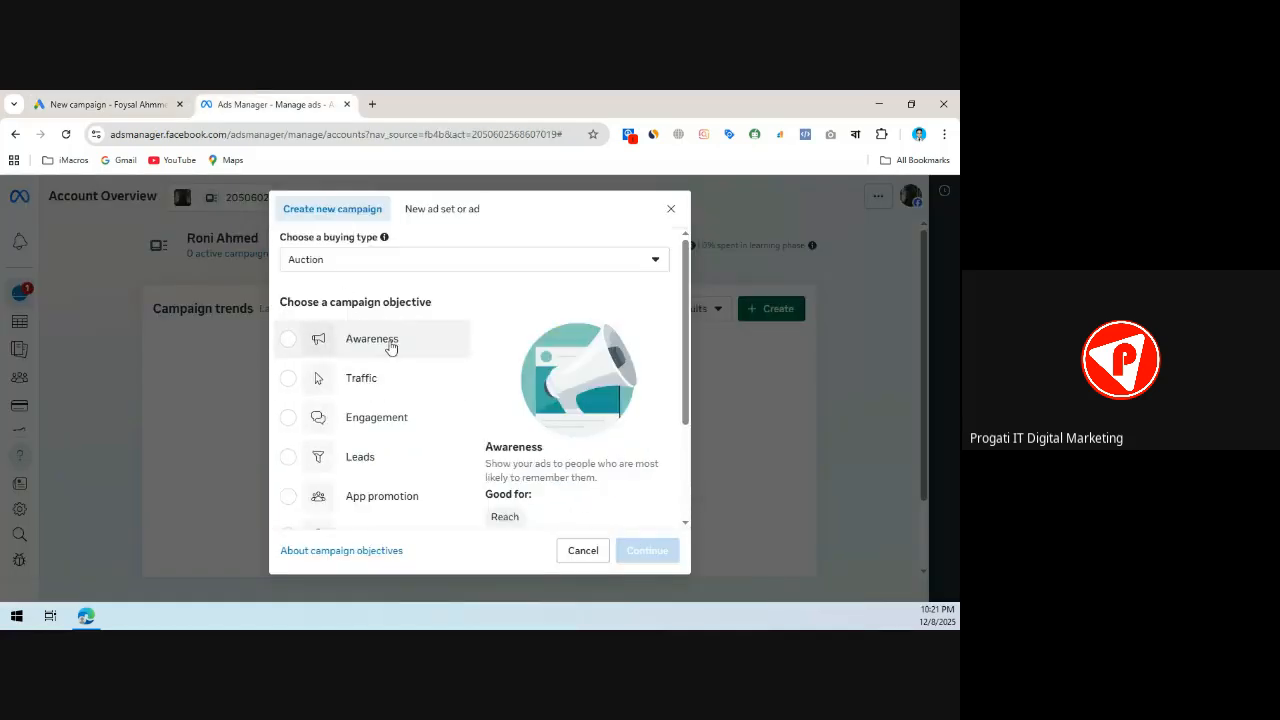
key("ctrl+Tab")
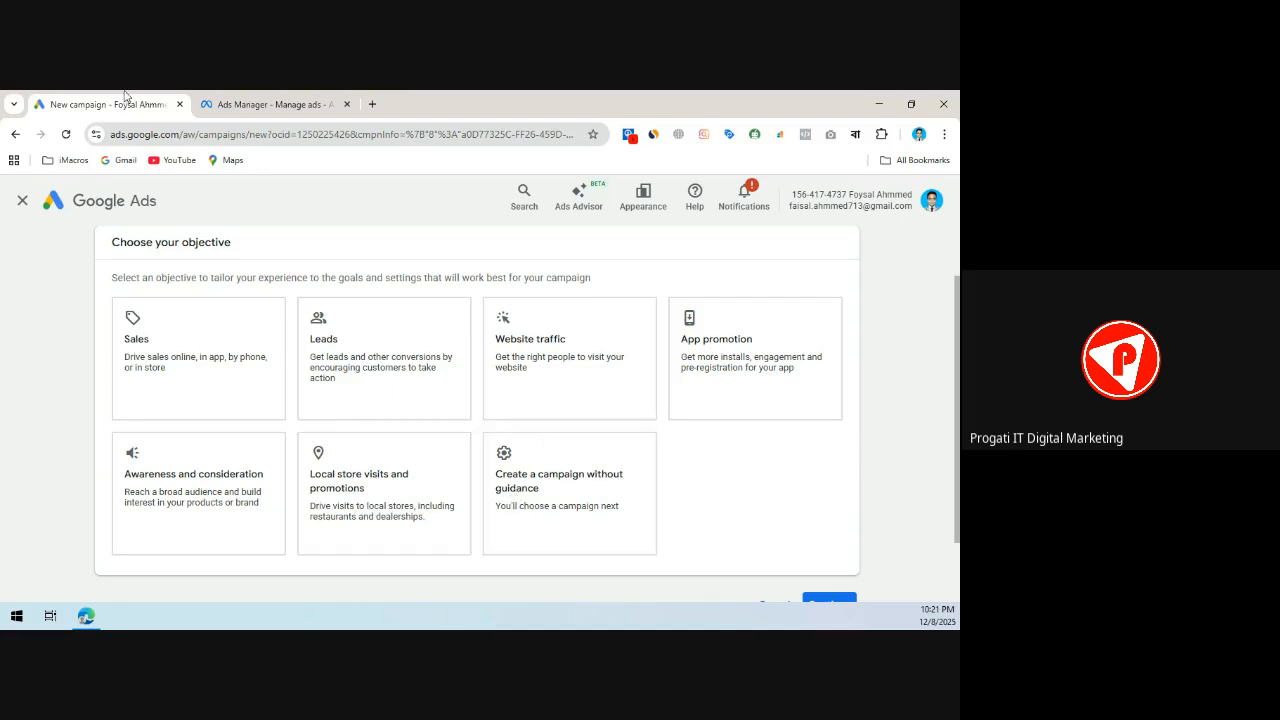
Compare the Engagement objective in Facebook Ads Manager with Create a campaign without guidance in Google Ads, ending on the Google Ads objectives.
left_click(212, 96)
scroll(395, 460, "down", 1)
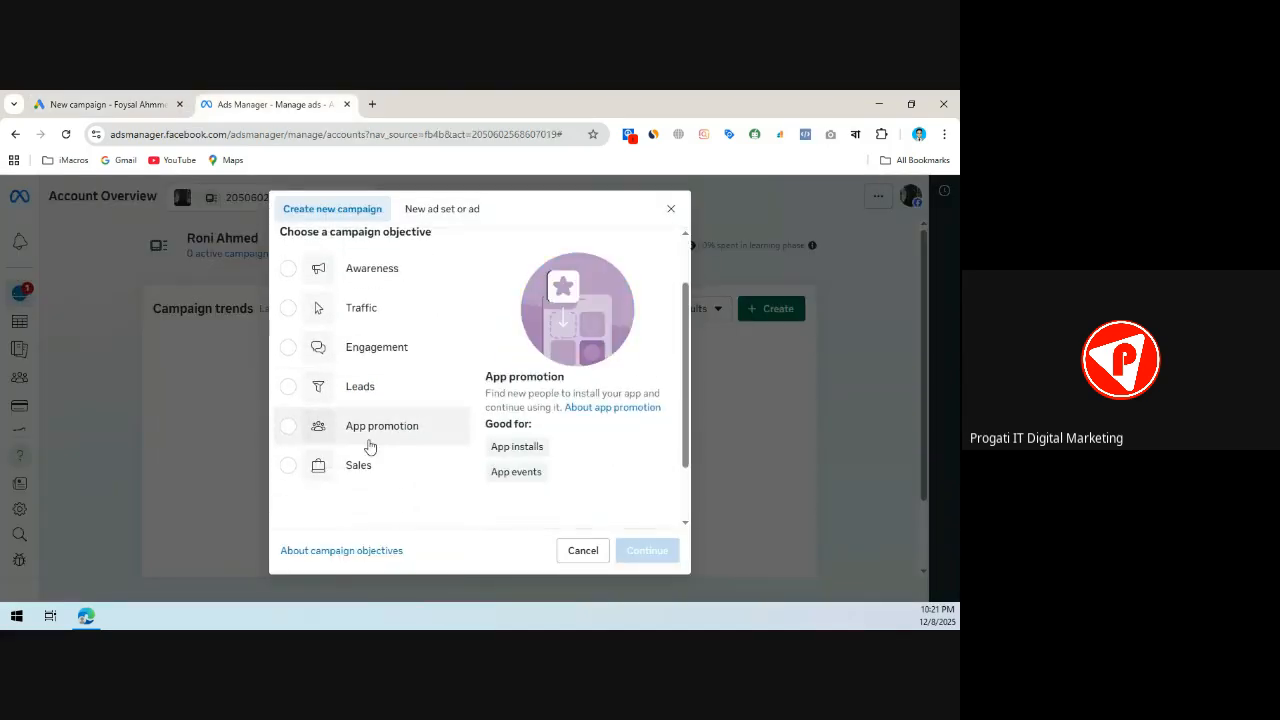
left_click(138, 102)
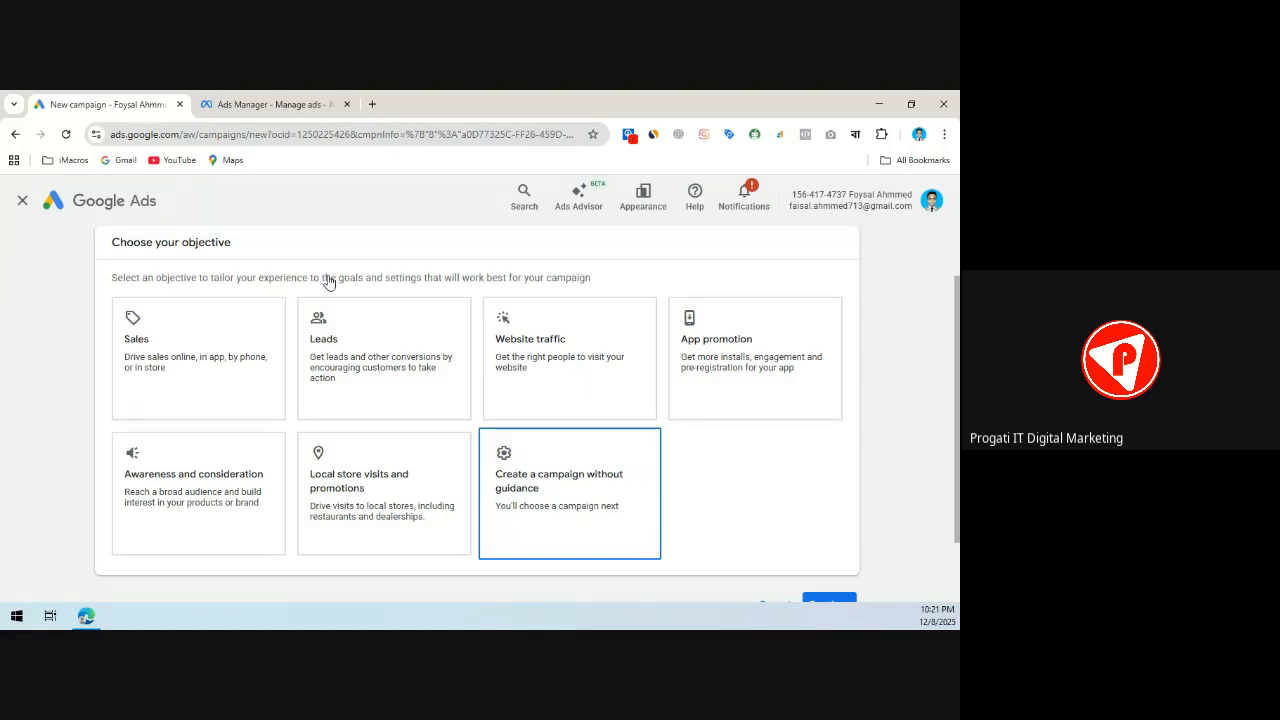
left_click(325, 104)
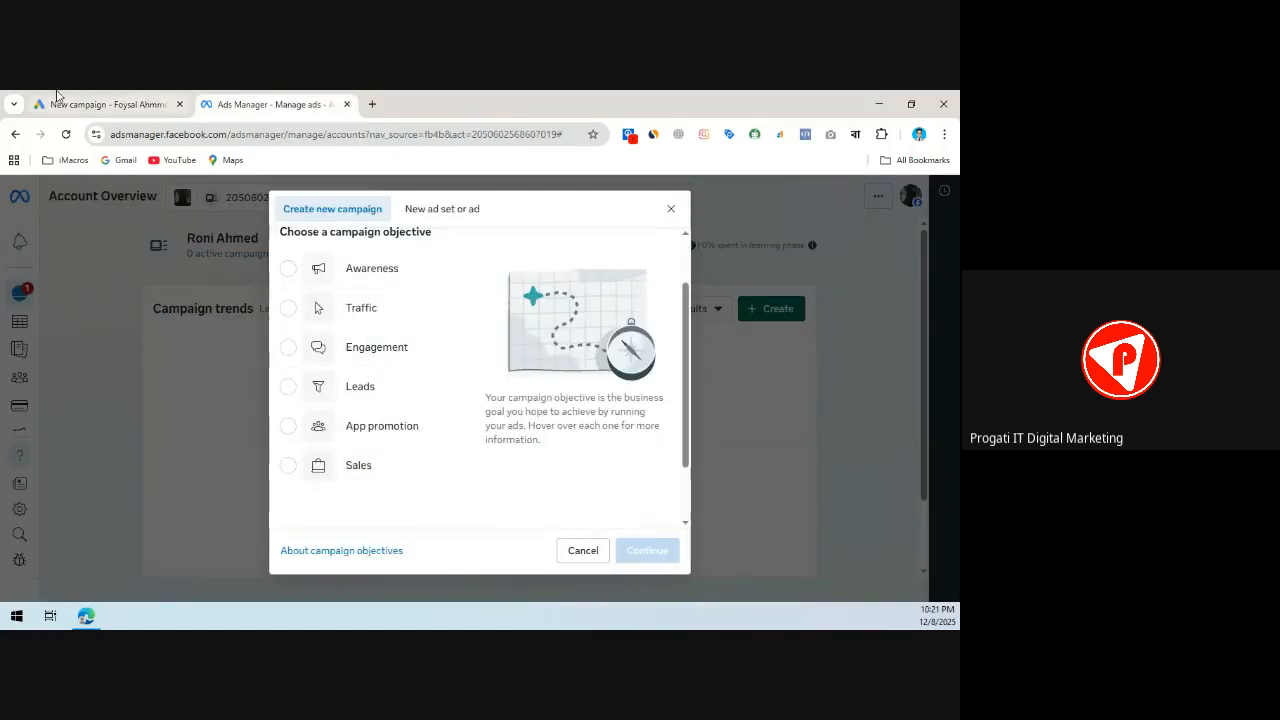
left_click(100, 104)
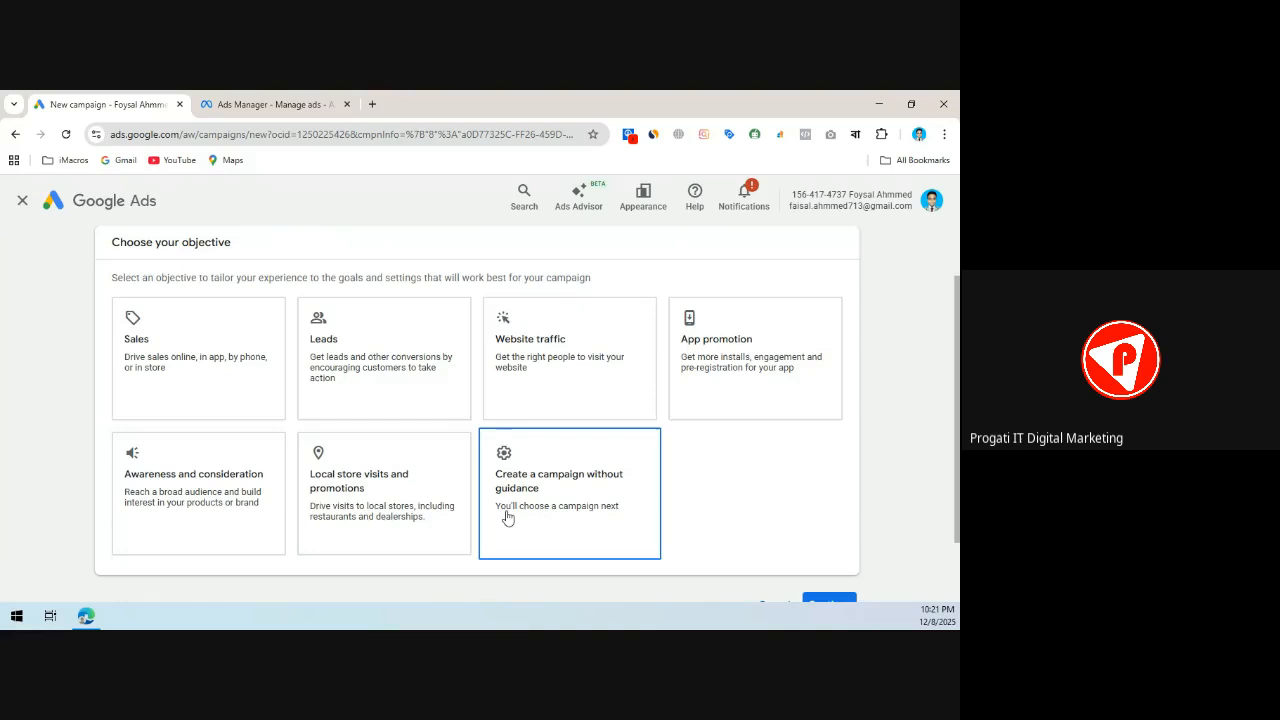
left_click(327, 101)
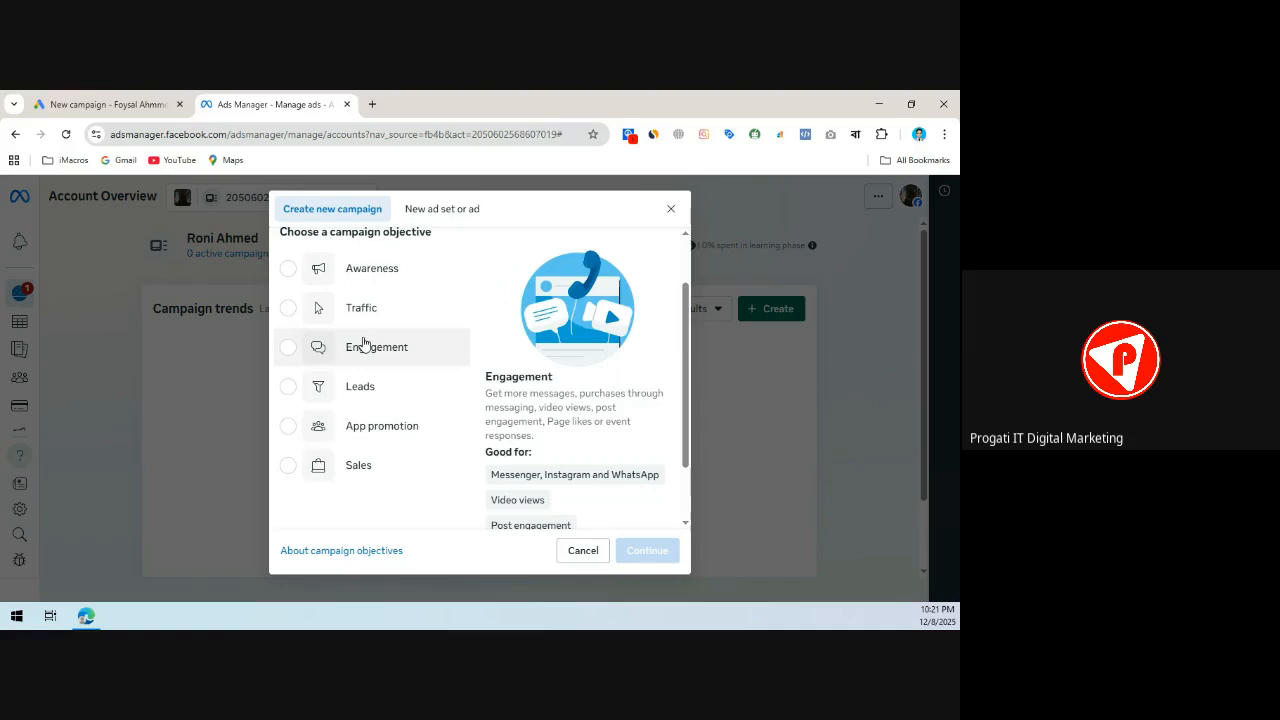
left_click(148, 102)
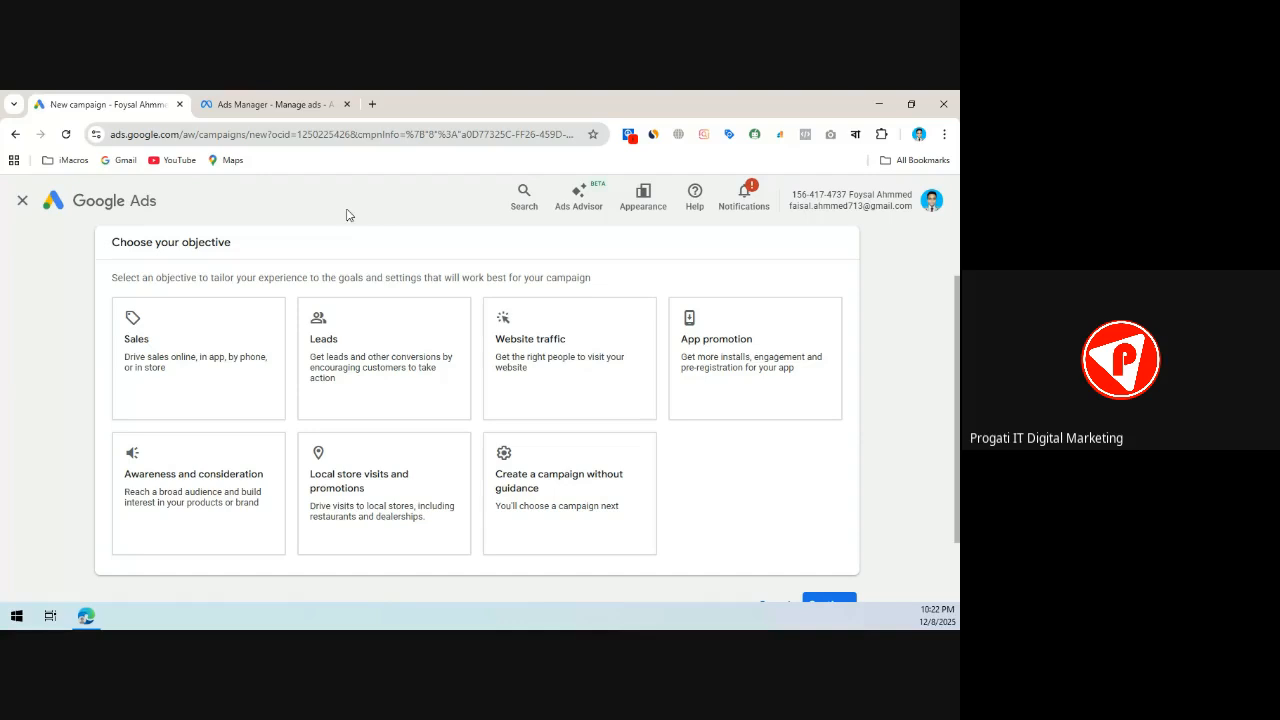
Search for "GBM profle" in a new tab and look through the business listings in the Maps results.
left_click(373, 106)
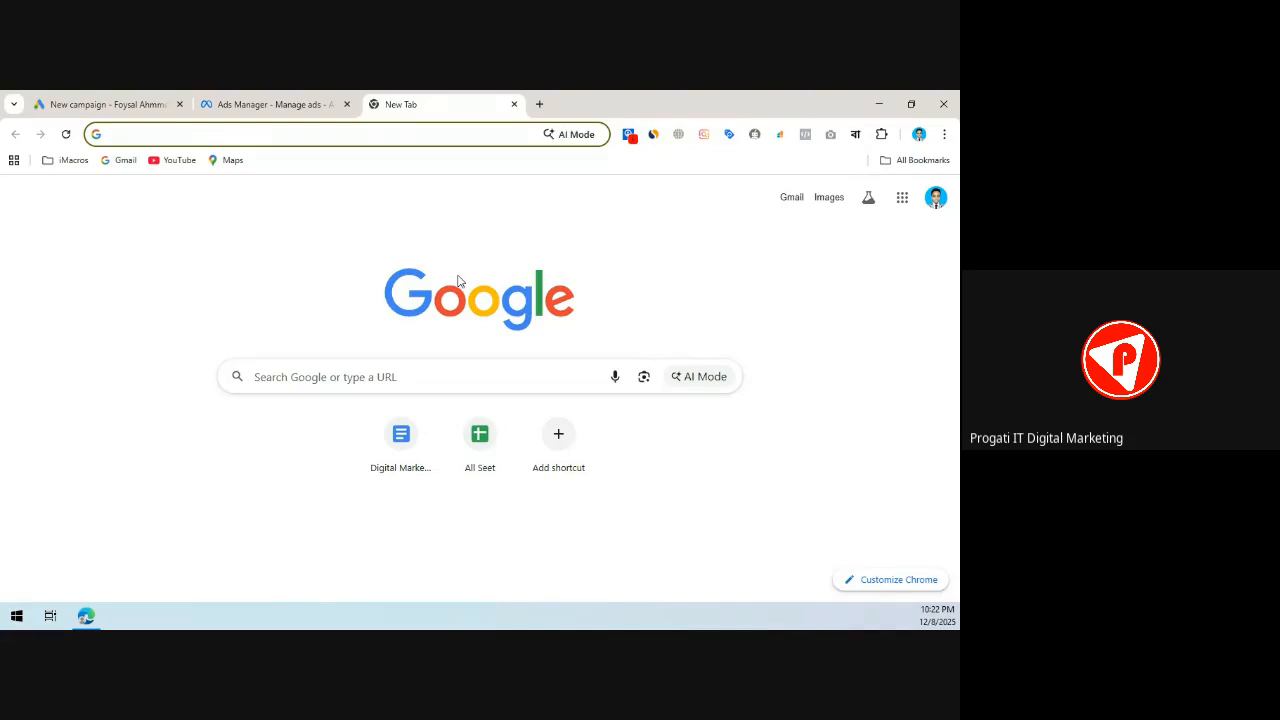
type("z")
key("BackSpace")
type("GBM p")
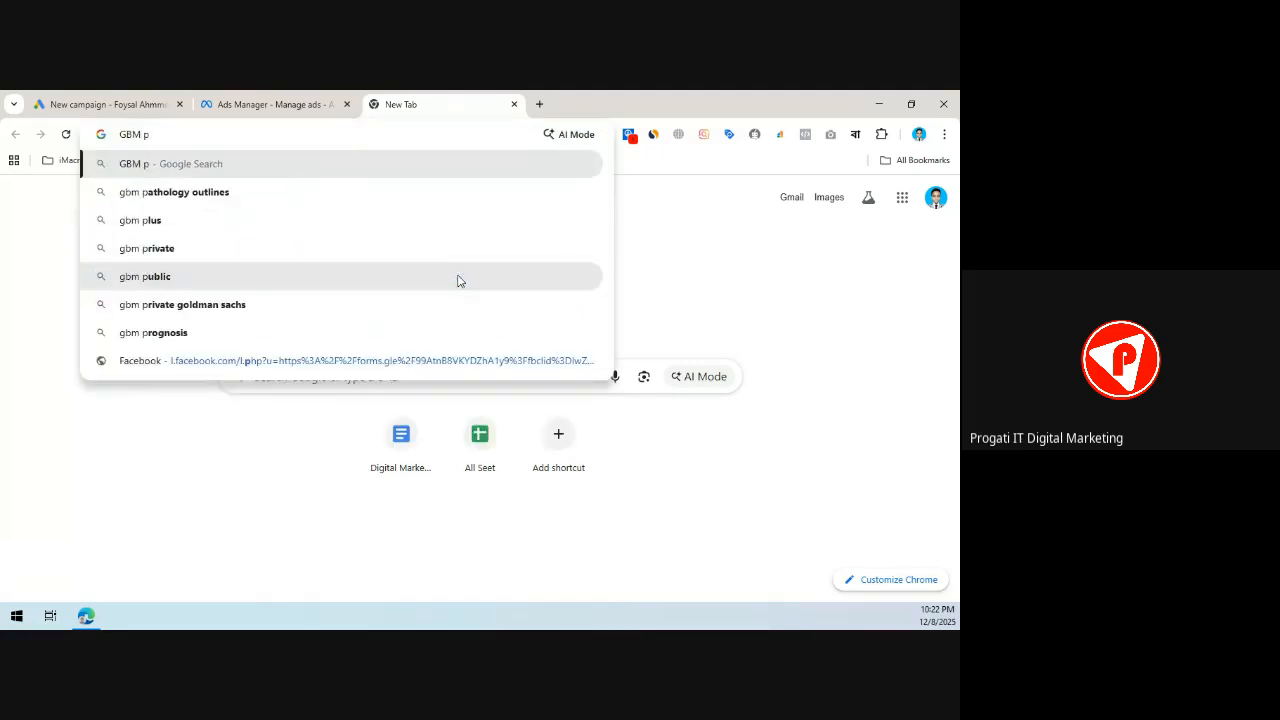
type("rofile")
key("Return")
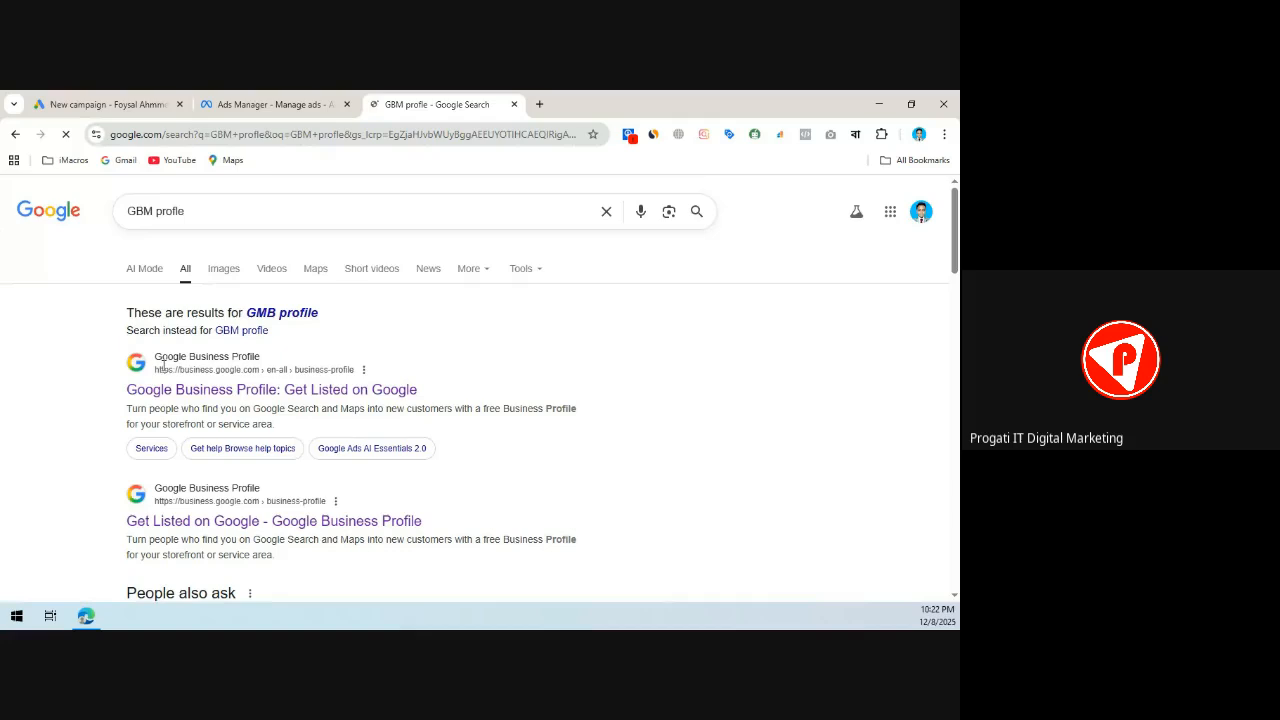
left_click(307, 272)
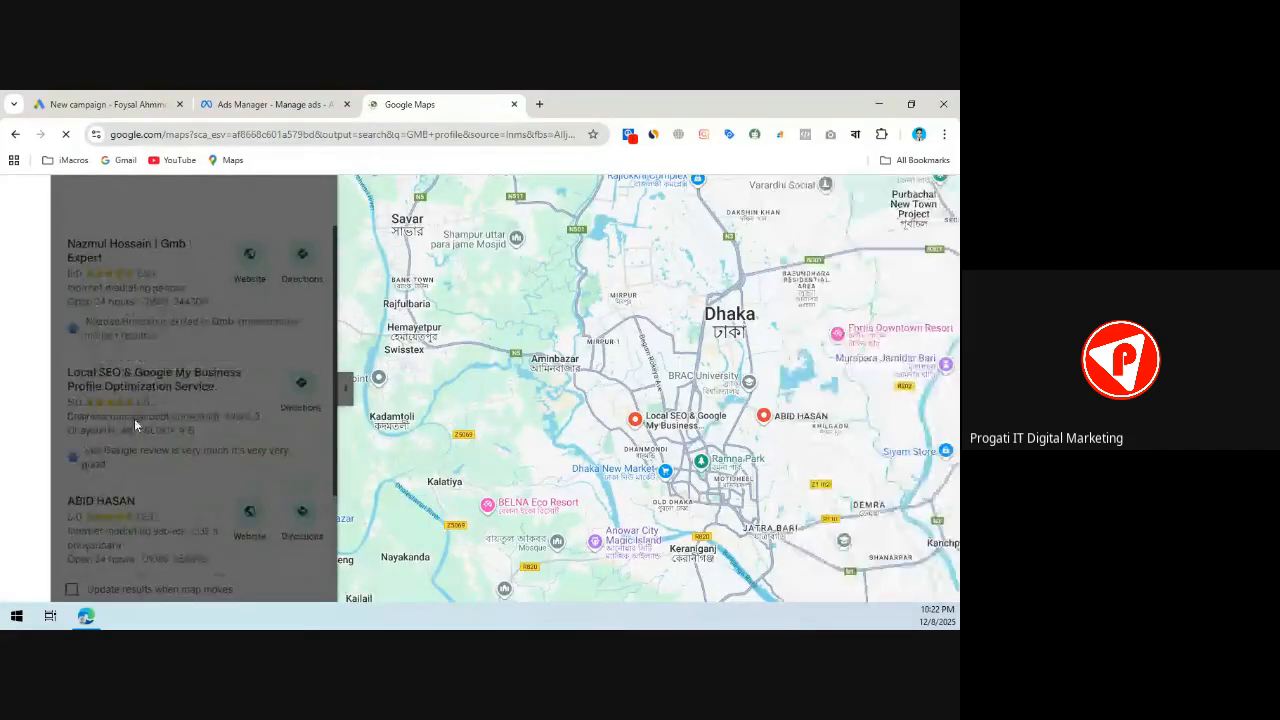
scroll(133, 287, "down", 3)
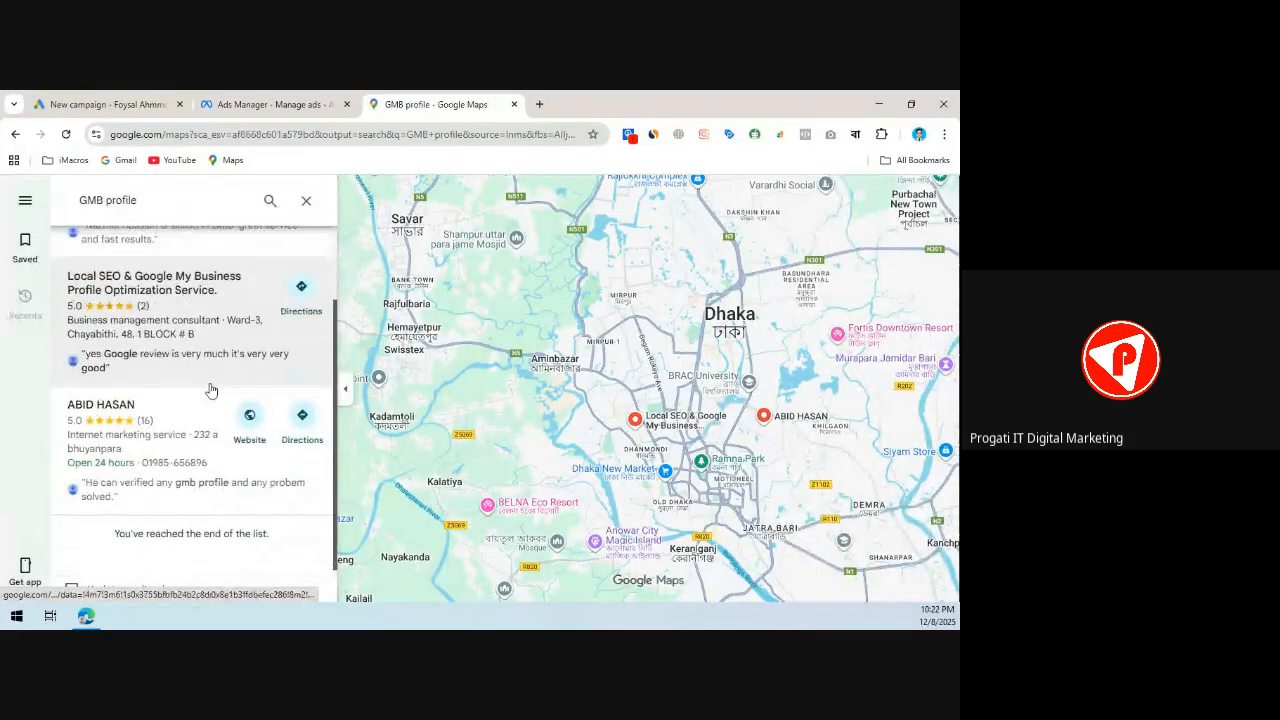
scroll(163, 414, "up", 3)
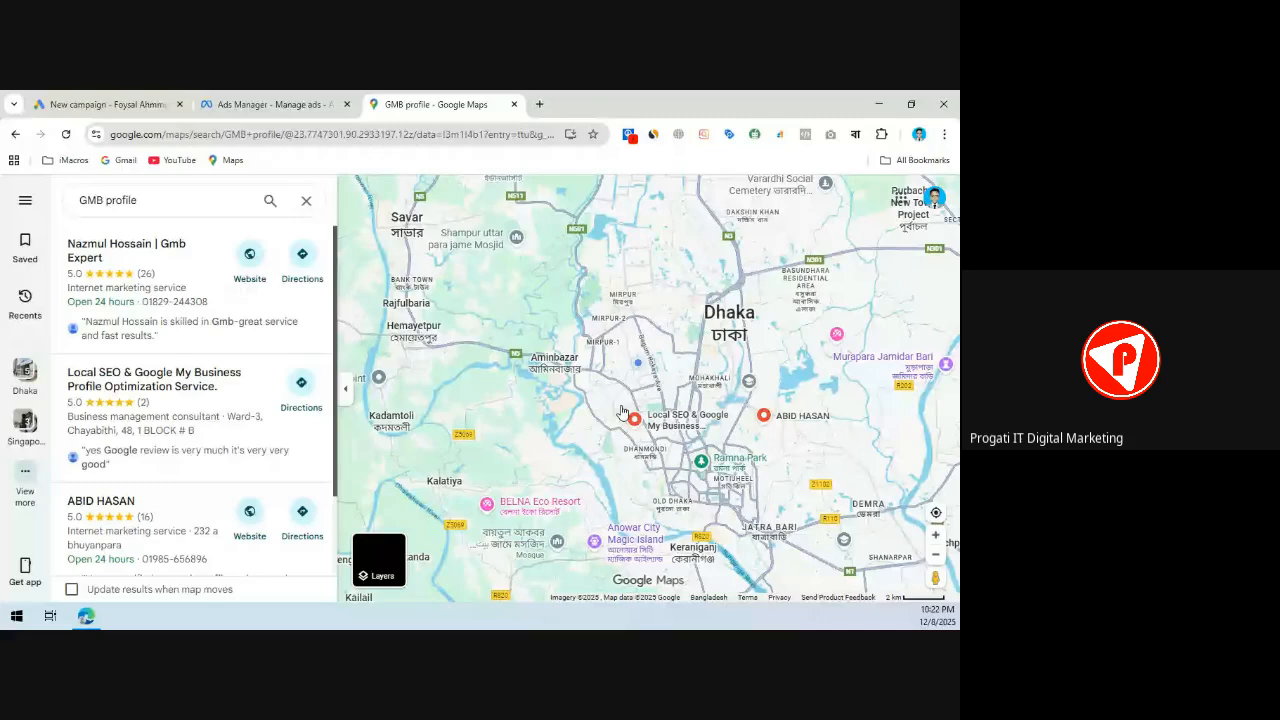
Compare the Local store visits and promotions objective in Google Ads with the Google Maps business listings, ending on the web search results.
left_click(105, 104)
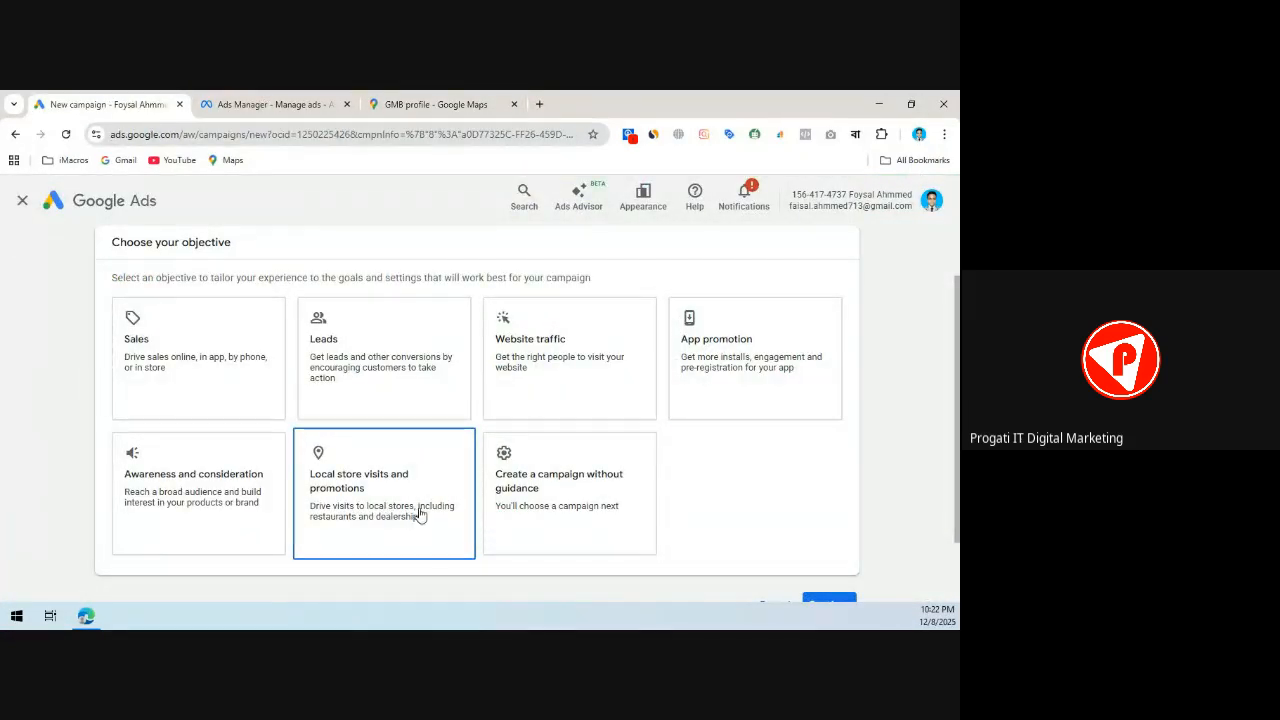
left_click(356, 100)
left_click(398, 103)
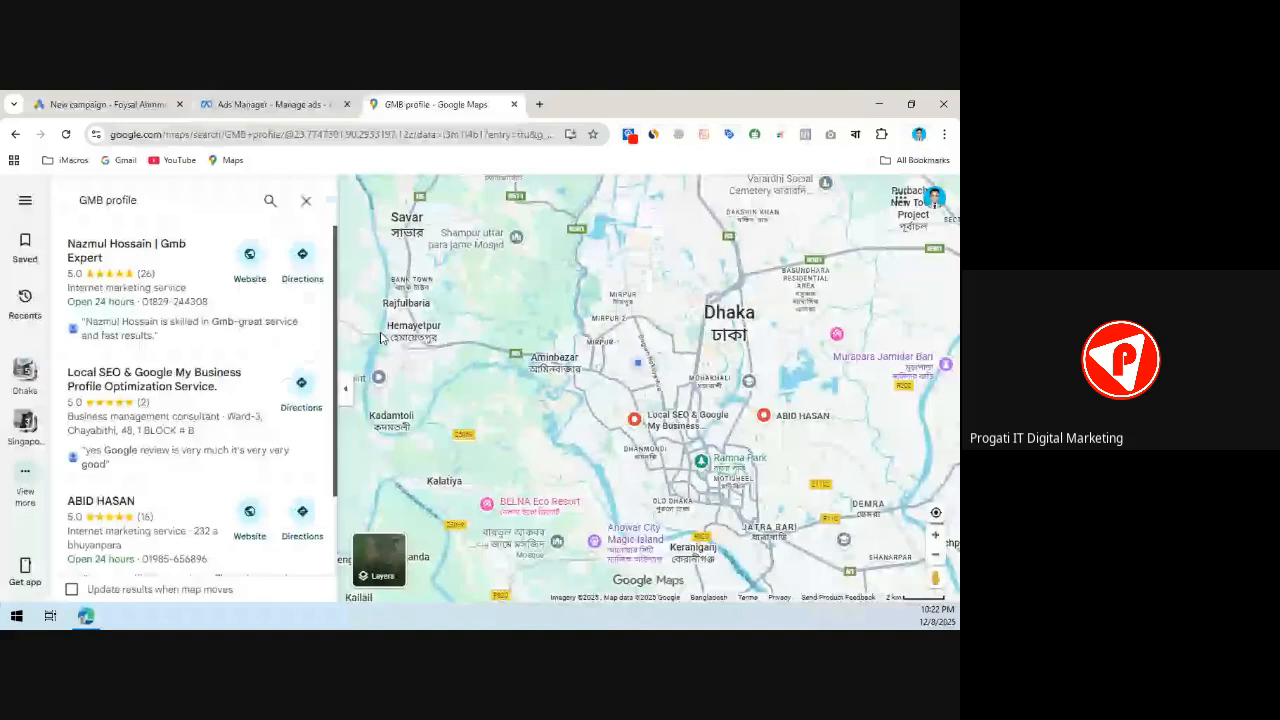
left_click(84, 100)
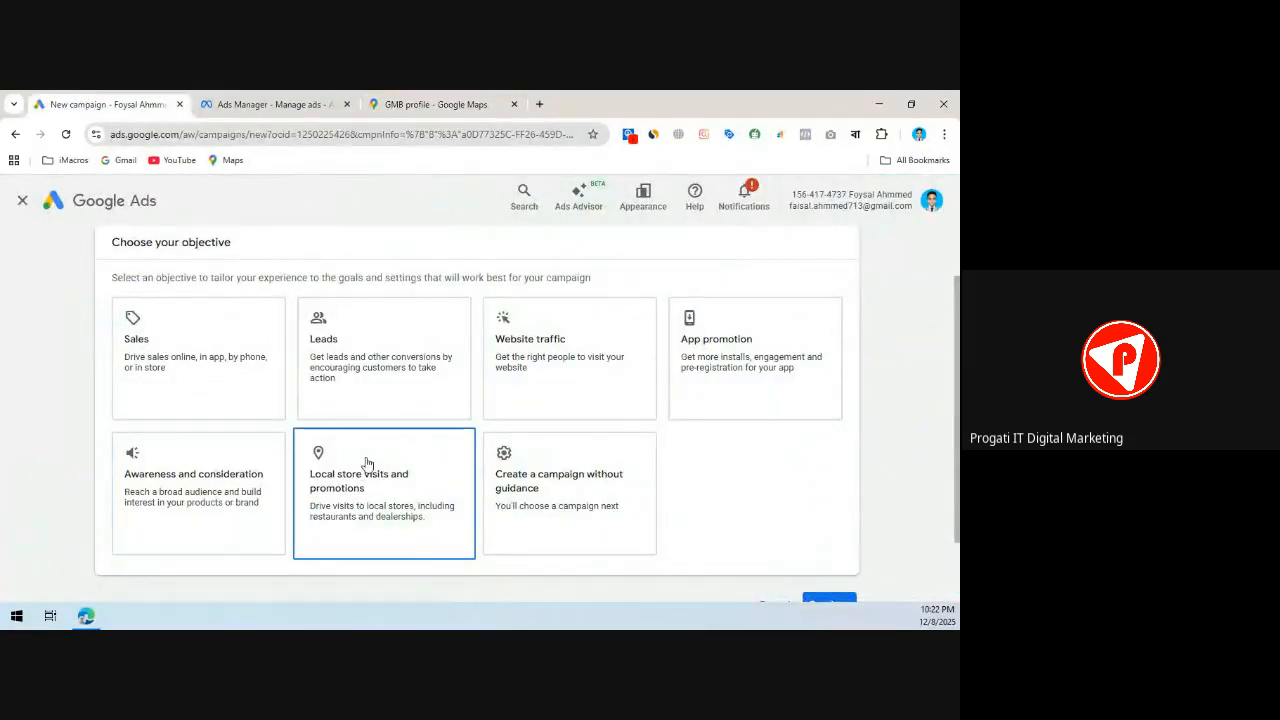
left_click(441, 97)
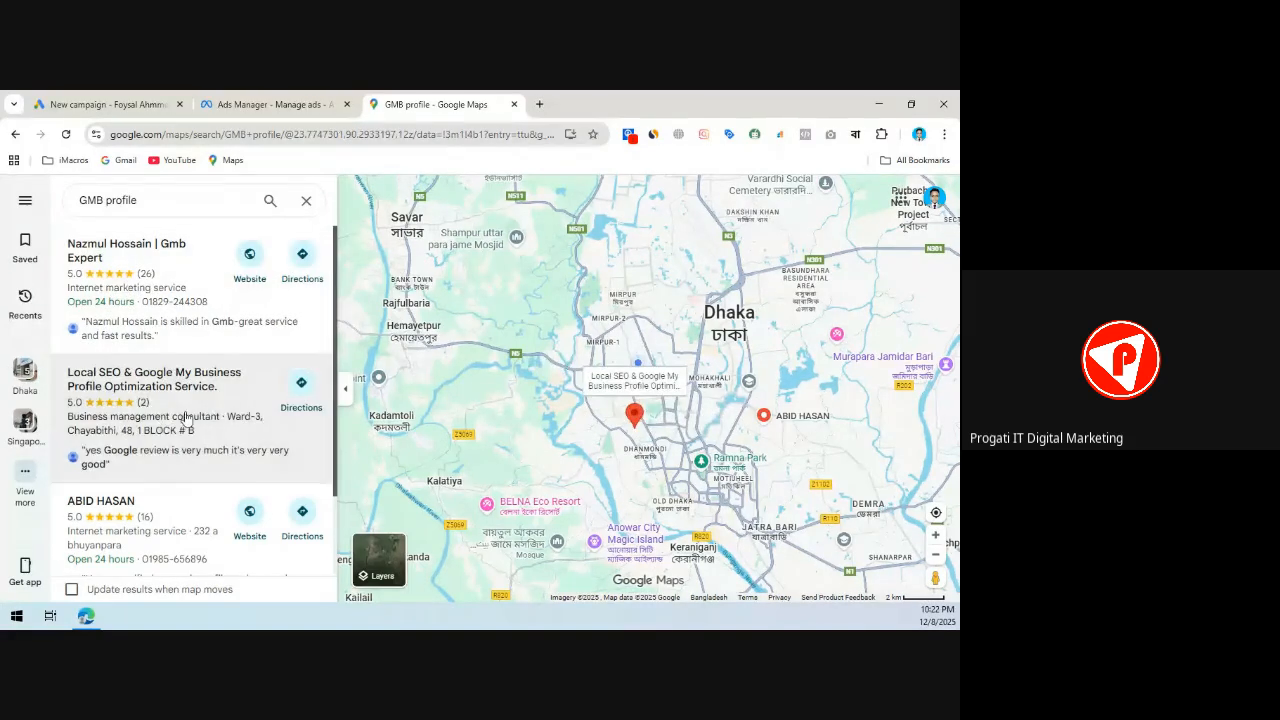
left_click(15, 134)
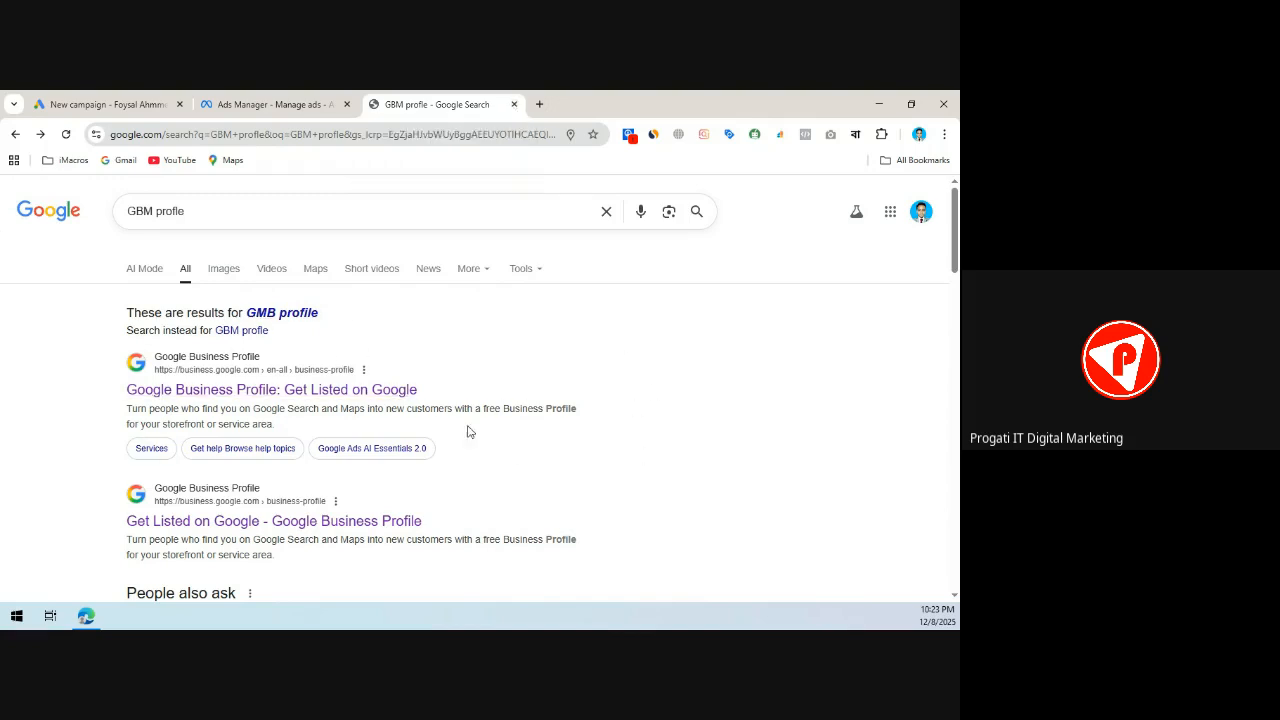
Check the Facebook Ads Manager objectives against the Google Ads ones, open a blank tab, and return to the Google Ads objectives.
left_click(312, 98)
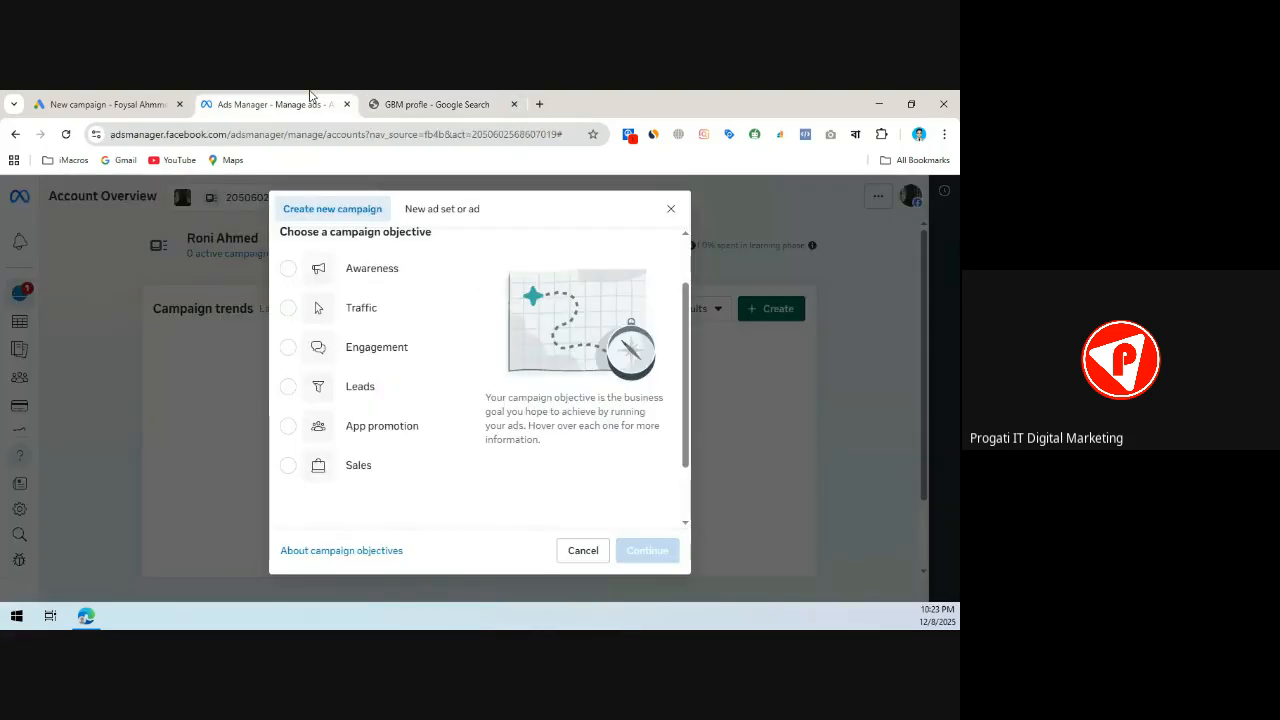
left_click(132, 98)
scroll(476, 295, "down", 1)
left_click(546, 442)
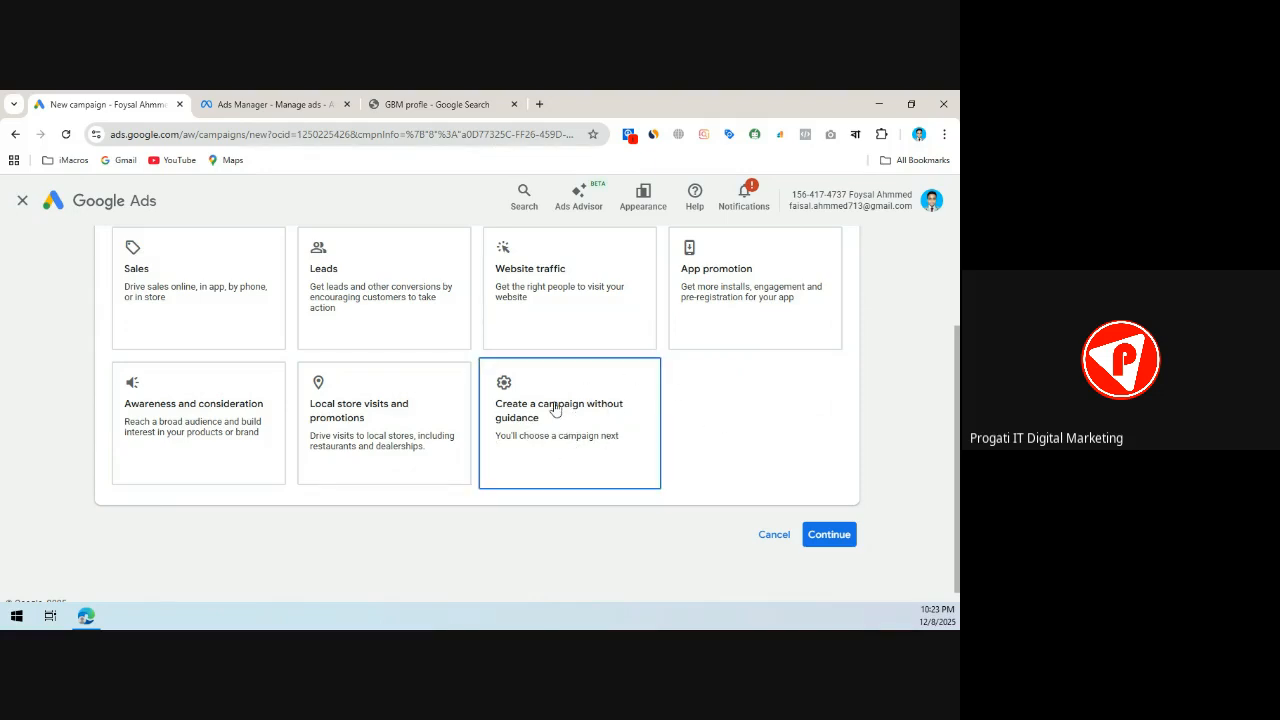
left_click(540, 104)
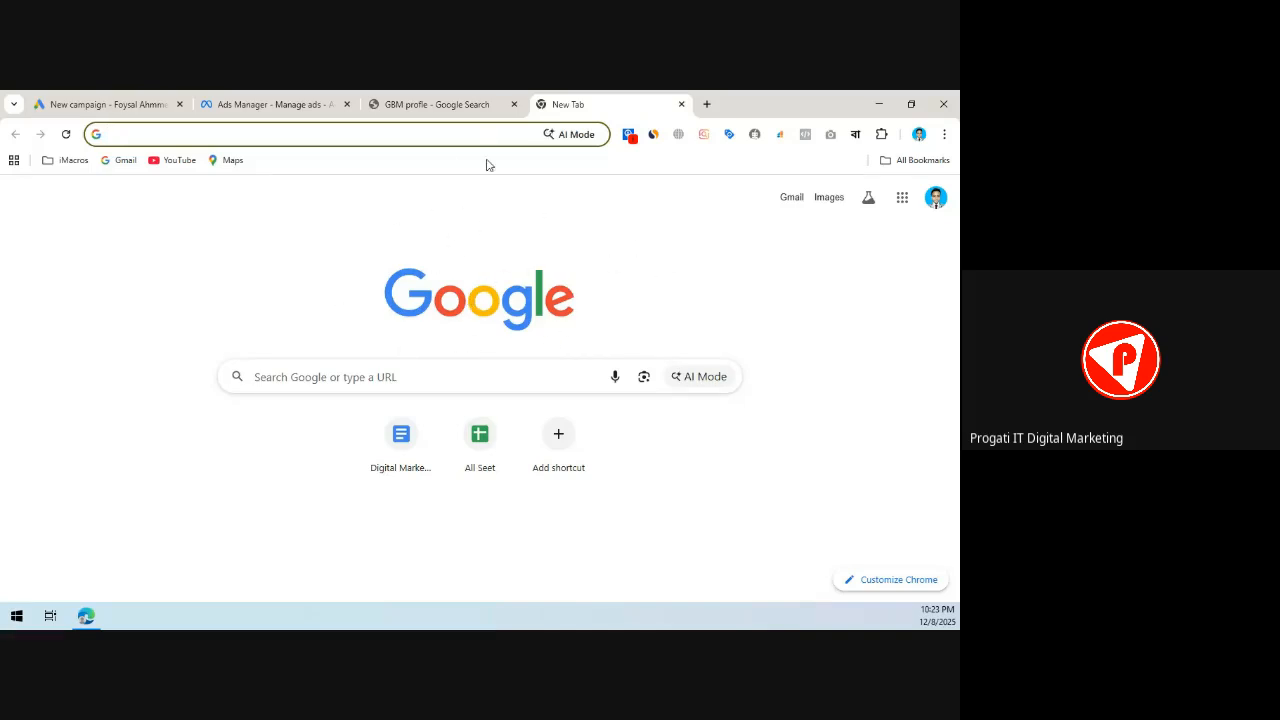
left_click(129, 104)
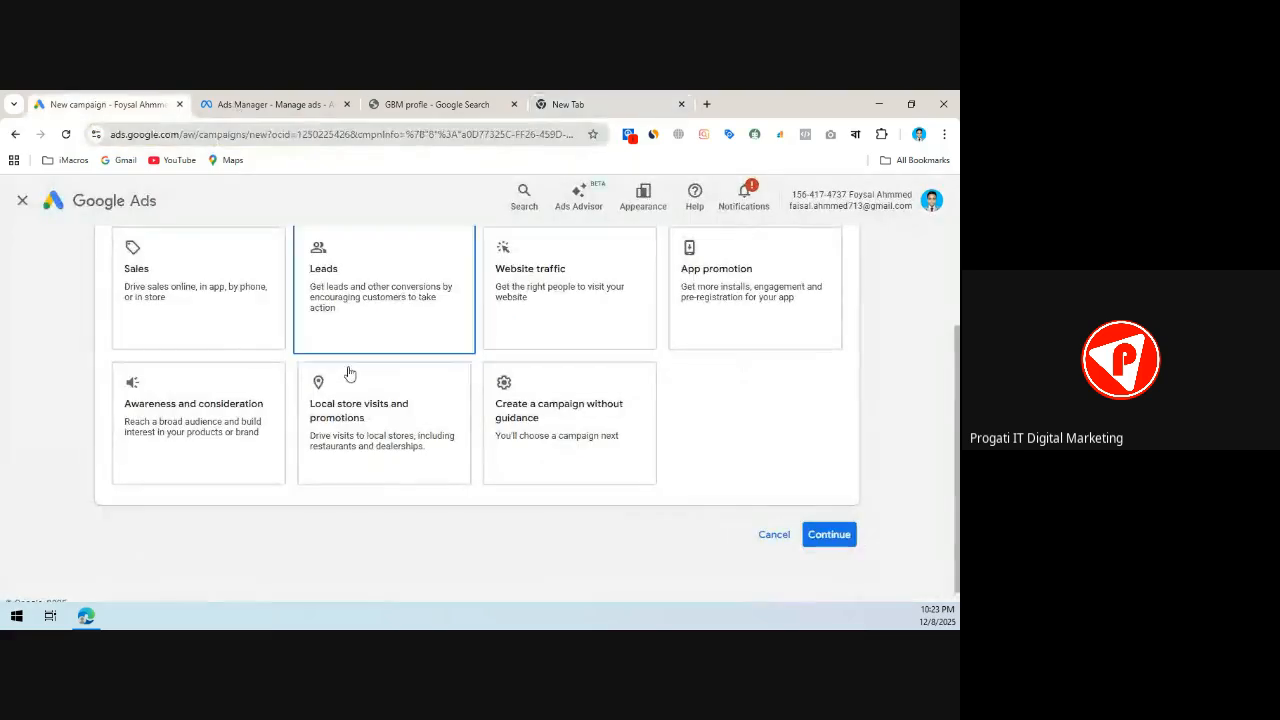
Choose Create a campaign without guidance as the Google Ads objective and view the campaign types offered.
left_click(202, 313)
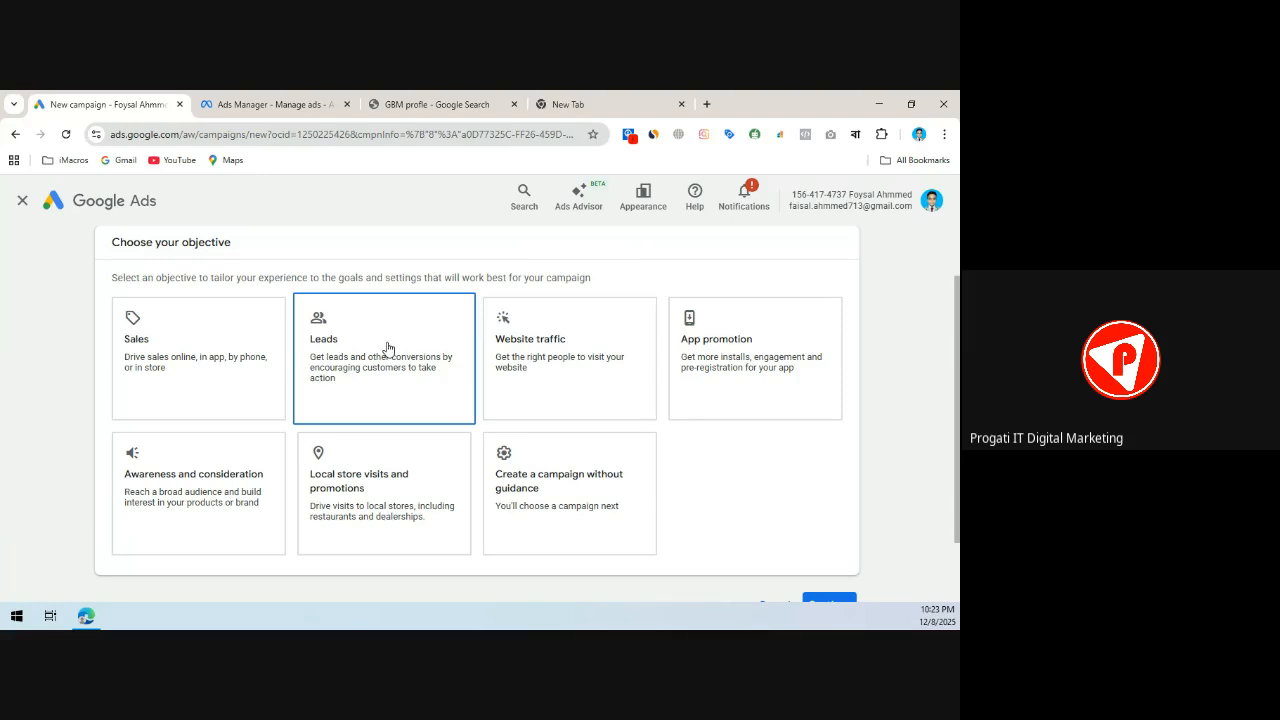
left_click(613, 500)
scroll(625, 480, "down", 4)
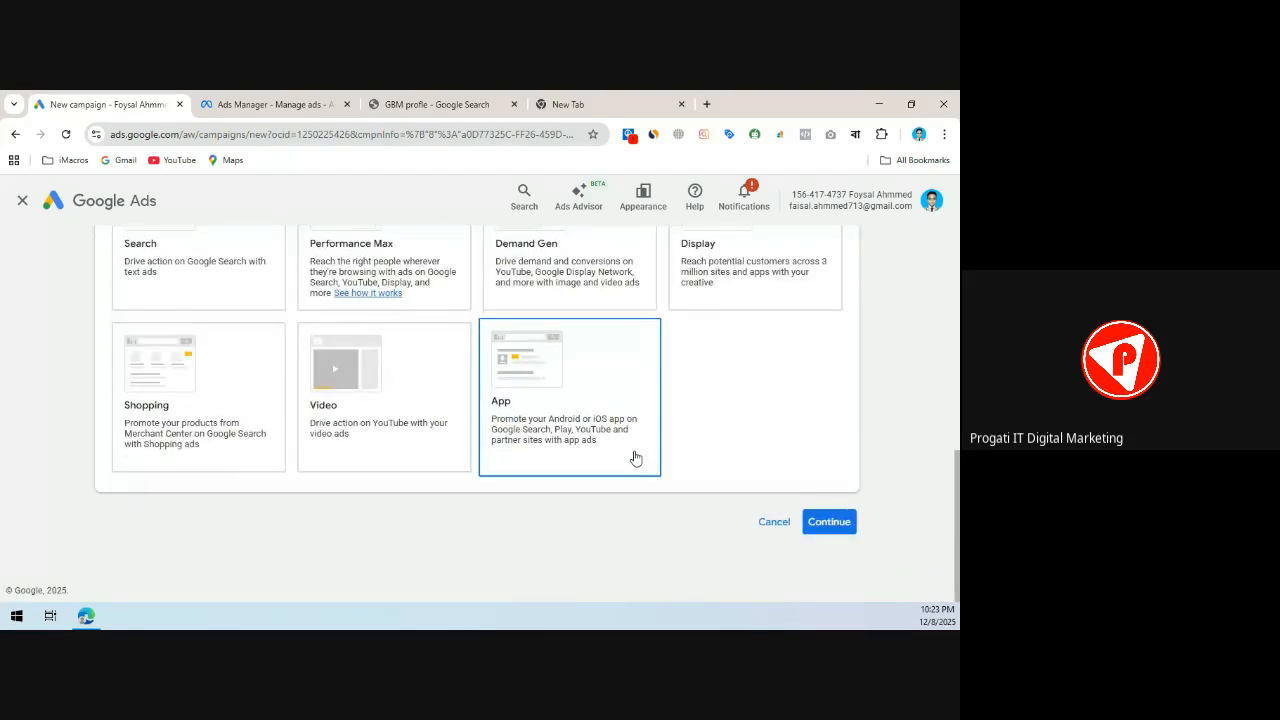
Examine the Google Ads objectives alongside the campaign types, including Search, Performance Max, Demand Gen, Display, Shopping, Video and App.
scroll(634, 458, "up", 2)
scroll(620, 440, "up", 2)
scroll(500, 400, "up", 1)
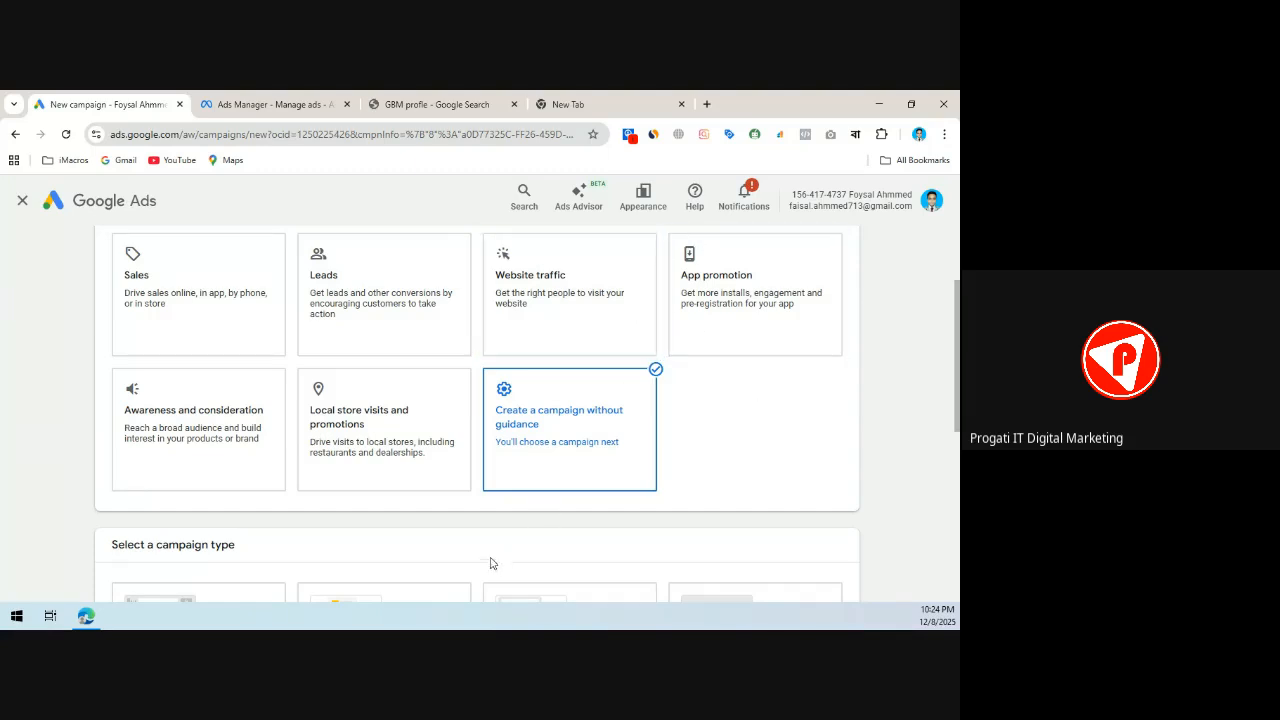
scroll(572, 430, "down", 3)
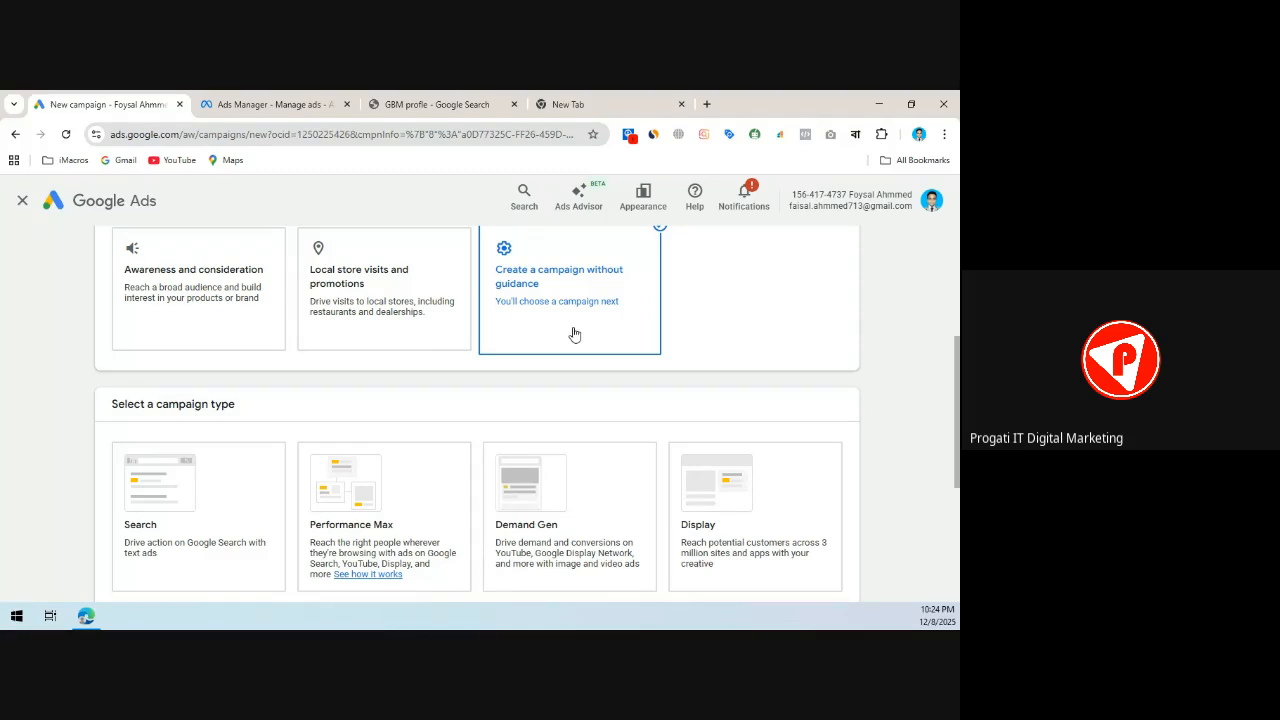
scroll(574, 334, "up", 1)
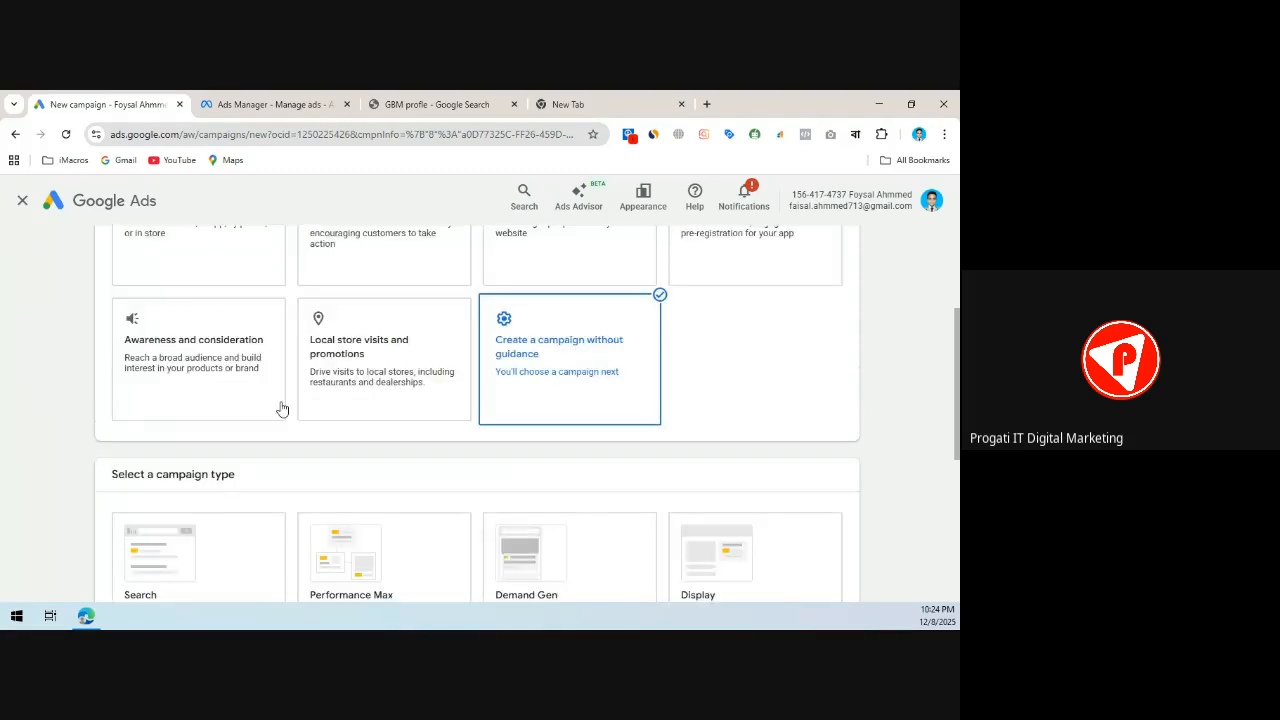
scroll(280, 406, "up", 3)
scroll(248, 410, "down", 1)
scroll(248, 410, "down", 1)
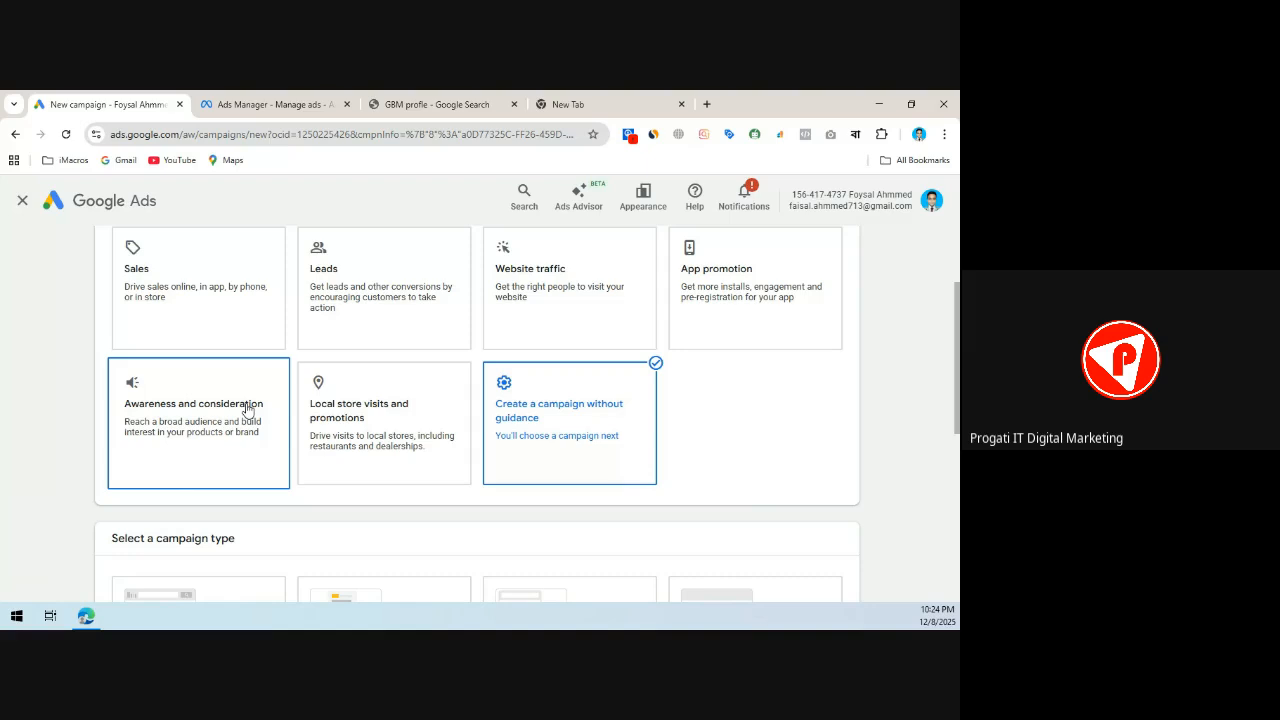
scroll(513, 318, "down", 2)
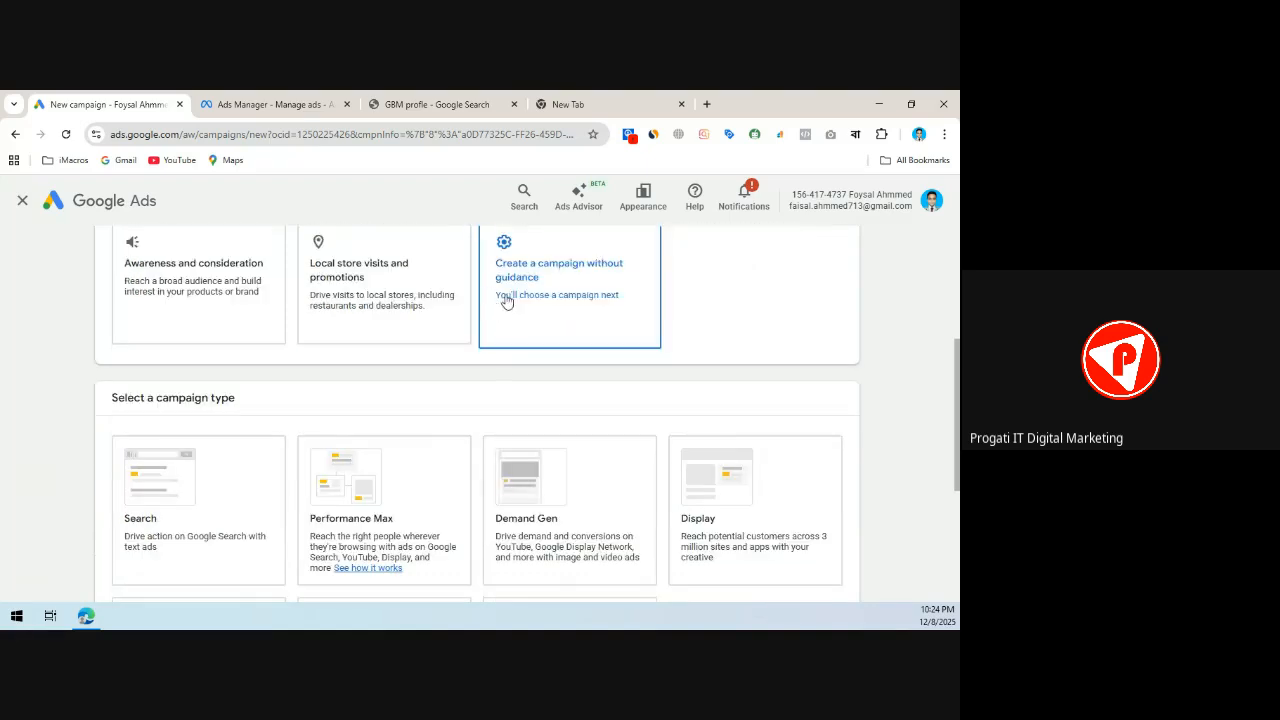
scroll(235, 450, "down", 2)
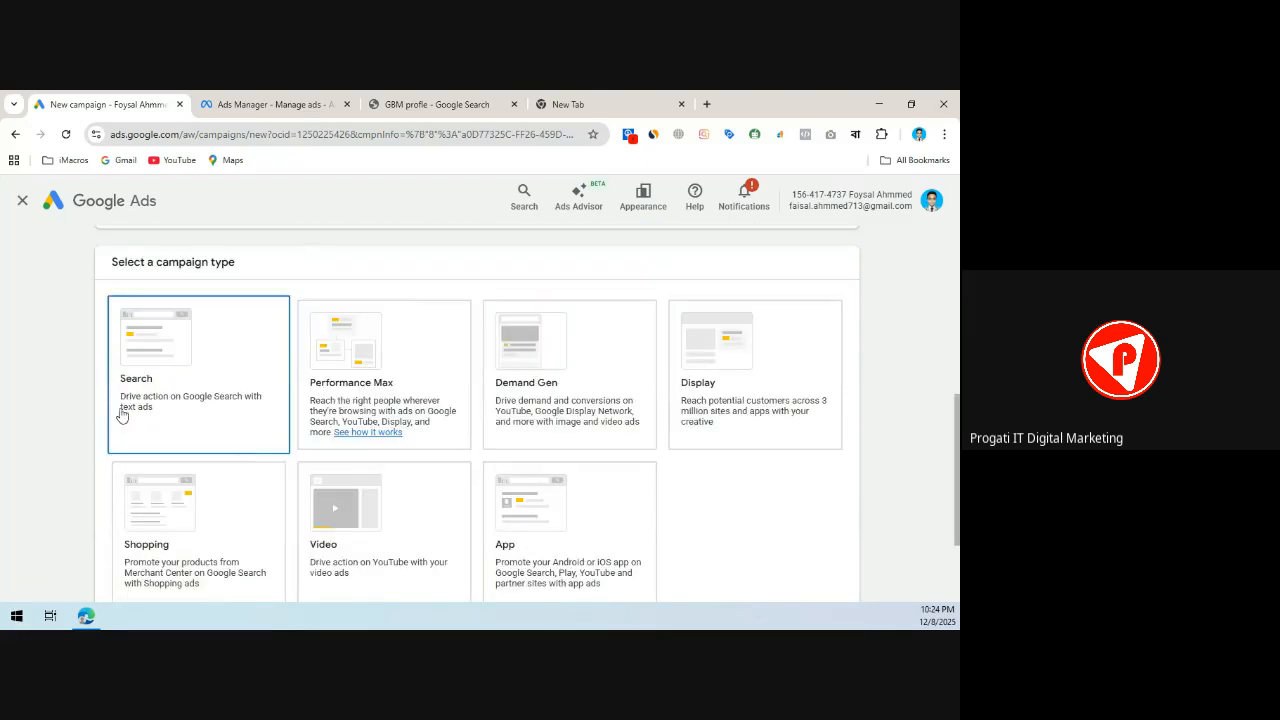
scroll(400, 345, "up", 3)
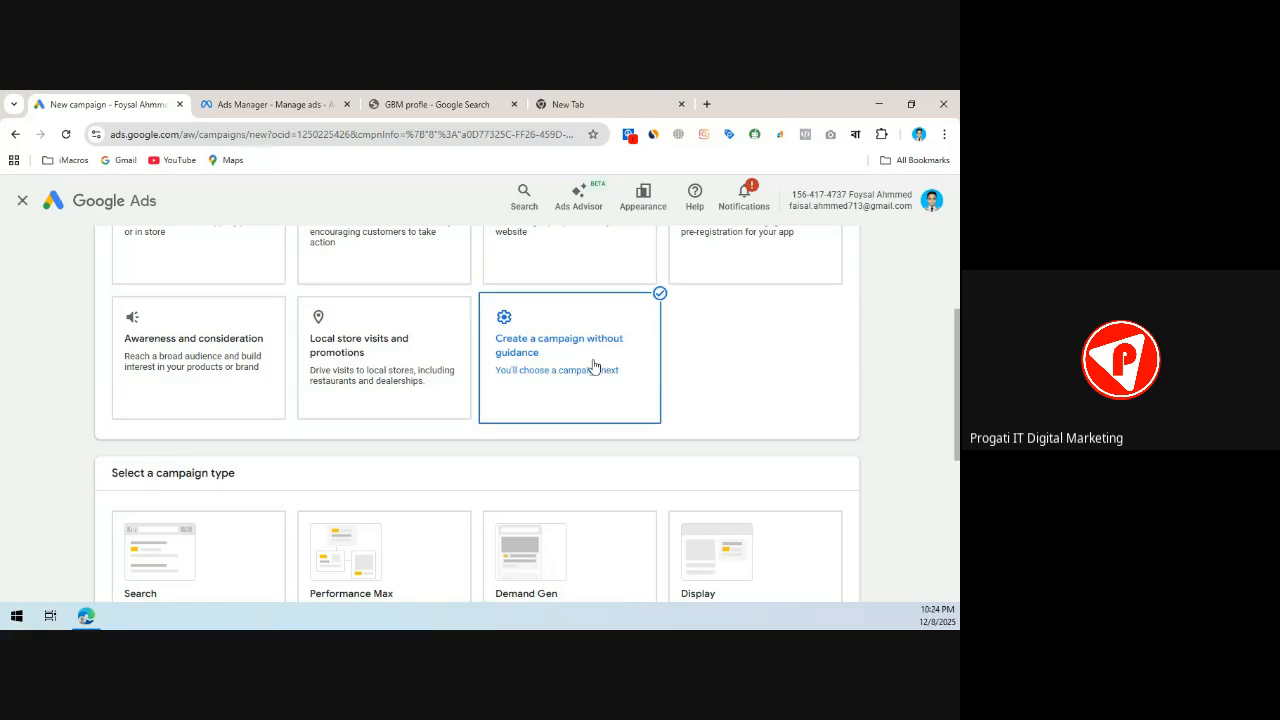
scroll(593, 365, "down", 3)
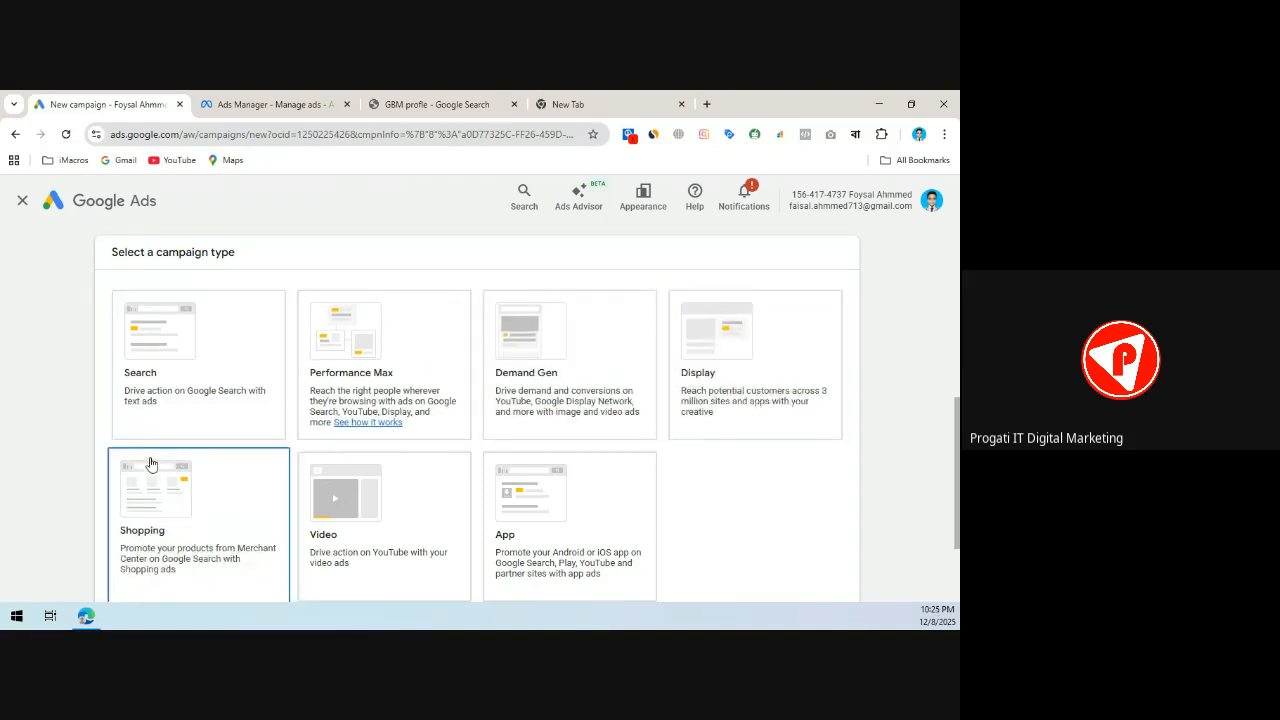
scroll(150, 463, "down", 1)
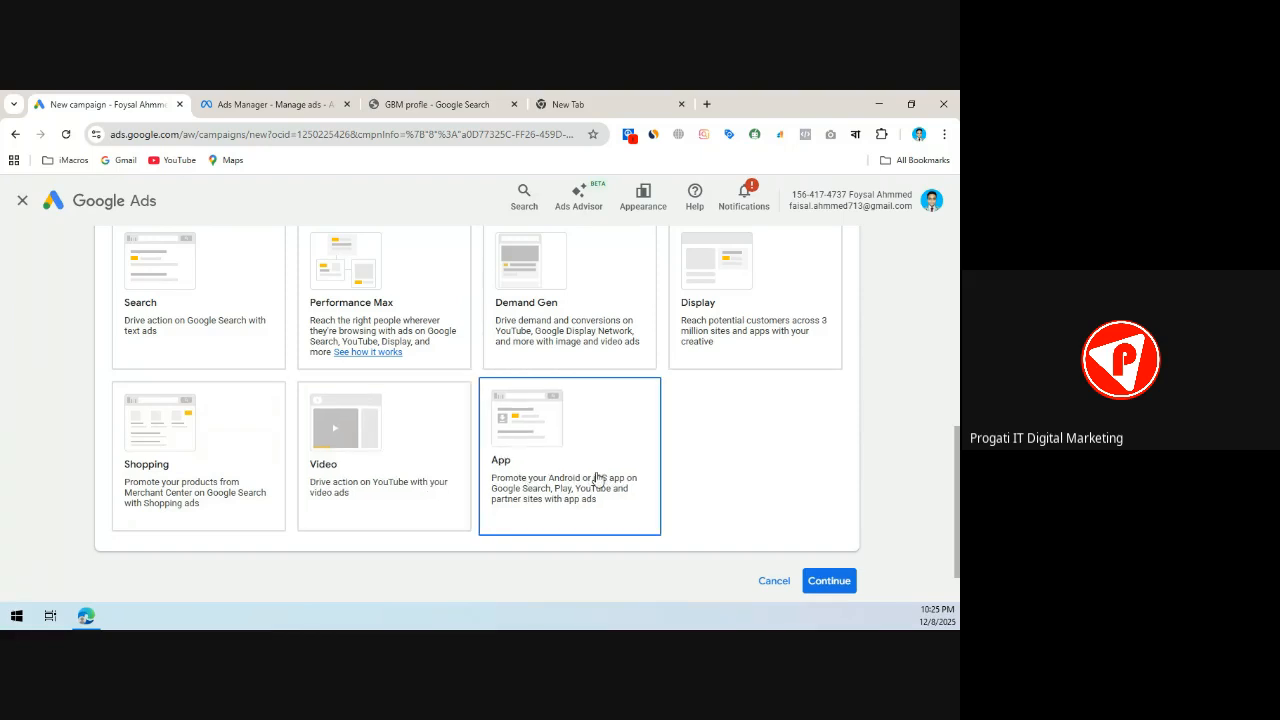
scroll(597, 478, "up", 5)
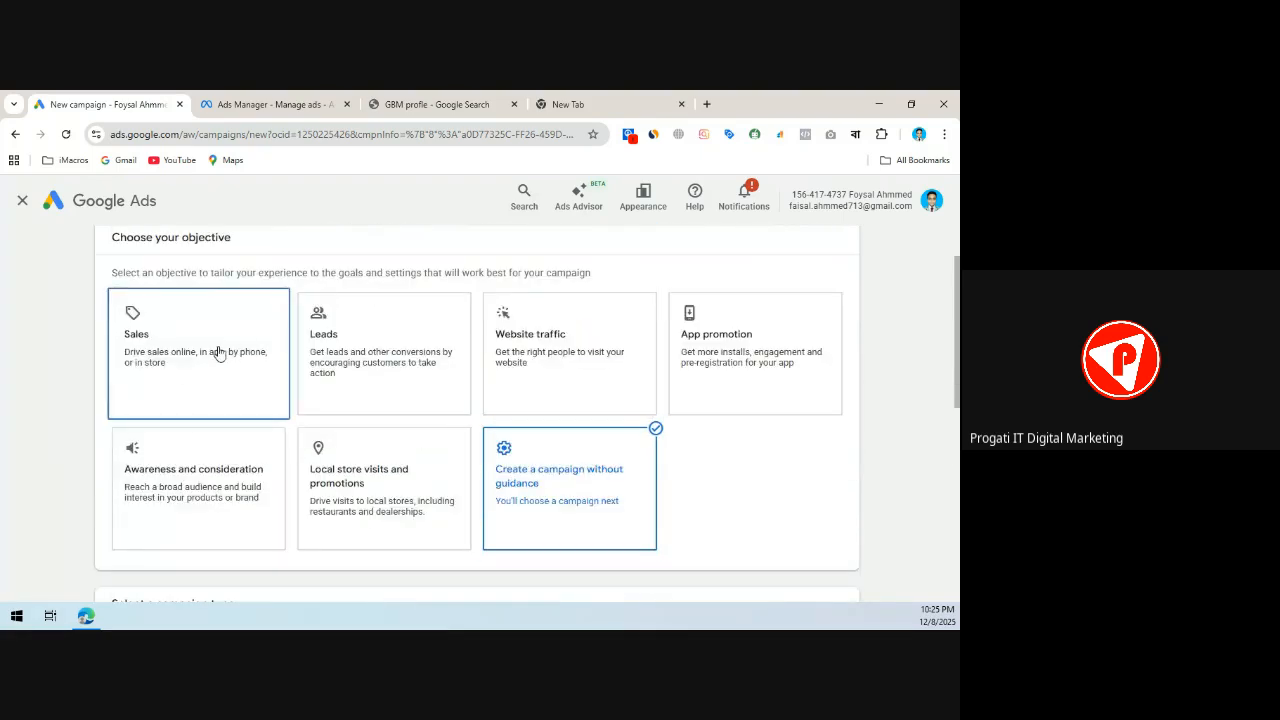
scroll(214, 352, "down", 4)
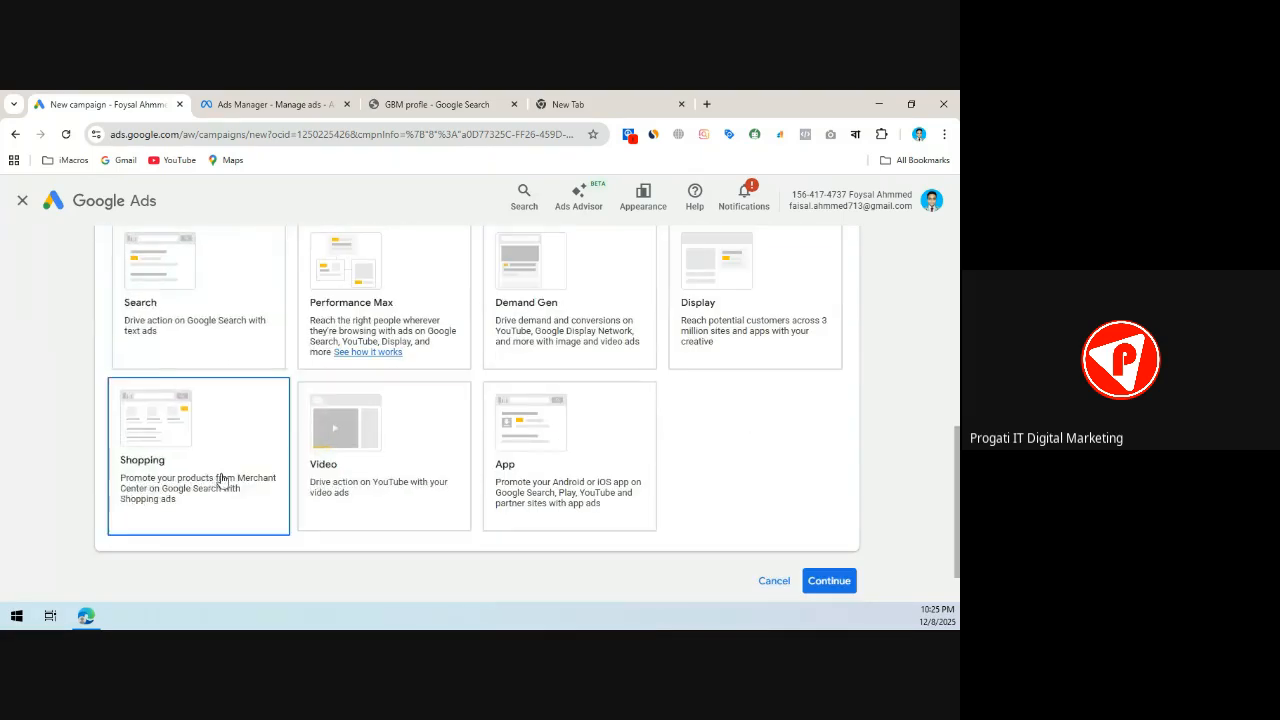
scroll(490, 405, "up", 2)
scroll(490, 405, "up", 2)
scroll(566, 337, "down", 2)
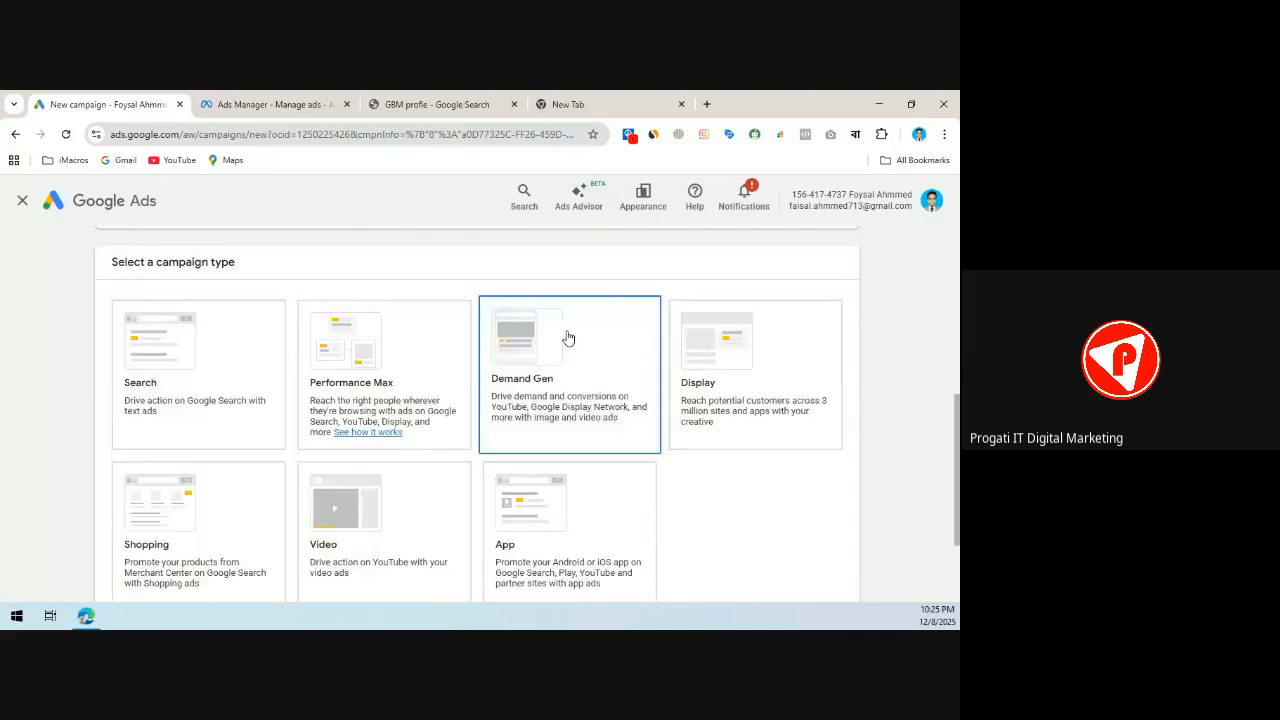
Select the Local store visits and promotions objective and review its campaign type, conversion goals and campaign feeds.
scroll(414, 386, "down", 1)
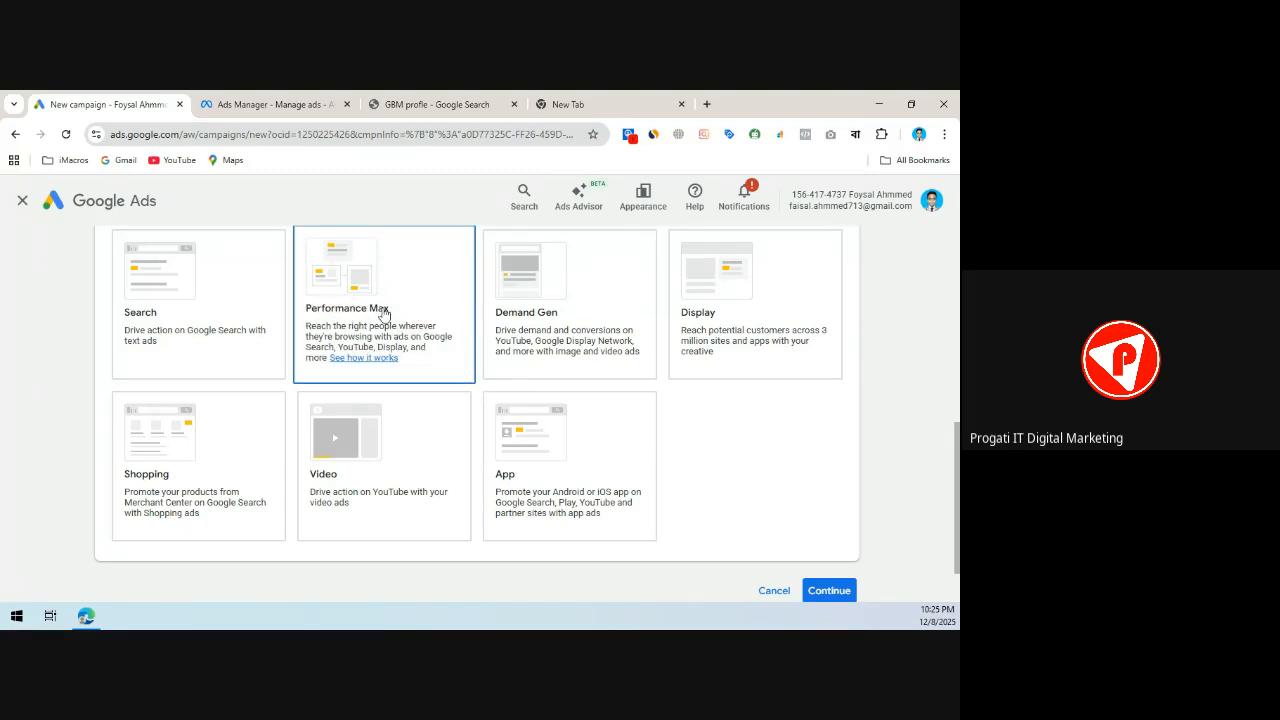
scroll(383, 313, "up", 3)
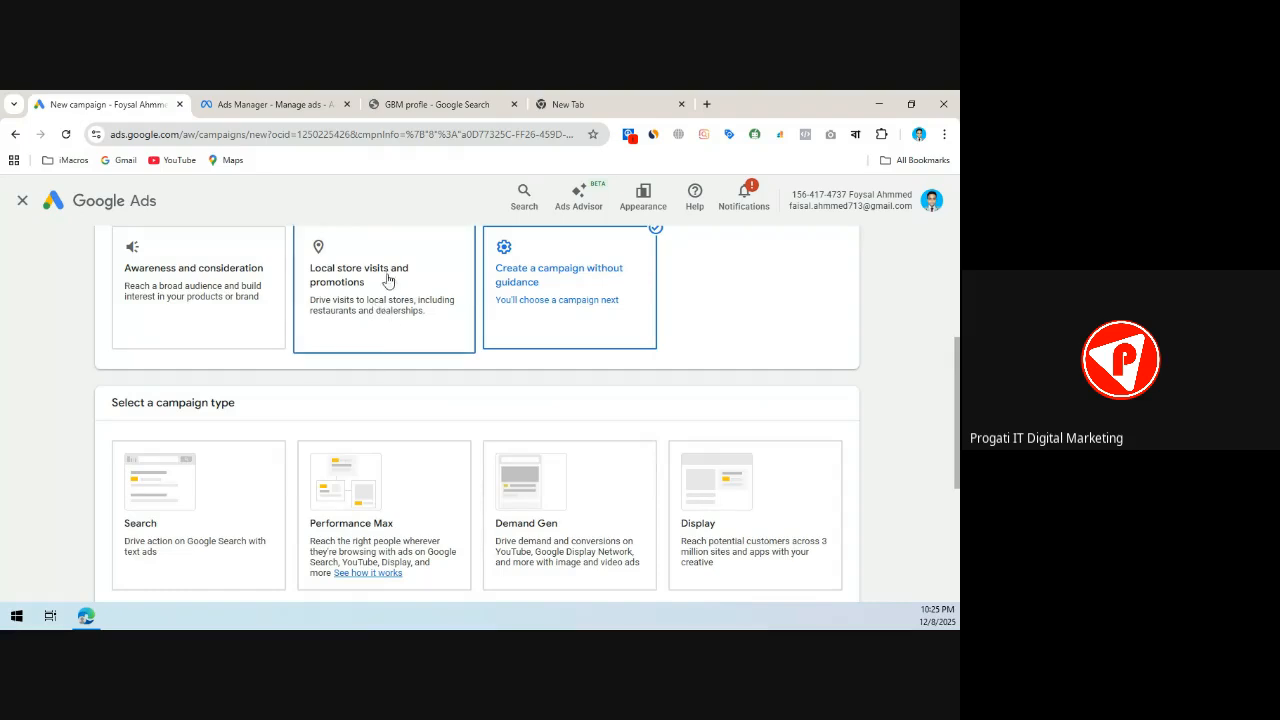
left_click(371, 303)
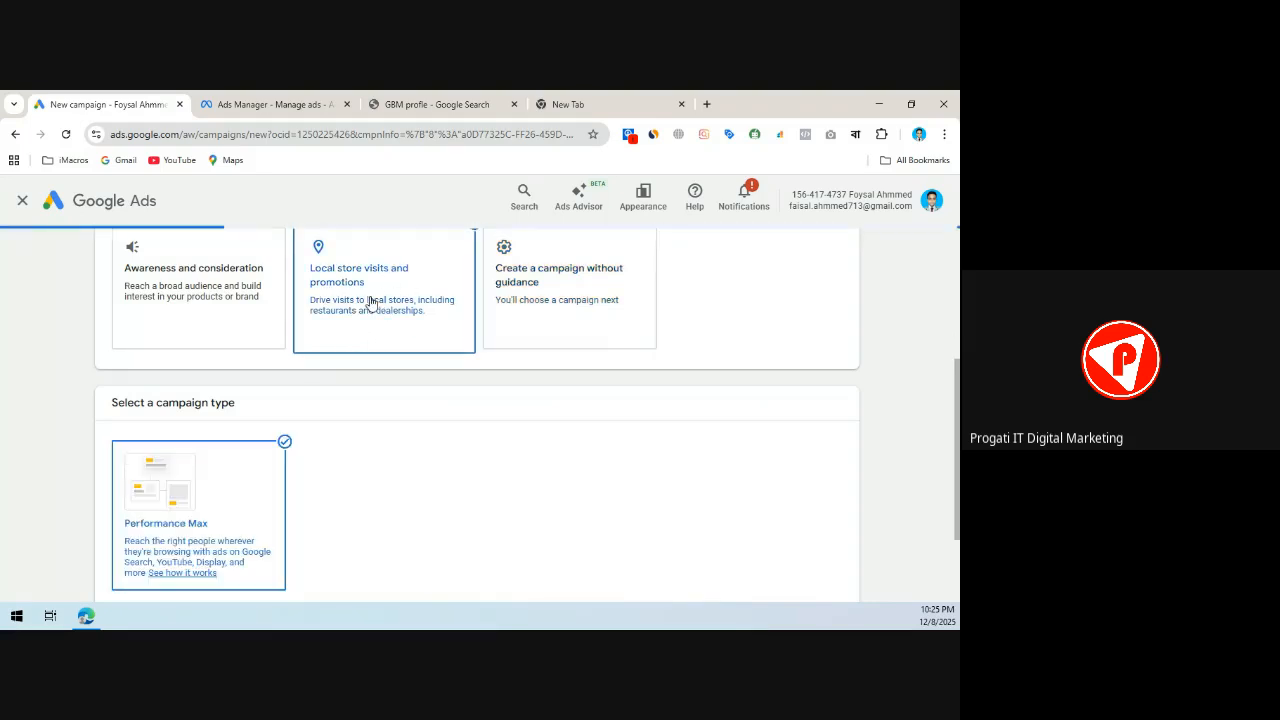
scroll(366, 309, "down", 10)
scroll(209, 434, "up", 7)
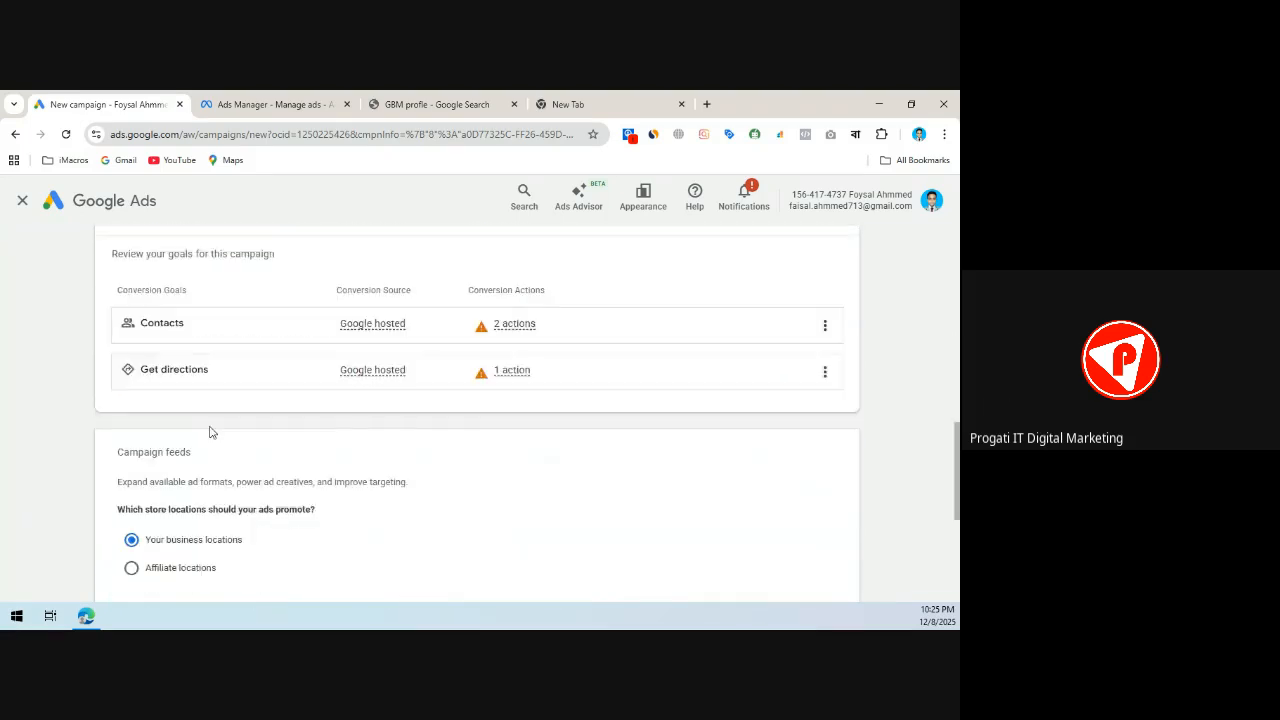
scroll(195, 446, "up", 2)
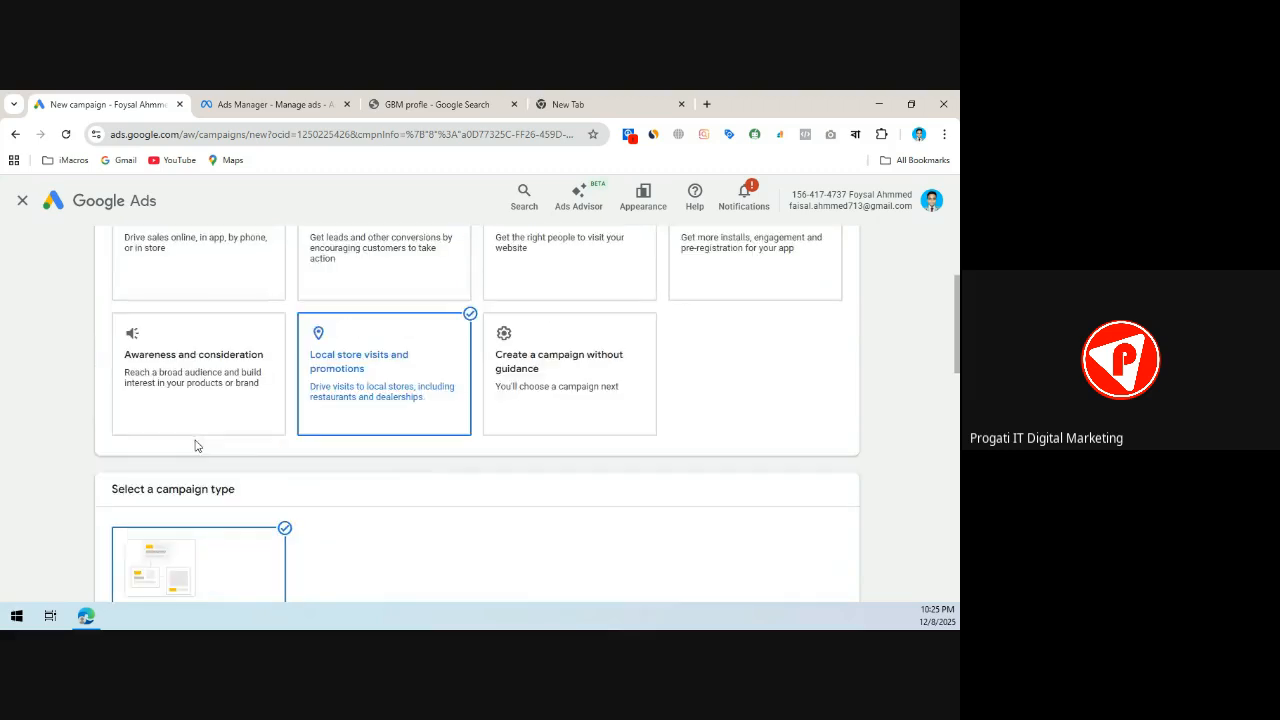
Select Create a campaign without guidance as the objective and examine the campaign types, including Search, Demand Gen, Display, Video and App.
left_click(587, 355)
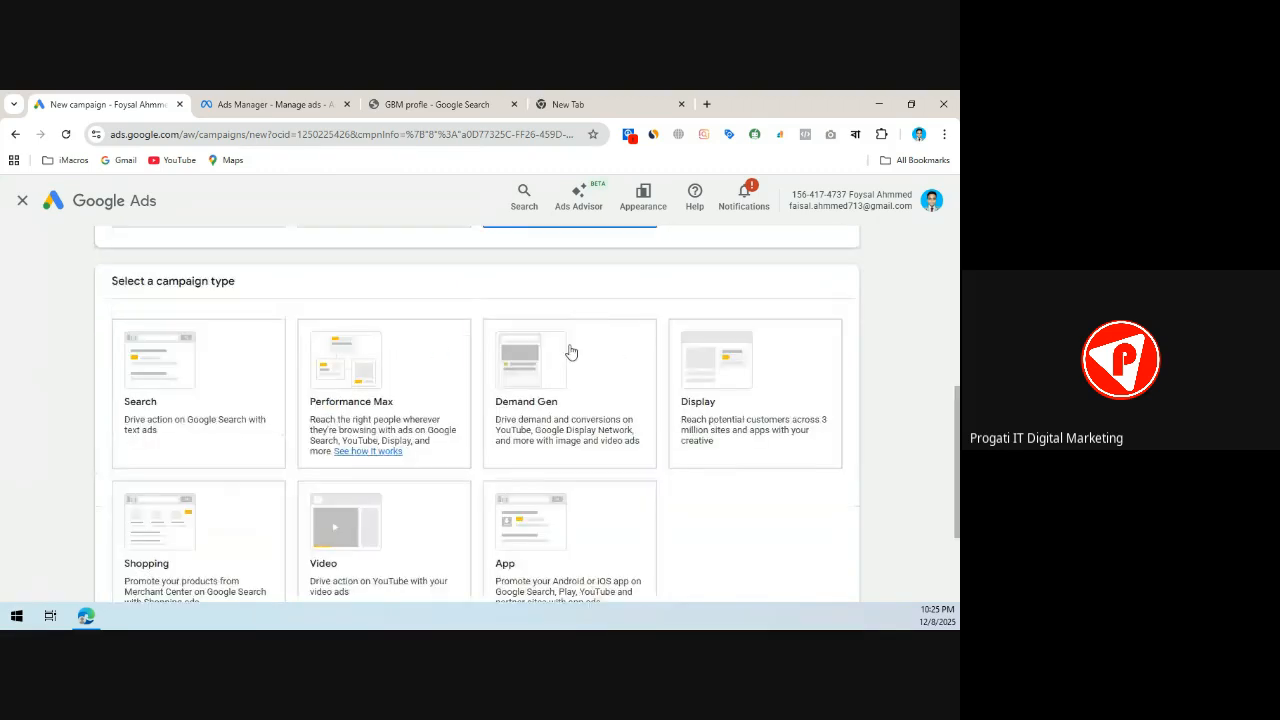
left_click(284, 371)
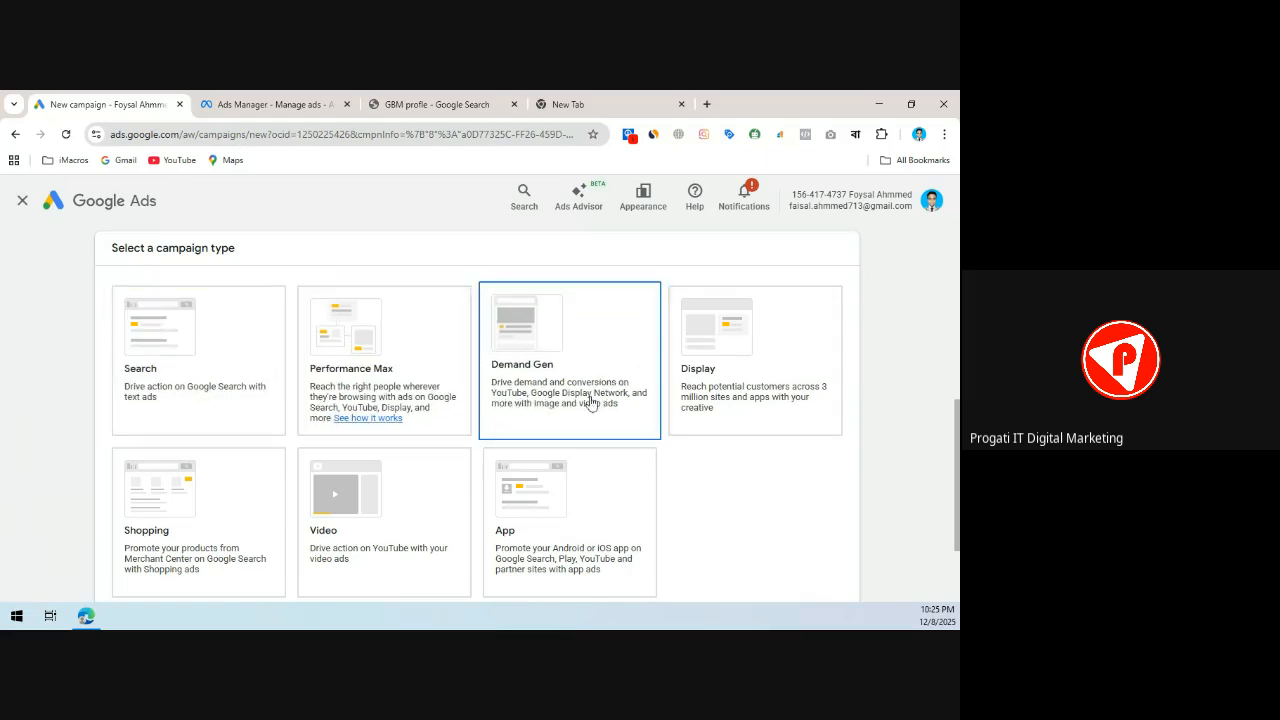
scroll(754, 390, "down", 1)
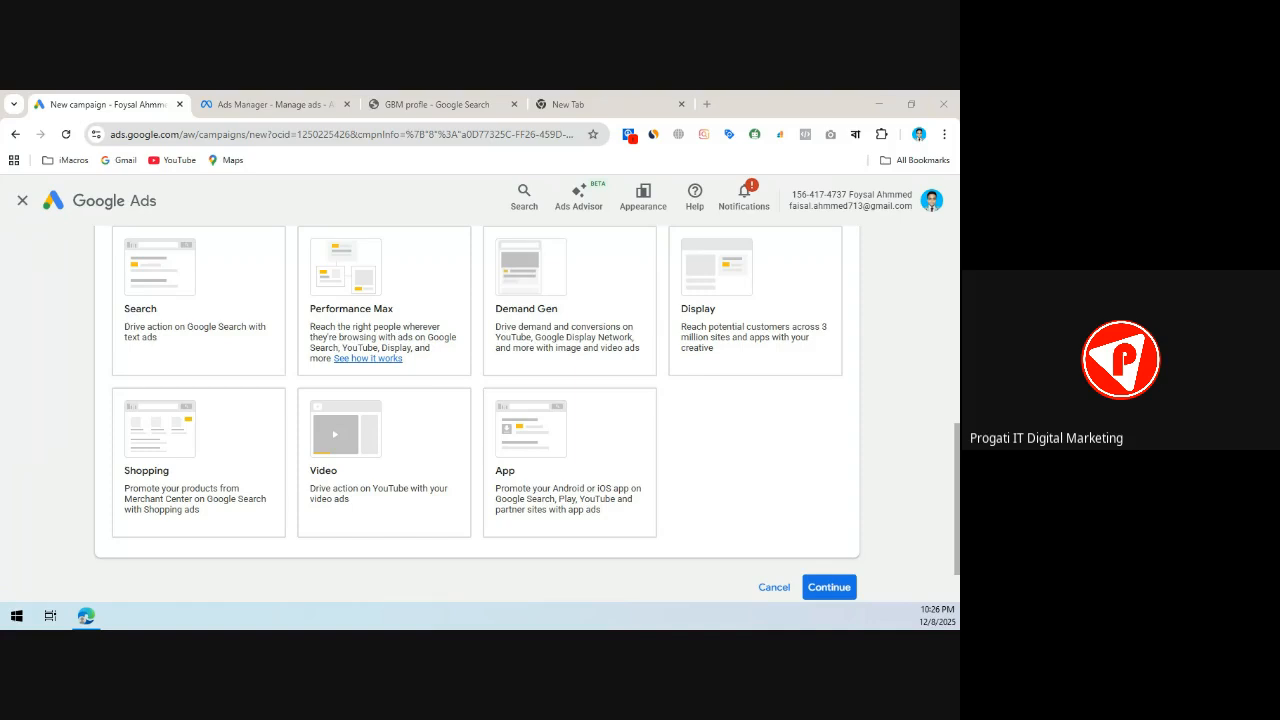
left_click(755, 302)
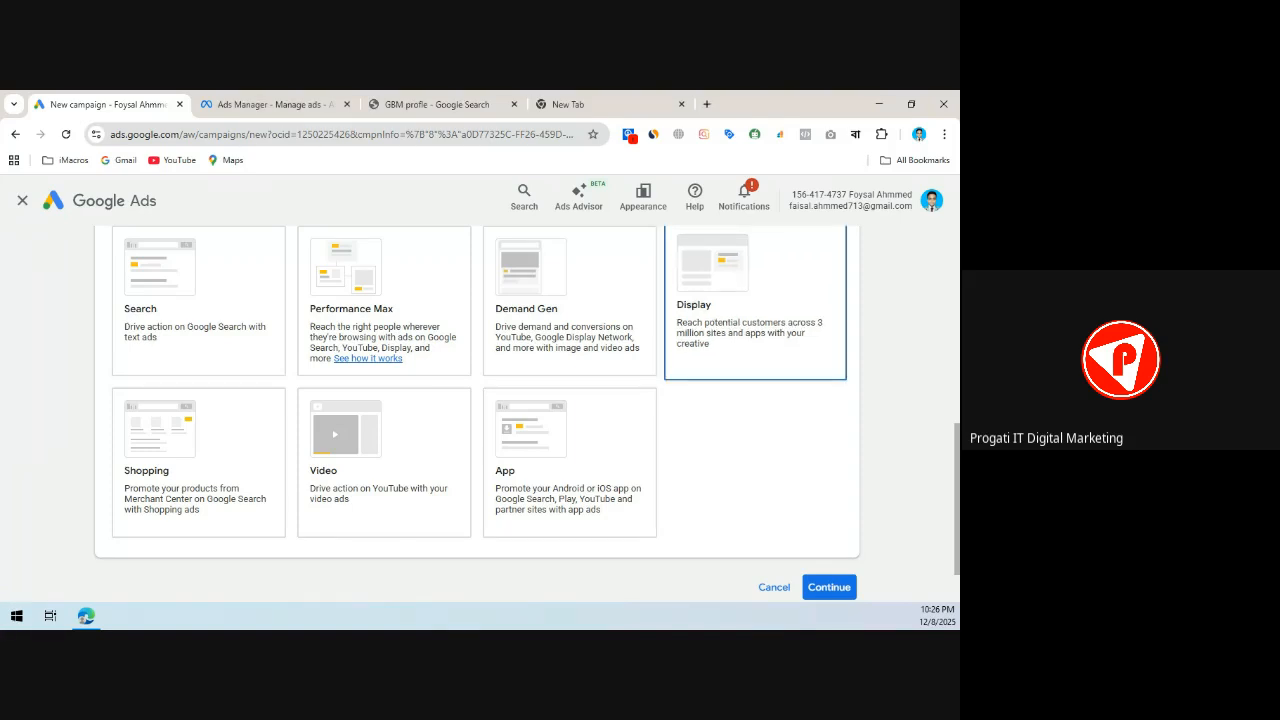
scroll(603, 451, "up", 1)
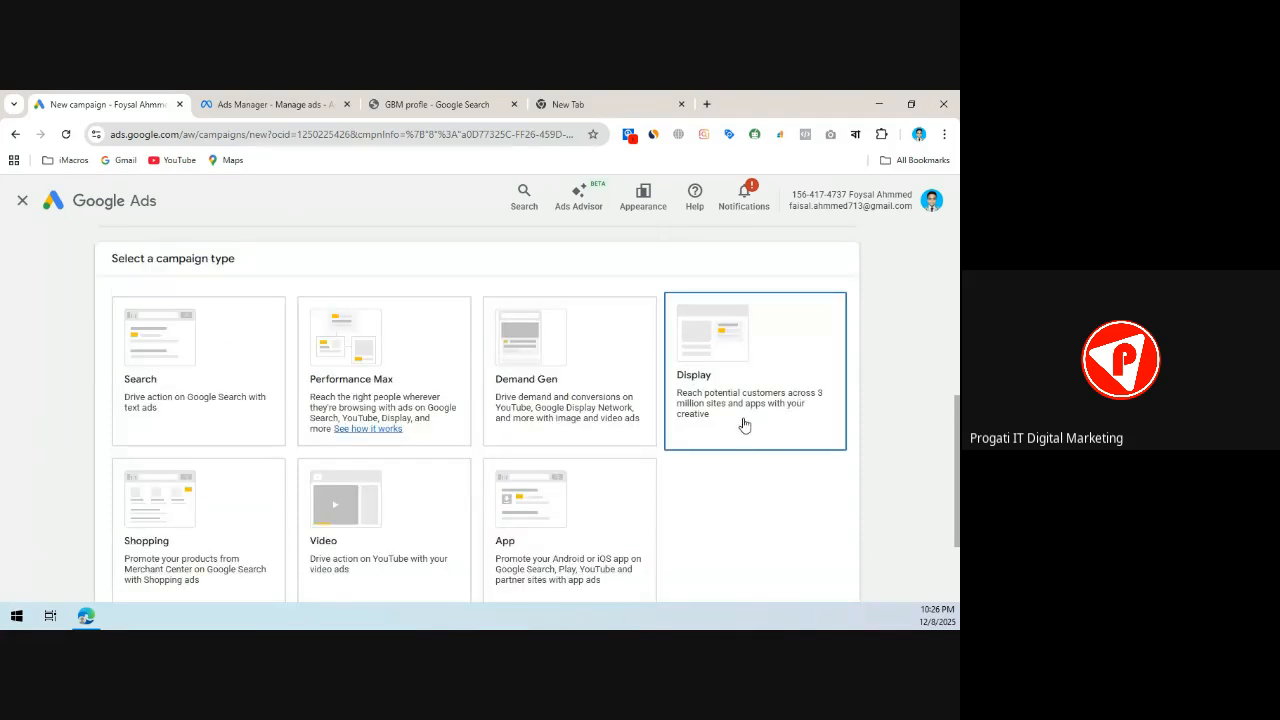
scroll(743, 425, "down", 1)
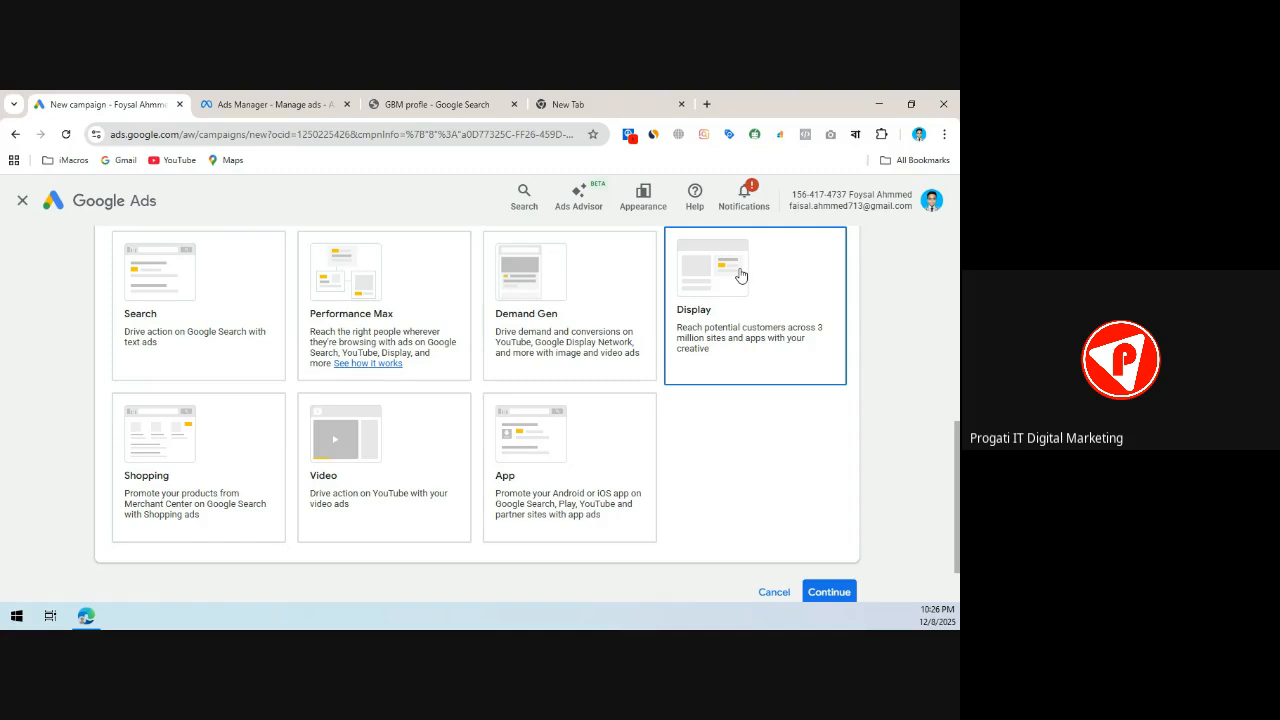
left_click(380, 493)
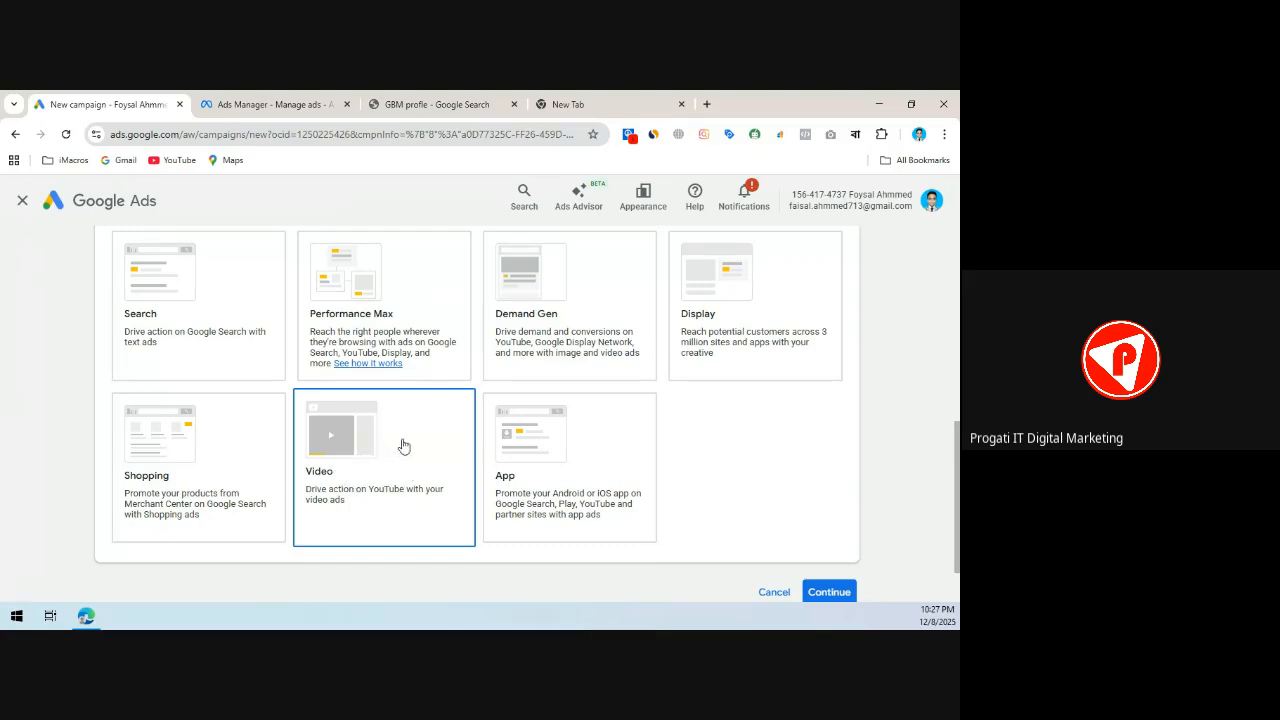
scroll(474, 449, "up", 5)
scroll(538, 412, "down", 1)
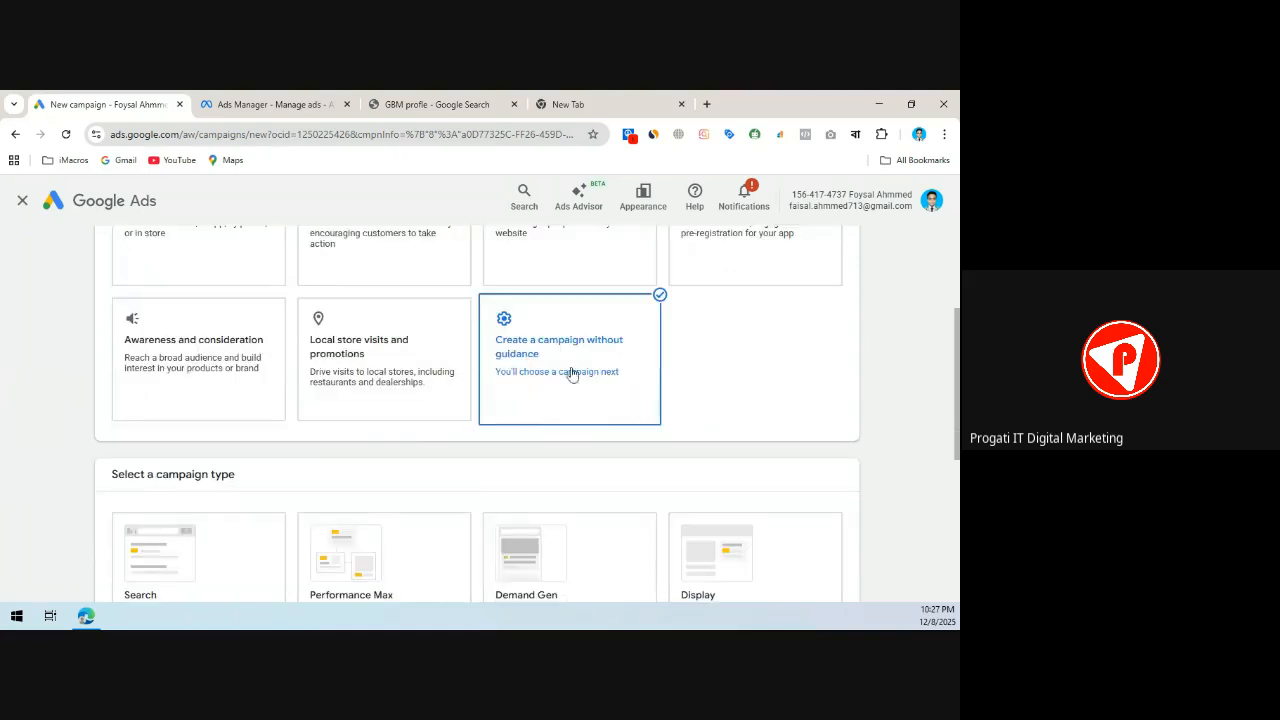
scroll(657, 362, "down", 4)
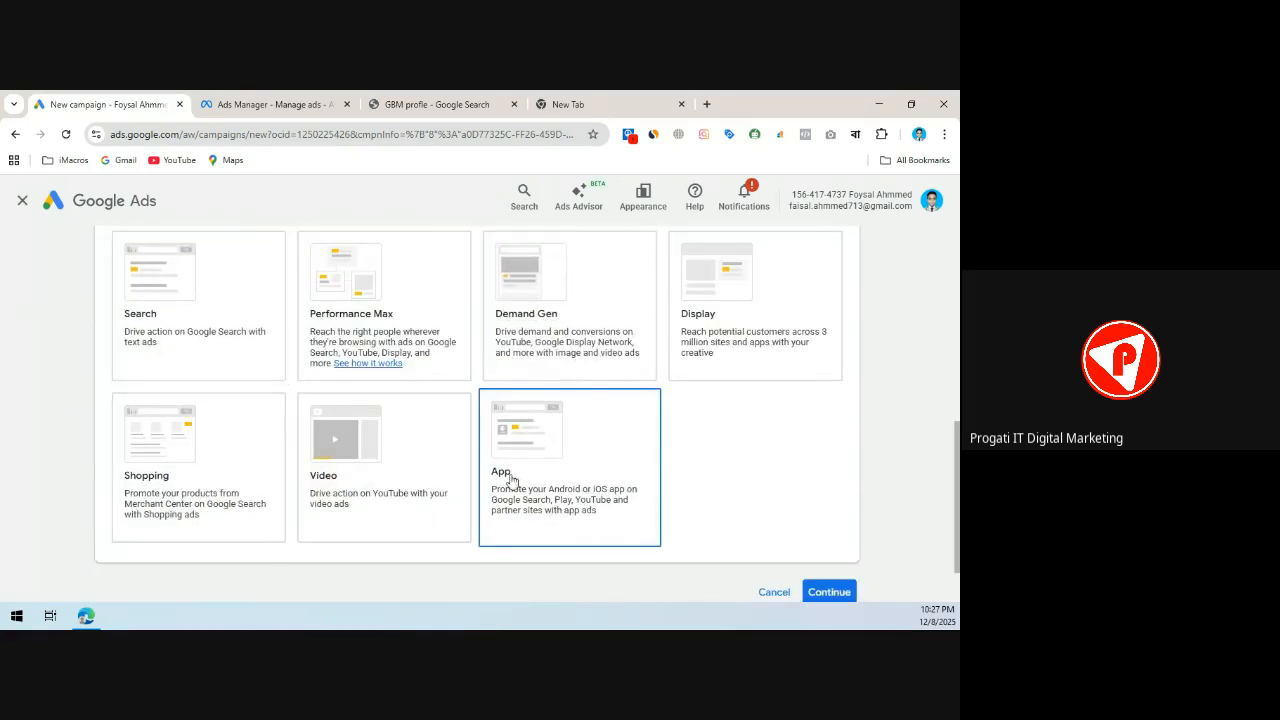
Select the Sales objective and review the conversion goals listed for improving Sales.
scroll(509, 470, "up", 3)
left_click(183, 284)
scroll(131, 383, "down", 4)
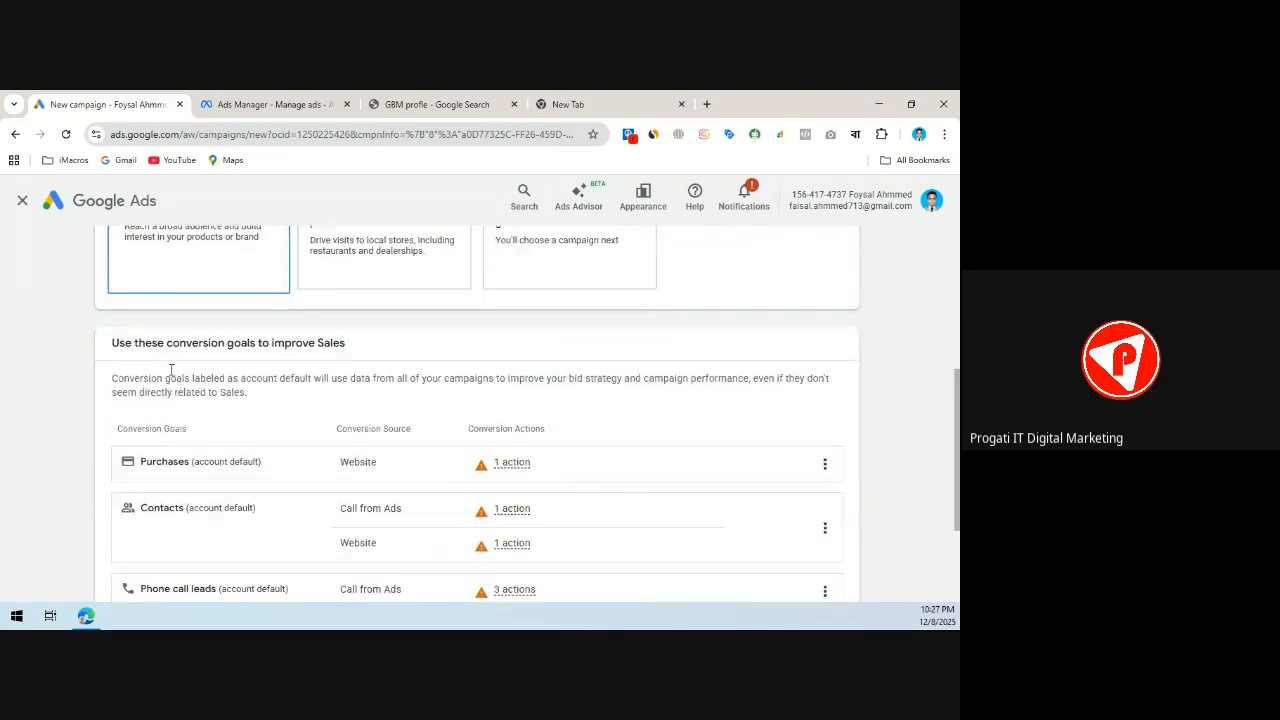
scroll(134, 383, "up", 4)
scroll(283, 341, "down", 2)
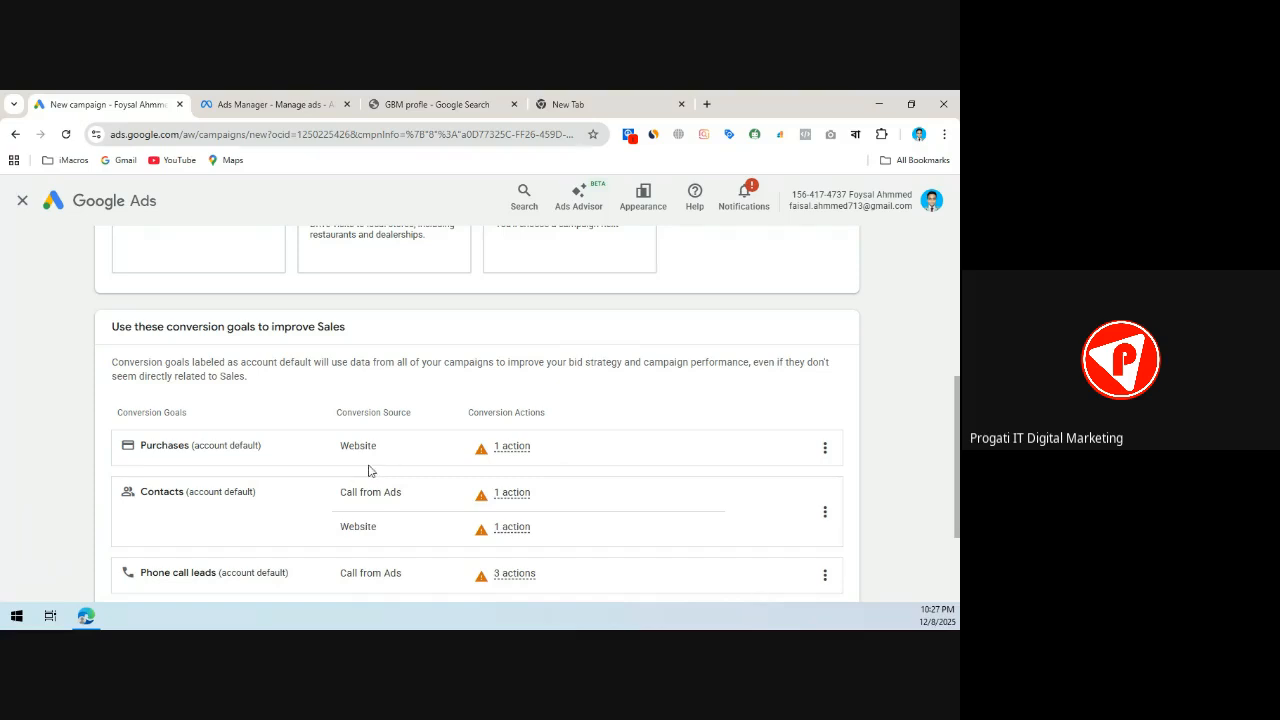
scroll(369, 470, "down", 1)
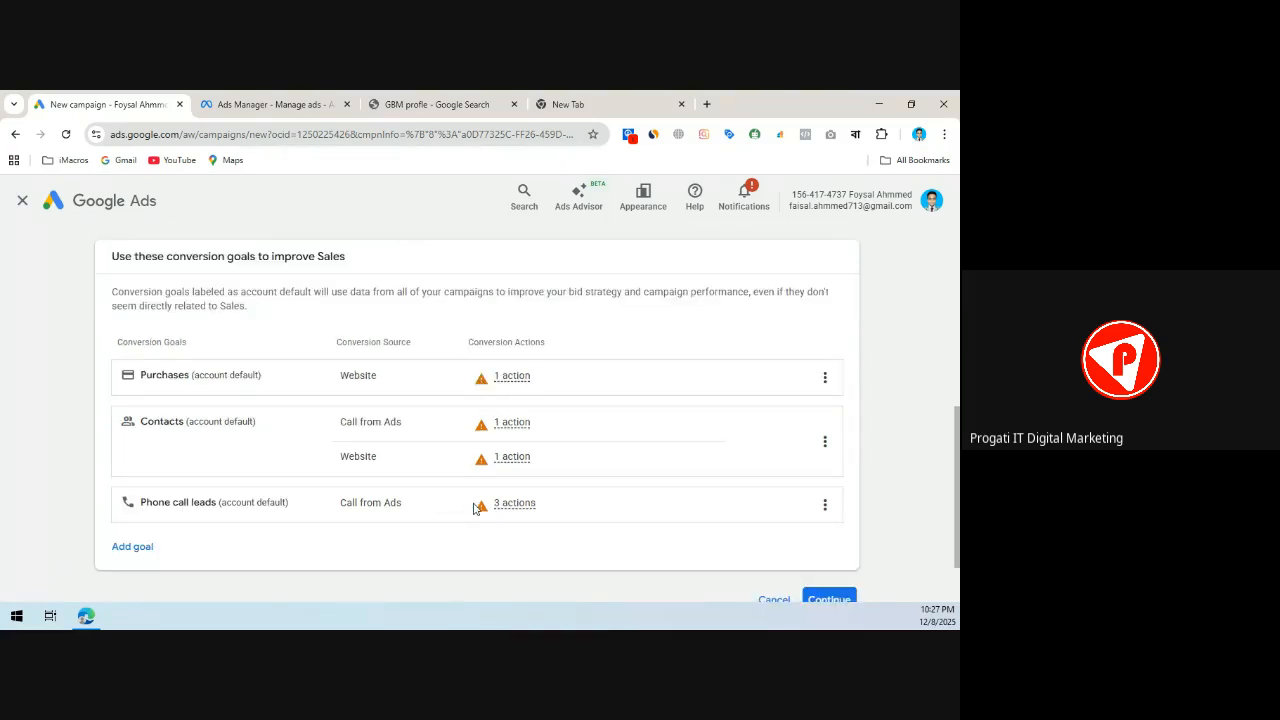
Select the Leads objective and review the conversion goals listed for improving Leads.
scroll(475, 508, "up", 5)
left_click(380, 363)
scroll(371, 366, "down", 5)
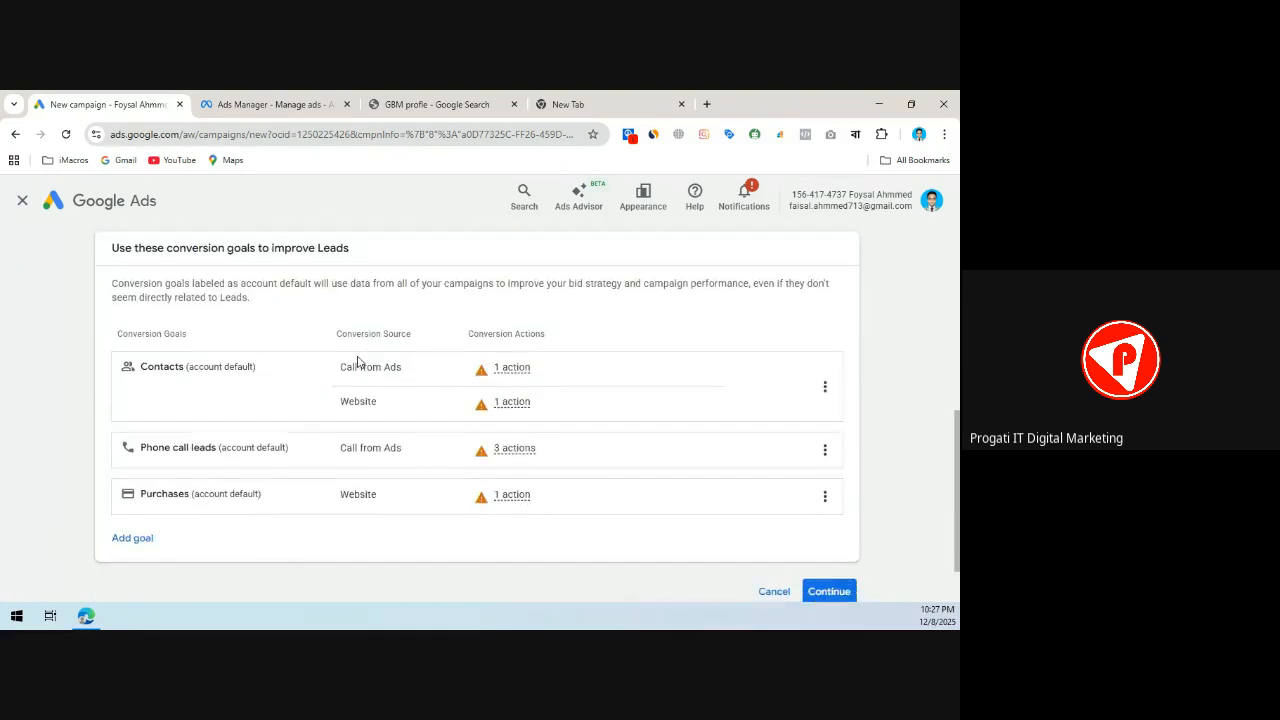
scroll(358, 362, "up", 3)
scroll(403, 331, "down", 1)
scroll(425, 510, "down", 2)
Select the Website traffic objective and review its conversion goals.
scroll(425, 510, "up", 3)
left_click(578, 287)
scroll(487, 388, "down", 3)
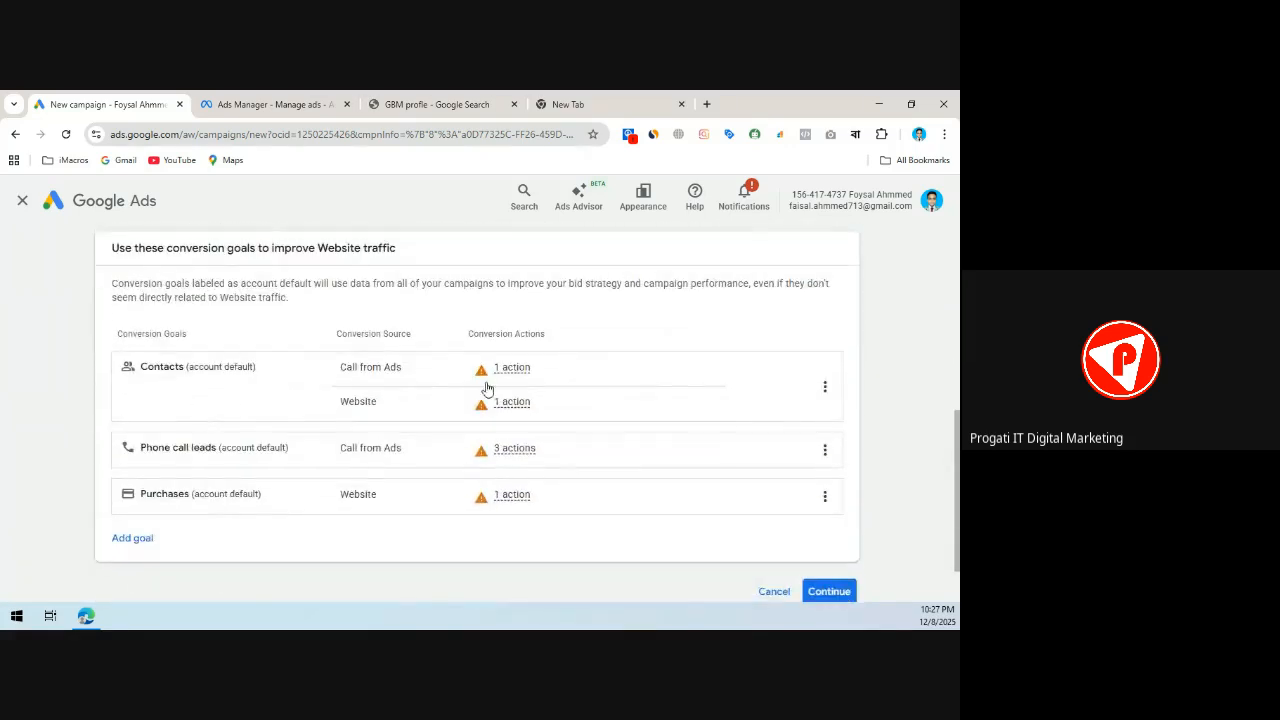
Select the App promotion objective and view the campaign type it offers.
scroll(506, 371, "up", 3)
left_click(729, 366)
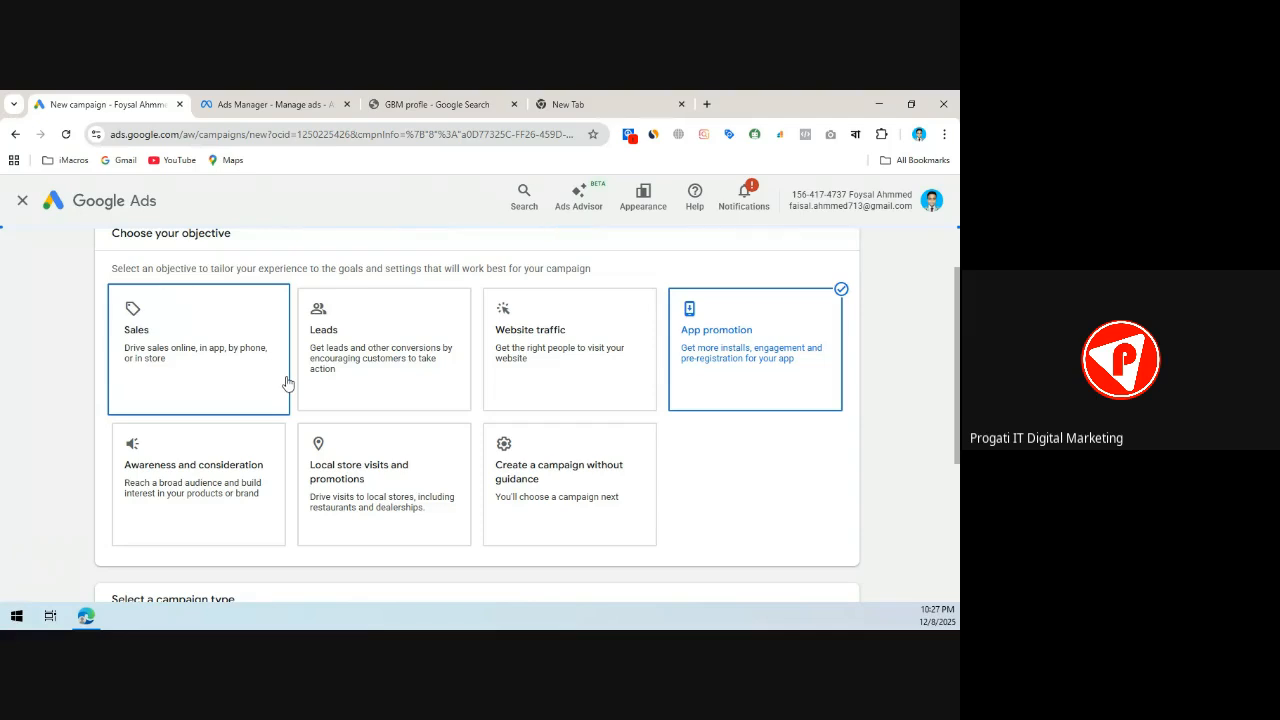
scroll(287, 383, "down", 4)
scroll(194, 463, "up", 1)
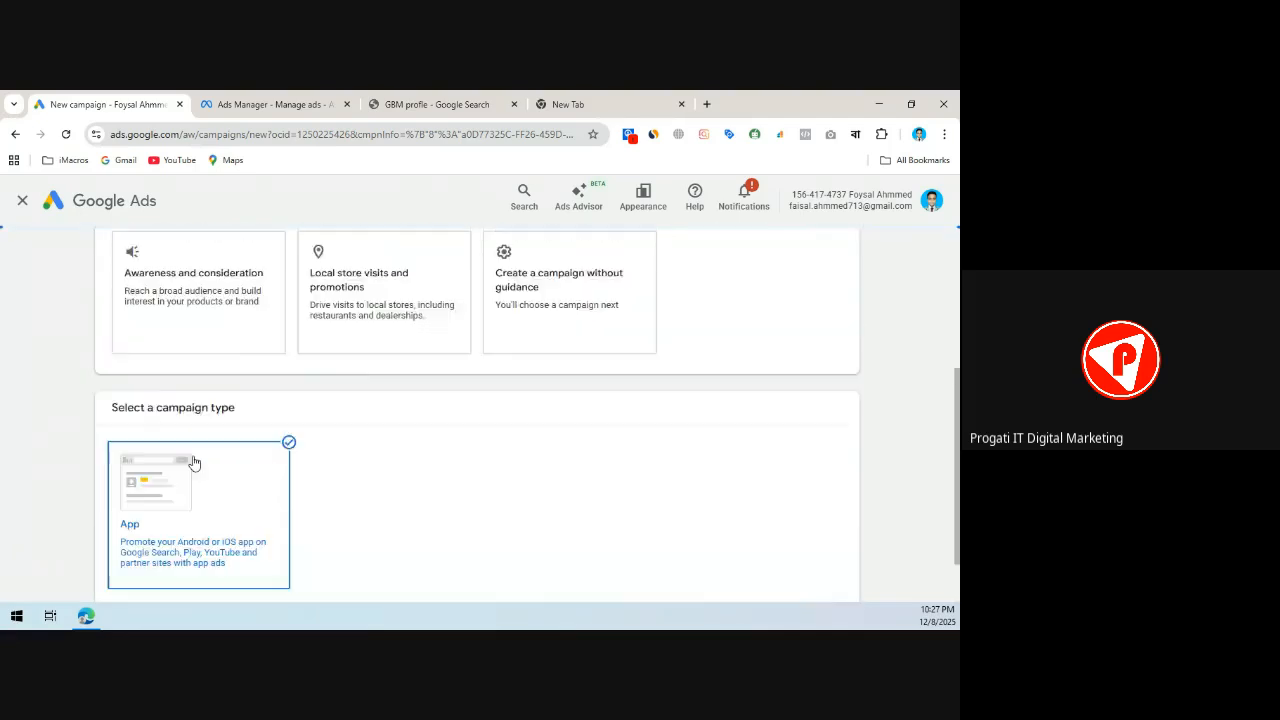
Select the Awareness and consideration objective and view its goal options: Reach, Video views, and YouTube subscriptions and engagements.
scroll(194, 463, "up", 3)
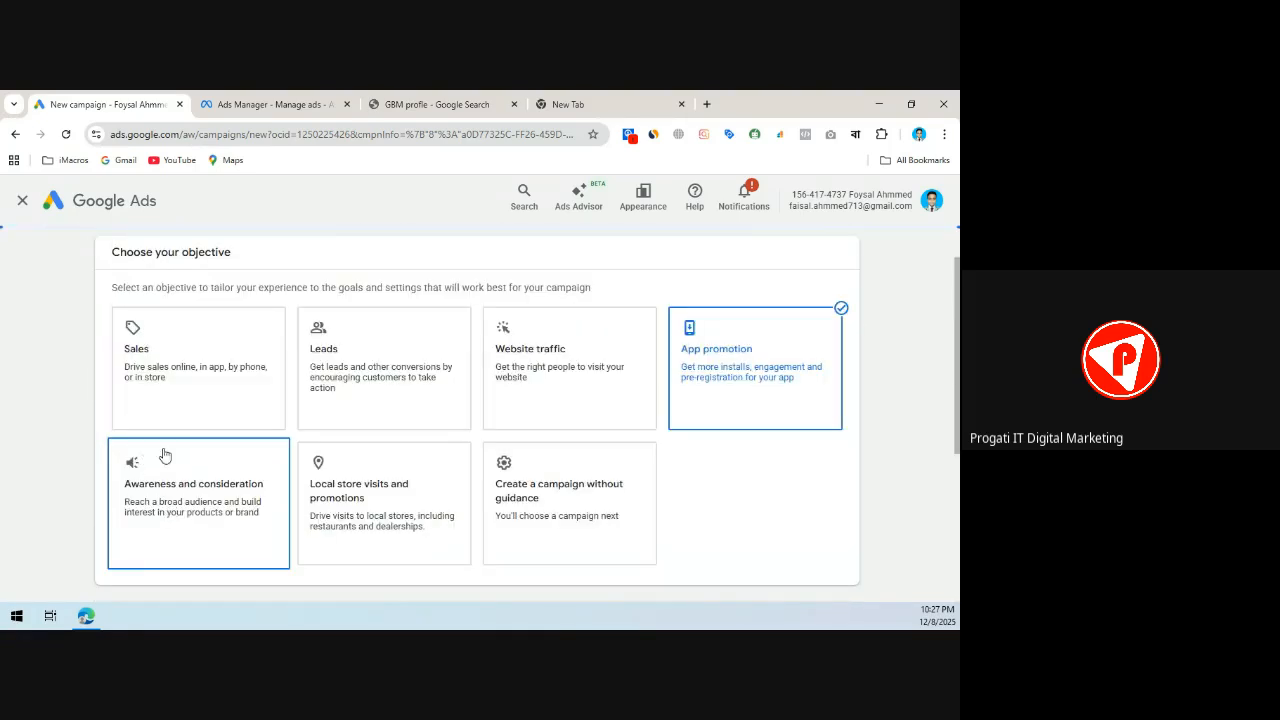
left_click(165, 456)
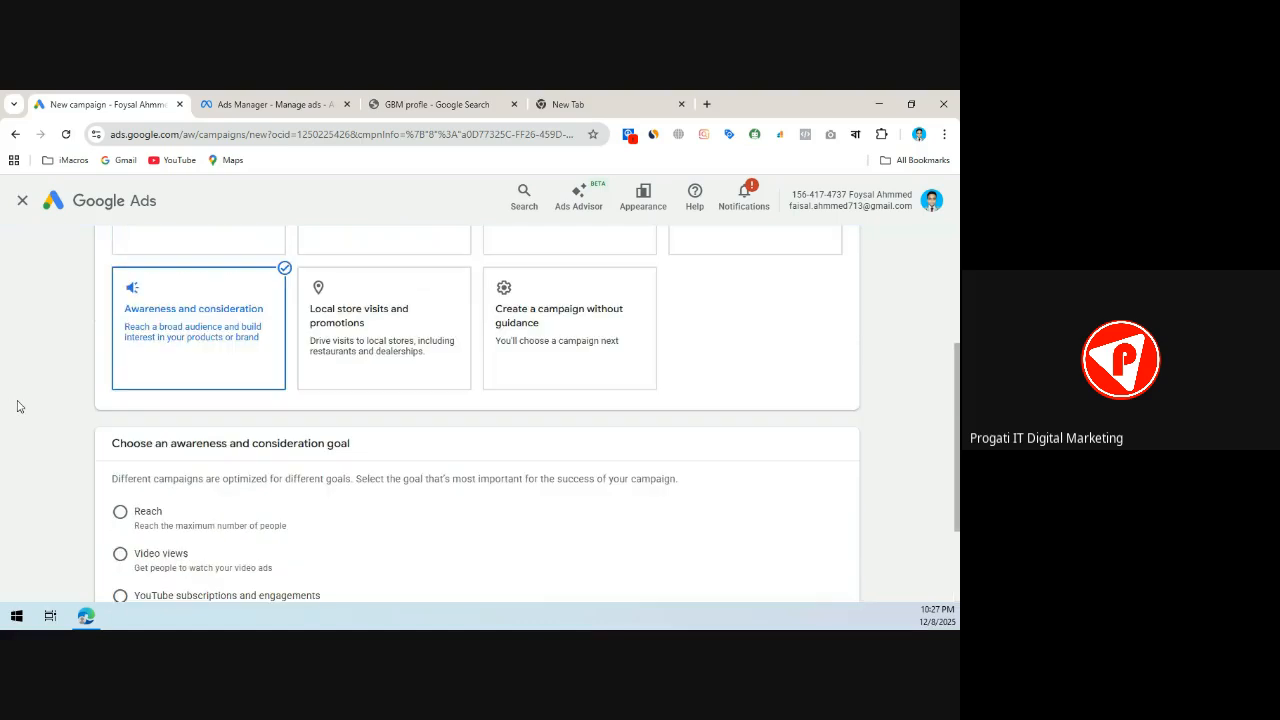
scroll(185, 552, "down", 1)
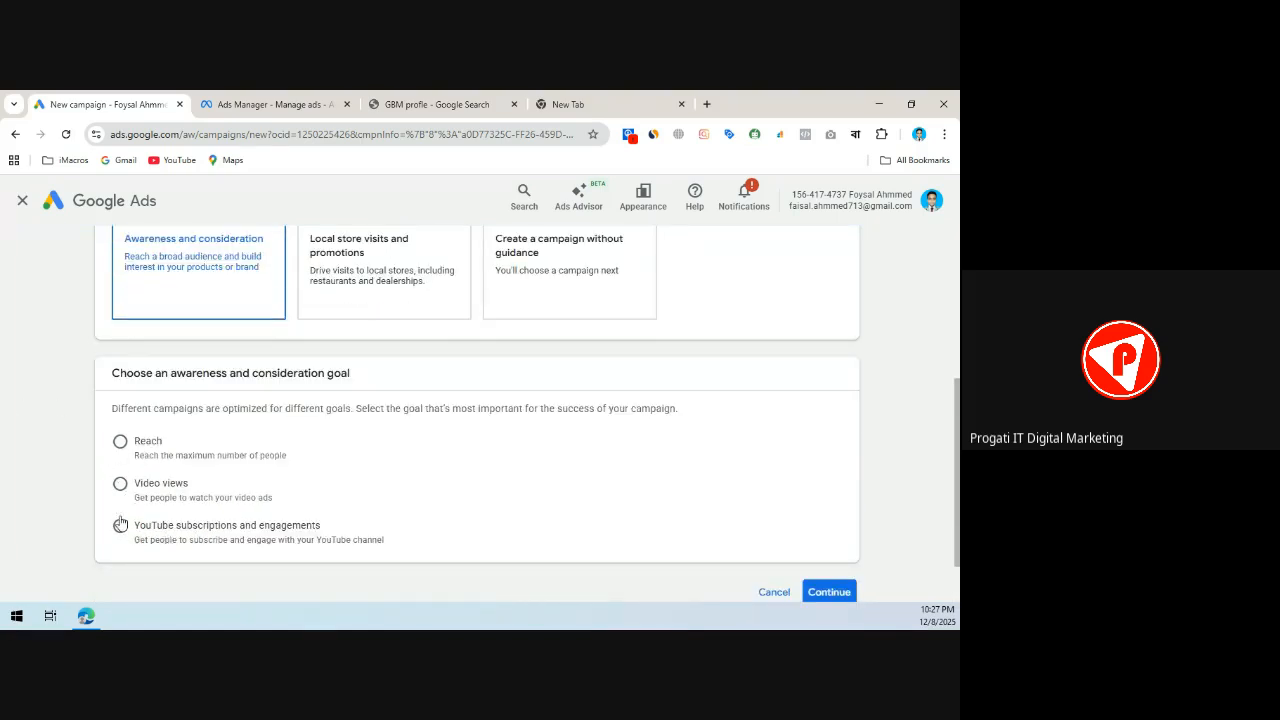
Choose Create a campaign without guidance as the objective and Search as the campaign type.
scroll(146, 429, "up", 2)
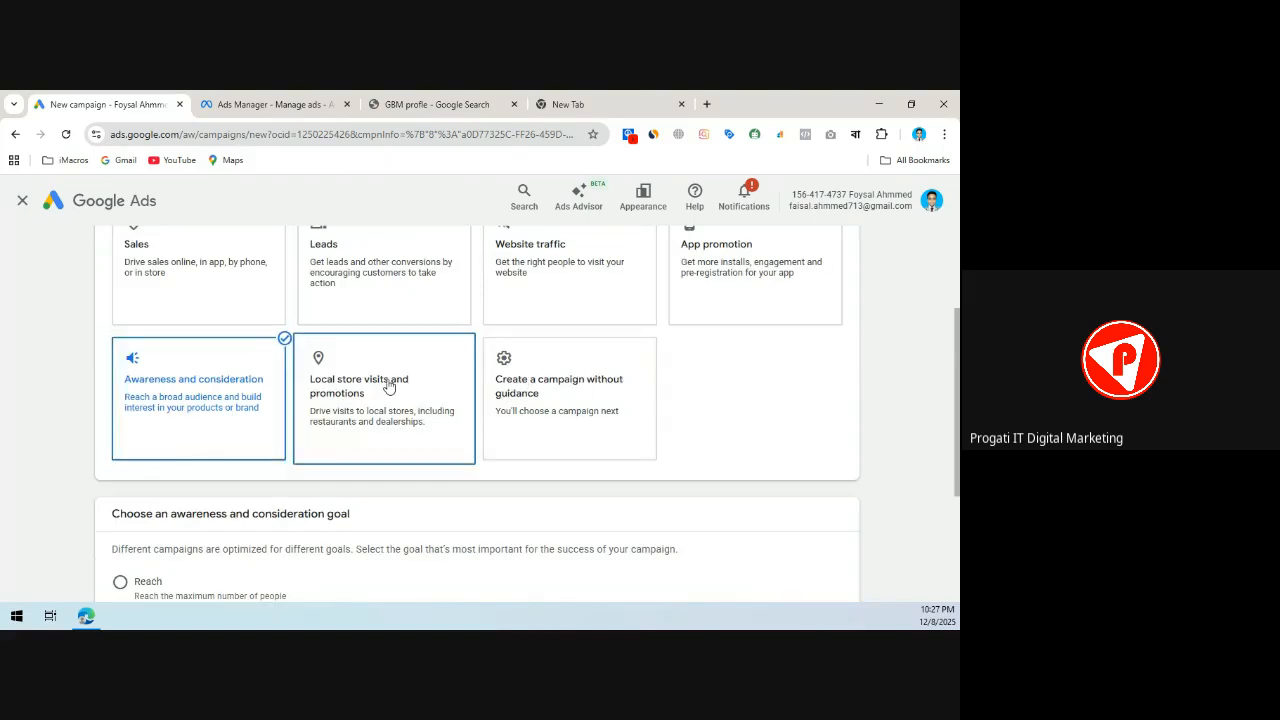
scroll(491, 337, "down", 1)
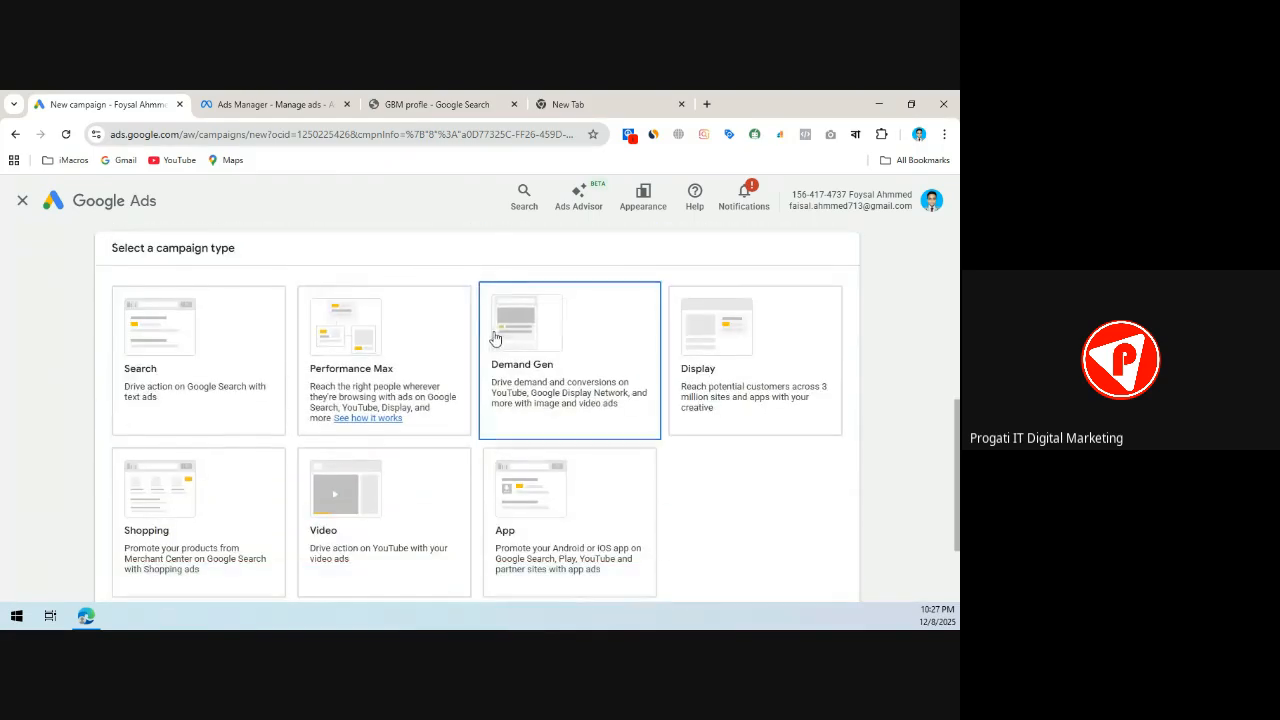
scroll(649, 360, "up", 2)
scroll(600, 365, "down", 2)
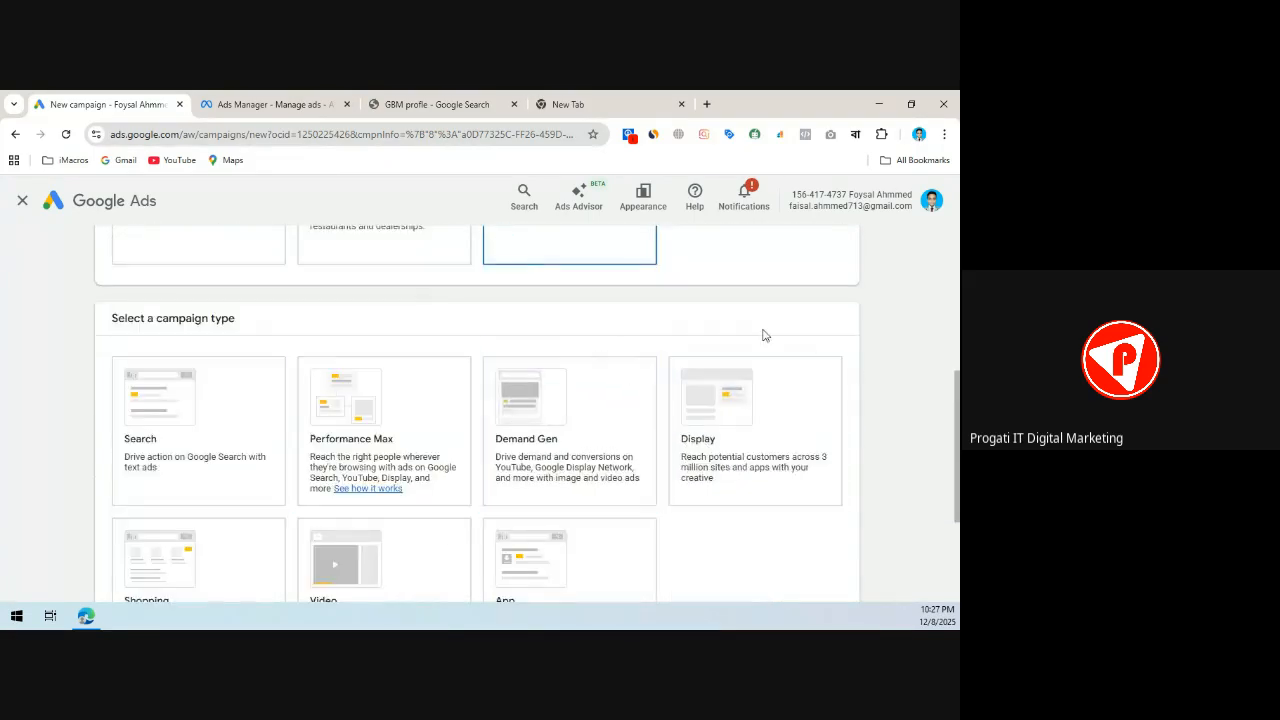
left_click(155, 426)
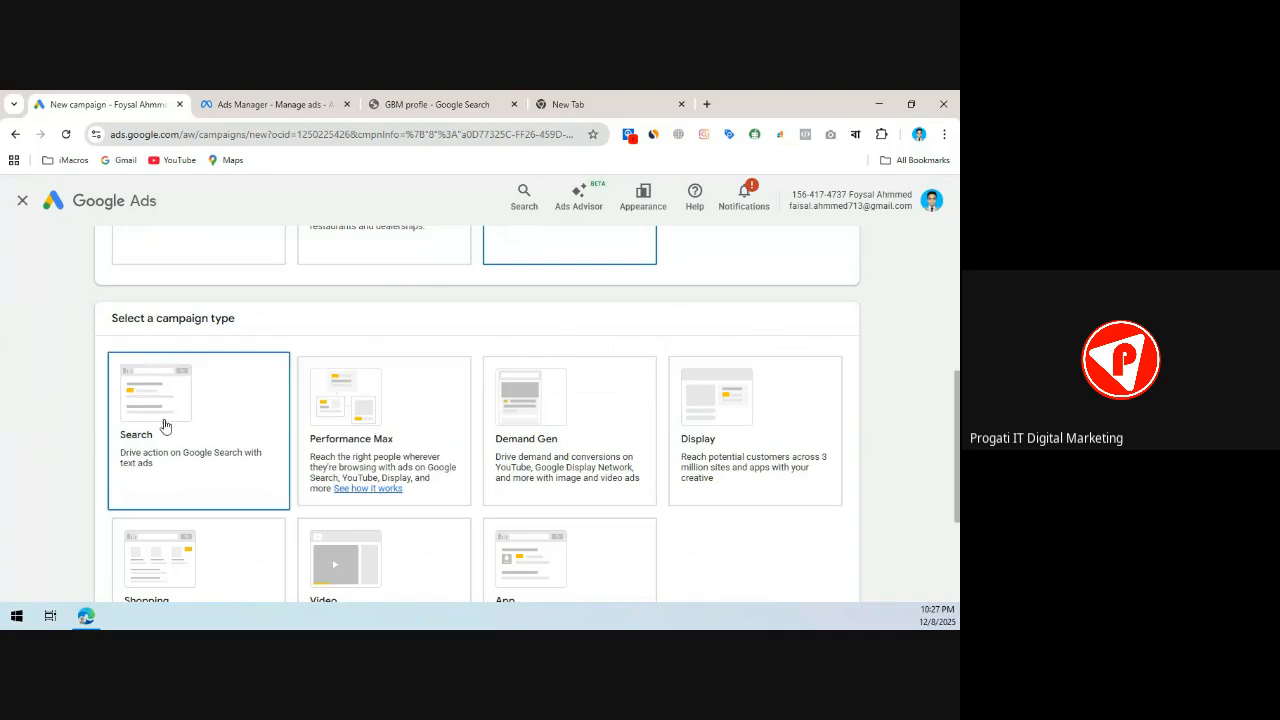
scroll(165, 425, "down", 4)
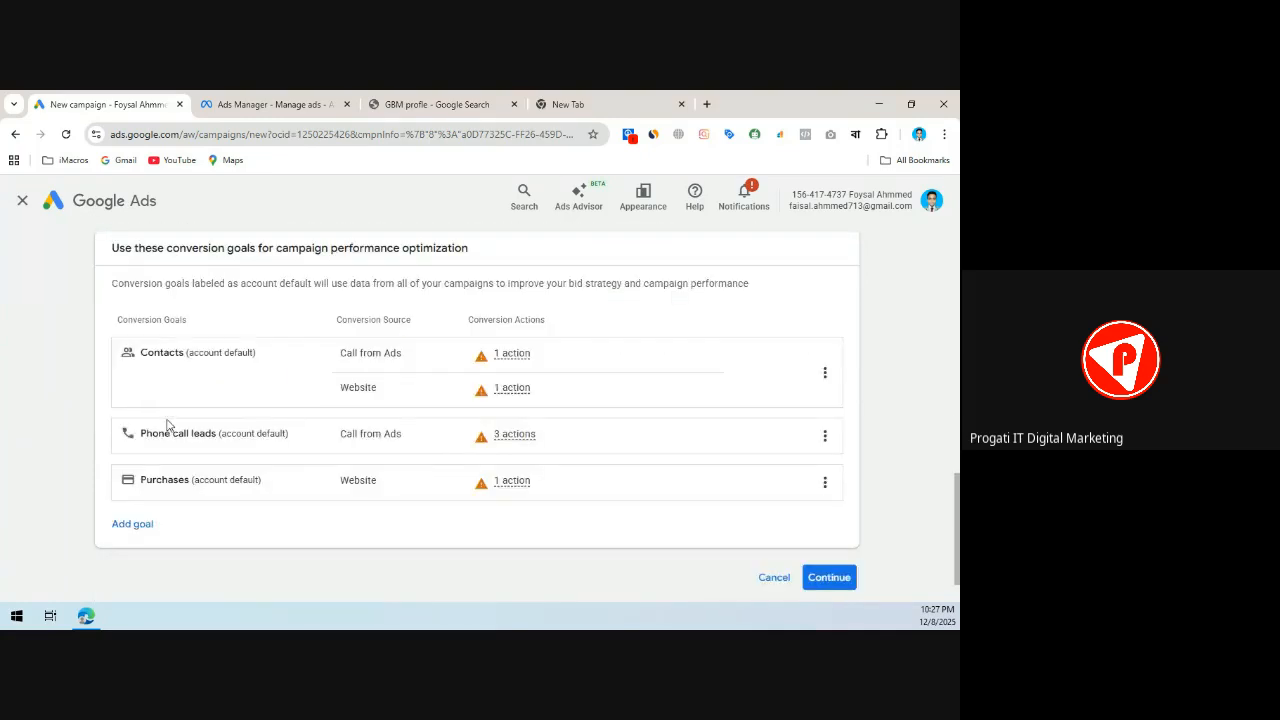
scroll(167, 425, "up", 4)
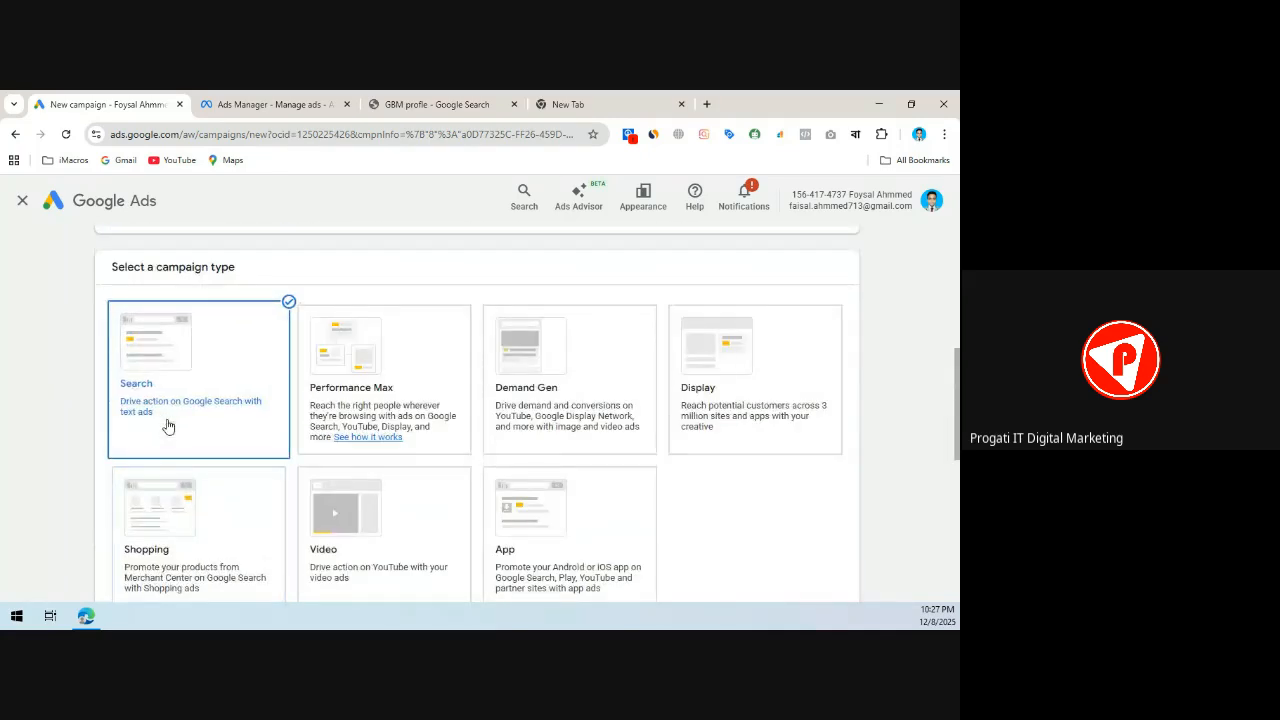
scroll(200, 420, "up", 3)
scroll(223, 437, "down", 3)
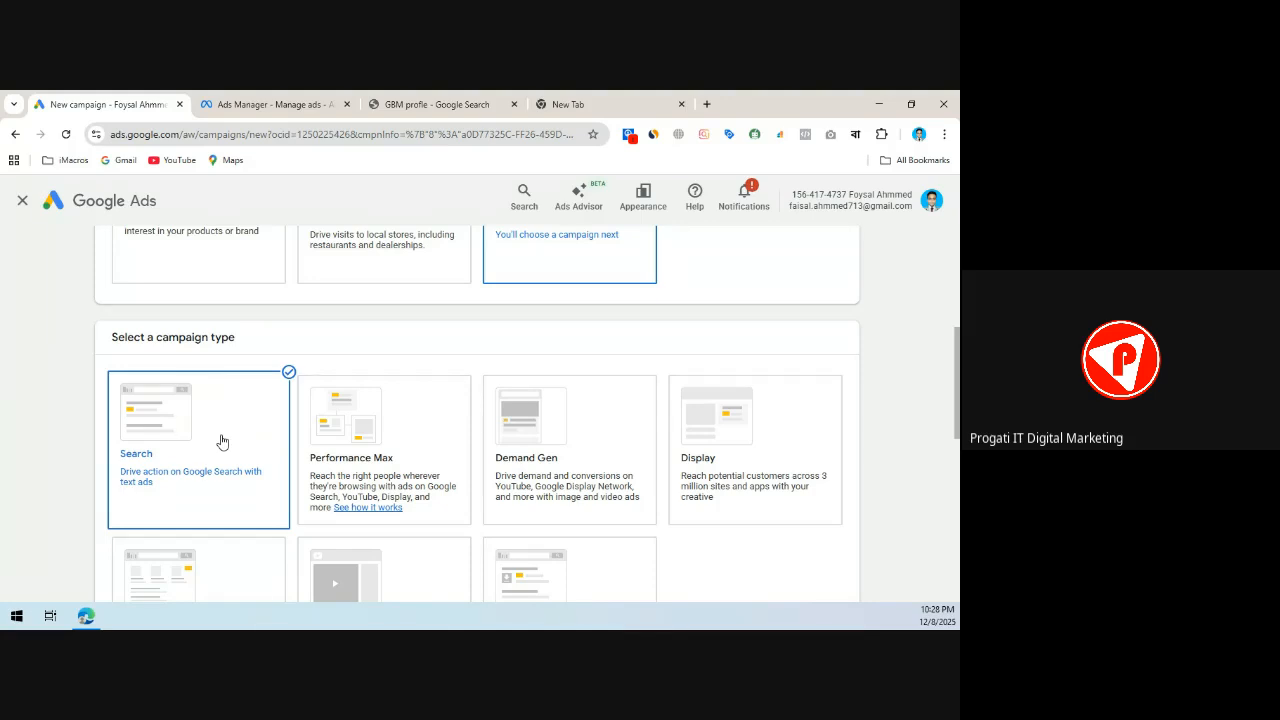
Remove the Contacts and Purchases goals from the campaign's conversion goals.
scroll(323, 451, "down", 4)
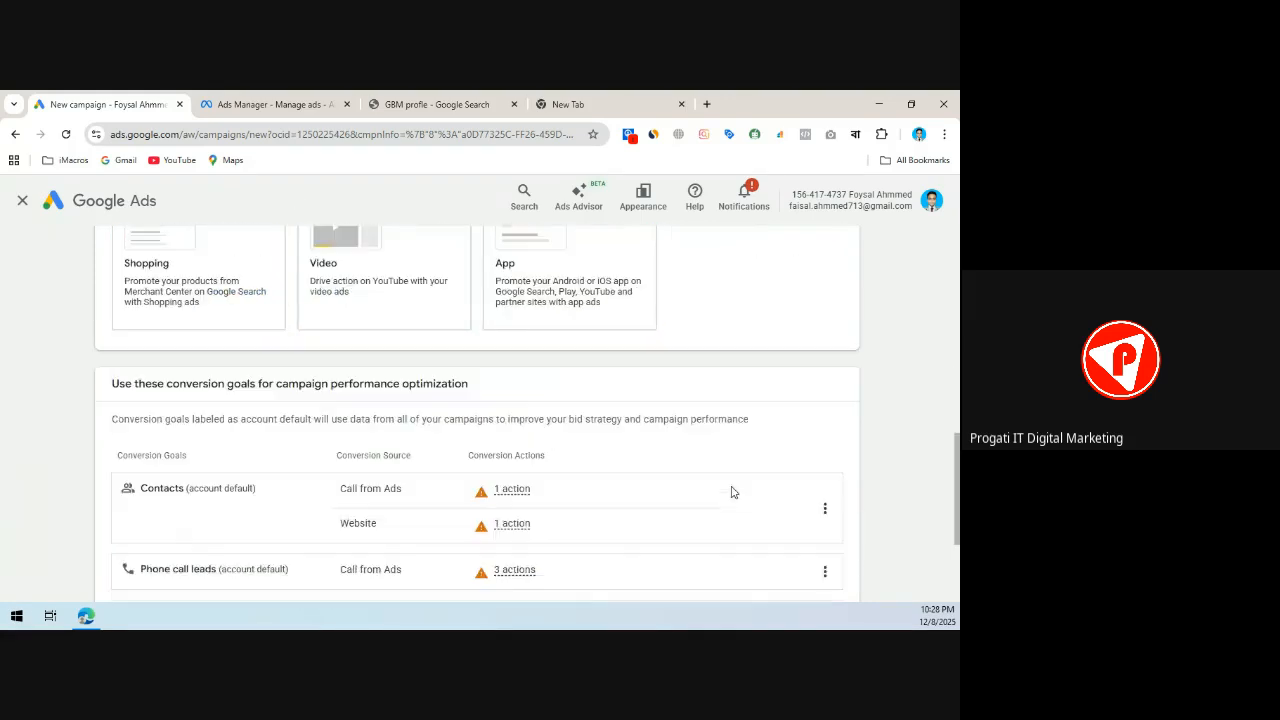
scroll(606, 544, "down", 1)
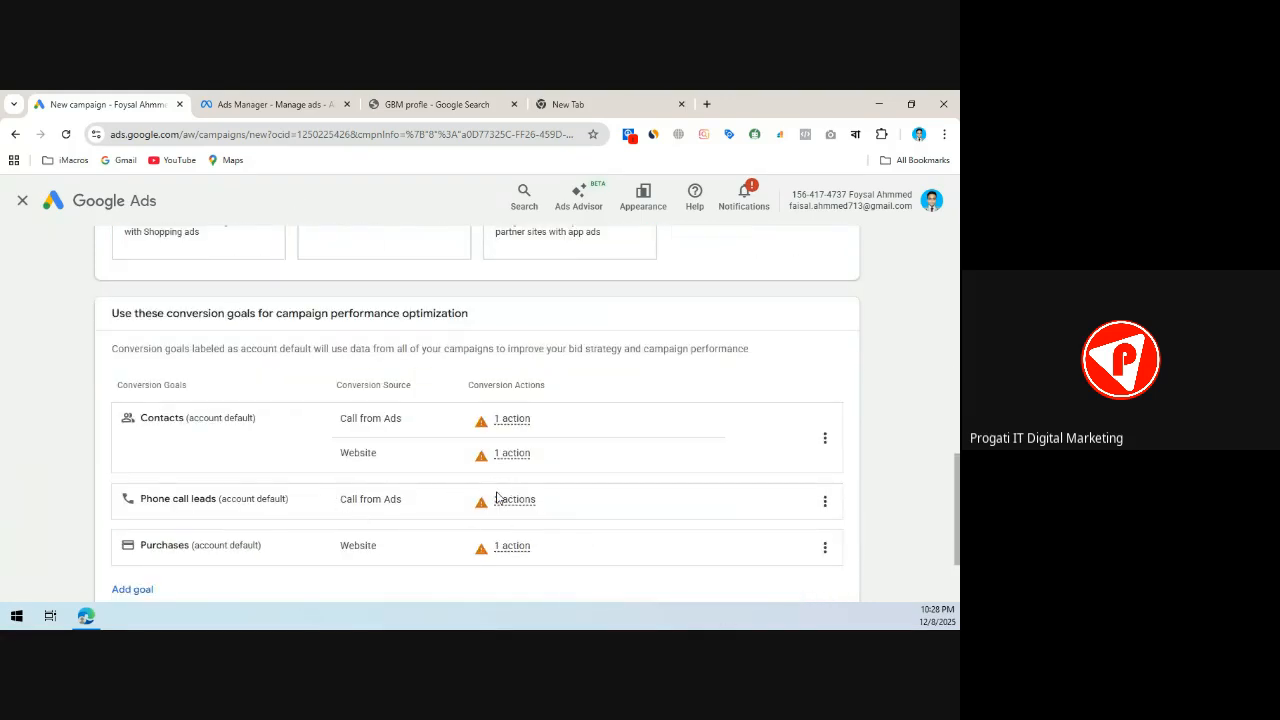
scroll(257, 437, "down", 1)
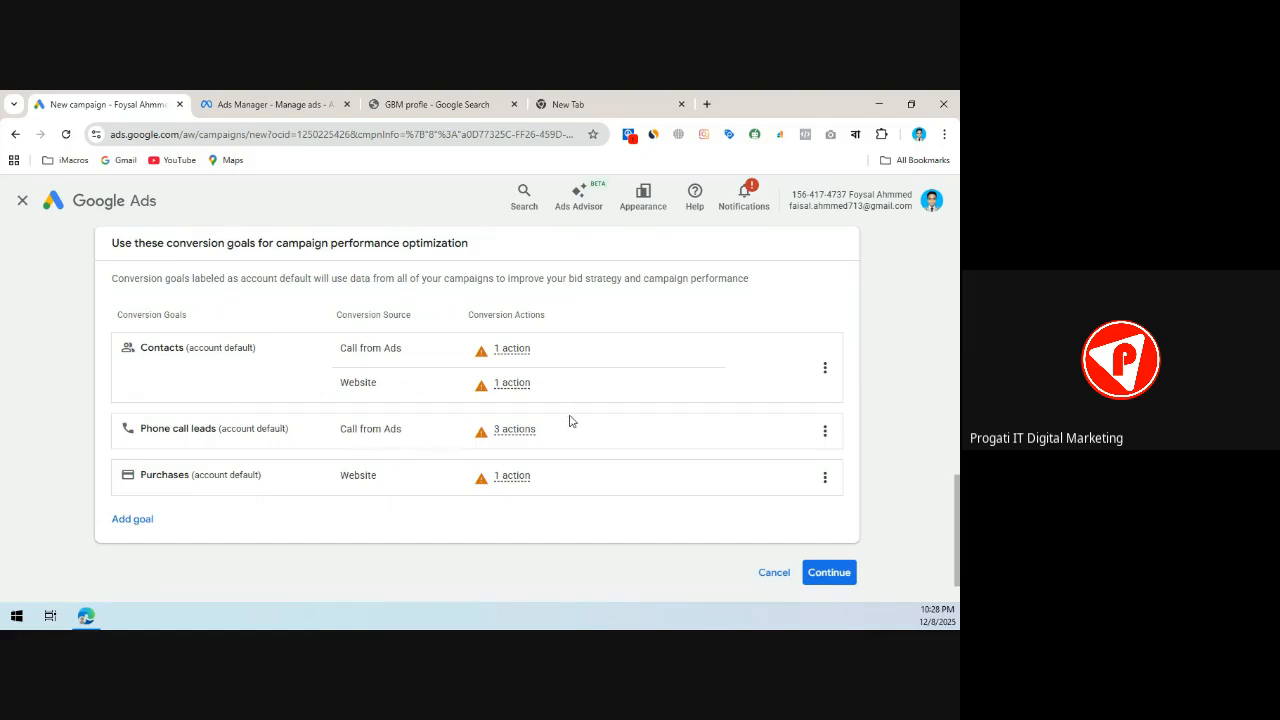
left_click(829, 371)
left_click(860, 416)
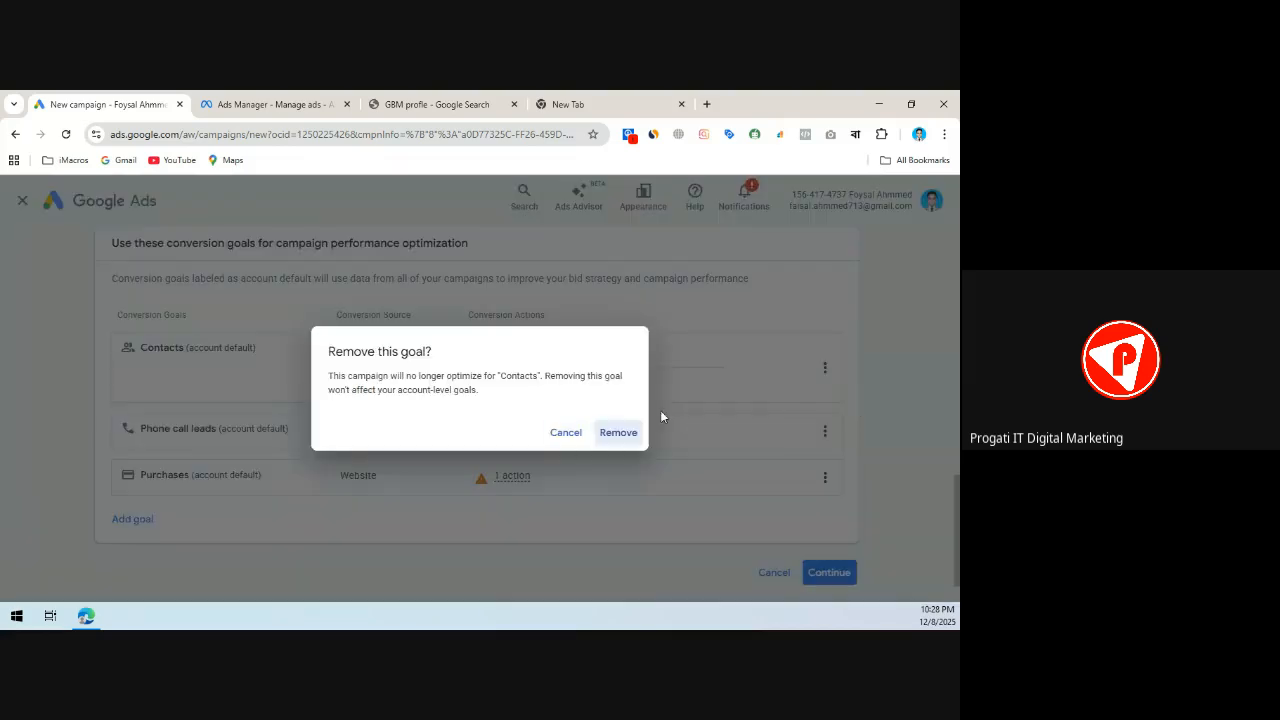
left_click(618, 433)
left_click(825, 426)
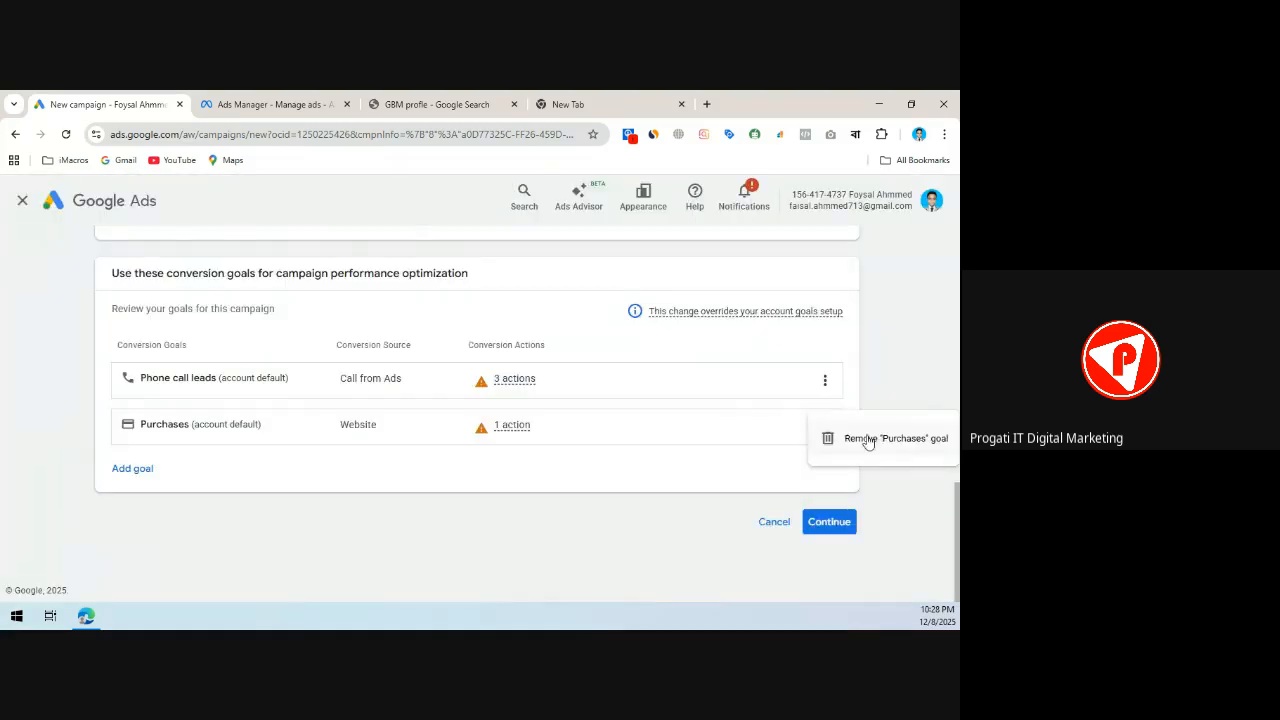
left_click(872, 440)
left_click(618, 433)
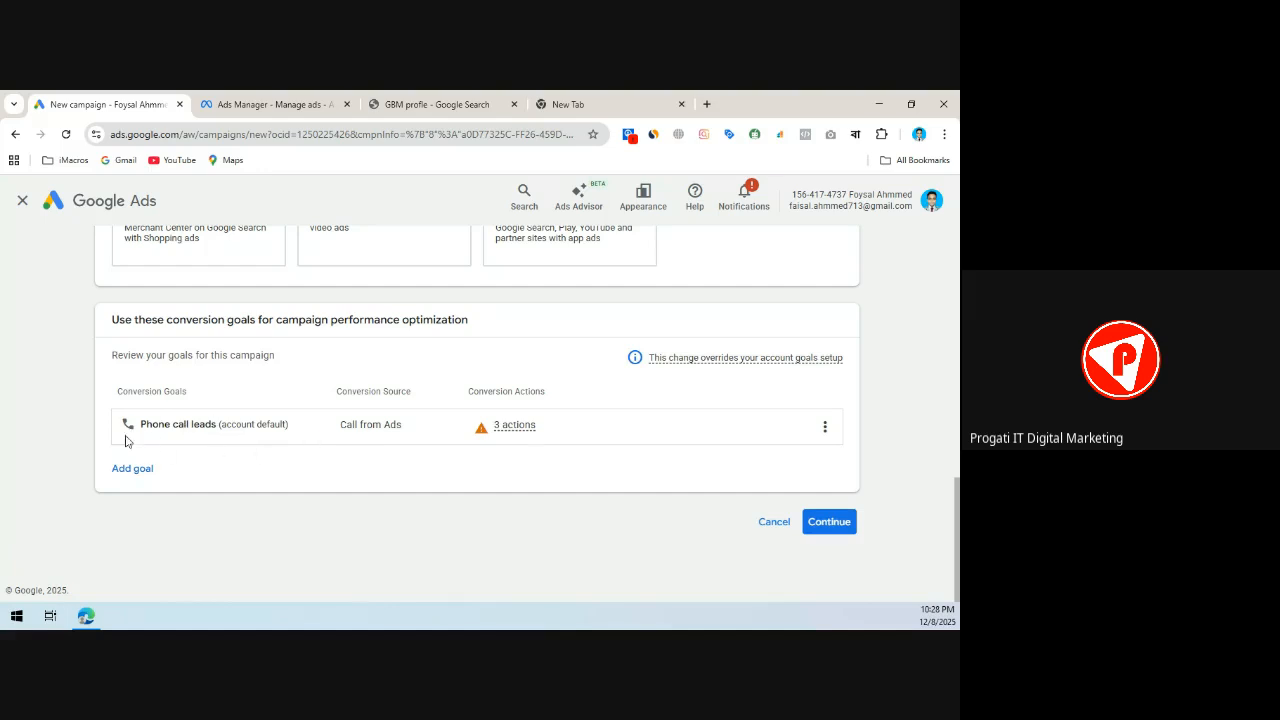
View the additional goals that can be added and the inactive conversion actions under Phone call leads.
left_click(139, 467)
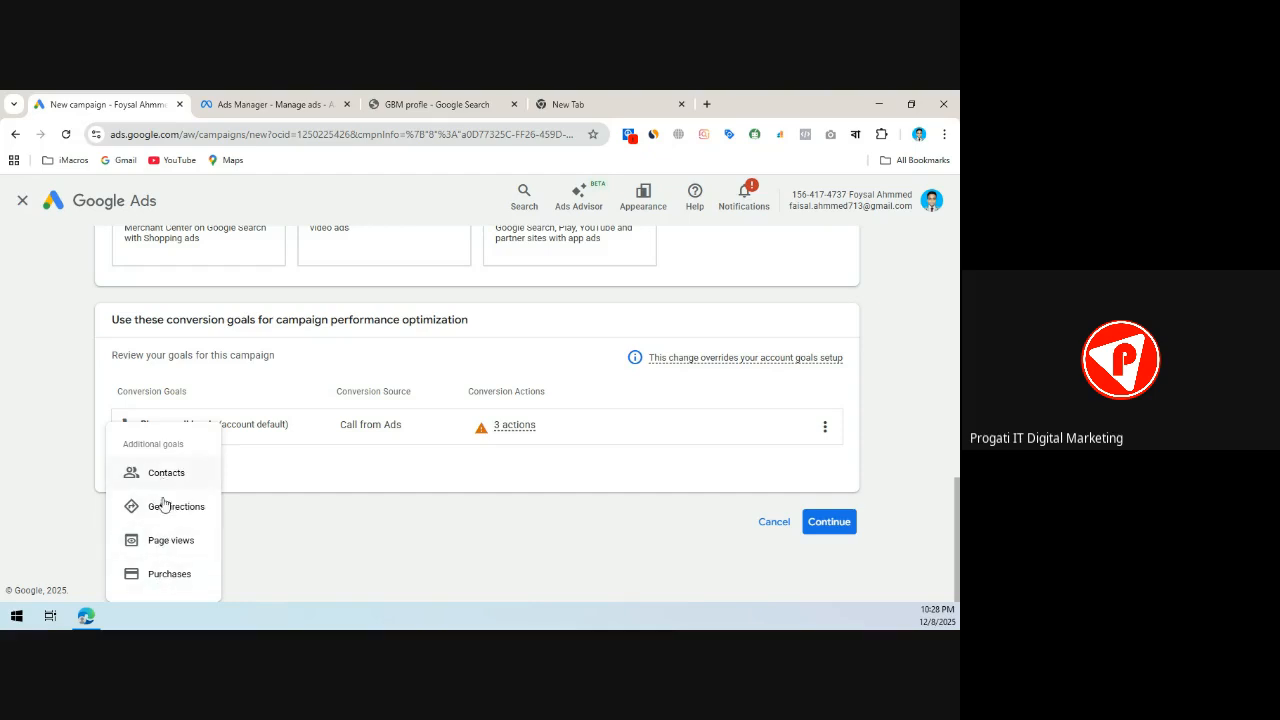
left_click(293, 527)
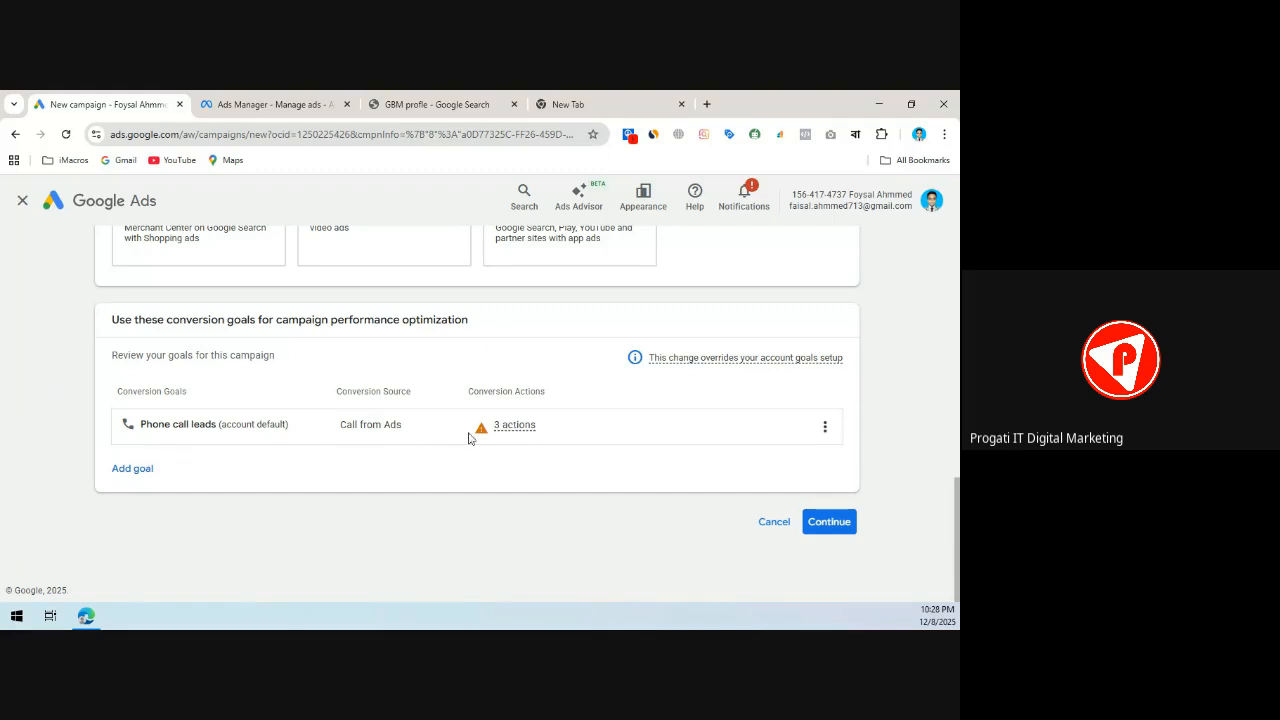
mouse_move(509, 437)
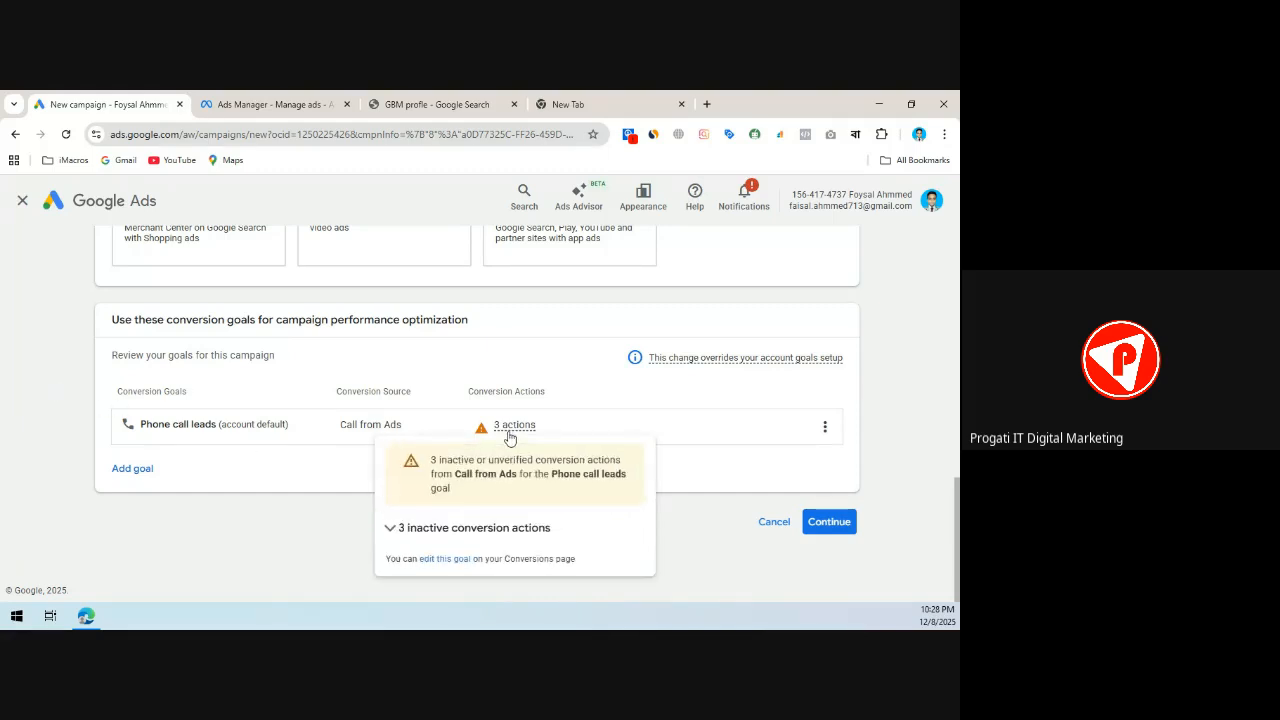
left_click(391, 527)
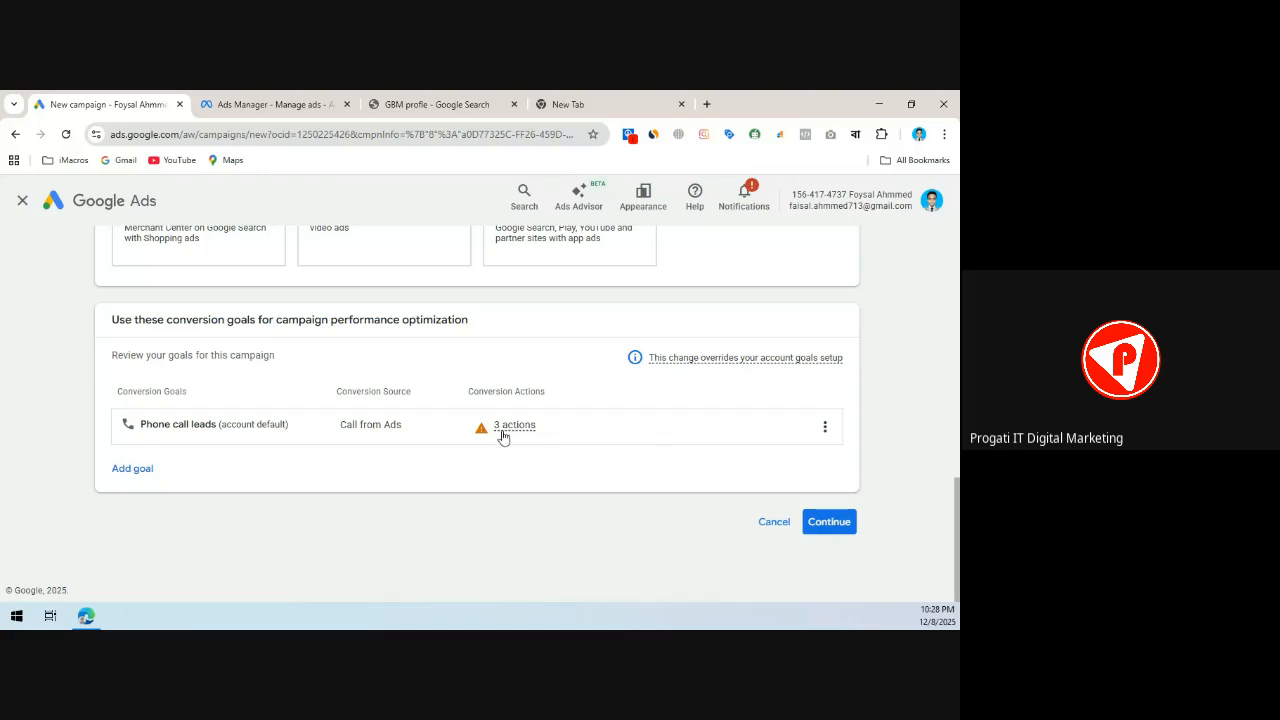
mouse_move(515, 428)
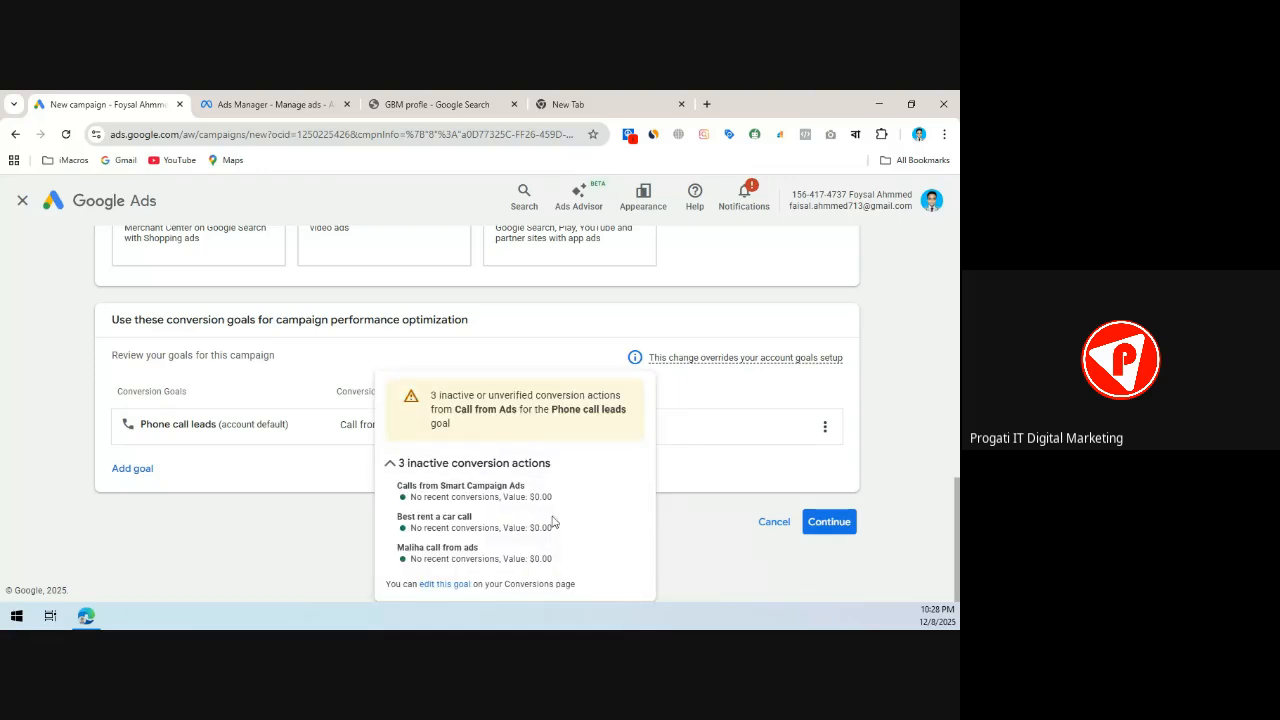
left_click(401, 468)
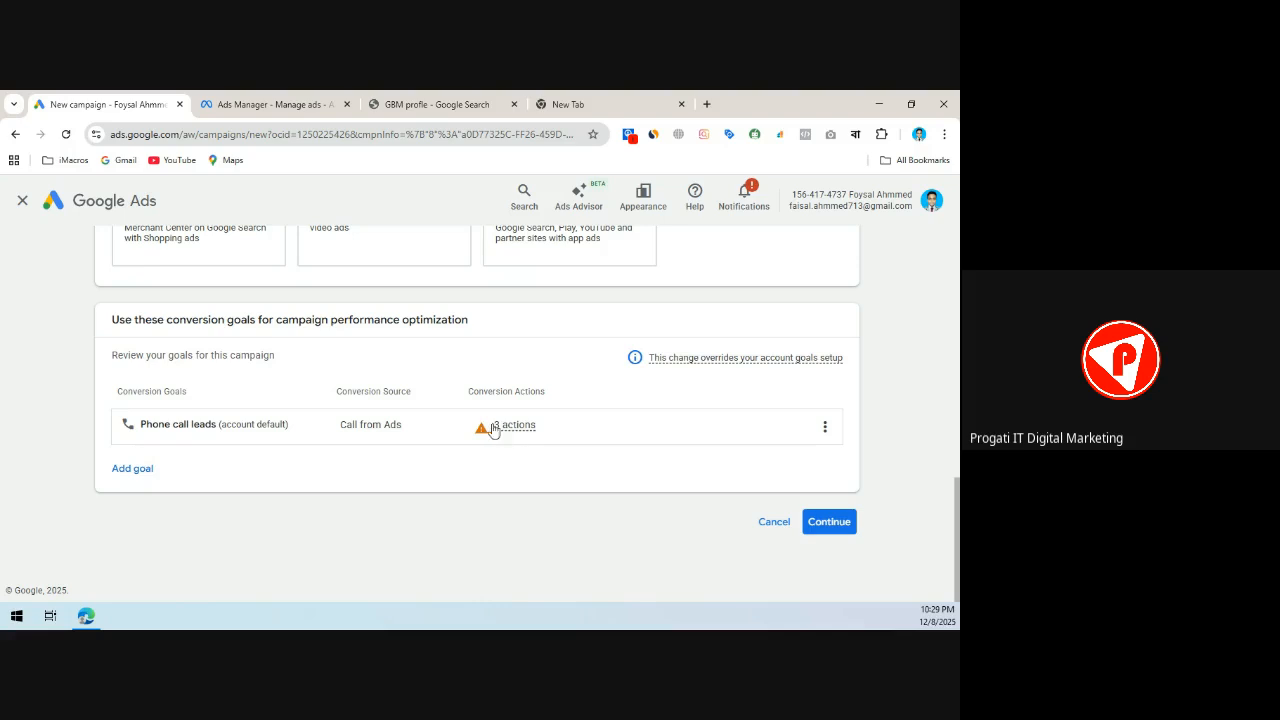
scroll(491, 430, "up", 1)
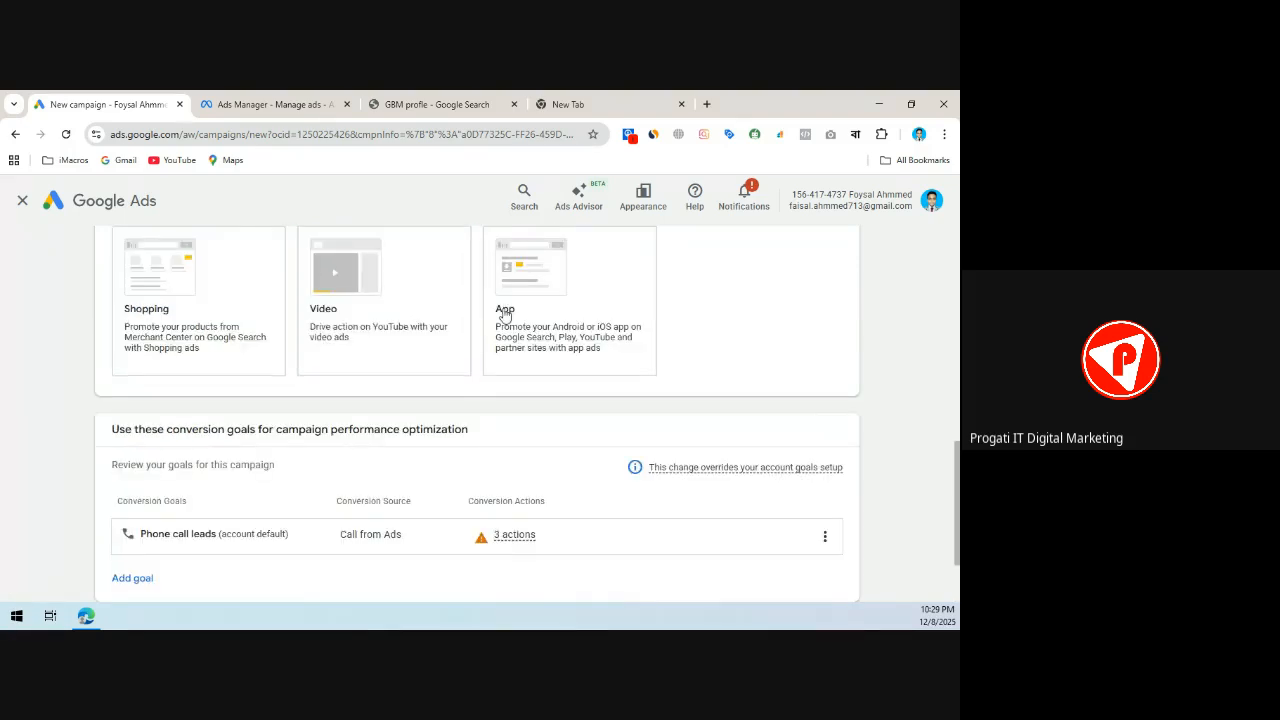
scroll(918, 400, "down", 1)
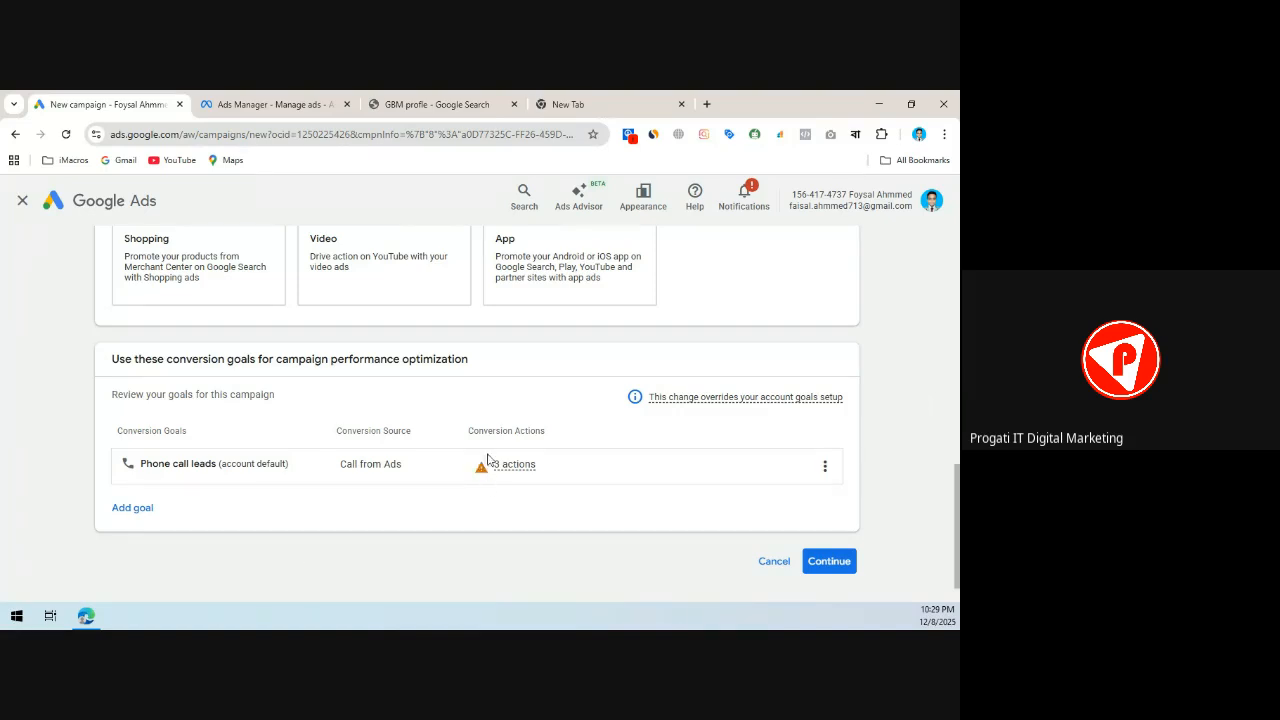
mouse_move(508, 465)
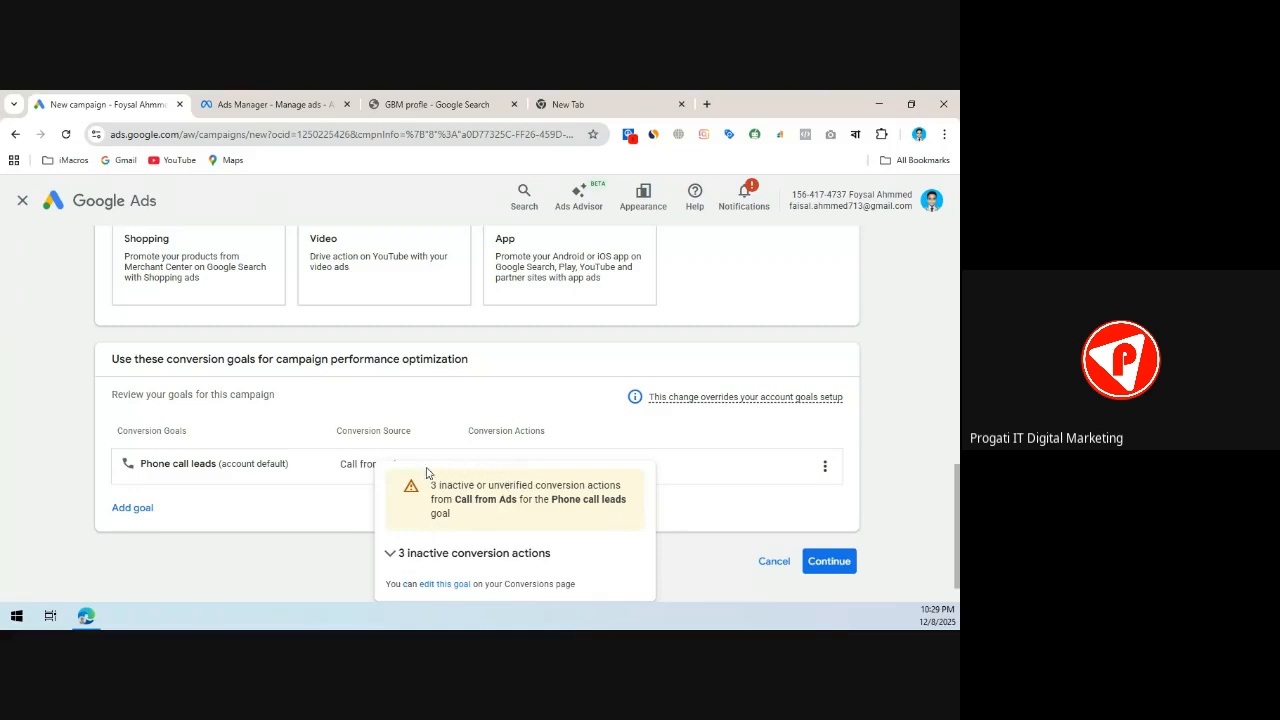
Recheck the chosen objective and Search campaign type, and continue with Phone call leads as the conversion goal.
scroll(548, 374, "up", 2)
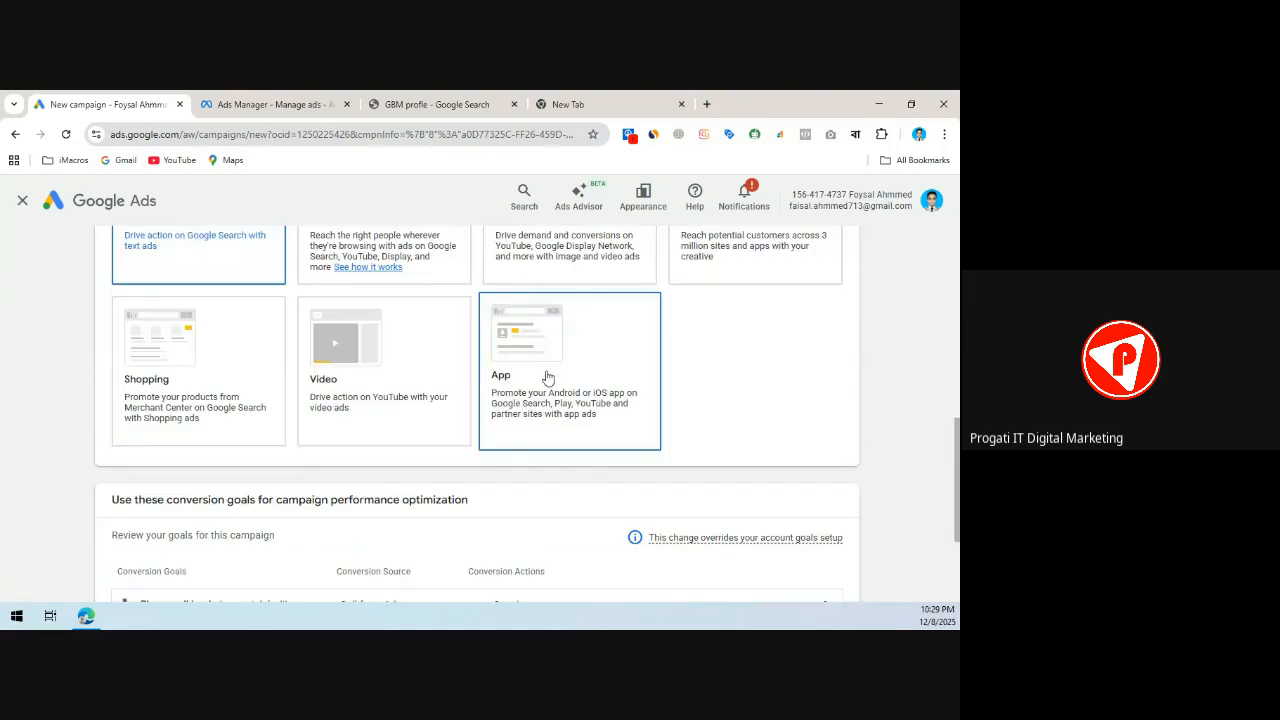
scroll(548, 376, "up", 4)
scroll(548, 378, "up", 3)
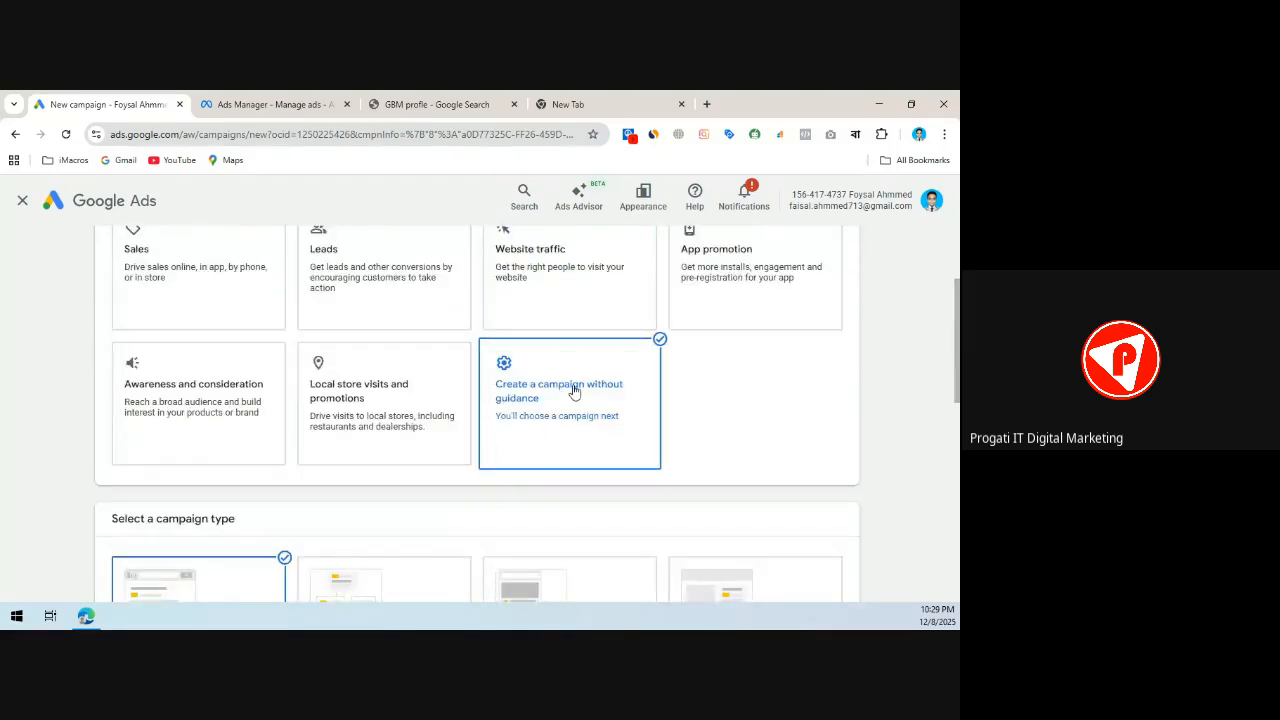
scroll(603, 387, "down", 3)
scroll(206, 413, "down", 1)
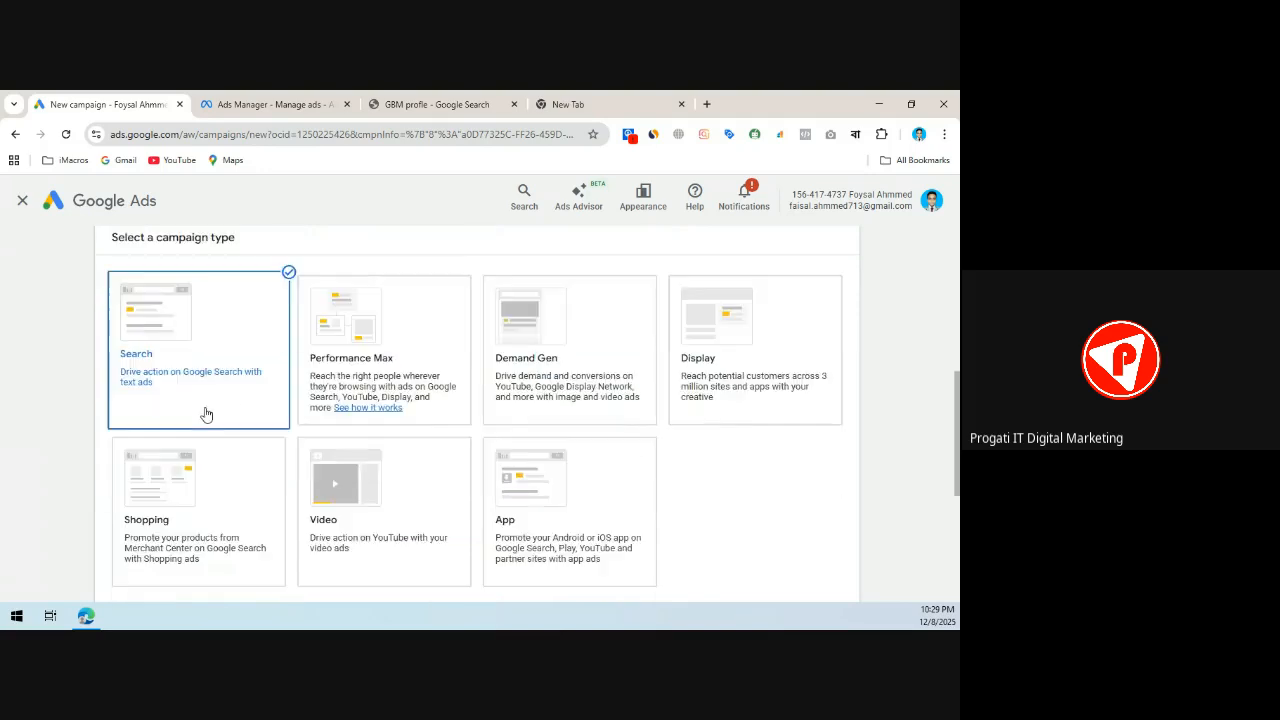
scroll(206, 413, "down", 3)
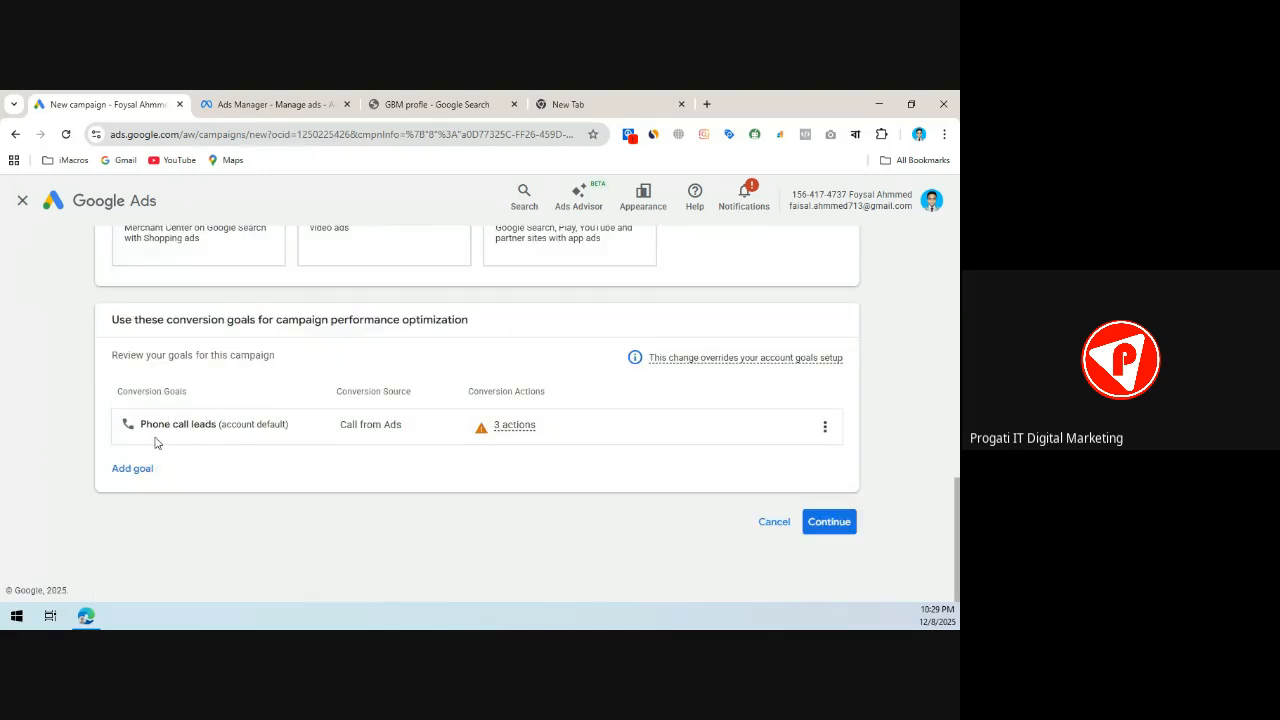
left_click_drag(142, 424, 219, 425)
left_click(829, 522)
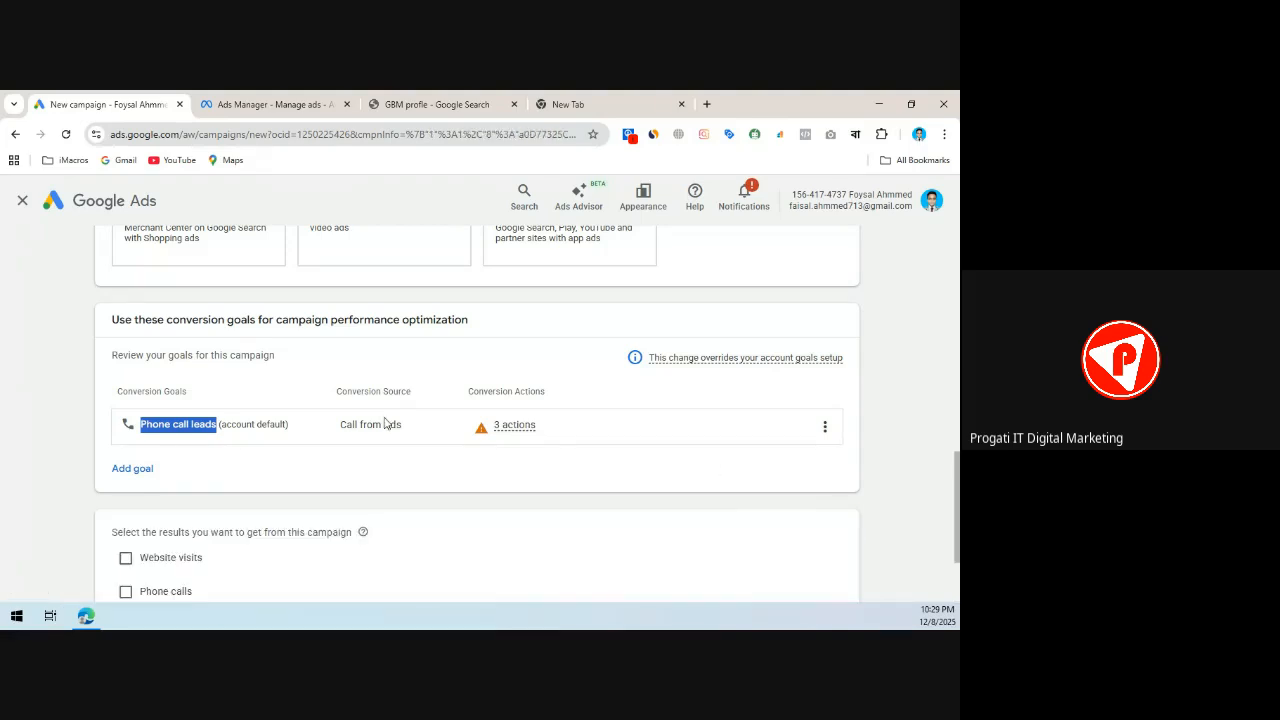
Select Website visits and Phone calls as the results wanted from the campaign.
scroll(387, 424, "down", 3)
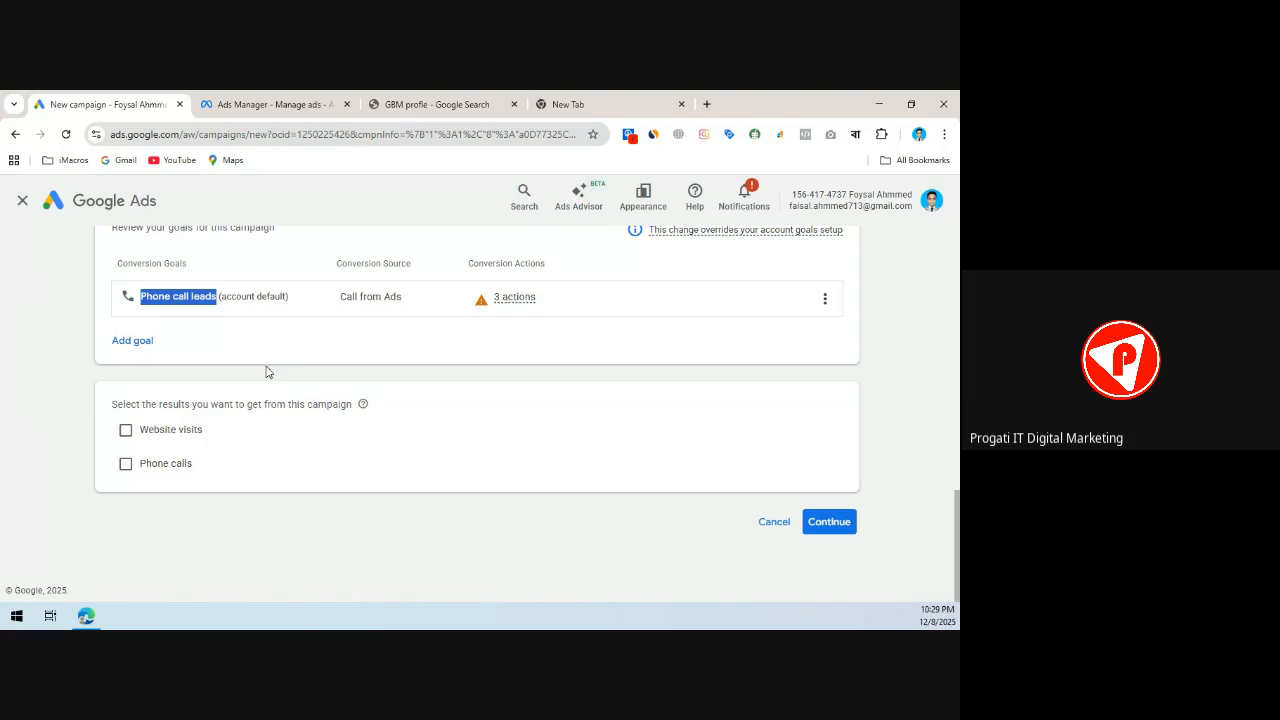
left_click(125, 431)
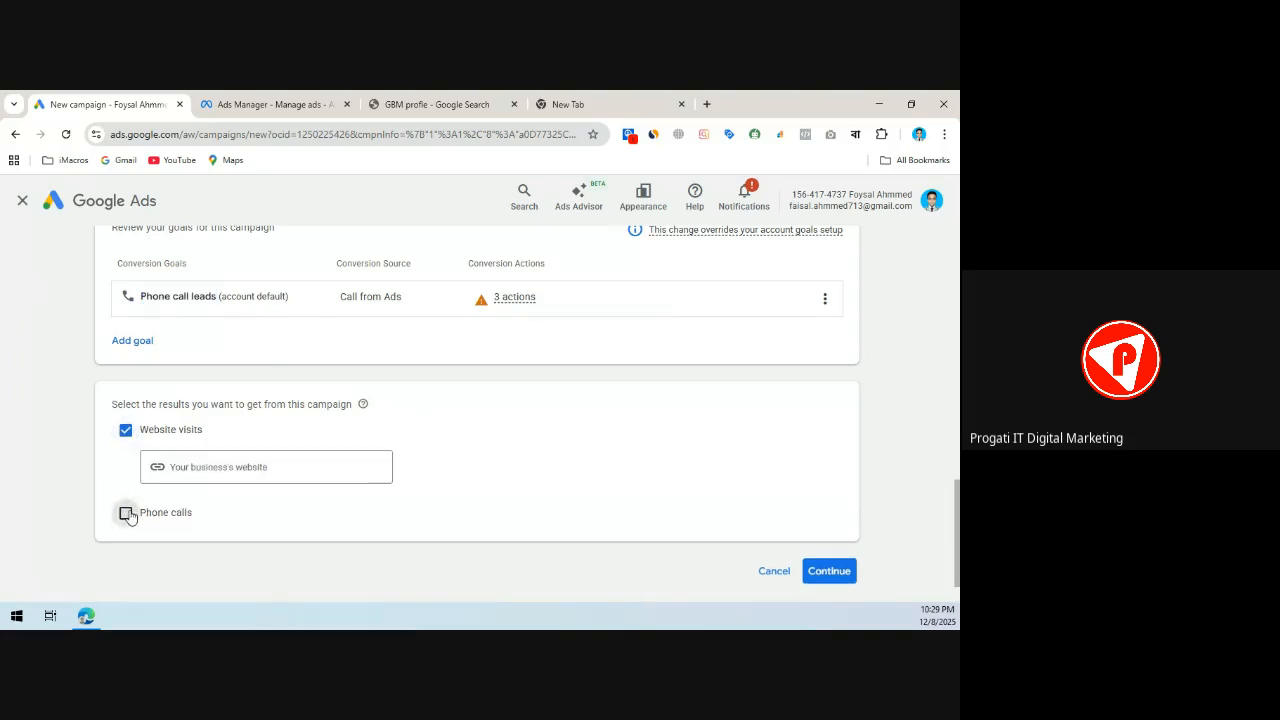
left_click(125, 510)
scroll(376, 428, "down", 1)
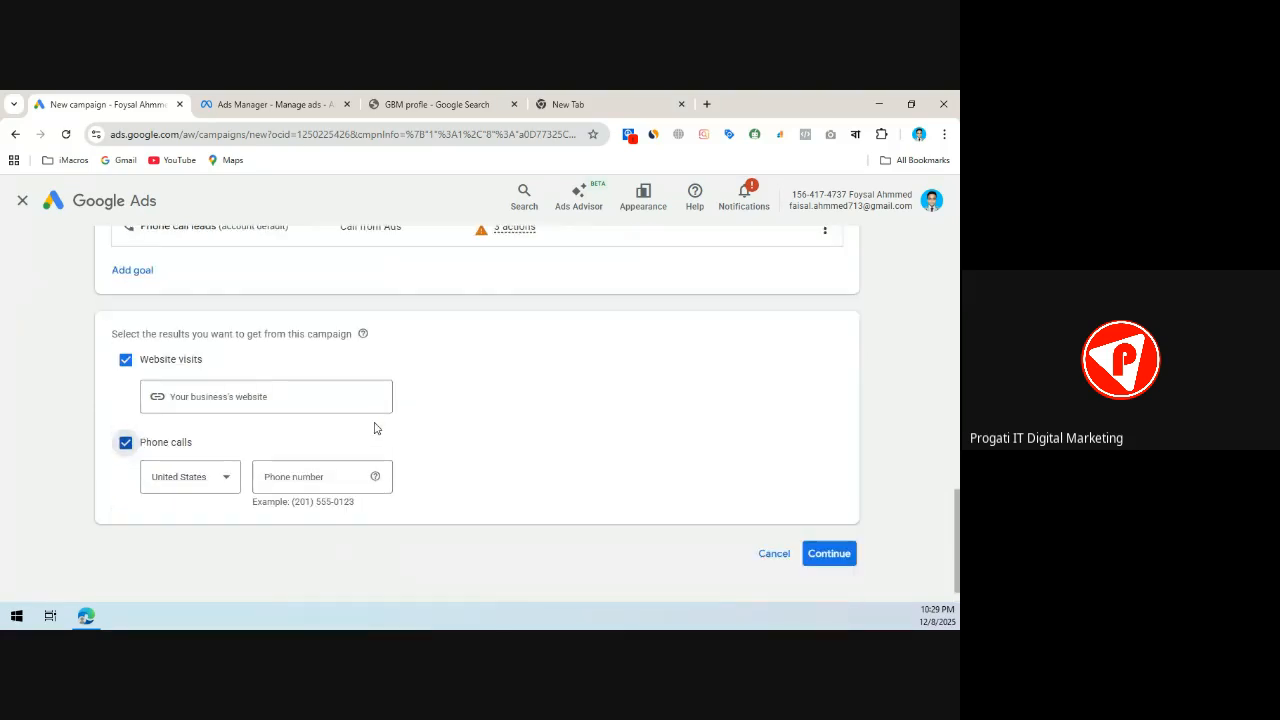
left_click(243, 397)
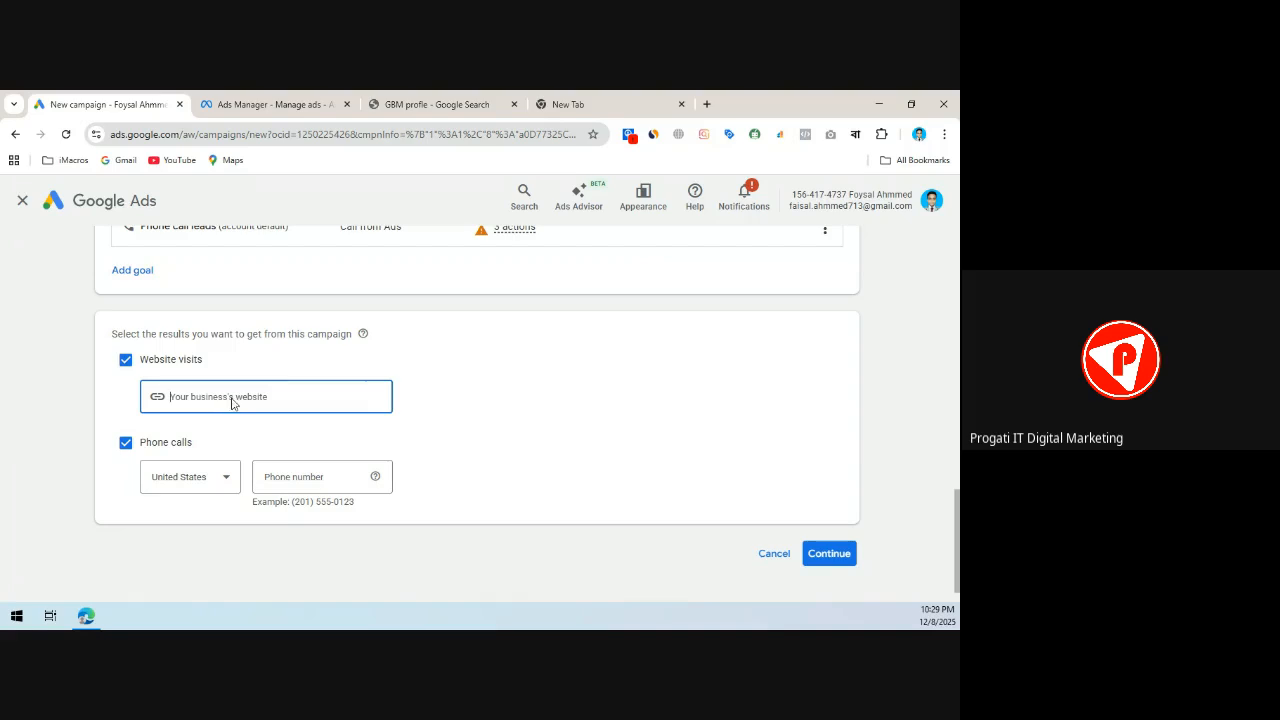
left_click(636, 106)
type("pro")
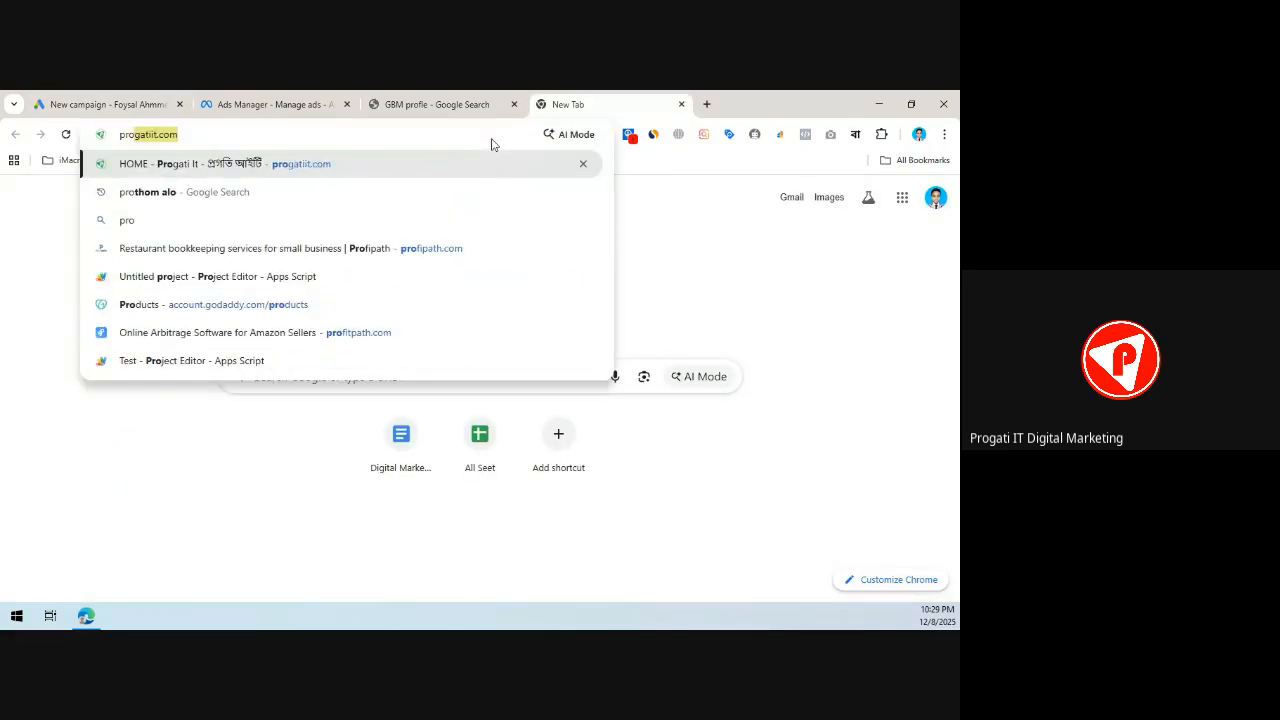
key("Return")
left_click(226, 134)
key("ctrl+c")
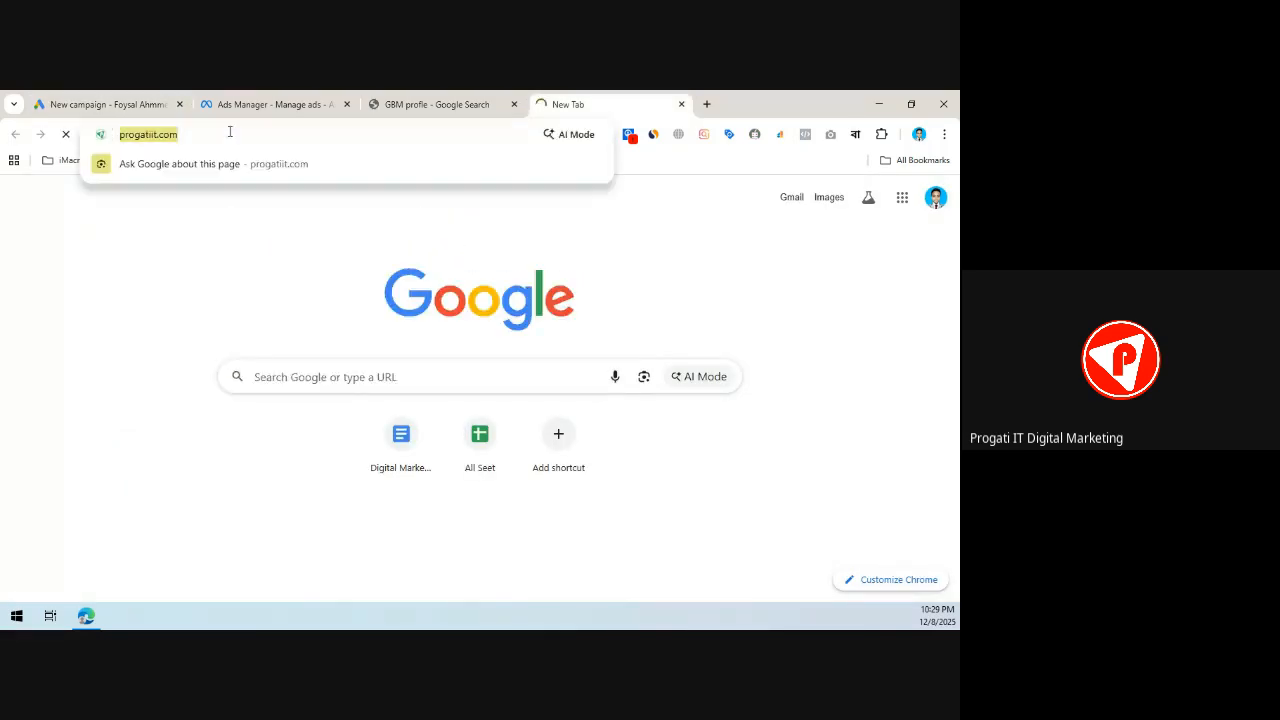
left_click(137, 100)
key("ctrl+v")
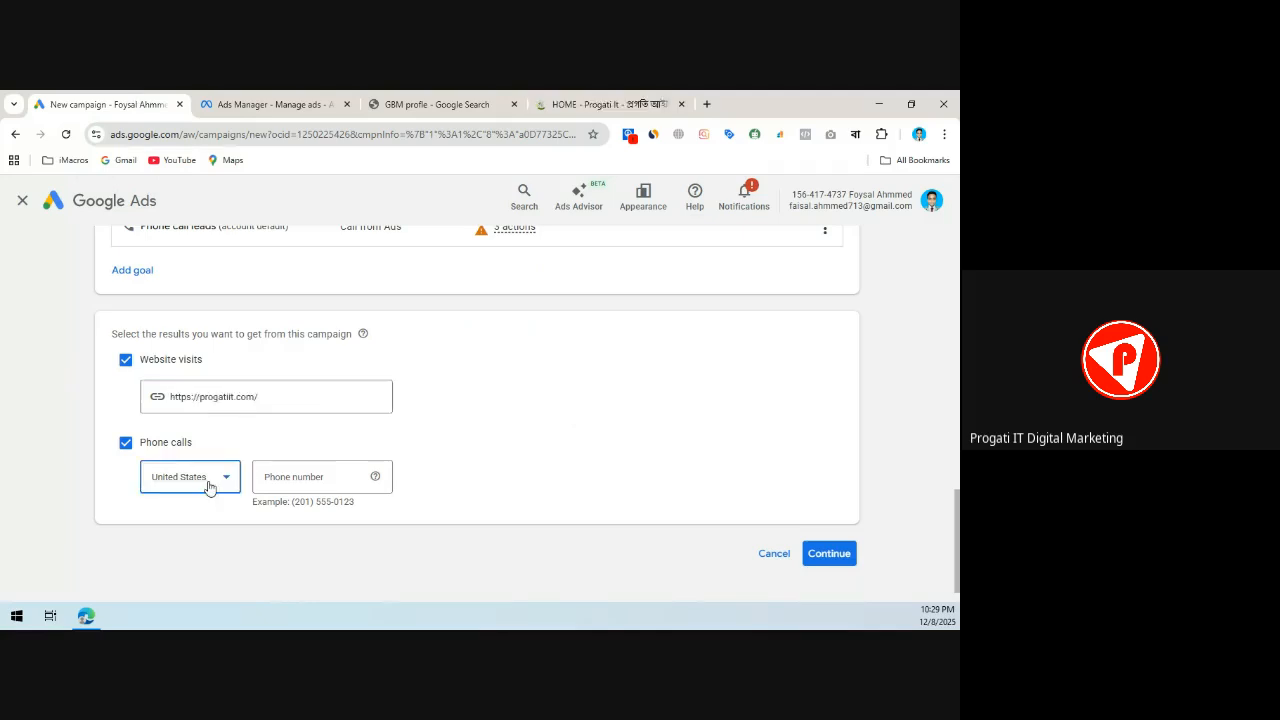
Set the country for the phone calls number to Bangladesh.
left_click(206, 480)
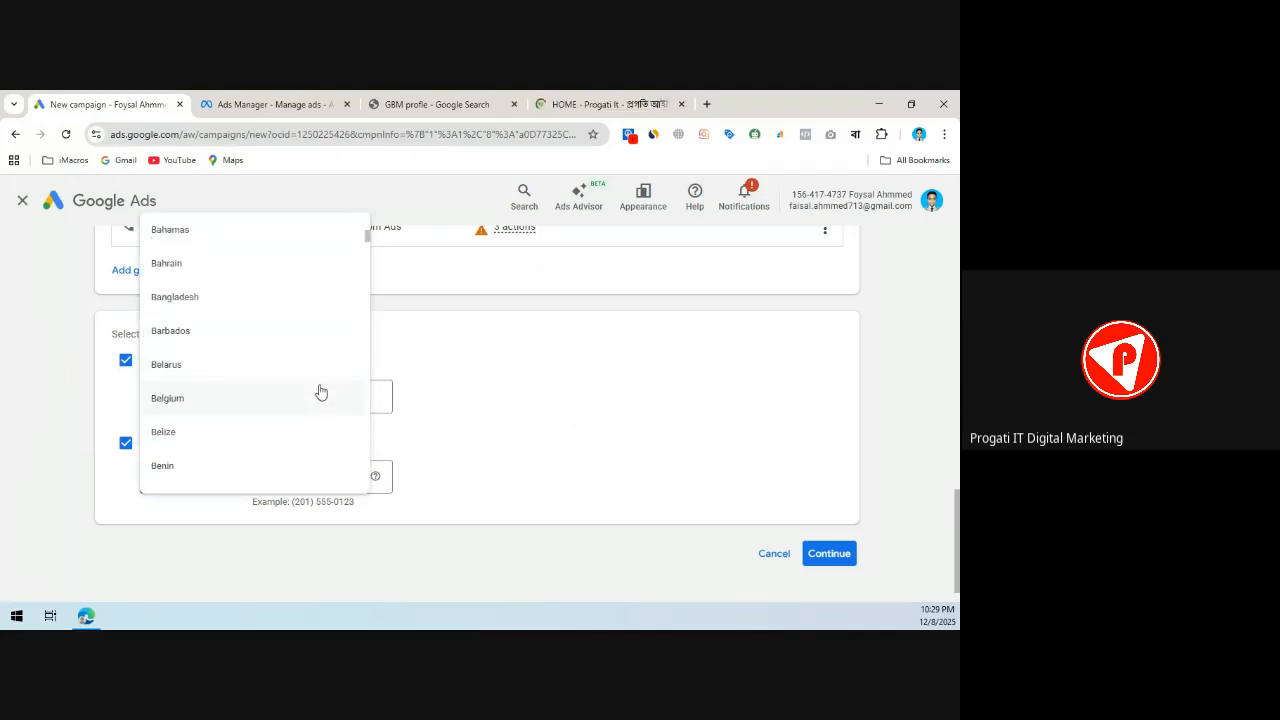
scroll(320, 392, "up", 20)
scroll(166, 271, "up", 8)
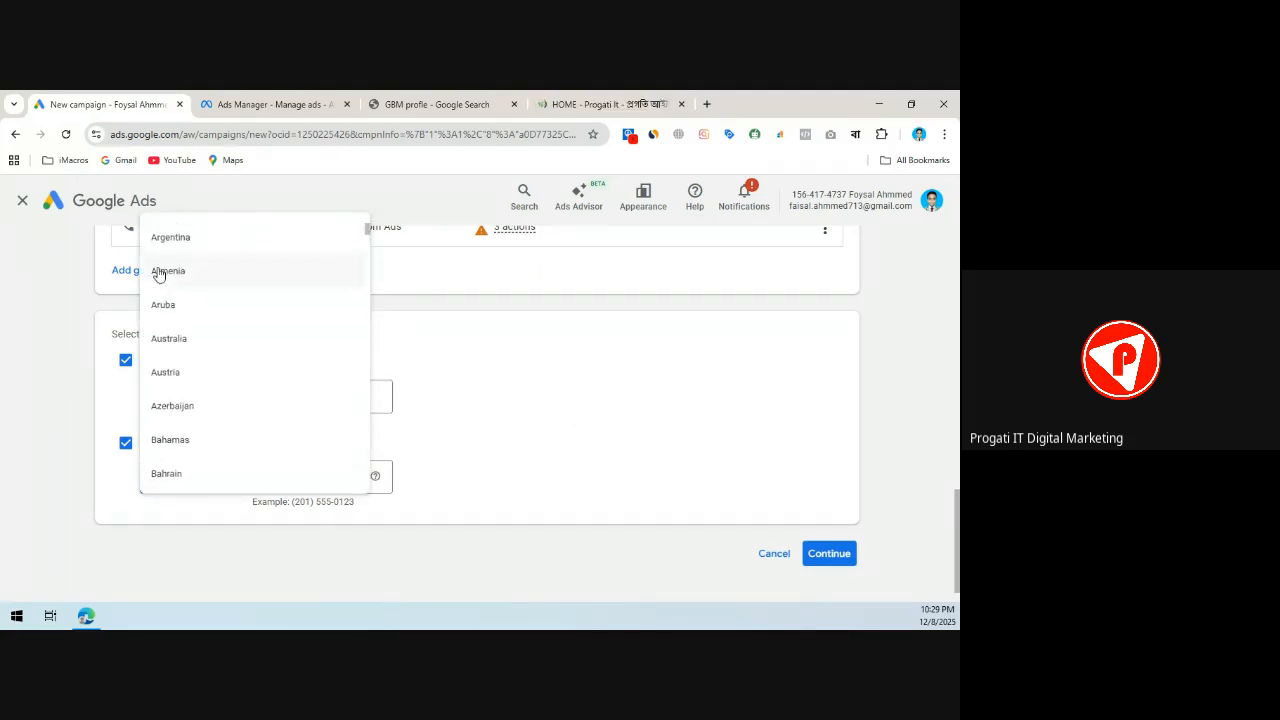
scroll(216, 329, "down", 3)
scroll(216, 329, "down", 3)
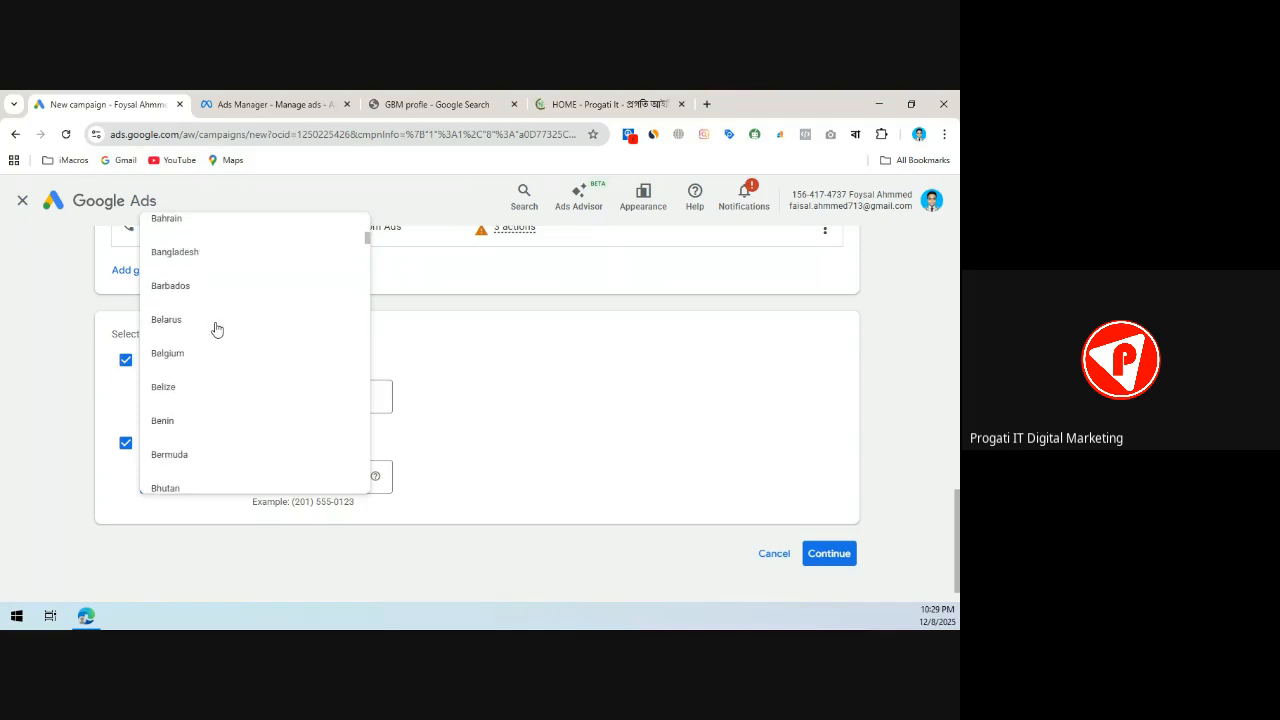
left_click(189, 251)
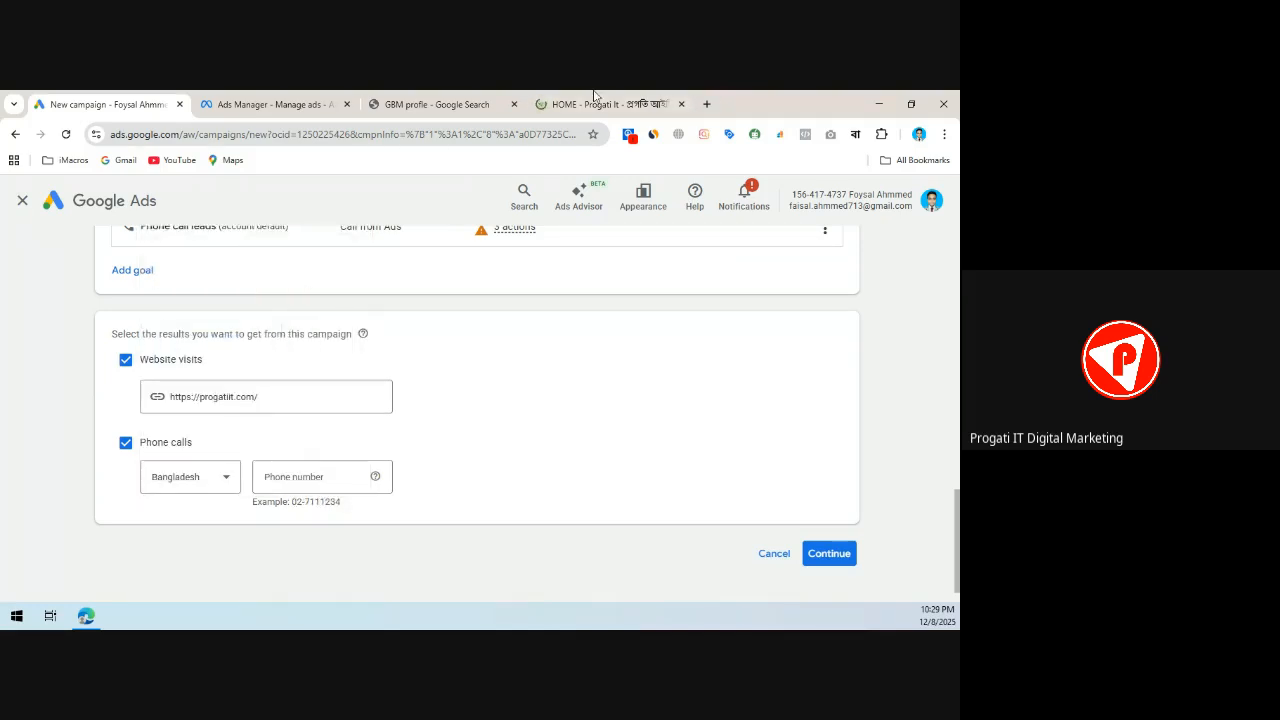
Copy the first phone number from the Progati IT site's footer into the campaign's phone number field.
left_click(594, 96)
scroll(631, 280, "down", 20)
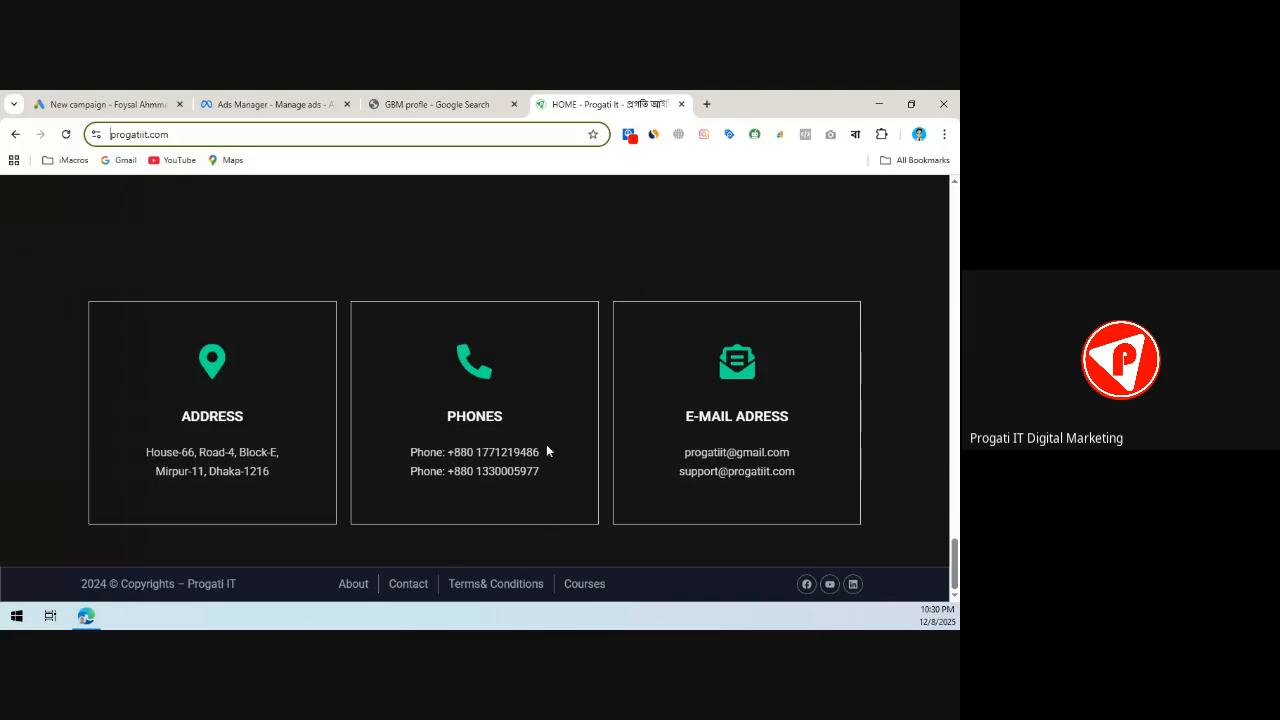
left_click_drag(541, 452, 444, 452)
key("ctrl+c")
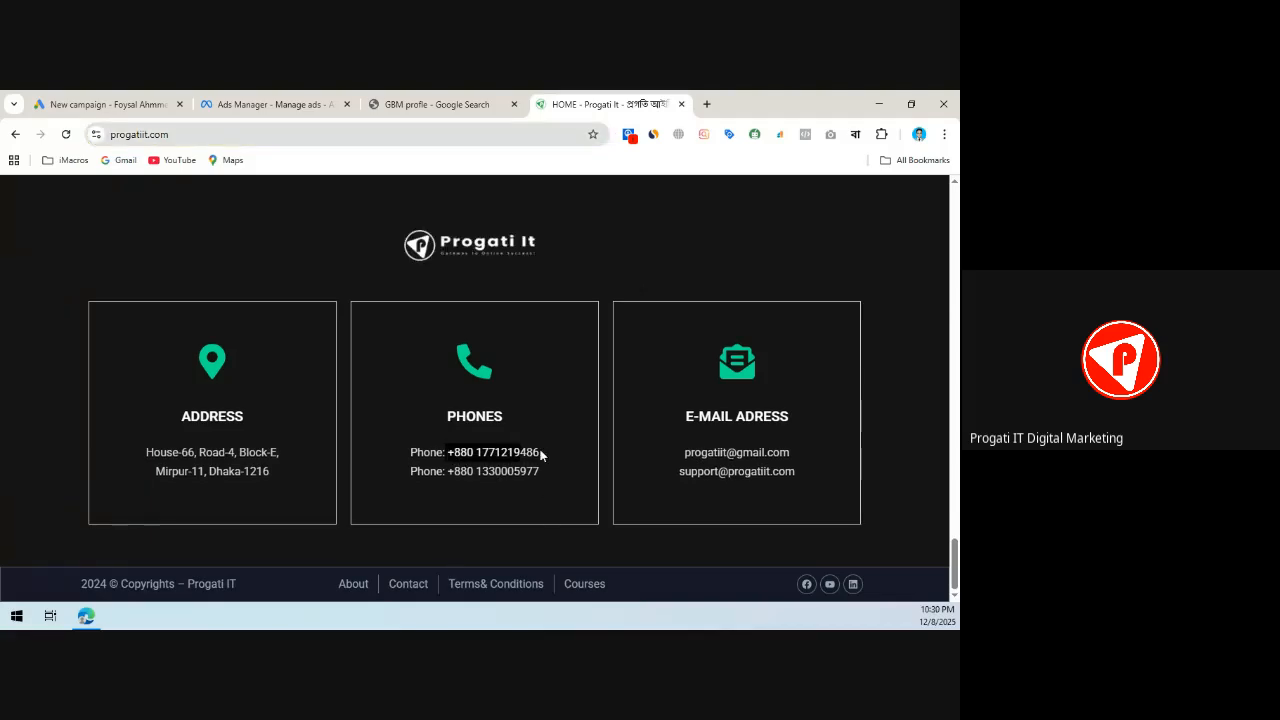
left_click(108, 104)
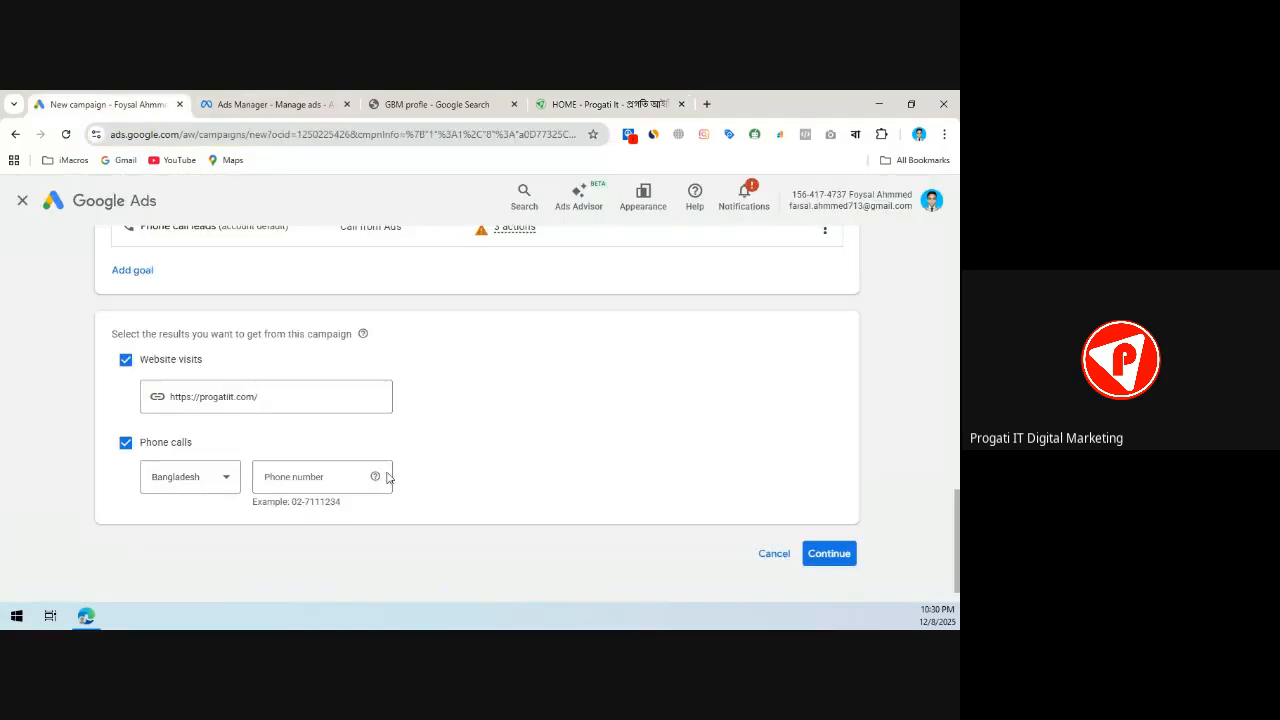
left_click(281, 476)
key("ctrl+v")
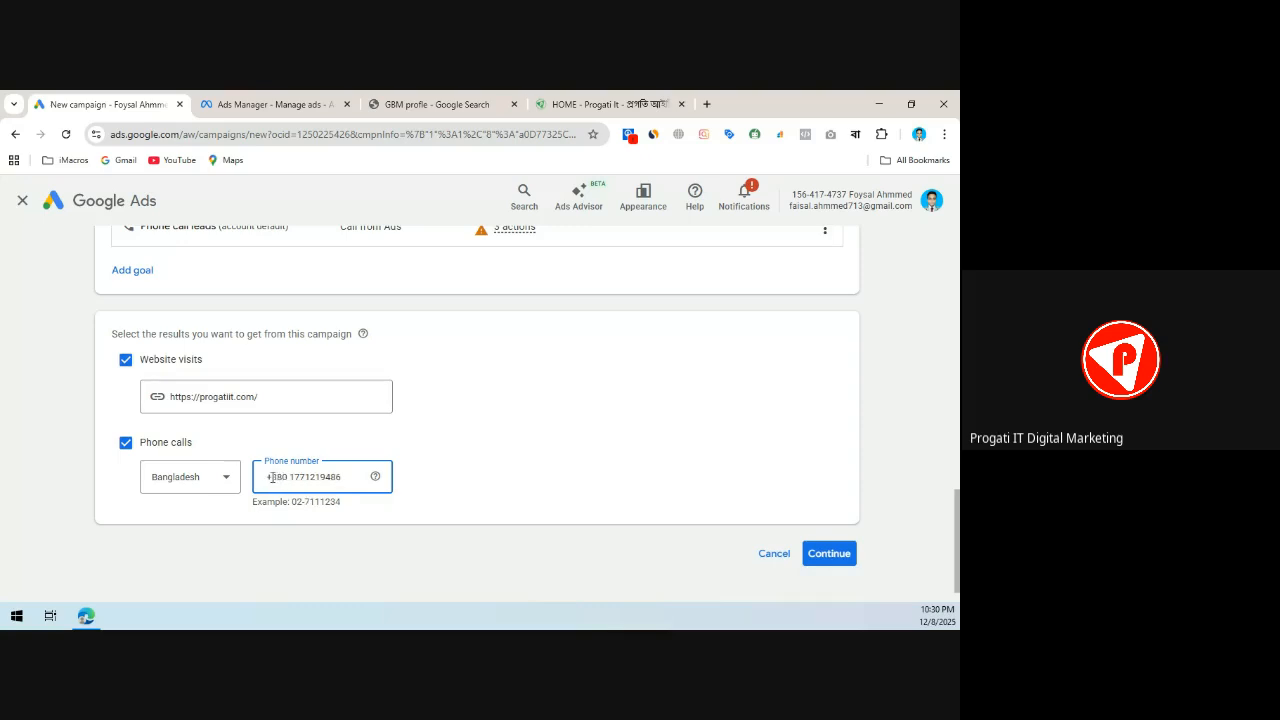
Remove the country code prefix from the campaign phone number, leaving the local format, and continue to the campaign name.
key("BackSpace")
key("BackSpace")
key("BackSpace")
left_click(400, 537)
left_click(275, 477)
key("BackSpace")
left_click(306, 526)
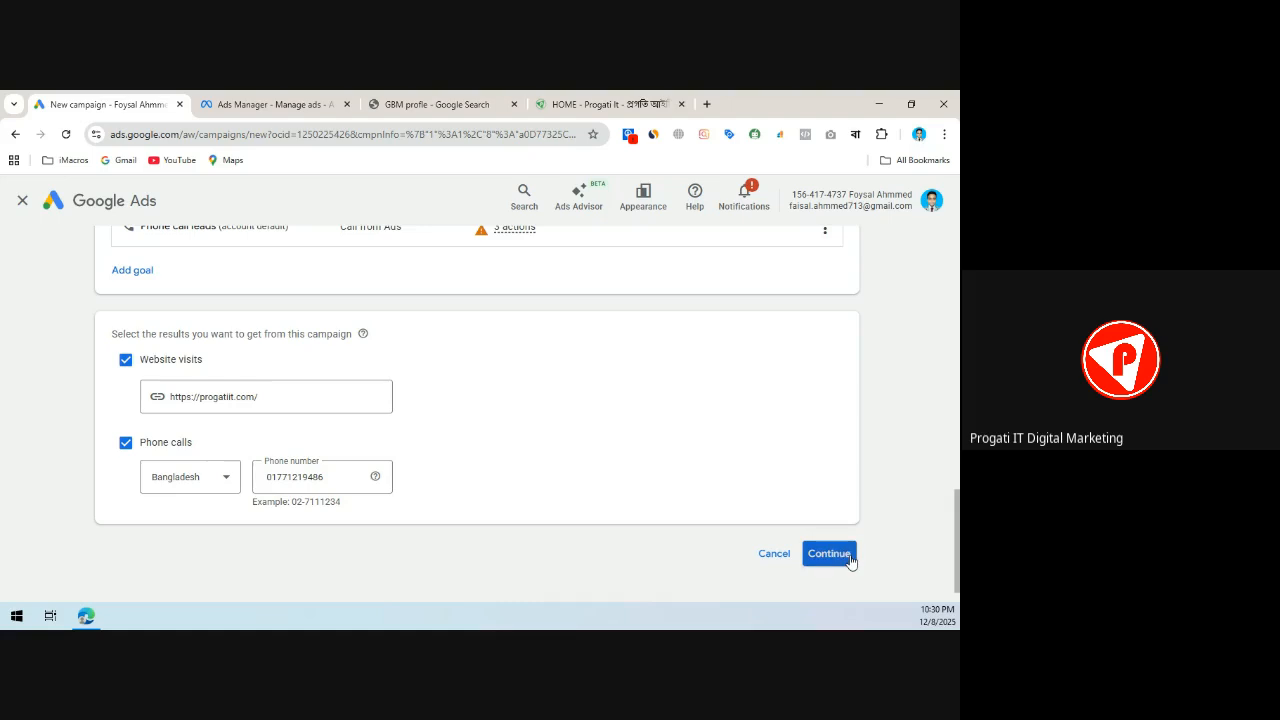
left_click(829, 554)
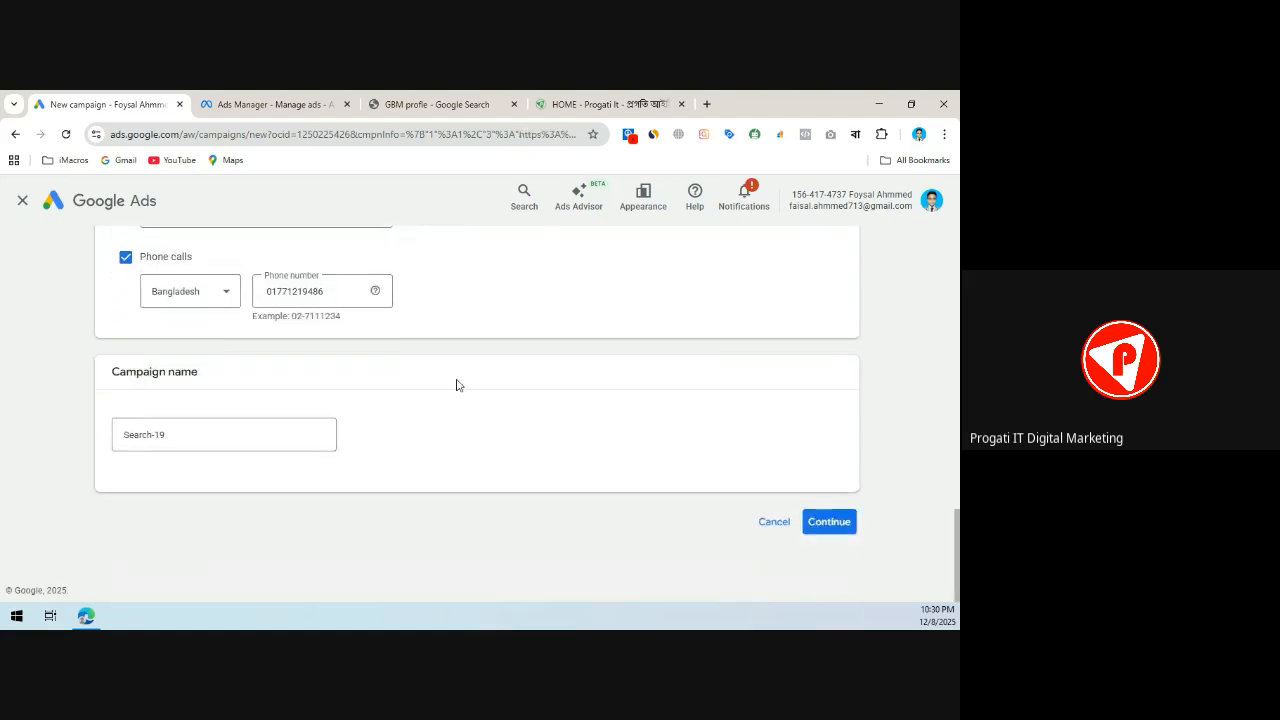
Review the campaign objective, campaign type, conversion goal and business website chosen in the new campaign setup.
left_click(236, 435)
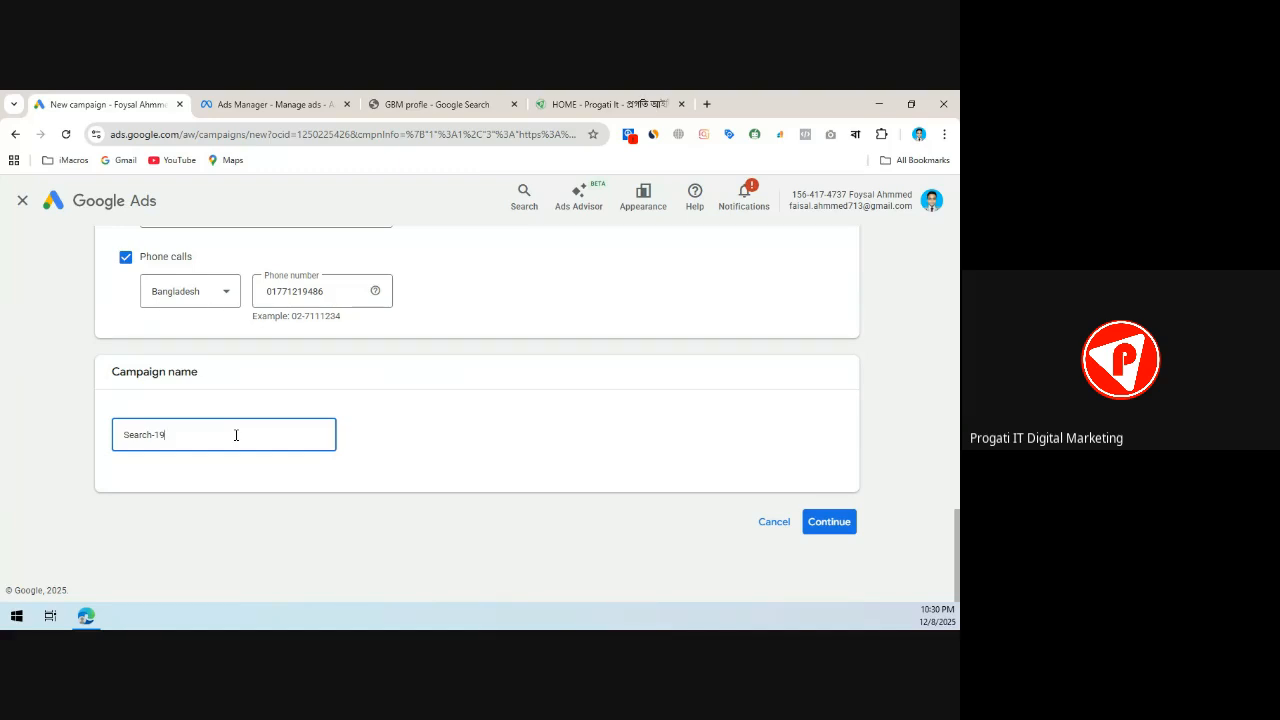
scroll(443, 397, "up", 15)
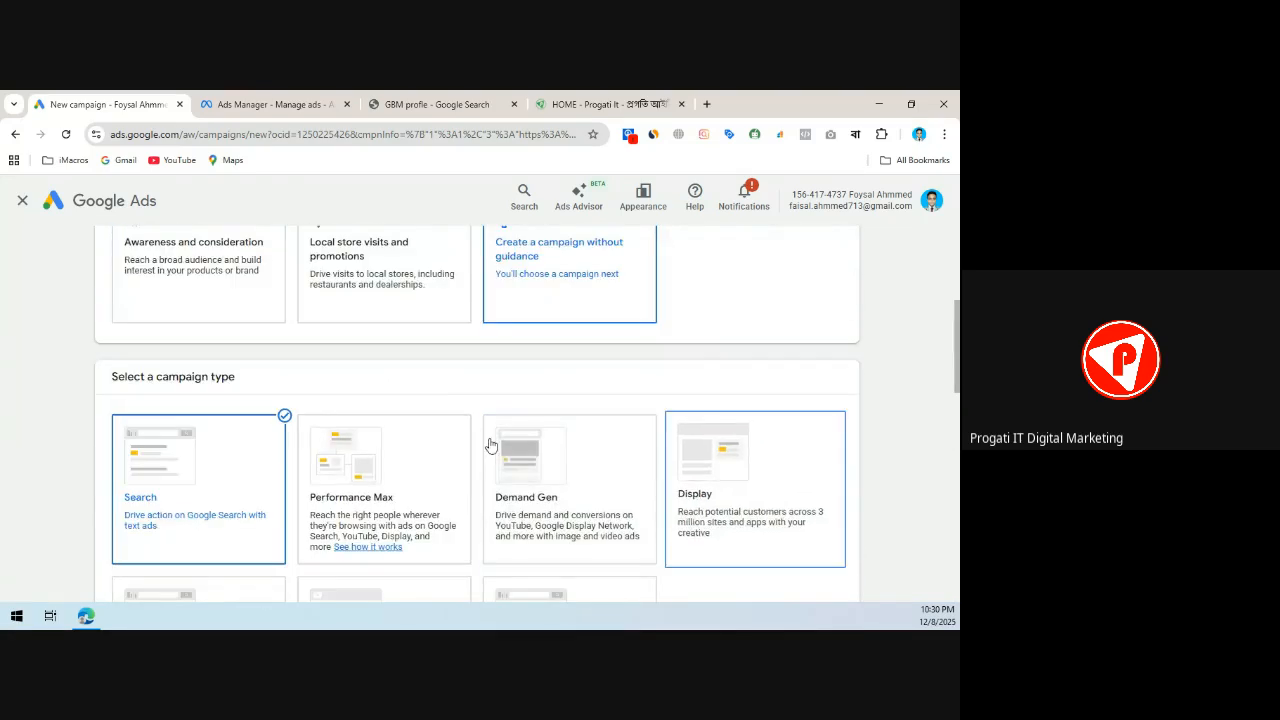
scroll(517, 409, "up", 2)
scroll(586, 414, "down", 2)
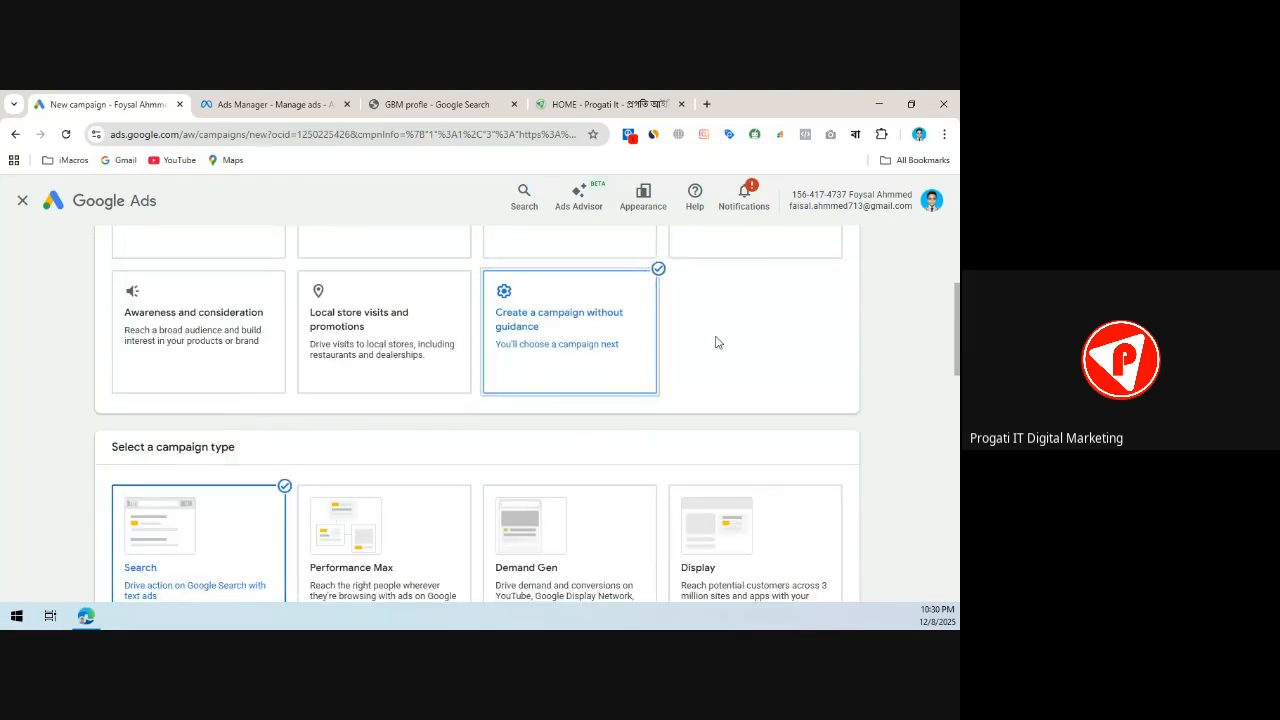
scroll(714, 340, "down", 4)
scroll(212, 320, "down", 3)
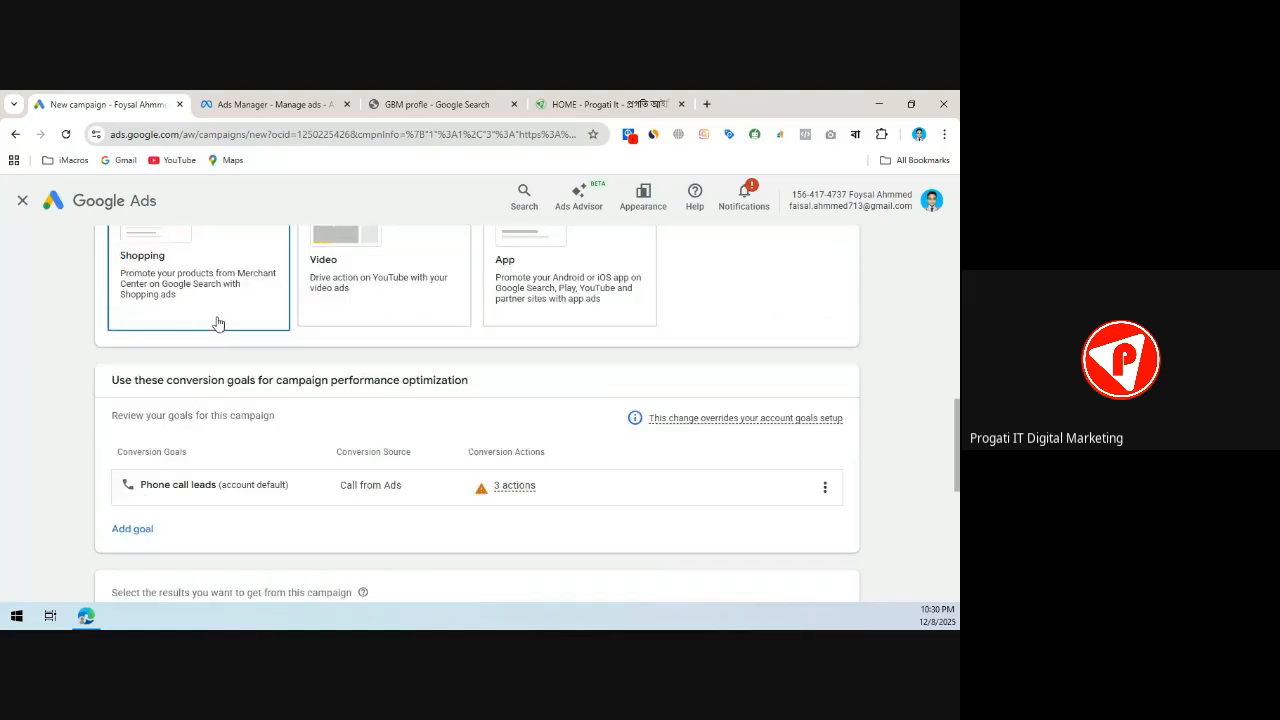
scroll(356, 446, "down", 2)
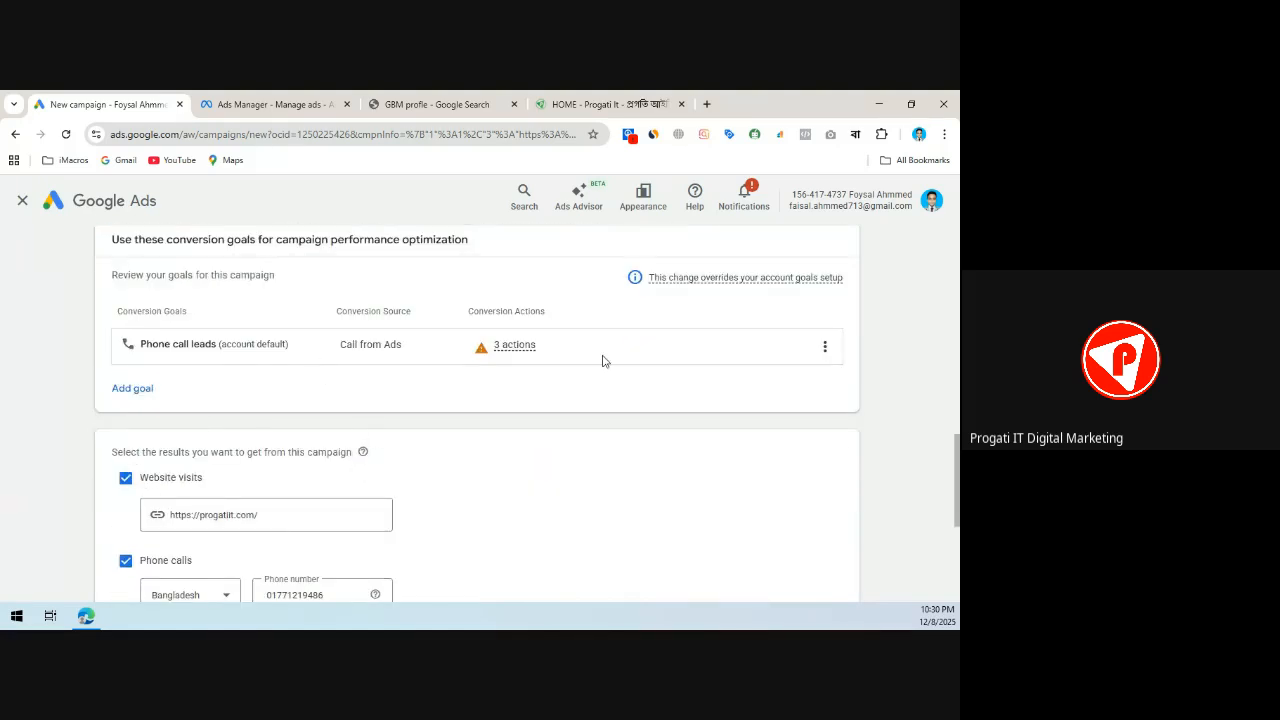
scroll(603, 361, "down", 1)
left_click(172, 442)
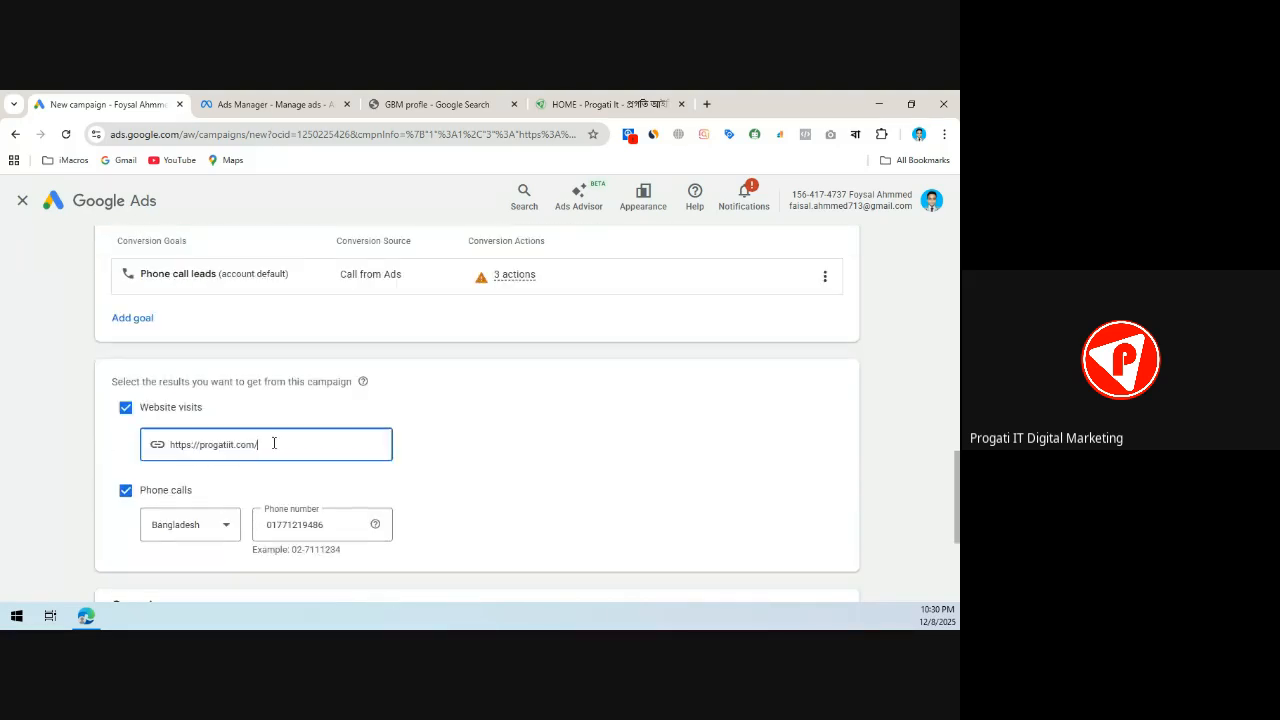
key("ctrl+a")
scroll(209, 425, "down", 1)
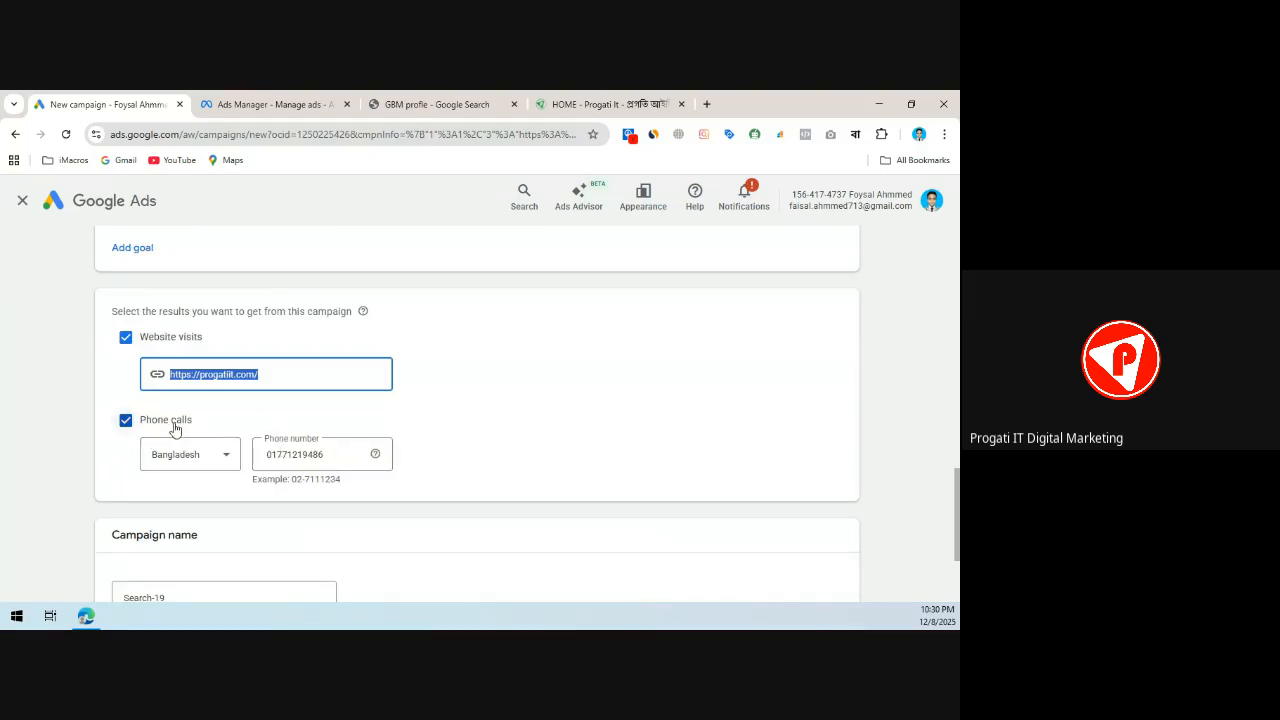
Inspect the conversion actions behind the Phone call leads goal and check the phone number for calls.
scroll(174, 430, "up", 3)
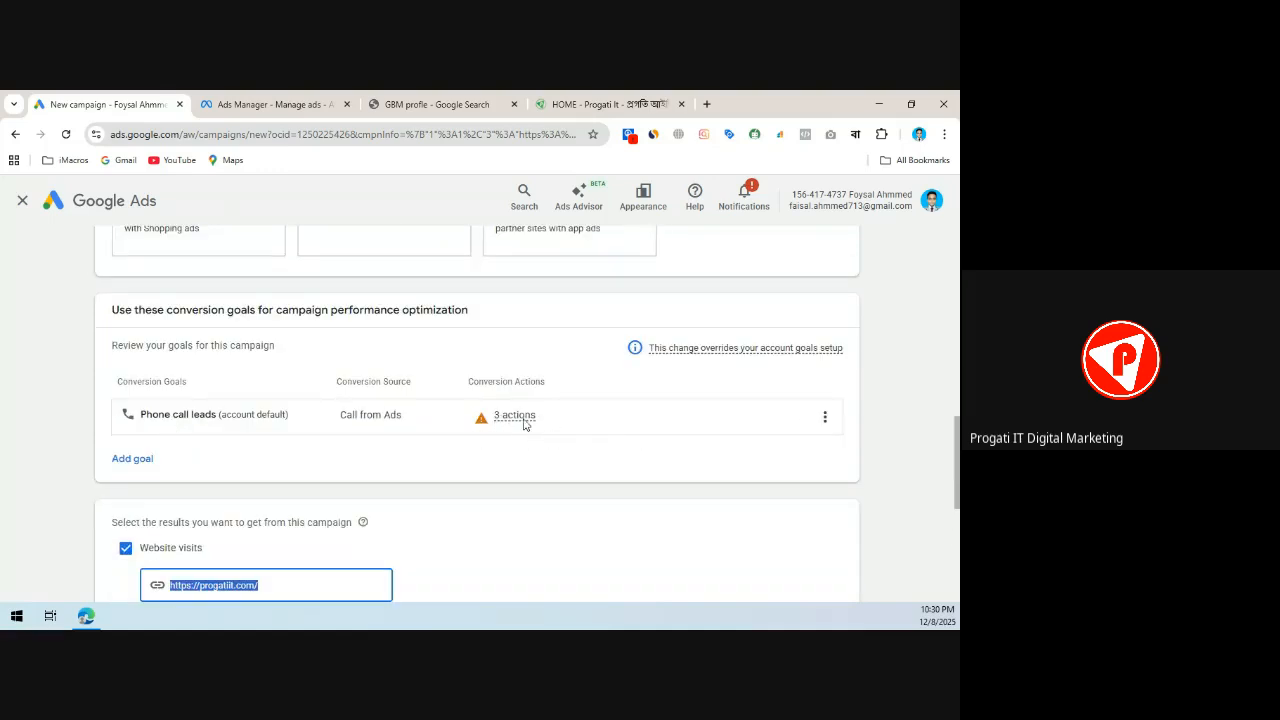
scroll(600, 420, "down", 2)
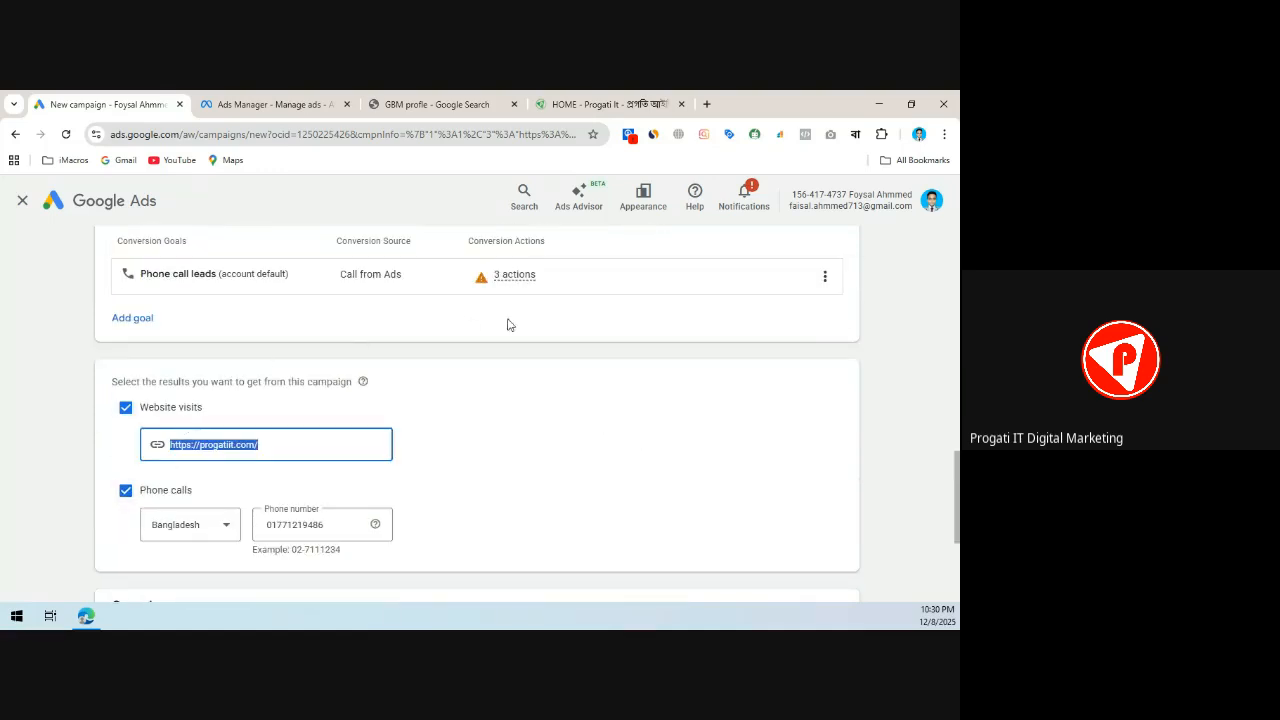
left_click(514, 284)
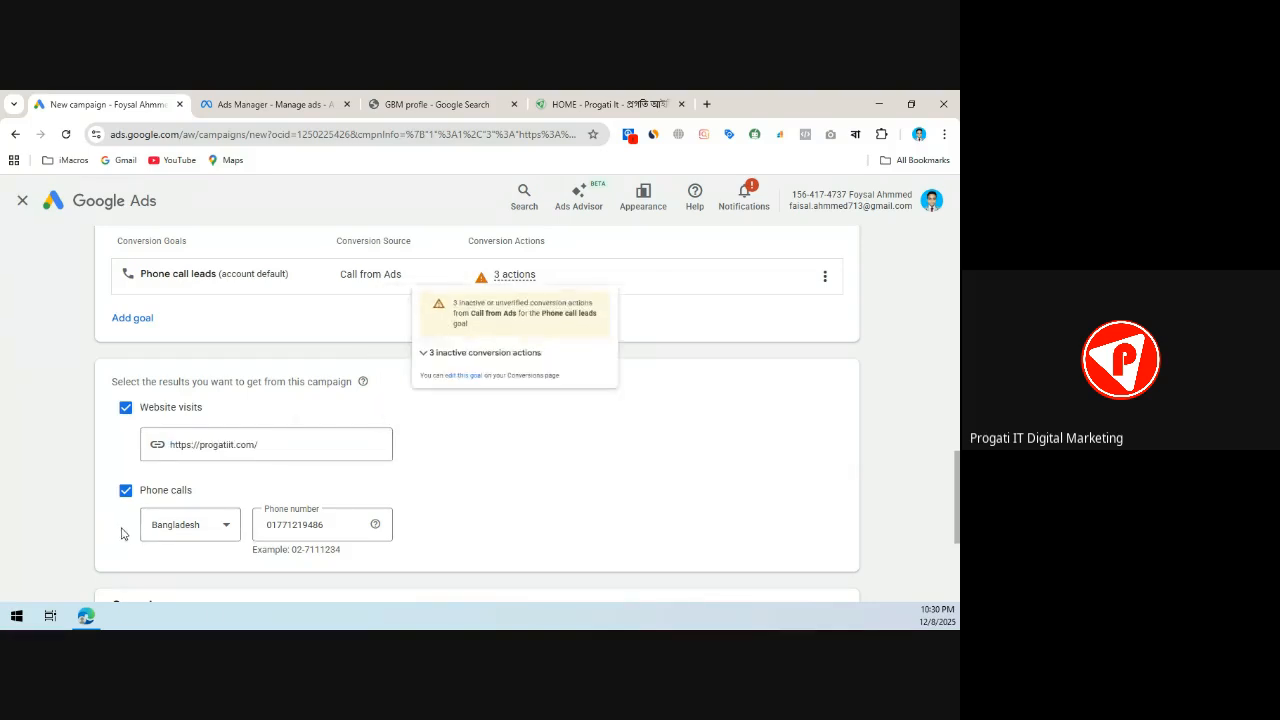
left_click_drag(295, 527, 372, 527)
scroll(77, 443, "down", 3)
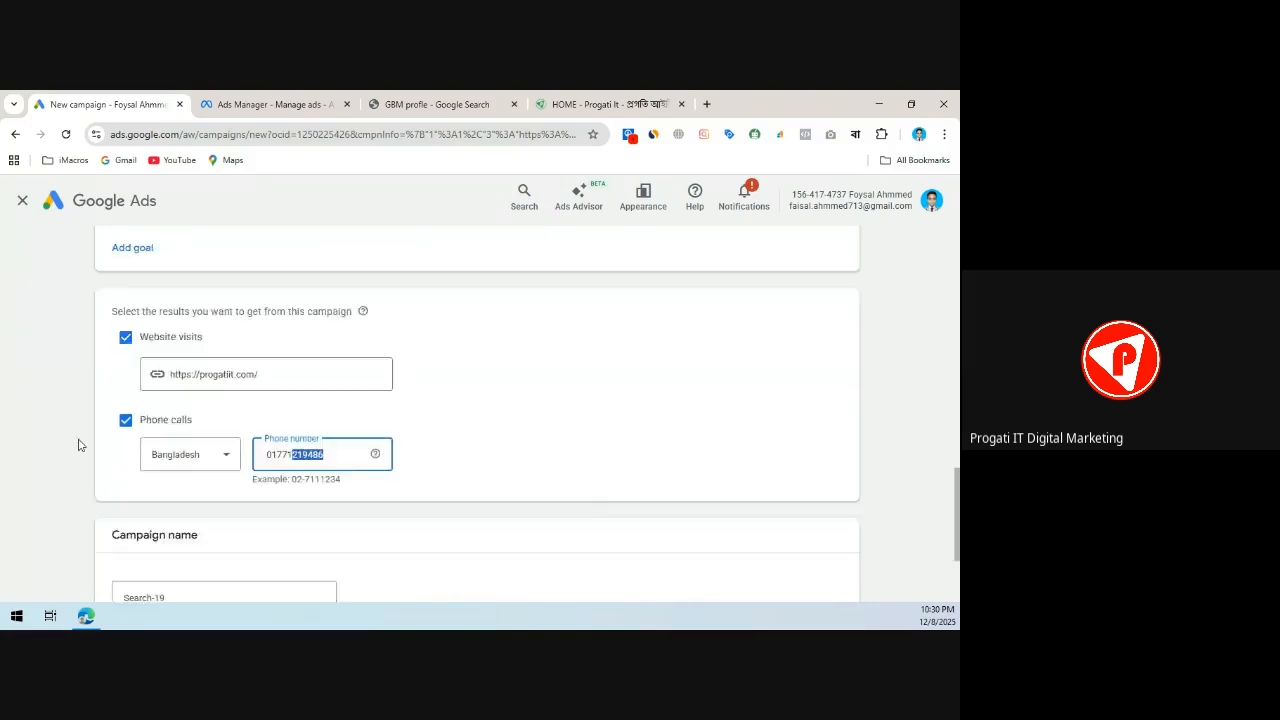
Name the campaign "test cam" and continue by starting a new campaign instead of finishing a saved draft.
left_click(198, 450)
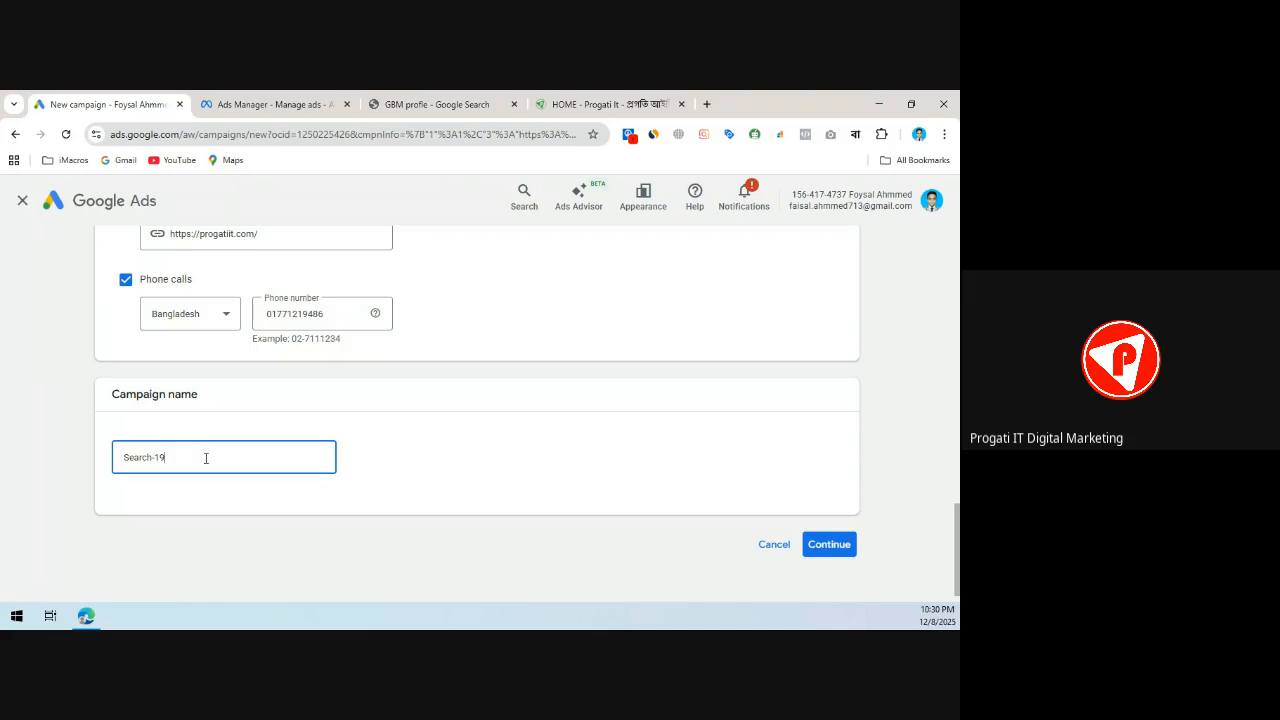
triple_click(206, 458)
key("BackSpace")
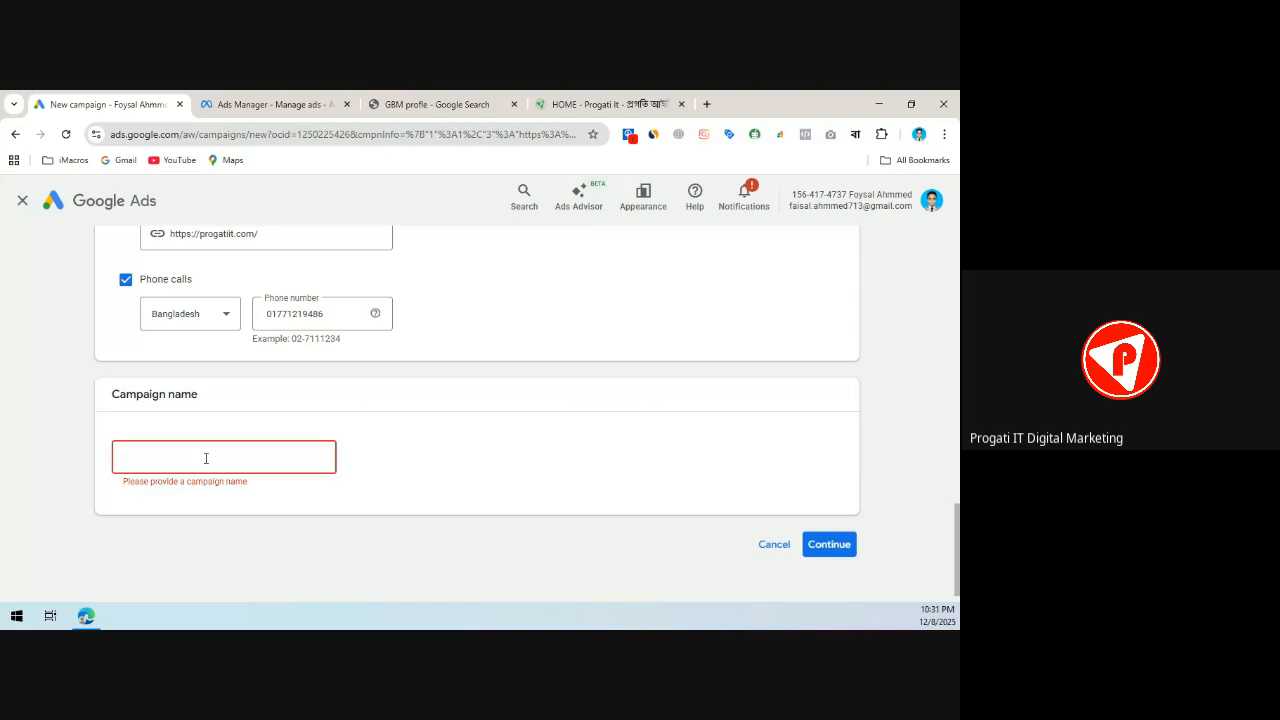
type("test cam")
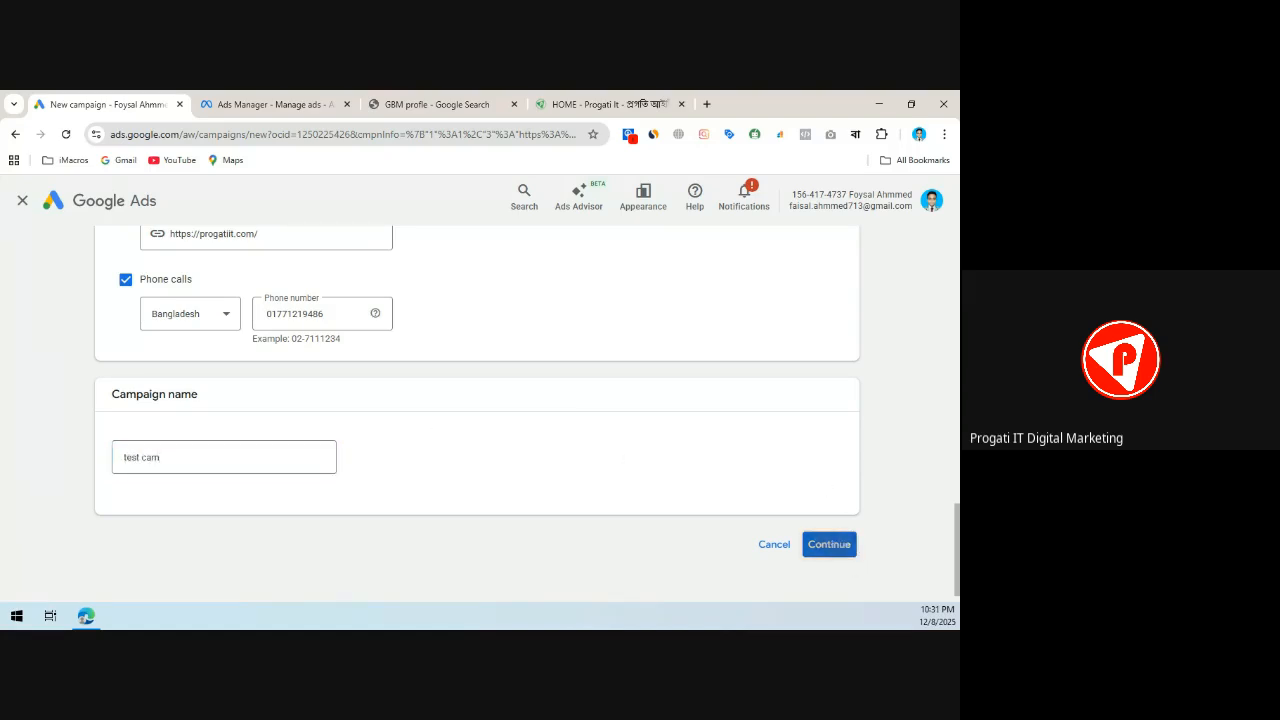
left_click(836, 544)
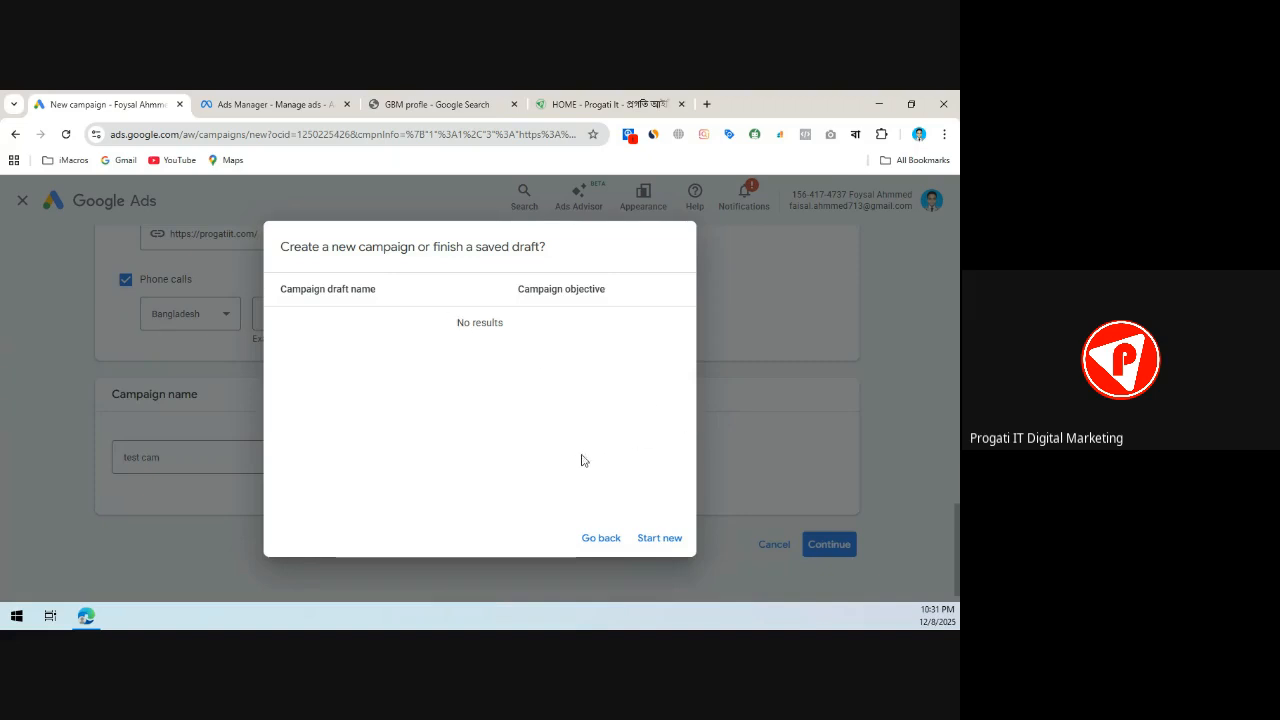
left_click(658, 540)
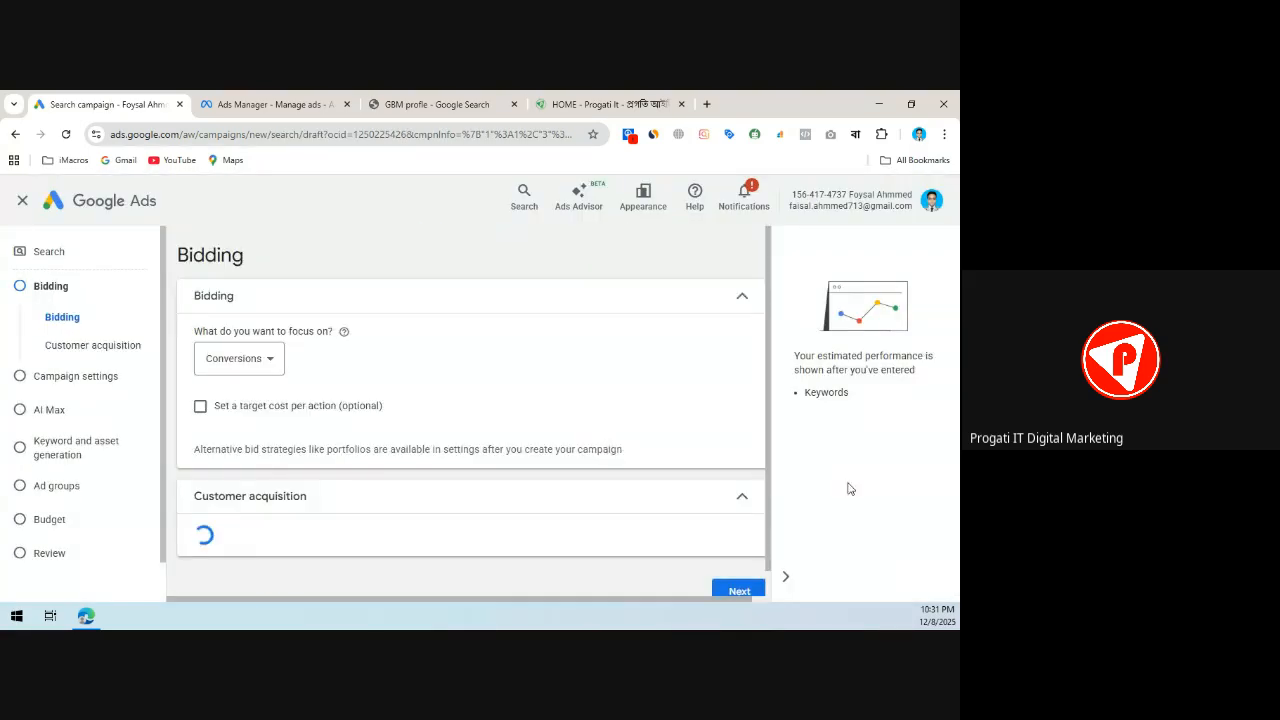
Examine the Bidding and Customer acquisition settings of the Search campaign.
scroll(380, 376, "down", 1)
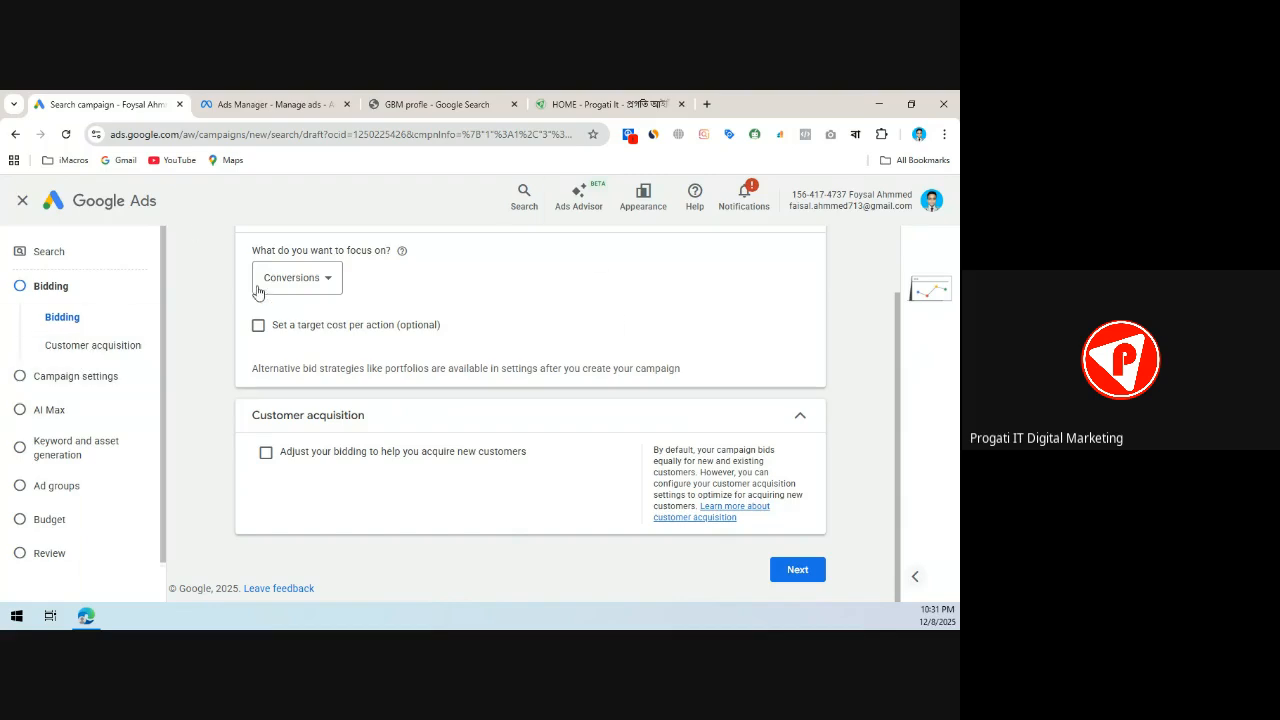
scroll(260, 294, "up", 1)
scroll(98, 478, "down", 1)
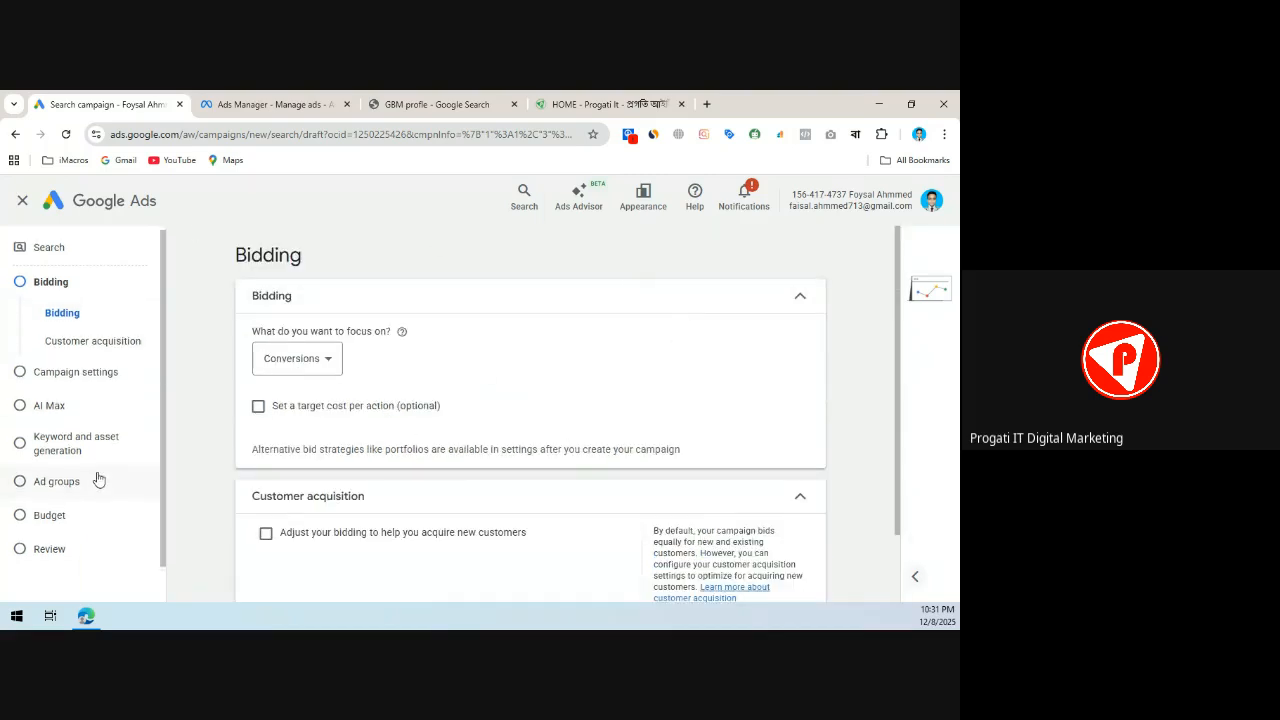
scroll(281, 397, "down", 1)
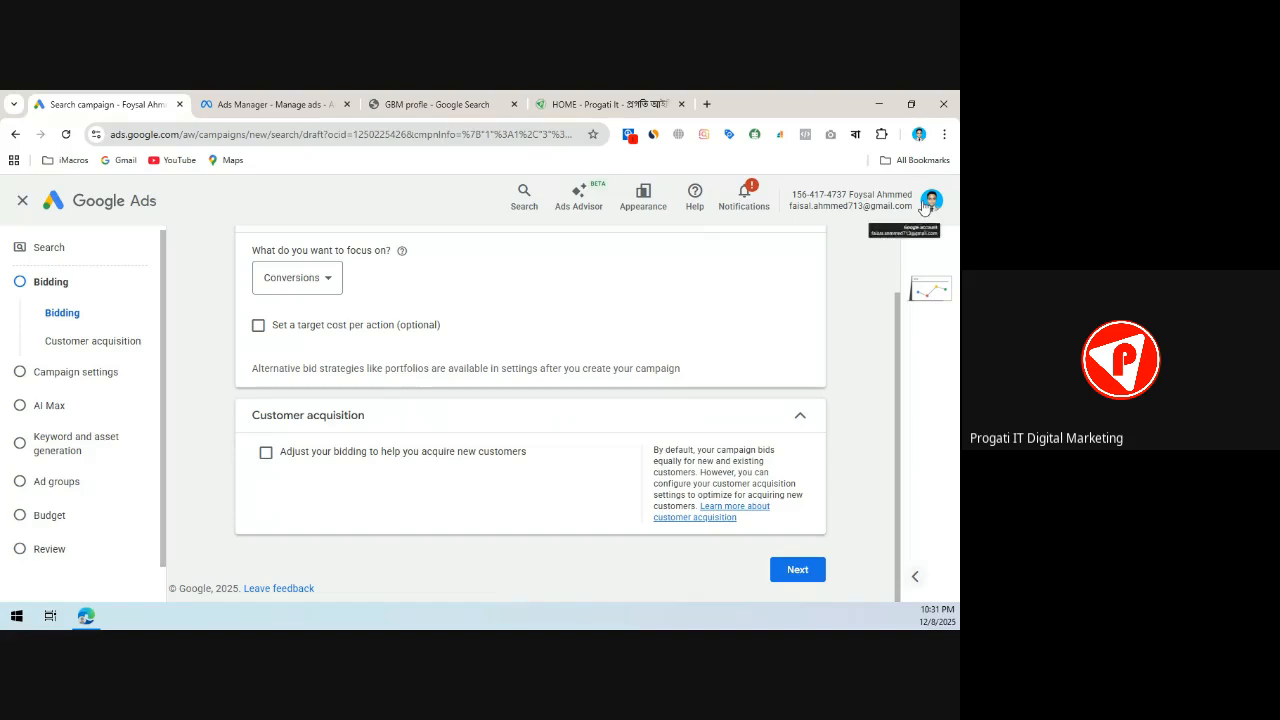
scroll(359, 347, "up", 2)
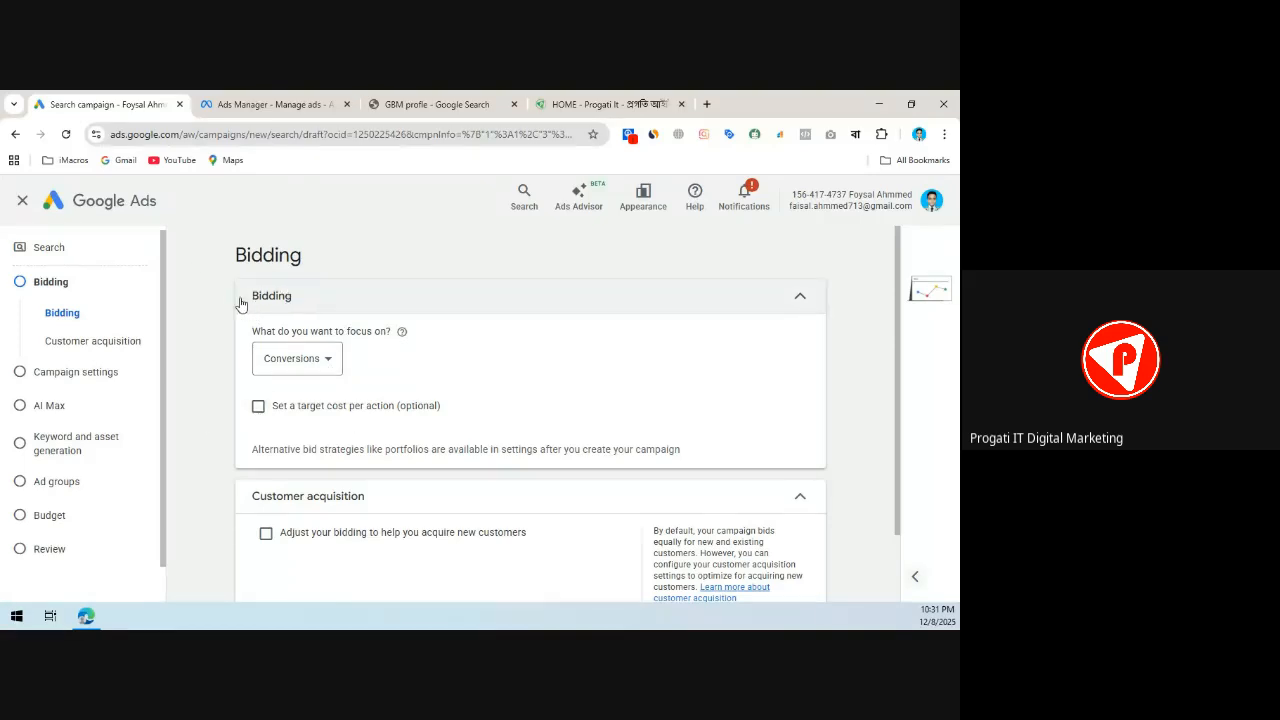
left_click_drag(246, 298, 296, 300)
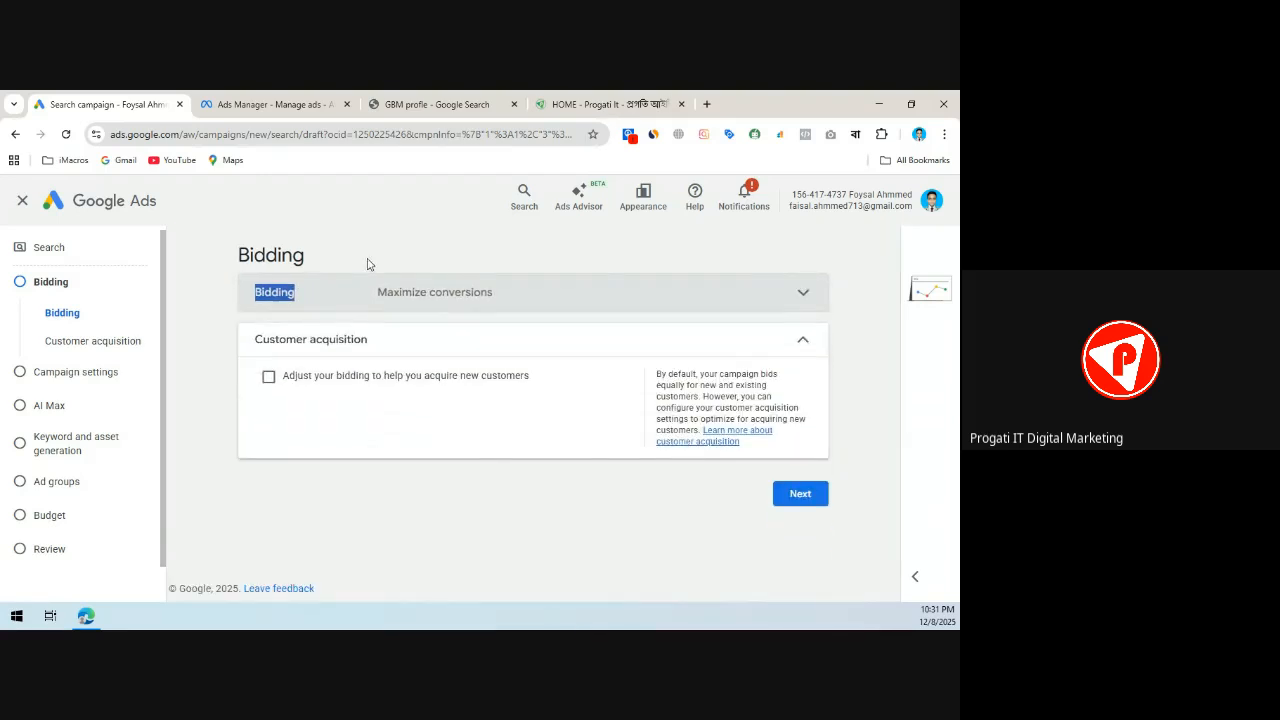
left_click(347, 291)
scroll(345, 290, "down", 1)
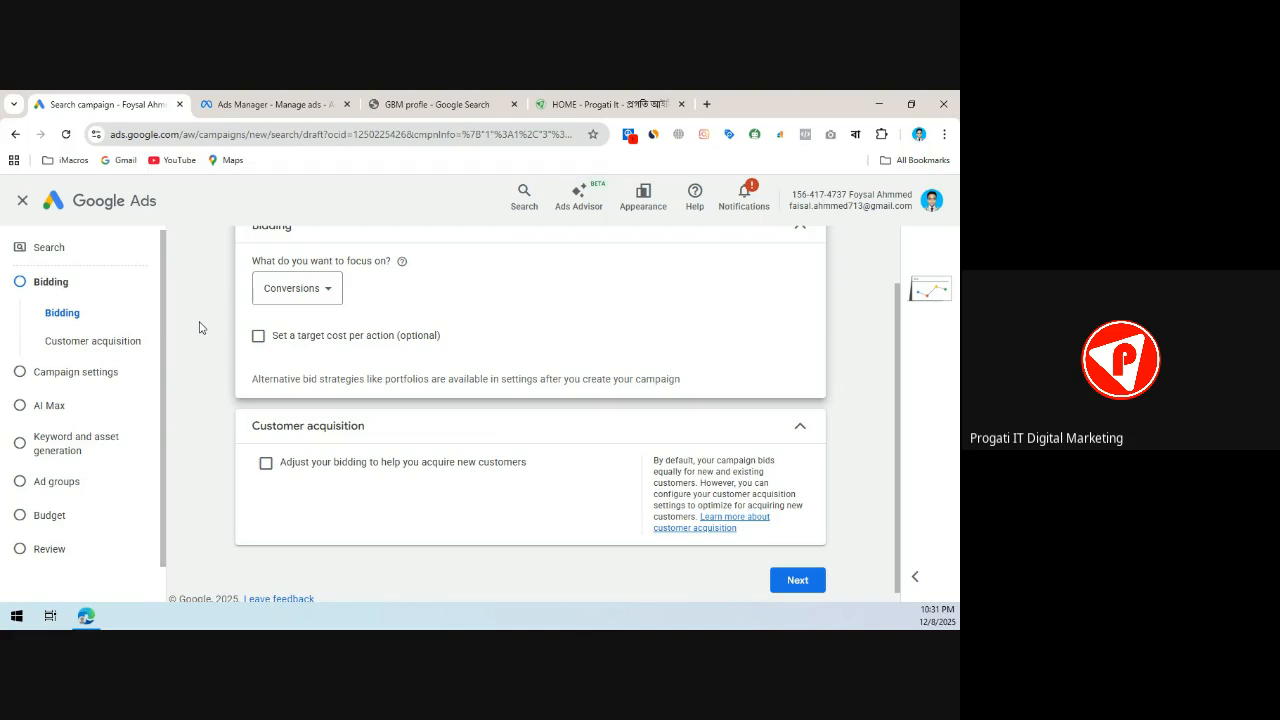
scroll(349, 343, "up", 1)
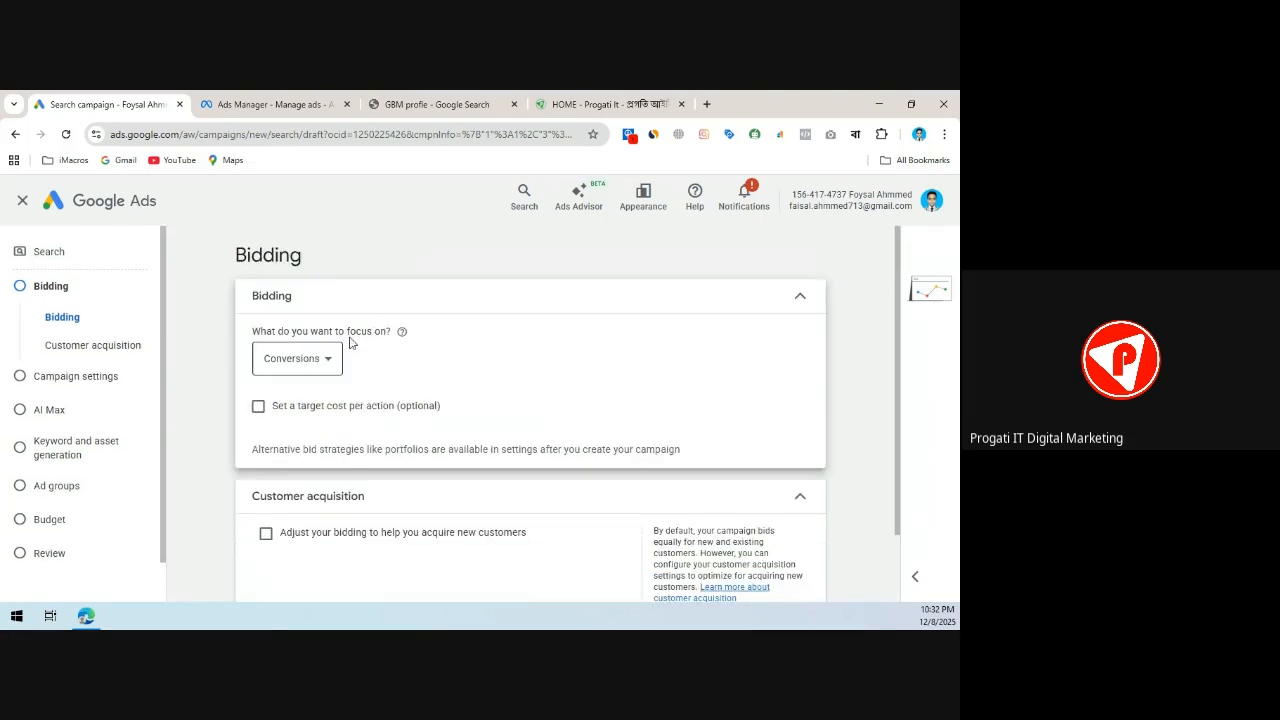
View the available bidding focus options and leave the list without changing the selection.
left_click_drag(288, 298, 240, 300)
left_click(403, 290)
left_click(333, 368)
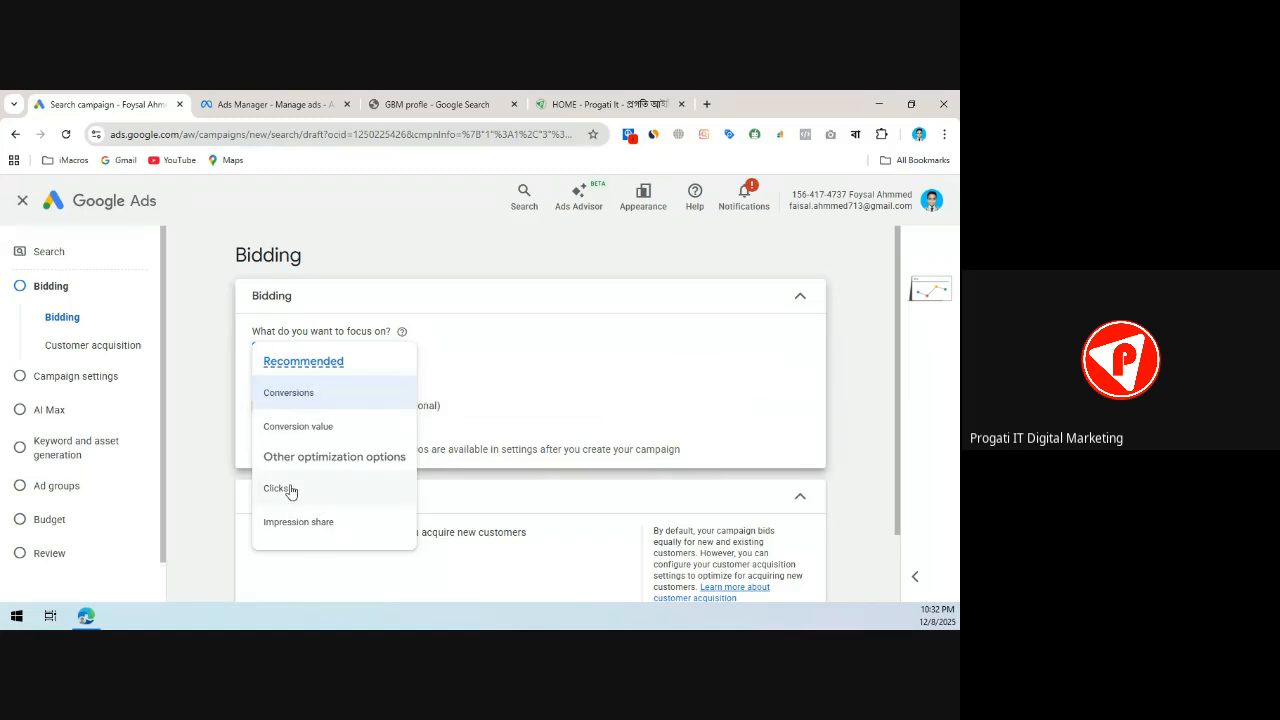
left_click(210, 371)
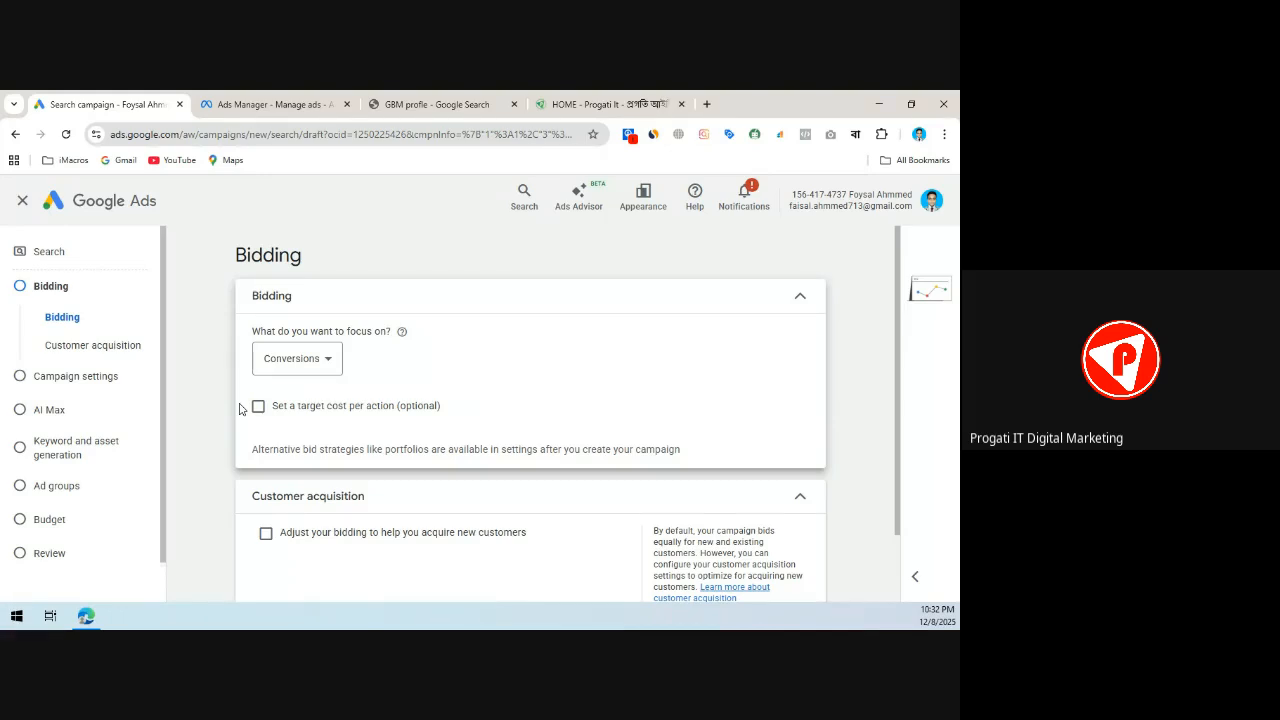
Enable a target cost per action for the bidding and set the target CPA to $0.15.
scroll(224, 405, "down", 1)
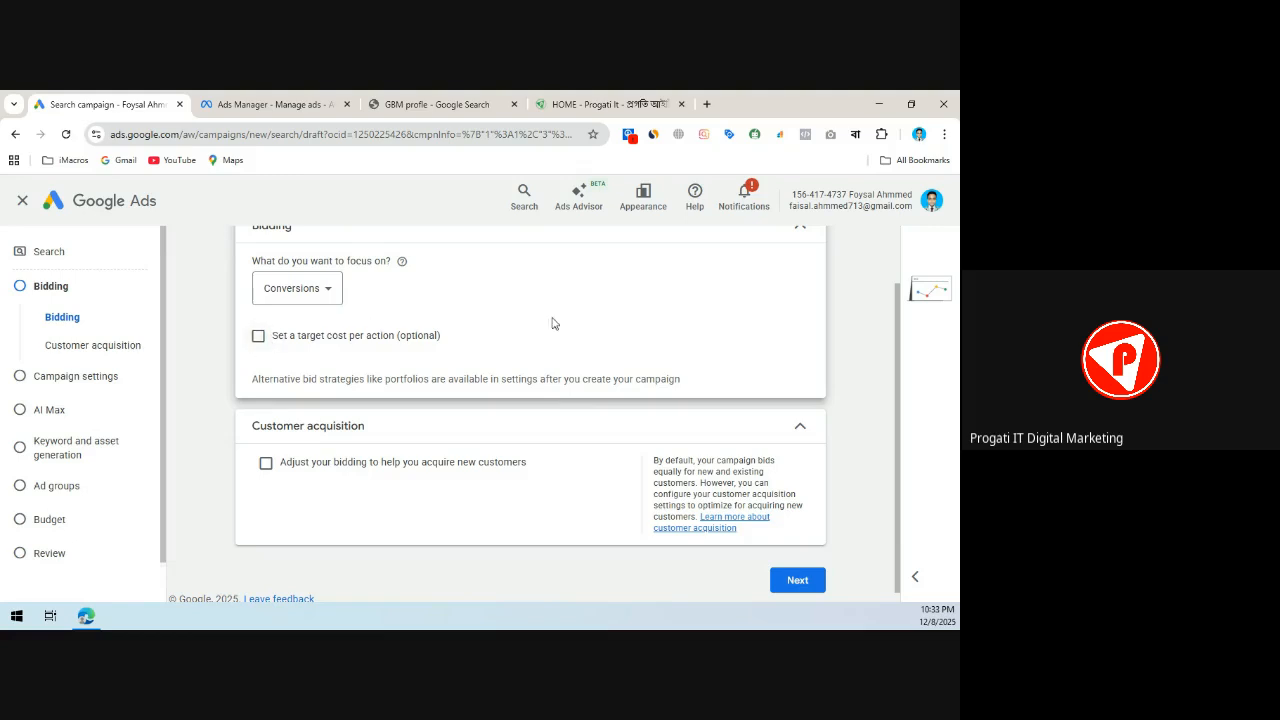
scroll(550, 325, "up", 1)
left_click(258, 406)
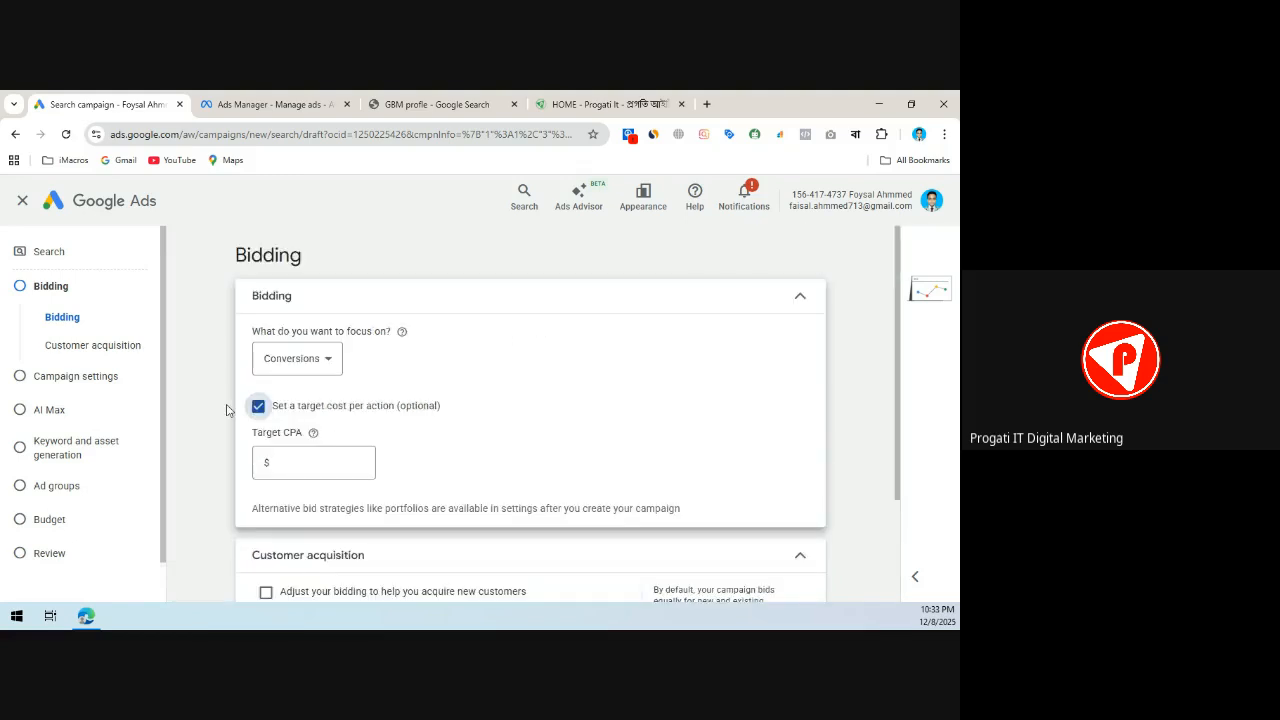
scroll(226, 410, "down", 1)
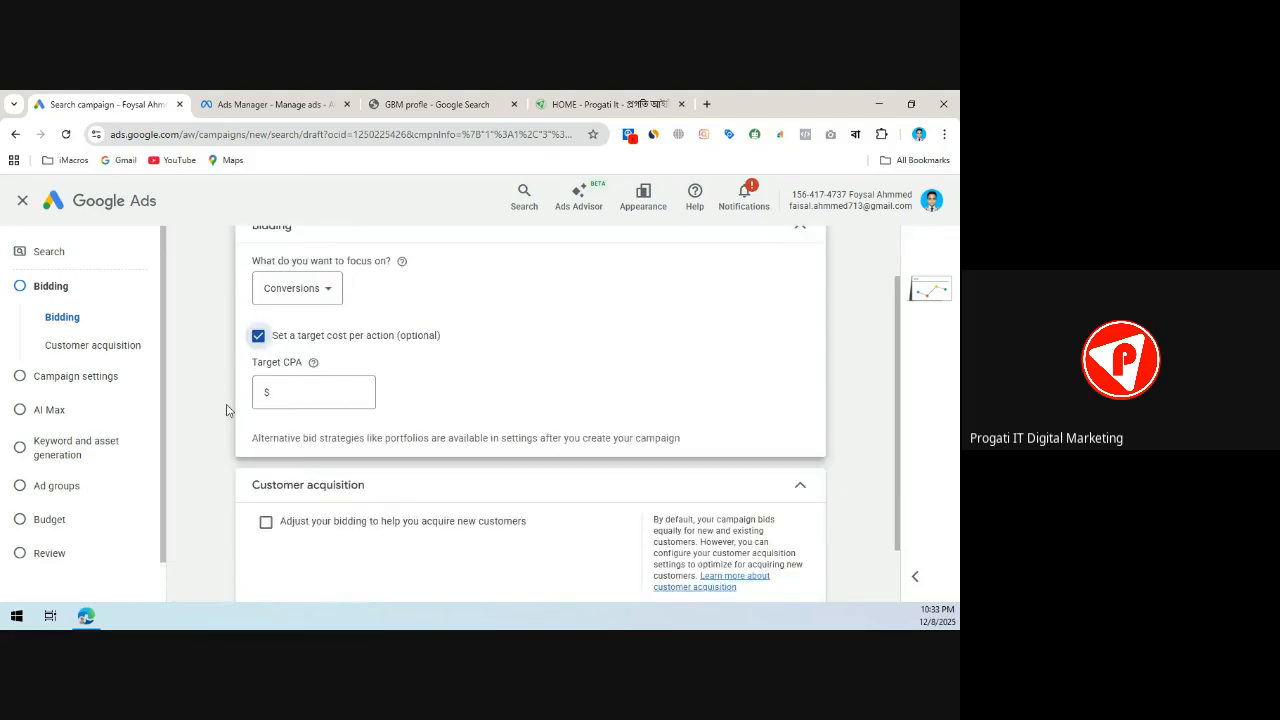
left_click(297, 396)
type(".15")
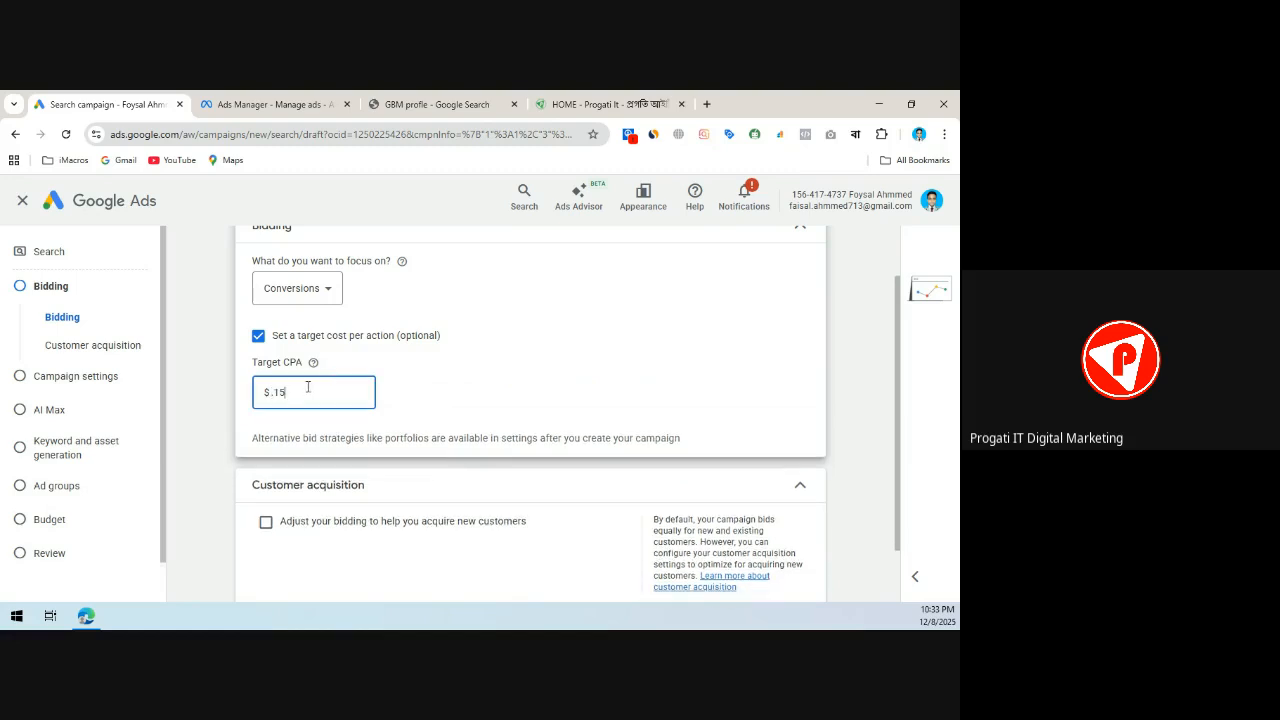
left_click(194, 398)
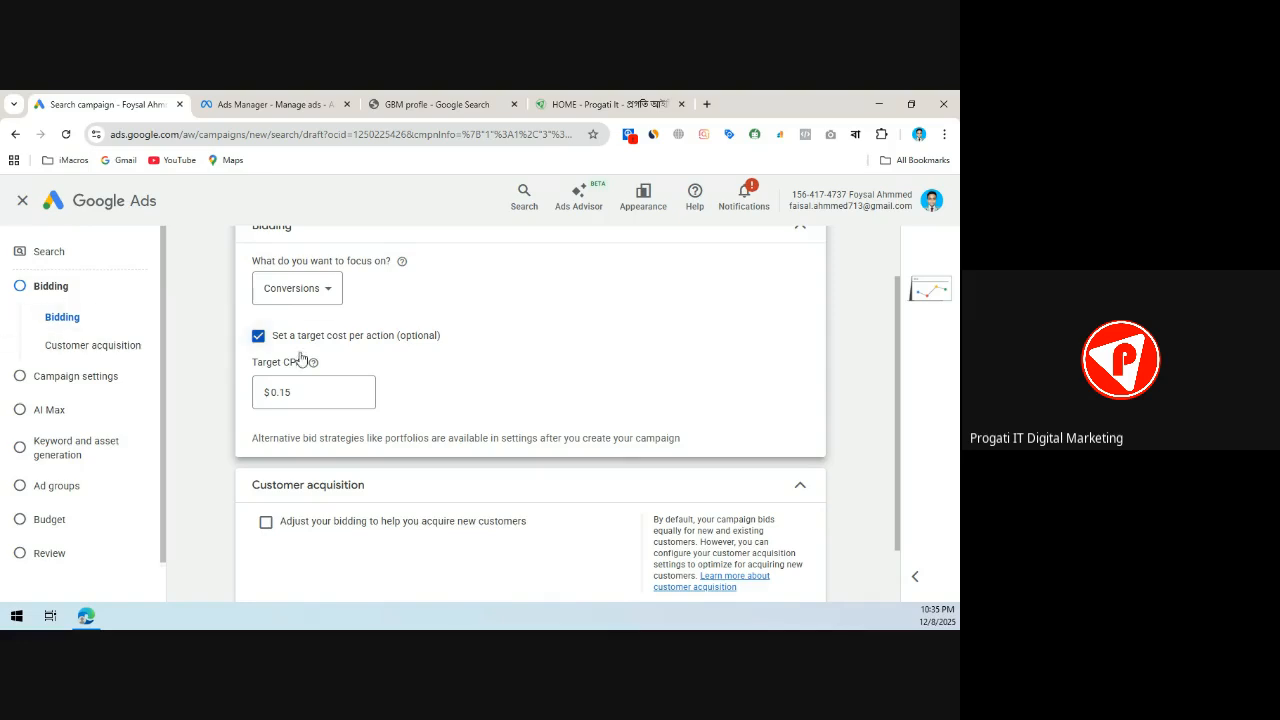
Examine the target CPA amount entered for the Conversions bidding.
left_click_drag(303, 392, 281, 402)
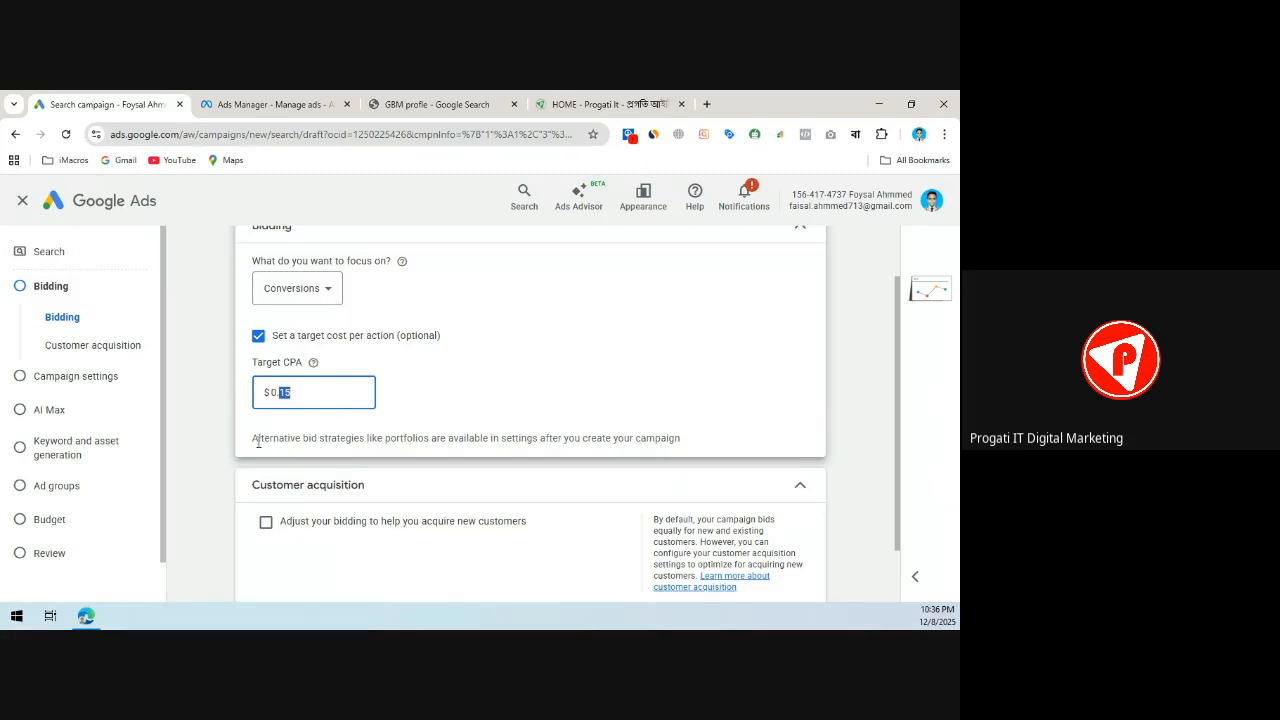
left_click(283, 390)
left_click_drag(280, 391, 294, 391)
left_click(278, 394)
left_click_drag(280, 392, 310, 390)
left_click(345, 393)
mouse_move(290, 397)
left_mouse_down()
mouse_move(279, 400)
mouse_move(303, 391)
left_mouse_up()
left_click(283, 393)
Reset the optional target cost per action by turning it off and on, and set the target CPA to $.15.
left_click(258, 335)
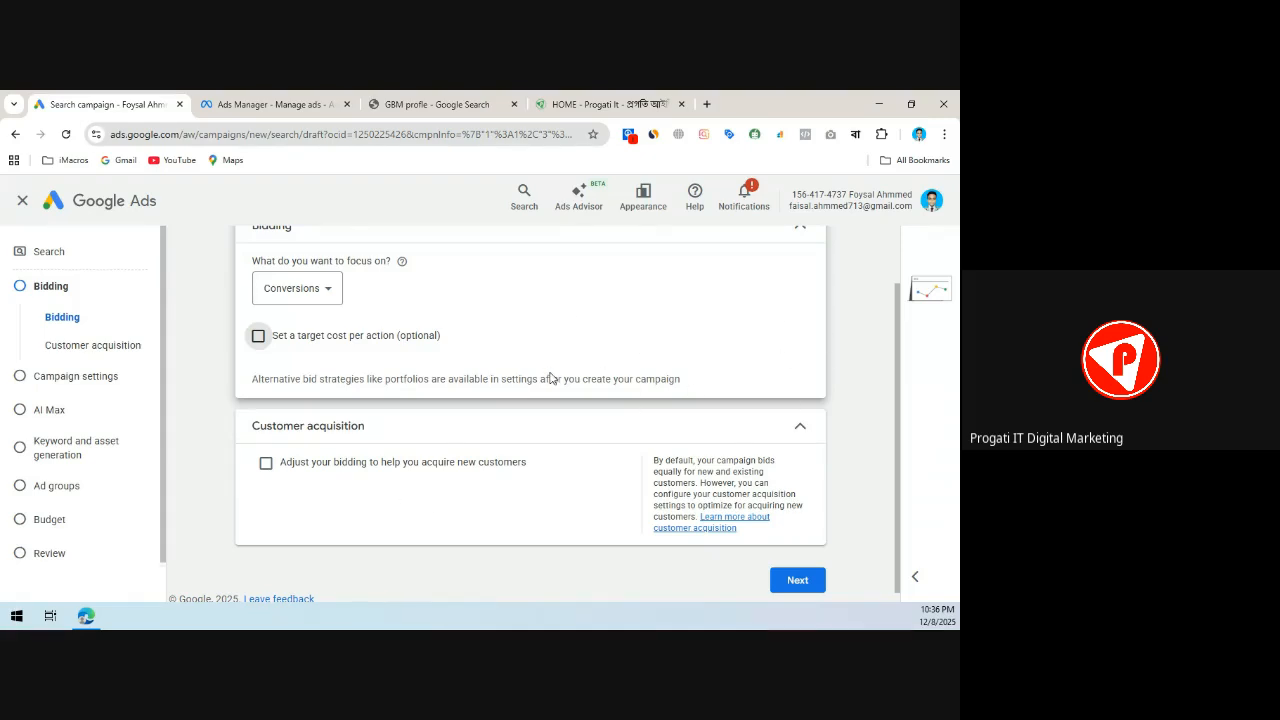
left_click(258, 335)
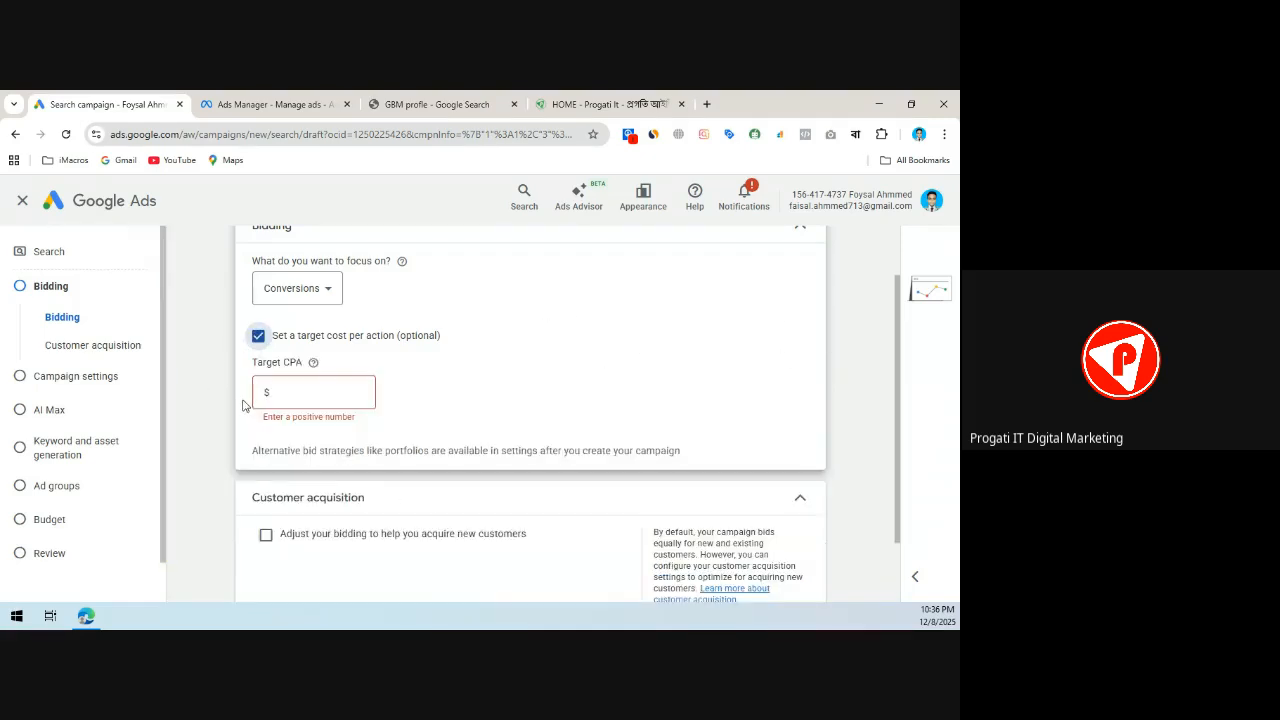
left_click(311, 392)
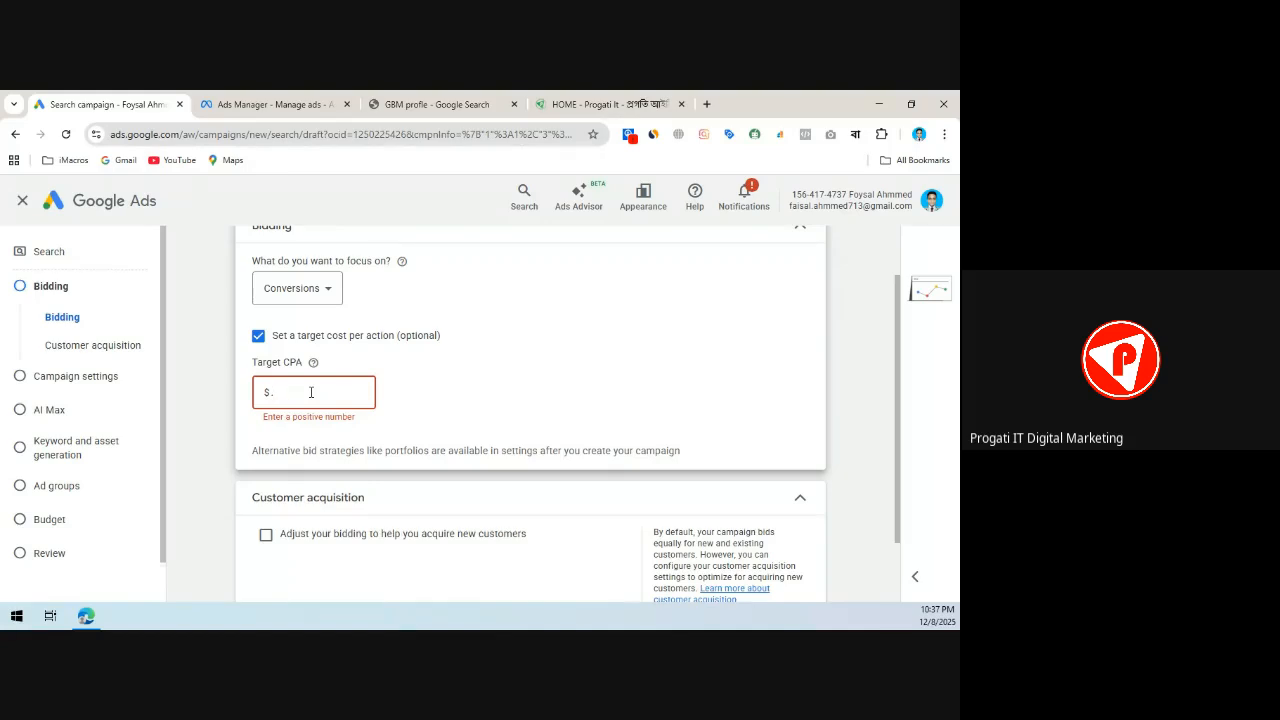
type("15")
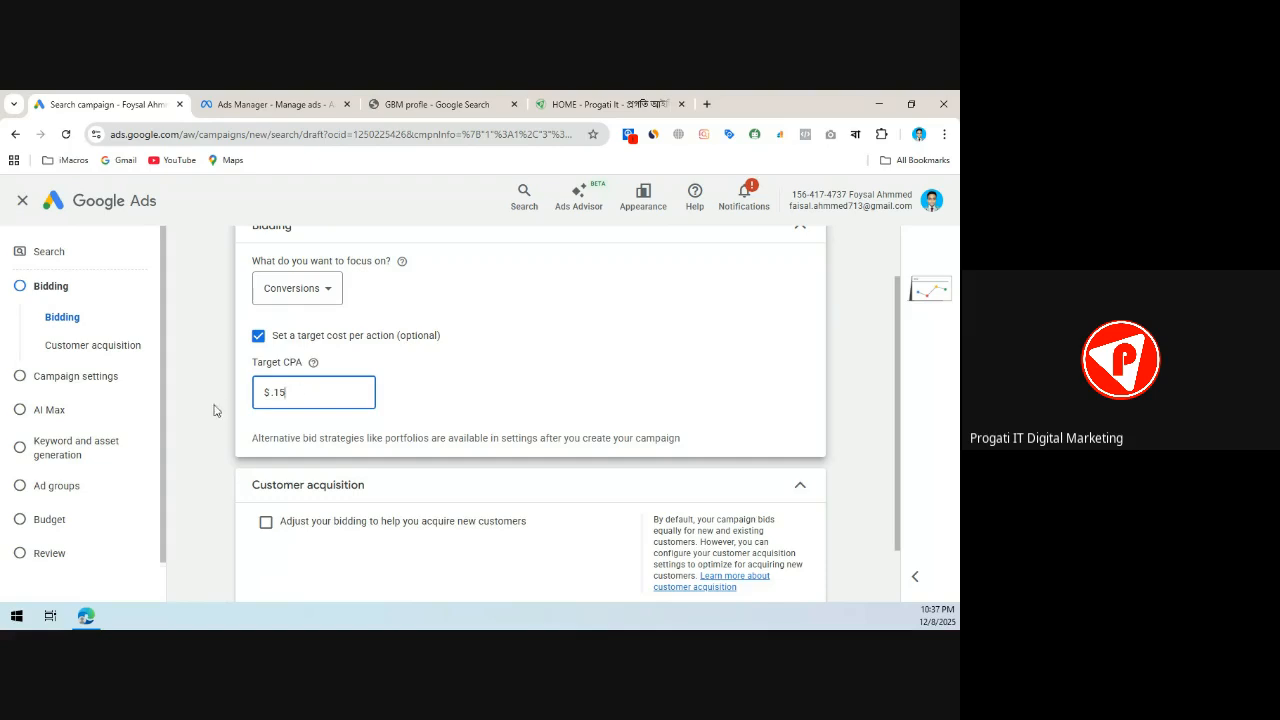
Set the target CPA to $0.10.
double_click(278, 393)
left_click(313, 388)
double_click(276, 394)
type("10")
left_click(237, 441)
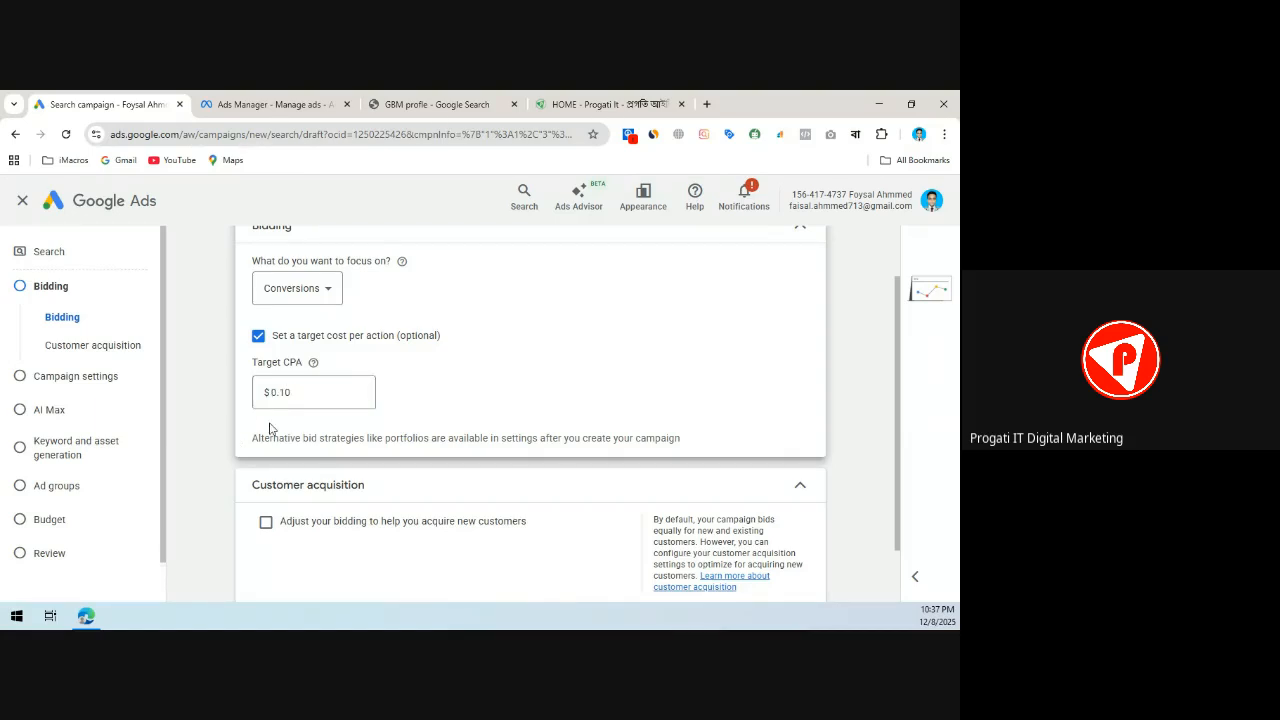
View the open GBM profile search results and return to the Search campaign's bidding settings.
left_click(297, 390)
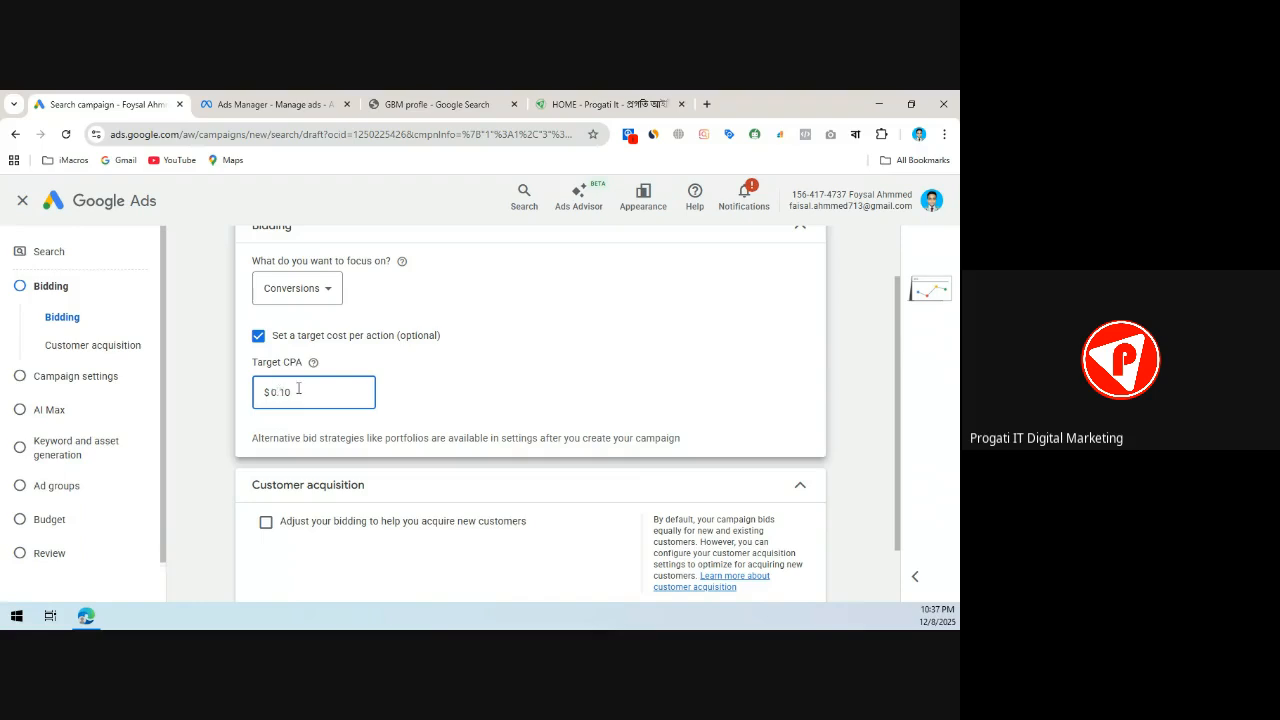
left_click(657, 98)
left_click(437, 104)
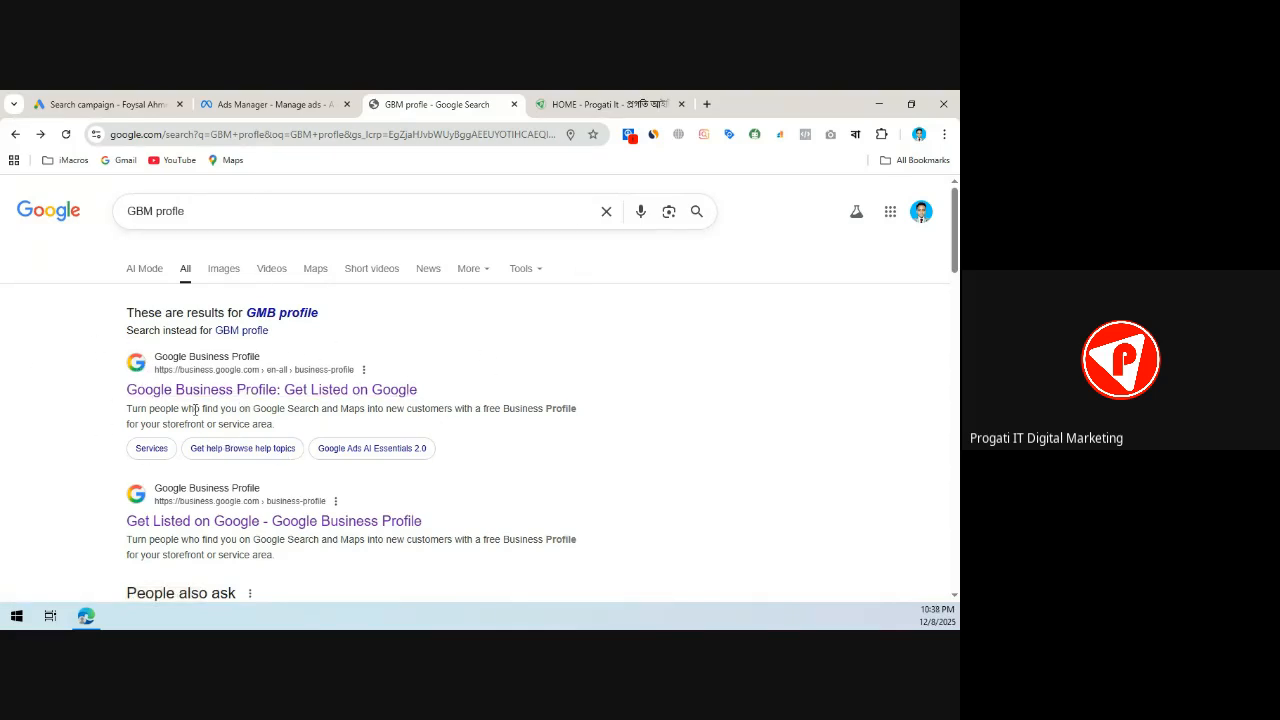
left_click(140, 96)
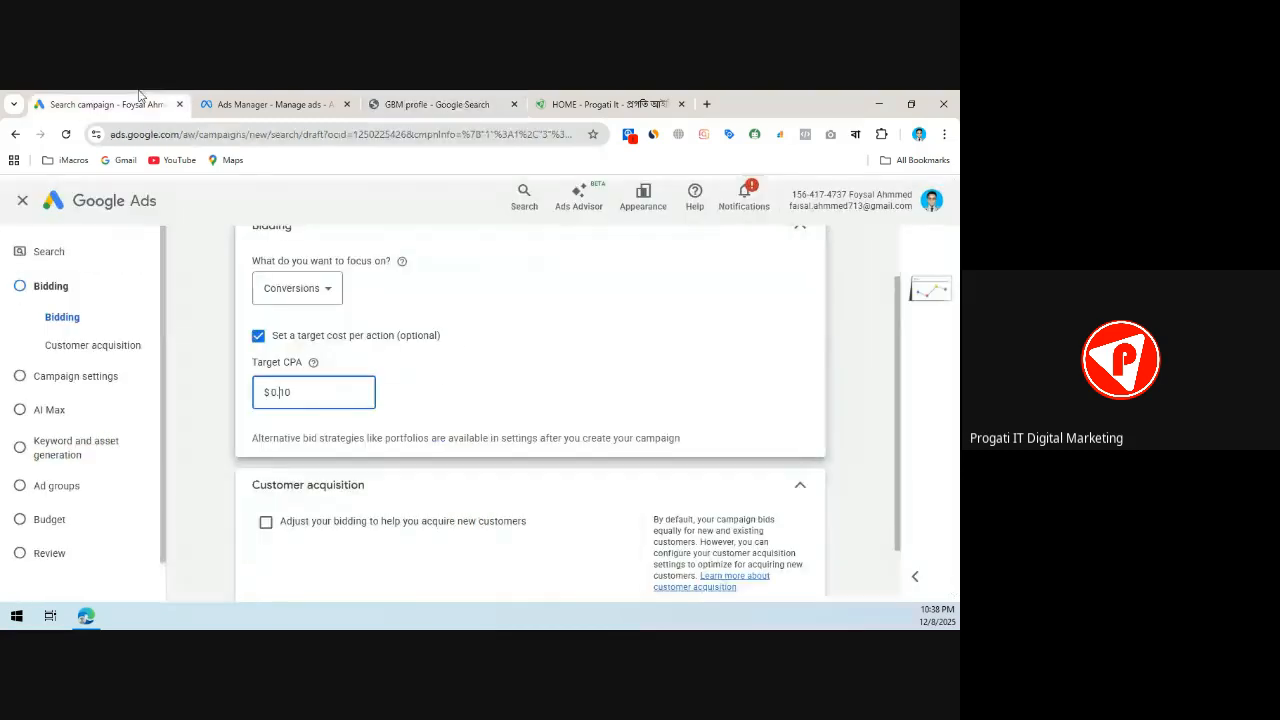
Clear the target cost per action by toggling the option, and set the target CPA to $1.00.
left_click(258, 337)
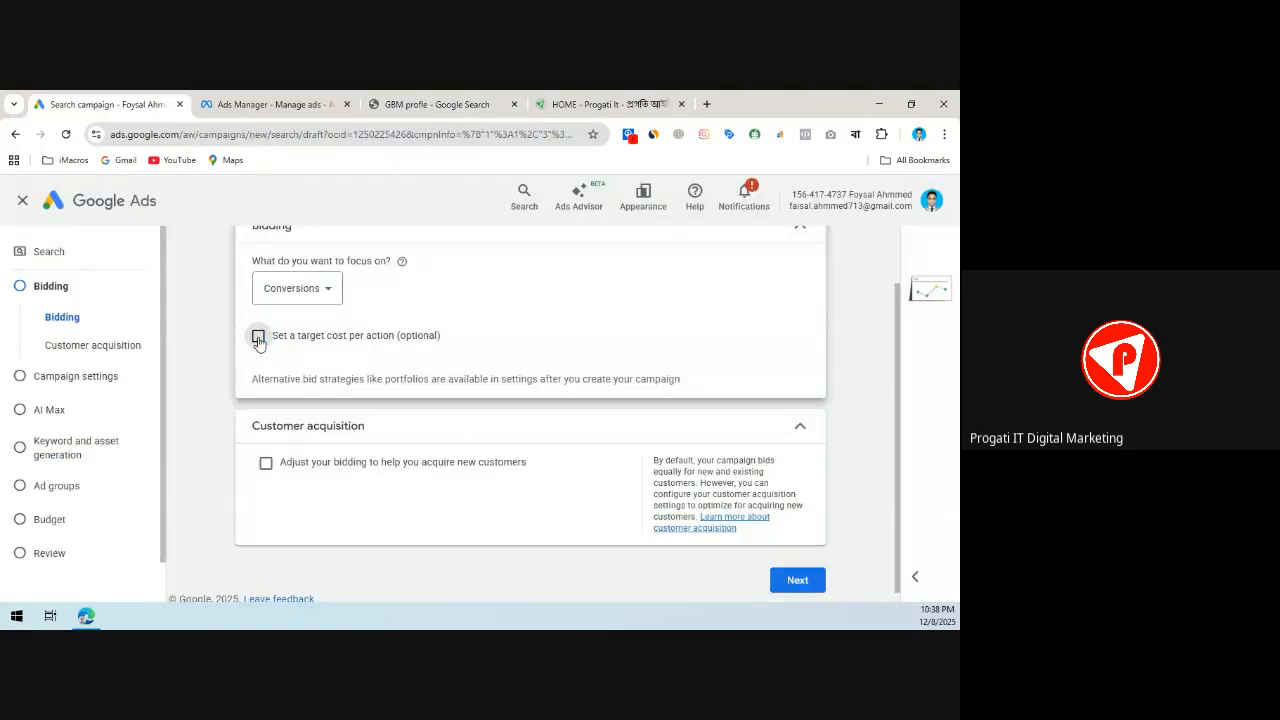
left_click(258, 337)
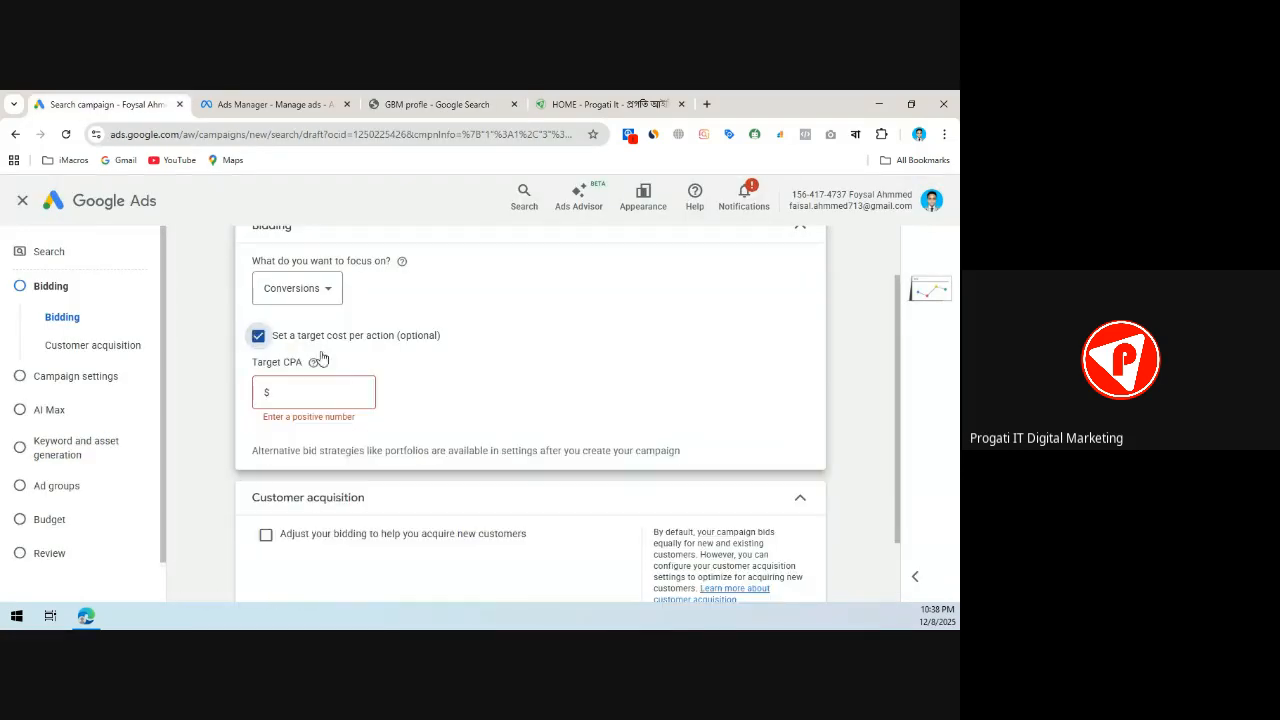
left_click(314, 393)
type("1")
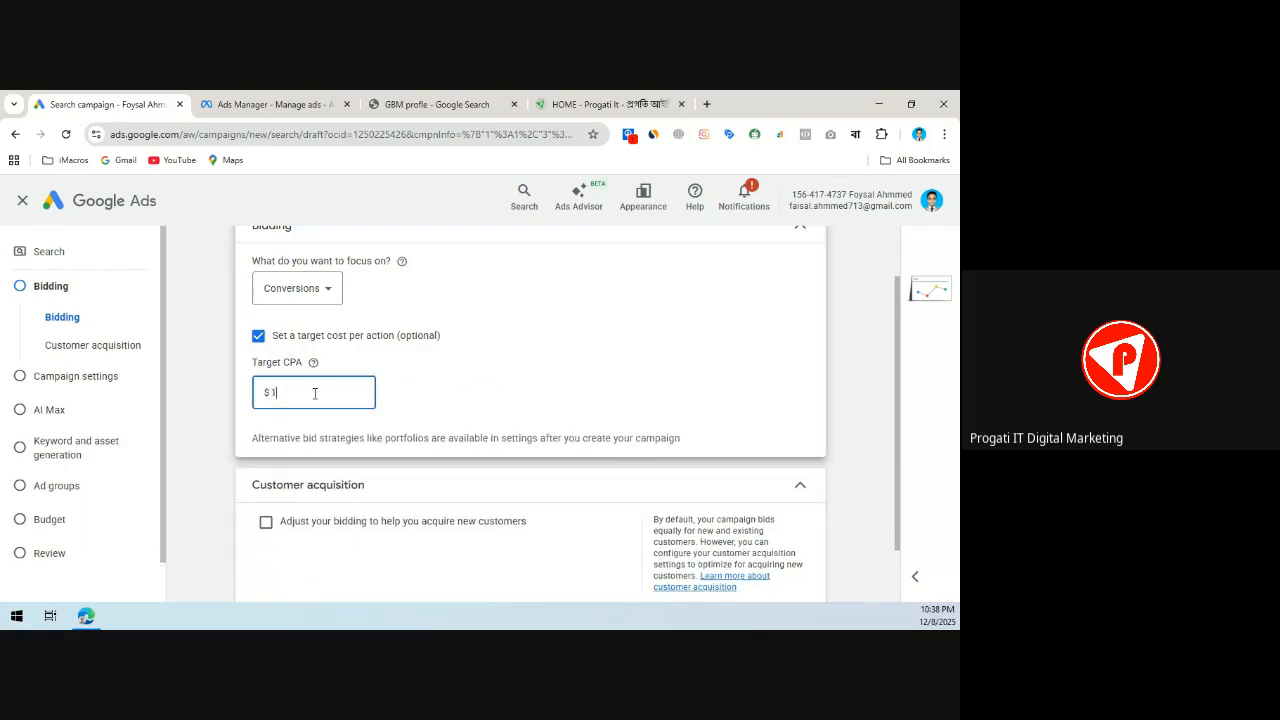
left_click(234, 412)
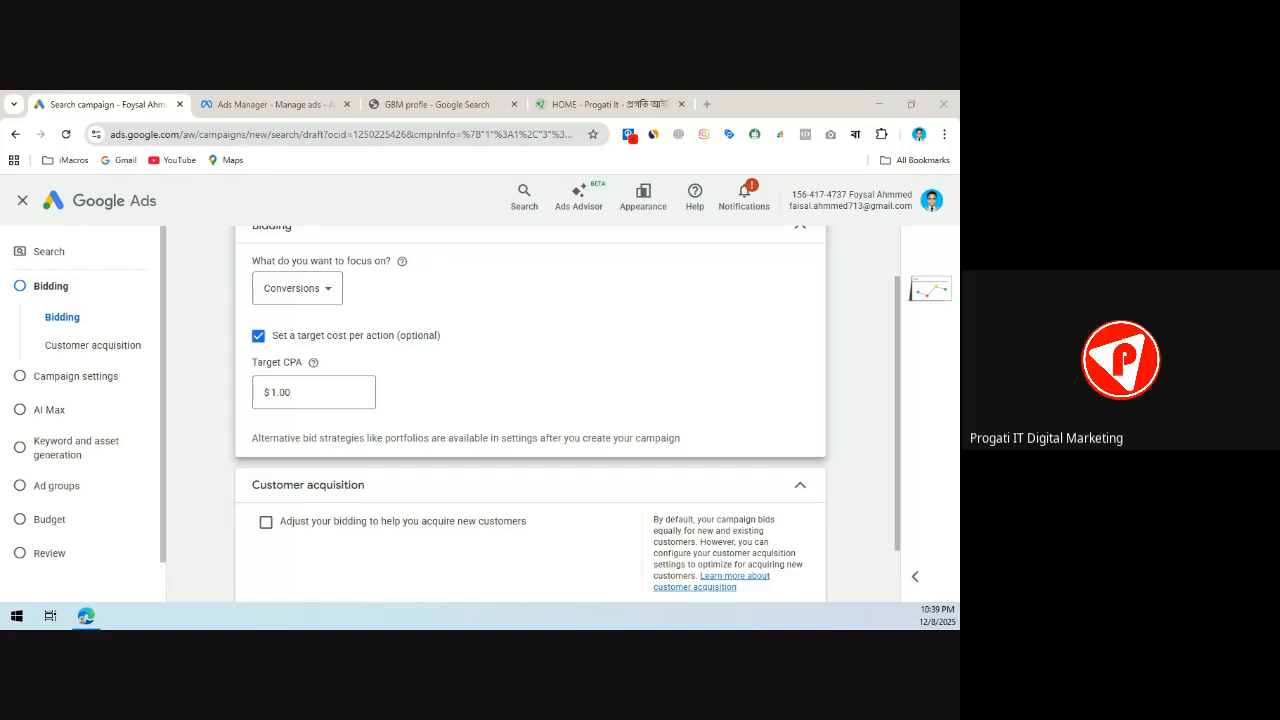
Turn off the target cost per action, and view the new customer acquisition bidding choices without applying them.
left_click(259, 337)
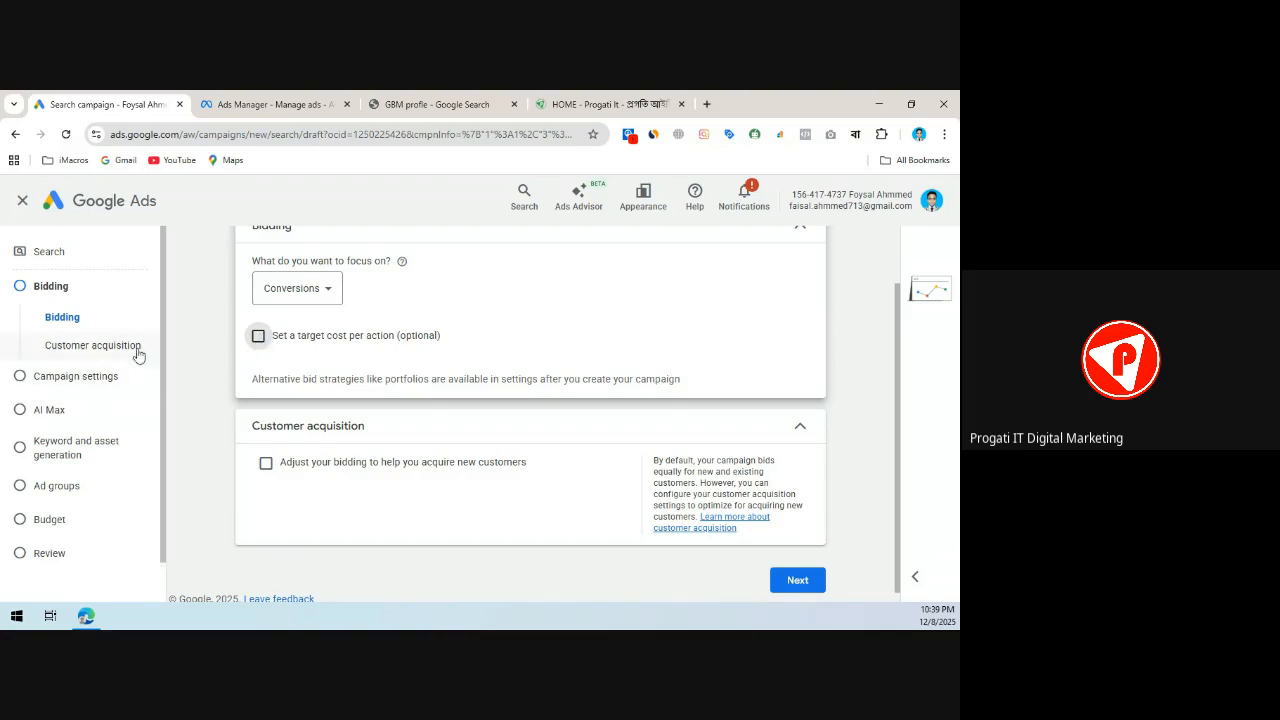
scroll(380, 345, "down", 1)
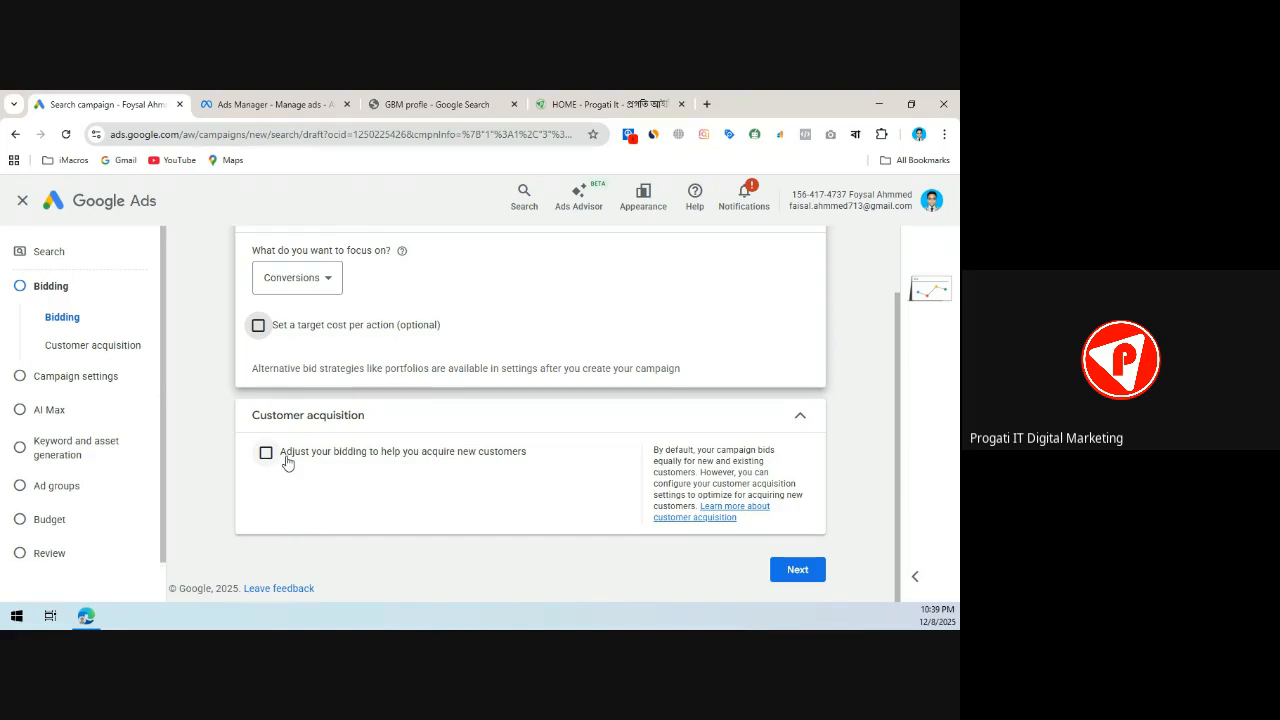
left_click(286, 458)
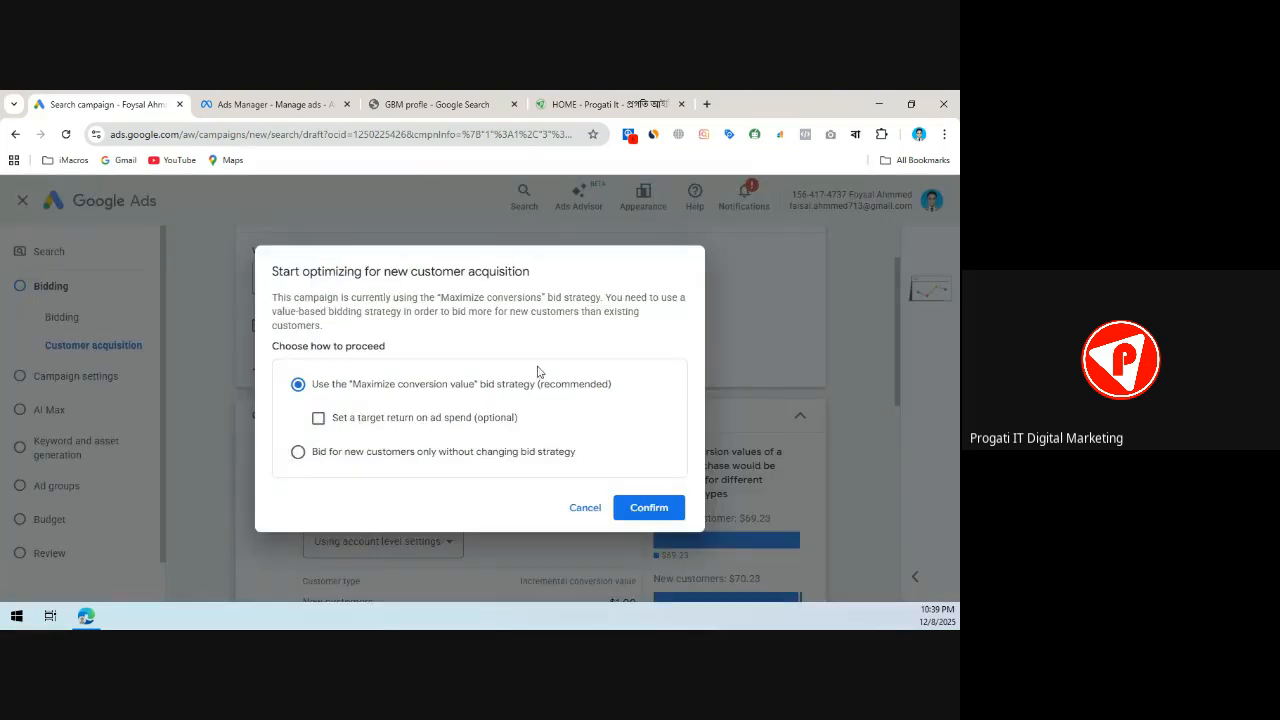
left_click(588, 510)
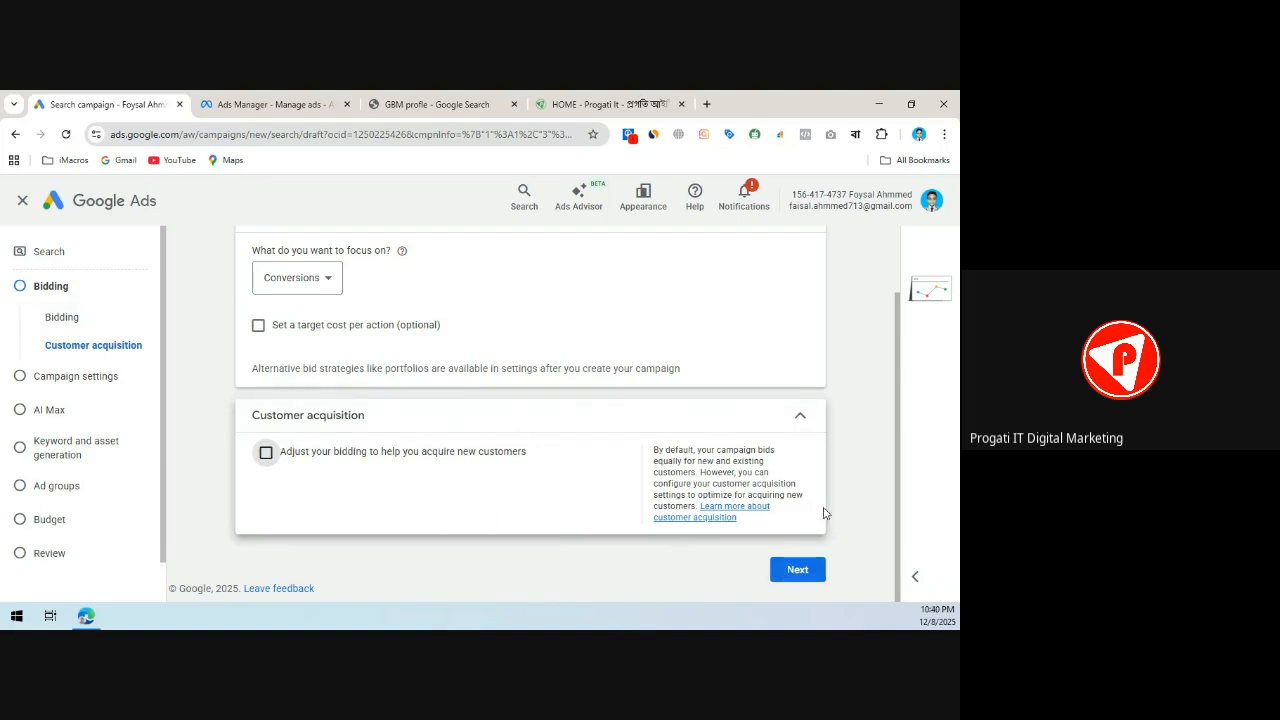
Continue to the campaign settings and hide the EU political ads notice.
left_click(797, 569)
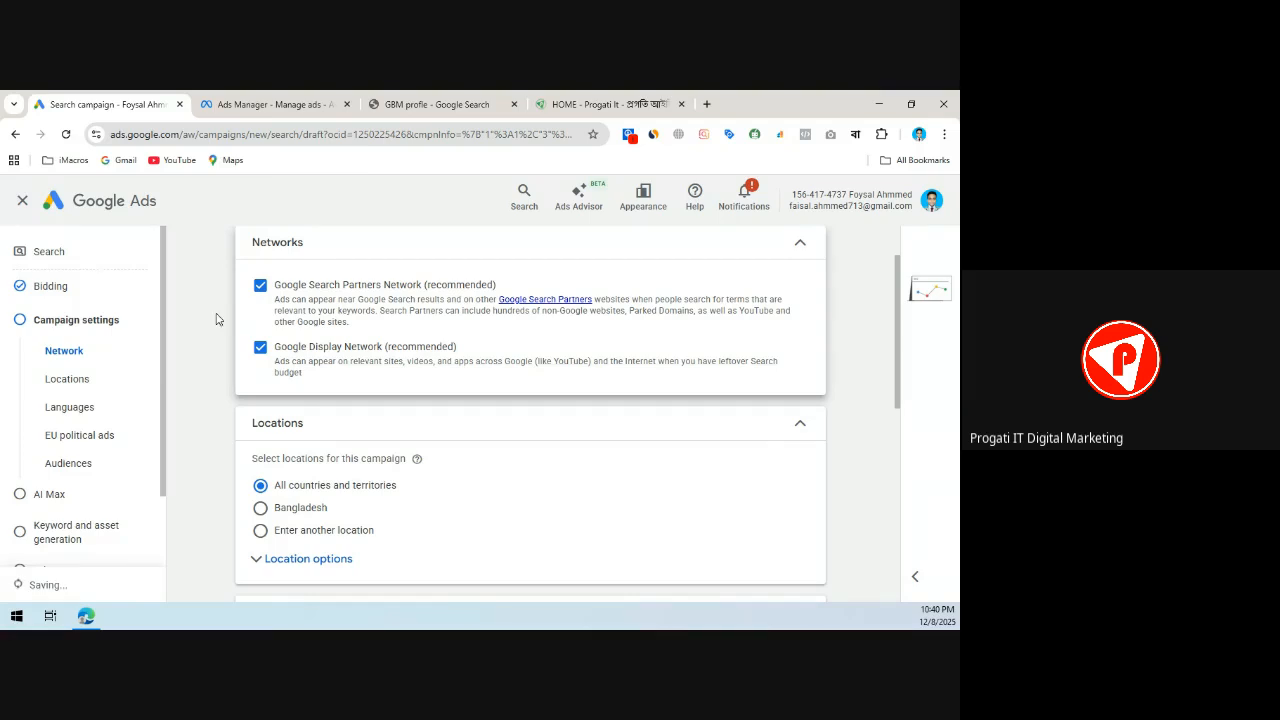
scroll(323, 323, "down", 1)
scroll(274, 349, "up", 2)
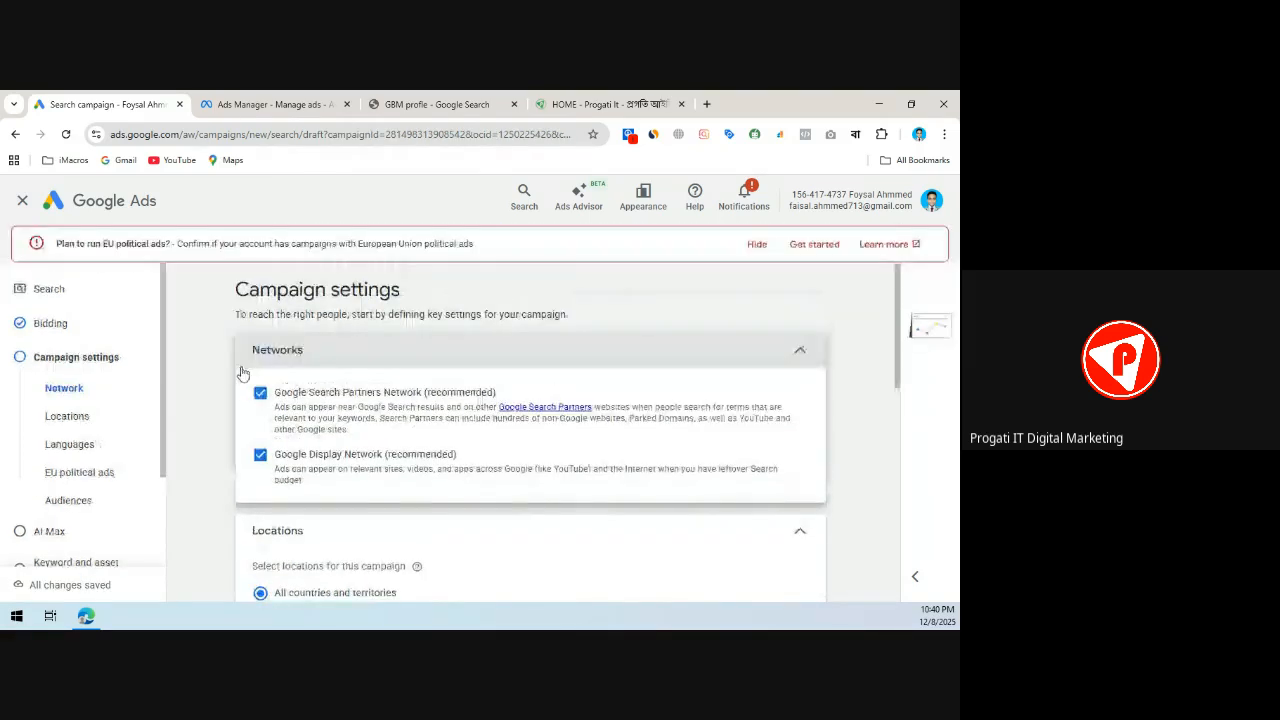
scroll(206, 395, "down", 1)
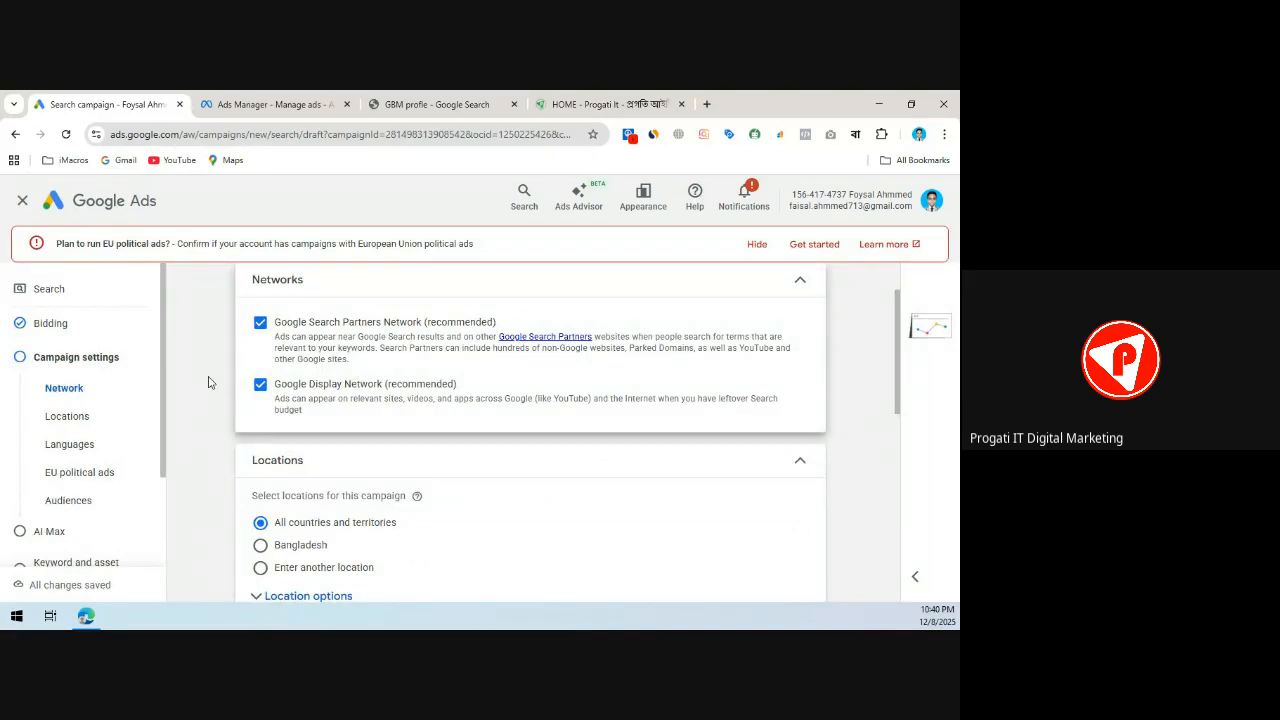
left_click(757, 243)
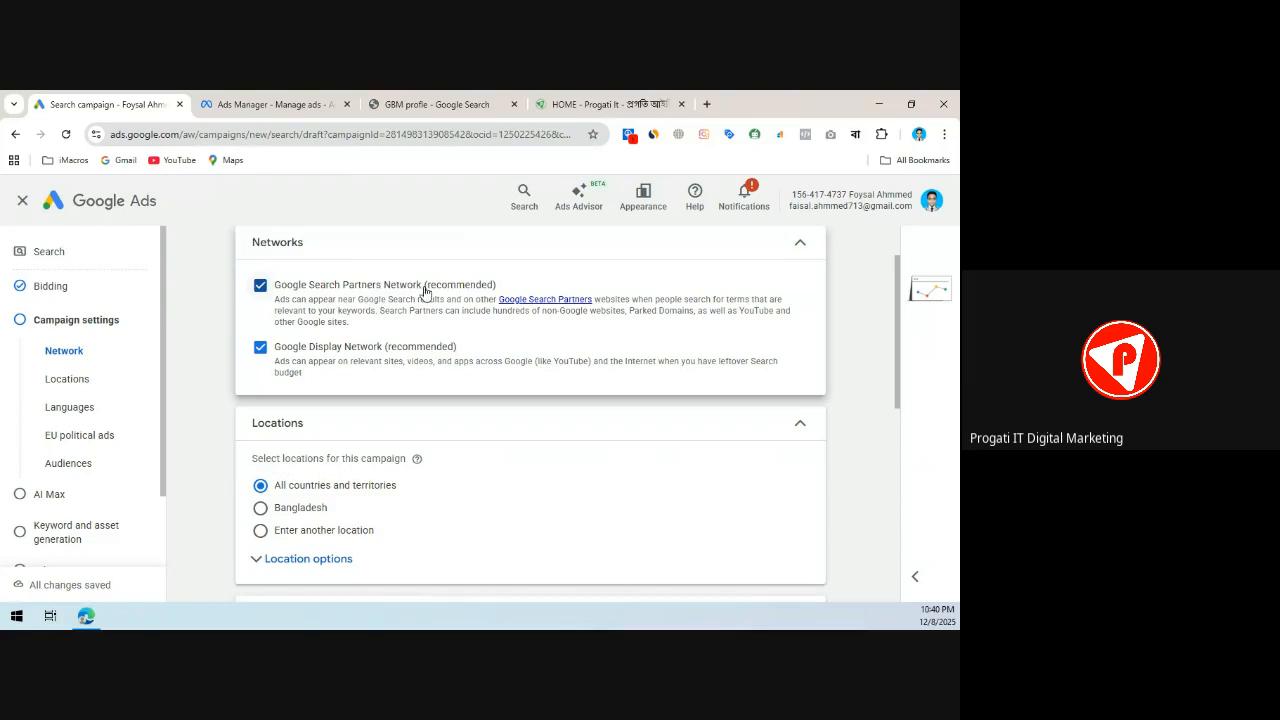
Open the Google Workspace Marketplace from the Google apps list of a new browser tab.
left_click(707, 104)
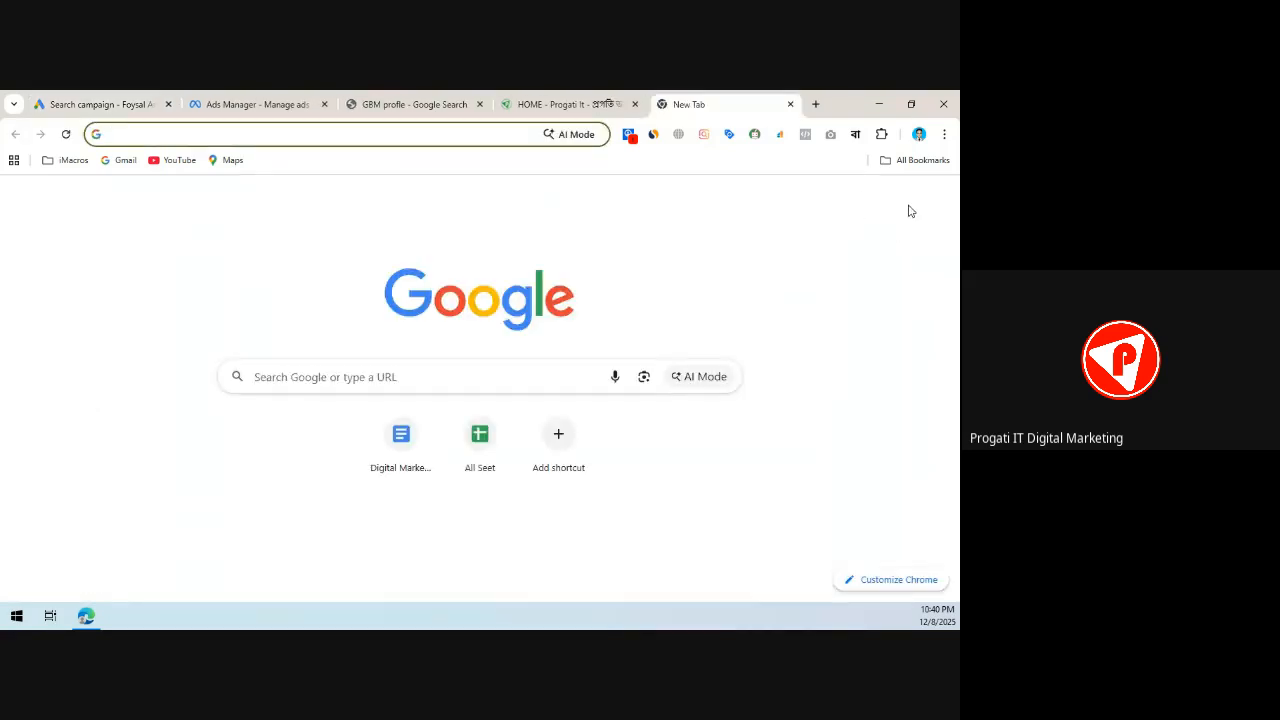
left_click(900, 204)
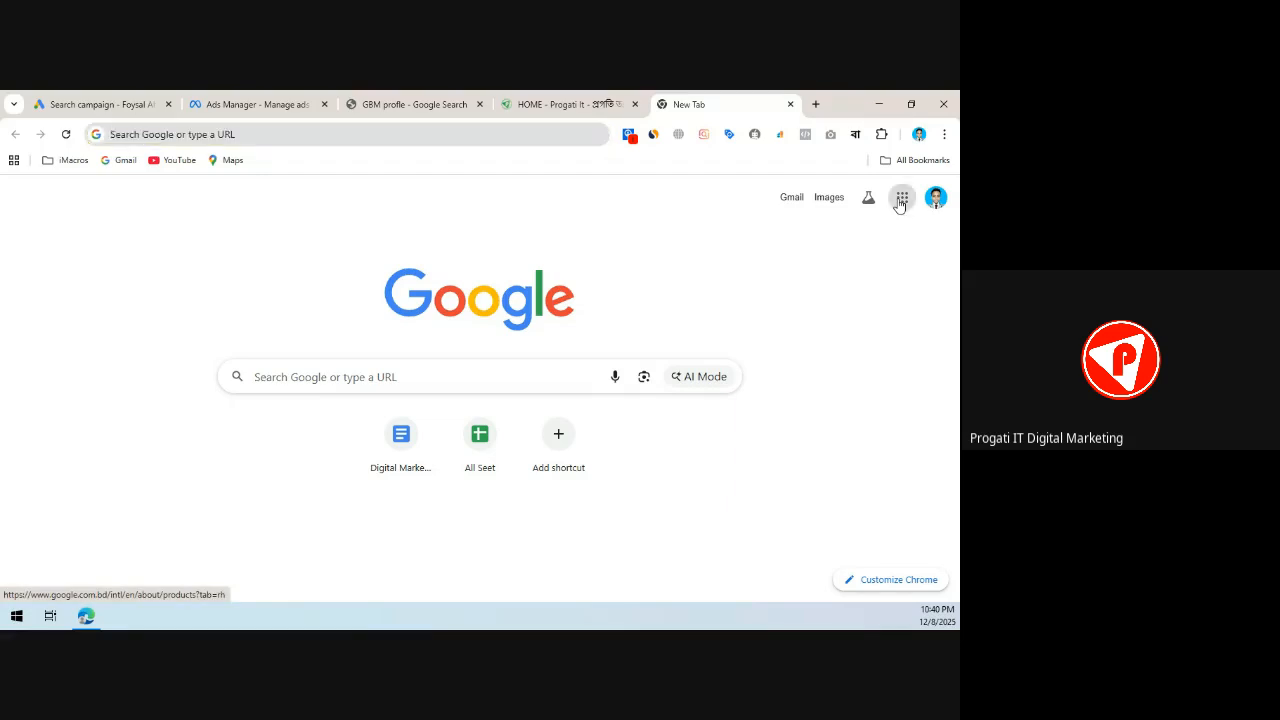
scroll(808, 312, "down", 5)
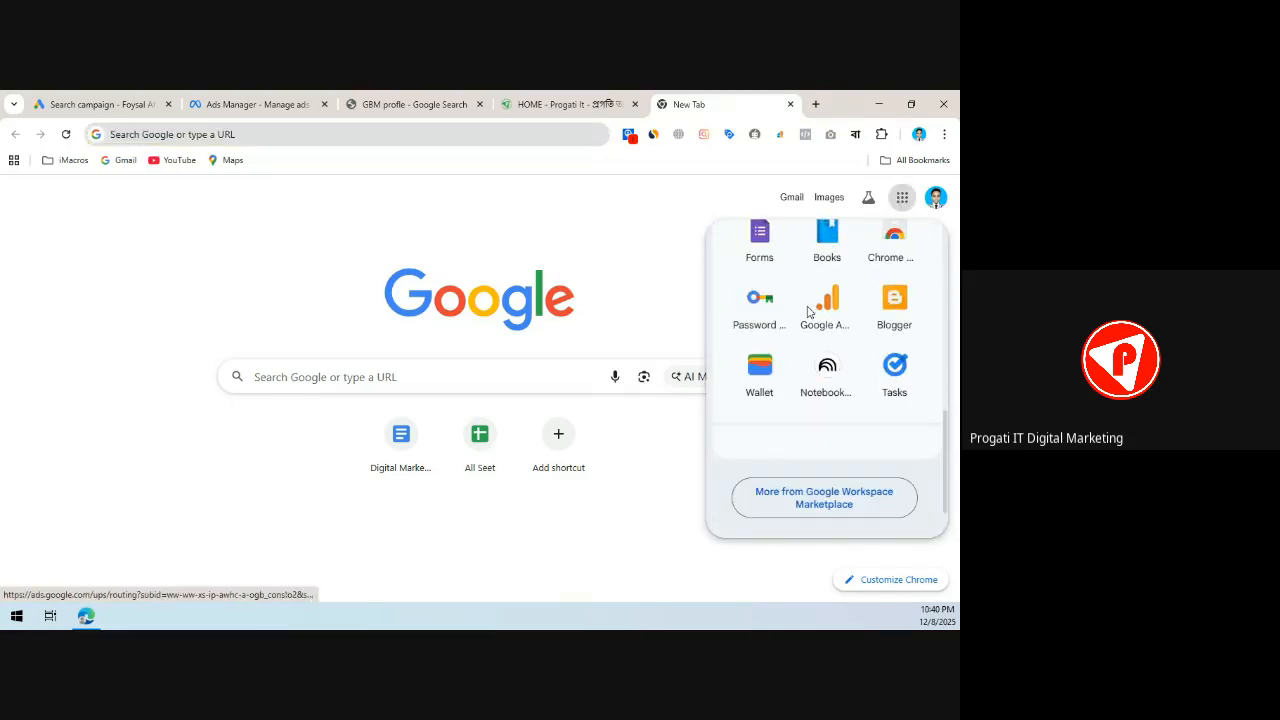
left_click(818, 500)
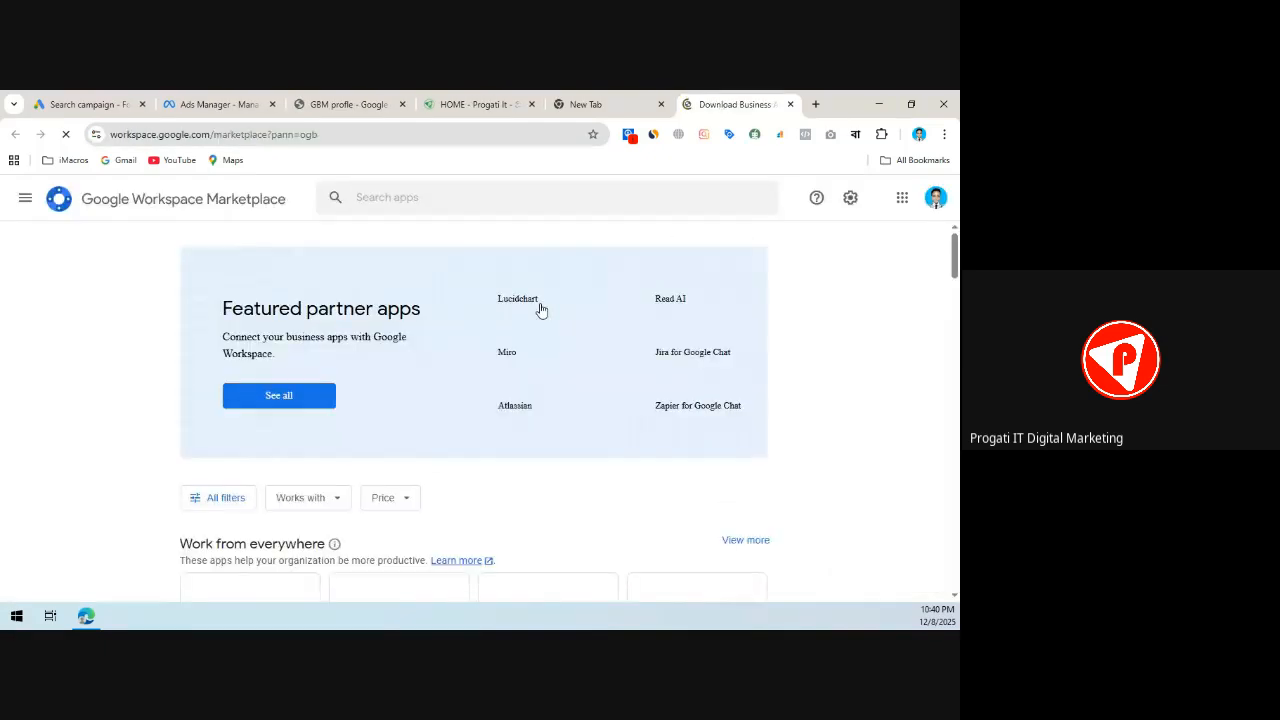
Browse the app listings in the Google Workspace Marketplace and return to the Search campaign settings in Google Ads.
scroll(540, 310, "down", 5)
scroll(540, 310, "down", 12)
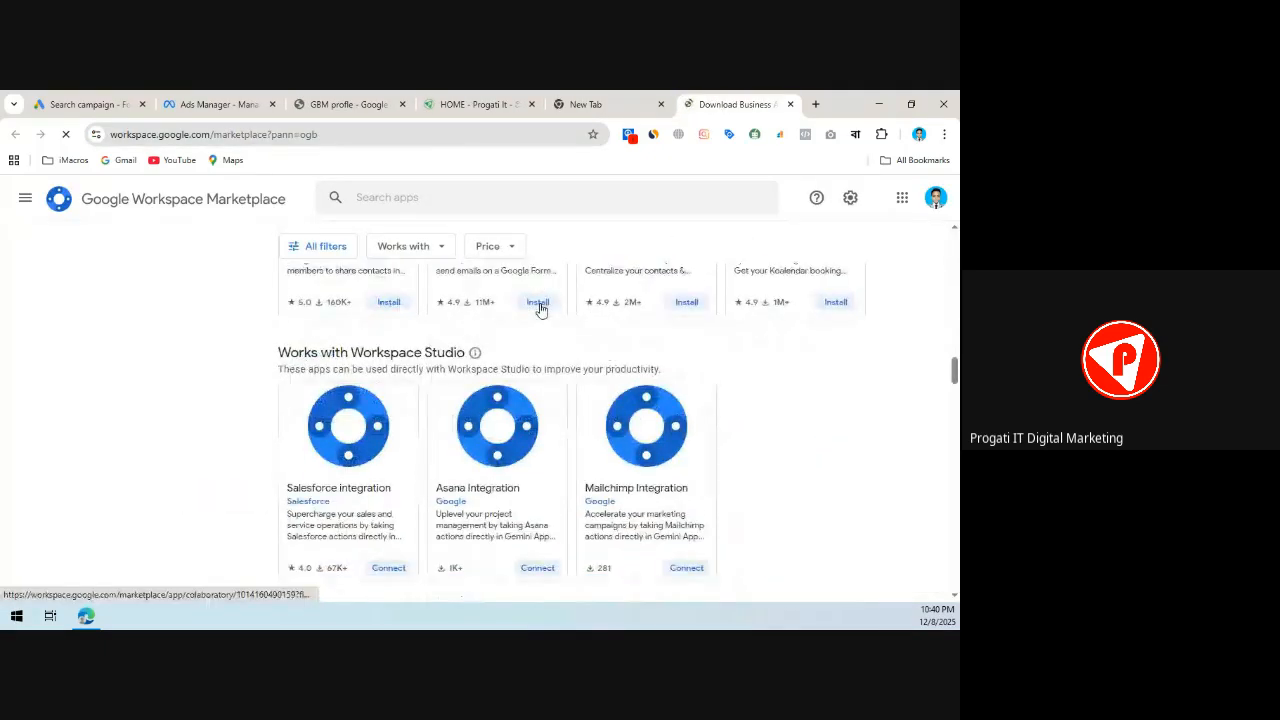
scroll(540, 310, "down", 12)
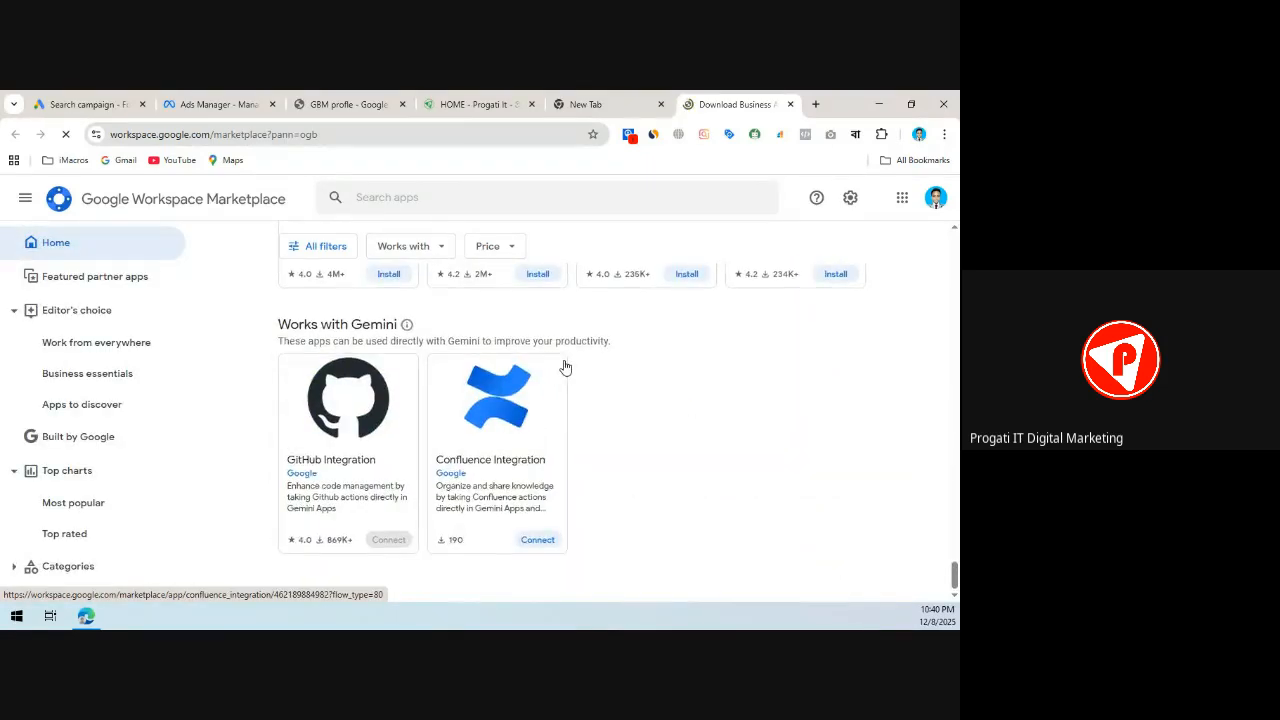
scroll(565, 367, "up", 15)
scroll(566, 366, "up", 10)
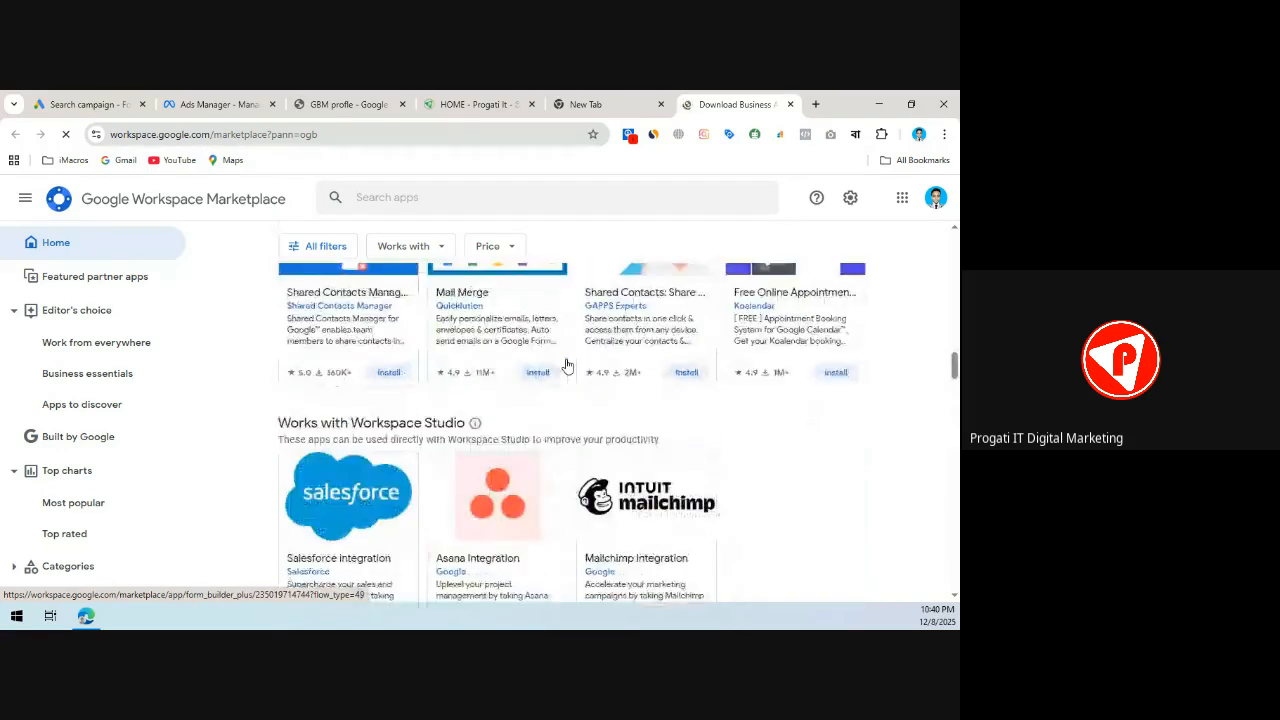
left_click(146, 97)
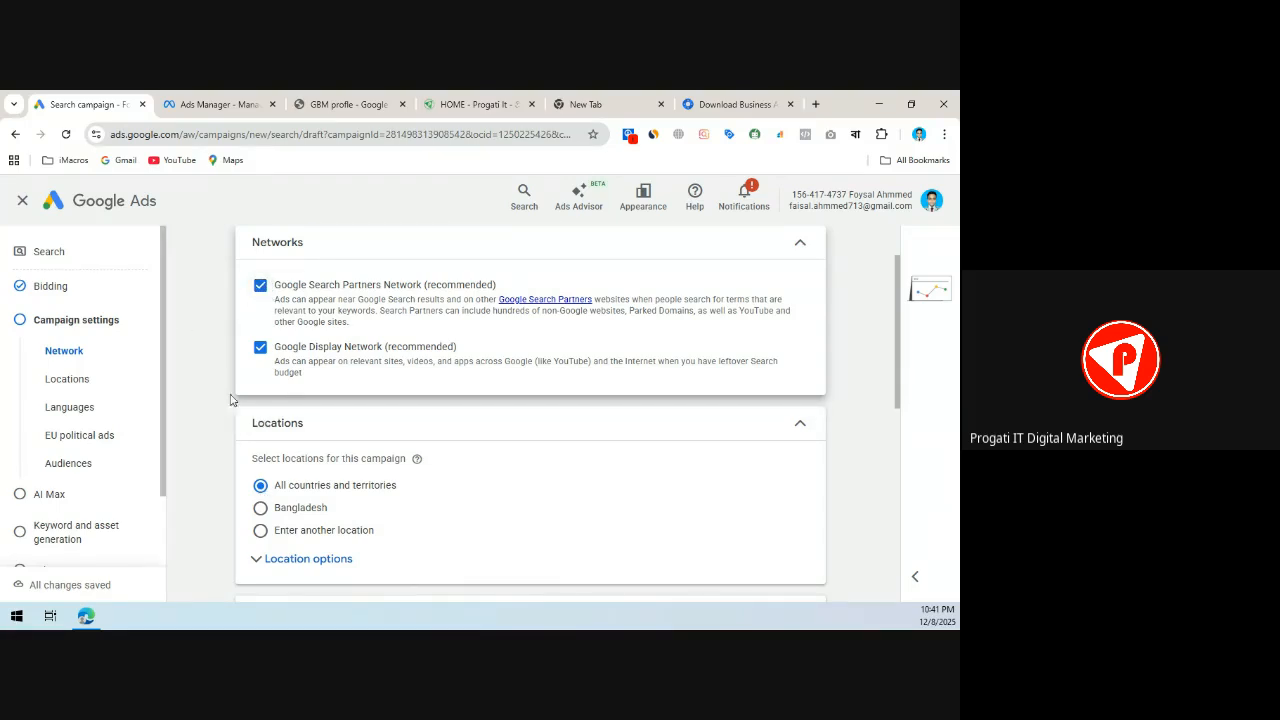
Exclude the Google Search Partners Network and the Google Display Network from the campaign's networks.
left_click(260, 286)
left_click(260, 347)
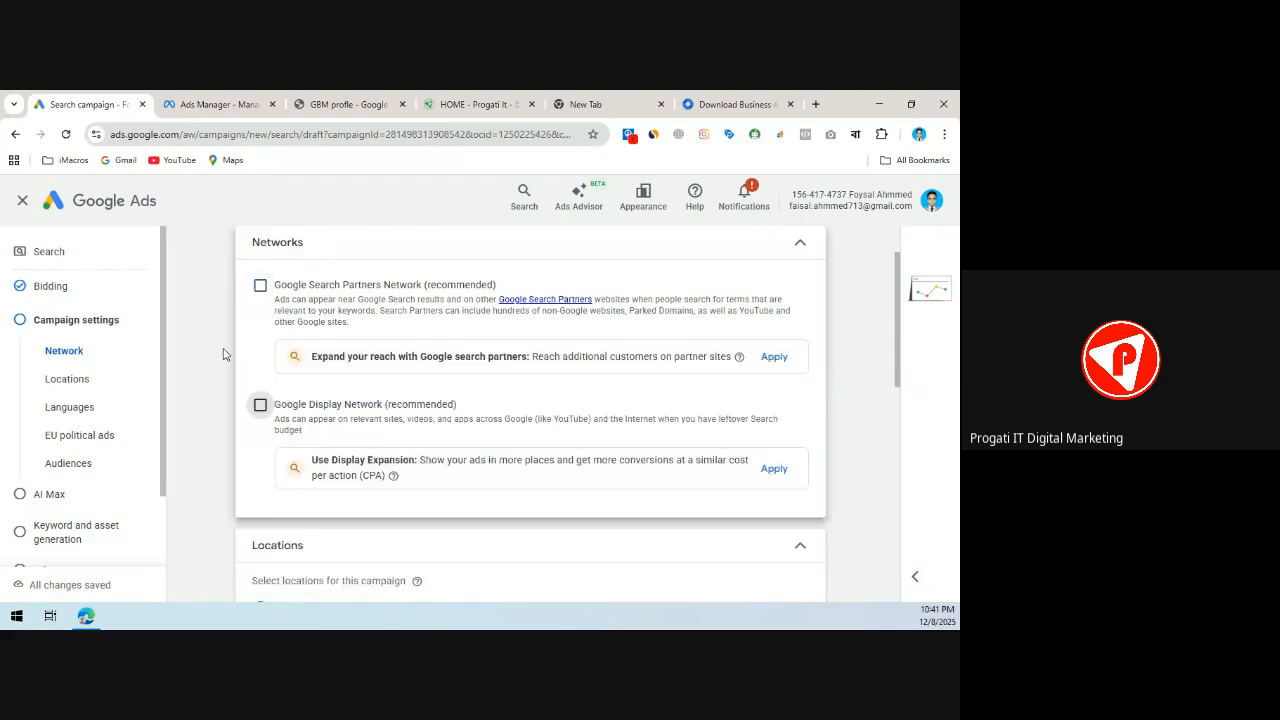
scroll(349, 403, "down", 2)
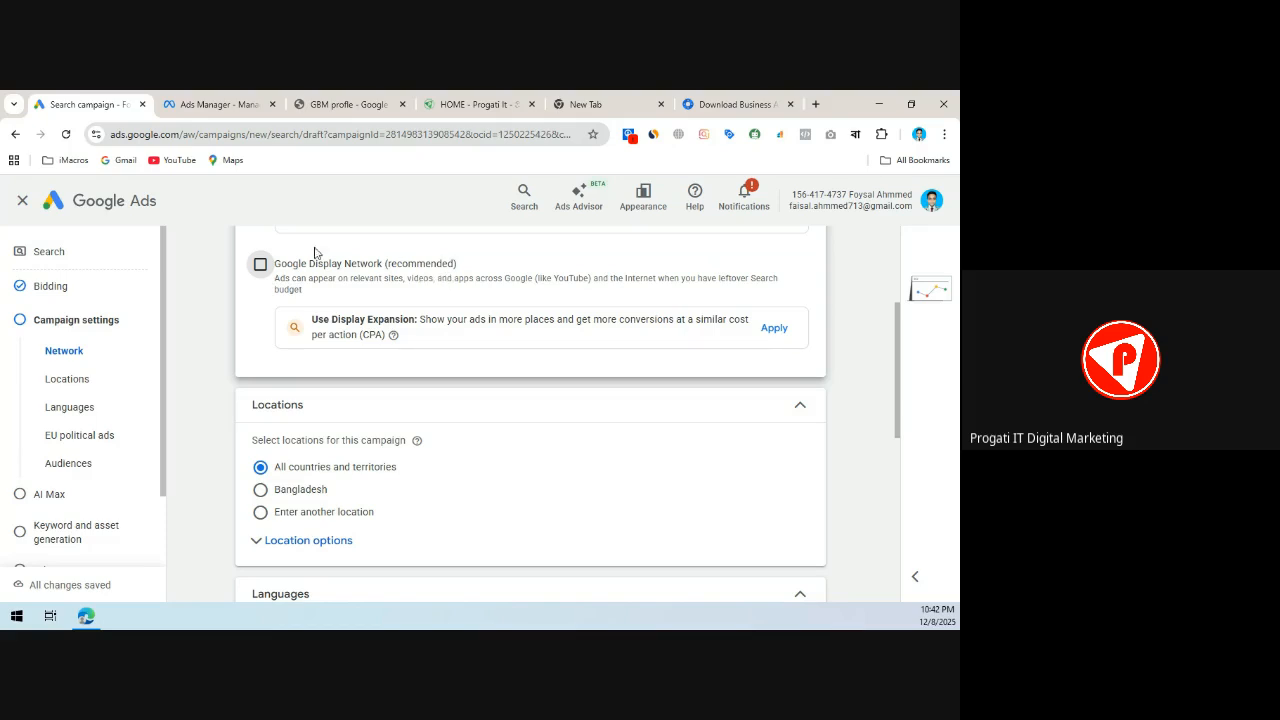
left_click(260, 264)
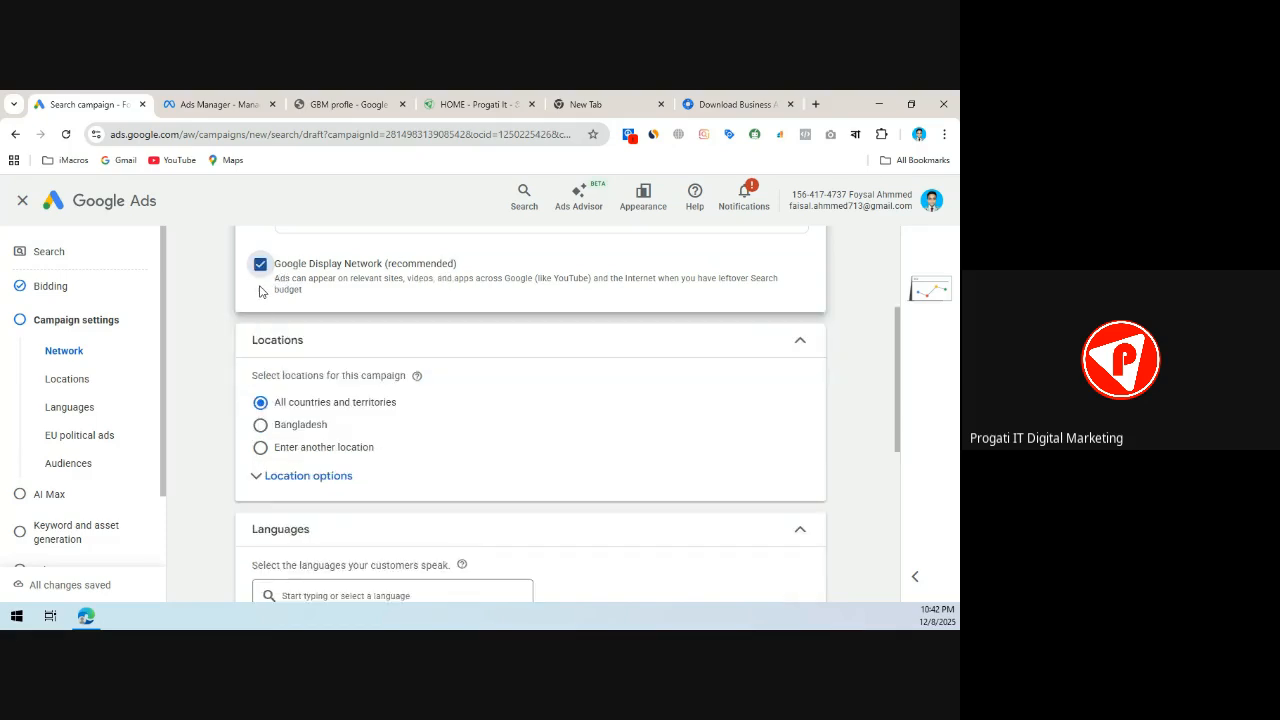
scroll(262, 292, "down", 1)
scroll(252, 395, "up", 3)
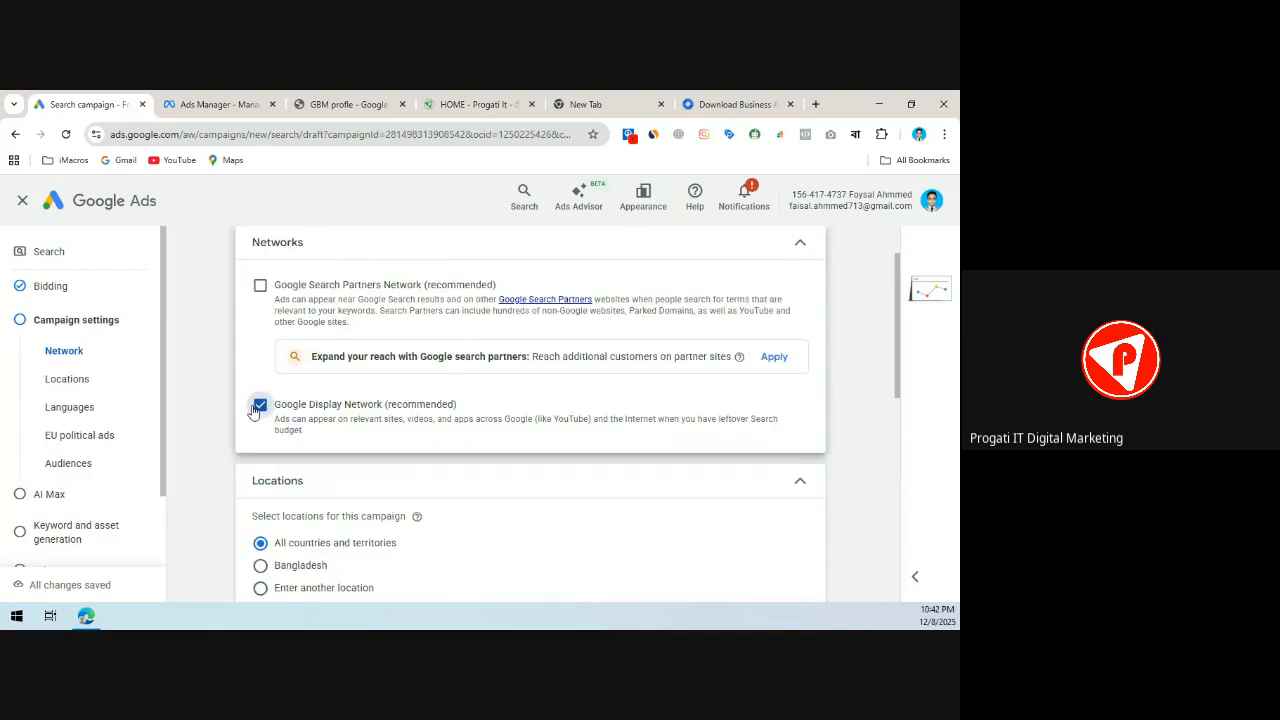
left_click(259, 405)
scroll(234, 387, "down", 2)
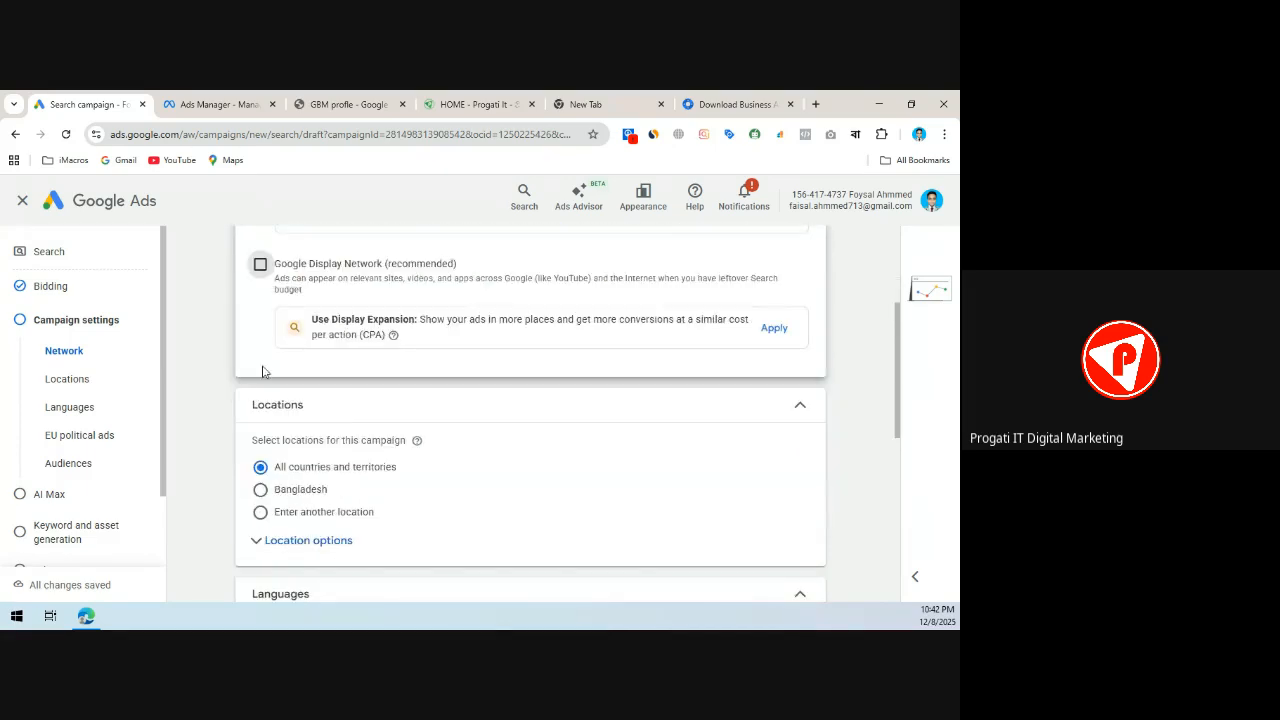
scroll(264, 370, "down", 1)
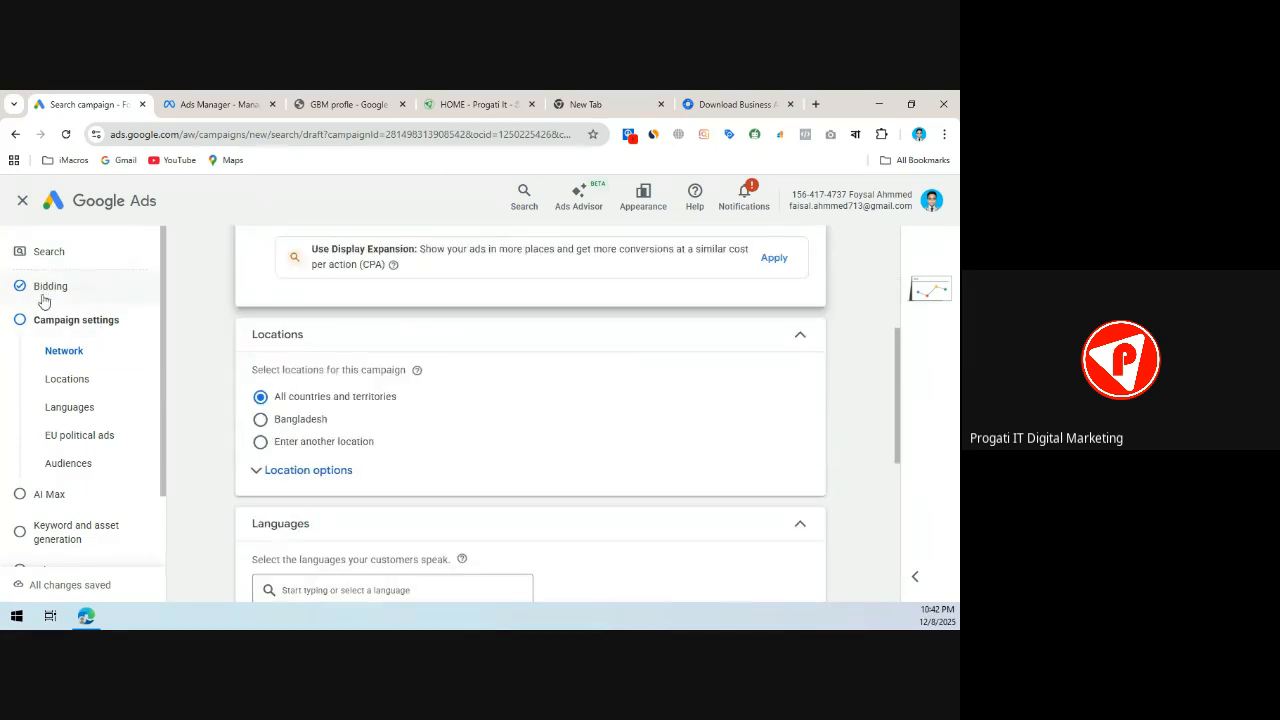
Choose to enter another location for the campaign, search for "gulshan" and include Gulshan-e-Maymar, Sindh, Pakistan.
scroll(261, 350, "down", 1)
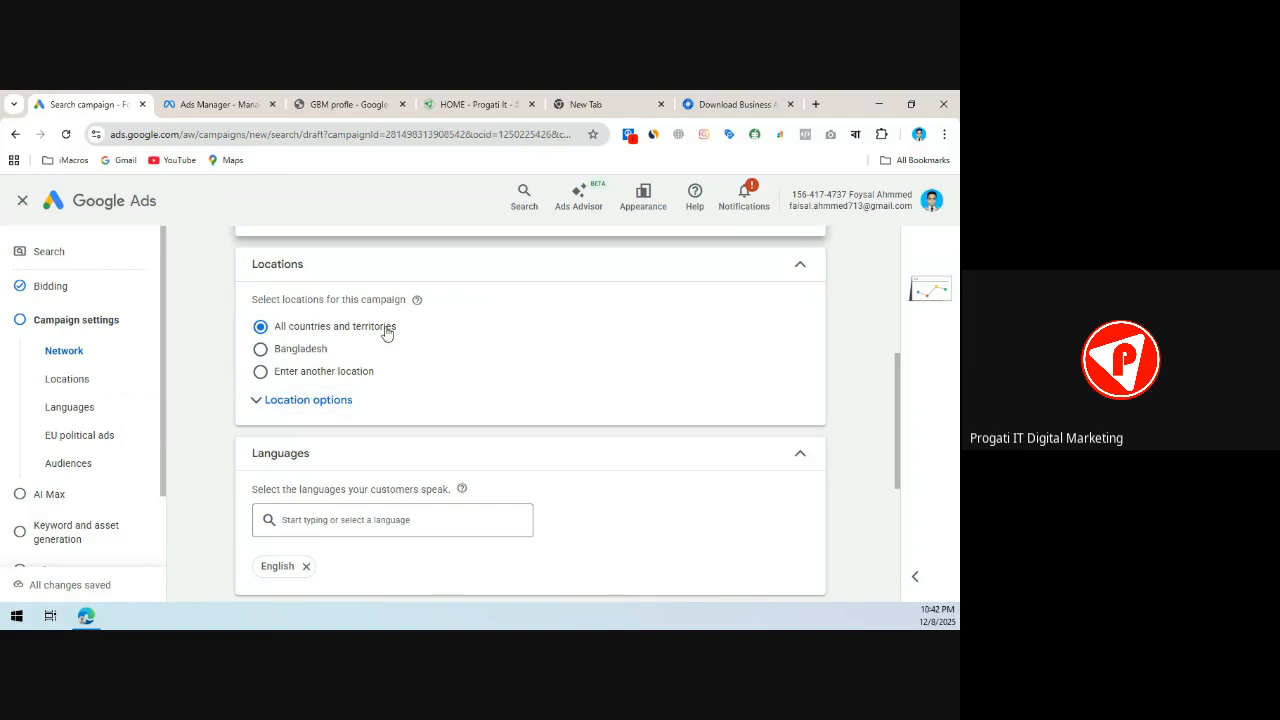
left_click(260, 352)
left_click(259, 371)
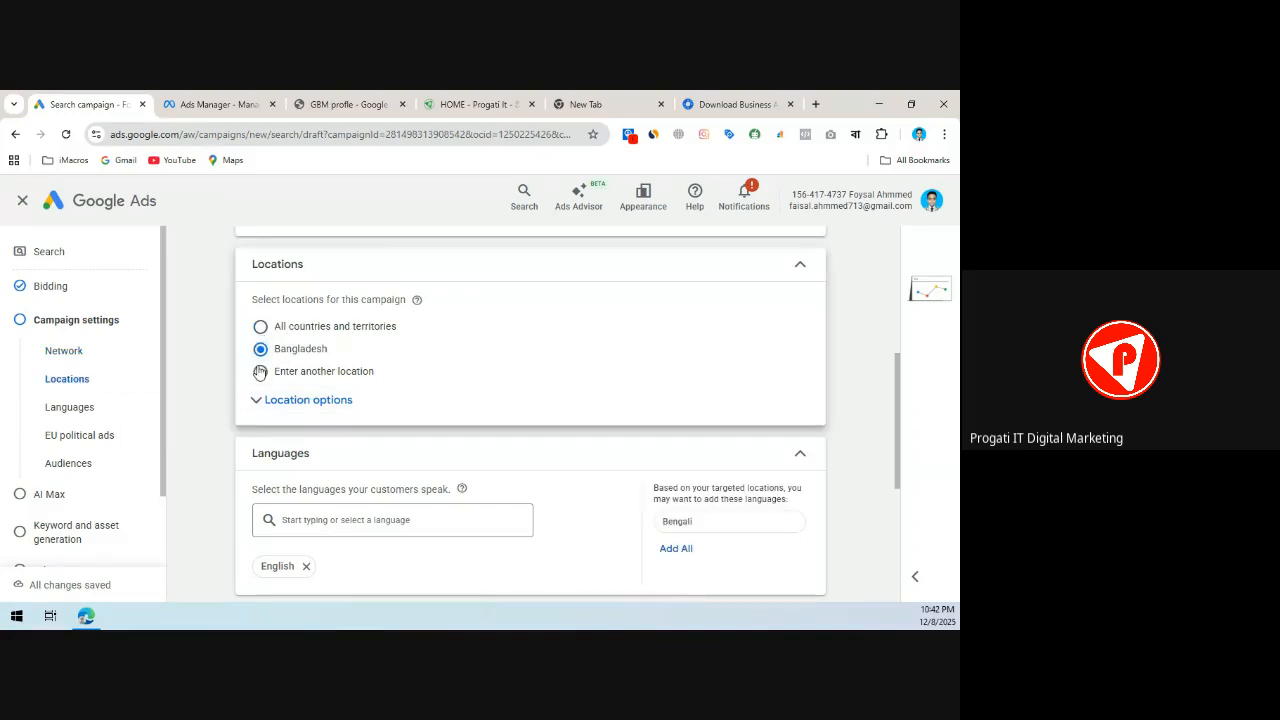
left_click(403, 420)
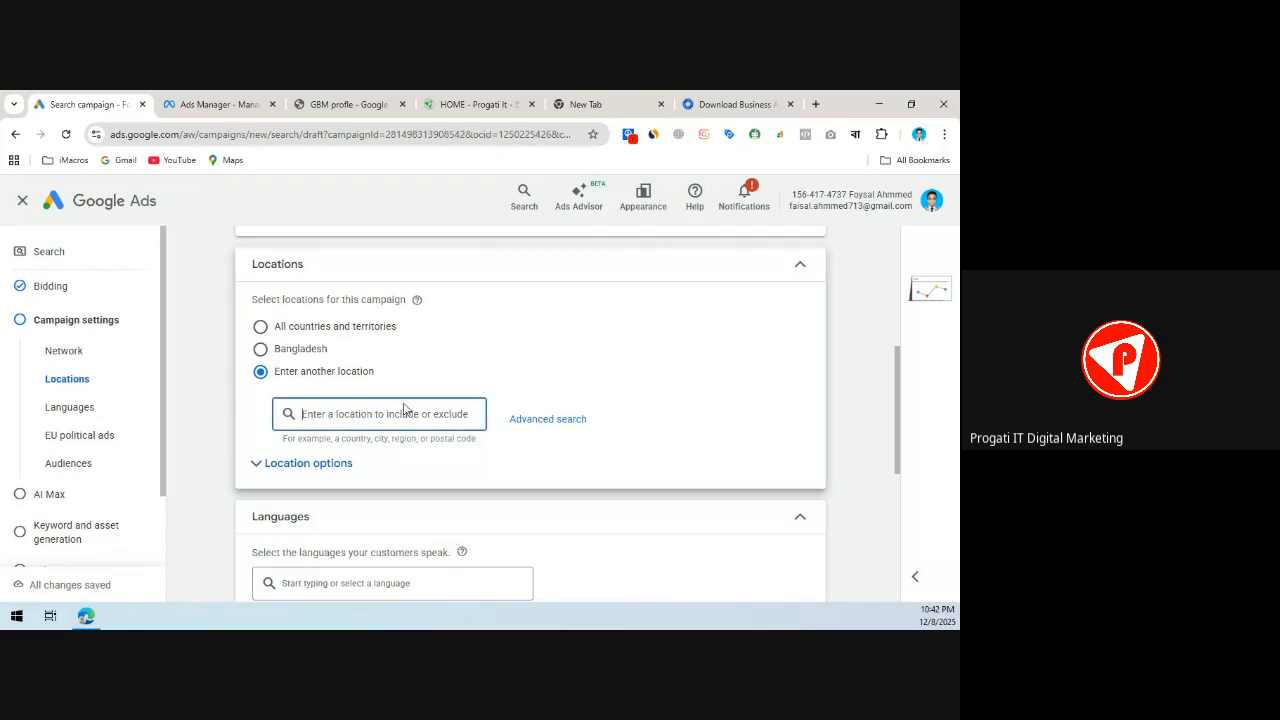
type("gulshan")
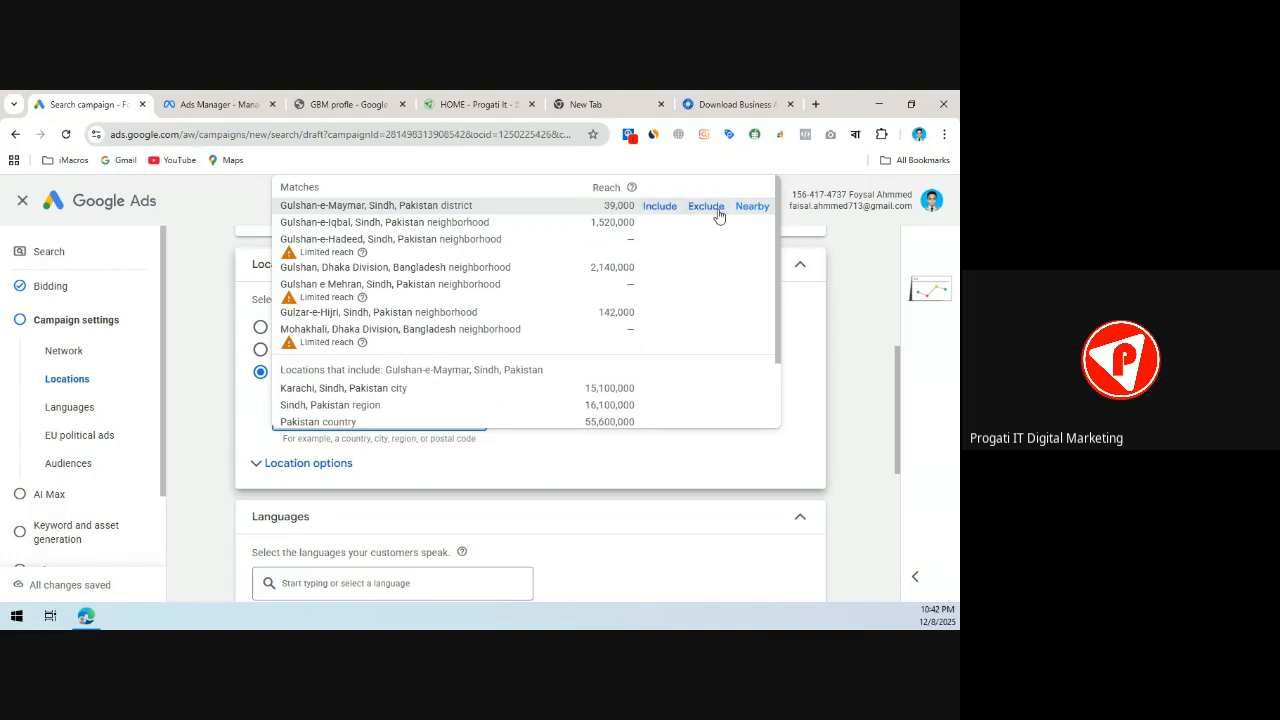
left_click(664, 208)
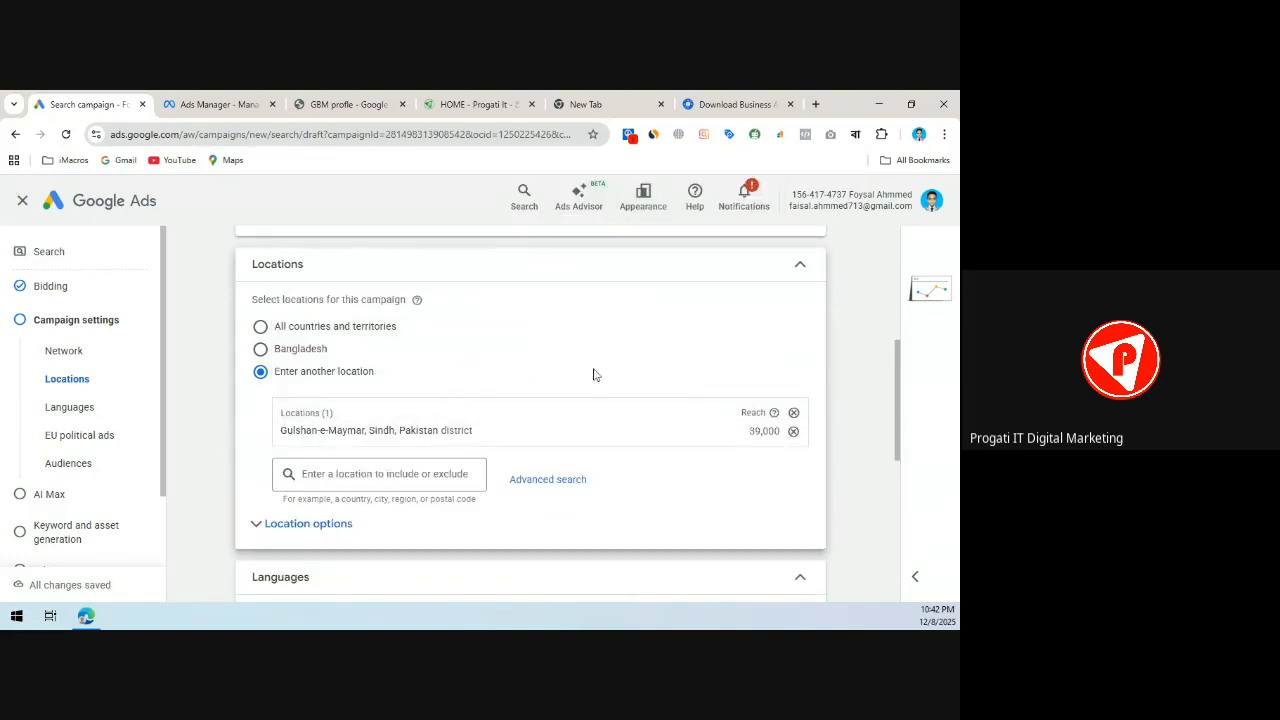
Add a 20-mile radius target around Dhaka in the advanced location search.
left_click(586, 479)
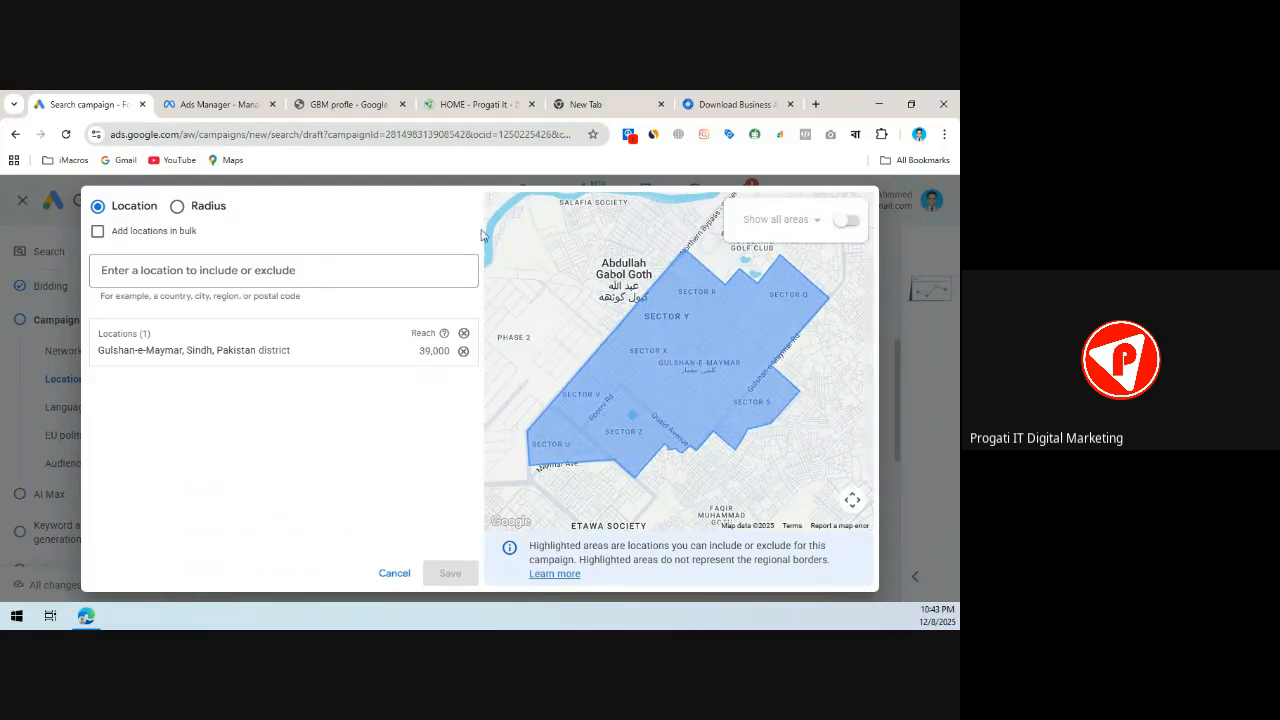
left_click(176, 207)
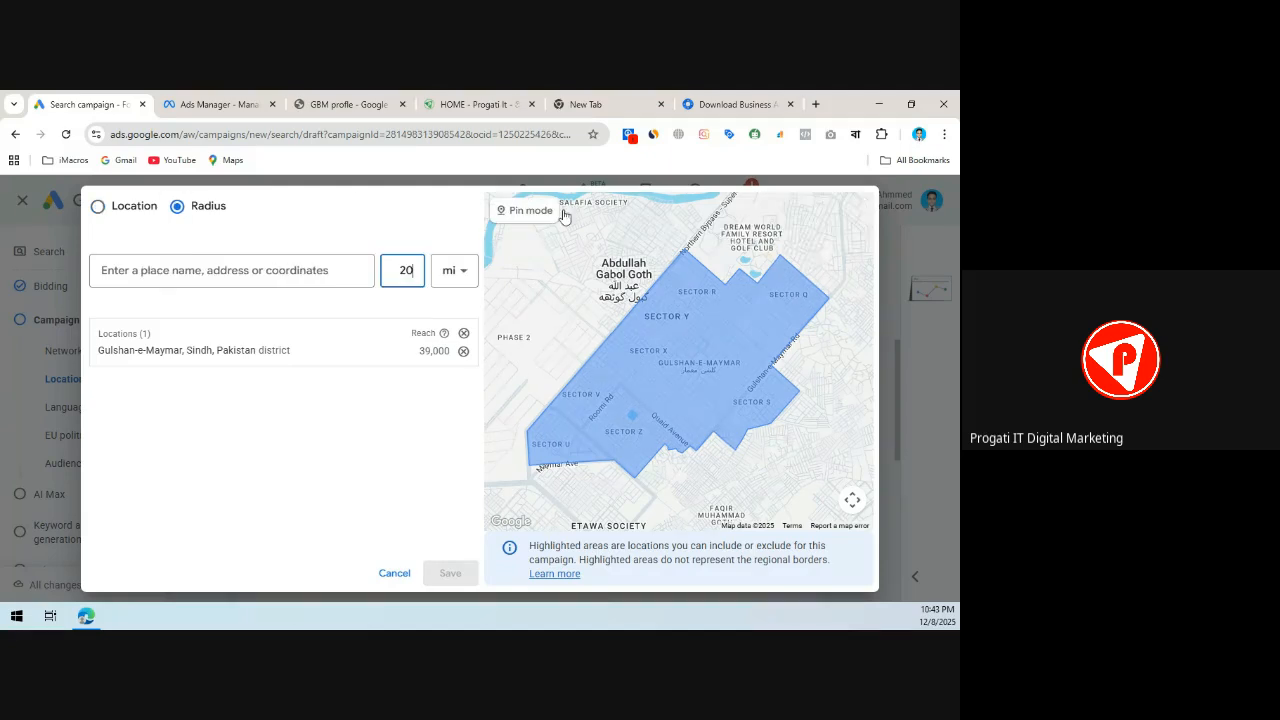
left_click(306, 267)
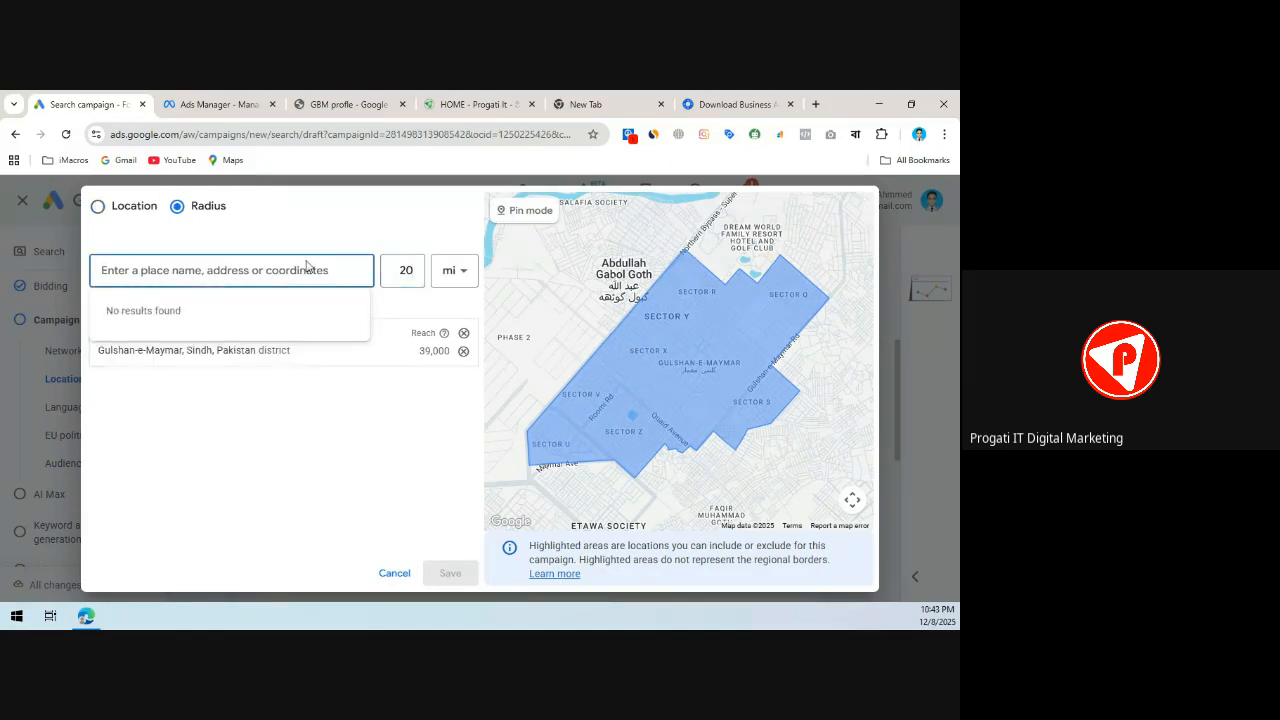
type("dhaka")
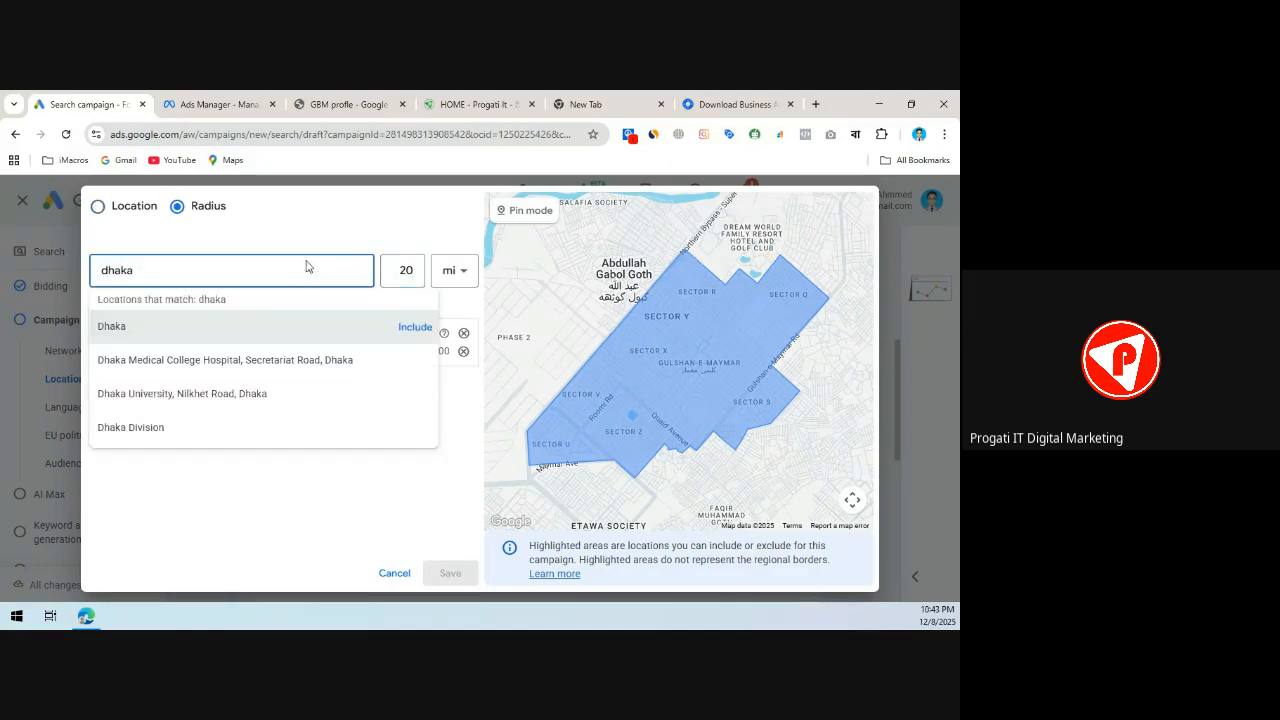
left_click(414, 327)
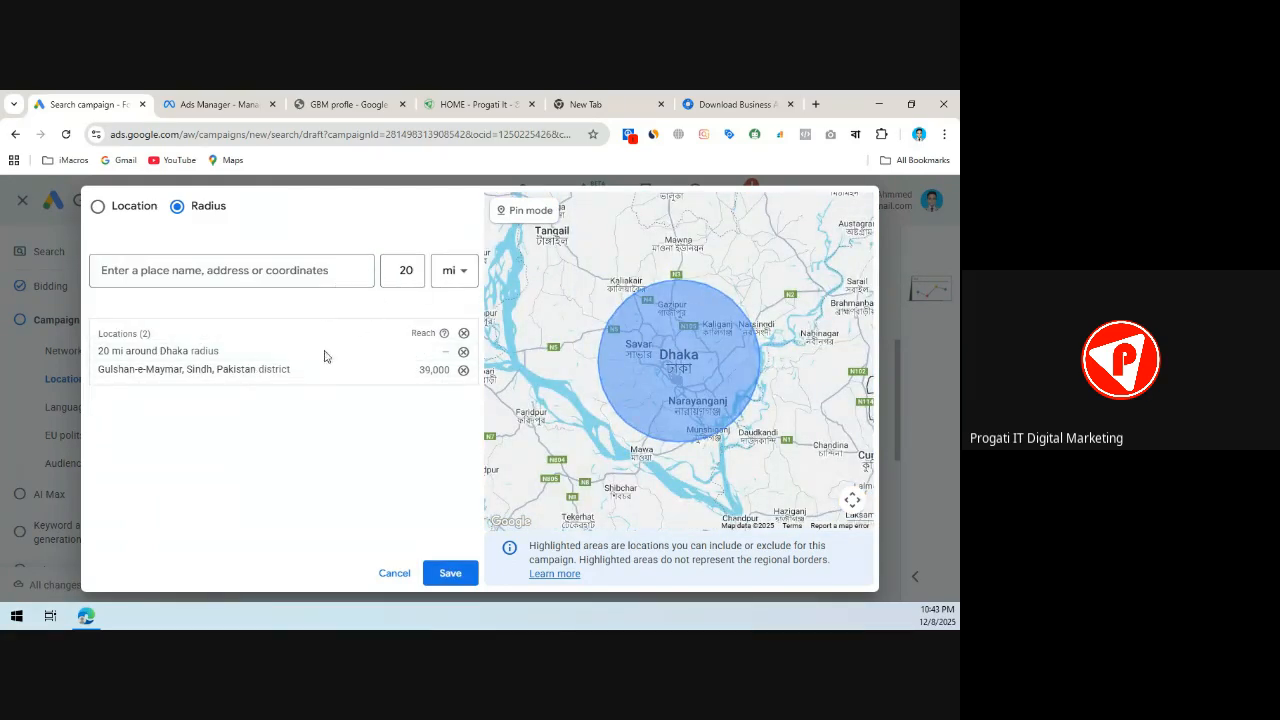
Switch the Dhaka target radius to kilometres, and discard the changes made in the advanced location search.
left_click(380, 351)
left_click(440, 390)
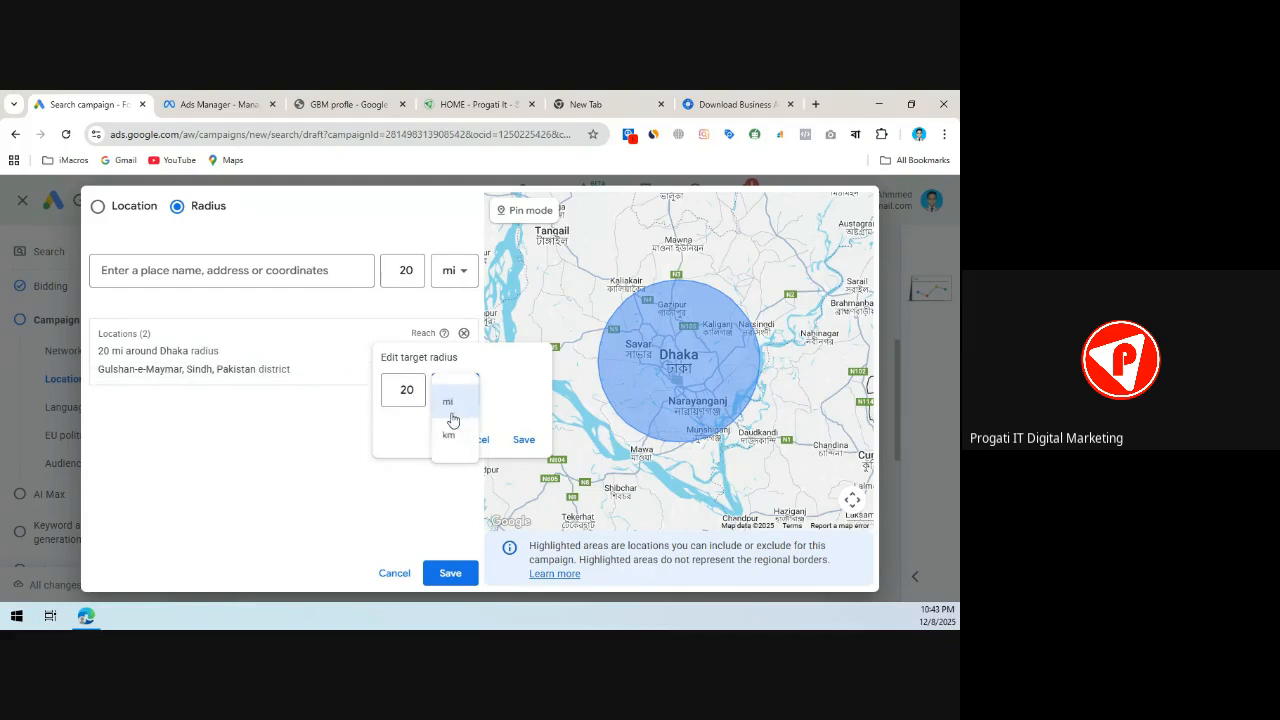
left_click(447, 438)
left_click(523, 440)
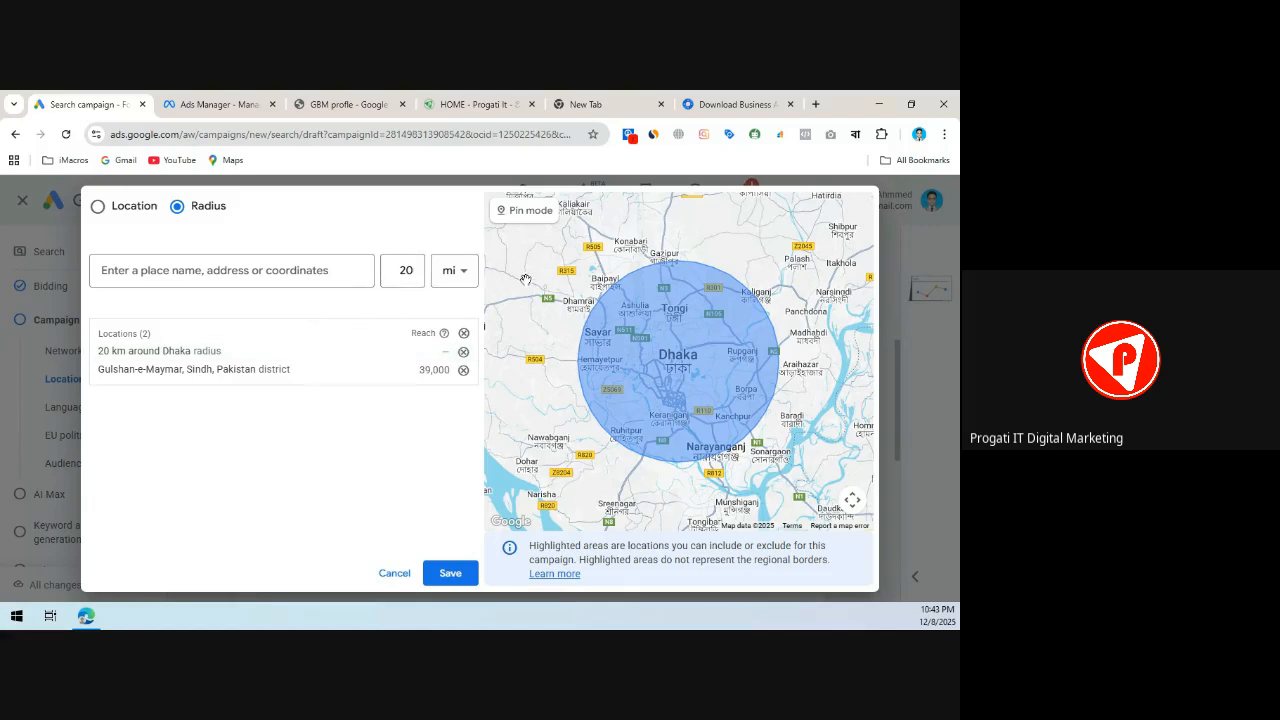
left_click(187, 270)
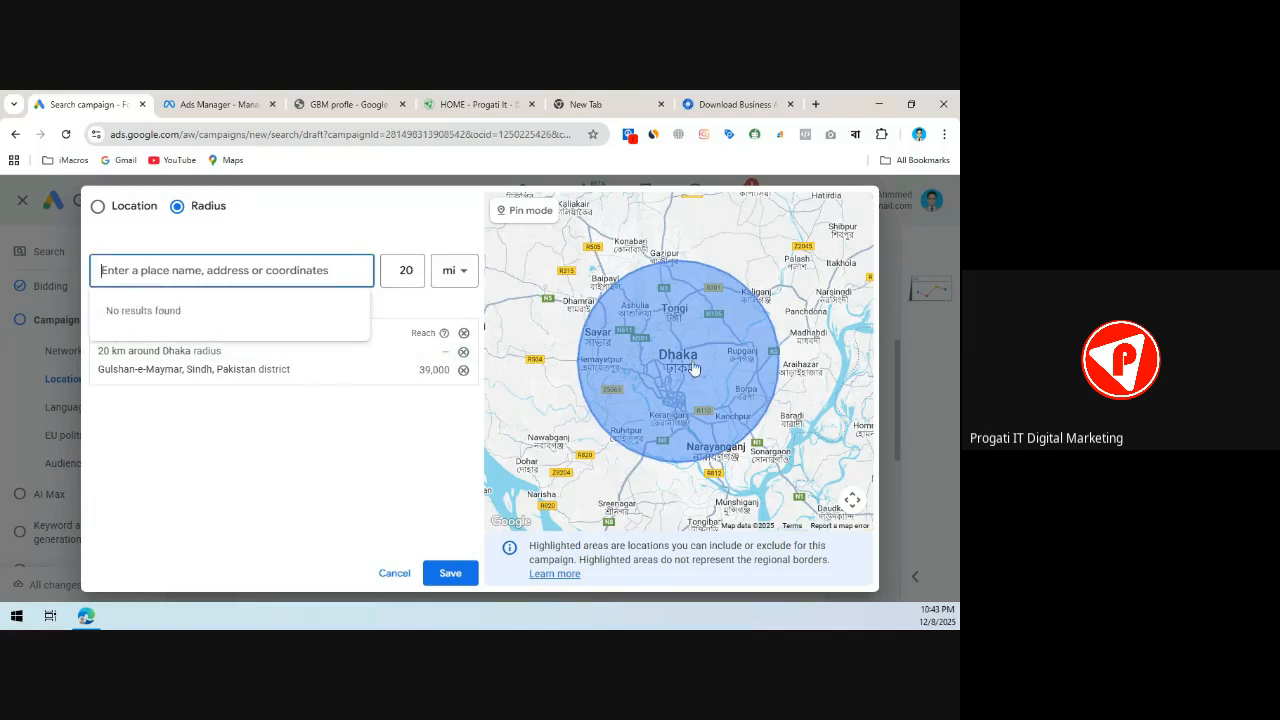
scroll(800, 425, "down", 2)
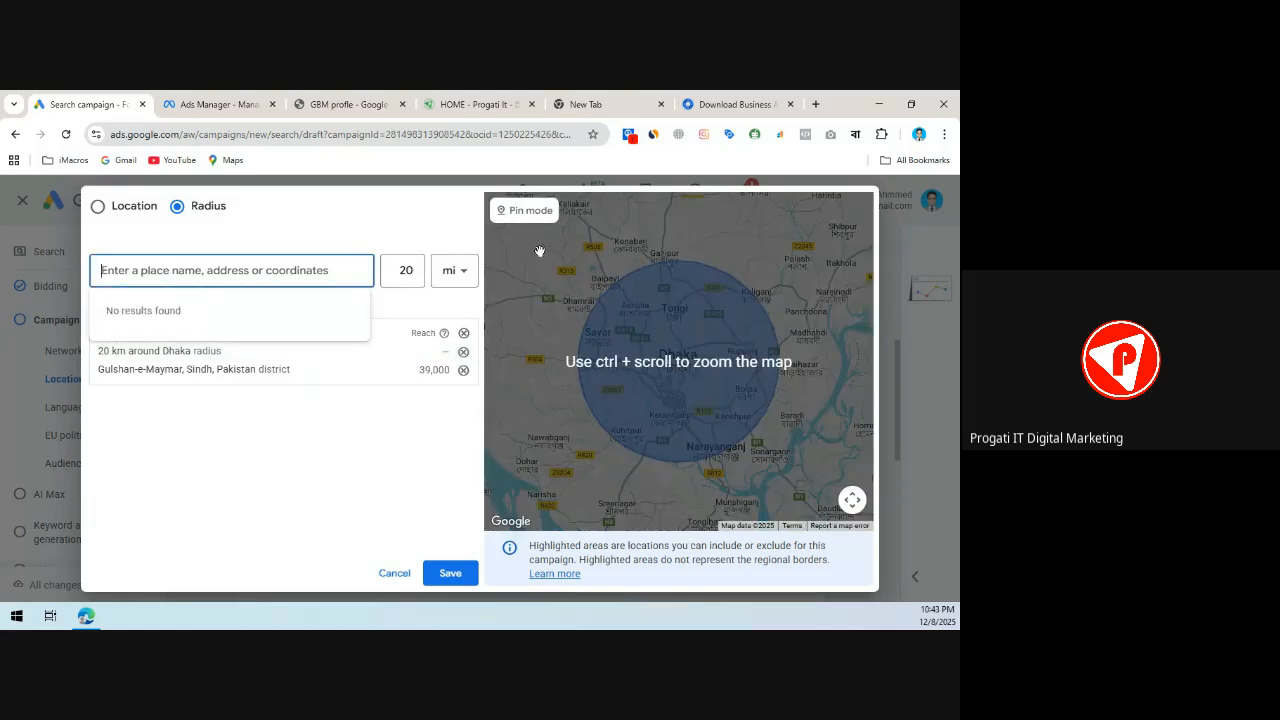
left_click(98, 207)
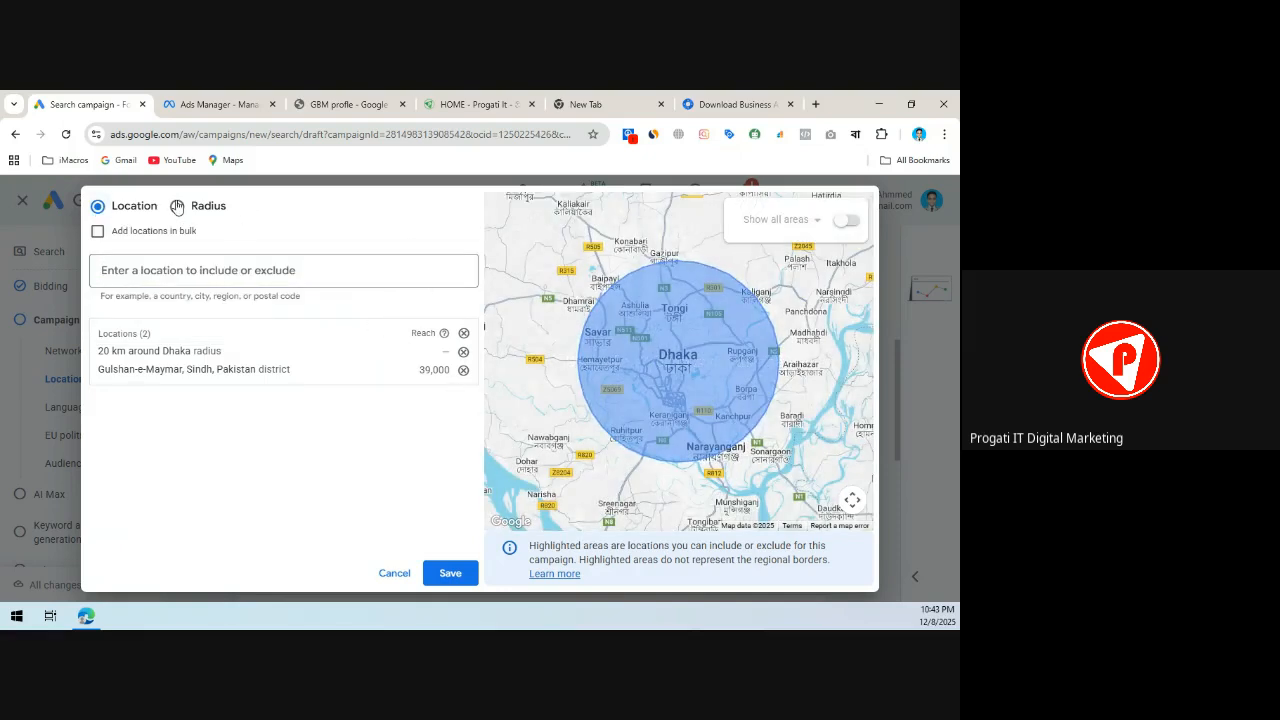
left_click(396, 573)
Remove English from the campaign languages, and declare that neither the campaign nor the account will run EU political ads.
scroll(317, 417, "down", 2)
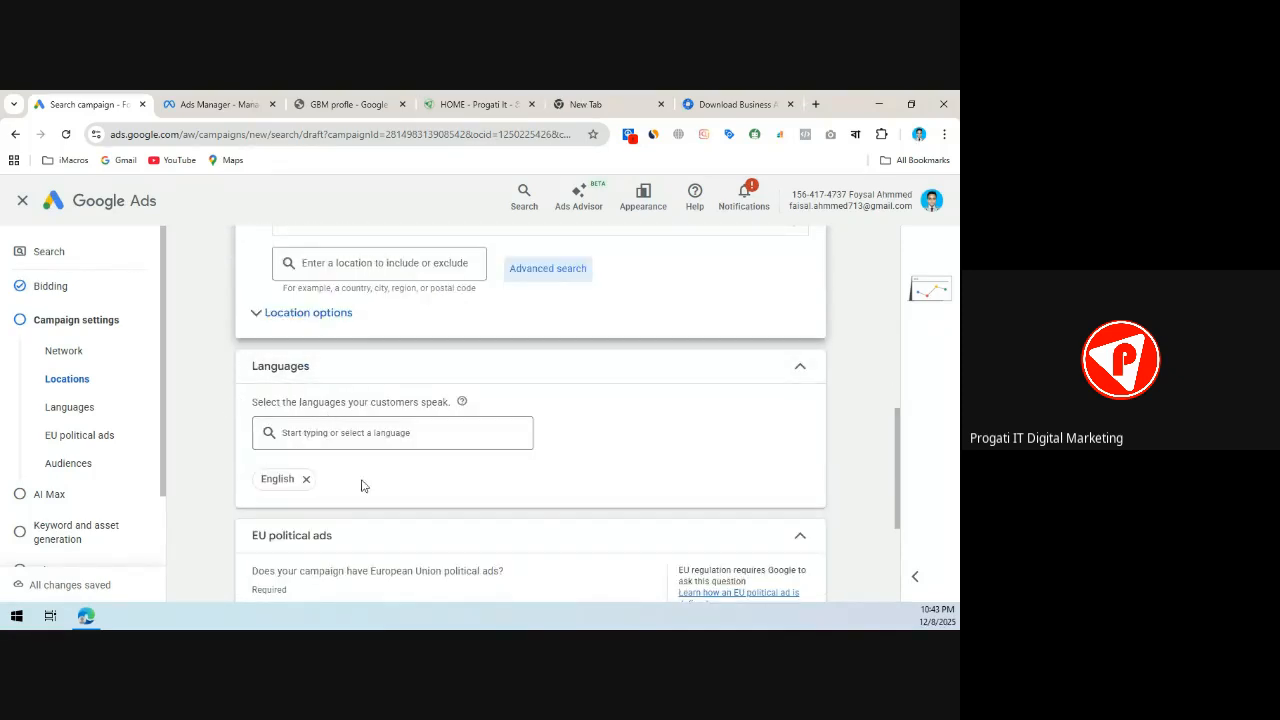
left_click(307, 480)
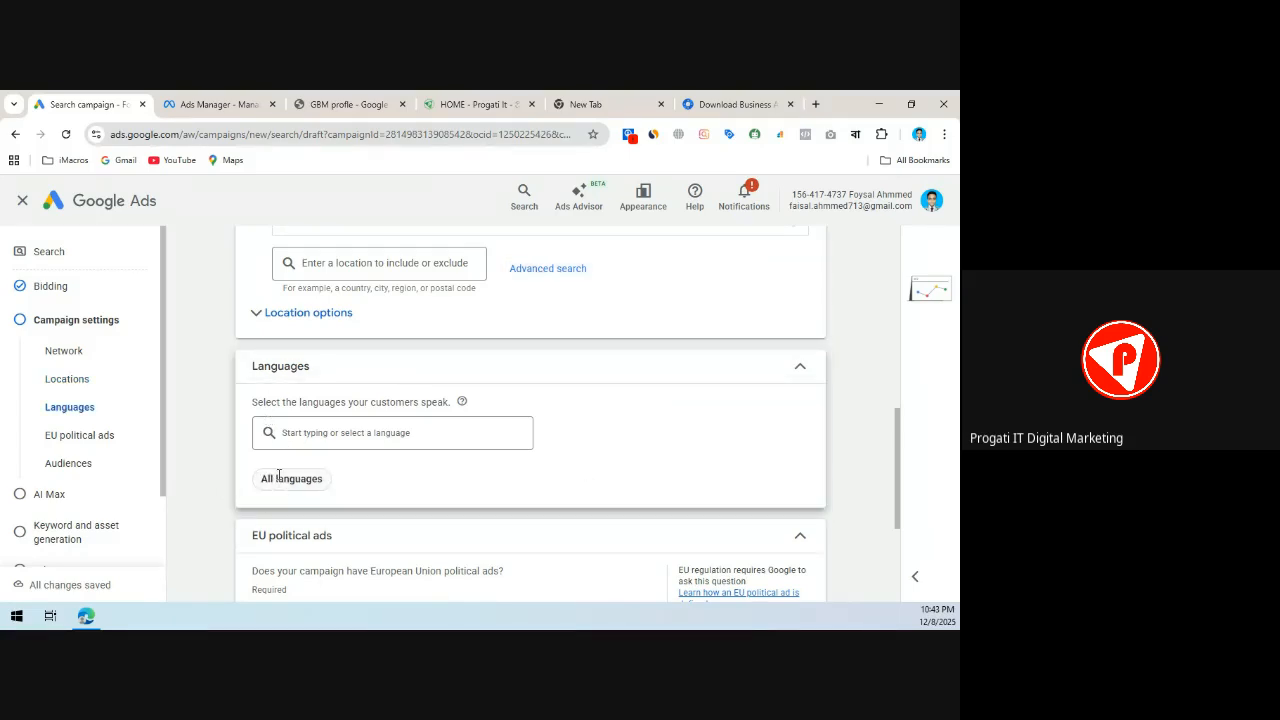
scroll(350, 363, "down", 2)
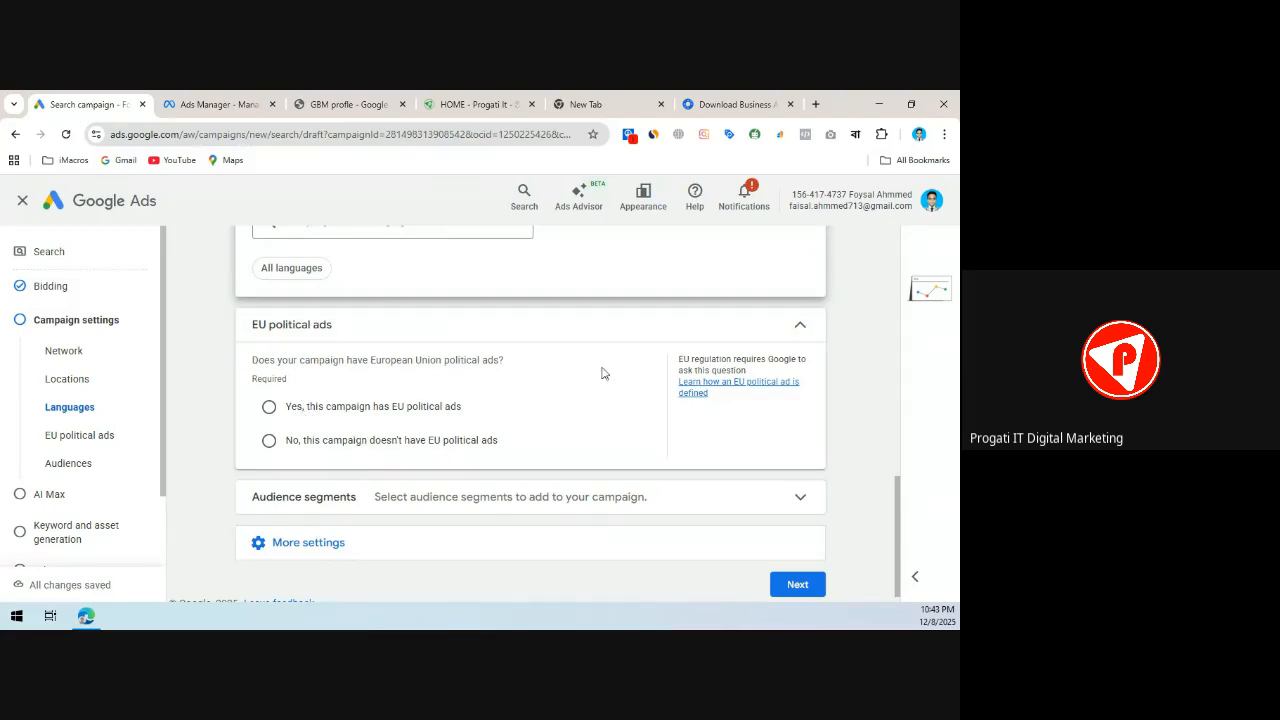
left_click(269, 440)
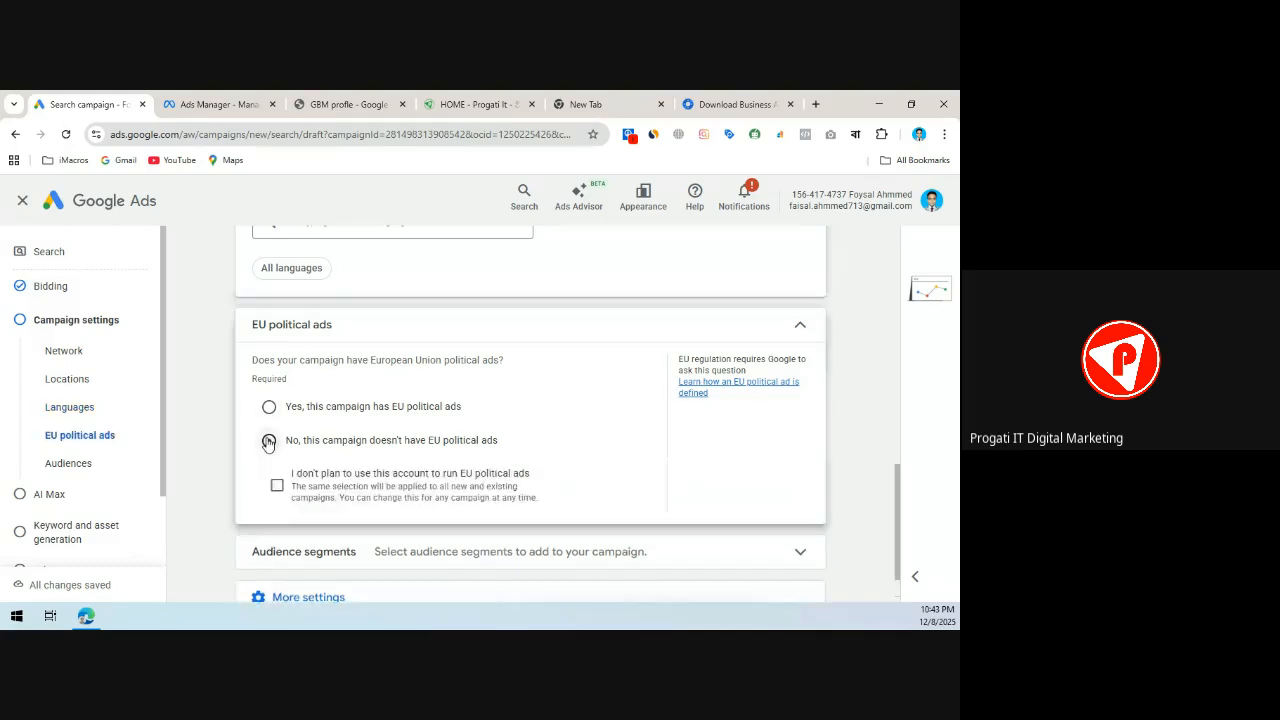
scroll(212, 472, "down", 1)
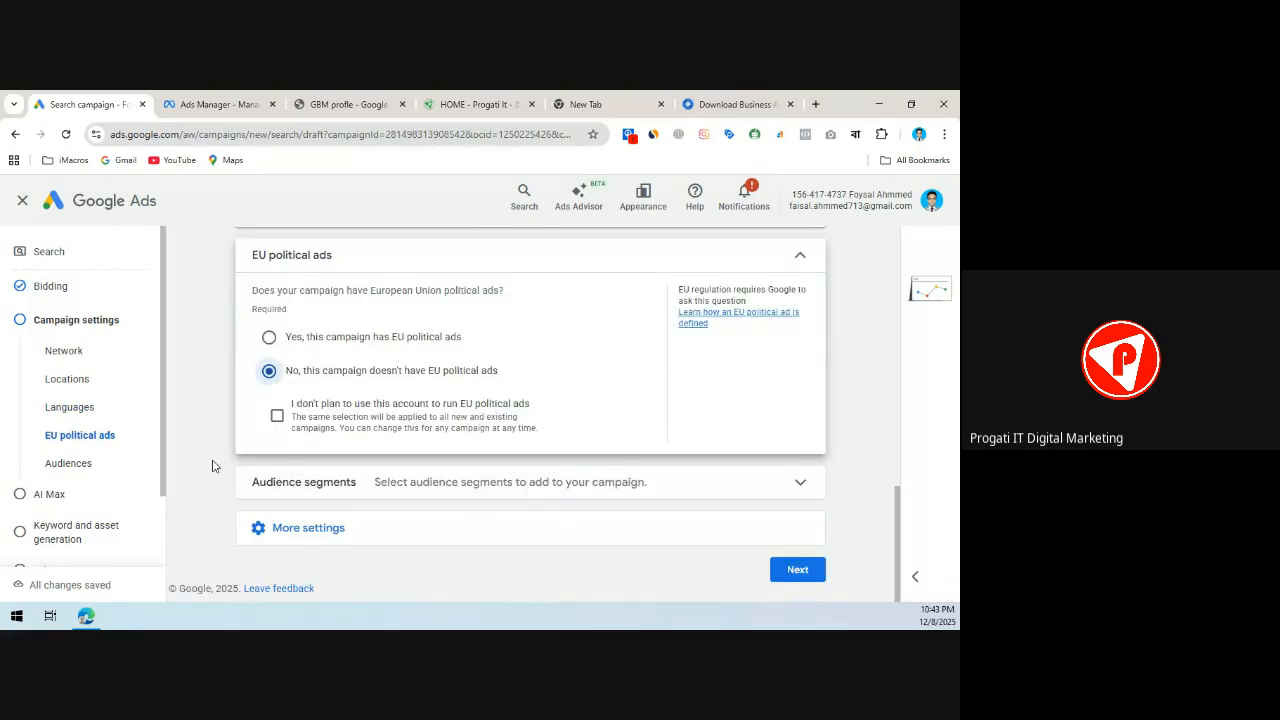
left_click(277, 418)
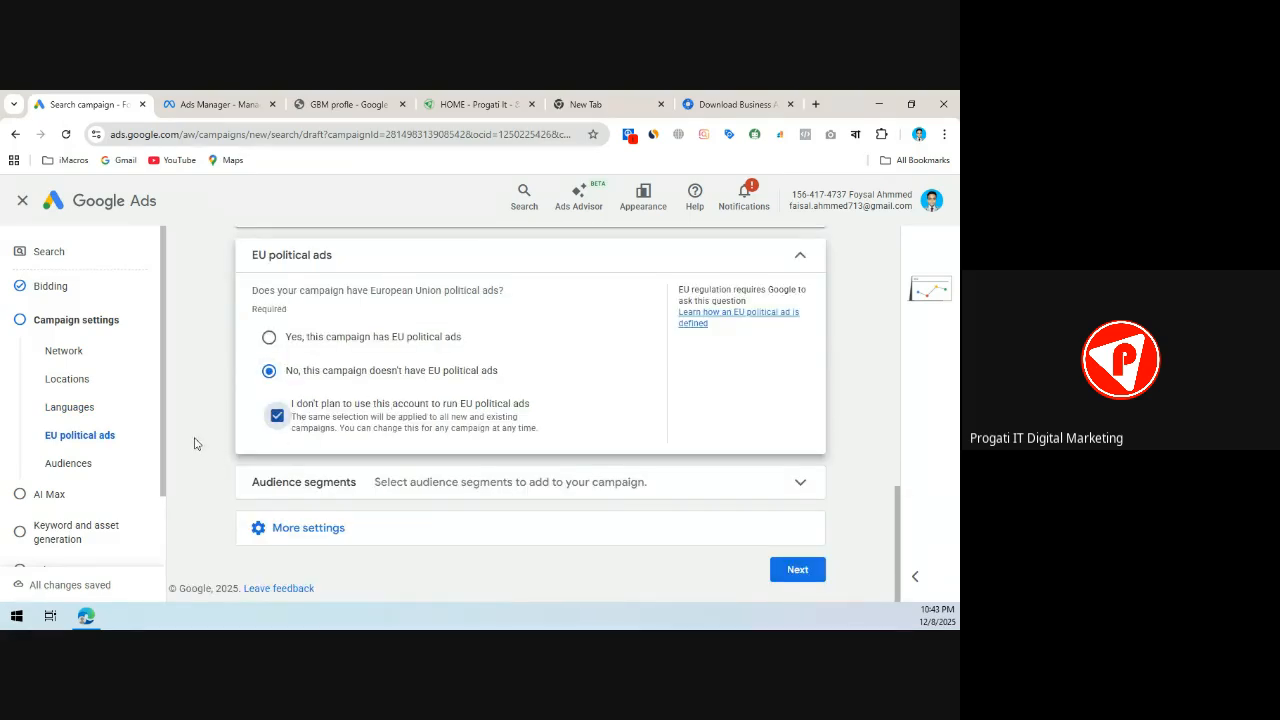
Expand the audience segments section and examine the suggested segments and the campaign's targeting setting.
left_click(755, 472)
scroll(367, 372, "up", 2)
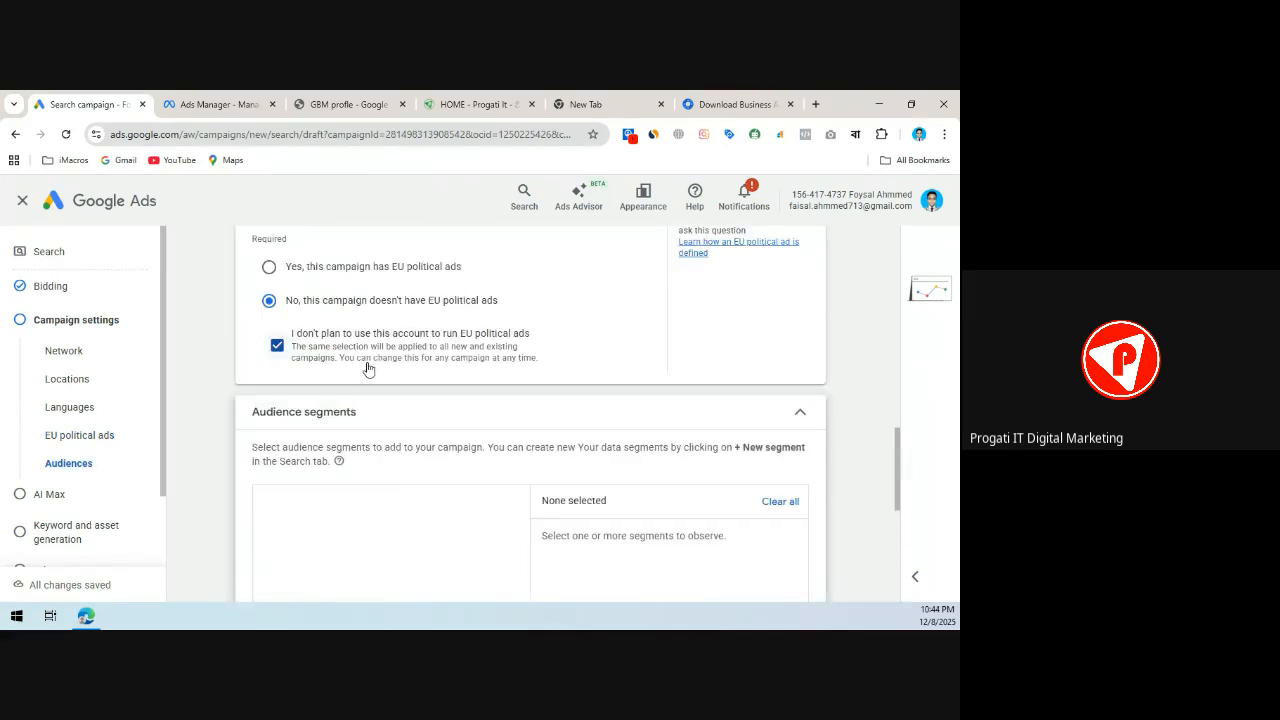
scroll(367, 370, "down", 1)
scroll(360, 372, "down", 1)
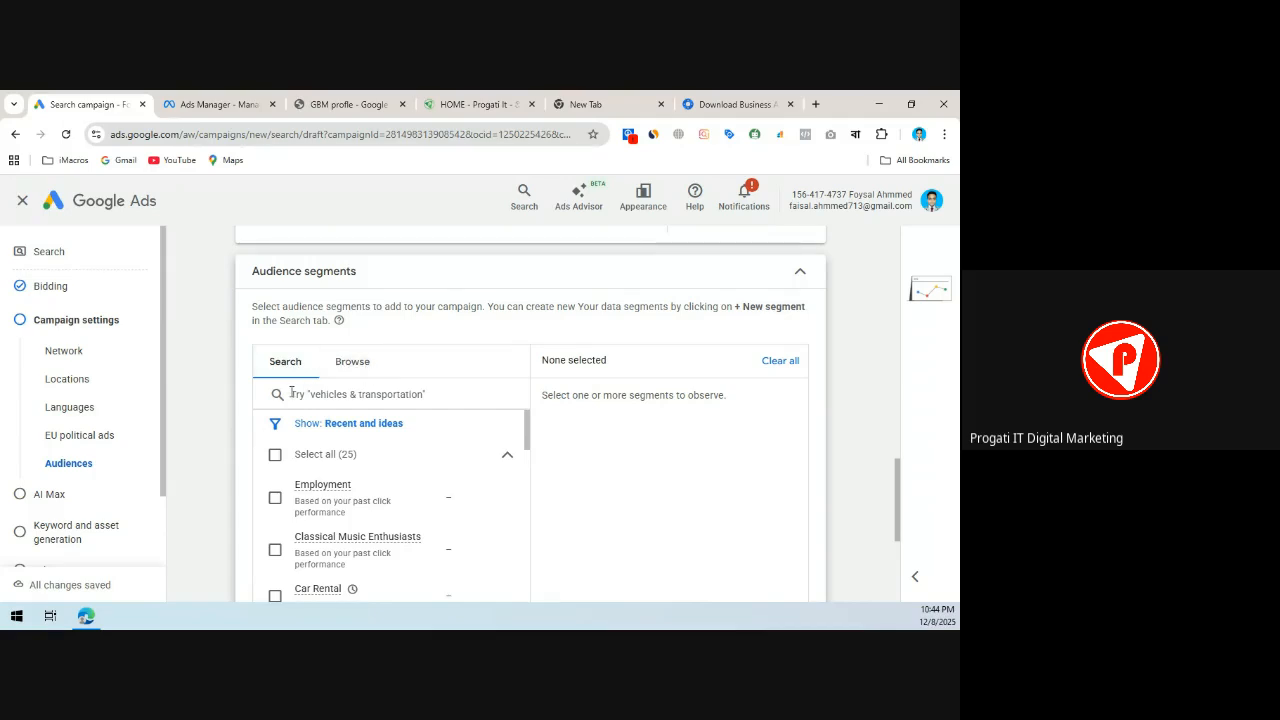
scroll(405, 364, "down", 1)
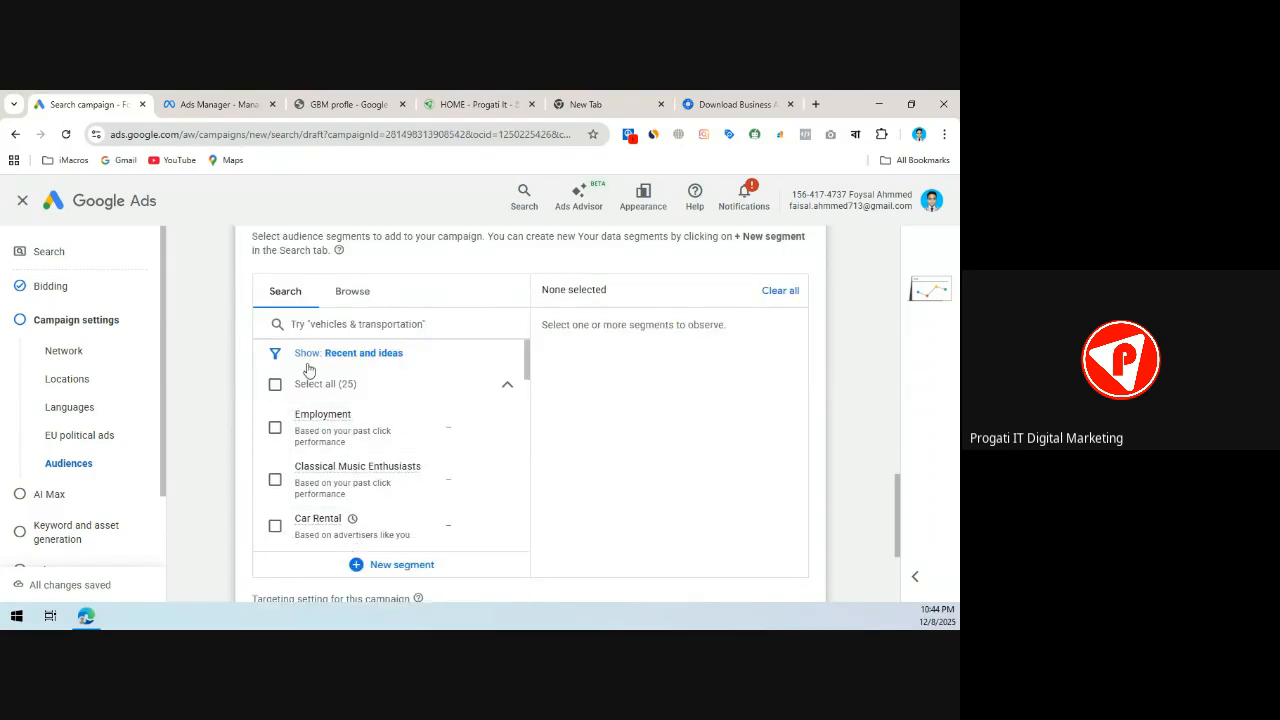
scroll(330, 440, "up", 1)
scroll(351, 435, "down", 1)
scroll(277, 480, "down", 1)
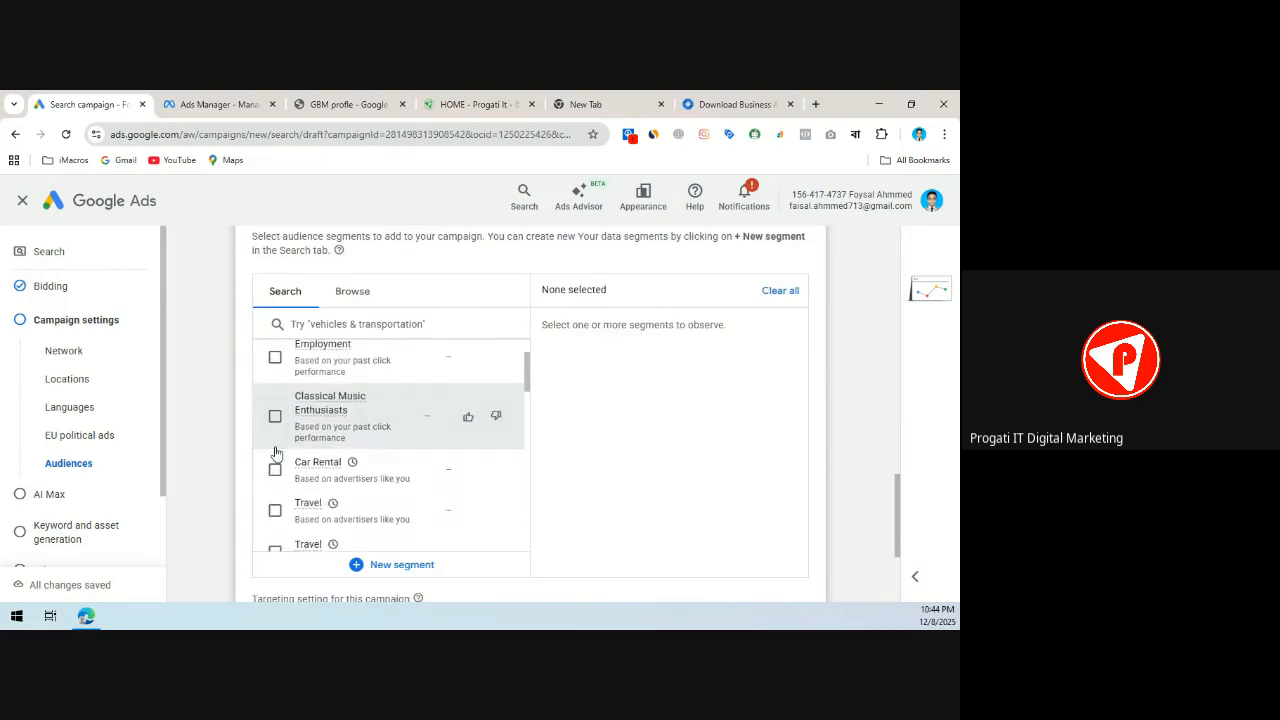
scroll(287, 435, "down", 3)
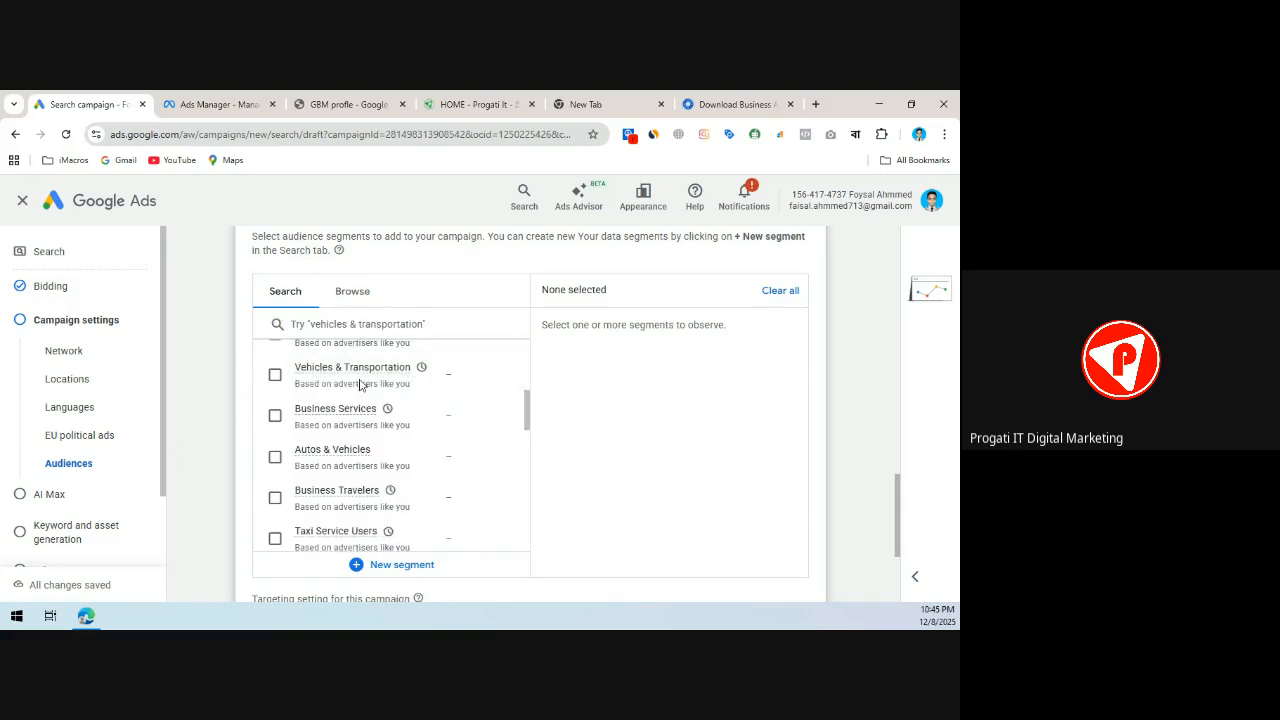
scroll(265, 380, "up", 3)
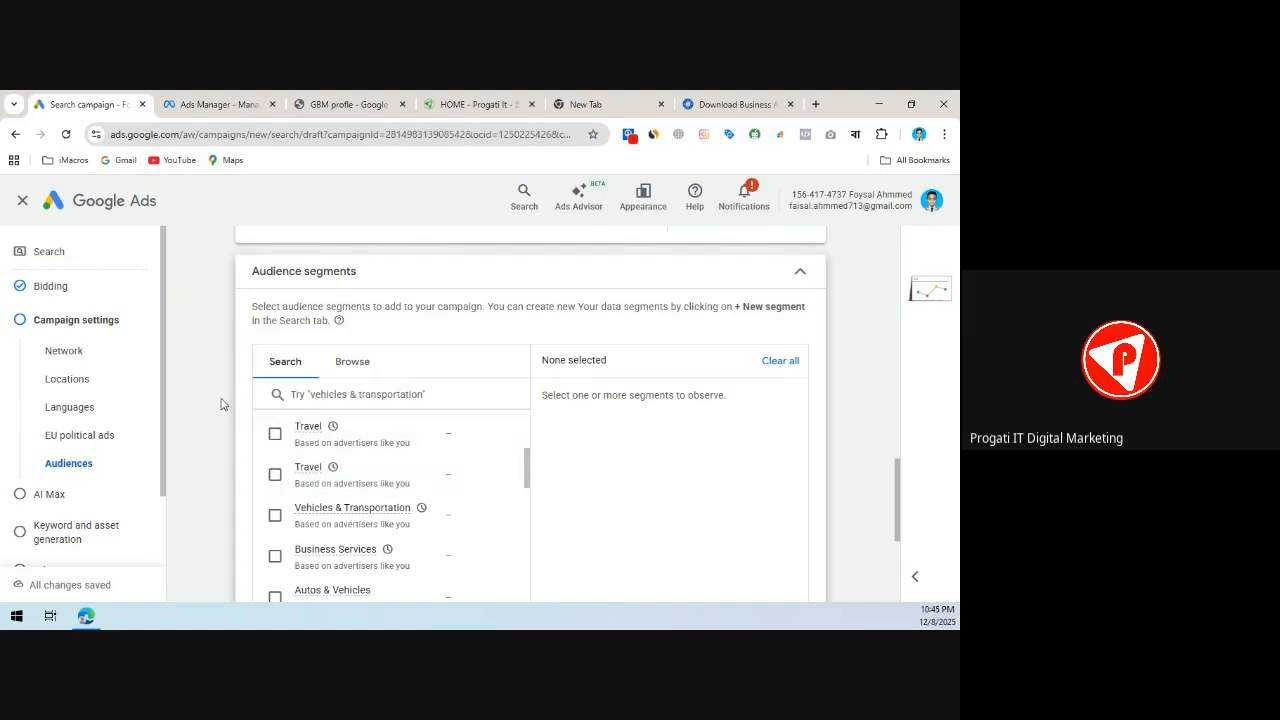
scroll(223, 403, "down", 1)
scroll(149, 413, "down", 1)
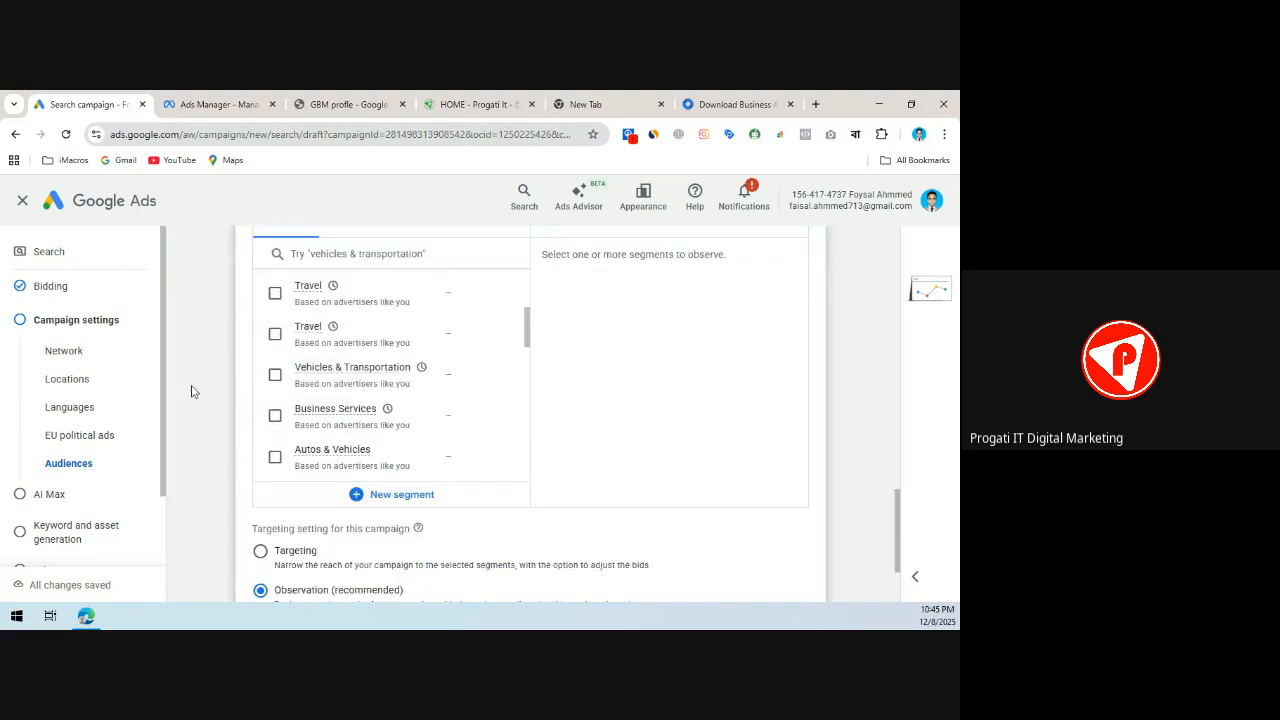
scroll(191, 391, "down", 2)
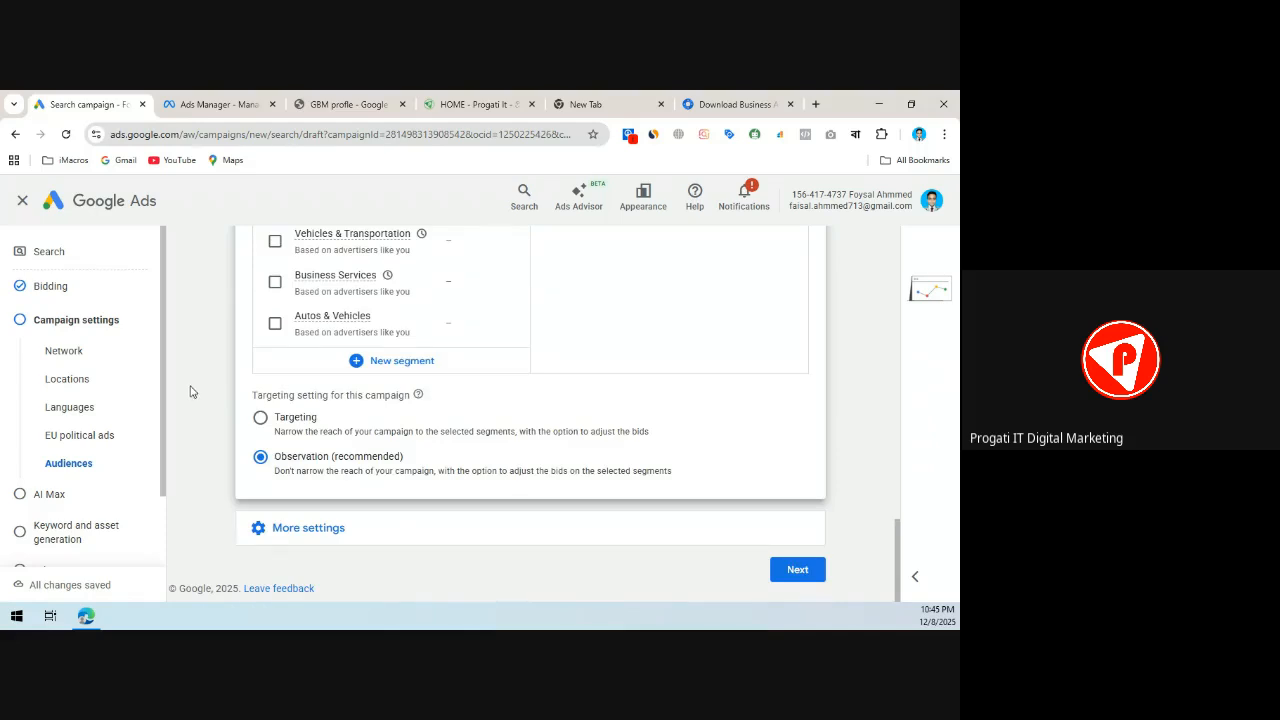
Review the audience segment categories available for browsing, and expand the additional campaign settings.
scroll(266, 414, "up", 5)
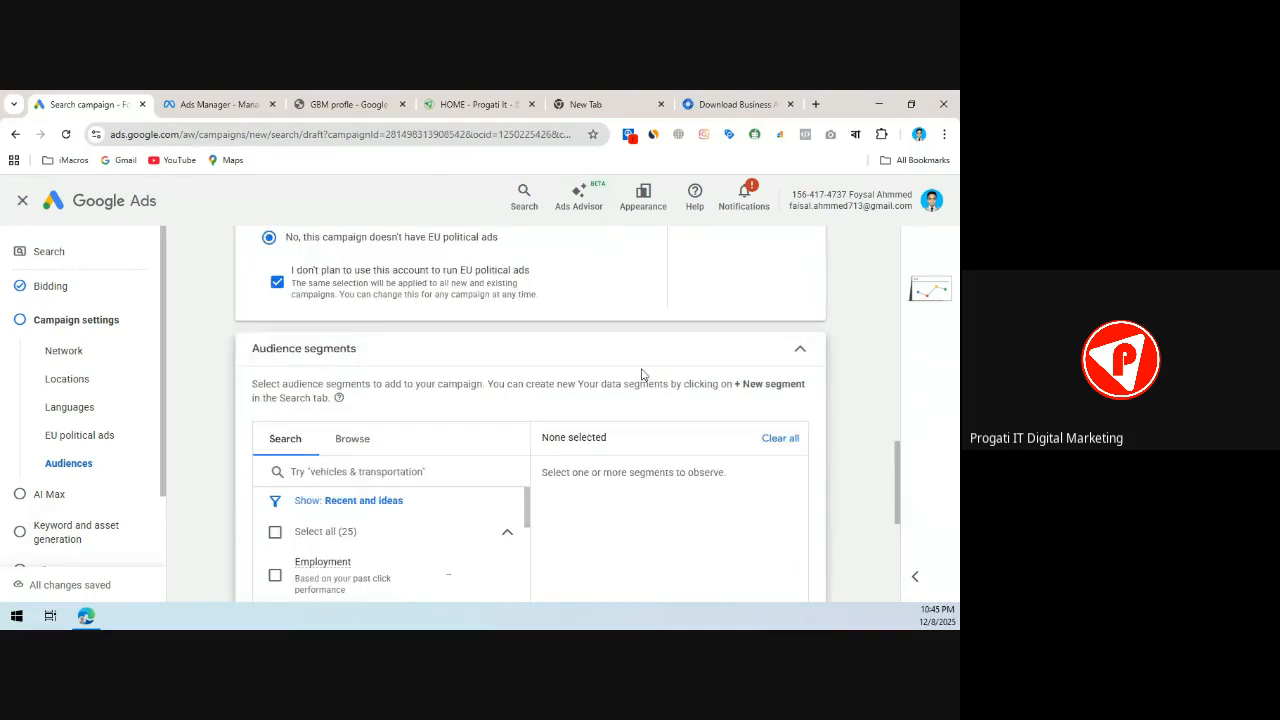
scroll(500, 378, "down", 2)
left_click(347, 298)
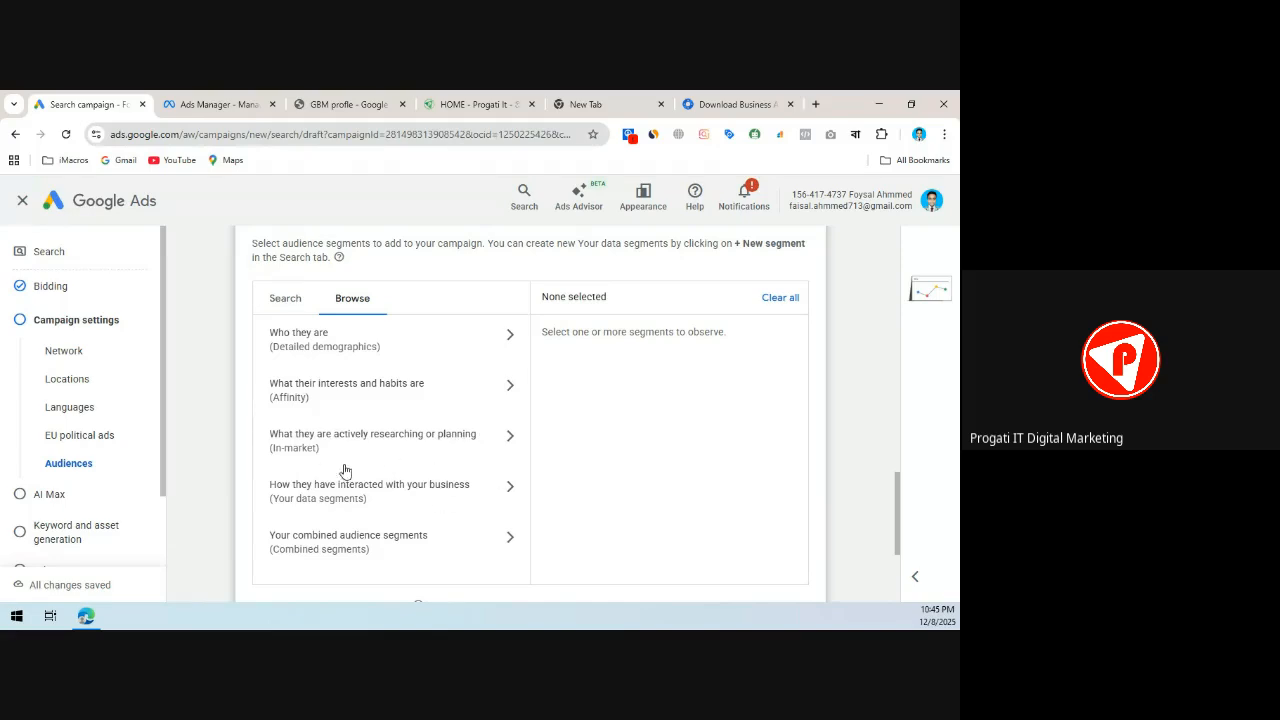
scroll(374, 440, "down", 2)
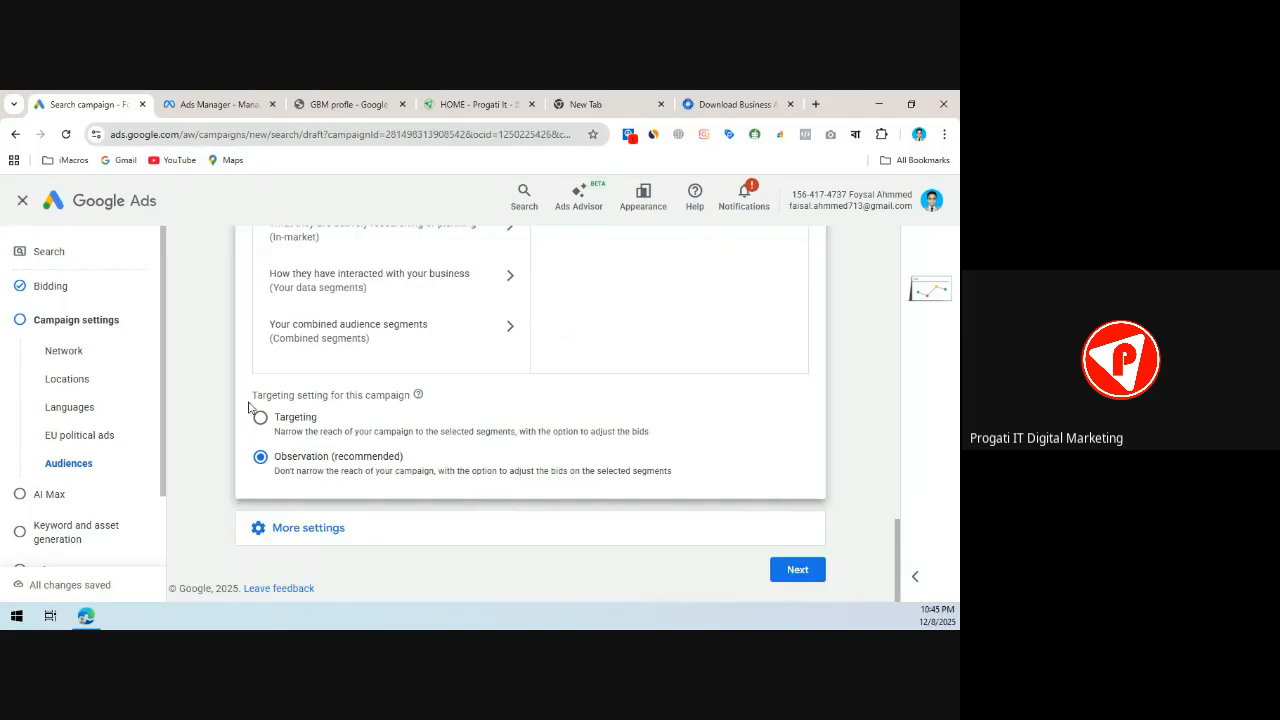
scroll(329, 370, "up", 2)
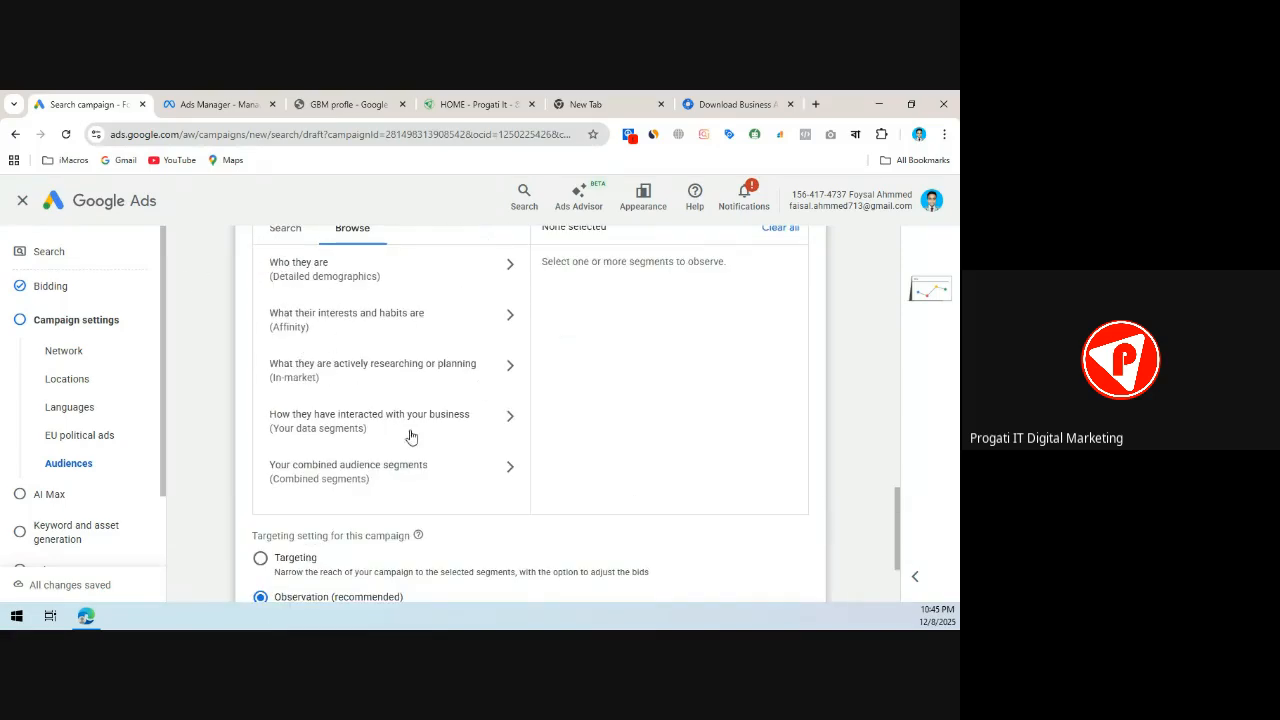
scroll(367, 370, "down", 2)
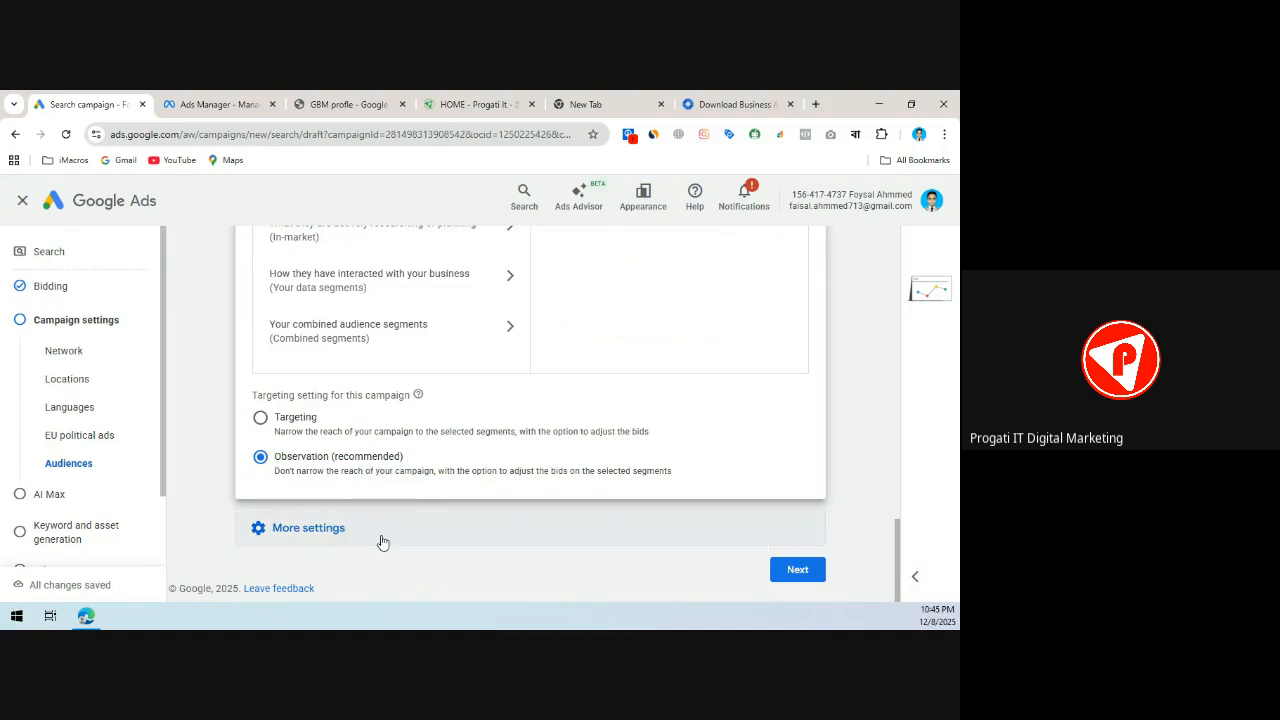
left_click(335, 535)
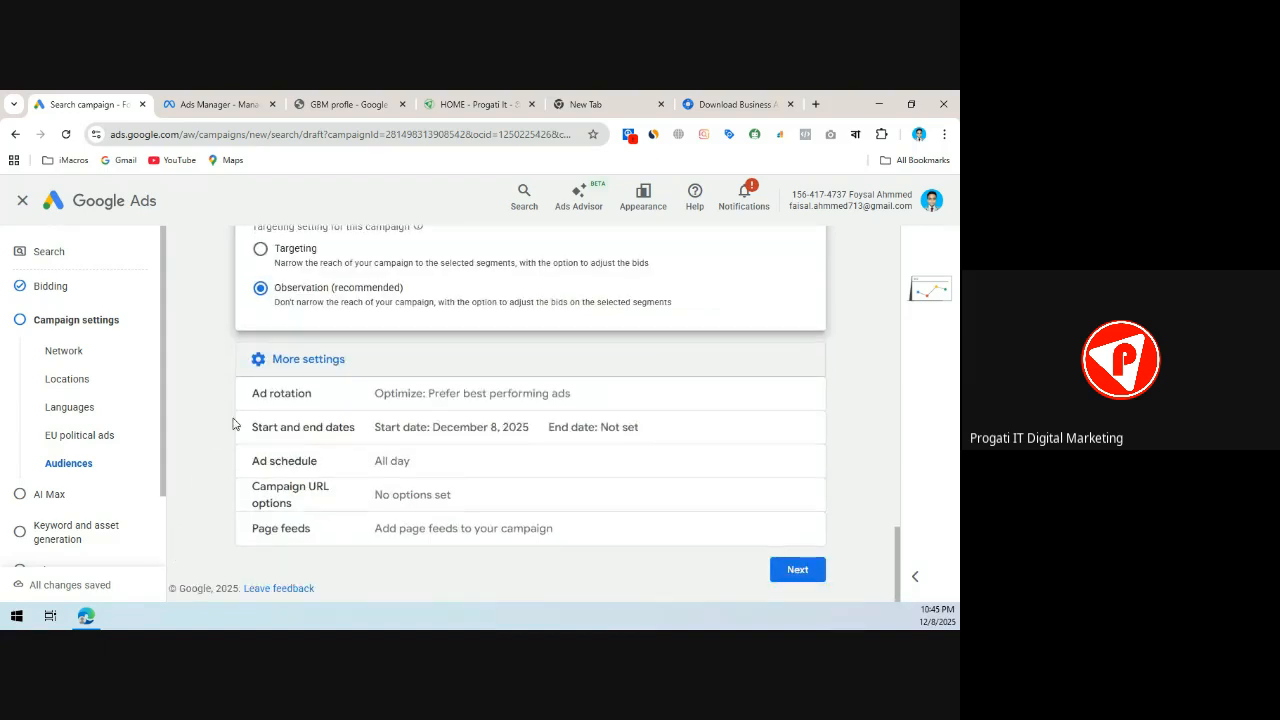
Expand the ad rotation options for review, and reveal the remaining additional campaign settings.
left_click(316, 396)
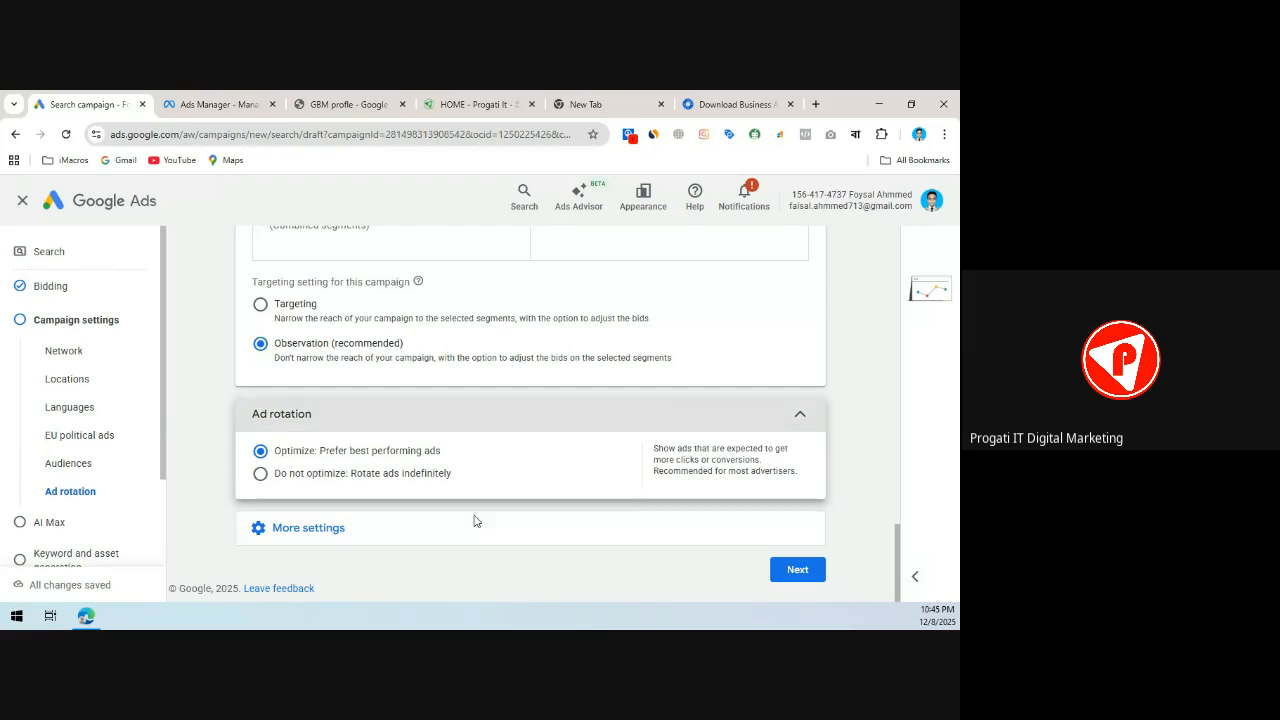
left_click(292, 525)
scroll(250, 450, "down", 2)
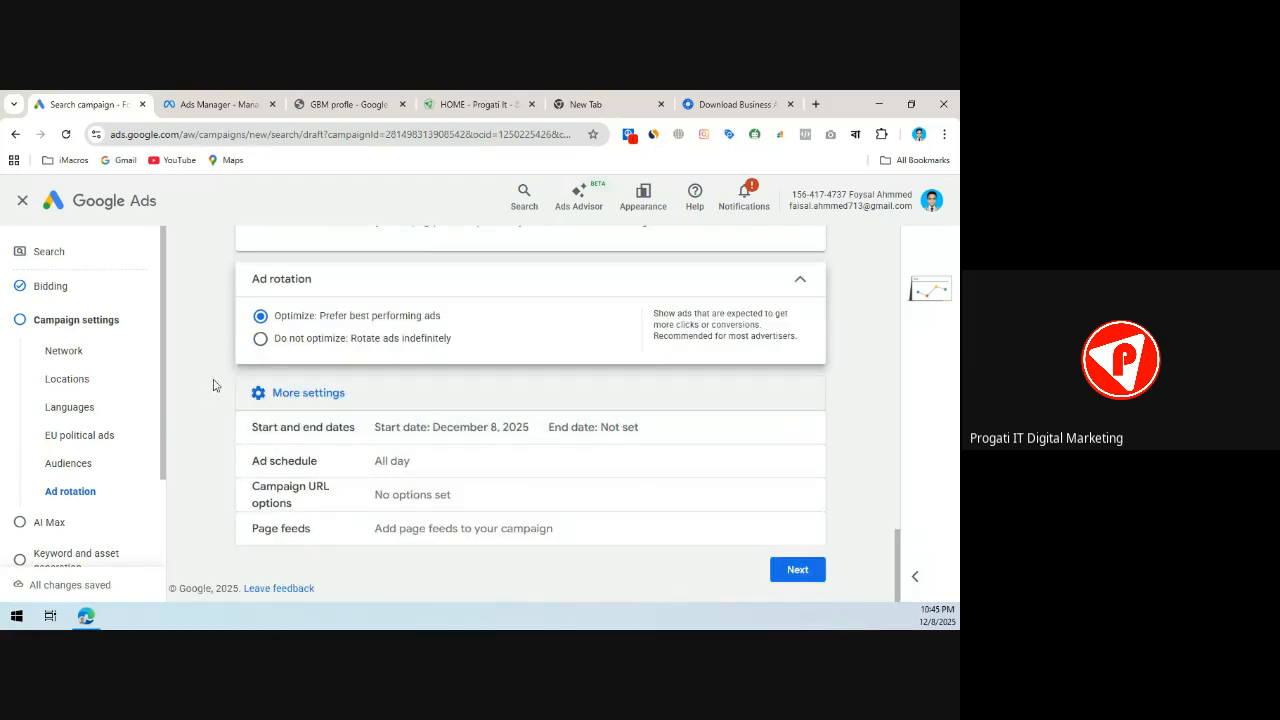
Set the campaign's end date to Dec 12, 2025, and reveal the remaining additional settings.
left_click(392, 434)
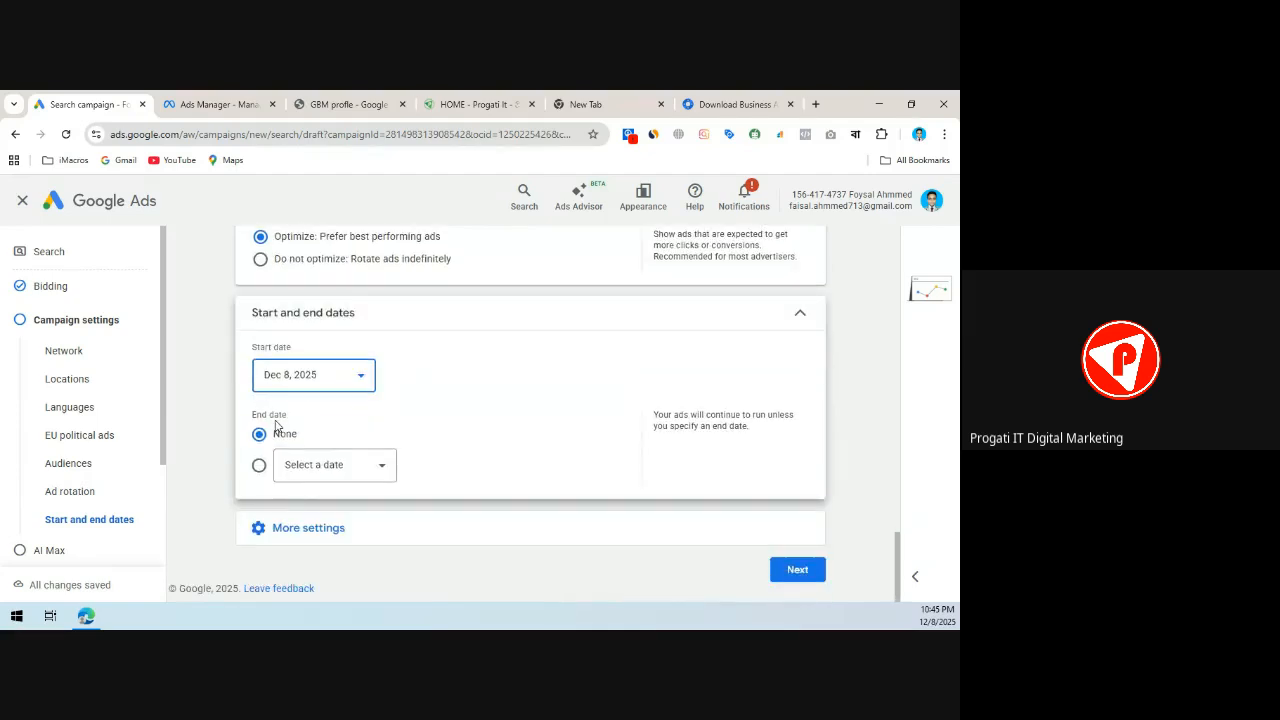
left_click(377, 465)
left_click(412, 368)
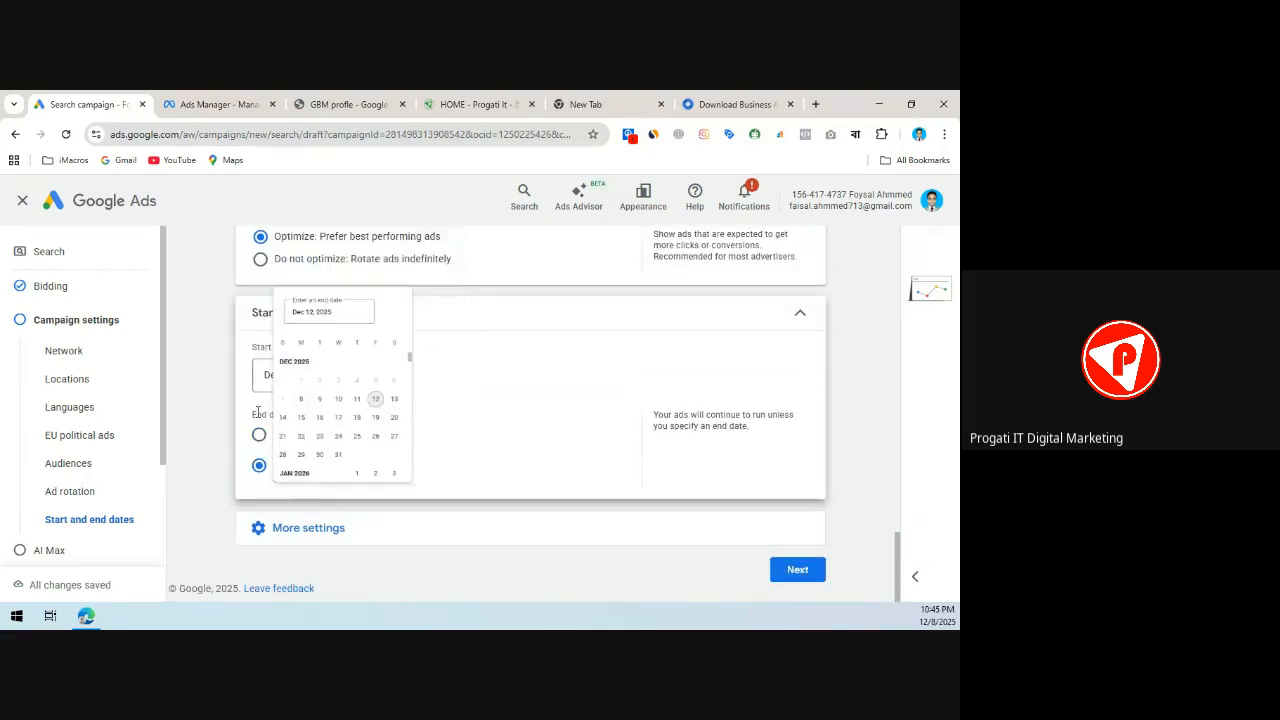
left_click(339, 543)
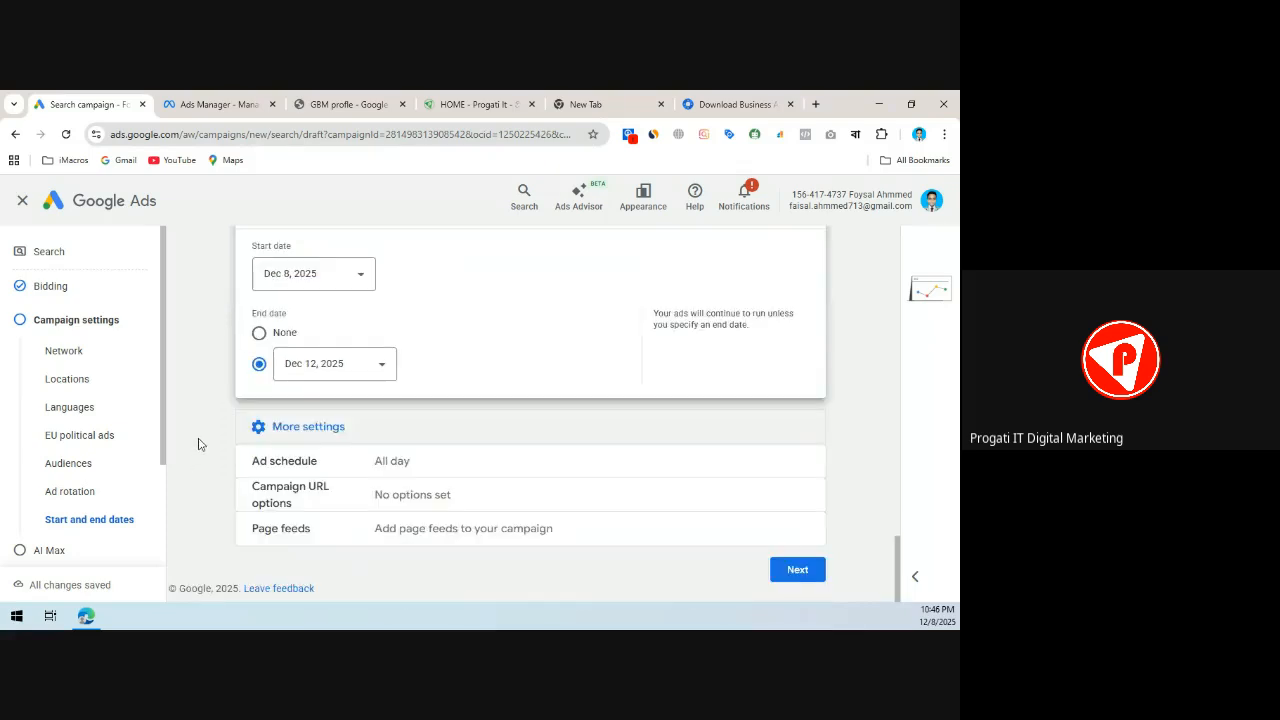
Open the ad schedule settings and add four more schedule rows.
left_click(426, 471)
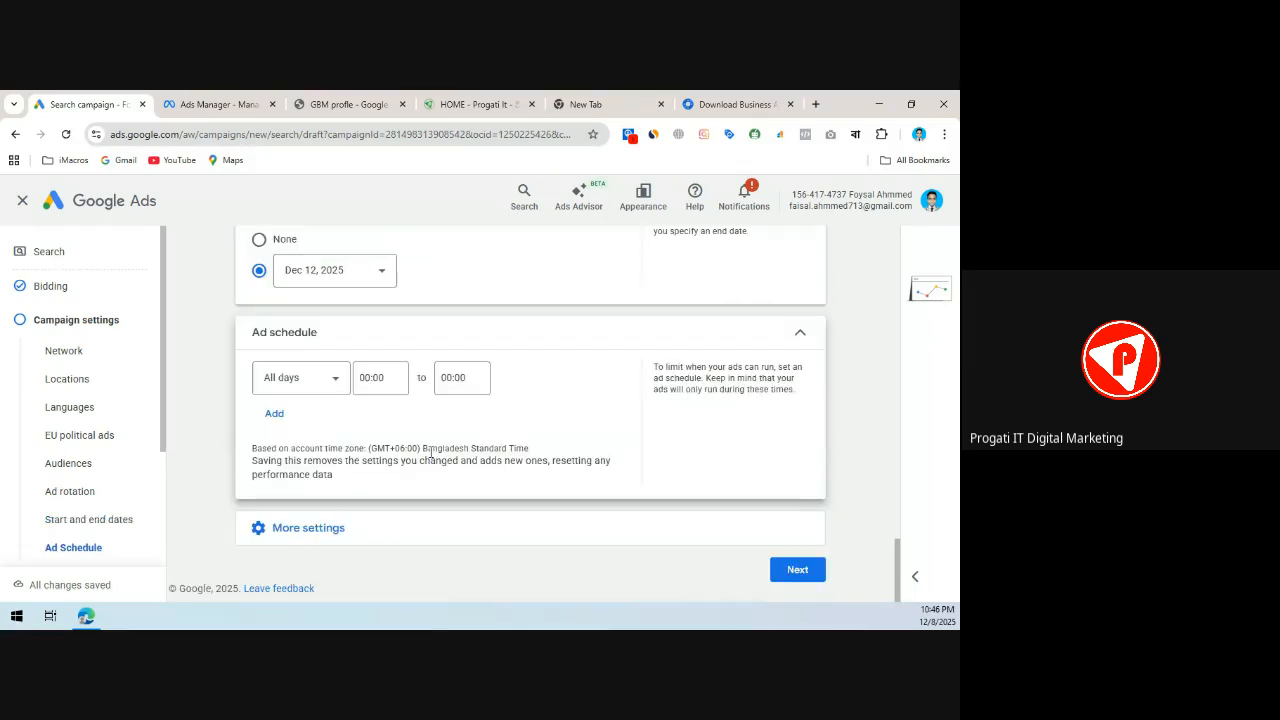
left_click(270, 415)
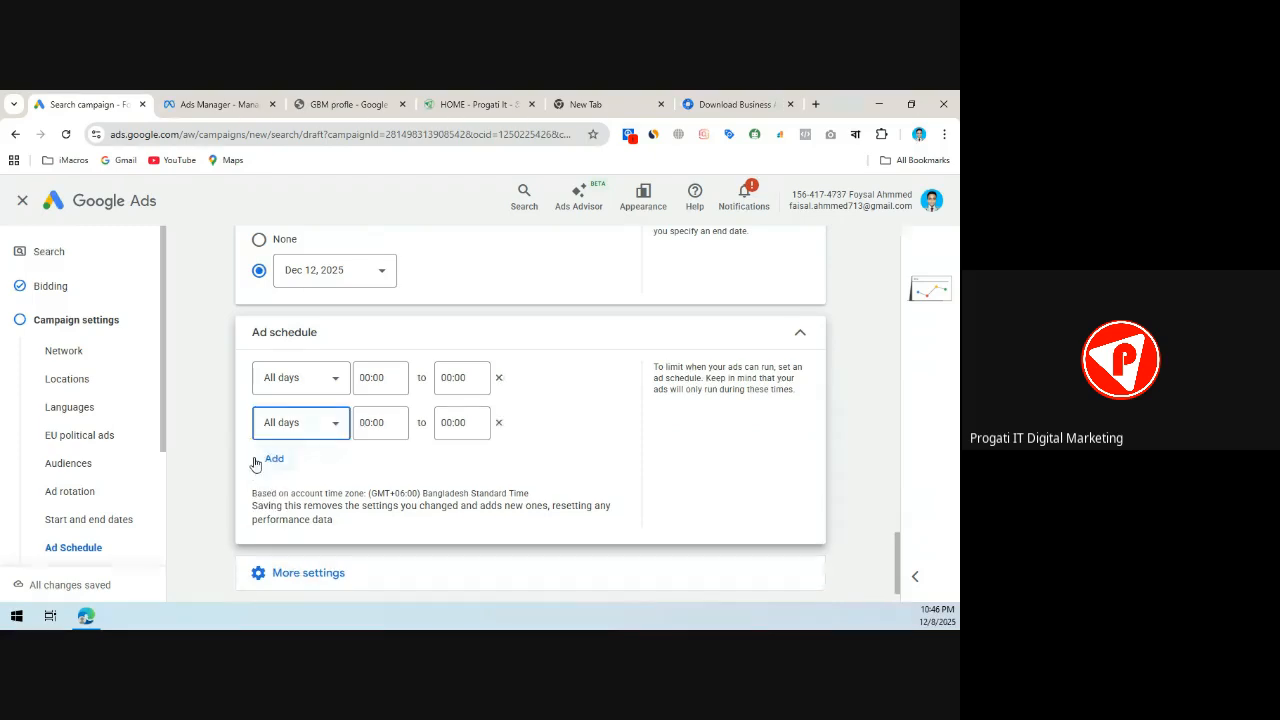
left_click(274, 457)
left_click(274, 500)
left_click(275, 550)
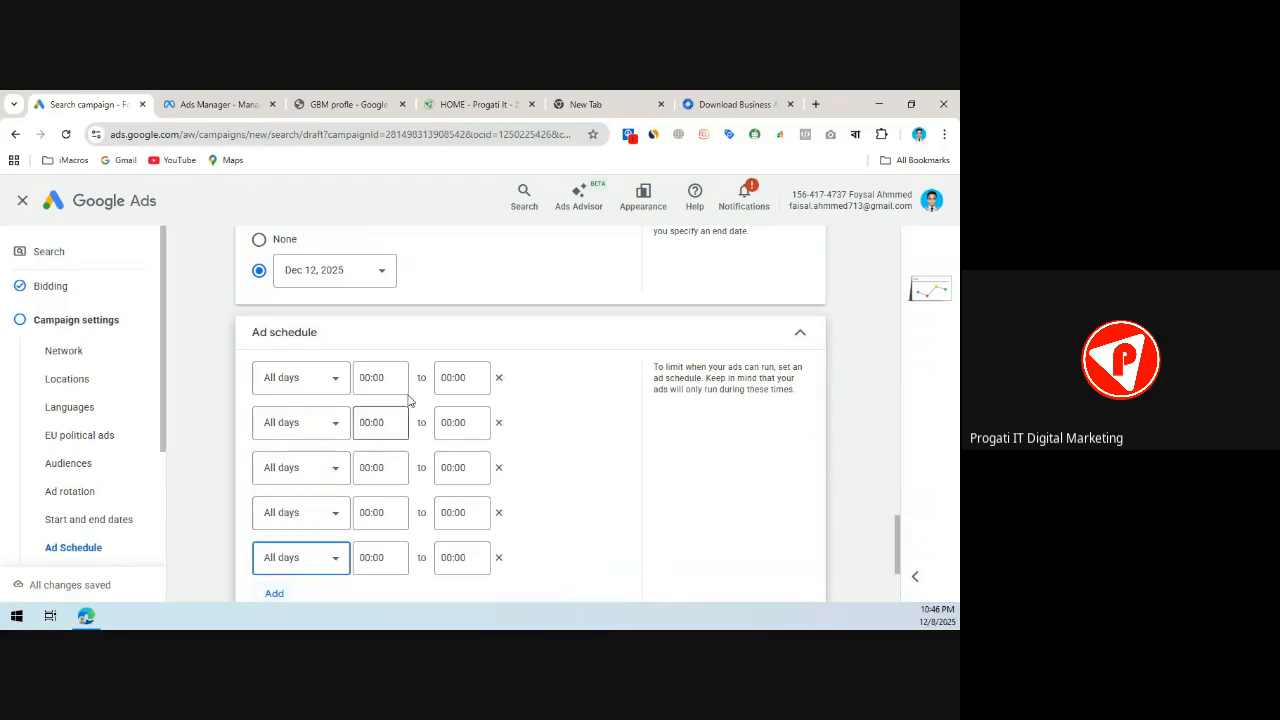
Set the first ad schedule row to run on Mondays from 00:30 to 00:45.
left_click(318, 377)
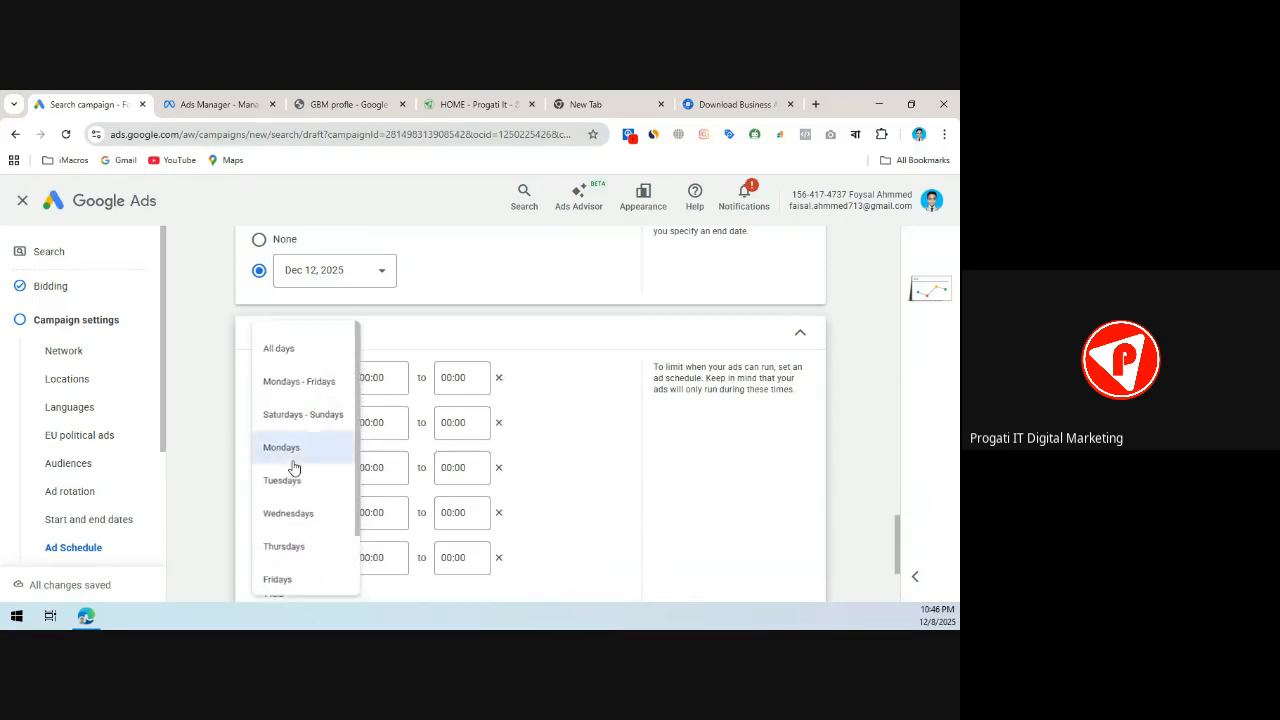
left_click(300, 447)
left_click(378, 379)
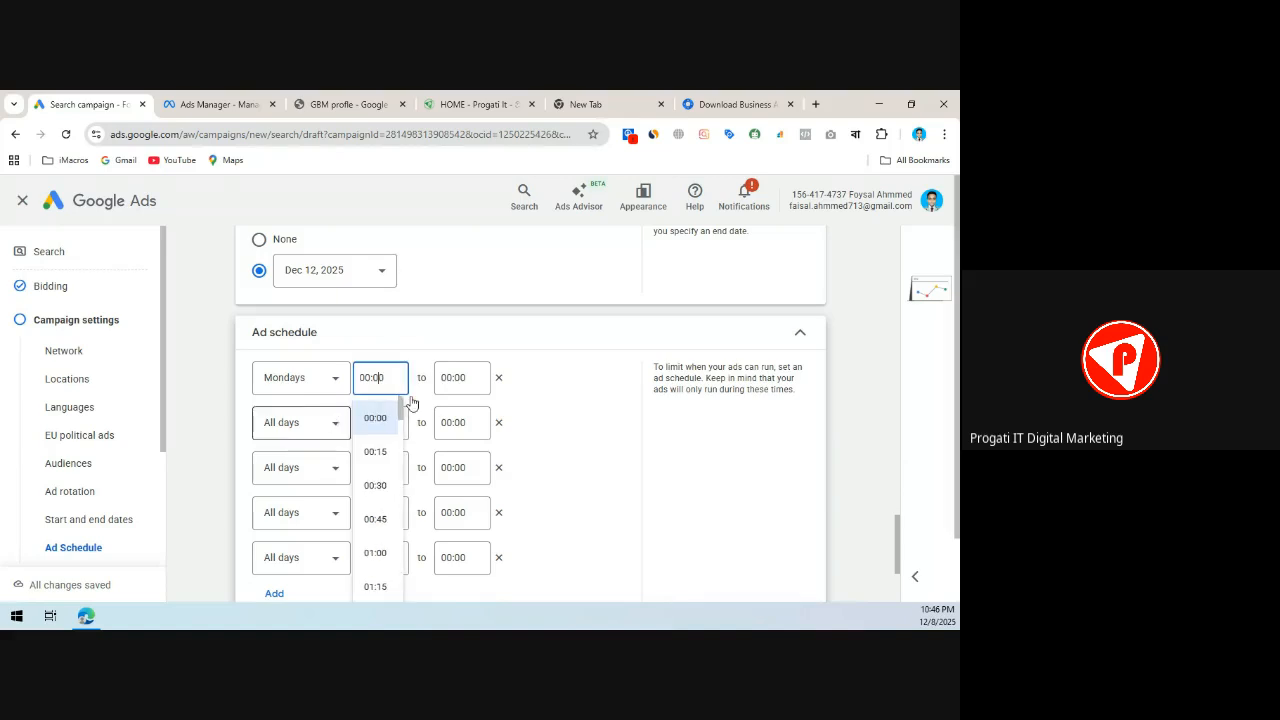
left_click(375, 485)
left_click(460, 385)
left_click(455, 520)
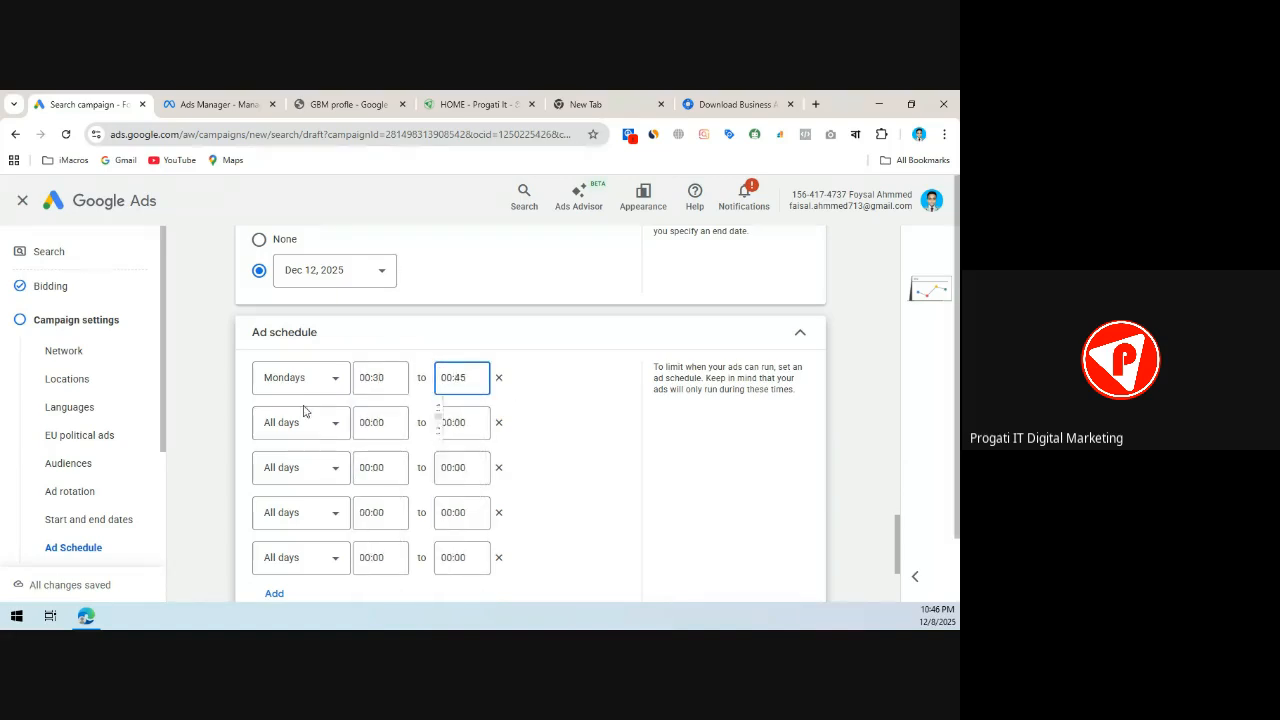
Remove the four extra all-days rows from the ad schedule, keeping only the Mondays row.
scroll(320, 400, "down", 1)
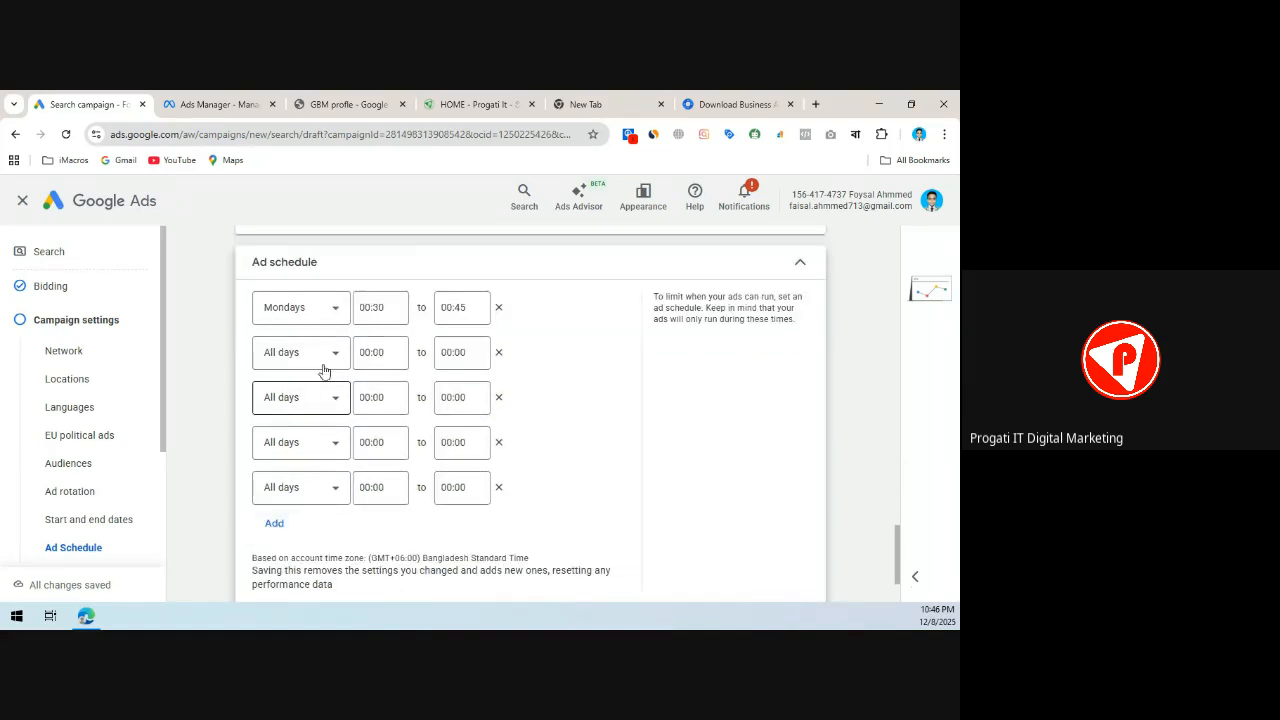
left_click(498, 353)
left_click(498, 353)
left_click(498, 355)
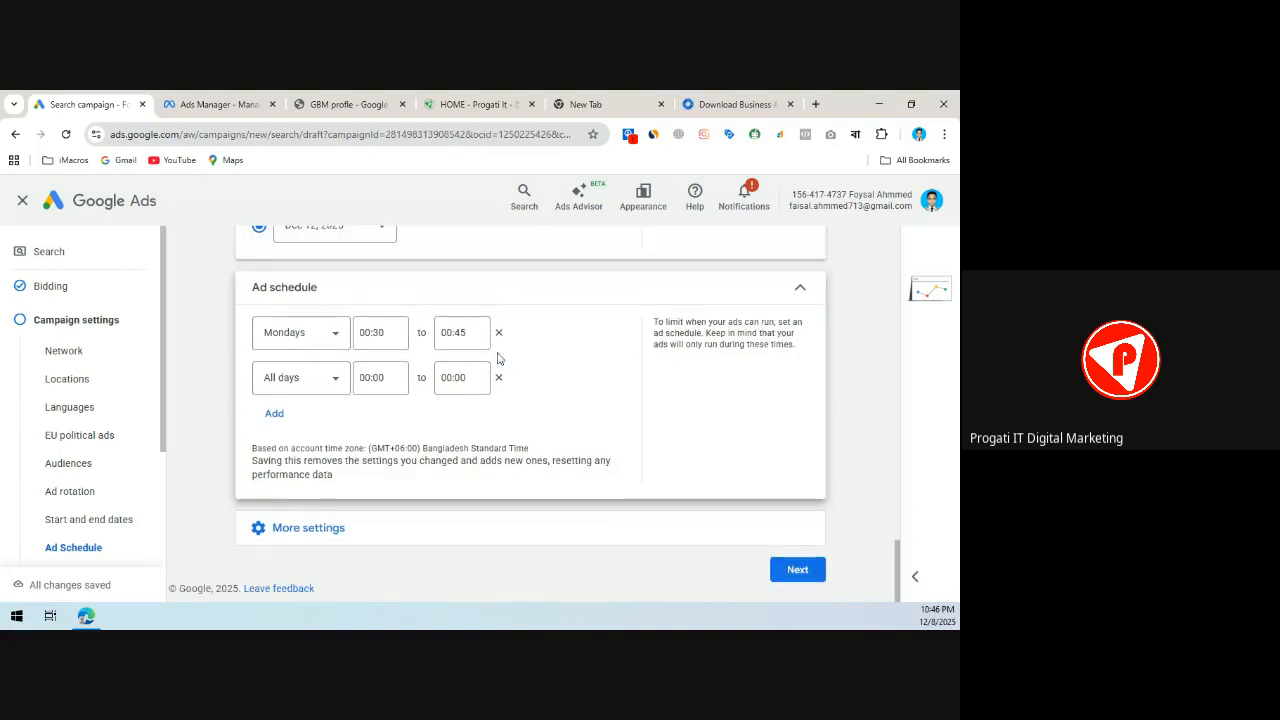
left_click(498, 378)
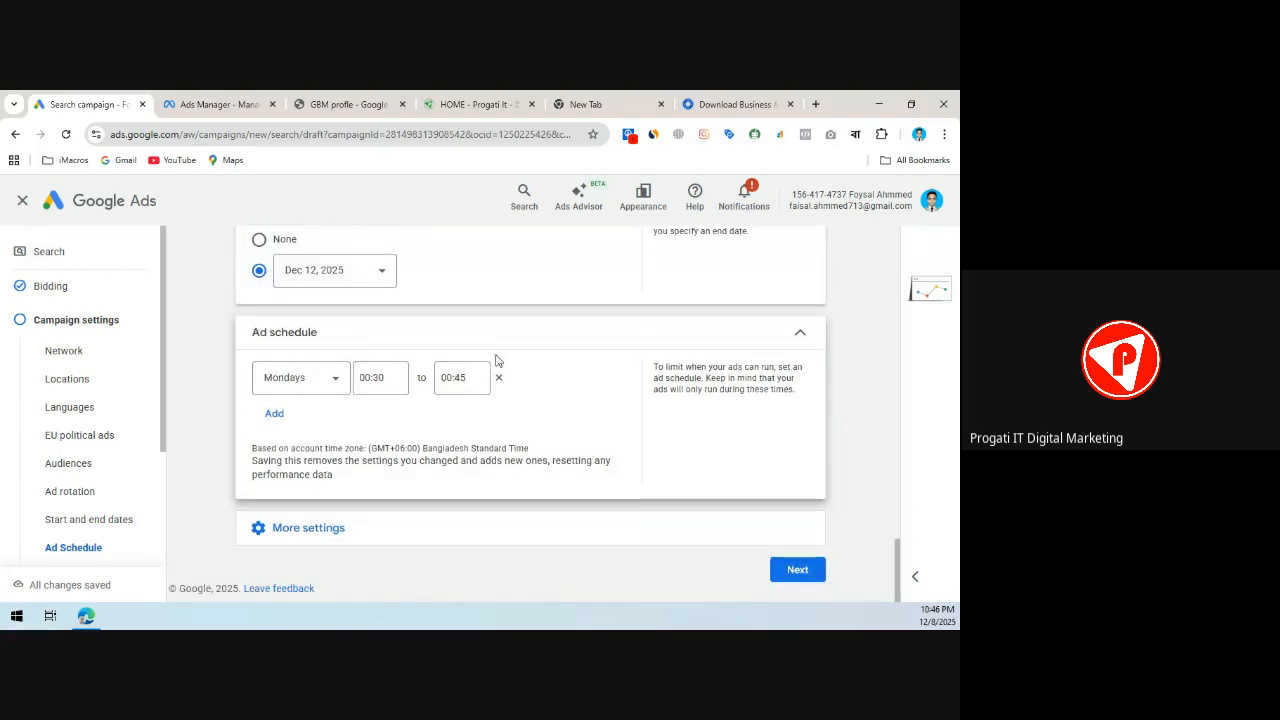
Replace the Mondays row with three all-days rows set from 00:00 to 00:00, and reveal the campaign URL and page feed settings.
left_click(276, 414)
left_click(275, 460)
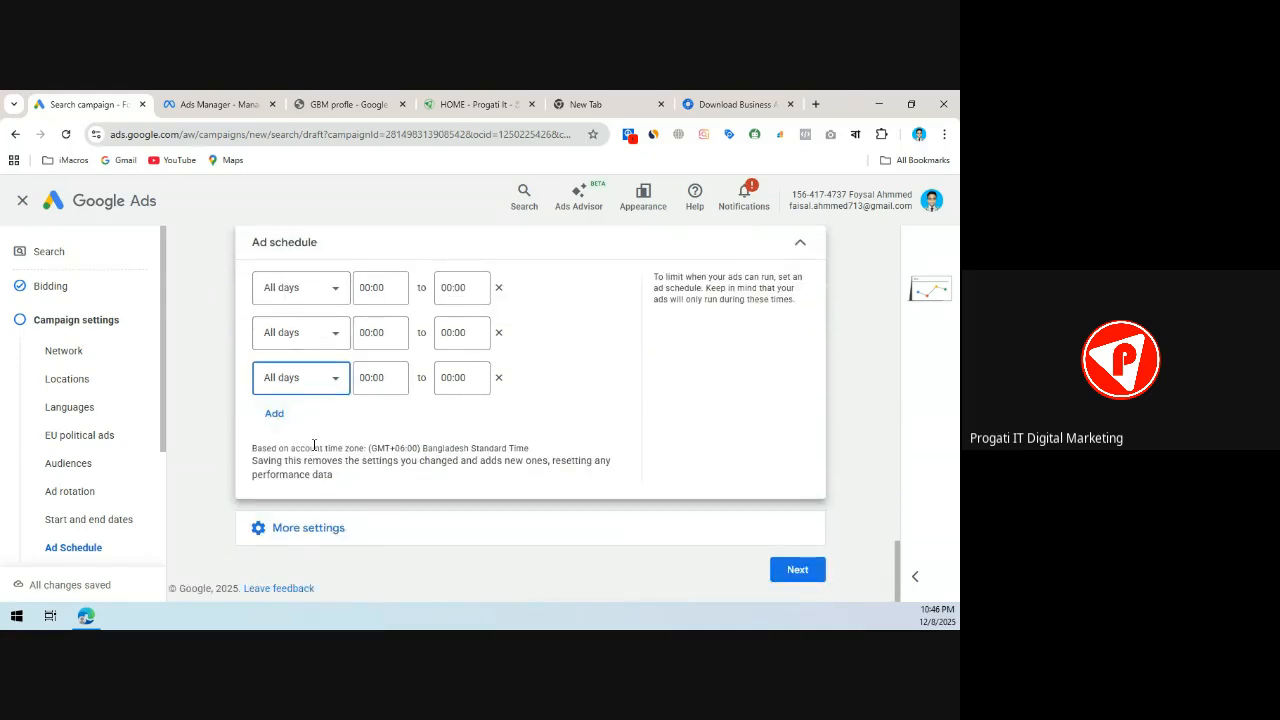
left_click(264, 530)
scroll(491, 398, "down", 1)
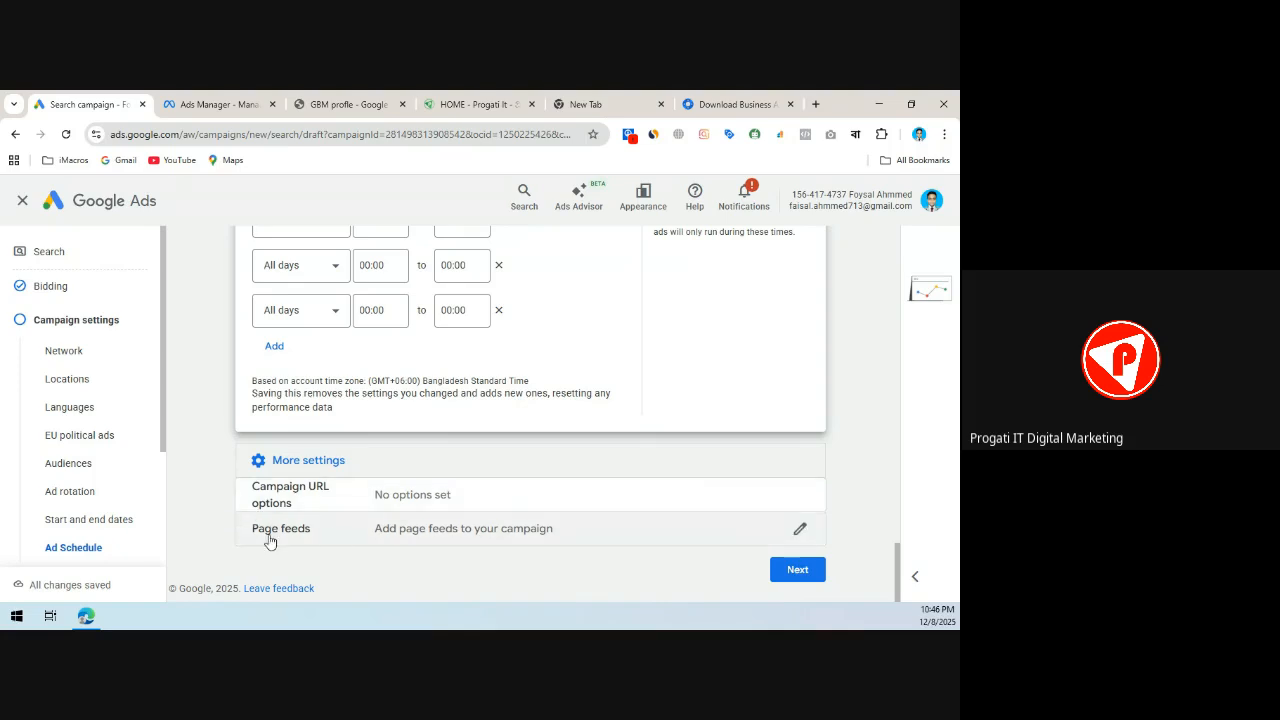
Review the ad schedule, date and ad rotation settings, and continue to the AI Max stage.
scroll(380, 461, "up", 2)
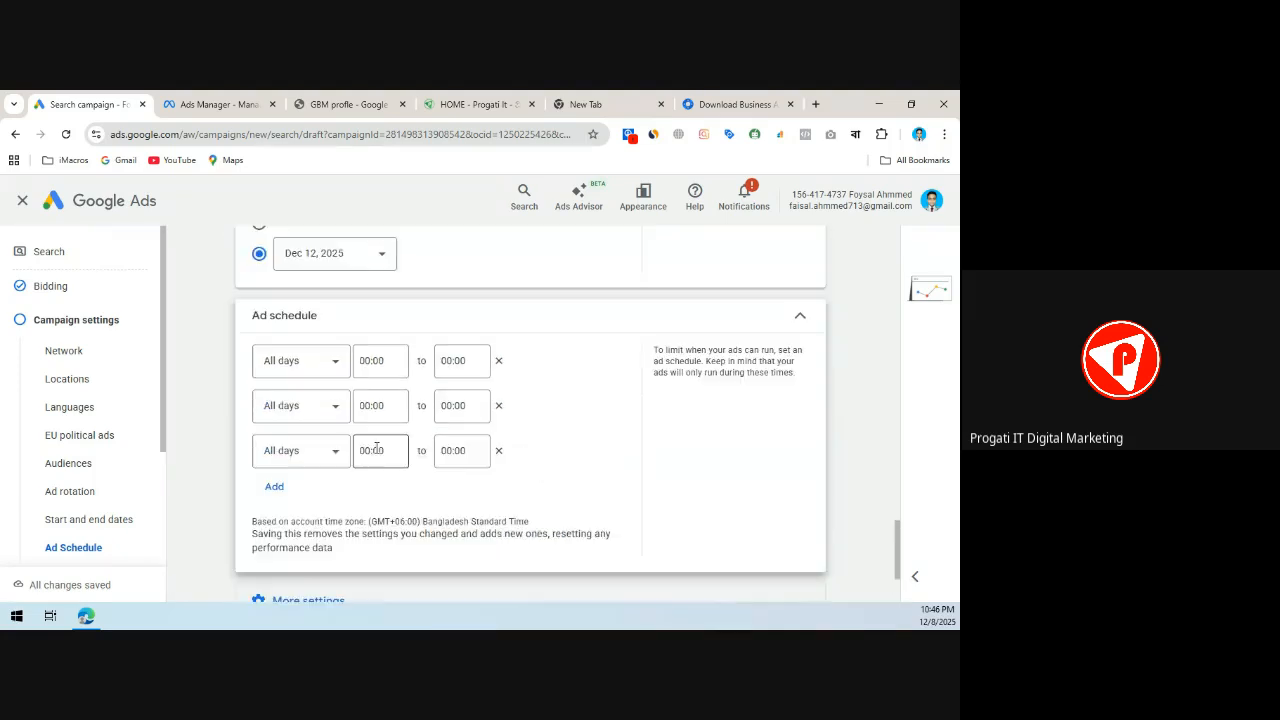
scroll(260, 411, "up", 11)
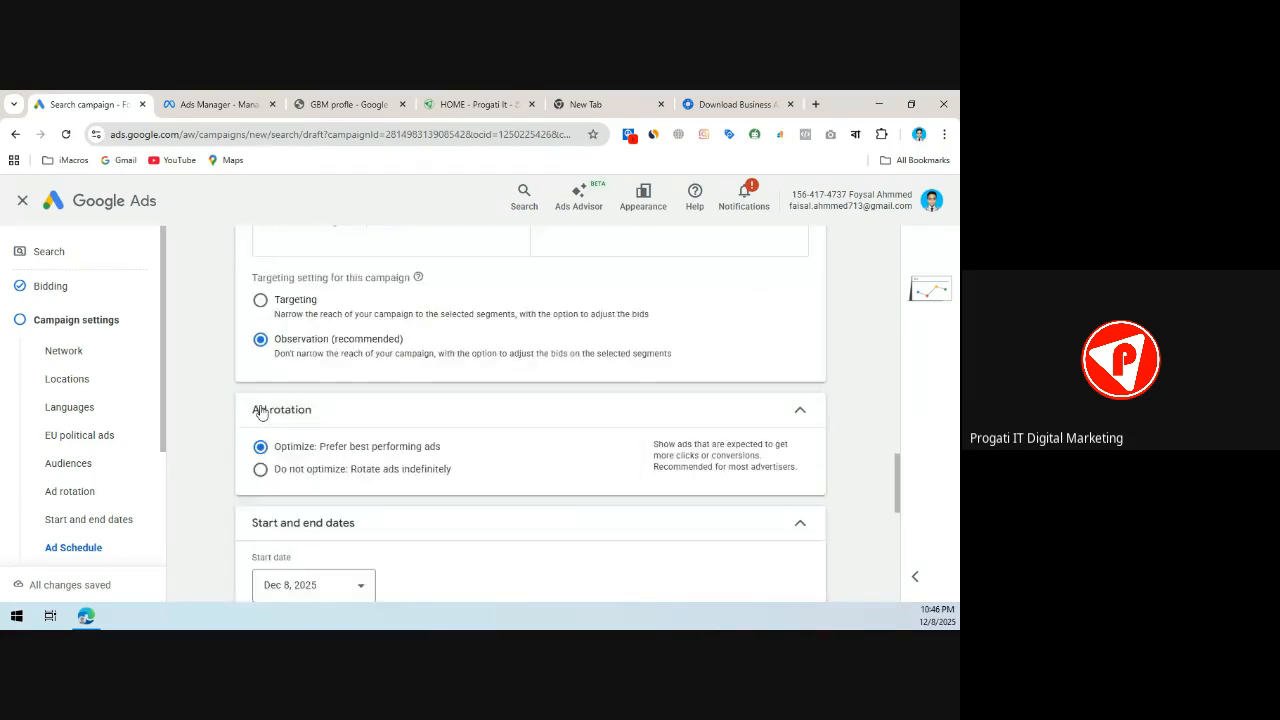
scroll(262, 407, "down", 13)
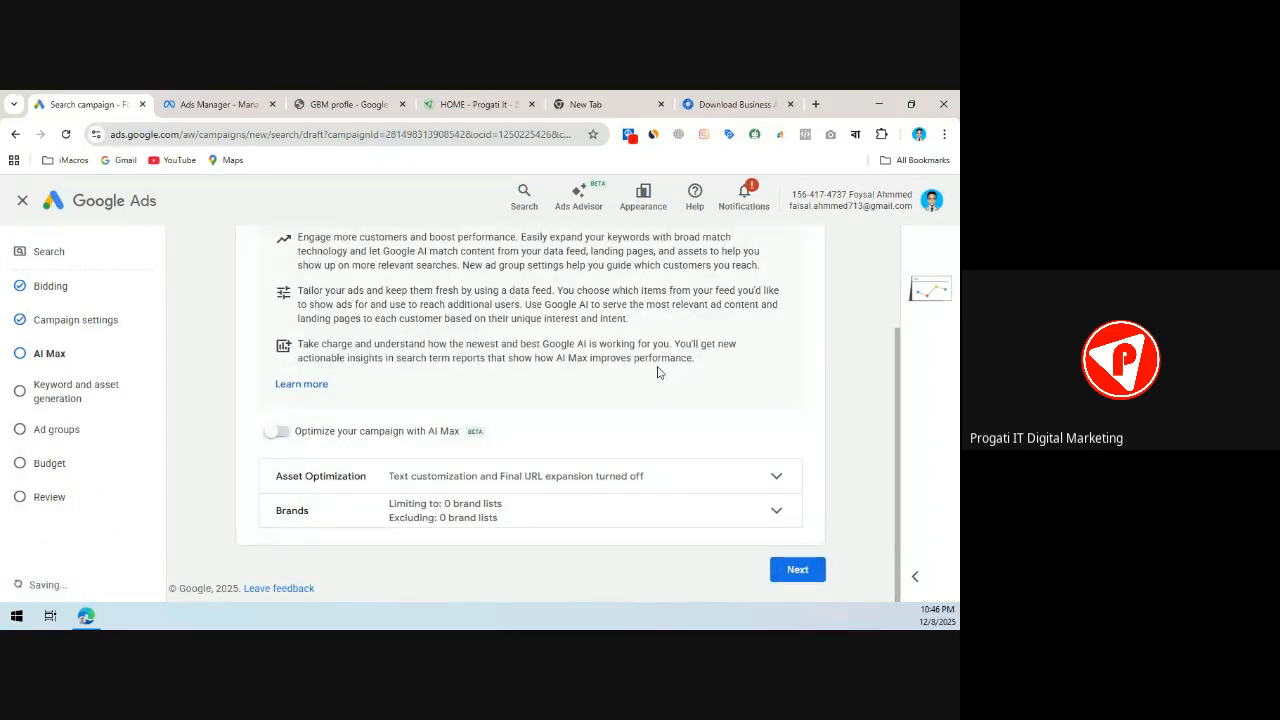
Expand the Asset Optimization and Brands sections of AI Max to examine their options.
scroll(630, 370, "up", 2)
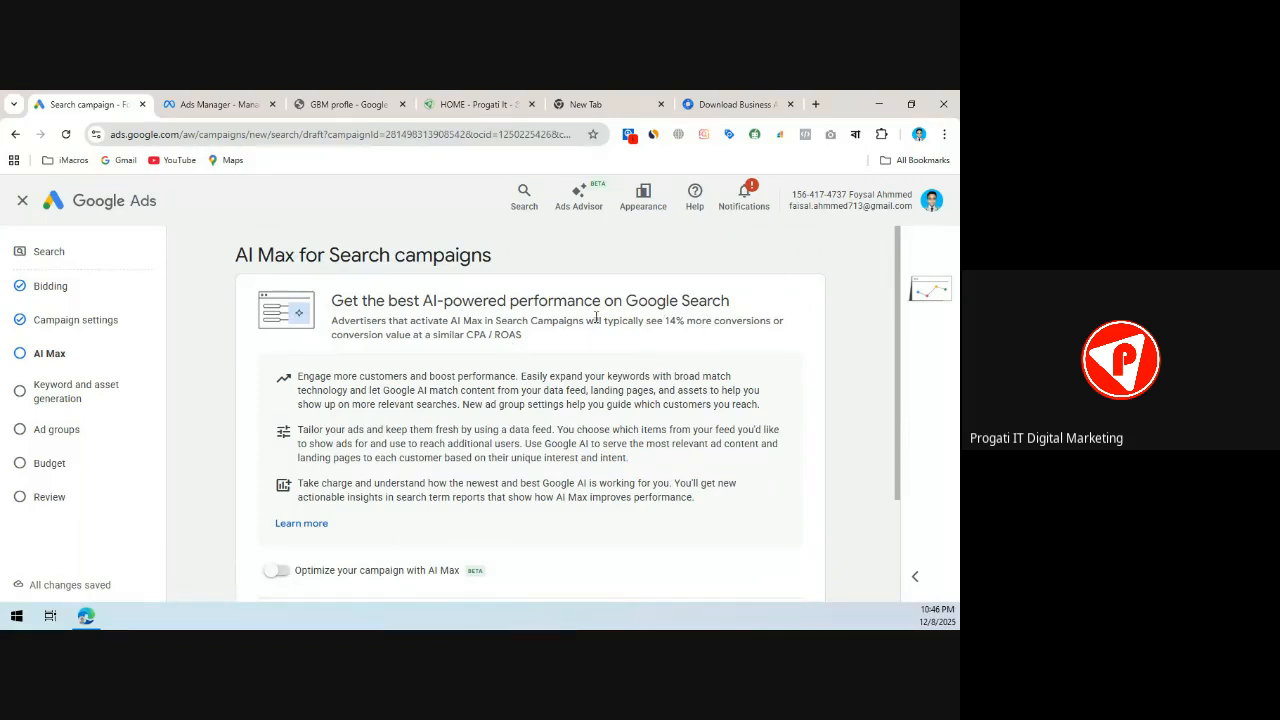
scroll(443, 400, "down", 2)
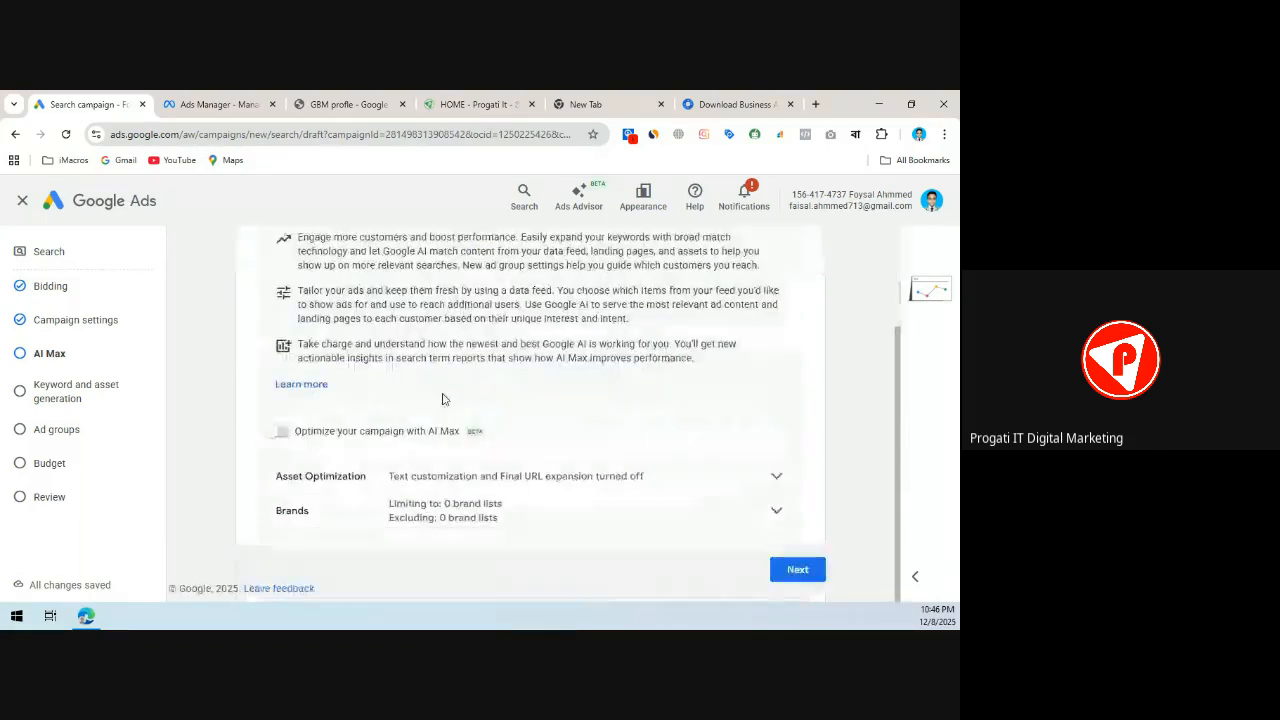
left_click(775, 478)
scroll(734, 470, "down", 3)
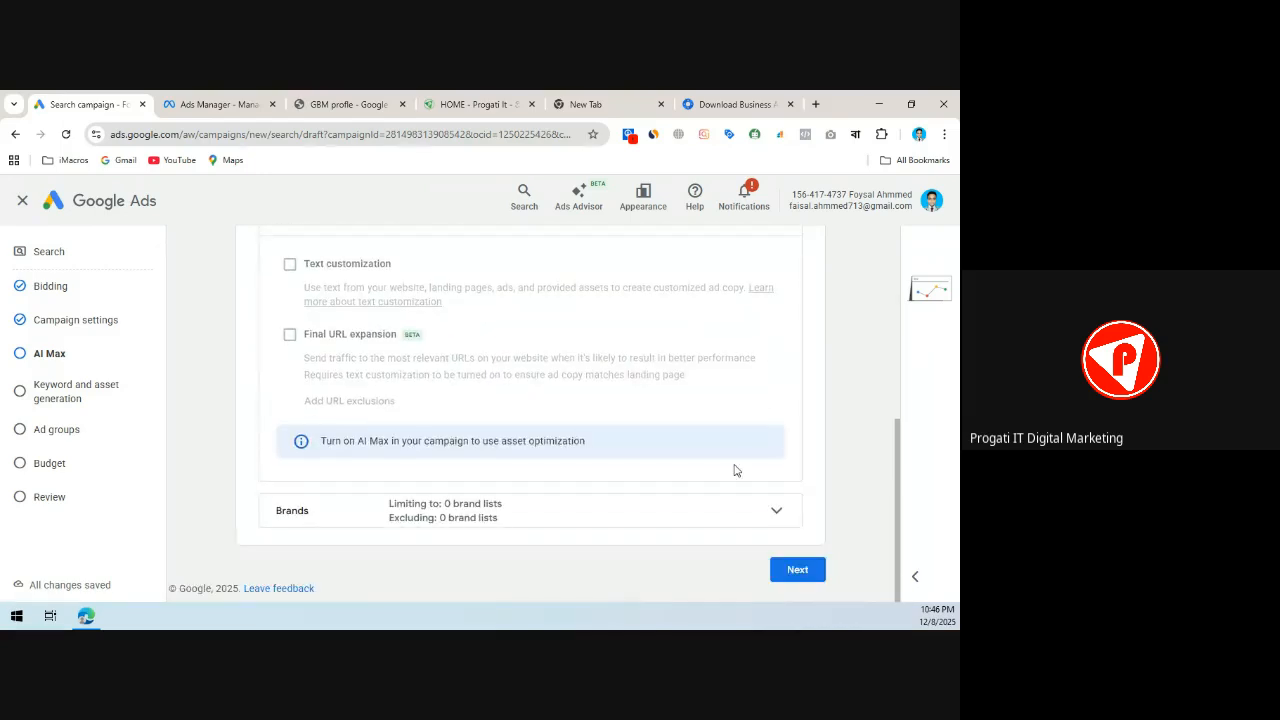
left_click(762, 522)
scroll(650, 490, "down", 3)
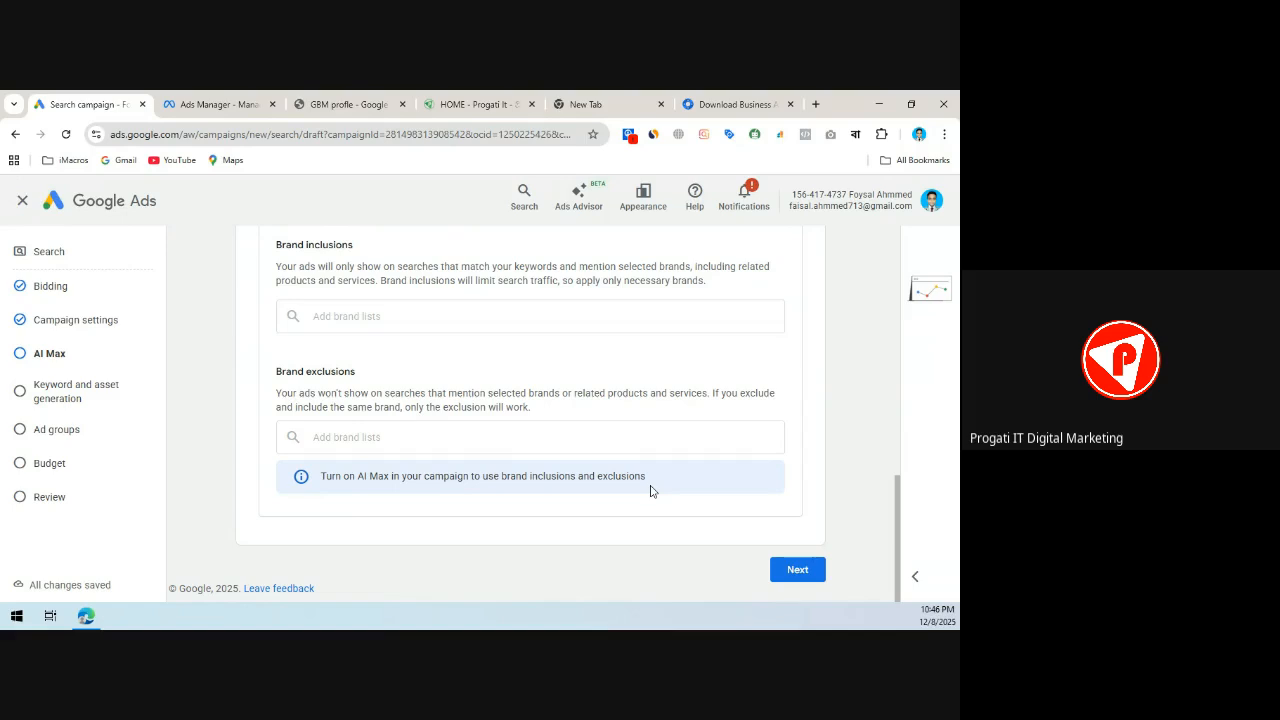
Review the AI Max introduction, its optimization toggle, the asset optimization options, and the brand inclusions and exclusions.
scroll(650, 490, "up", 4)
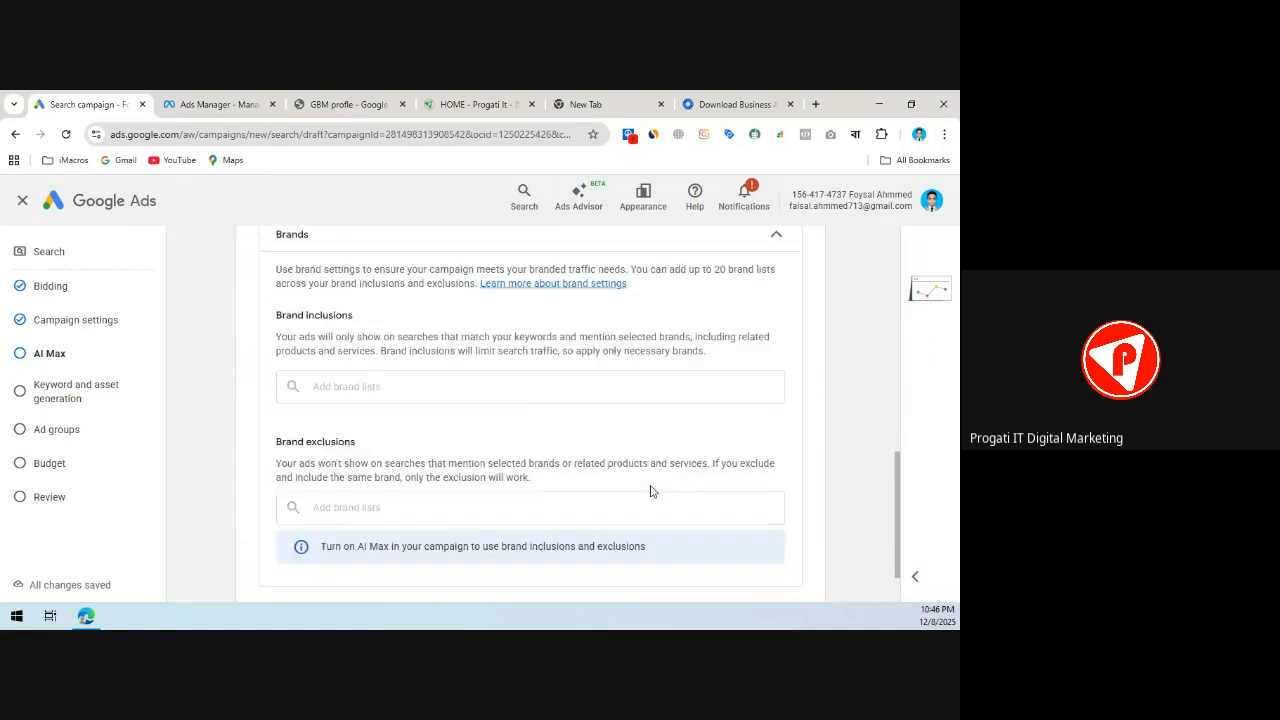
scroll(650, 490, "up", 4)
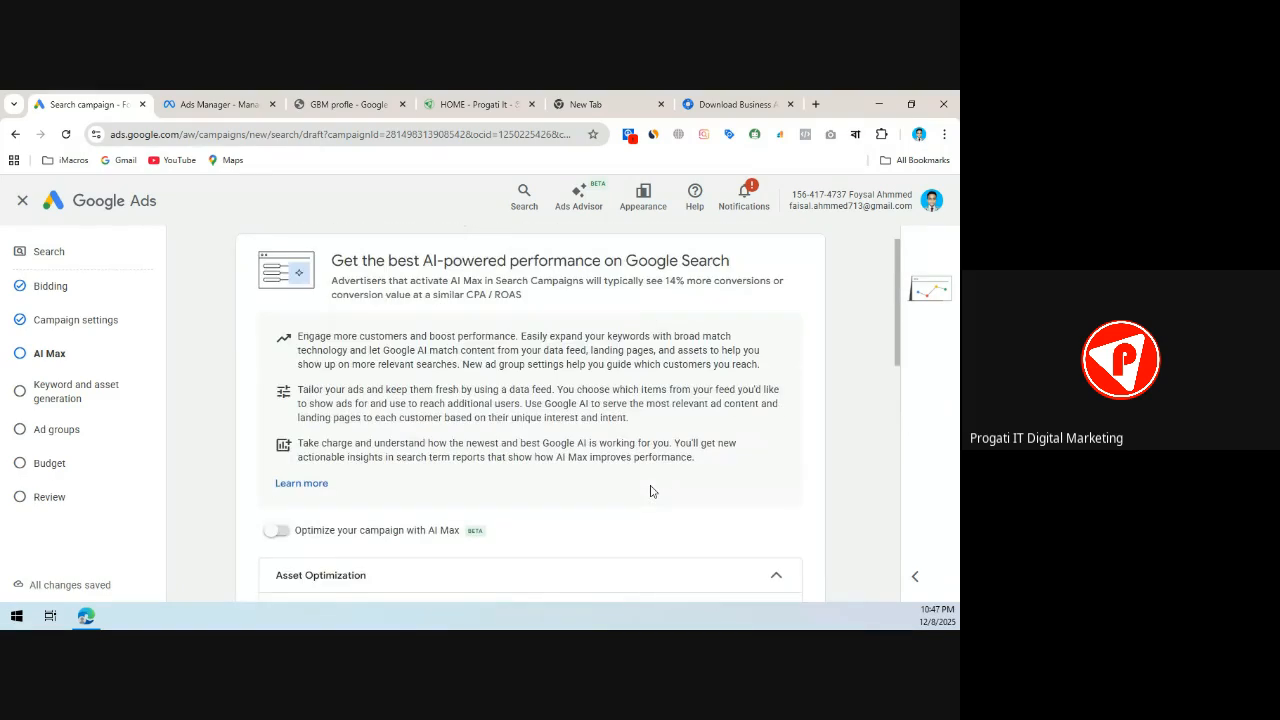
scroll(650, 490, "down", 1)
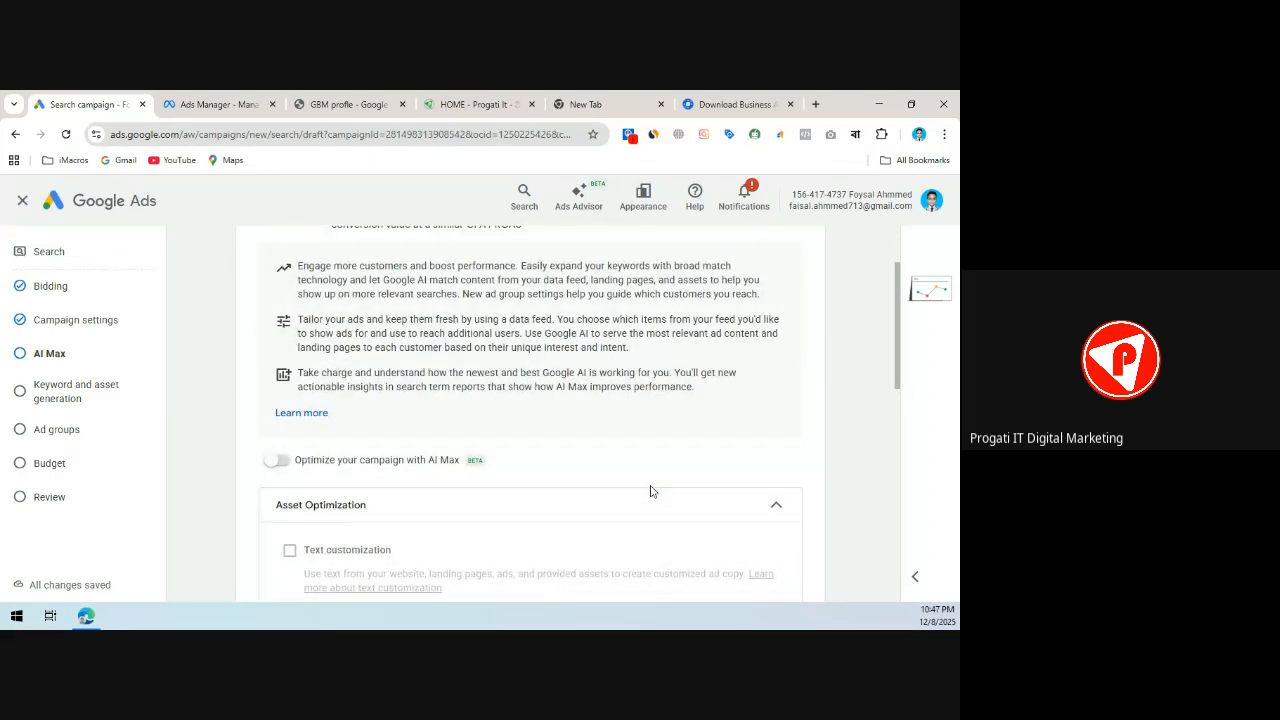
scroll(650, 490, "up", 1)
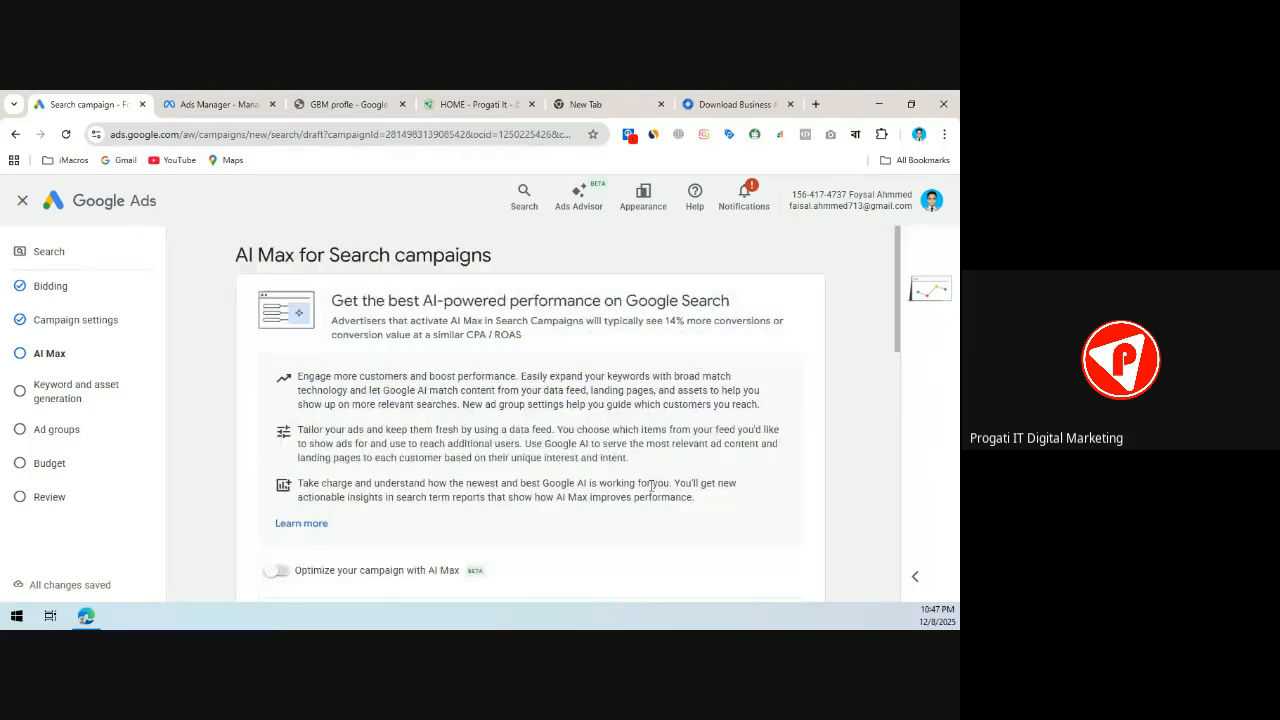
left_click_drag(412, 300, 755, 302)
left_click_drag(332, 300, 723, 297)
scroll(623, 314, "down", 4)
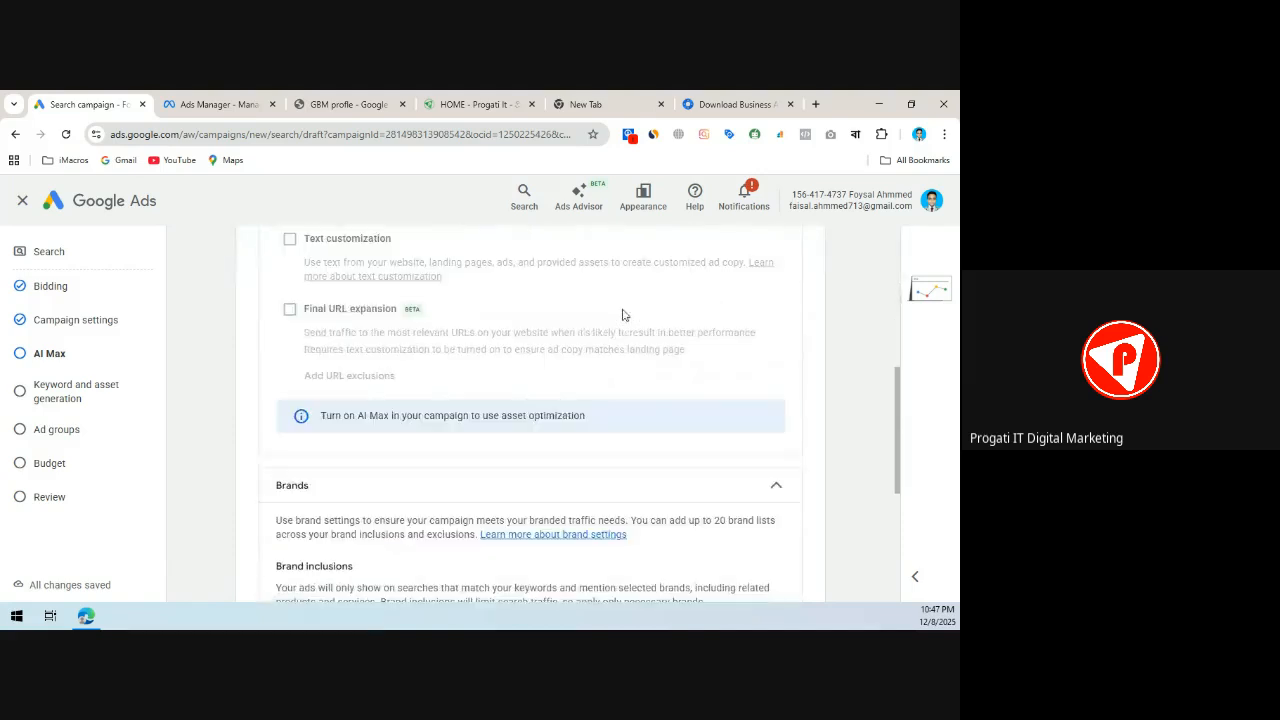
scroll(258, 370, "up", 1)
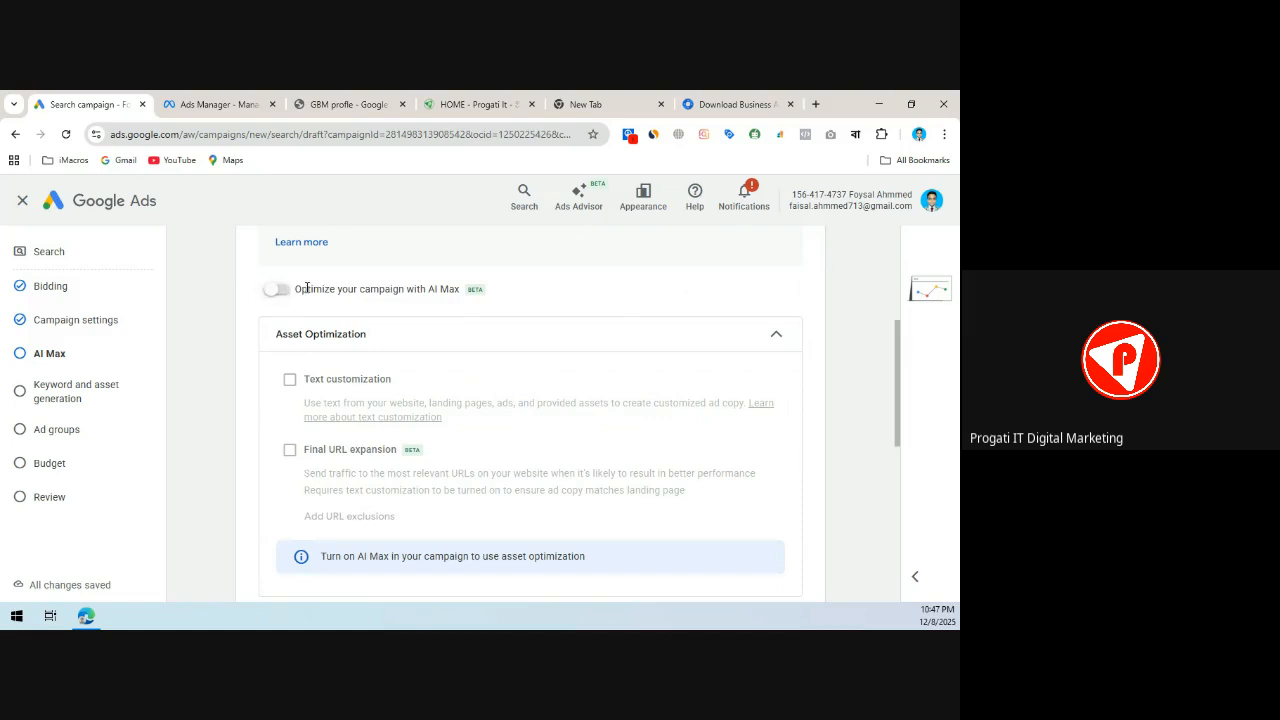
scroll(252, 309, "down", 4)
scroll(252, 309, "down", 5)
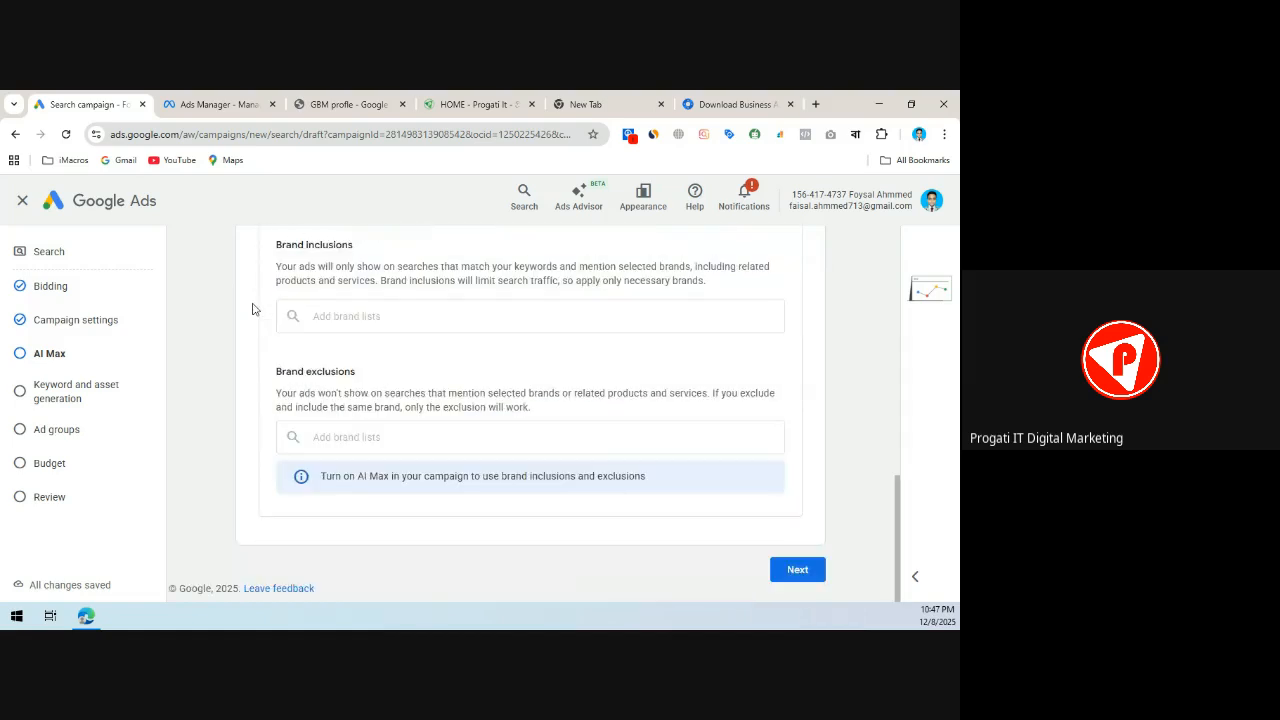
Continue to keyword and asset generation, and examine the final URL field and the options for adding assets.
left_click(798, 569)
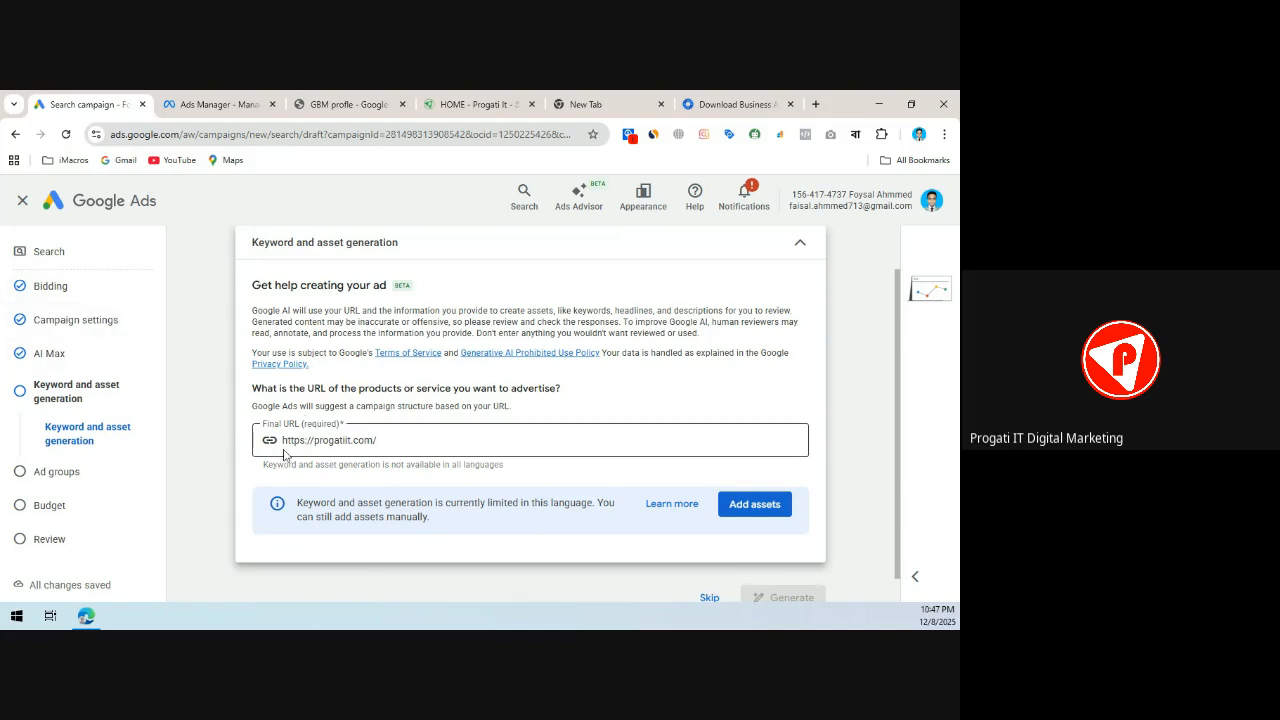
left_click(409, 434)
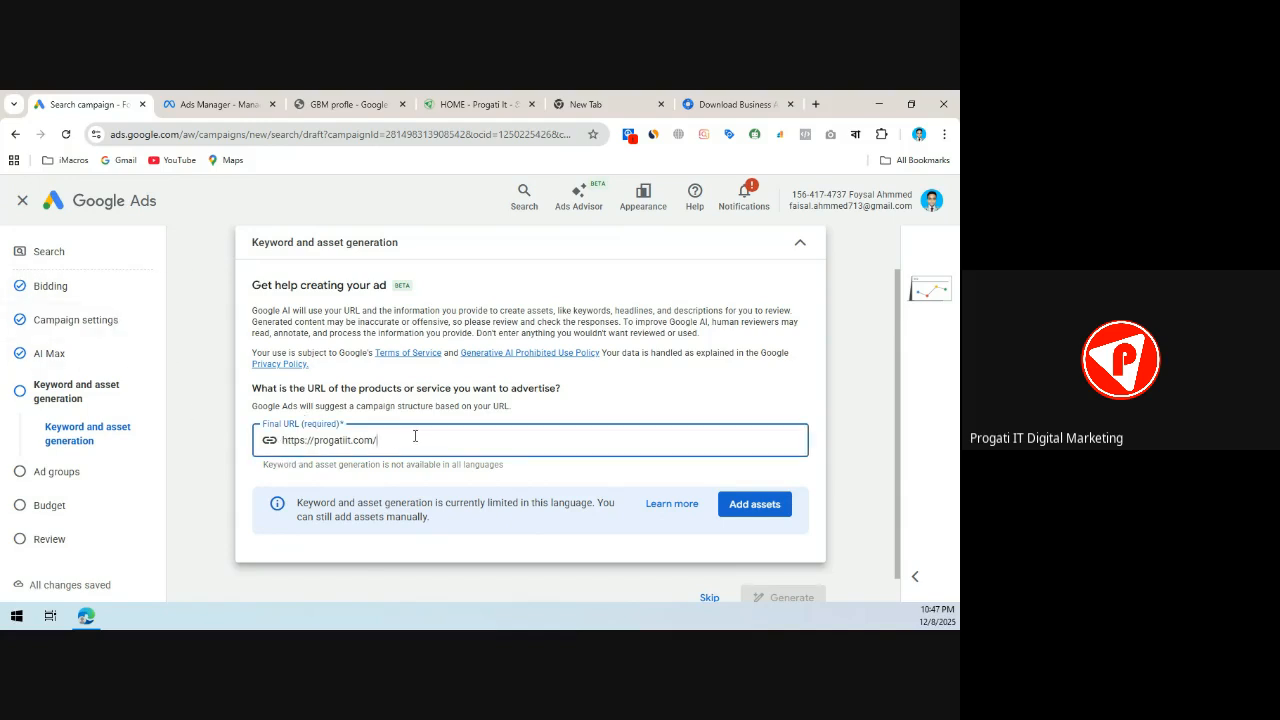
left_click_drag(415, 441, 284, 450)
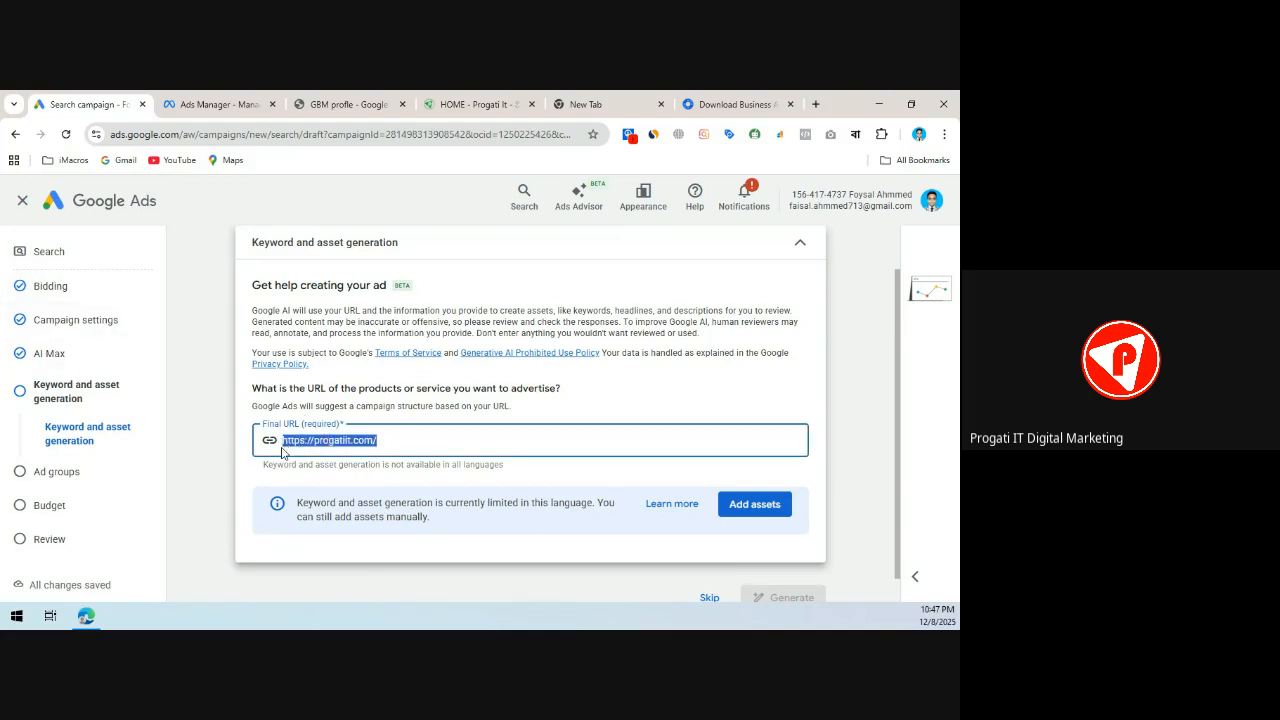
left_click(211, 487)
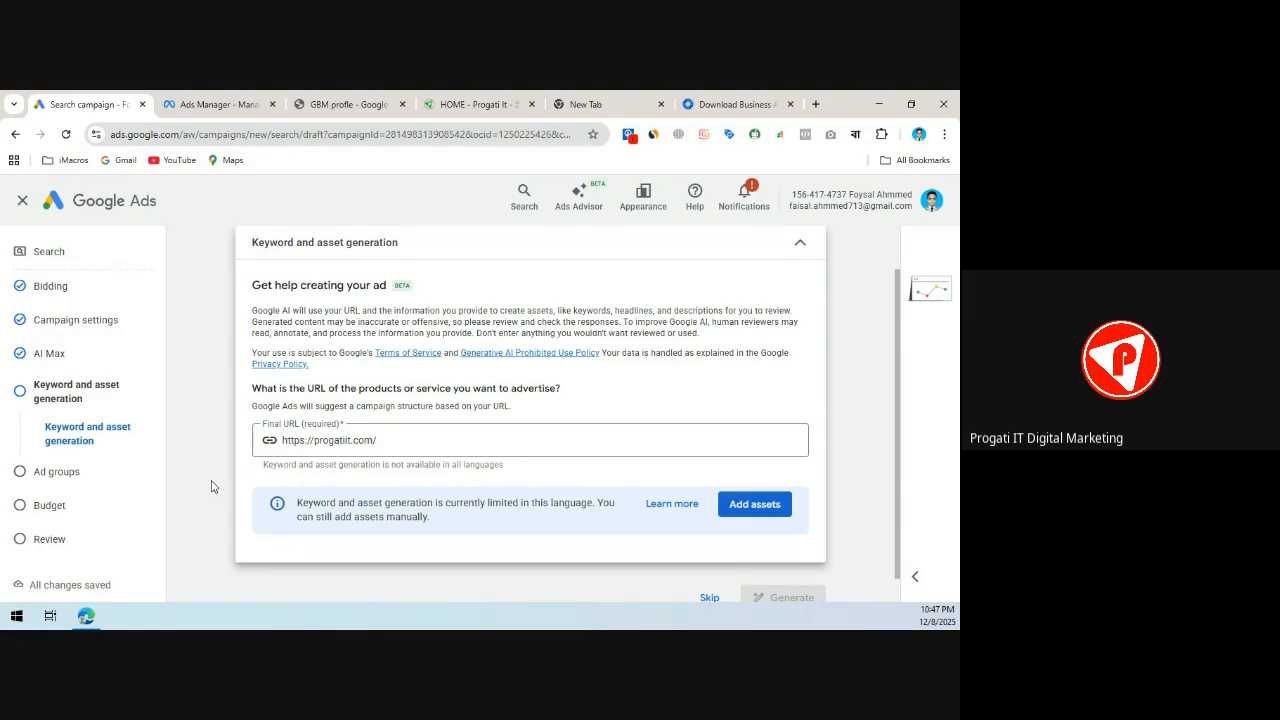
scroll(213, 487, "down", 1)
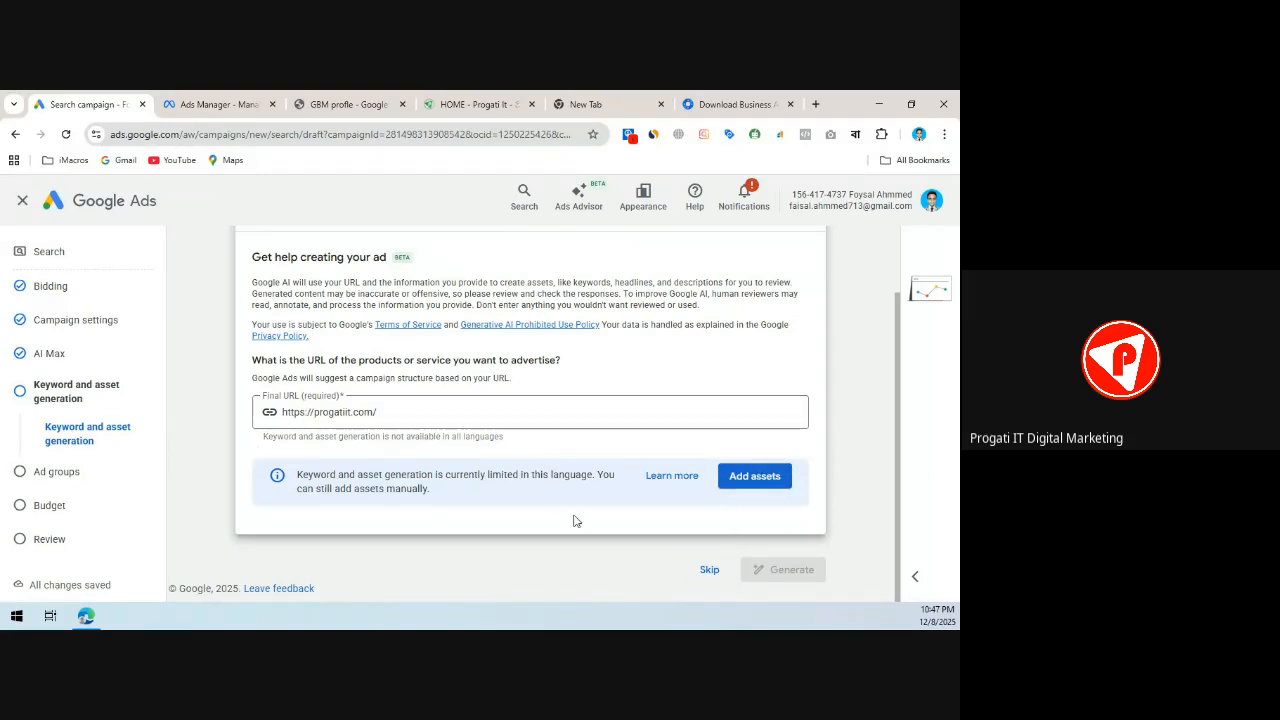
Skip keyword and asset generation, close the Ads Advisor chat, and open the keyword settings of Ad group 1.
left_click(709, 569)
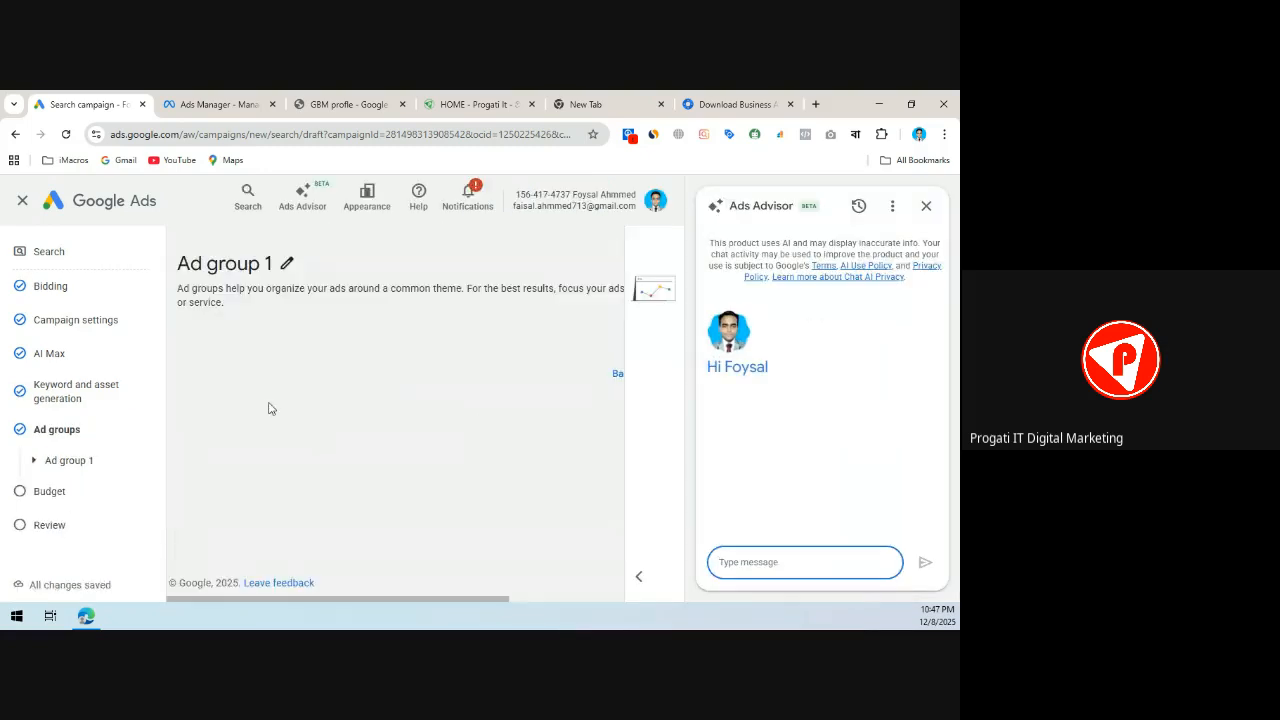
left_click(927, 209)
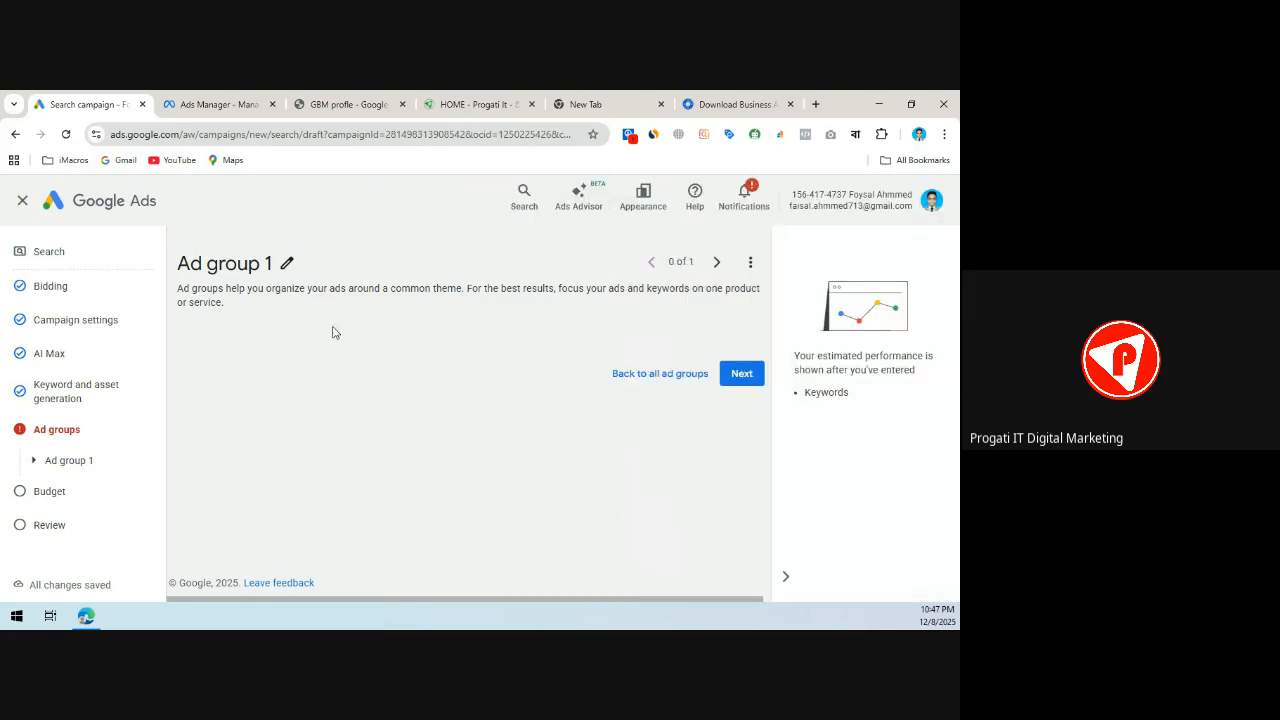
left_click(51, 404)
left_click(56, 473)
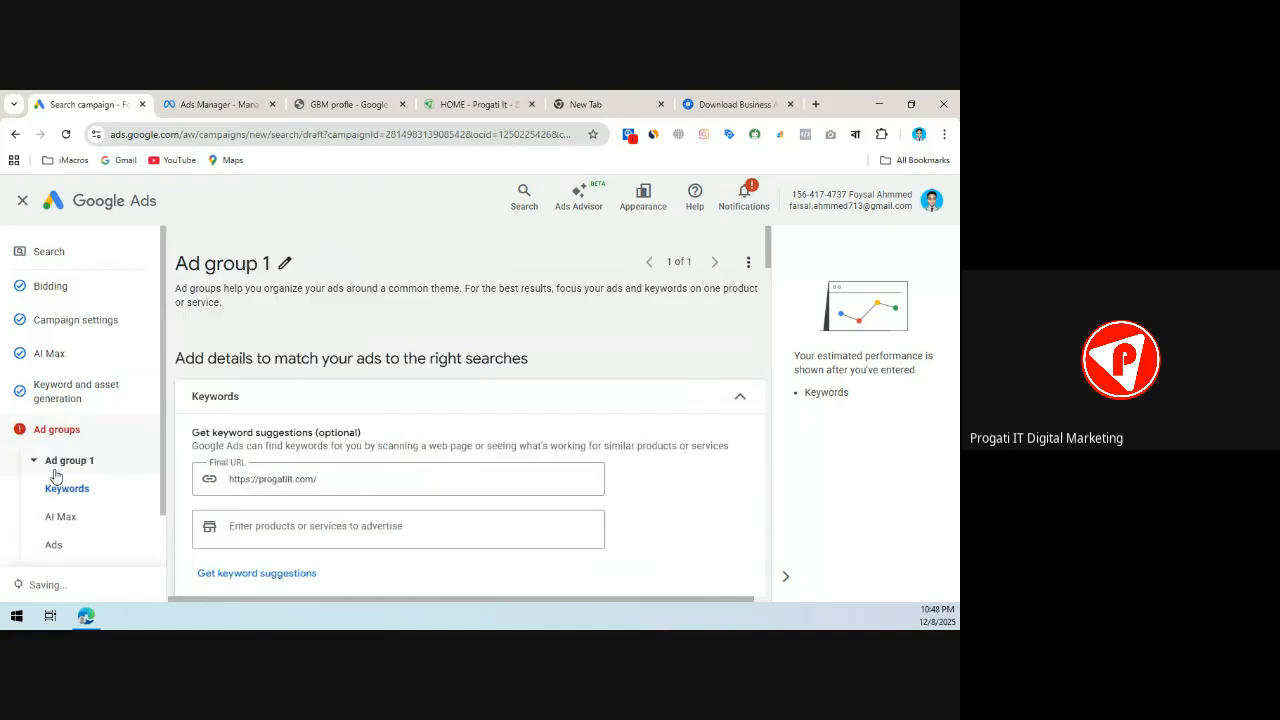
Examine the keyword suggestion fields of Ad group 1 and dismiss the identity confirmation request.
scroll(471, 420, "down", 3)
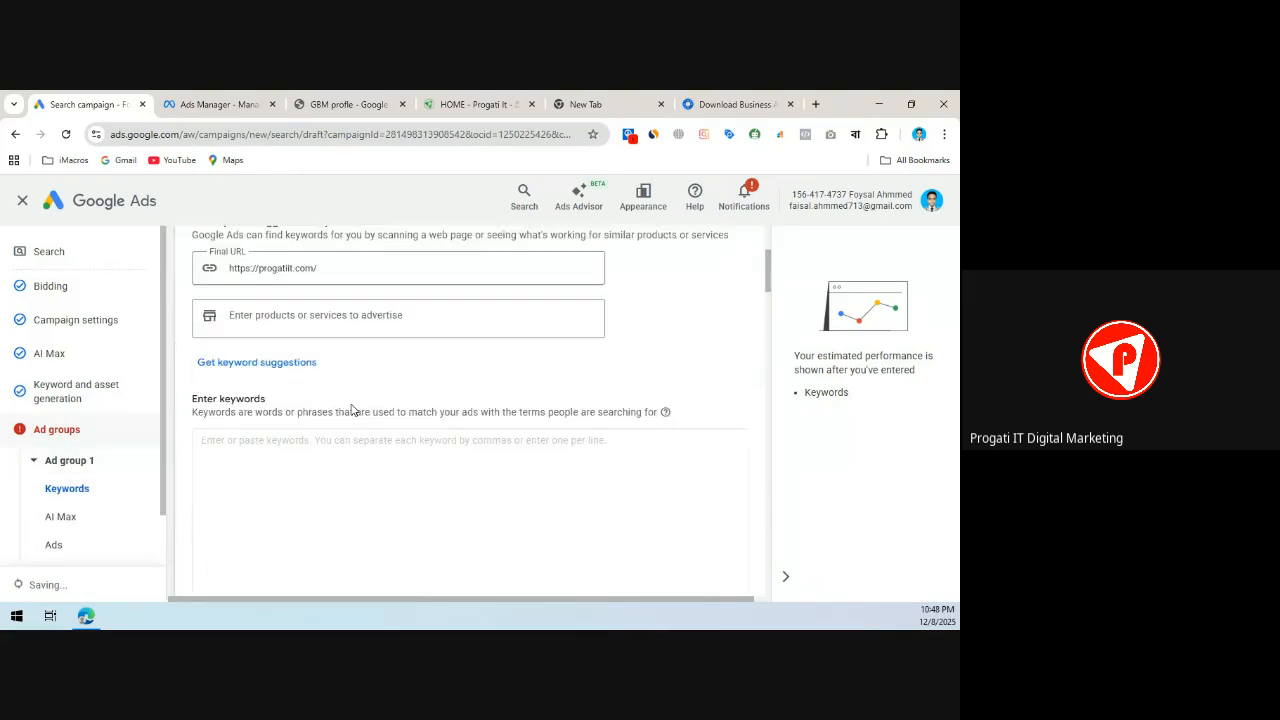
scroll(274, 366, "down", 1)
scroll(344, 414, "up", 2)
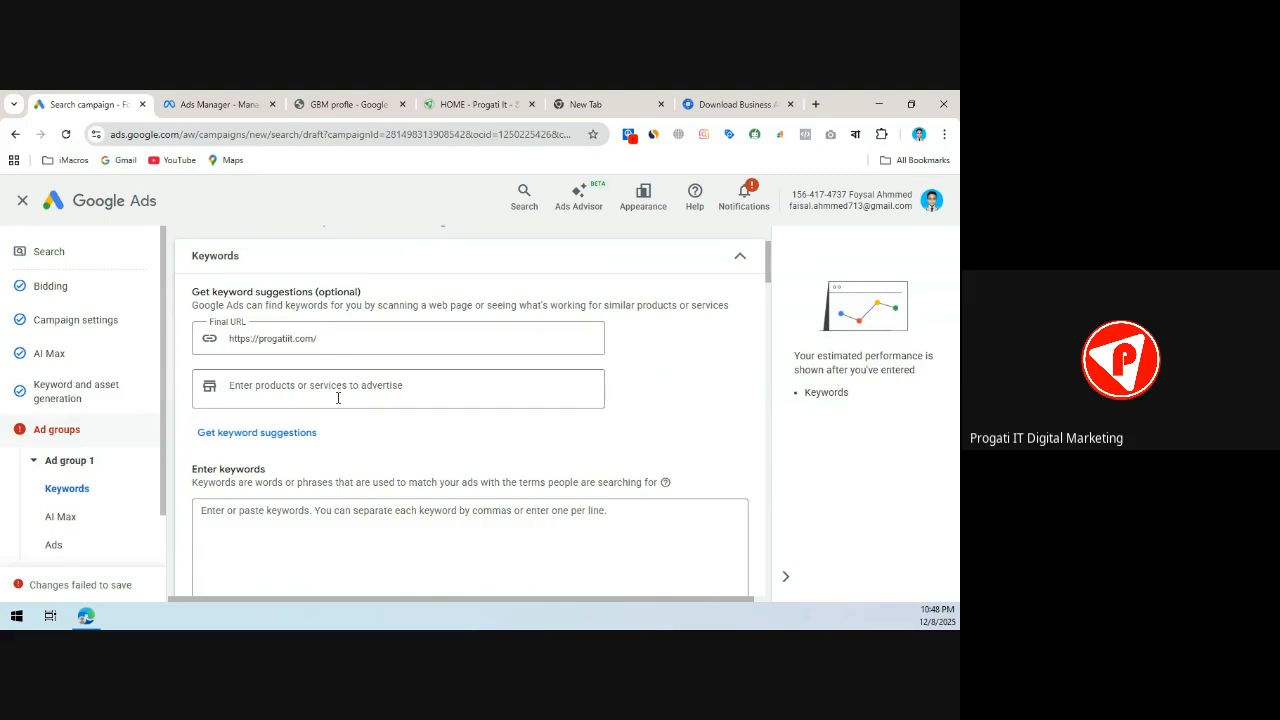
left_click(281, 385)
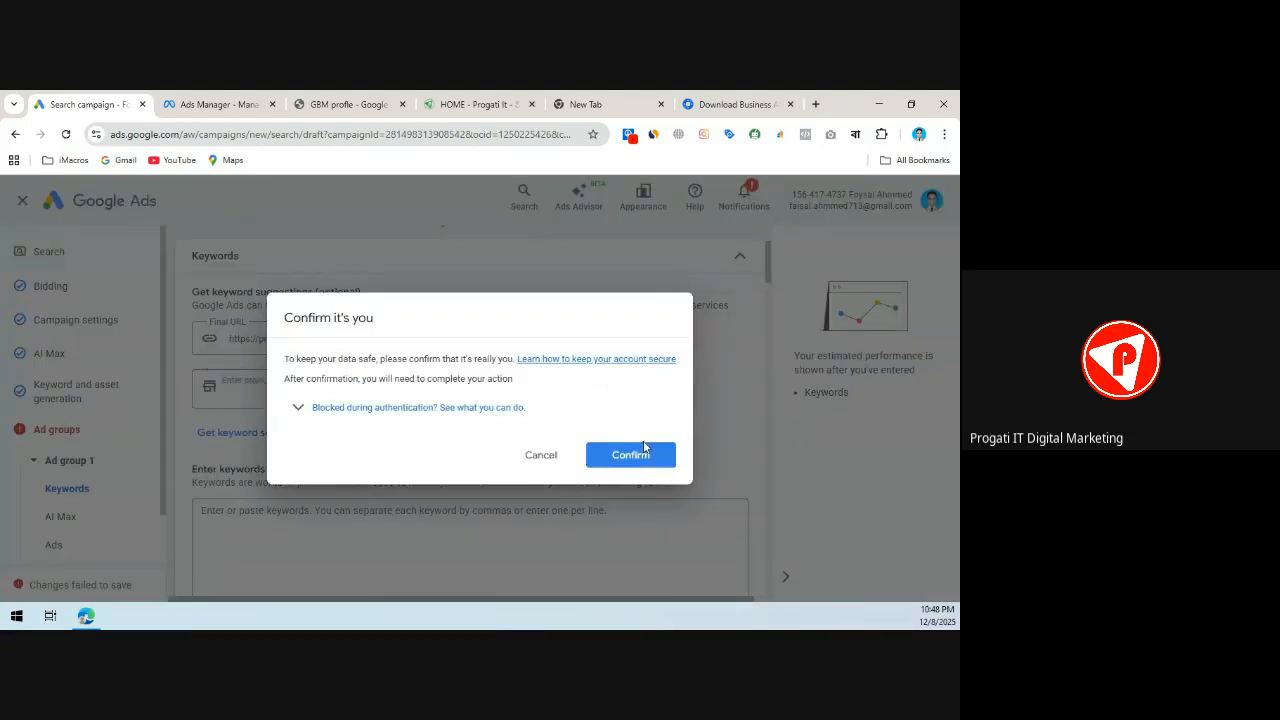
left_click(537, 453)
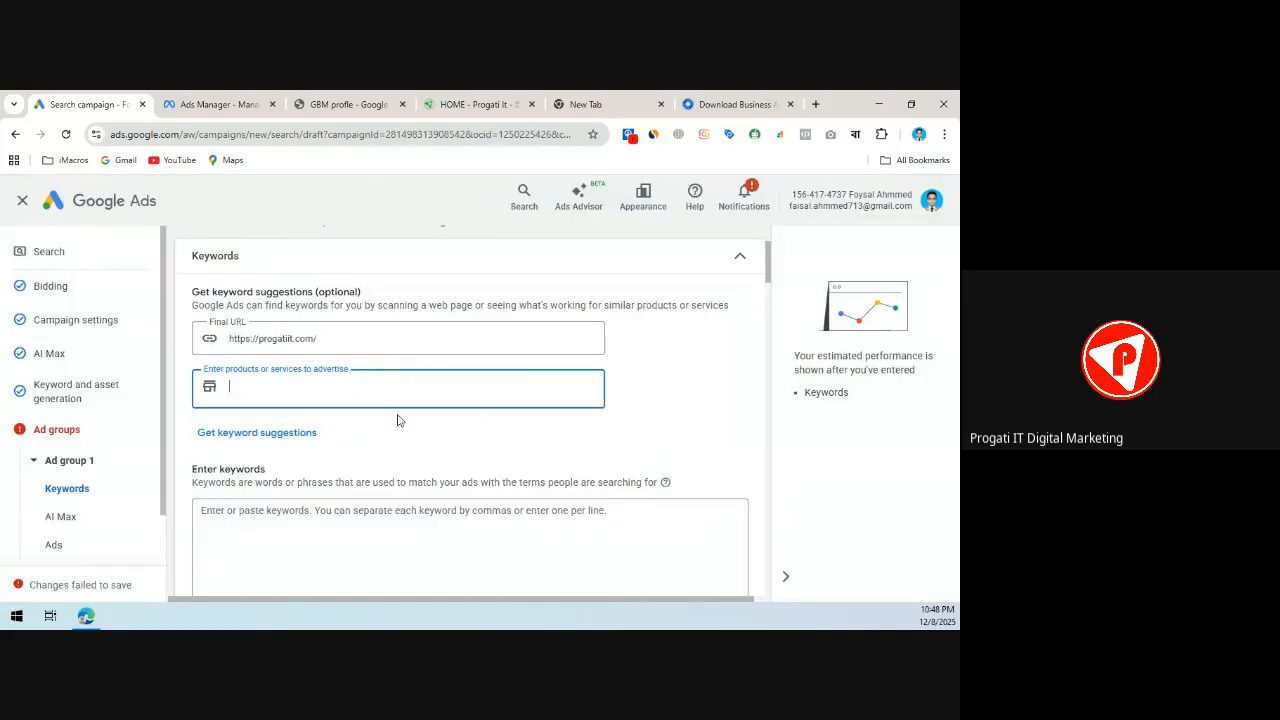
Enter the keywords "course" and "Digital marketing course" on separate lines for Ad group 1.
scroll(420, 335, "down", 1)
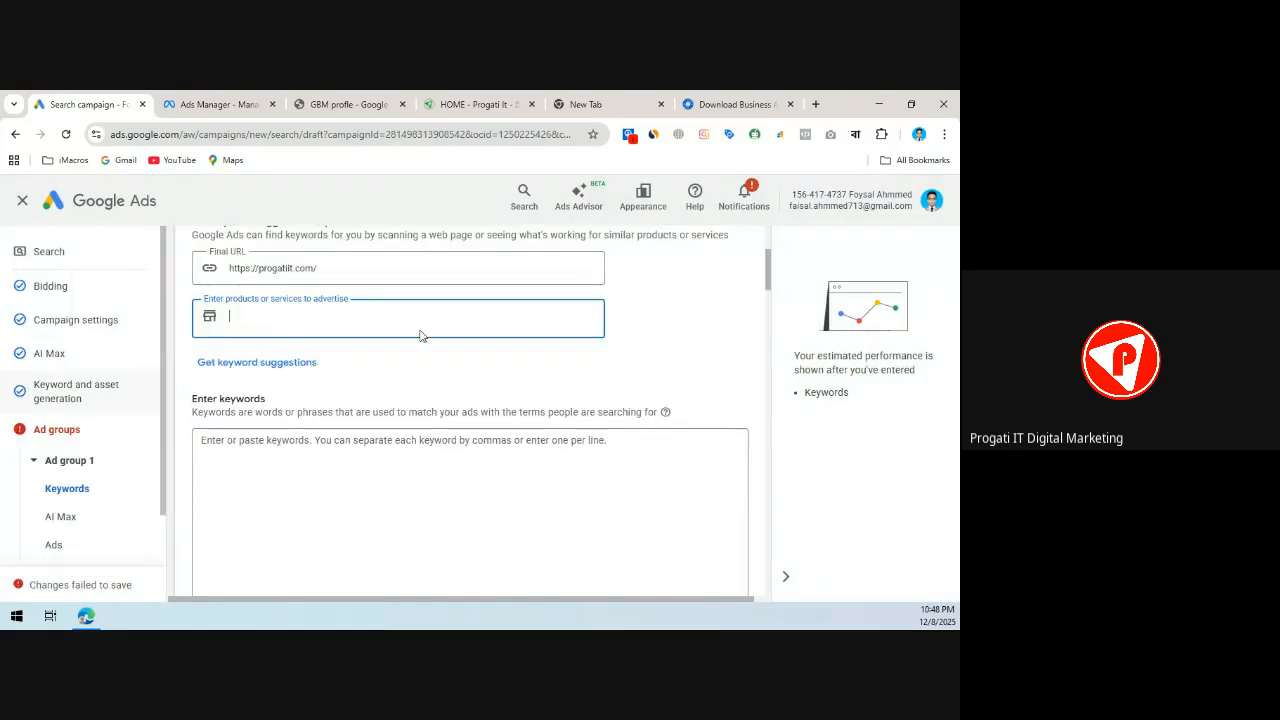
left_click(297, 437)
scroll(298, 437, "down", 1)
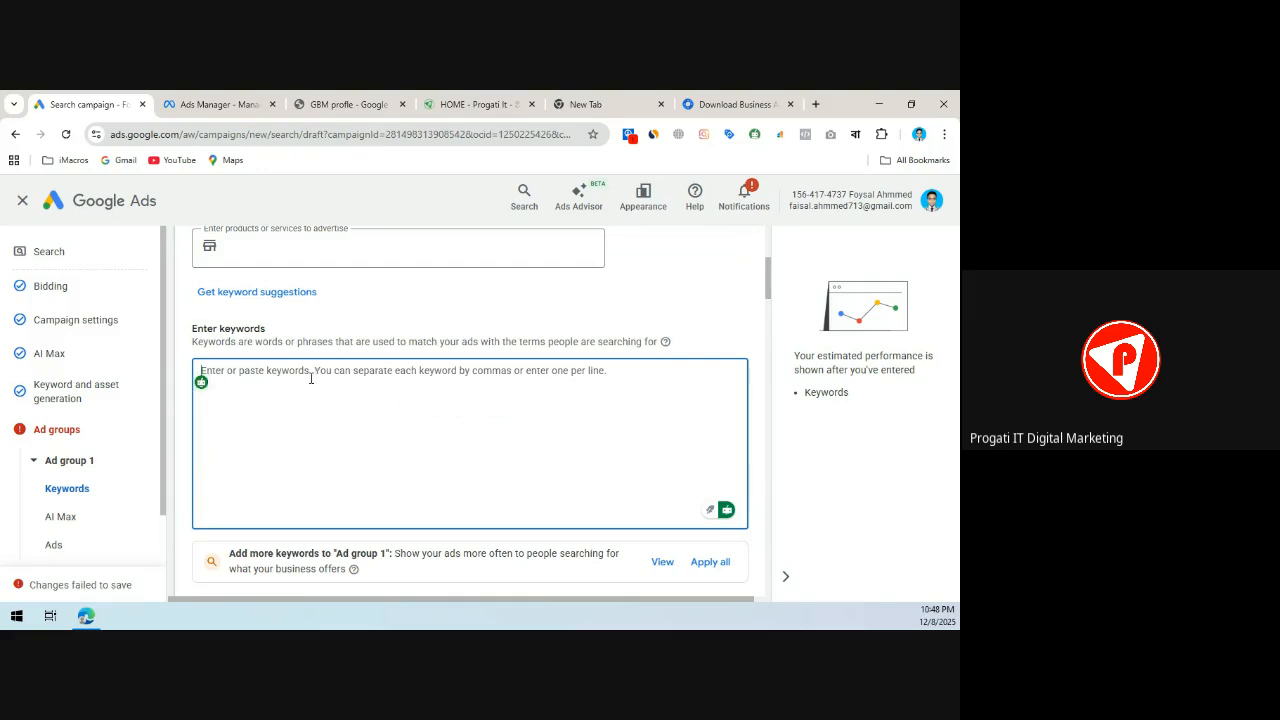
type("g")
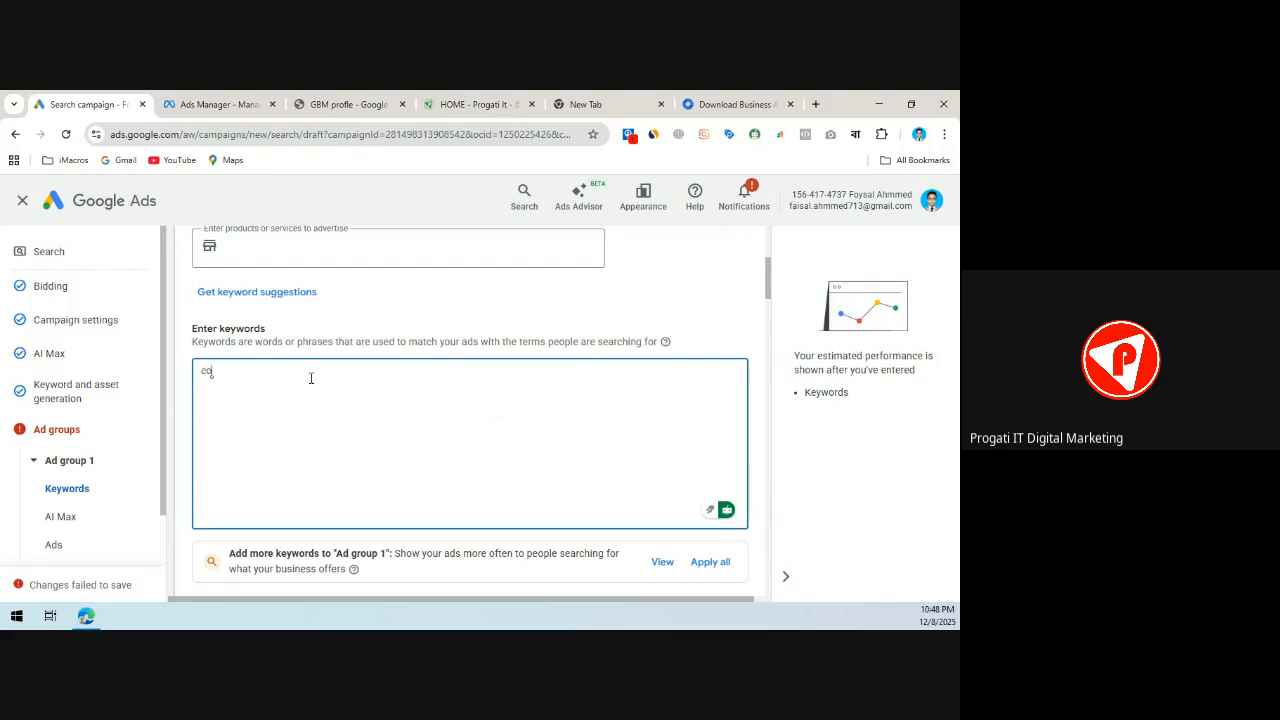
type("ours")
type("e")
type("Digital marketing")
type(" co")
type("urse")
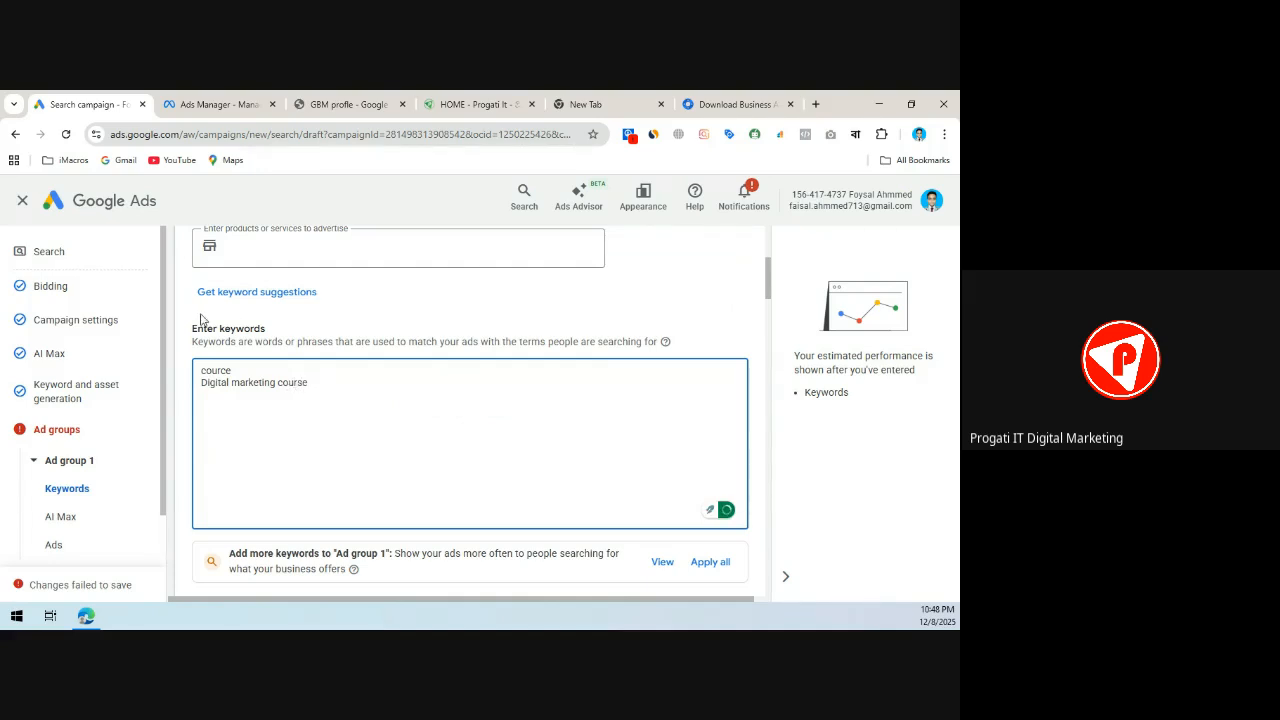
left_click(226, 381)
key("Return")
scroll(329, 366, "down", 1)
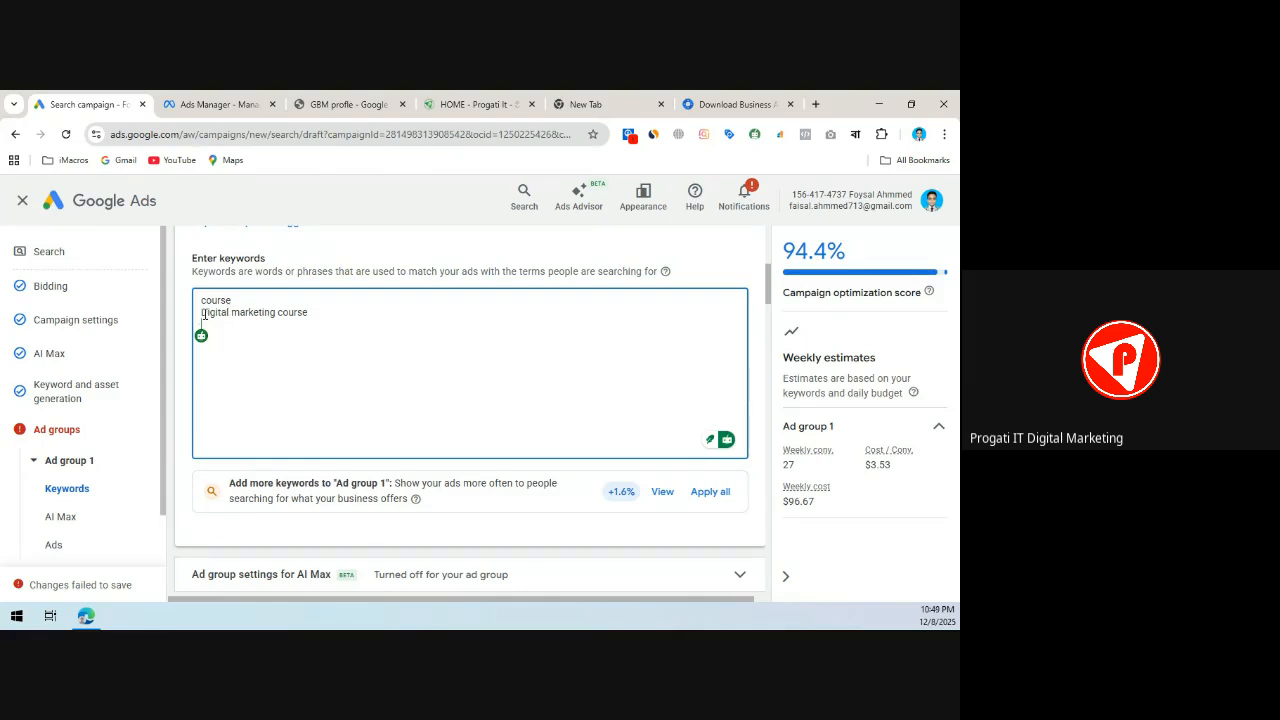
Review the "Digital marketing course" keyword line and the campaign optimization score.
left_click_drag(204, 315, 315, 317)
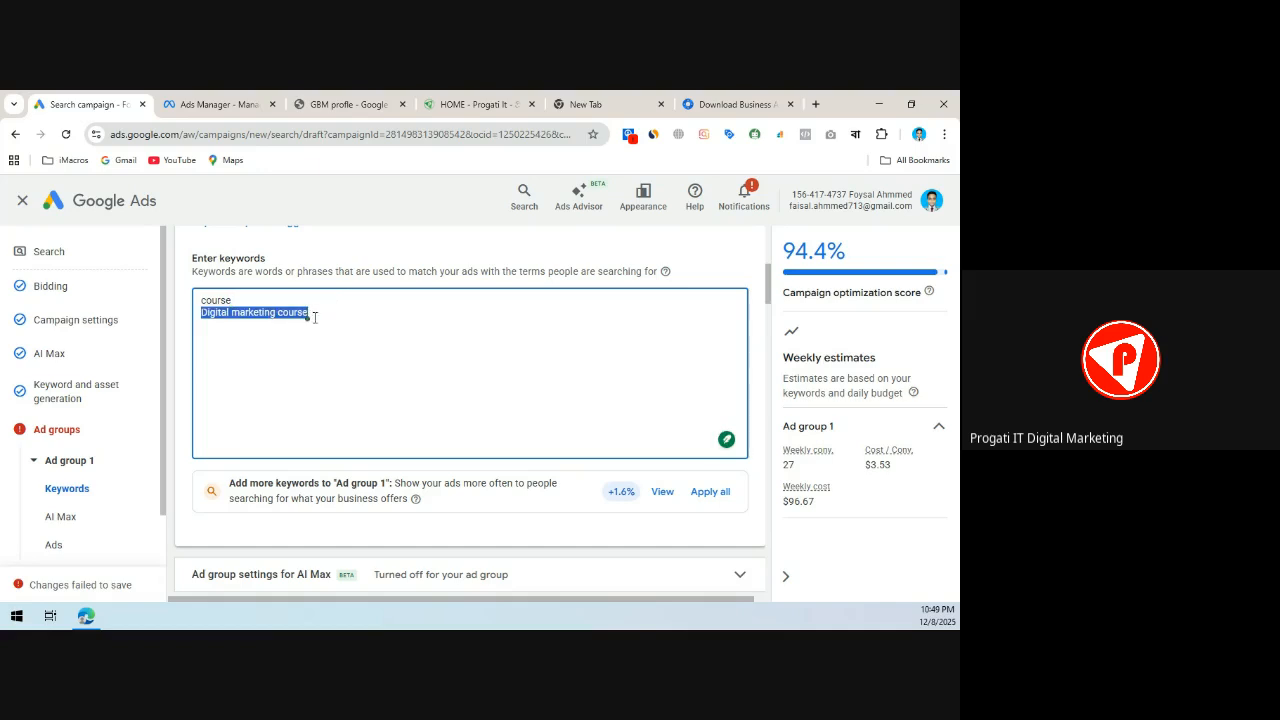
left_click(202, 315)
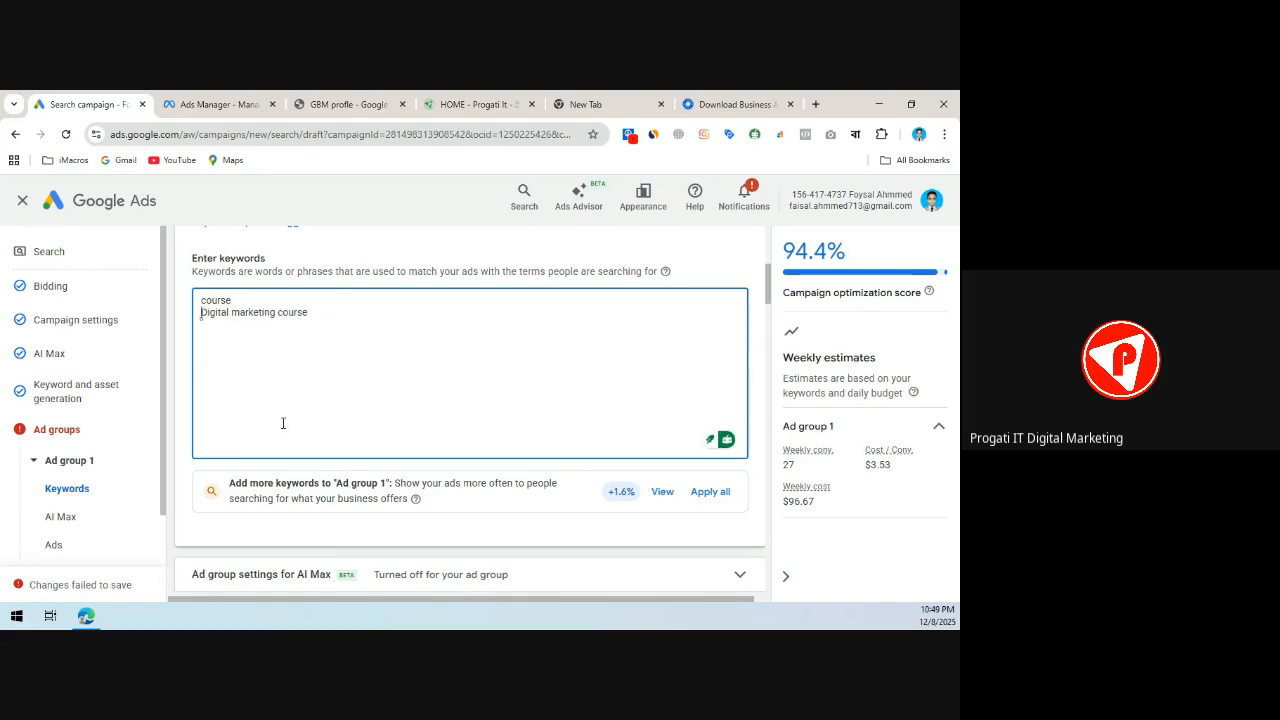
left_click(362, 319)
key("Return")
left_click_drag(783, 251, 853, 254)
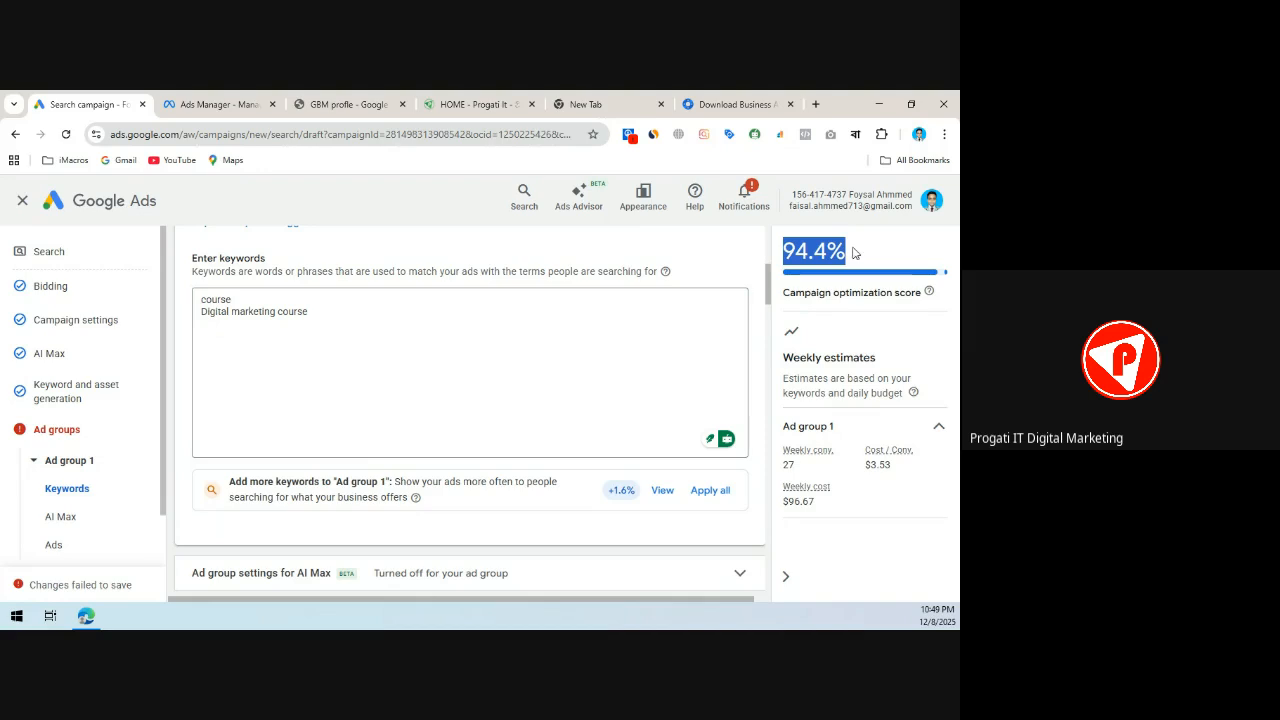
left_click(820, 247)
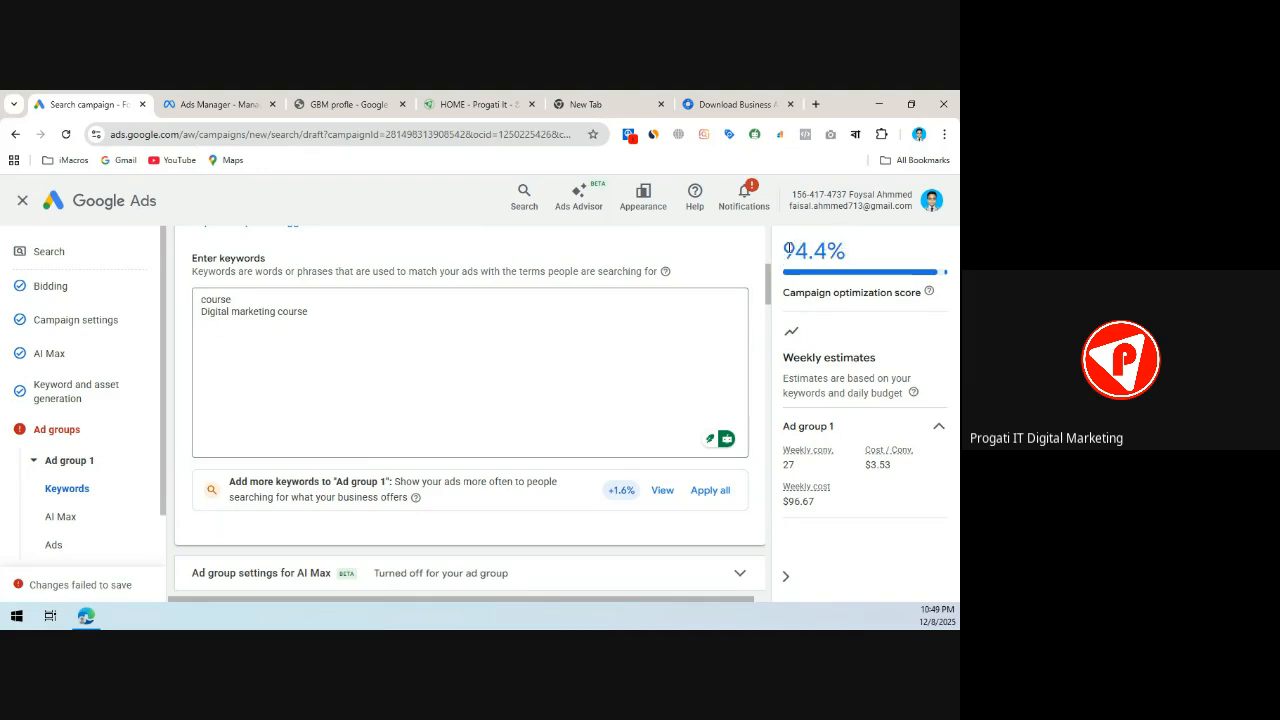
left_click_drag(784, 248, 840, 244)
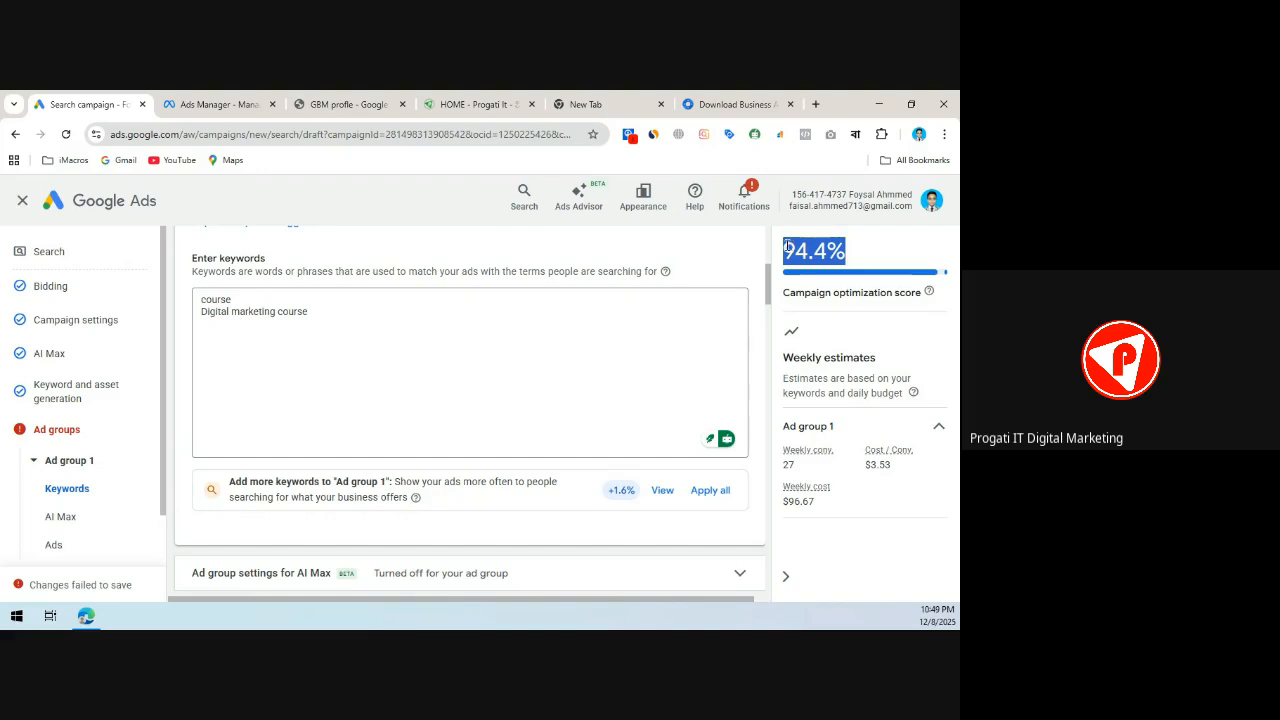
Review the ad group from its keywords down to the ad creation section, including ad strength, final URL and preview.
scroll(530, 380, "down", 2)
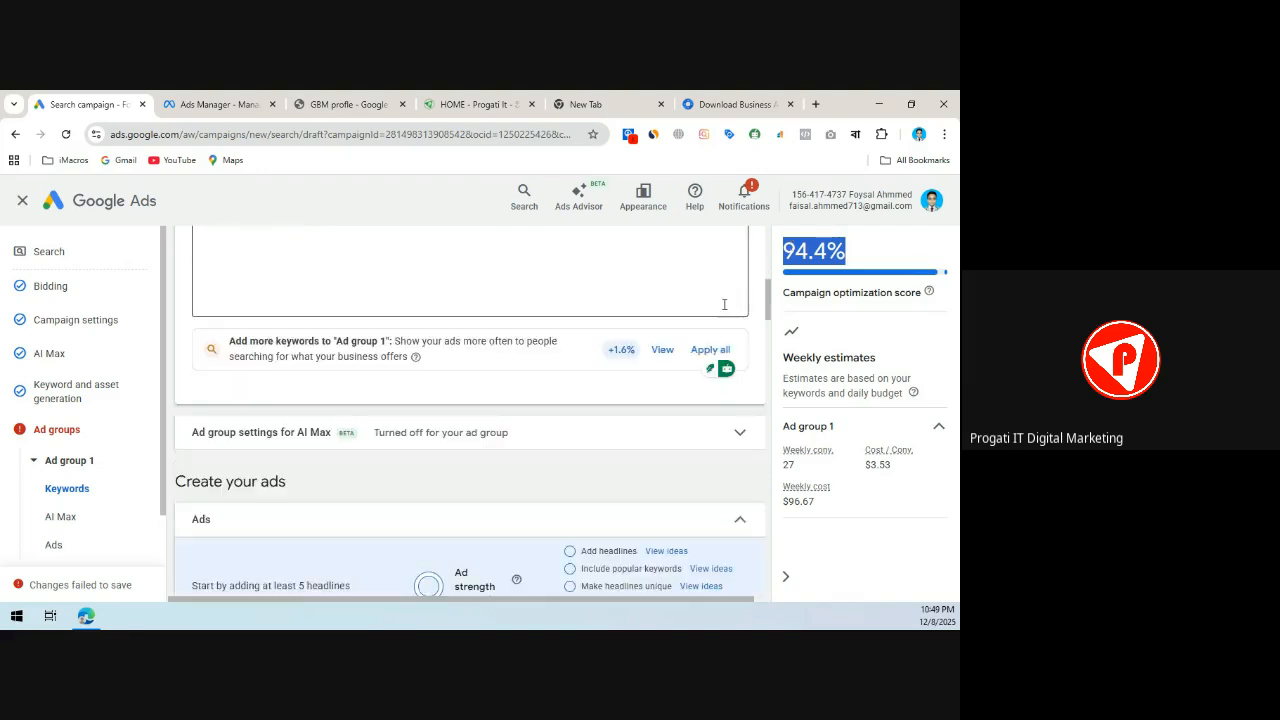
scroll(534, 372, "down", 2)
scroll(537, 371, "up", 2)
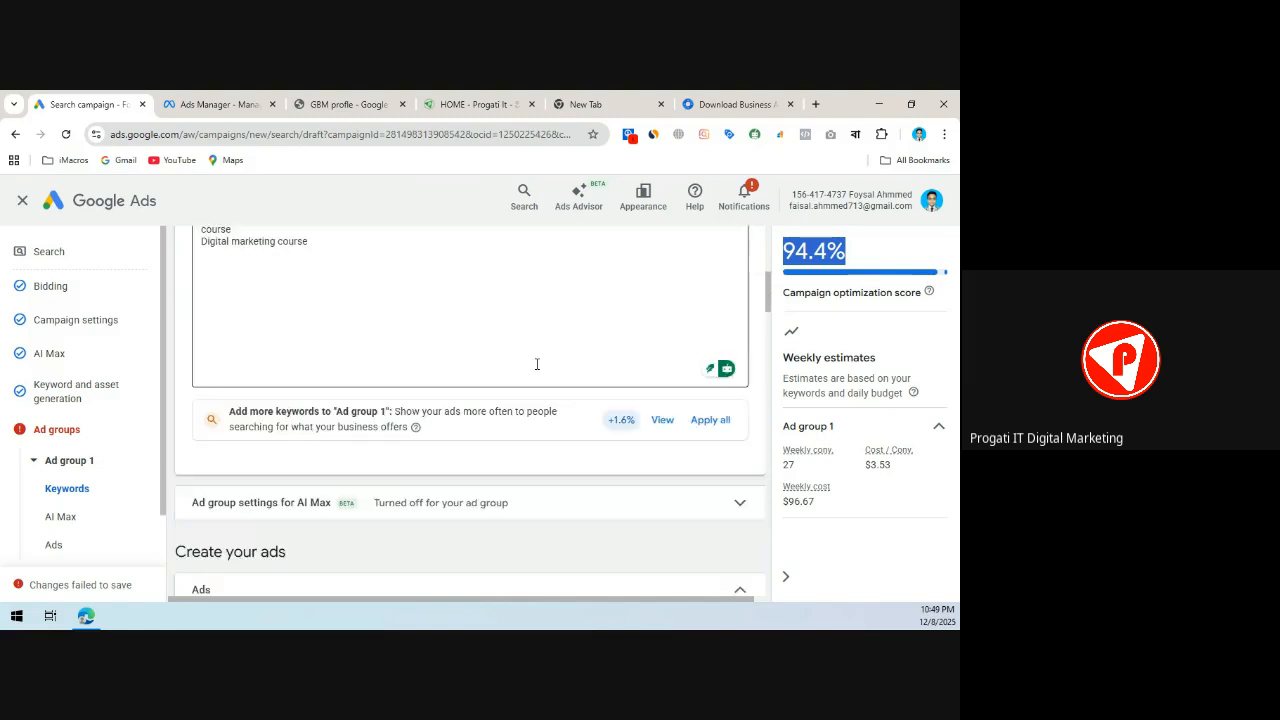
scroll(537, 368, "down", 2)
scroll(537, 366, "up", 2)
scroll(535, 368, "down", 2)
scroll(535, 368, "up", 4)
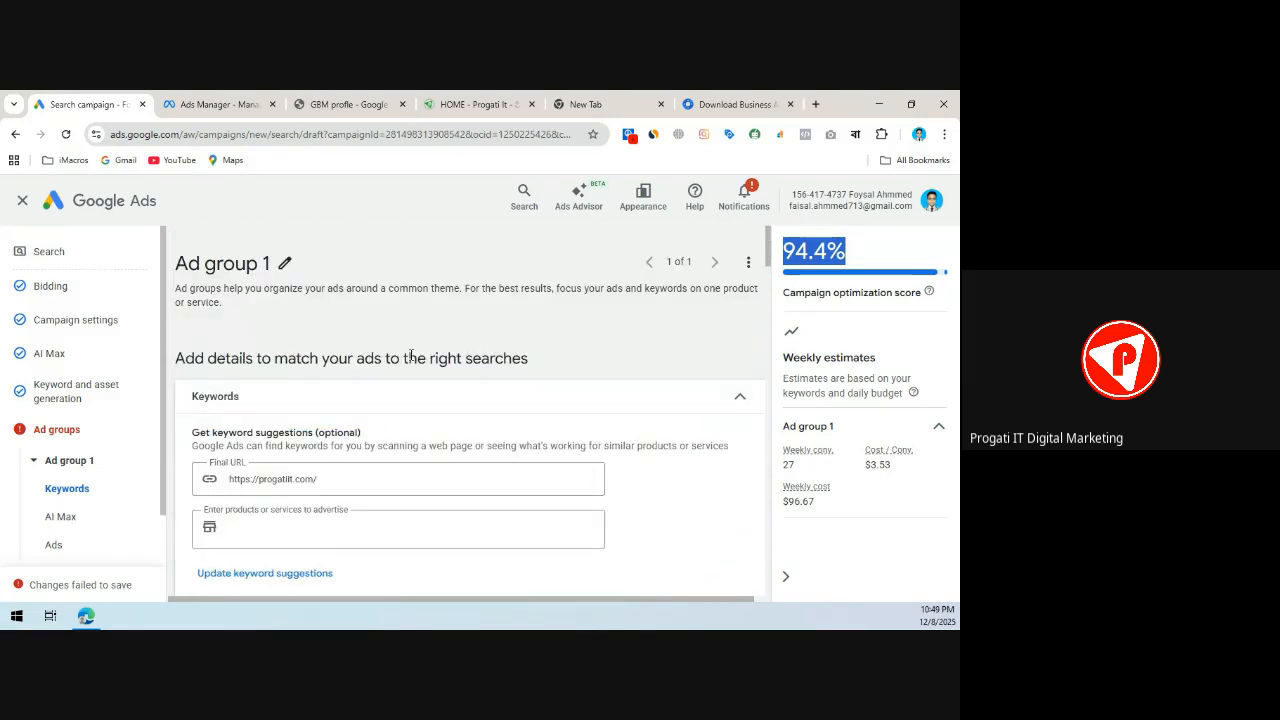
scroll(411, 356, "down", 8)
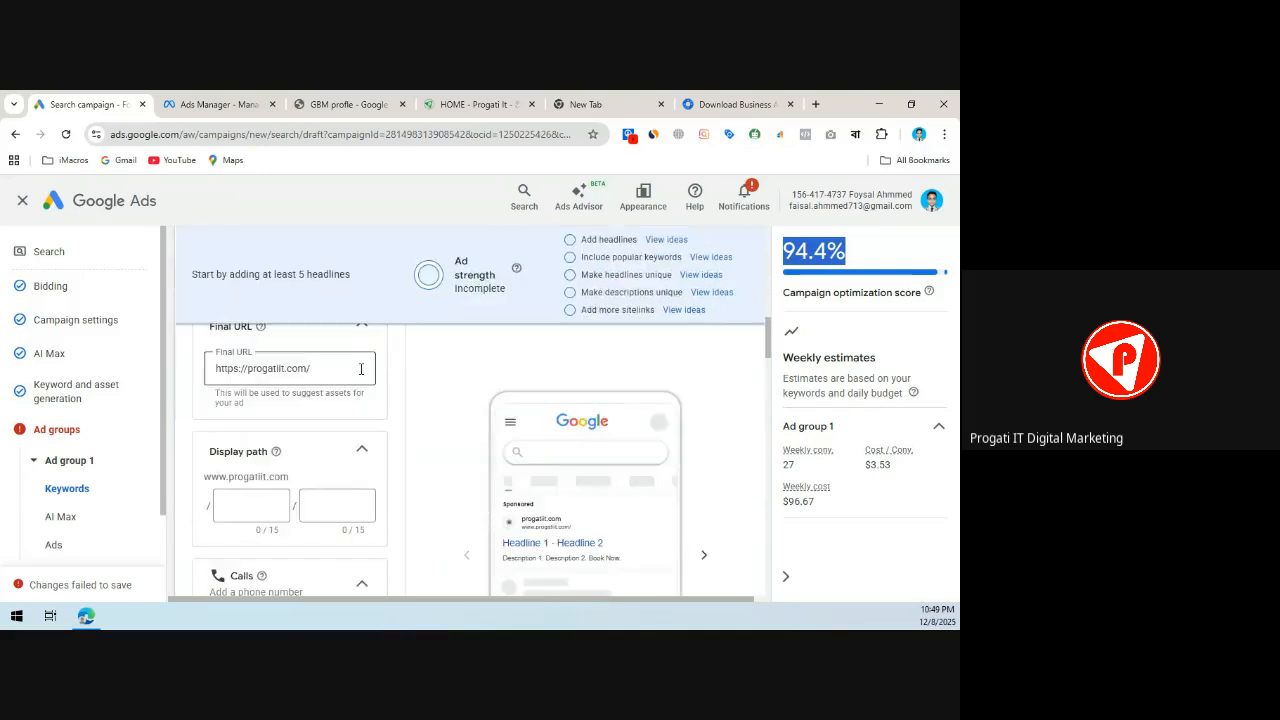
scroll(361, 369, "up", 1)
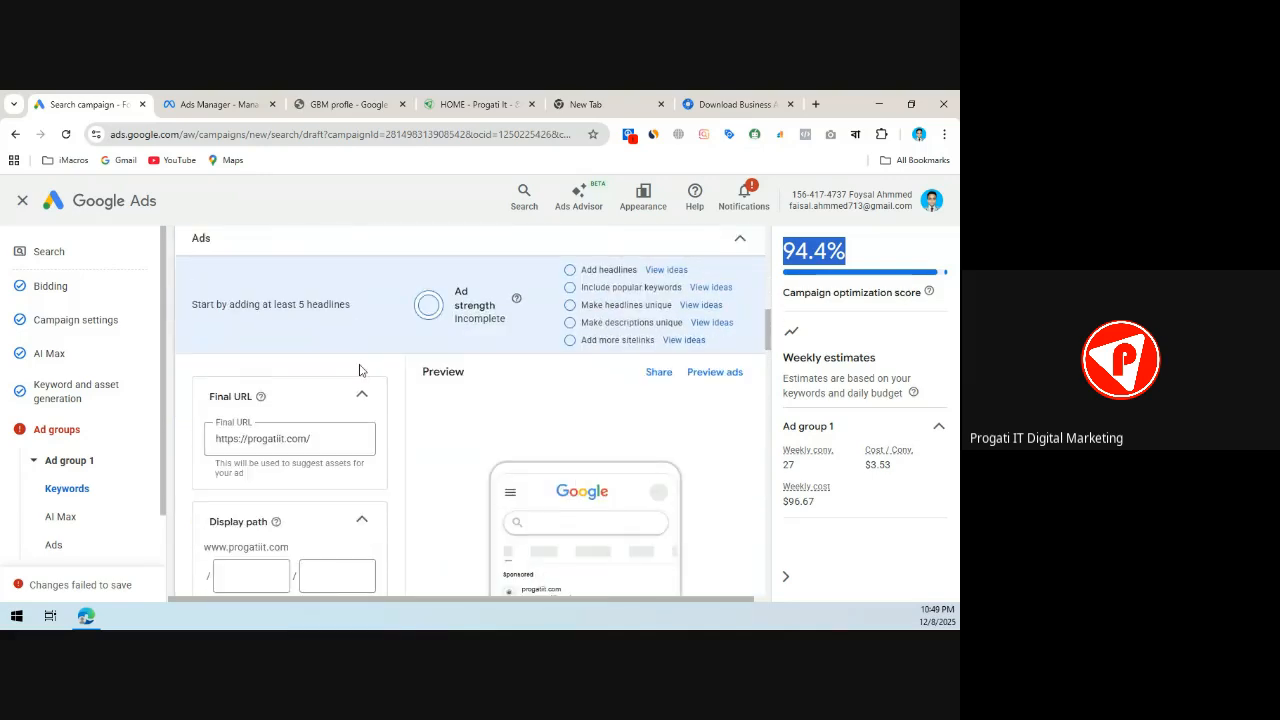
scroll(360, 370, "down", 2)
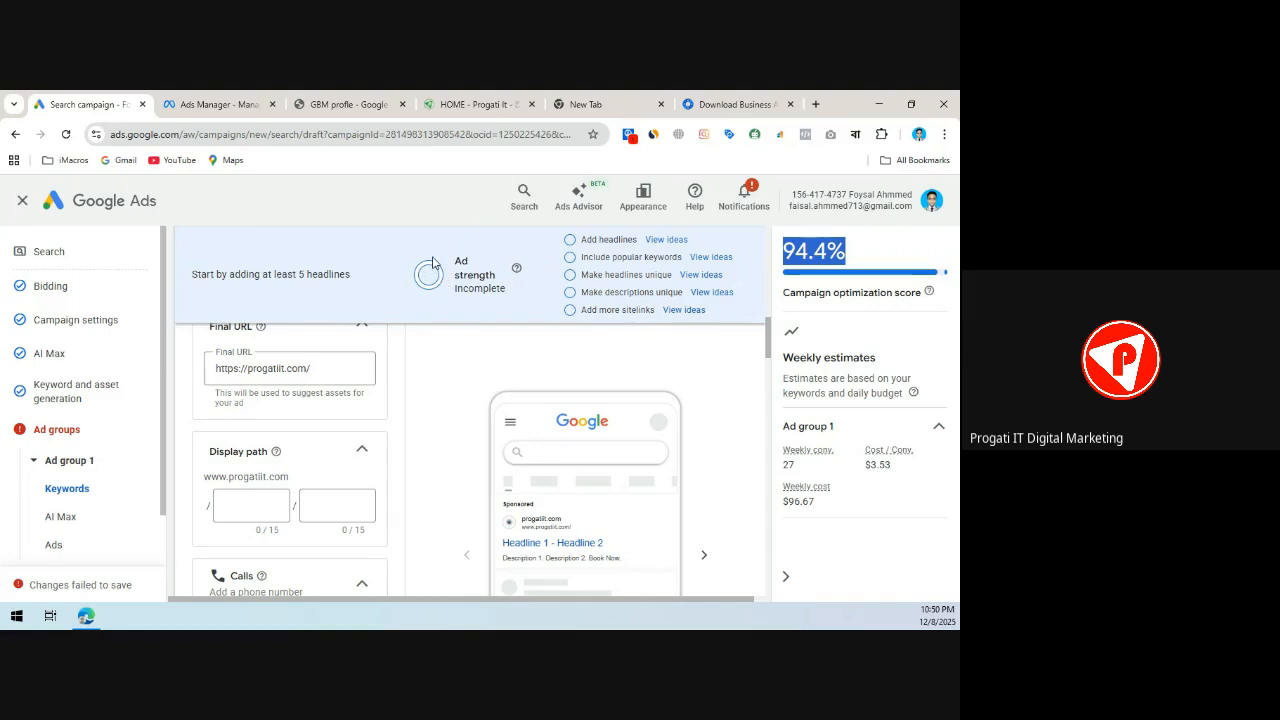
left_click_drag(456, 289, 515, 292)
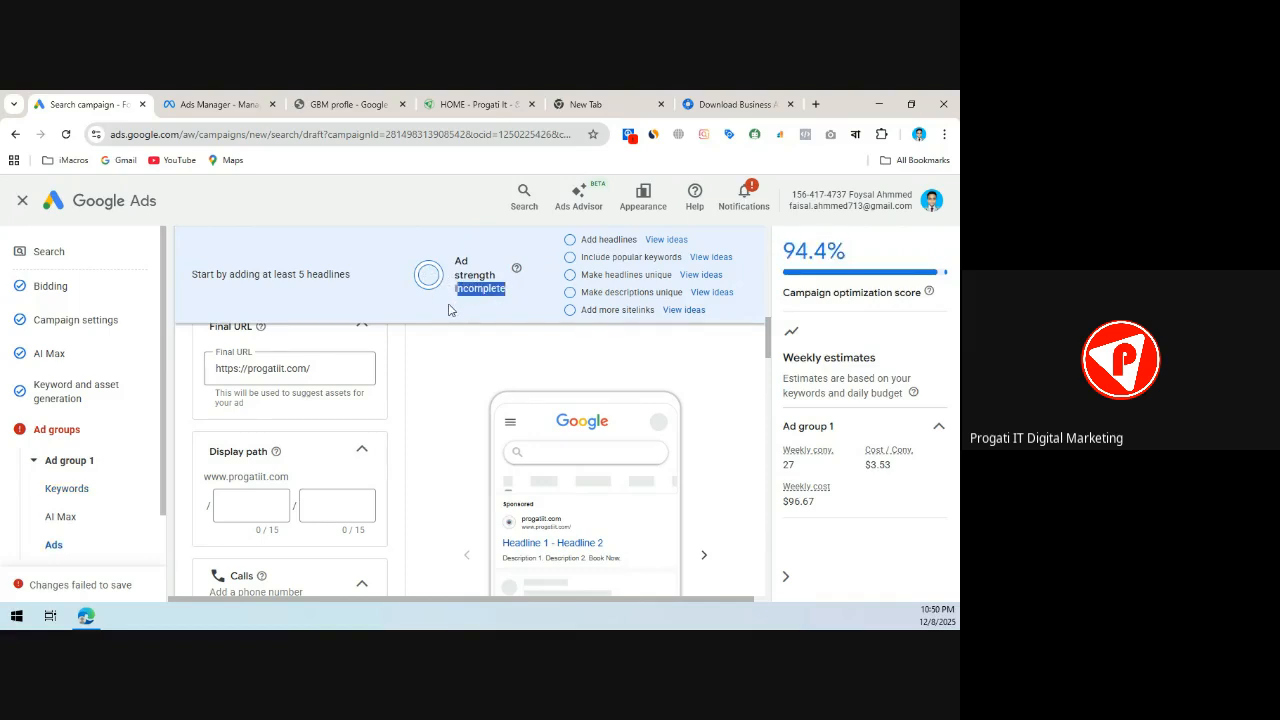
scroll(338, 410, "up", 1)
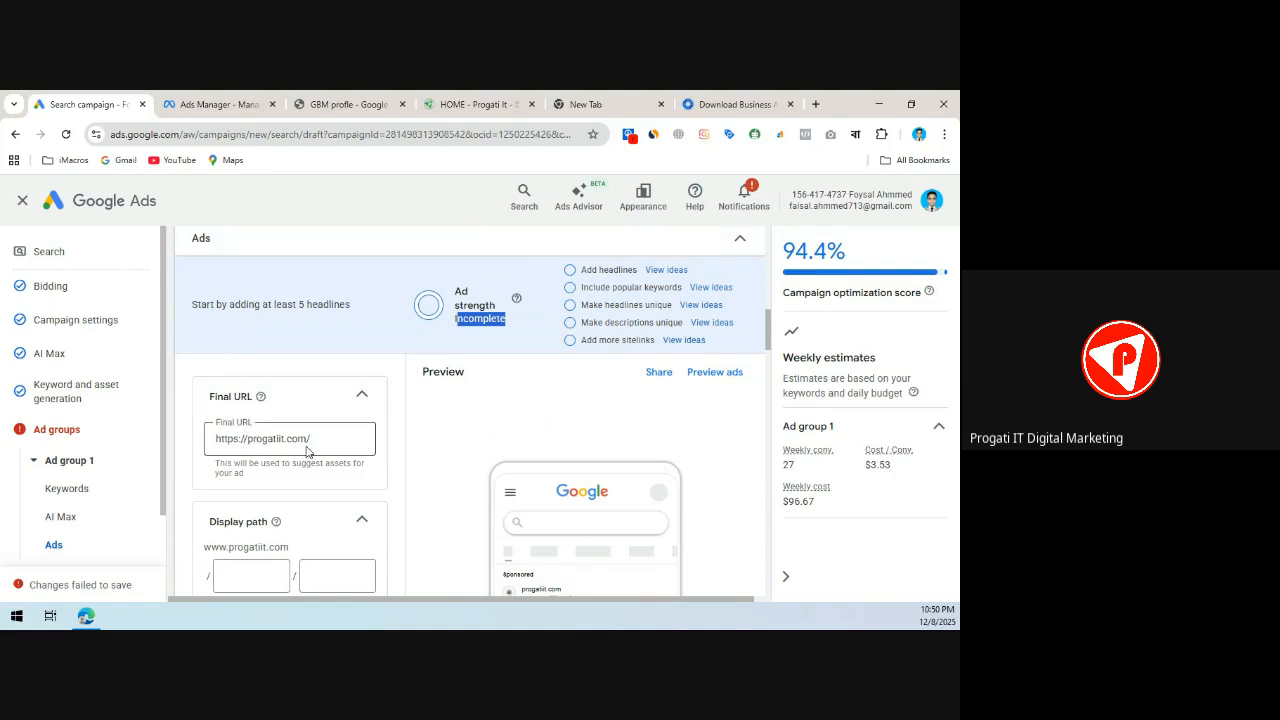
Set the first display path field of the ad to "course".
scroll(315, 410, "down", 1)
scroll(285, 475, "down", 2)
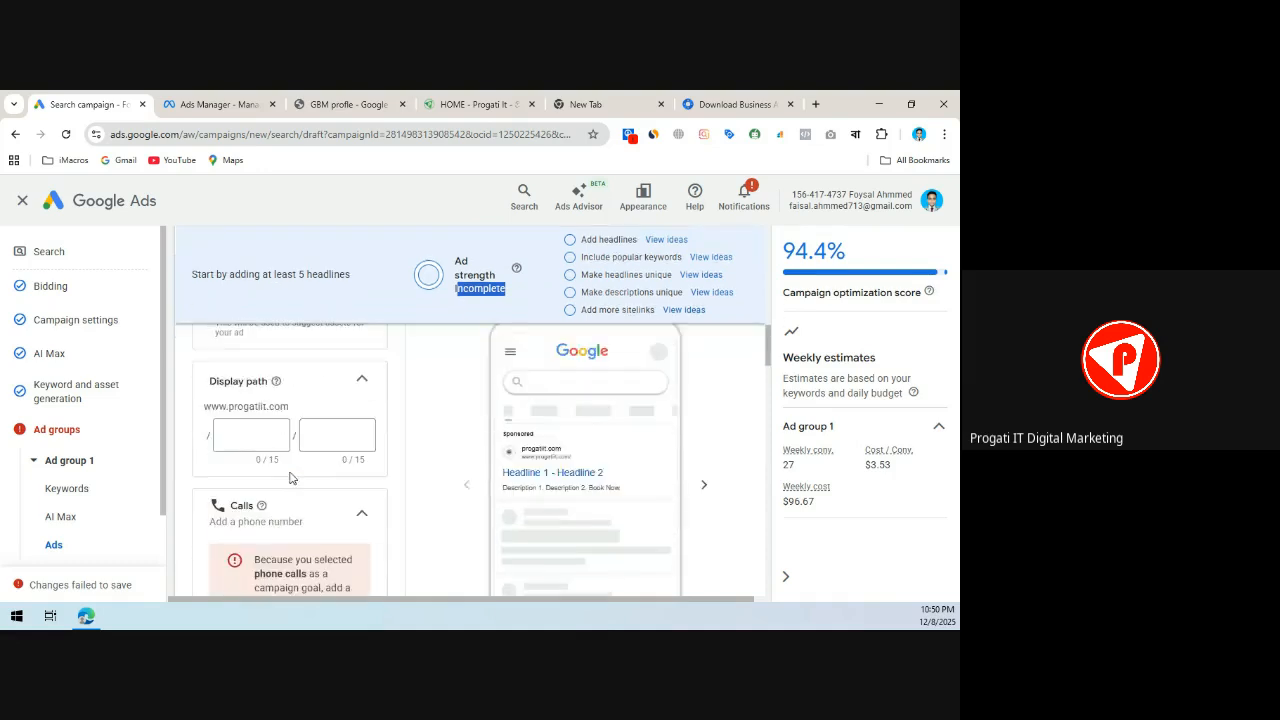
scroll(238, 415, "up", 1)
left_click(259, 432)
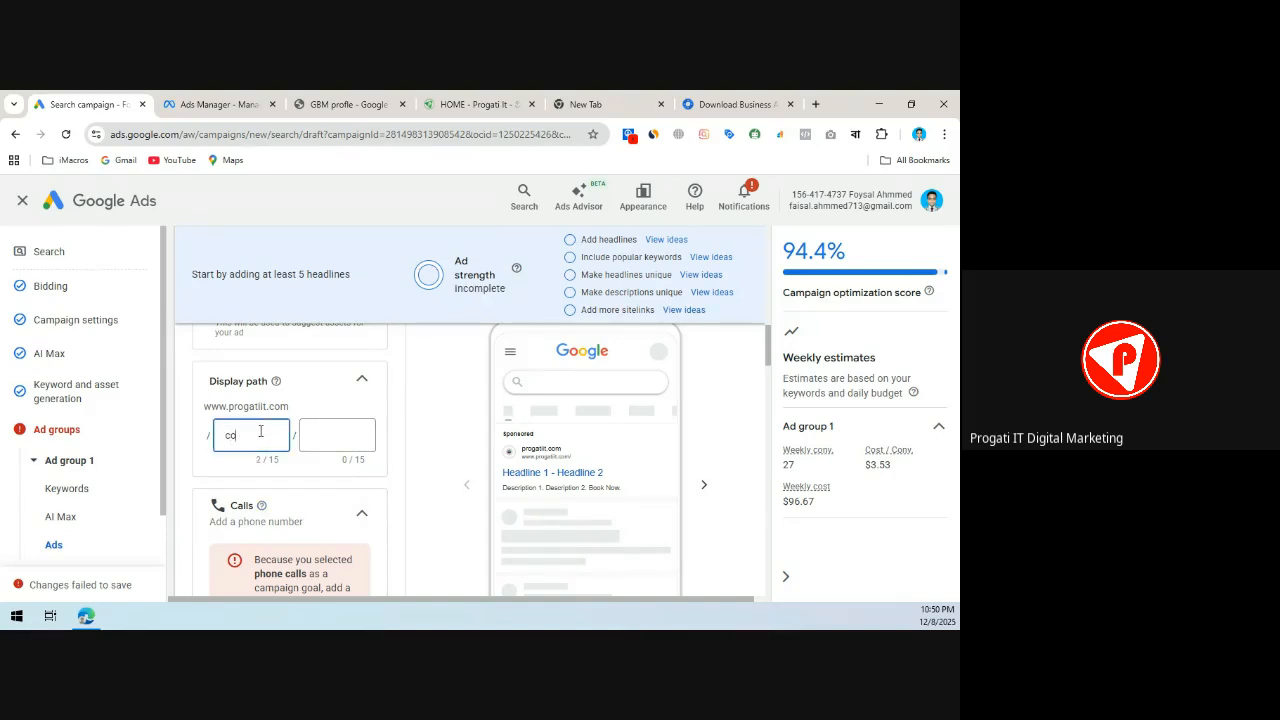
type("course")
left_click(442, 464)
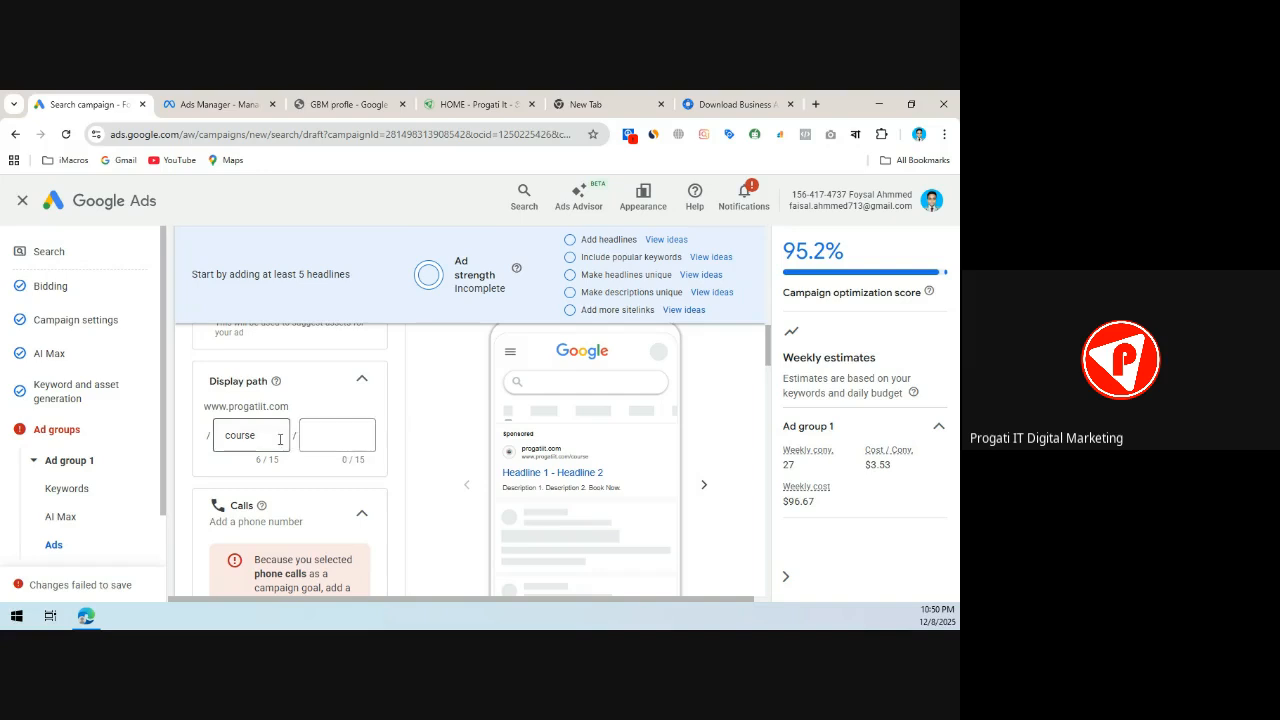
Examine how the display path appears in the ad preview and highlight its text in the path field.
scroll(548, 460, "down", 1)
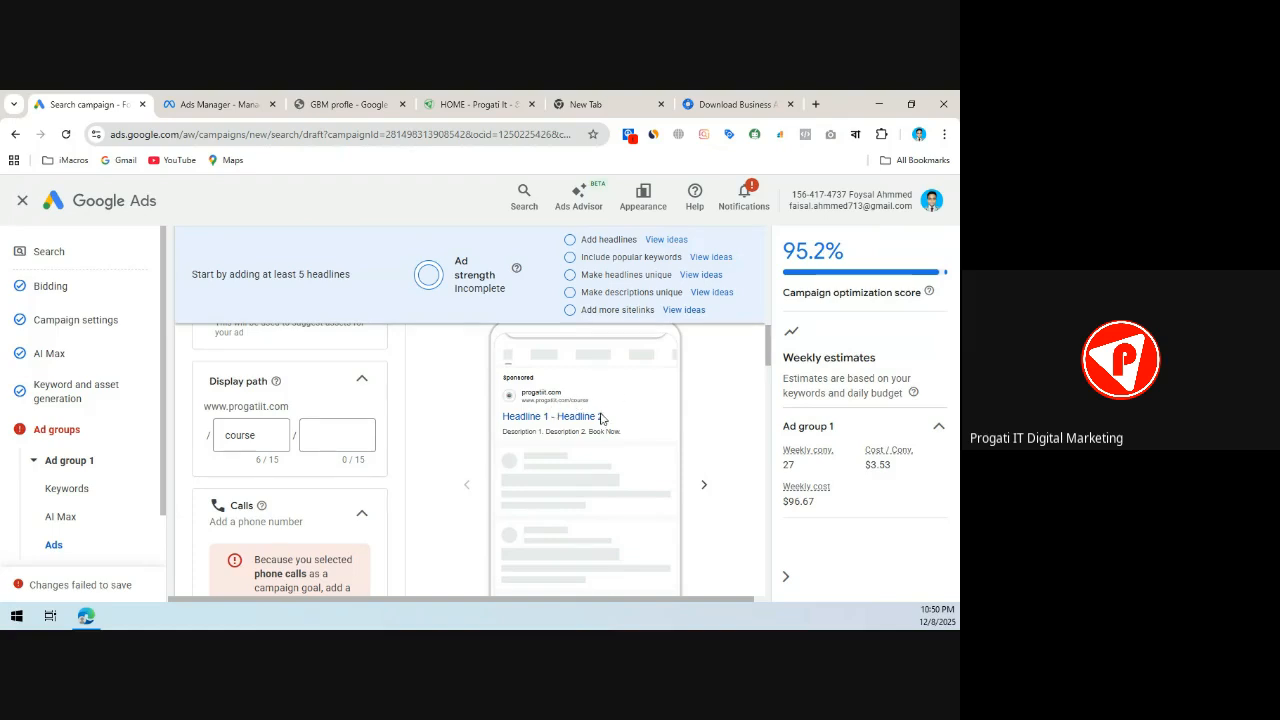
left_click(245, 437)
double_click(240, 437)
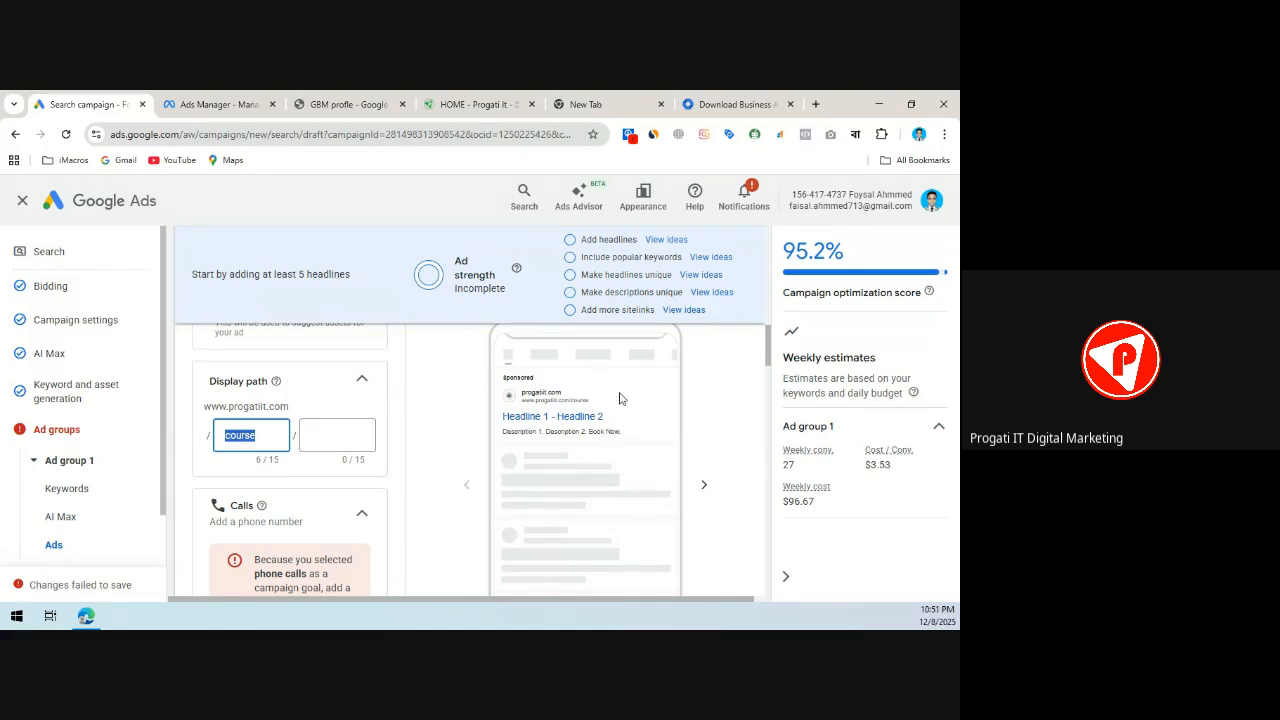
left_click(230, 434)
left_click_drag(229, 434, 258, 434)
mouse_move(272, 440)
left_mouse_down()
mouse_move(210, 435)
mouse_move(283, 433)
mouse_move(266, 434)
left_mouse_up()
Add the preselected phone number to the campaign as a call asset and check it in the ad's Calls section.
scroll(321, 403, "down", 1)
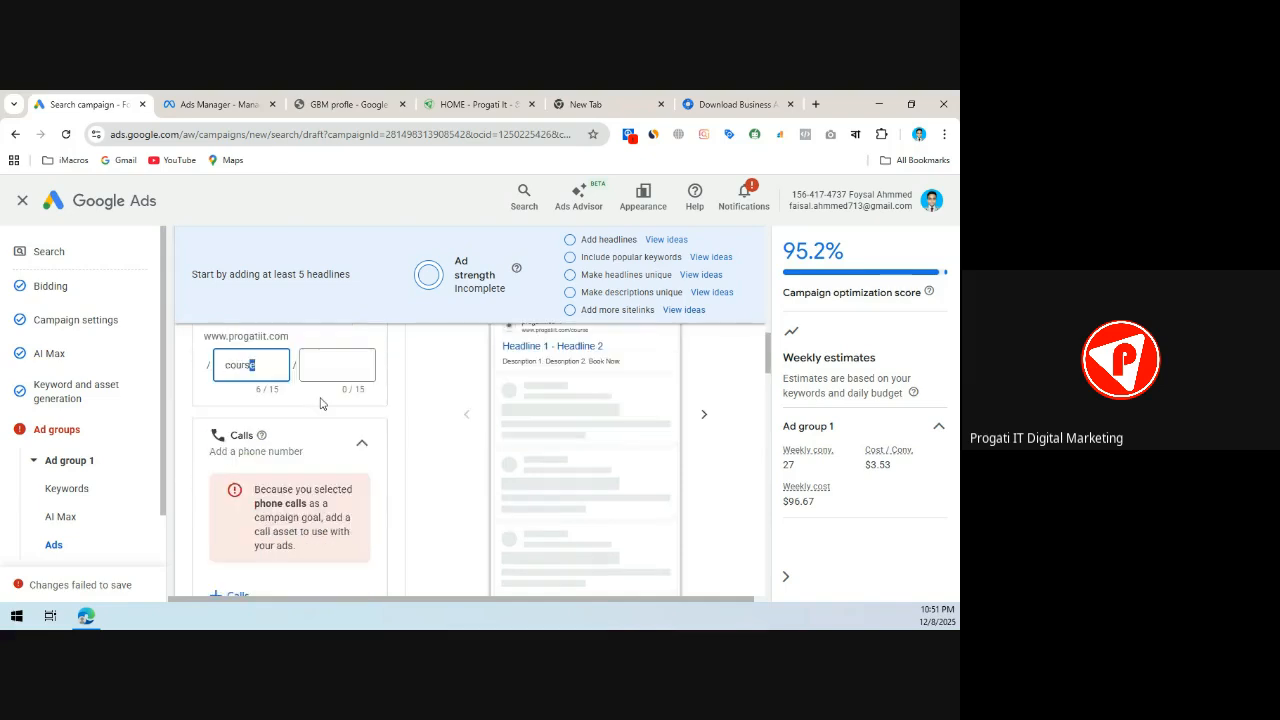
scroll(321, 403, "down", 1)
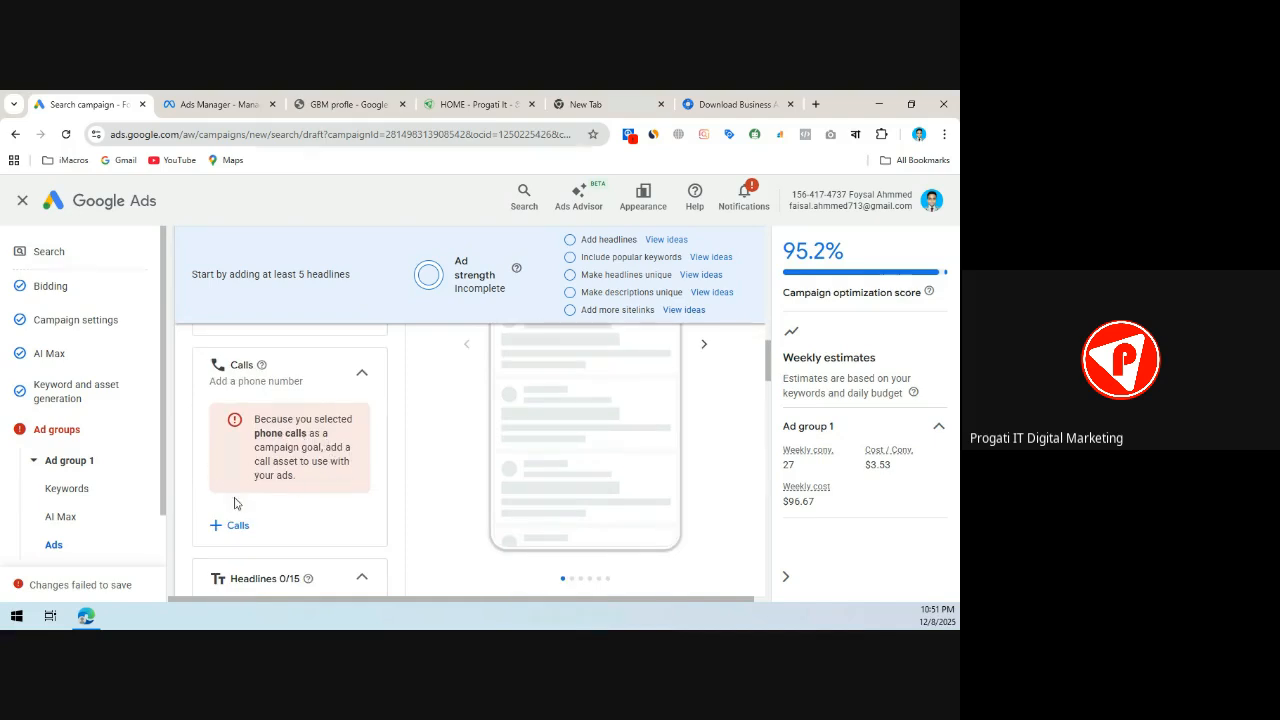
scroll(238, 504, "down", 1)
left_click(237, 452)
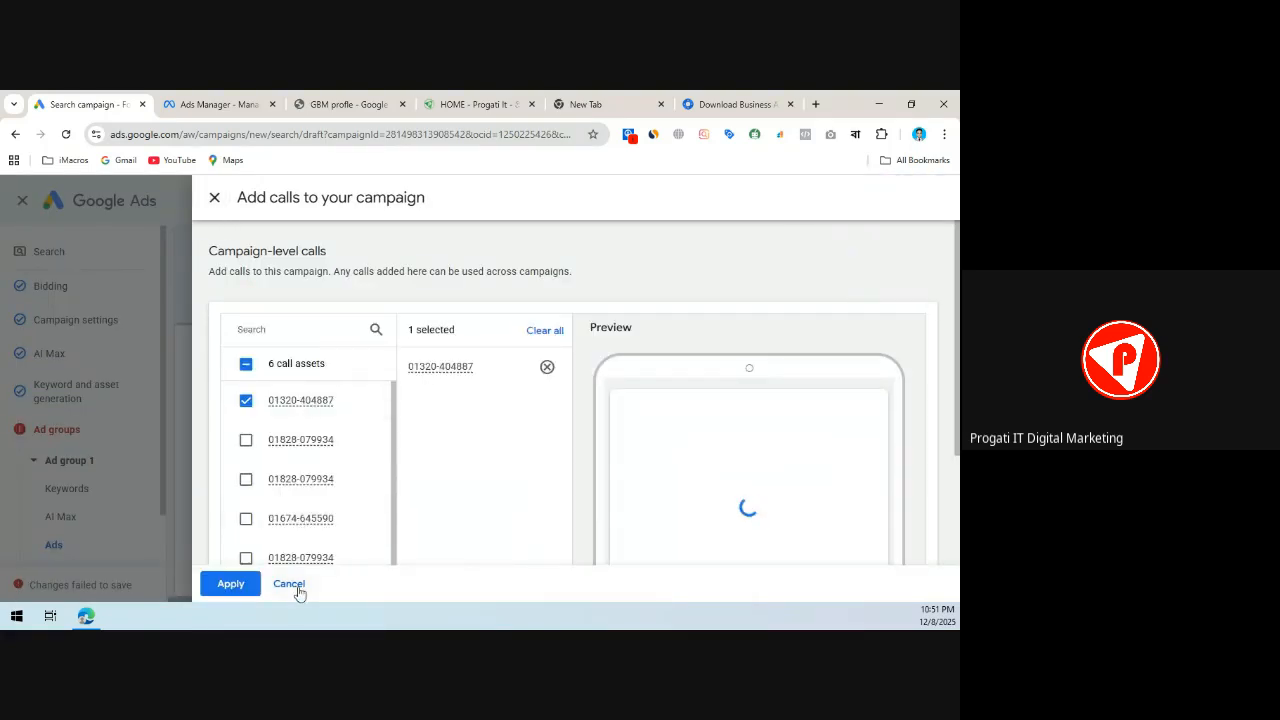
left_click(231, 583)
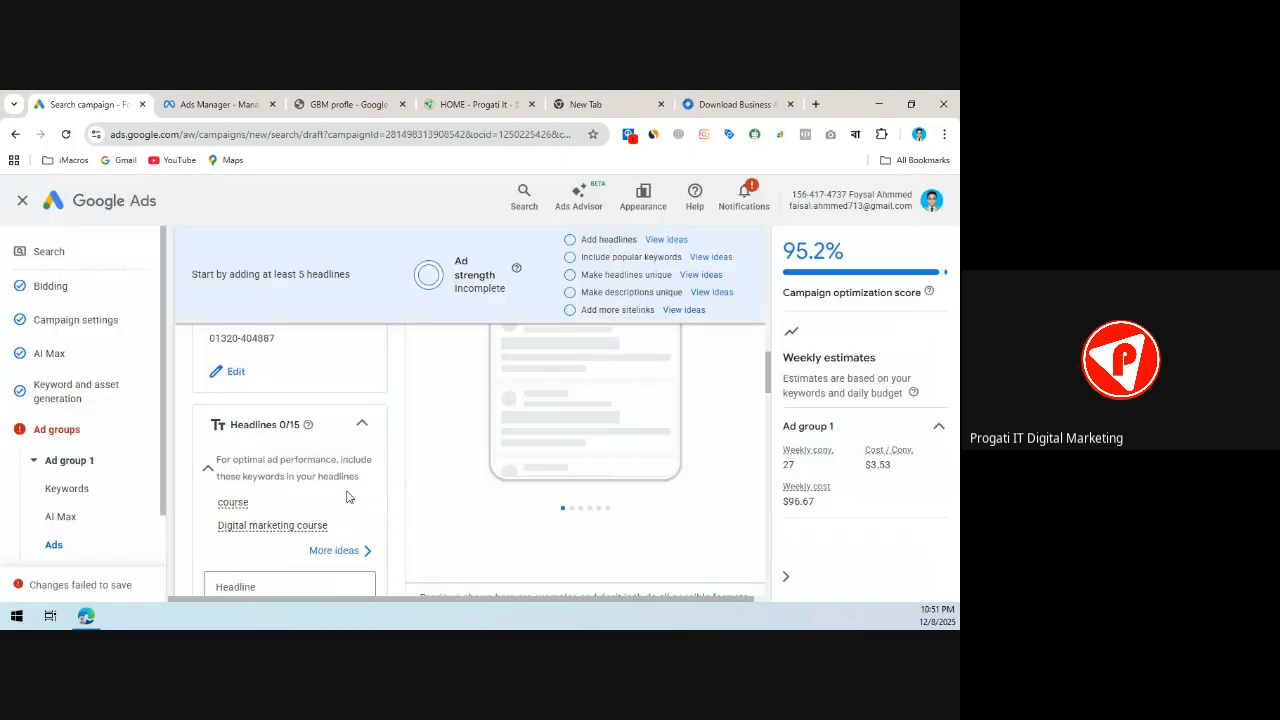
scroll(345, 458, "up", 1)
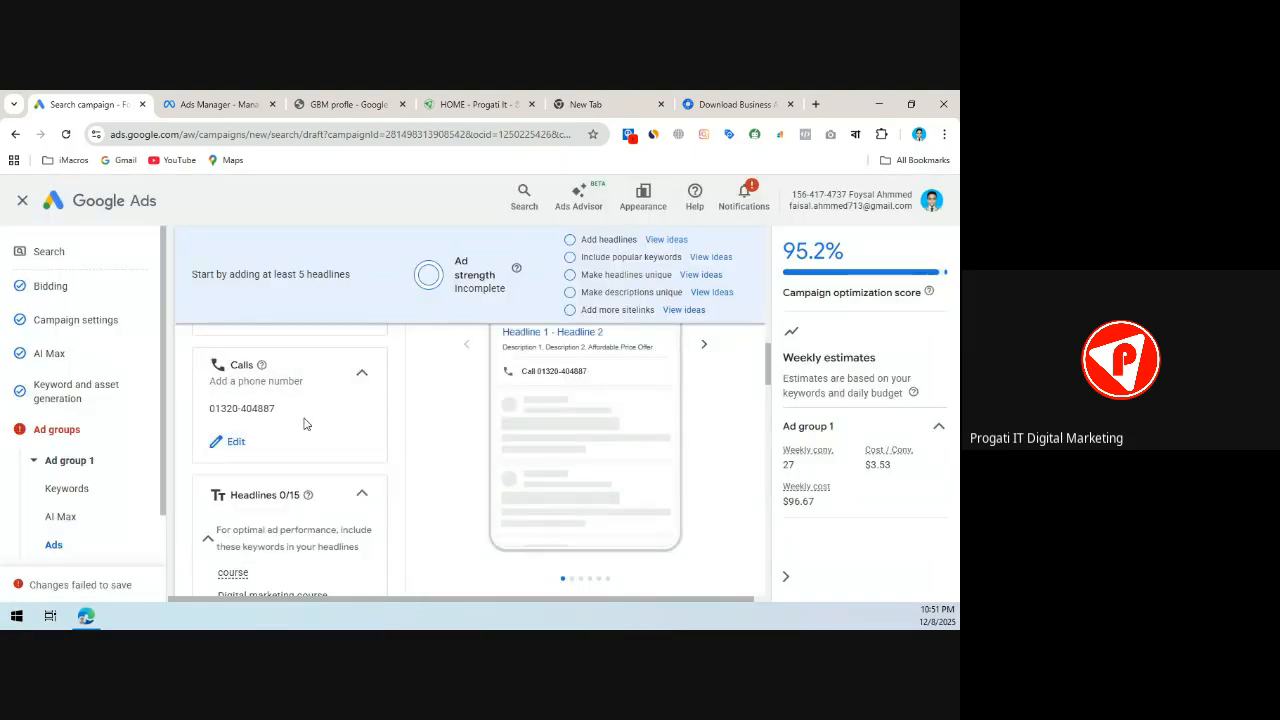
Enter "Digital marketing" as the ad's first headline after checking the call asset in the ad preview.
scroll(566, 408, "up", 1)
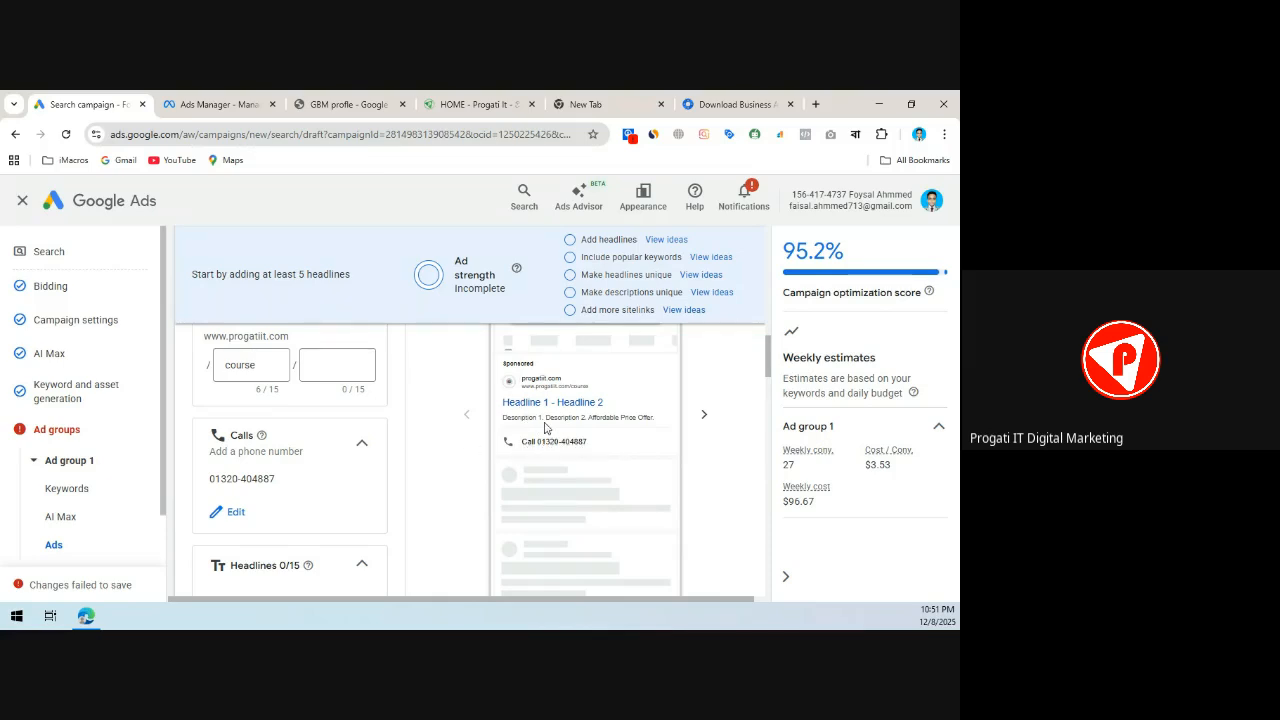
scroll(545, 428, "up", 1)
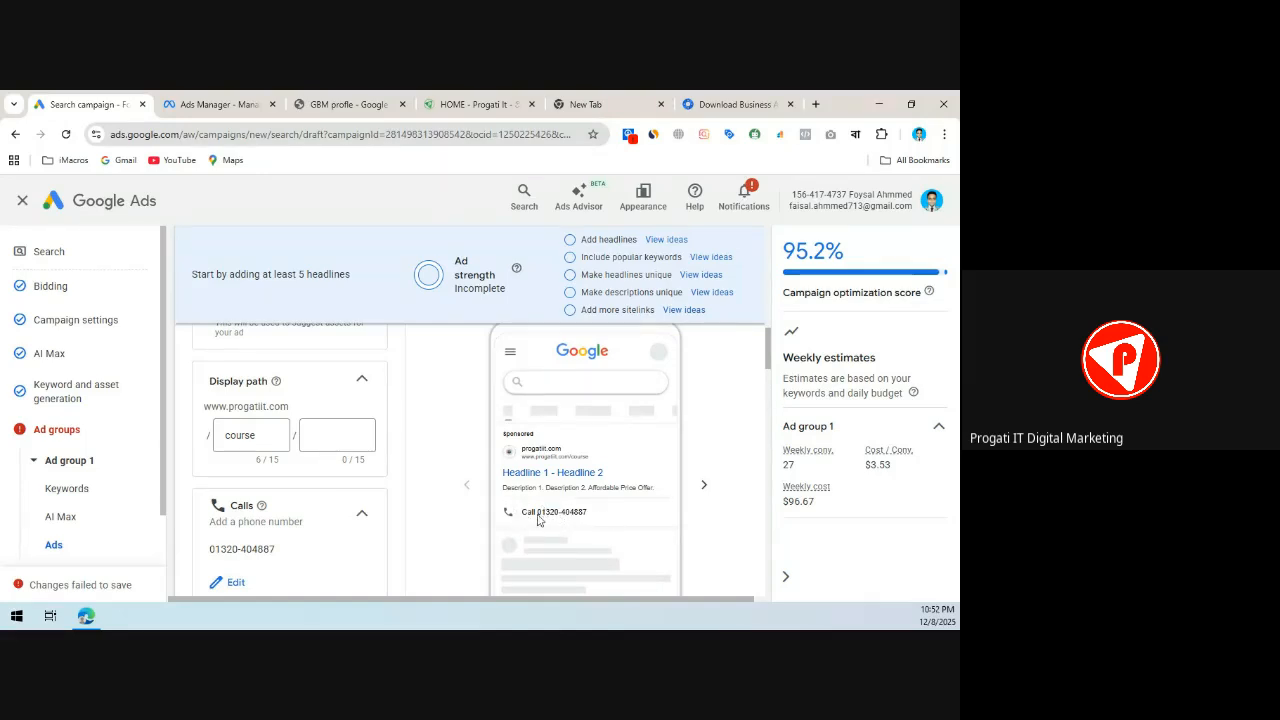
scroll(575, 500, "down", 1)
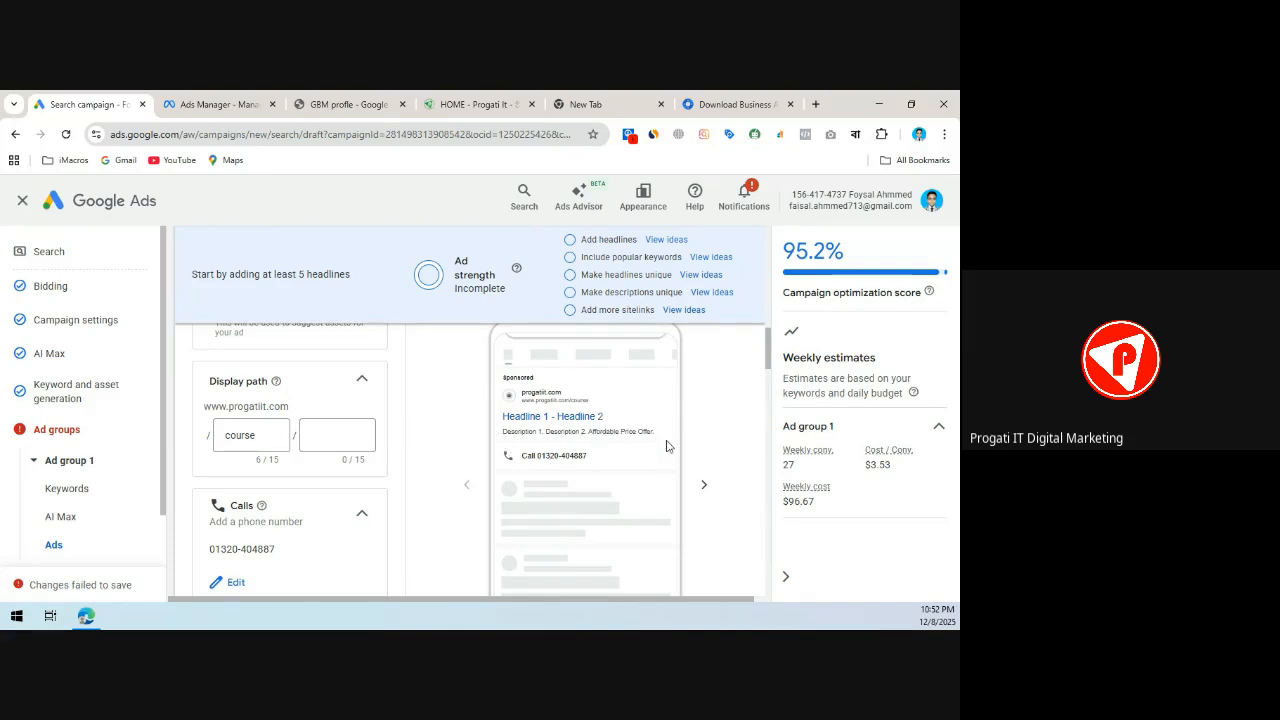
scroll(330, 472, "down", 3)
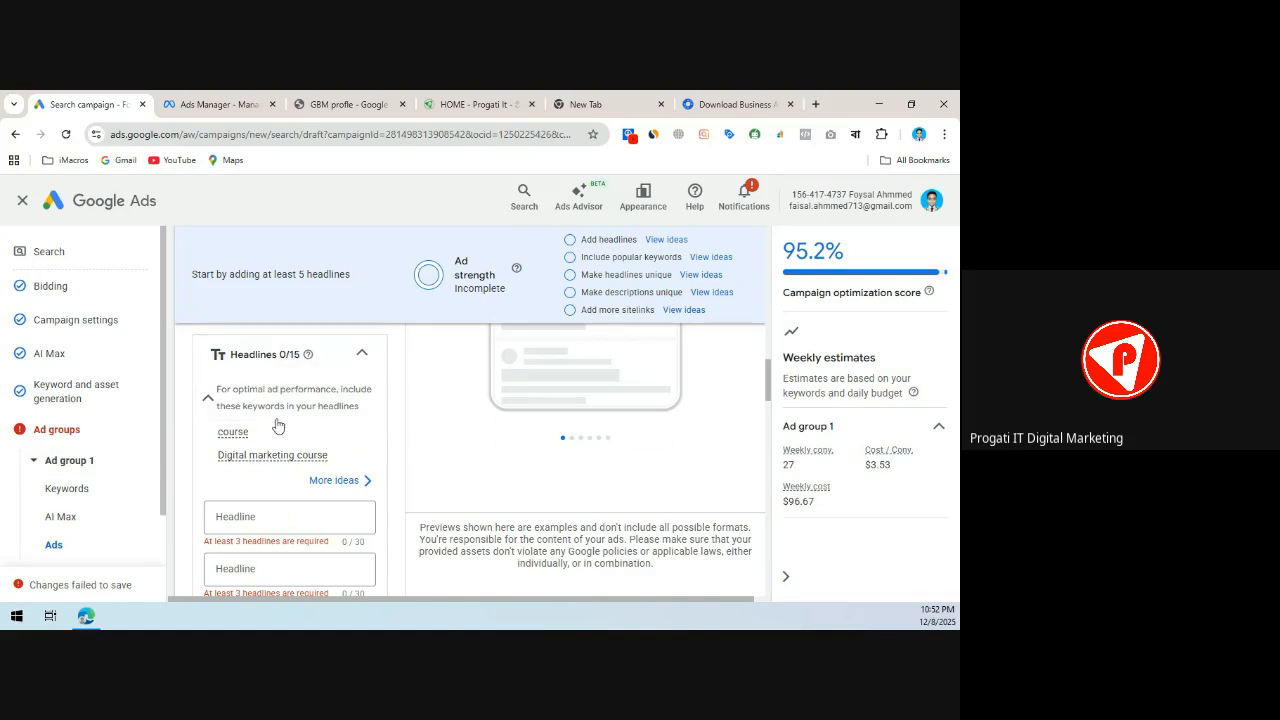
left_click(267, 517)
scroll(303, 496, "down", 2)
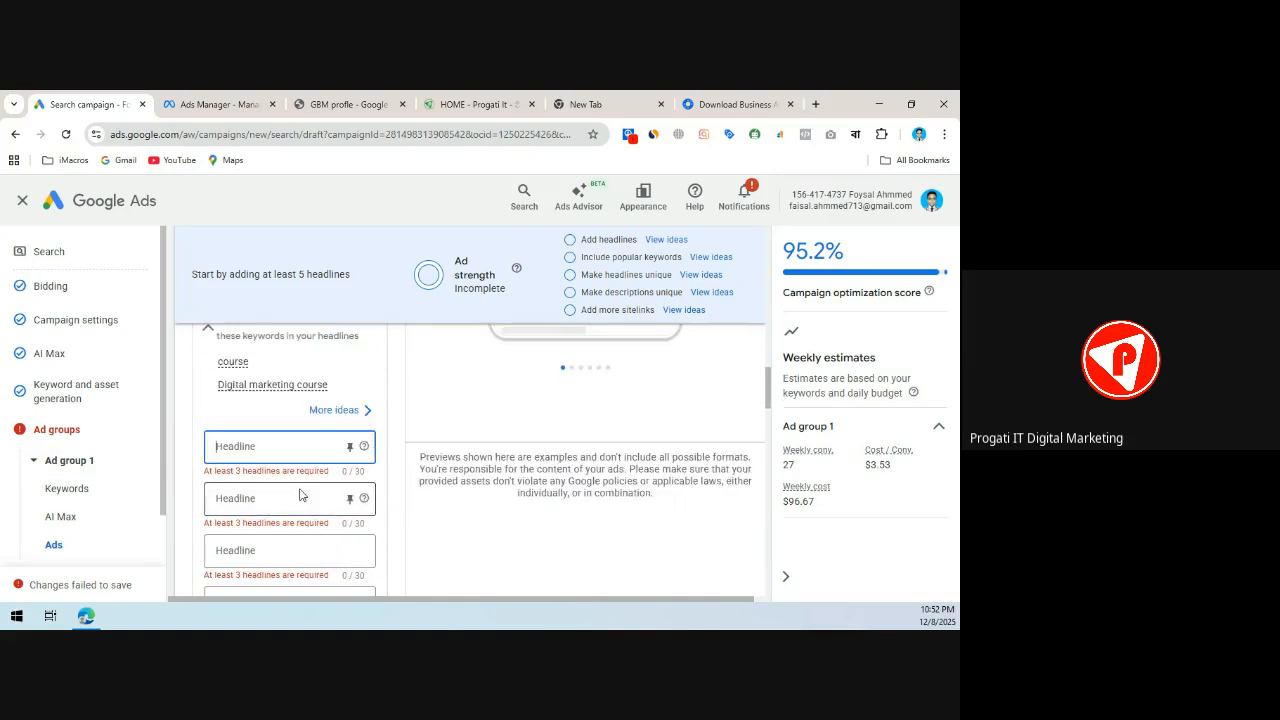
scroll(300, 494, "down", 10)
scroll(300, 494, "up", 8)
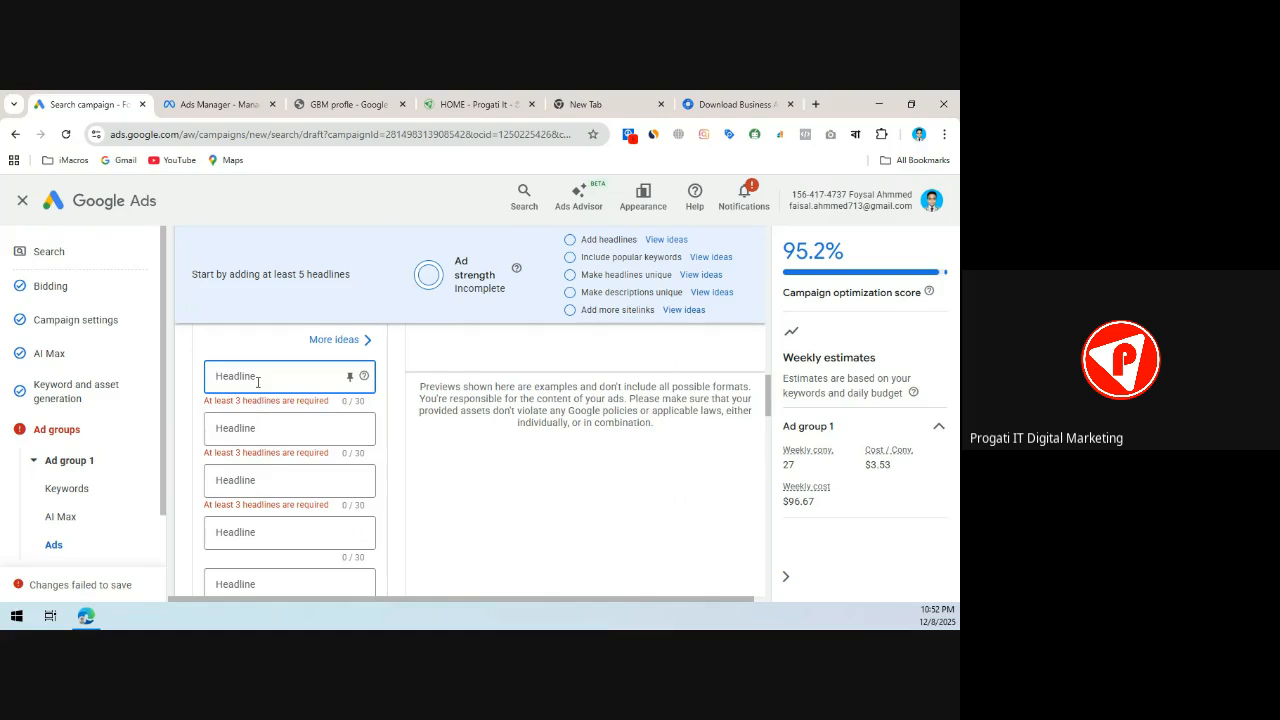
type("Digital marketi")
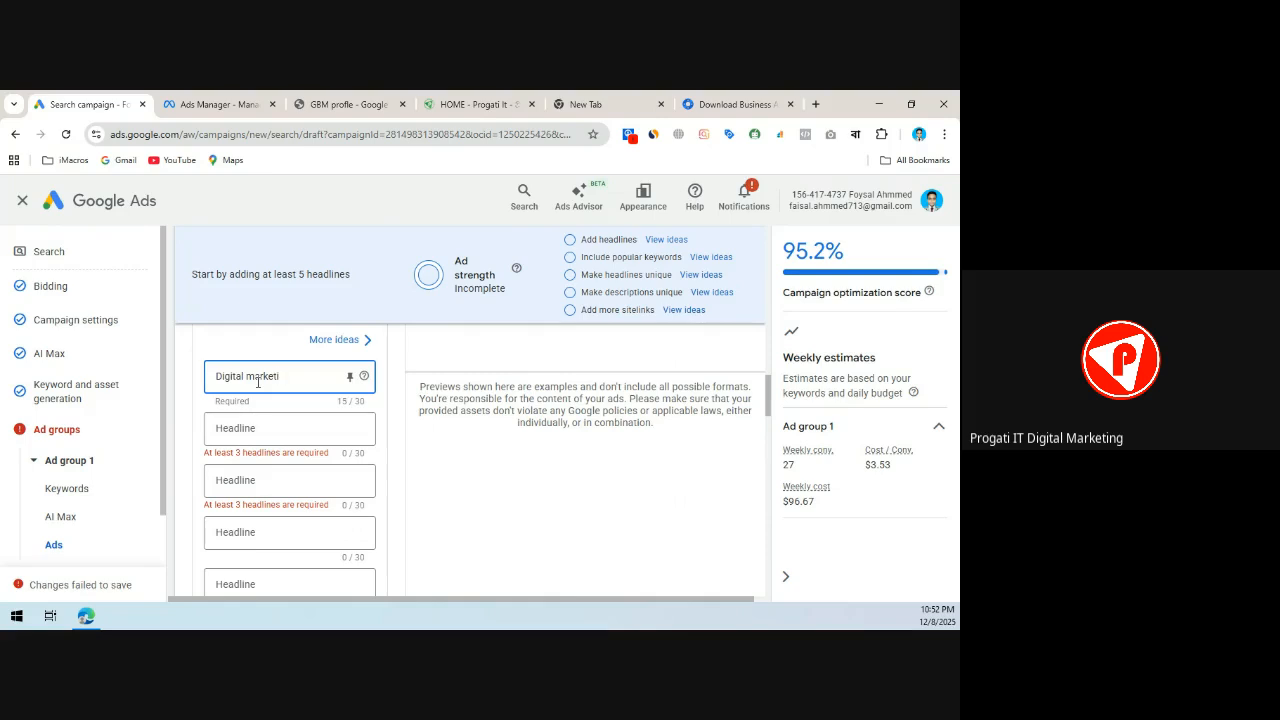
type("g")
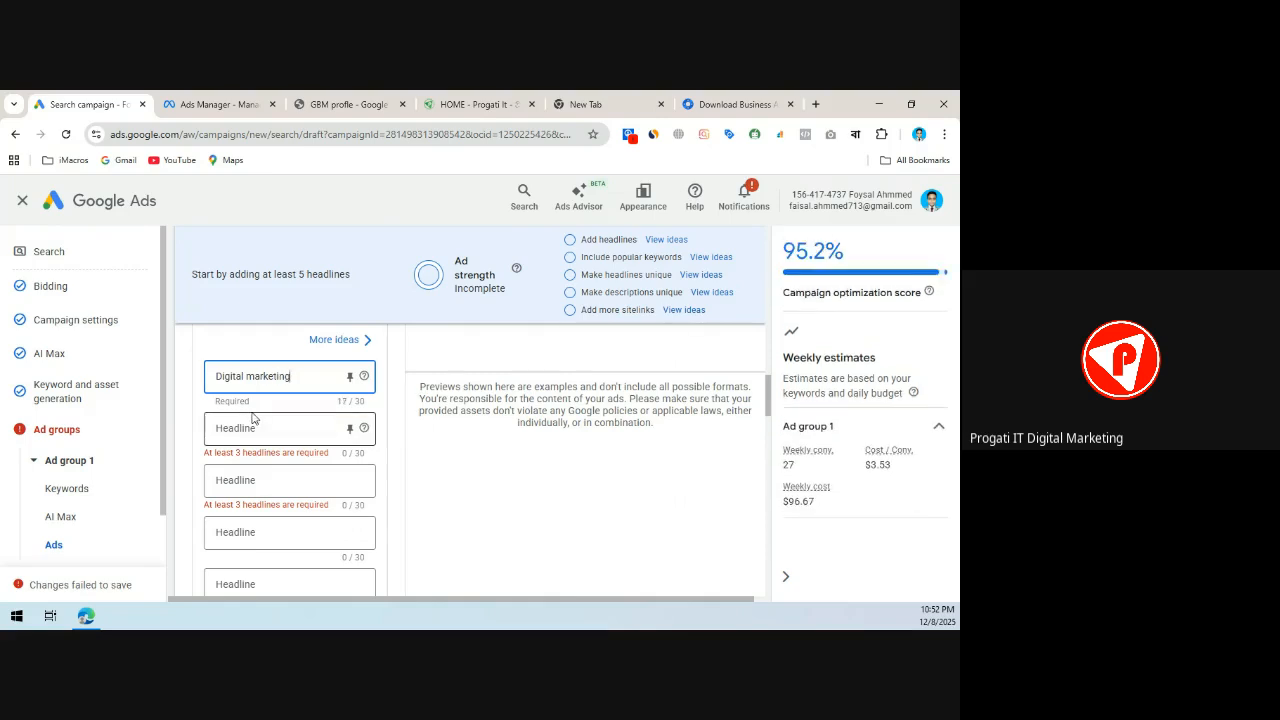
Fill in the second and third headlines with "bangla course" and "progati it".
left_click(254, 427)
type("bangla c")
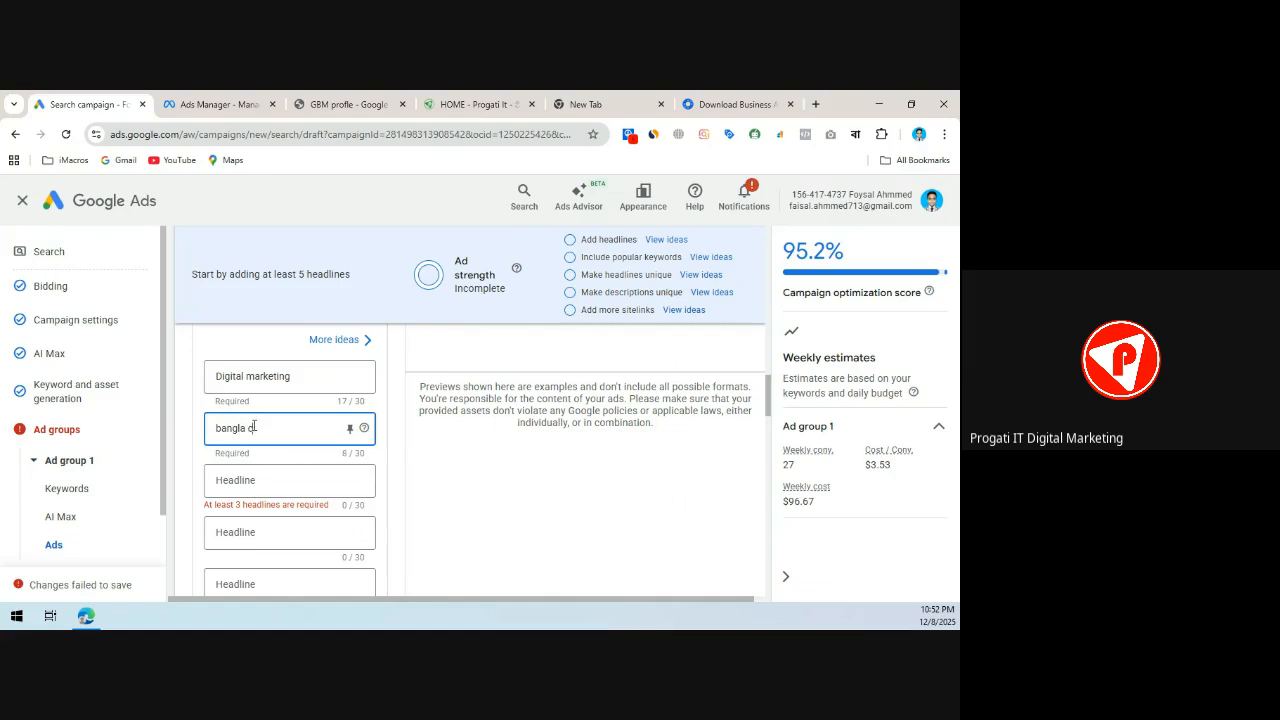
type("ourse")
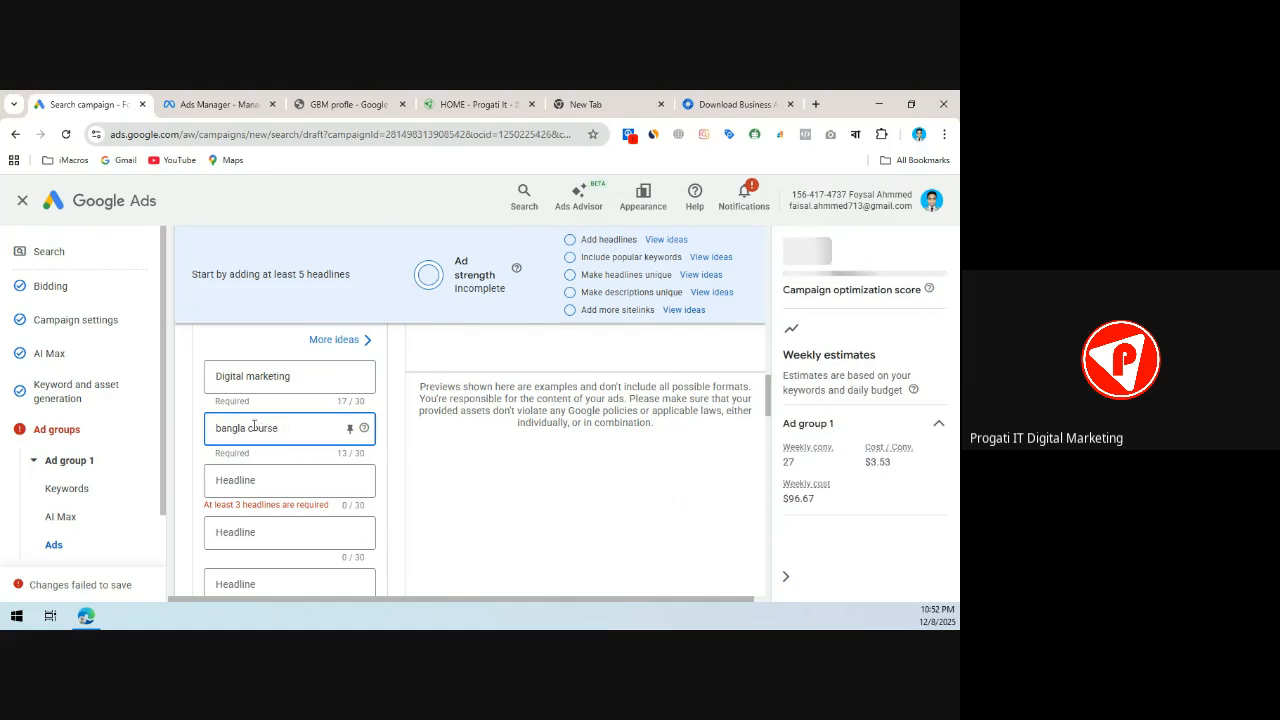
left_click(257, 479)
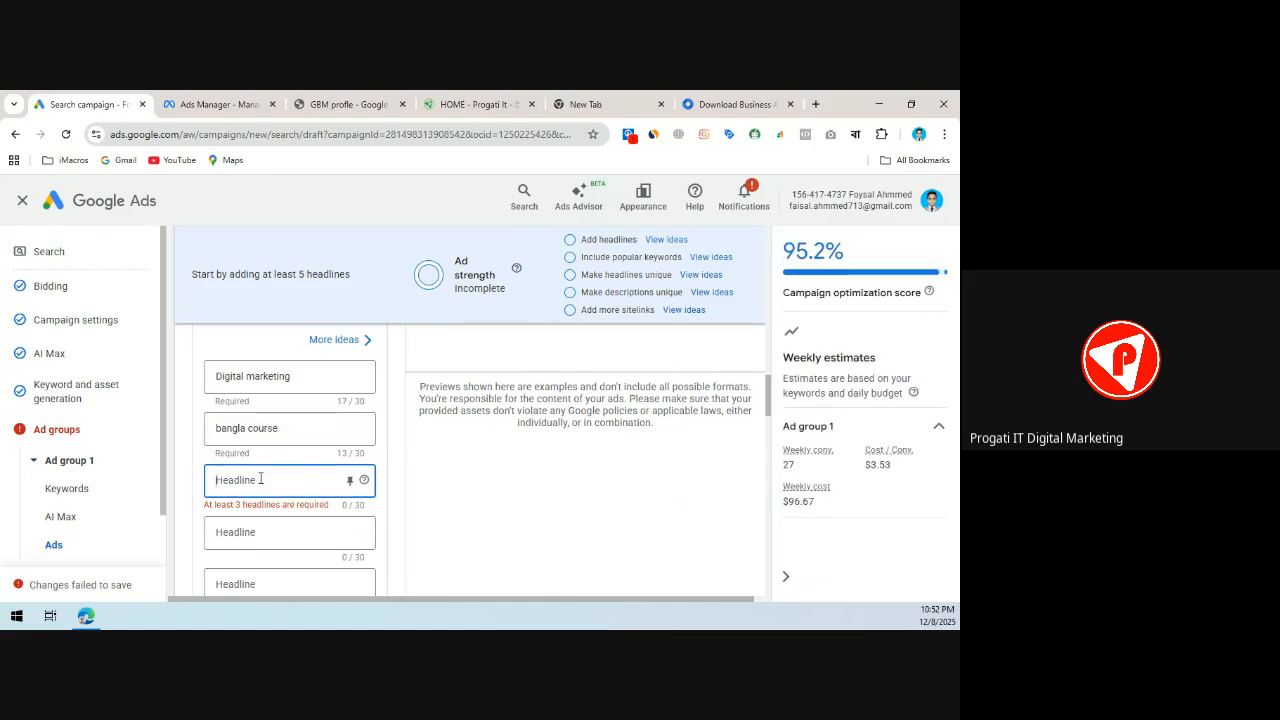
type("progati it")
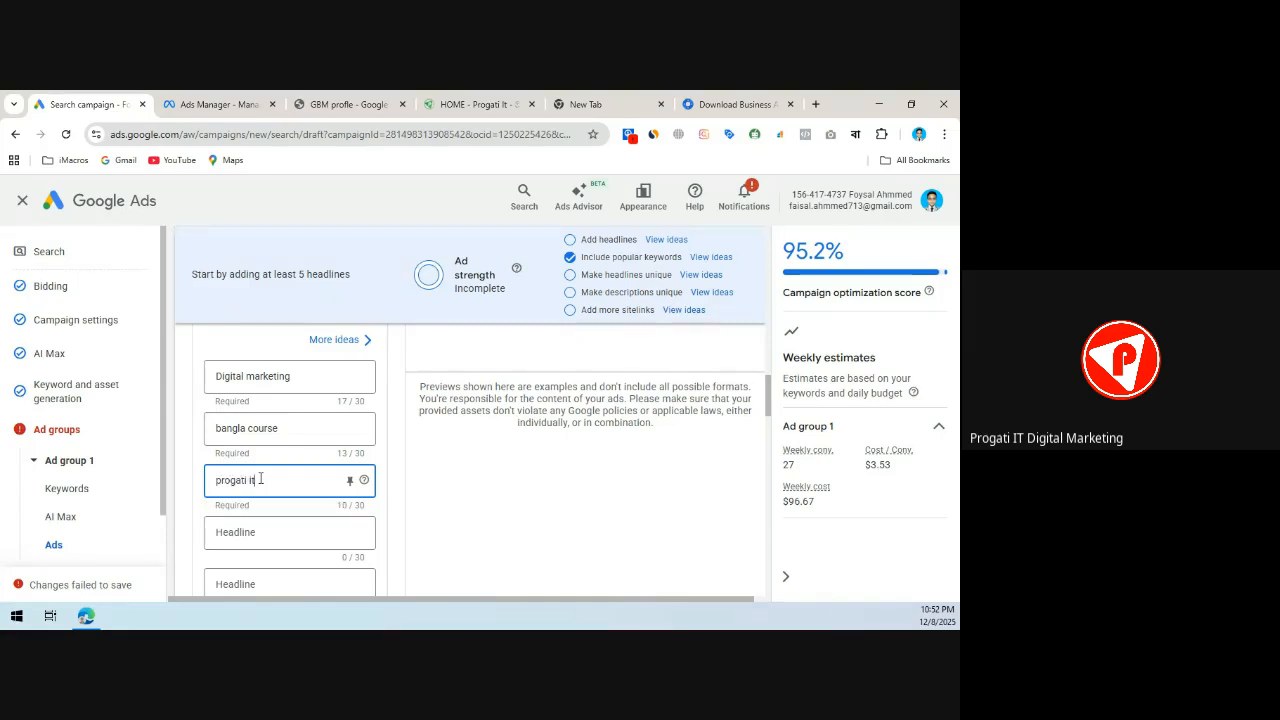
Review the ad preview, the "Include popular keywords" item under ad strength and the campaign optimization score, highlighting the latter two.
scroll(519, 410, "up", 5)
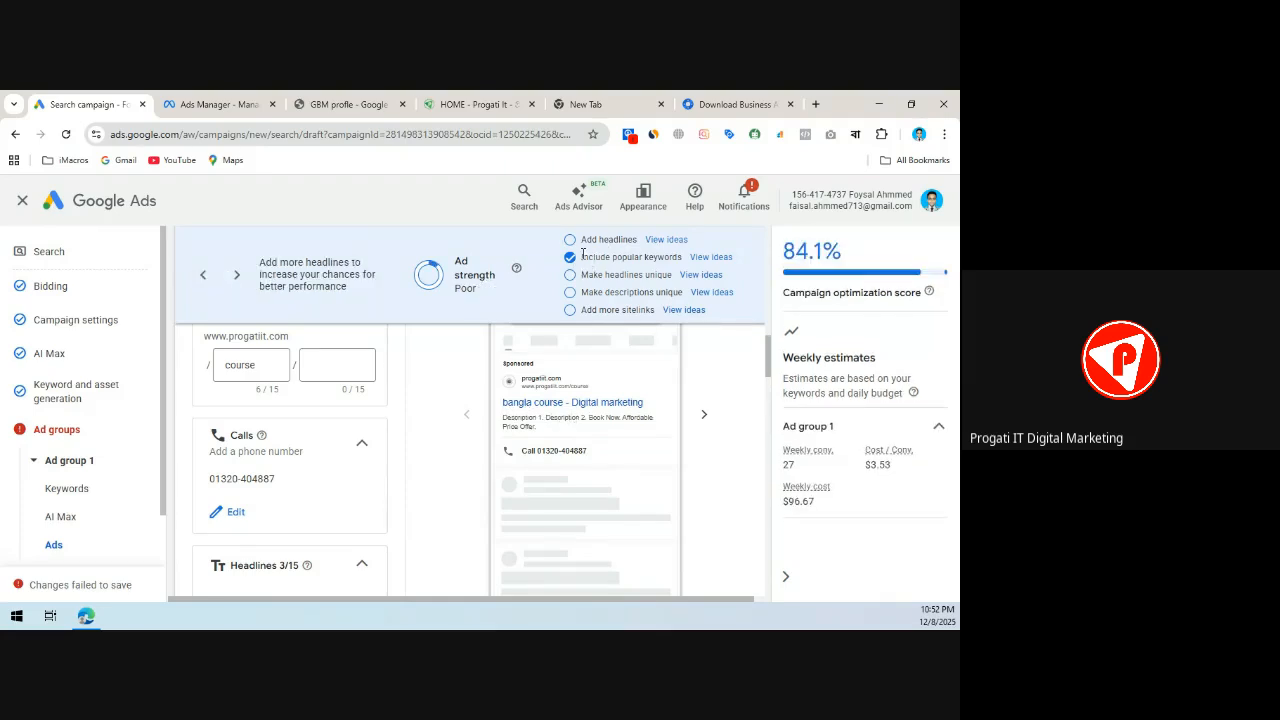
left_click_drag(582, 254, 683, 257)
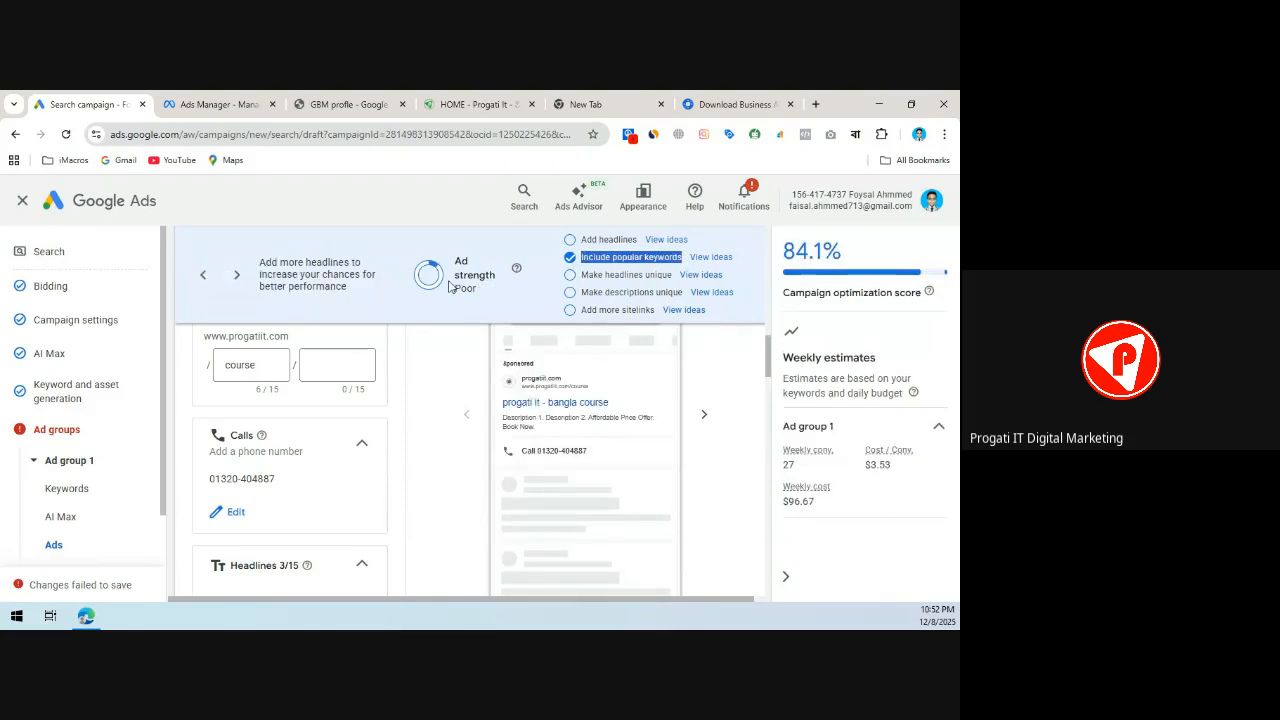
scroll(449, 287, "up", 2)
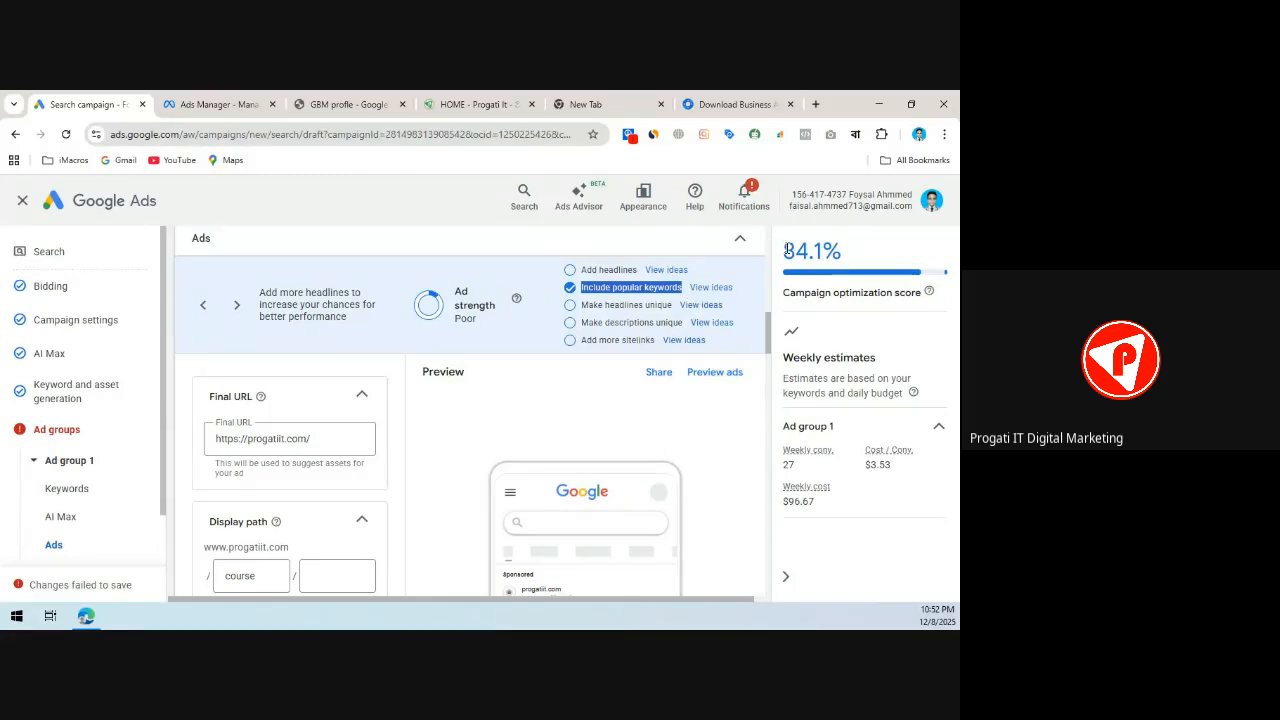
left_click_drag(783, 250, 810, 249)
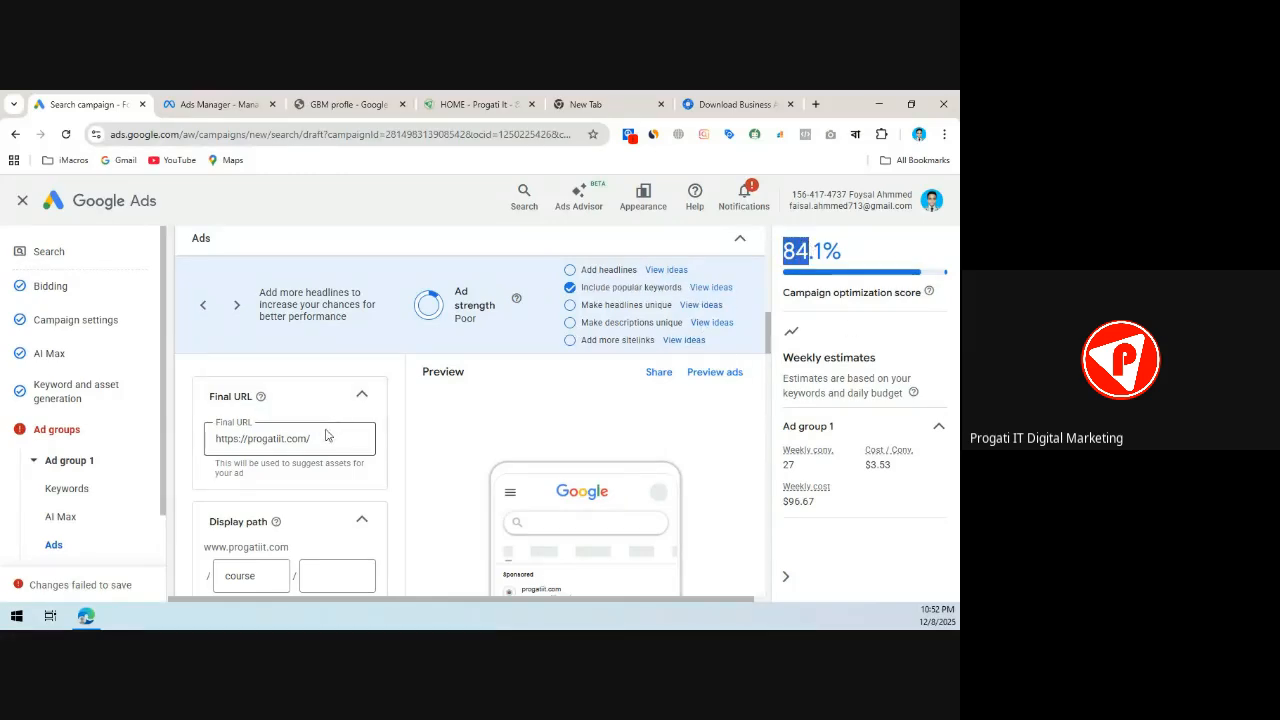
Open the suggested headline ideas and choose the call to action phrases "Shop Online Now" and "Shop Online Today".
scroll(329, 436, "down", 3)
scroll(372, 400, "down", 1)
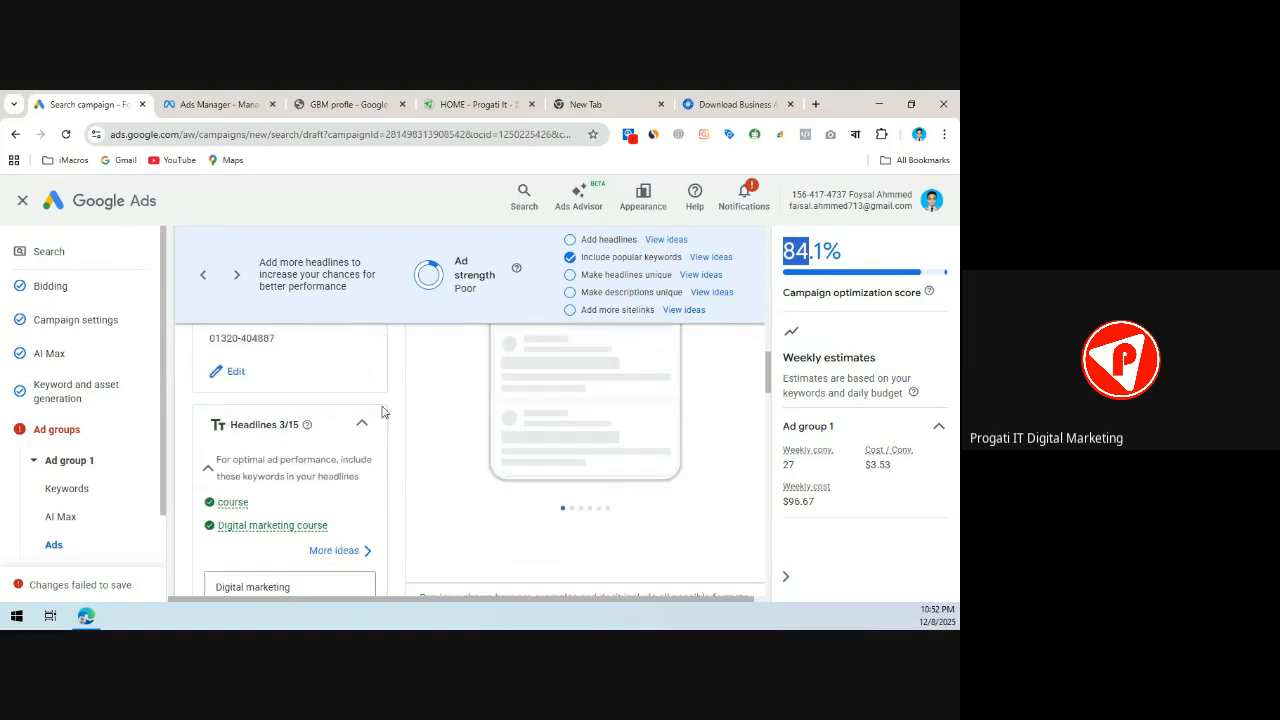
scroll(380, 409, "down", 1)
scroll(267, 431, "down", 1)
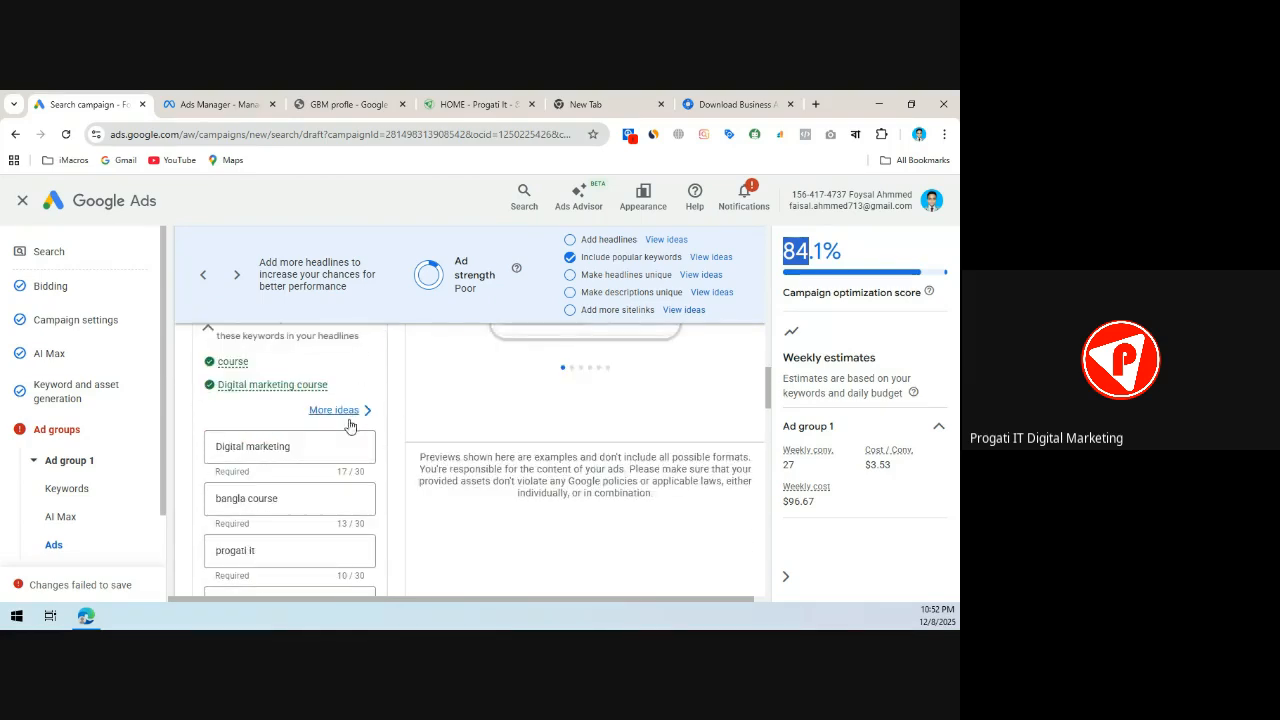
scroll(349, 417, "down", 2)
scroll(314, 430, "up", 2)
left_click(340, 410)
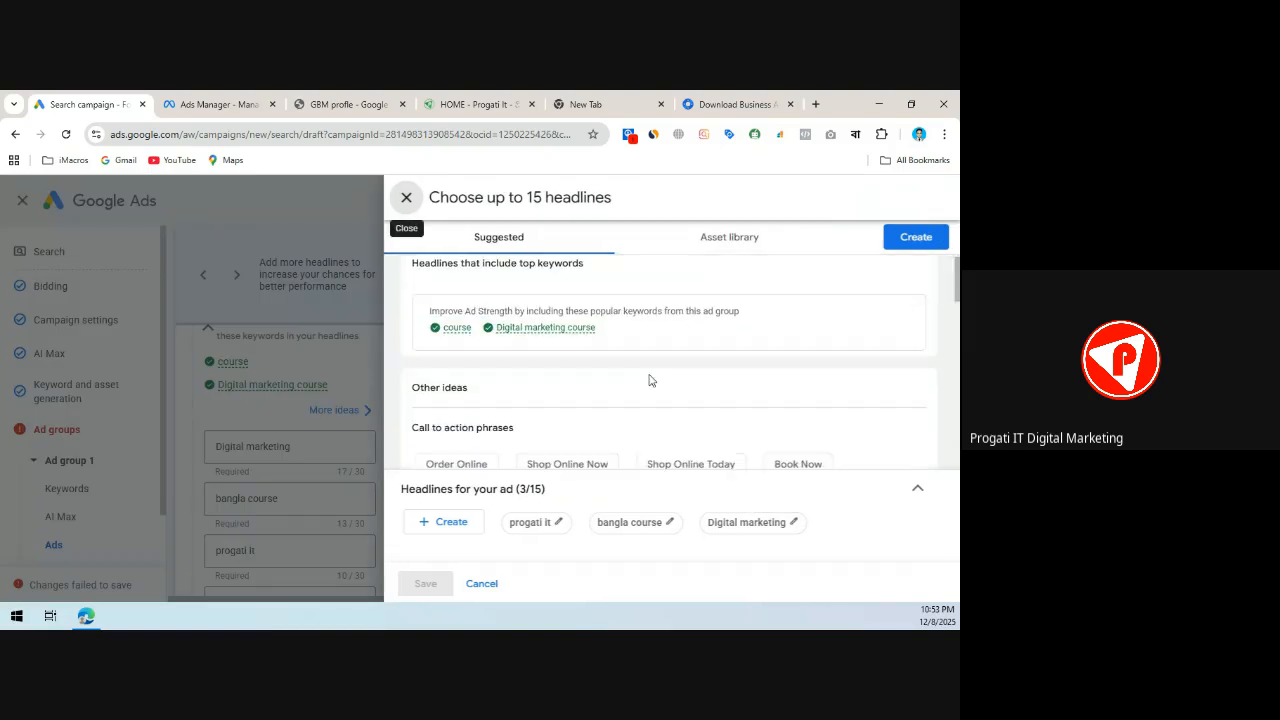
scroll(600, 382, "down", 2)
left_click(562, 278)
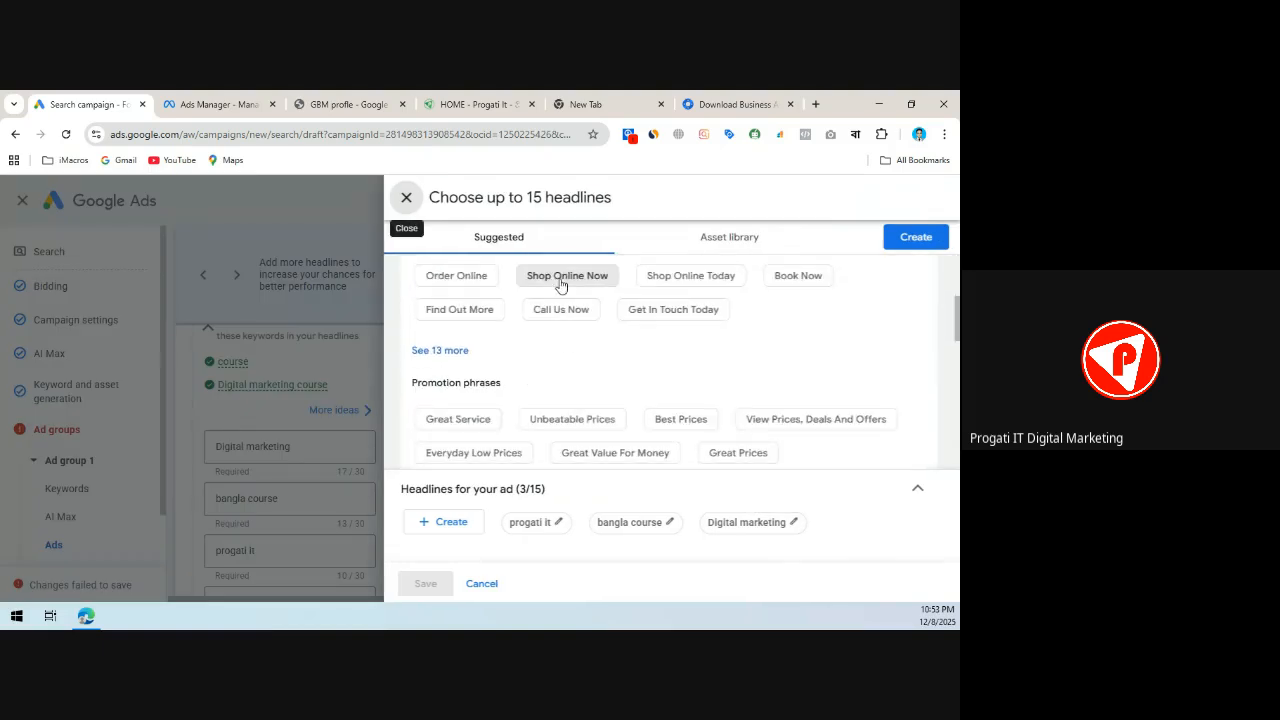
left_click(690, 276)
Choose the trust phrases "High Quality Products", "Lowest Price Guarantee" and "Official Website", and save the selected headlines to the ad.
scroll(549, 423, "down", 3)
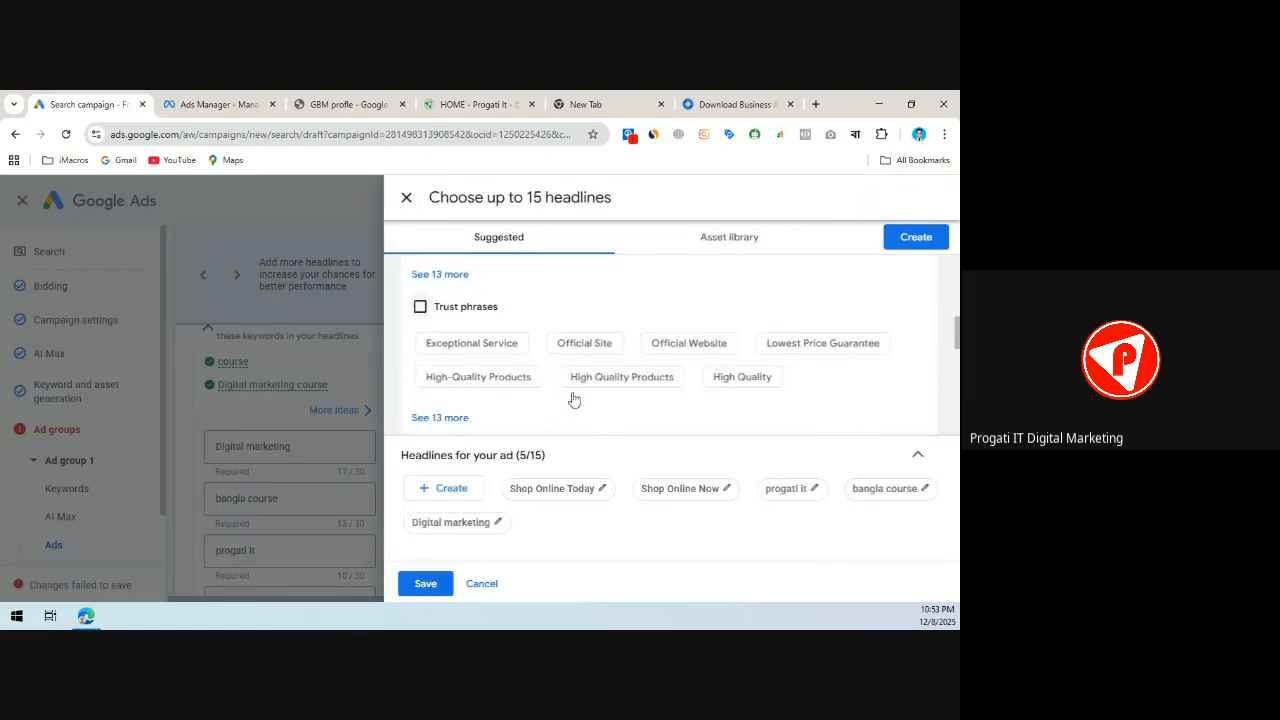
scroll(574, 399, "down", 1)
left_click(626, 316)
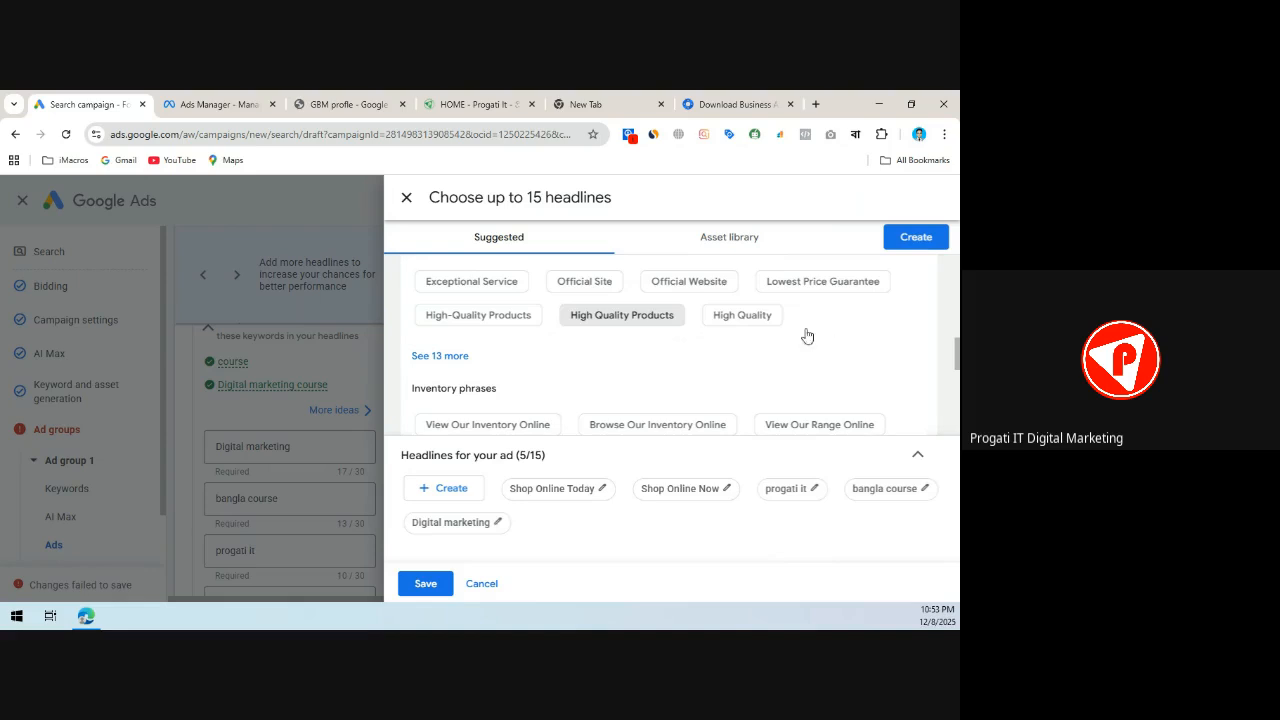
left_click(647, 288)
scroll(470, 336, "down", 2)
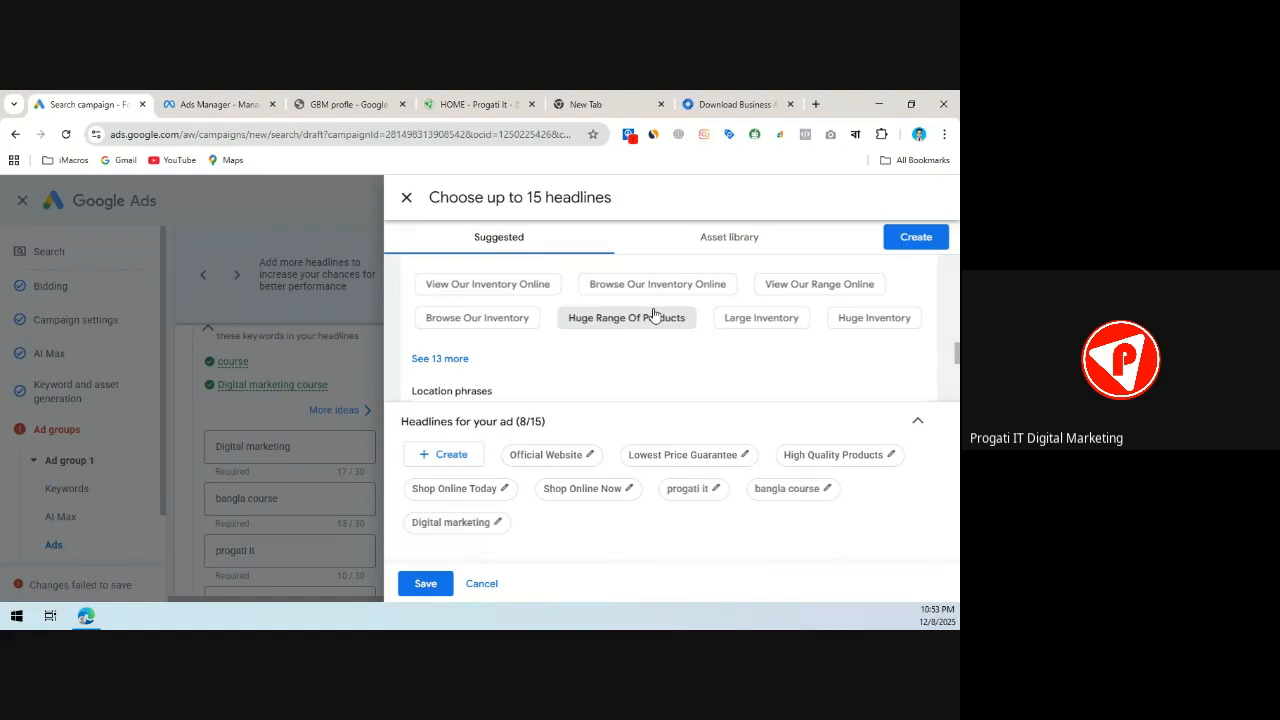
scroll(523, 320, "up", 1)
scroll(523, 317, "down", 3)
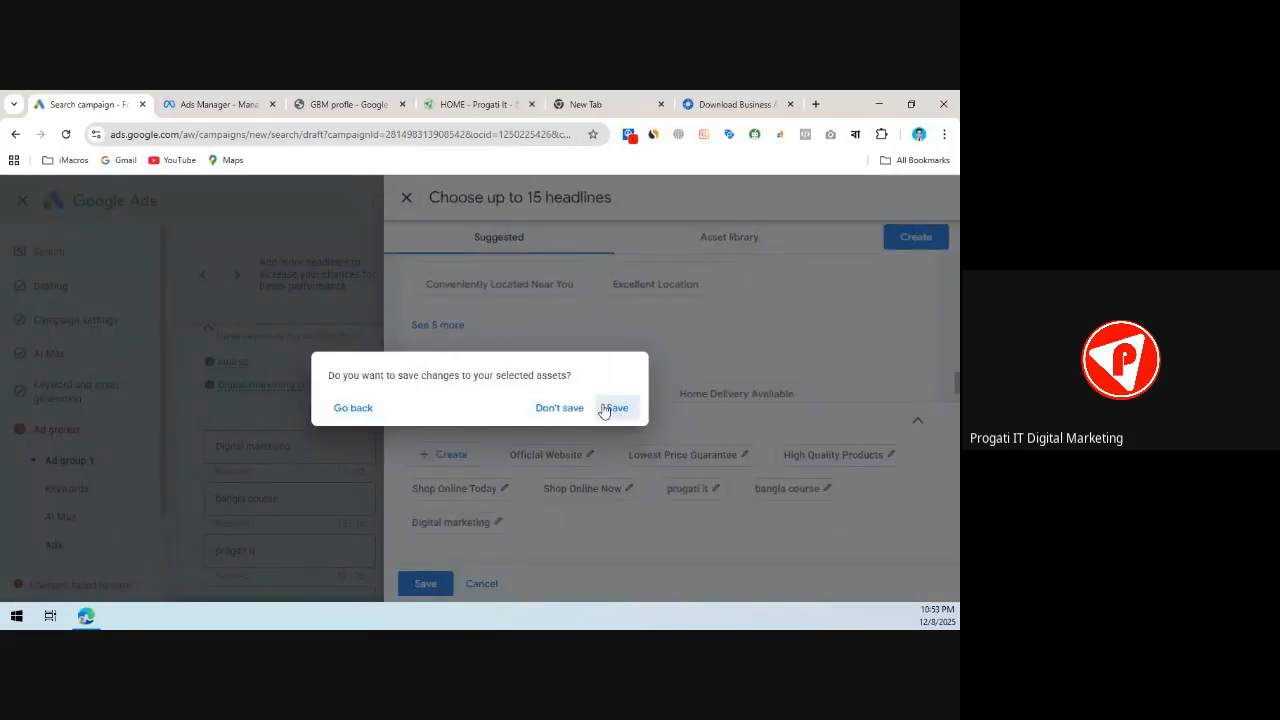
left_click(406, 575)
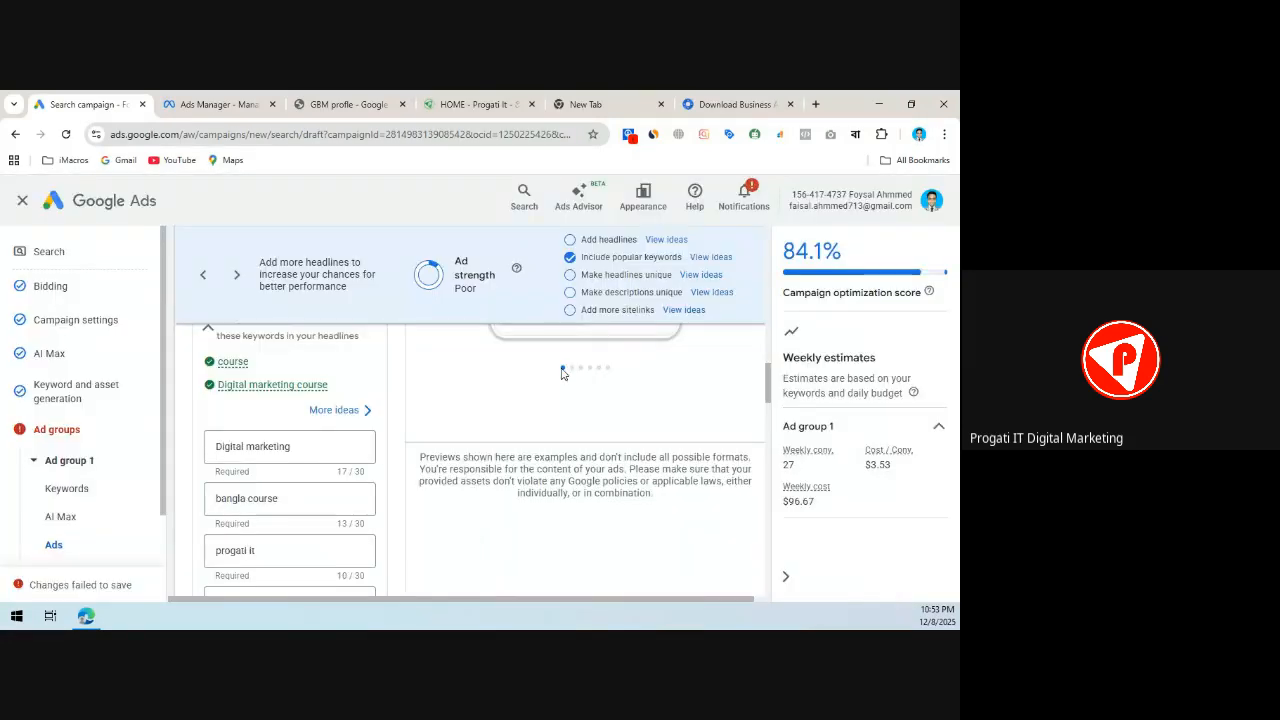
Fill the empty headline after "Official Website" with "dhaka digital marketing agency".
scroll(338, 411, "down", 10)
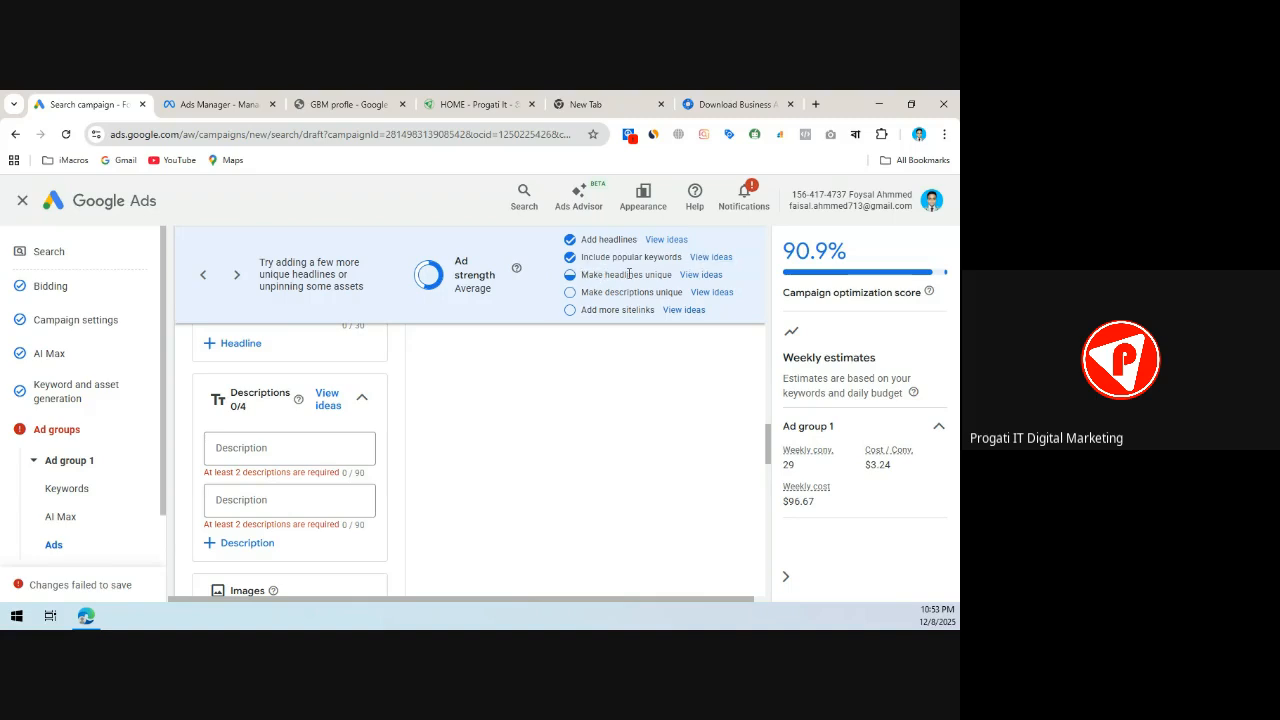
scroll(245, 435, "up", 2)
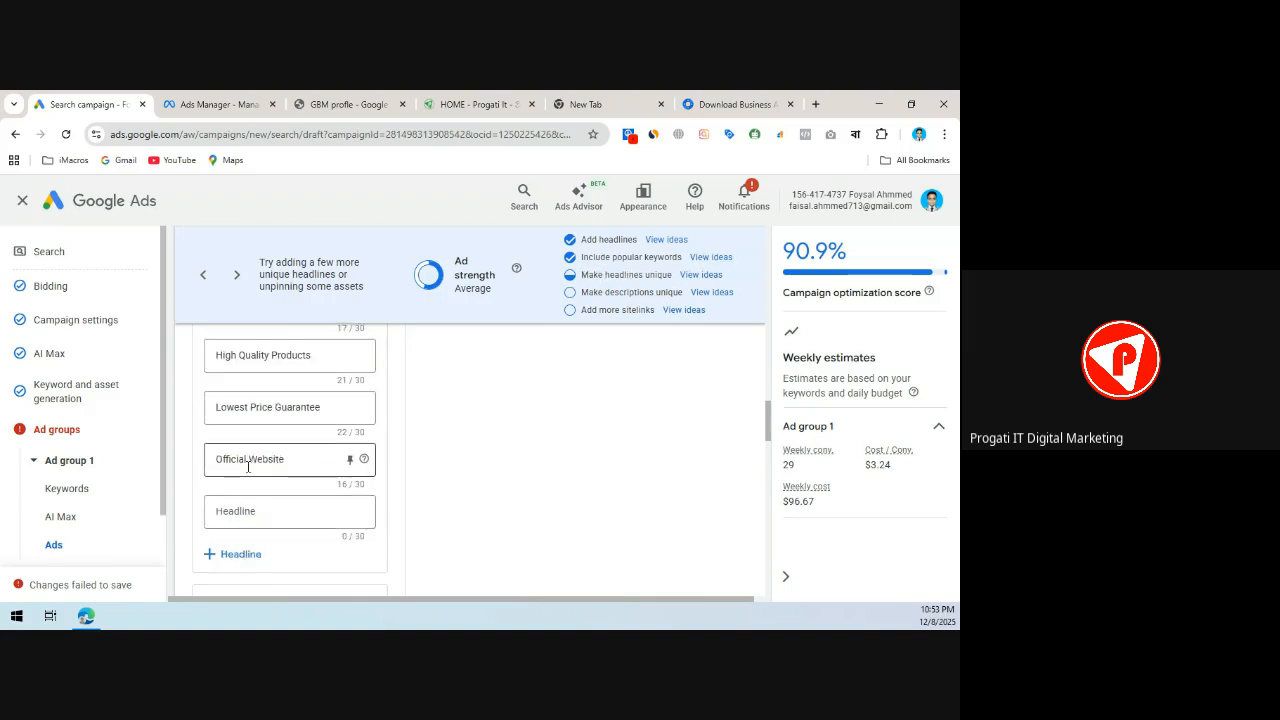
left_click(246, 514)
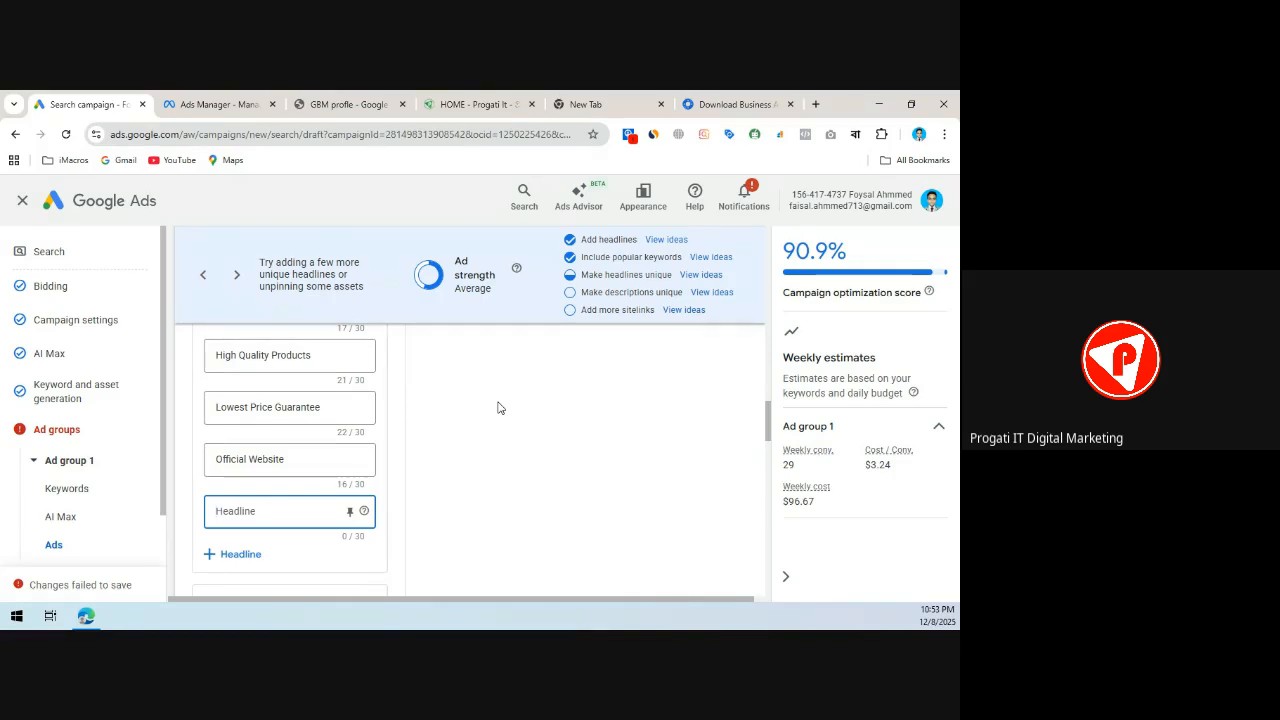
type("dhaka")
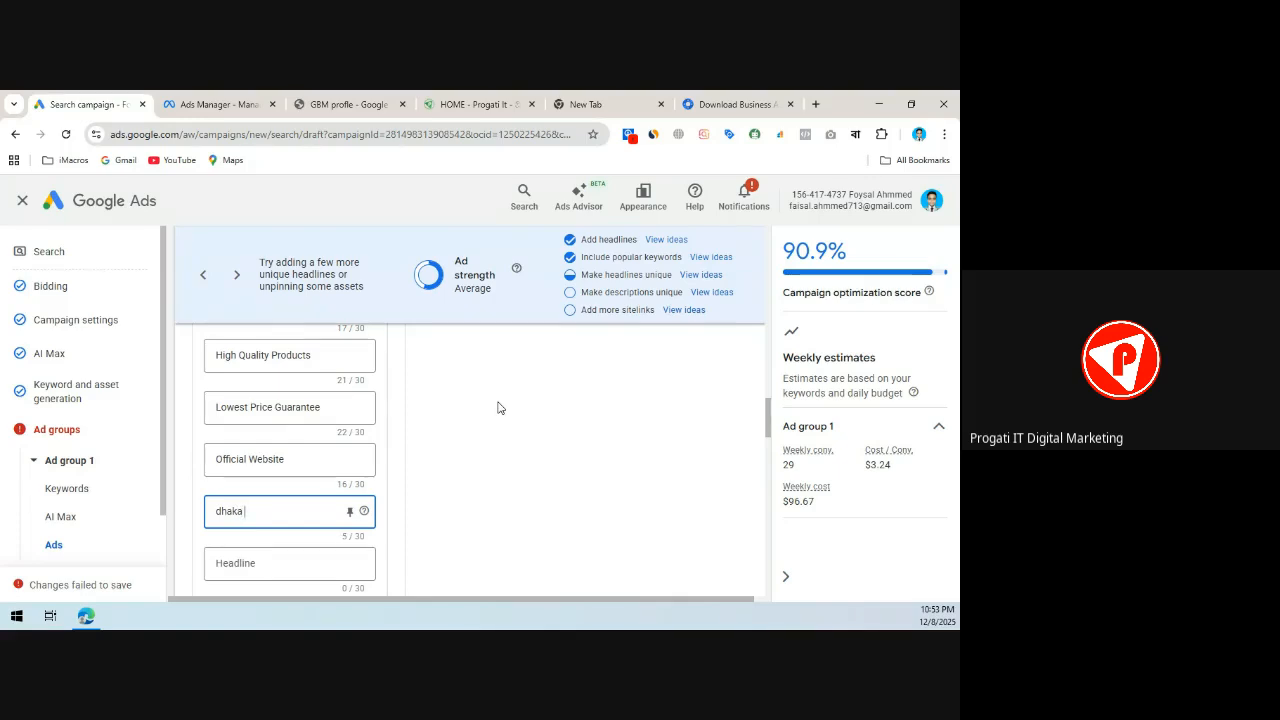
type(" digital marketi")
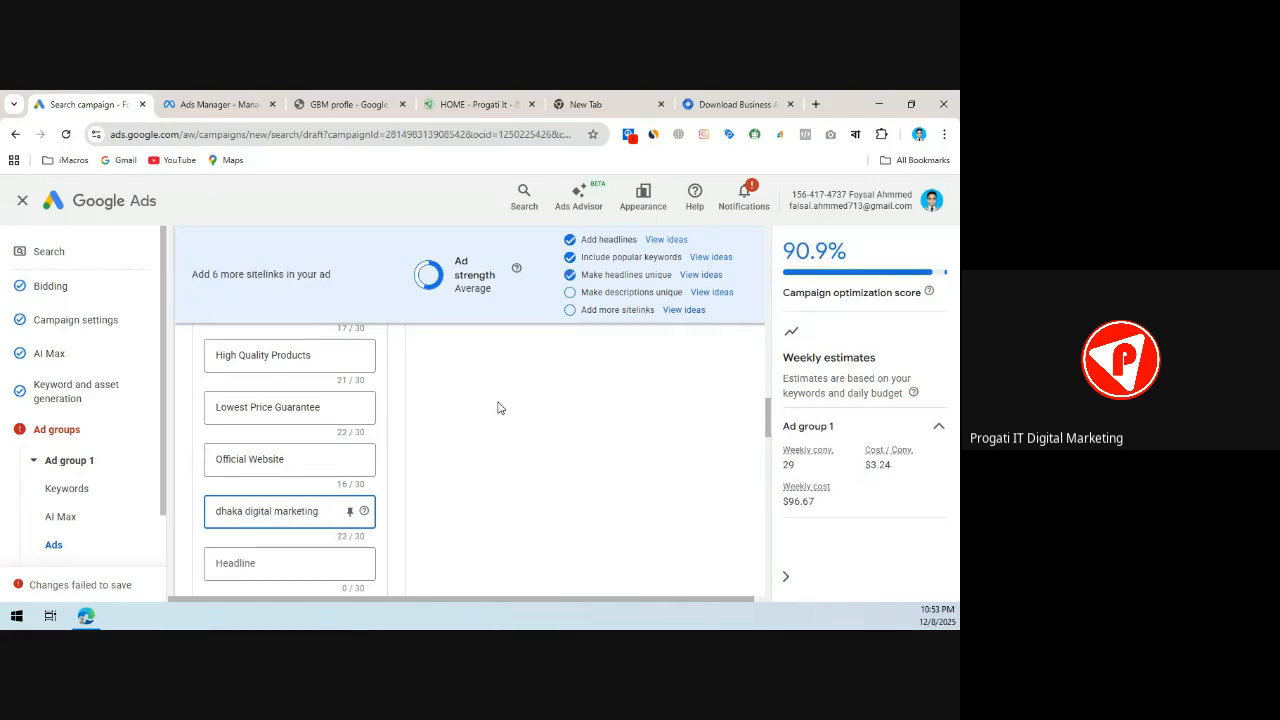
type("ng agency")
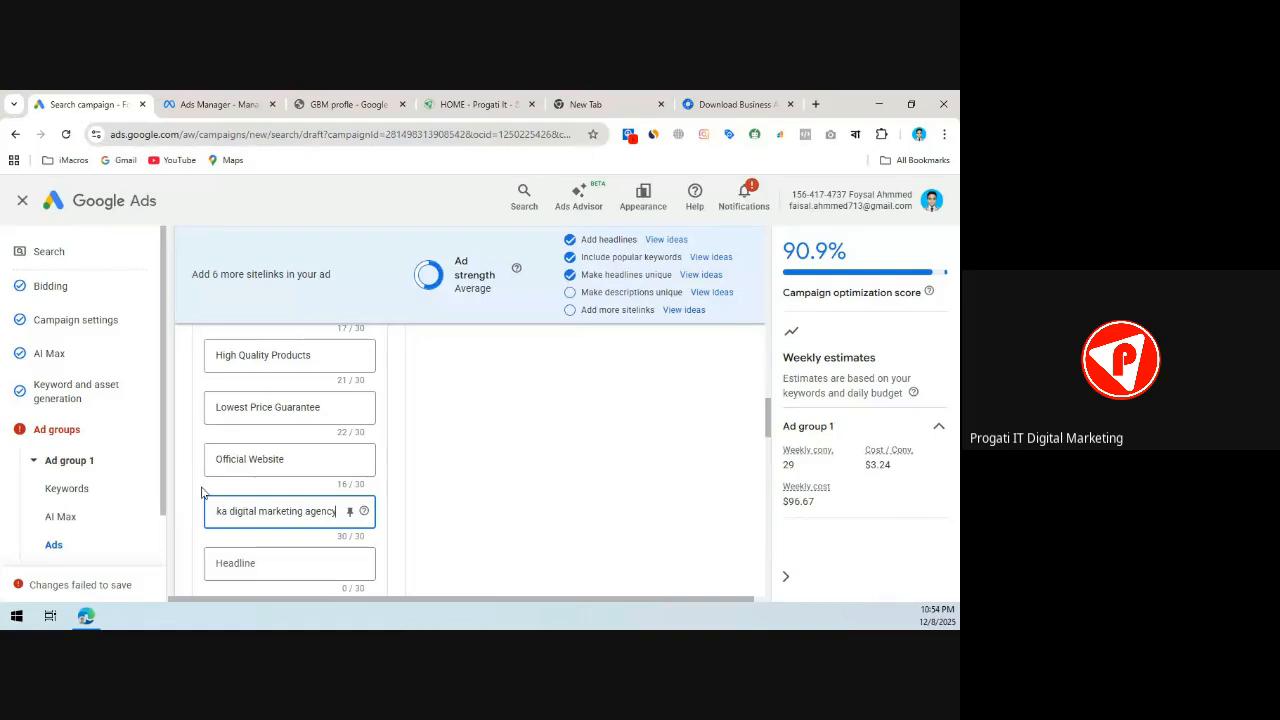
Check how the headlines appear in the ad preview and look over the empty Descriptions section.
scroll(258, 482, "down", 2)
scroll(258, 482, "down", 1)
scroll(305, 464, "down", 2)
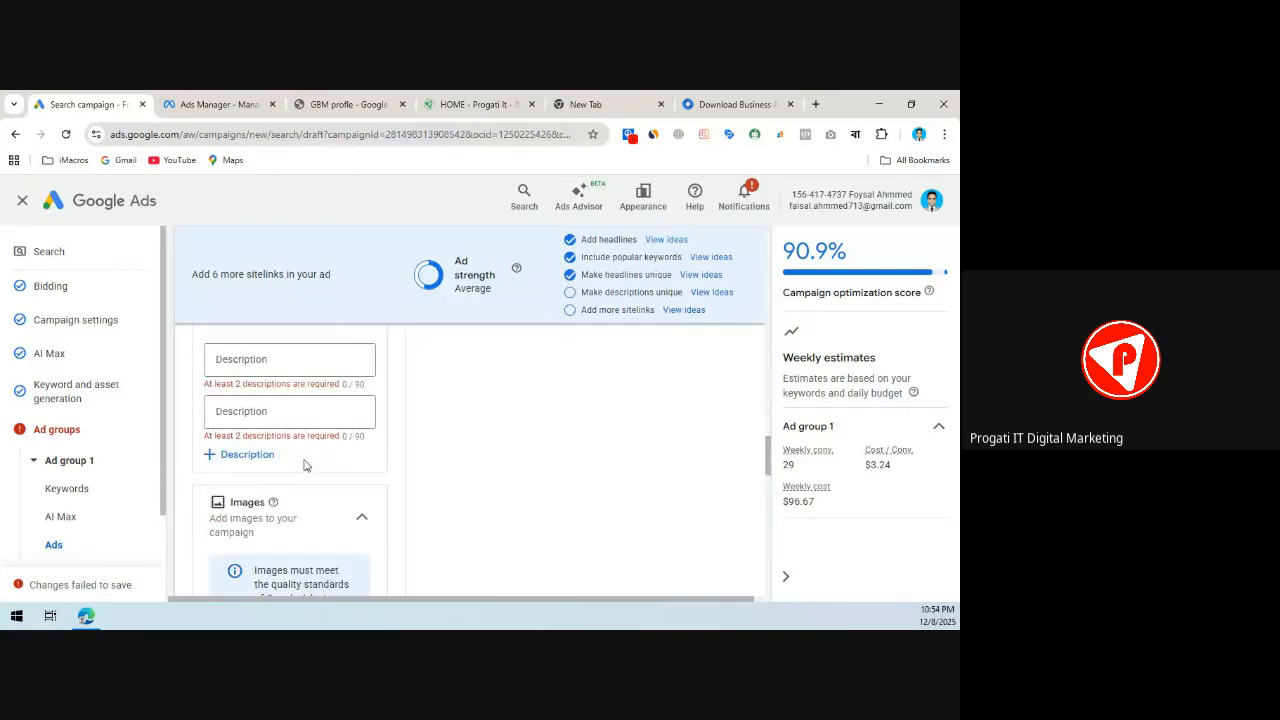
scroll(291, 465, "up", 5)
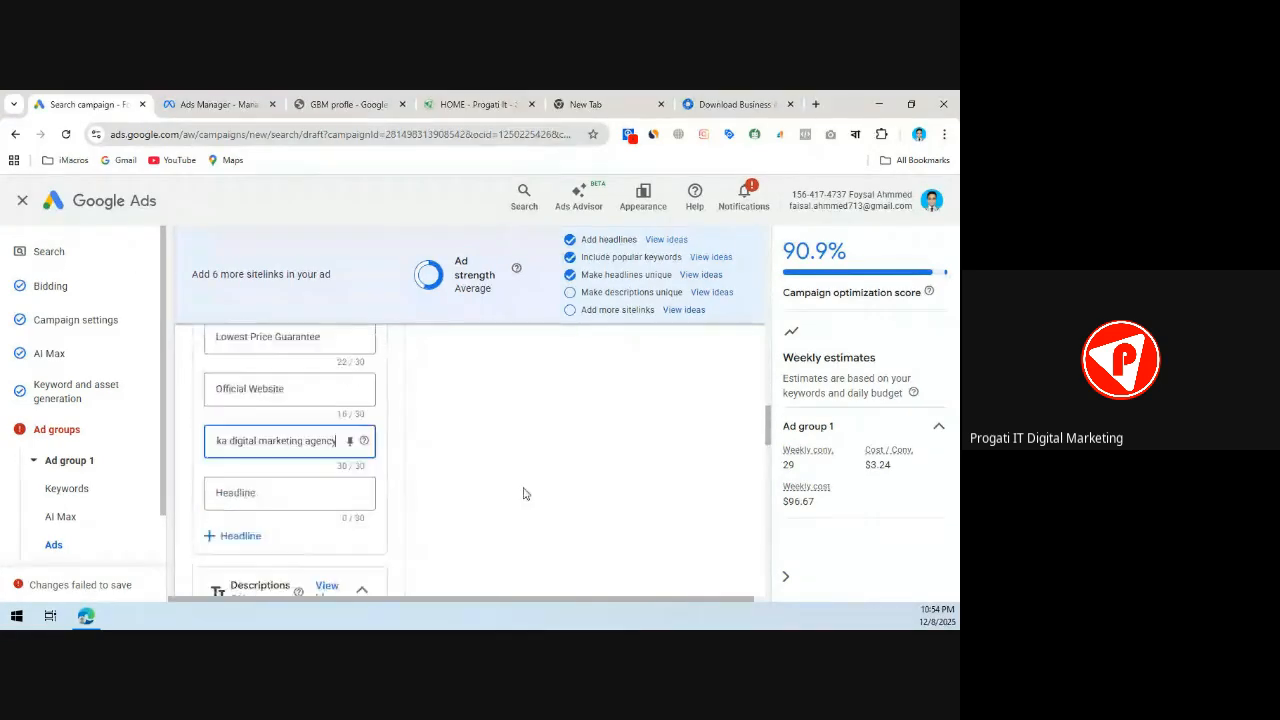
scroll(585, 470, "up", 3)
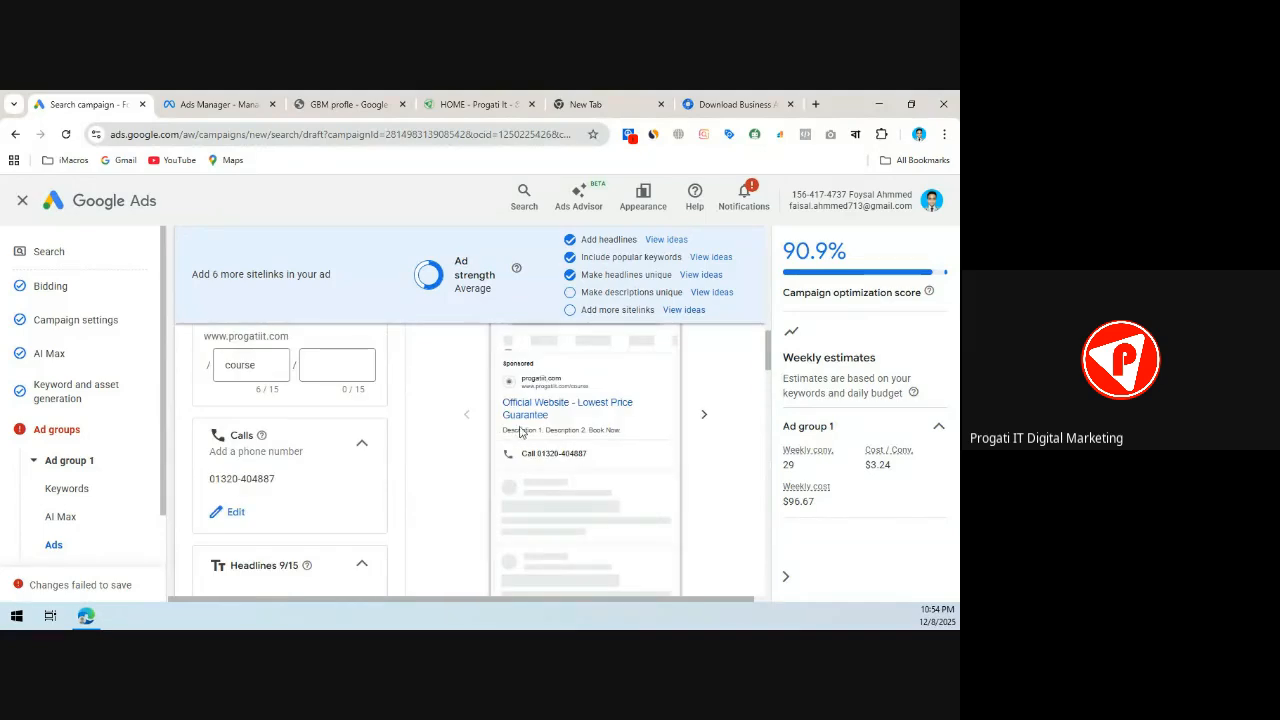
scroll(400, 470, "down", 6)
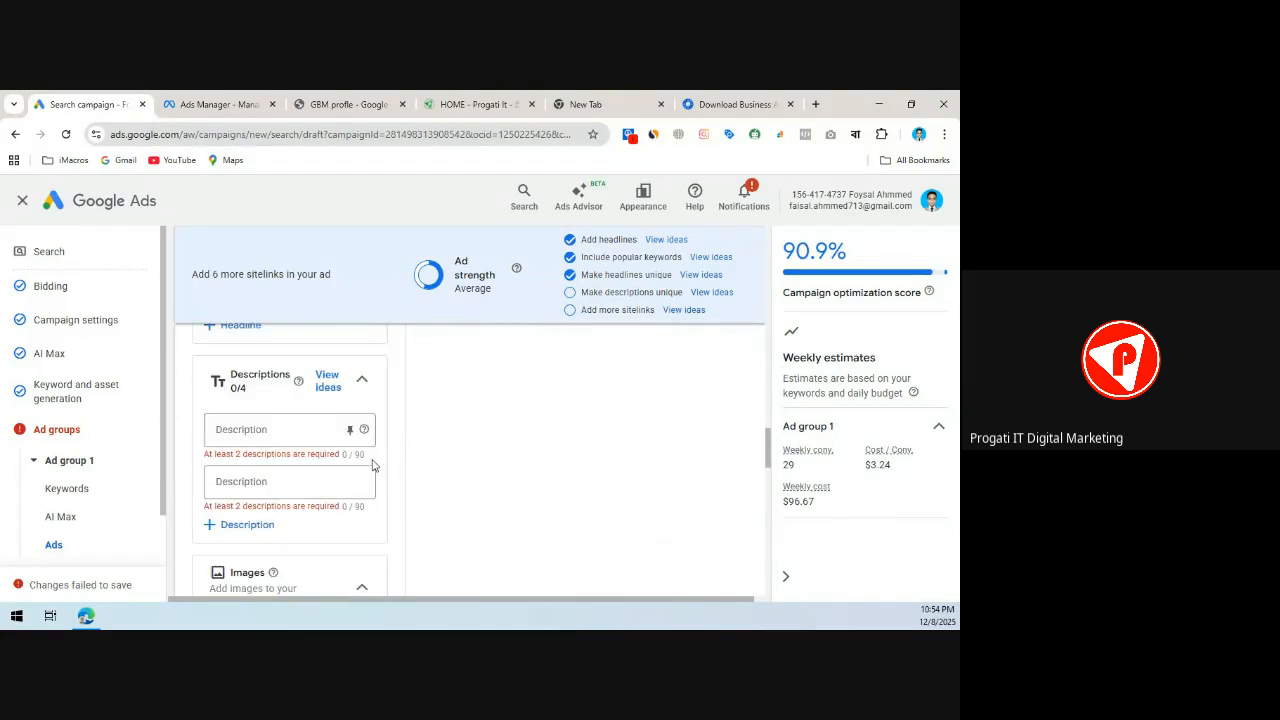
Copy the full text of the headline "dhaka digital marketing agency" for reuse in the descriptions.
left_click(276, 436)
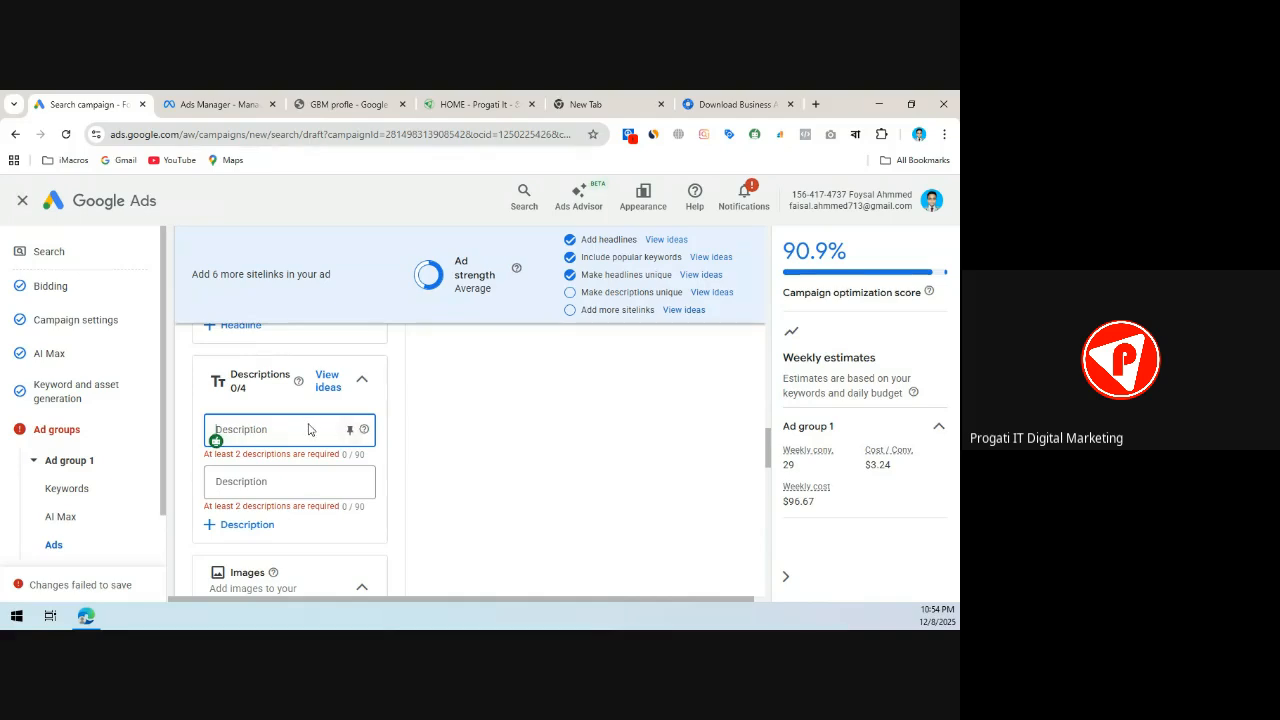
scroll(257, 417, "up", 2)
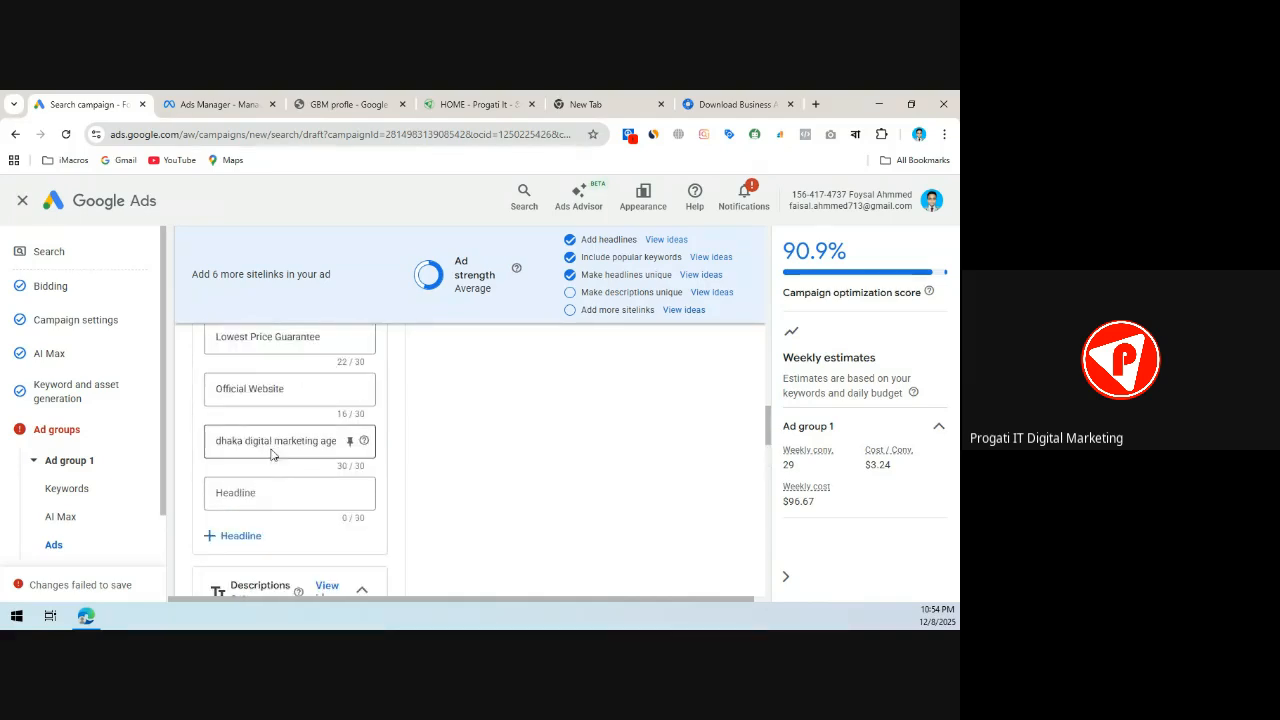
left_click(275, 443)
triple_click(275, 443)
double_click(277, 443)
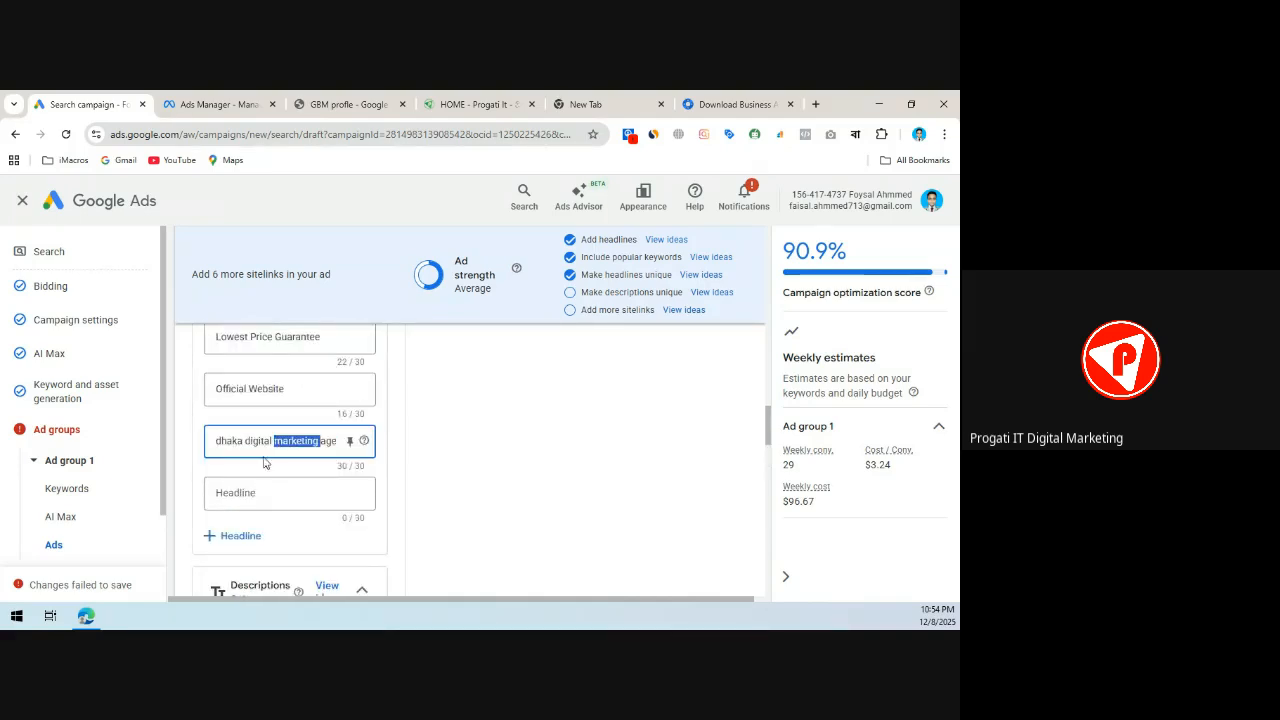
scroll(268, 475, "down", 2)
scroll(266, 470, "up", 2)
left_click(250, 438)
double_click(250, 438)
triple_click(250, 438)
key("ctrl+c")
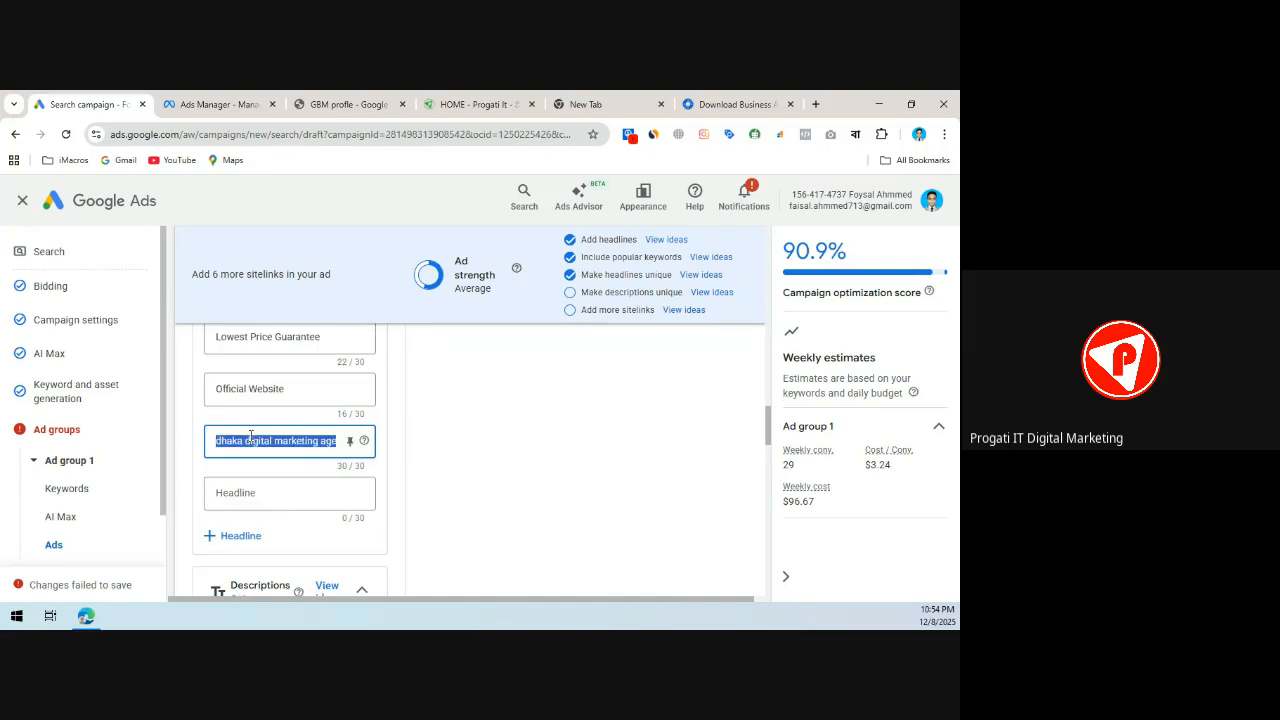
Fill the first description with "dhaka digital marketing agency" repeated three times, trimming the end to fit the 90-character limit.
scroll(726, 410, "up", 8)
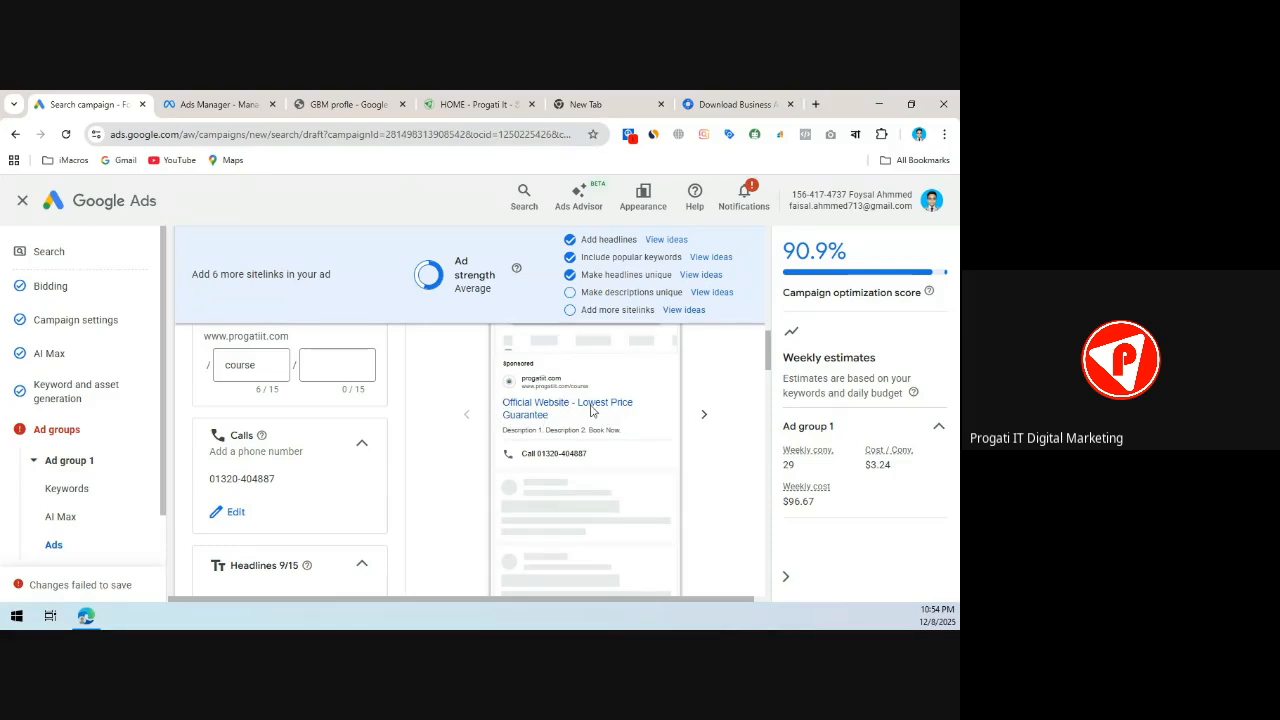
scroll(505, 390, "down", 1)
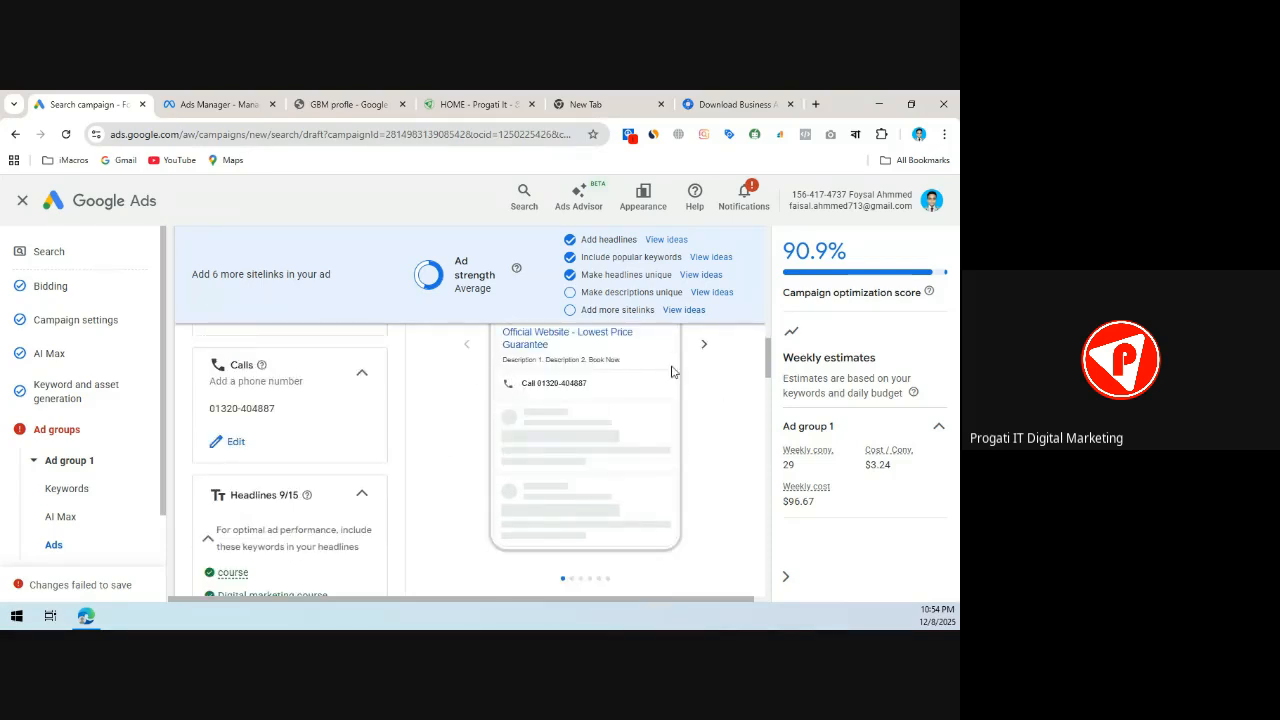
scroll(281, 380, "down", 10)
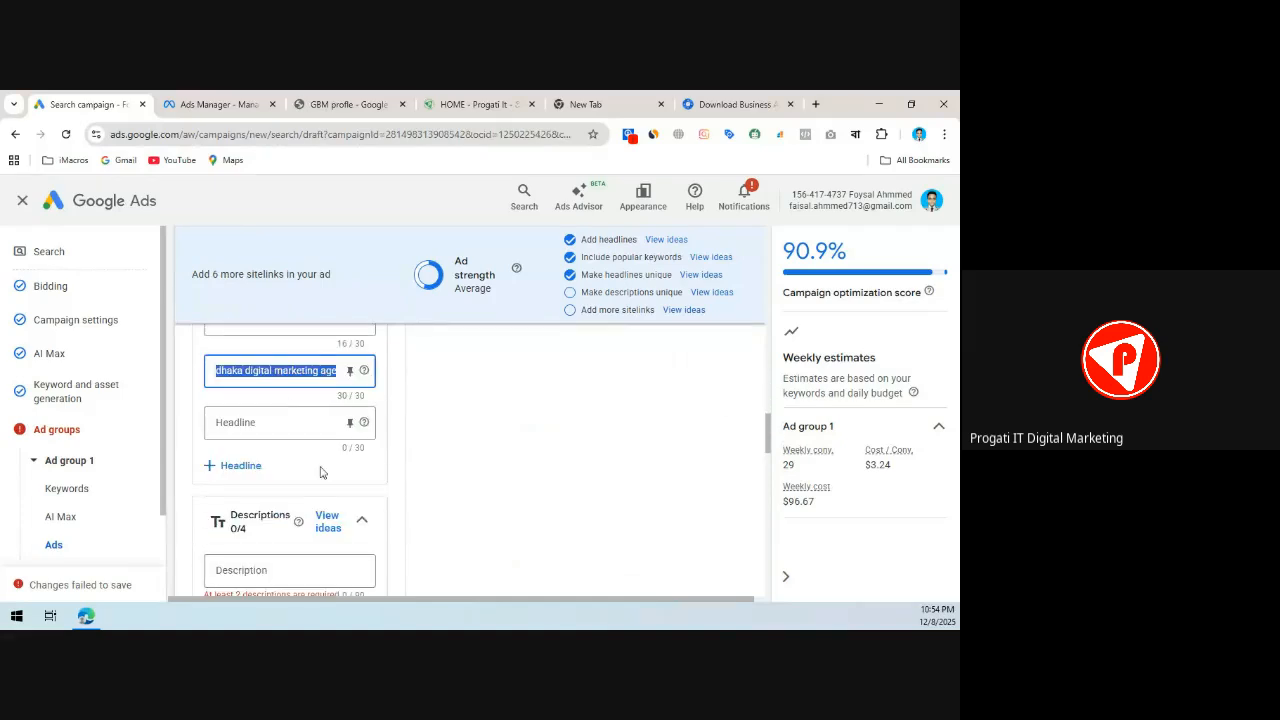
scroll(290, 430, "down", 3)
scroll(285, 408, "up", 1)
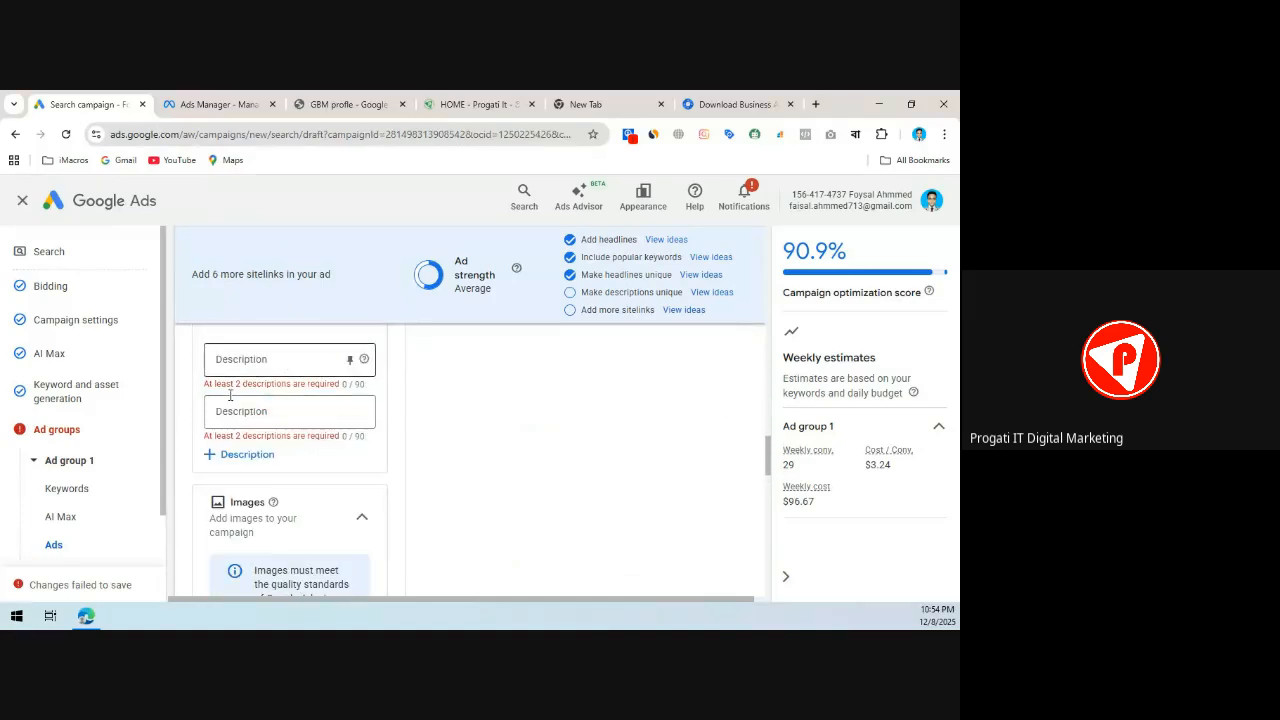
key("ctrl+v")
key("ctrl+v")
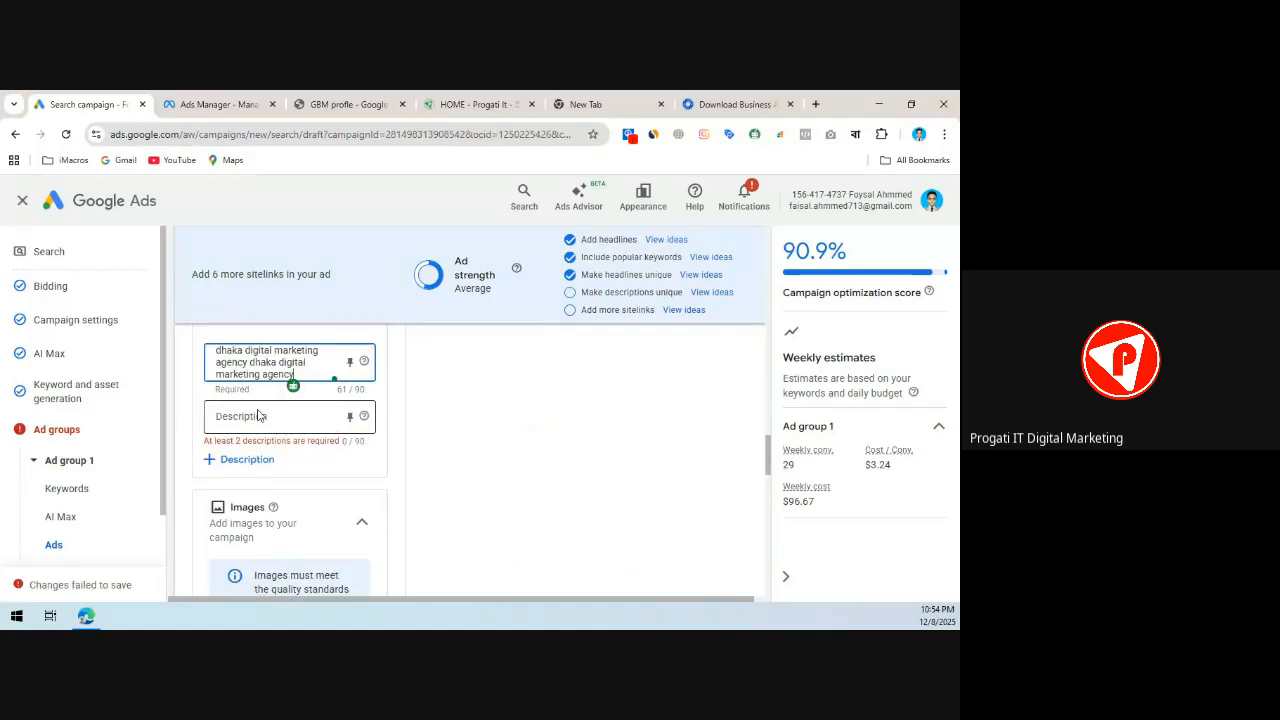
key("ctrl+v")
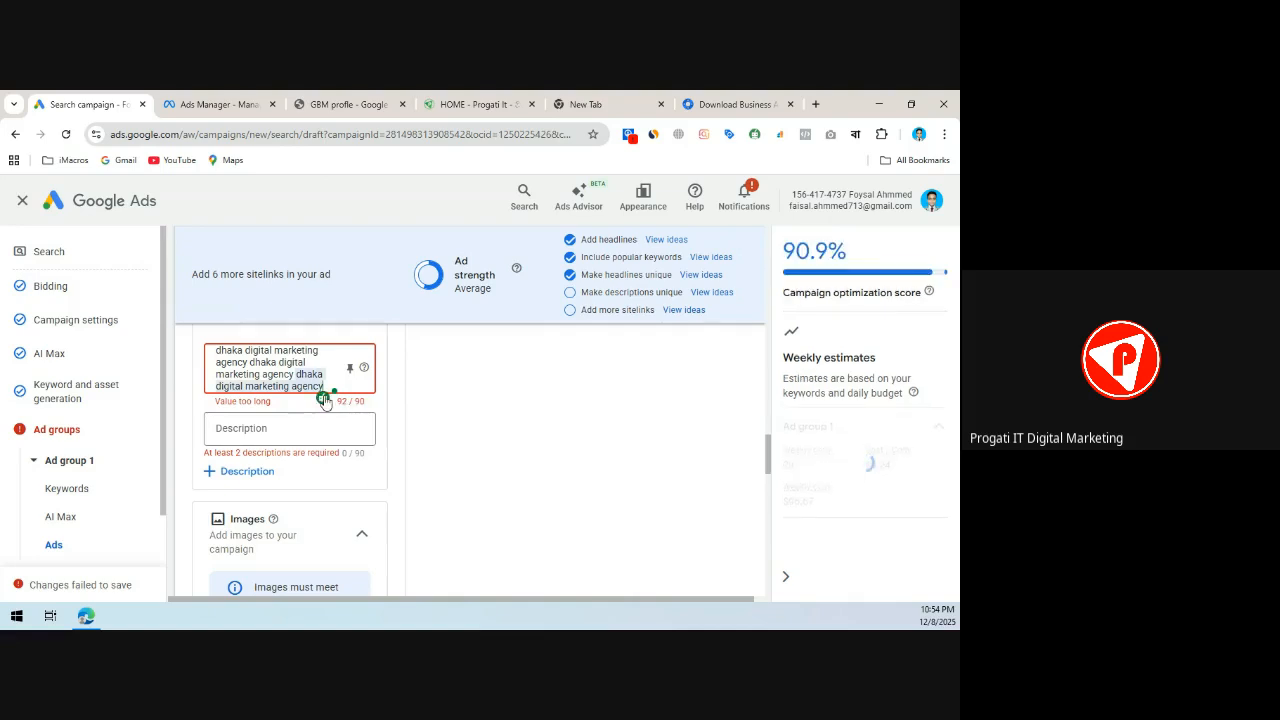
key("BackSpace")
key("BackSpace")
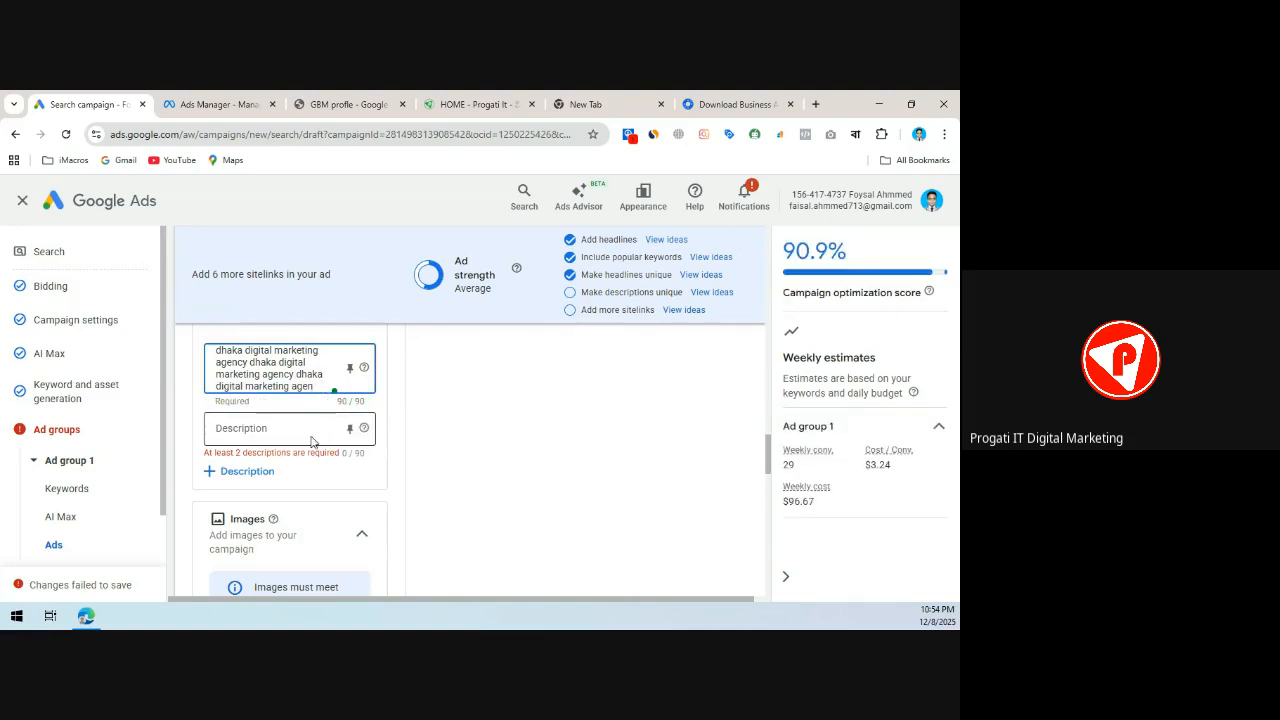
Fill the second description with repeated copies of "dhaka digital marketing agency", up to 90 characters.
left_click(300, 430)
key("ctrl+v")
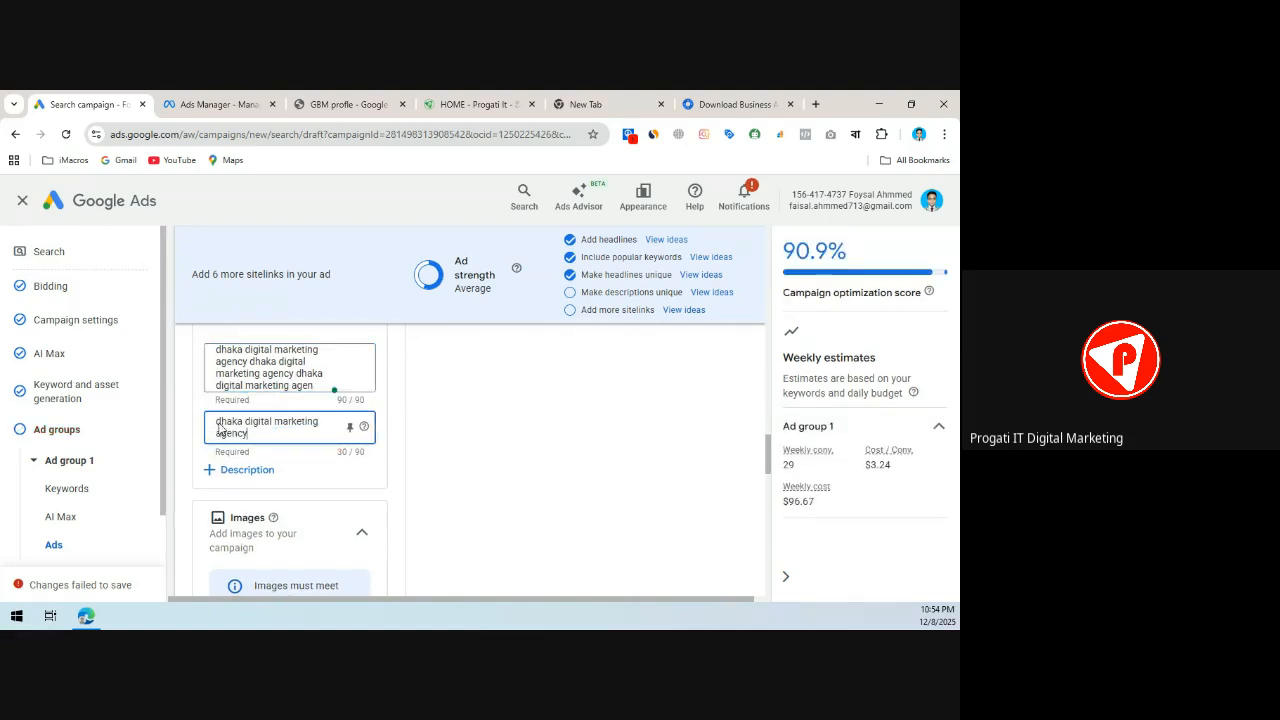
left_click(247, 421)
key("ctrl+v")
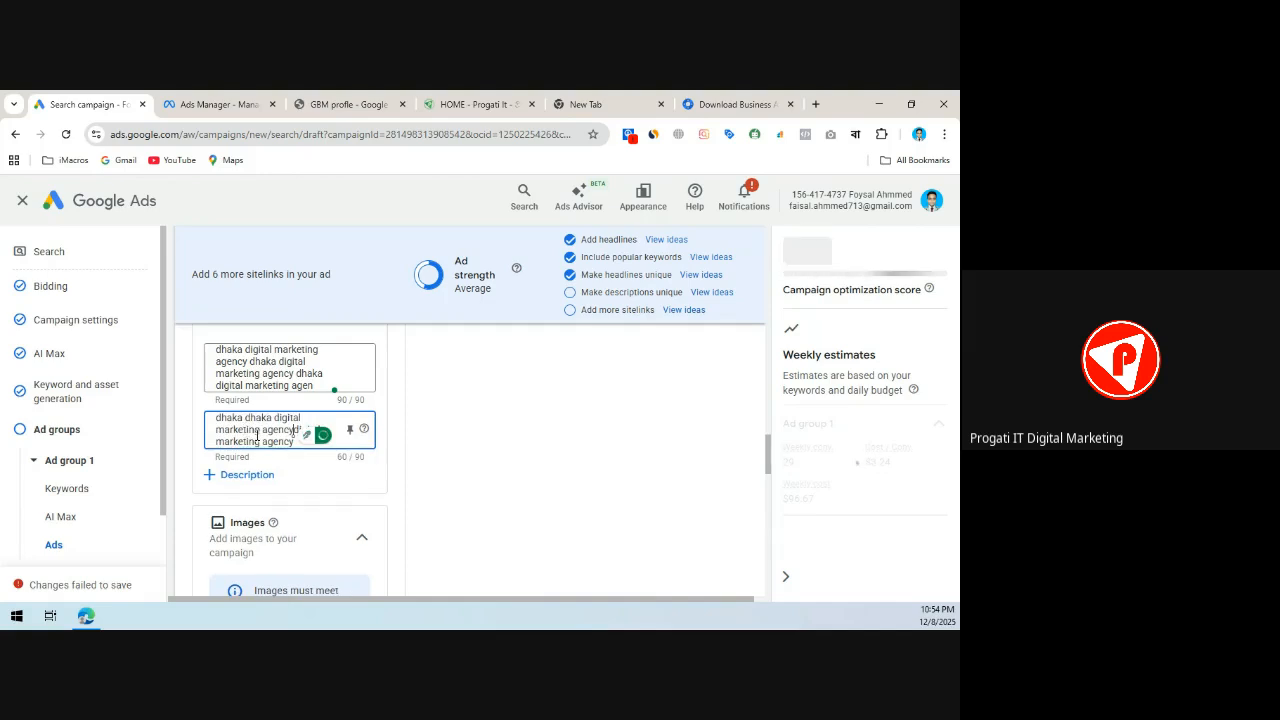
Check how the descriptions appear in the ad preview and look over the Images section of the ad.
scroll(423, 426, "up", 5)
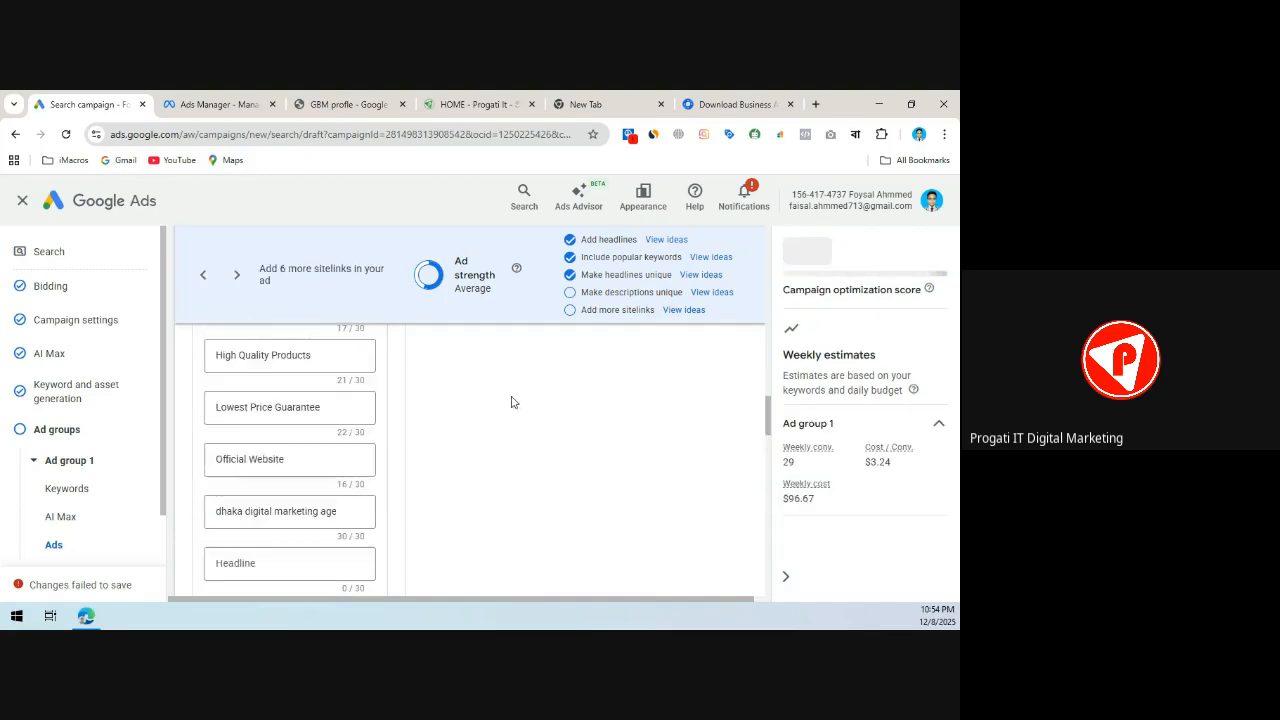
scroll(514, 401, "up", 3)
scroll(525, 420, "down", 1)
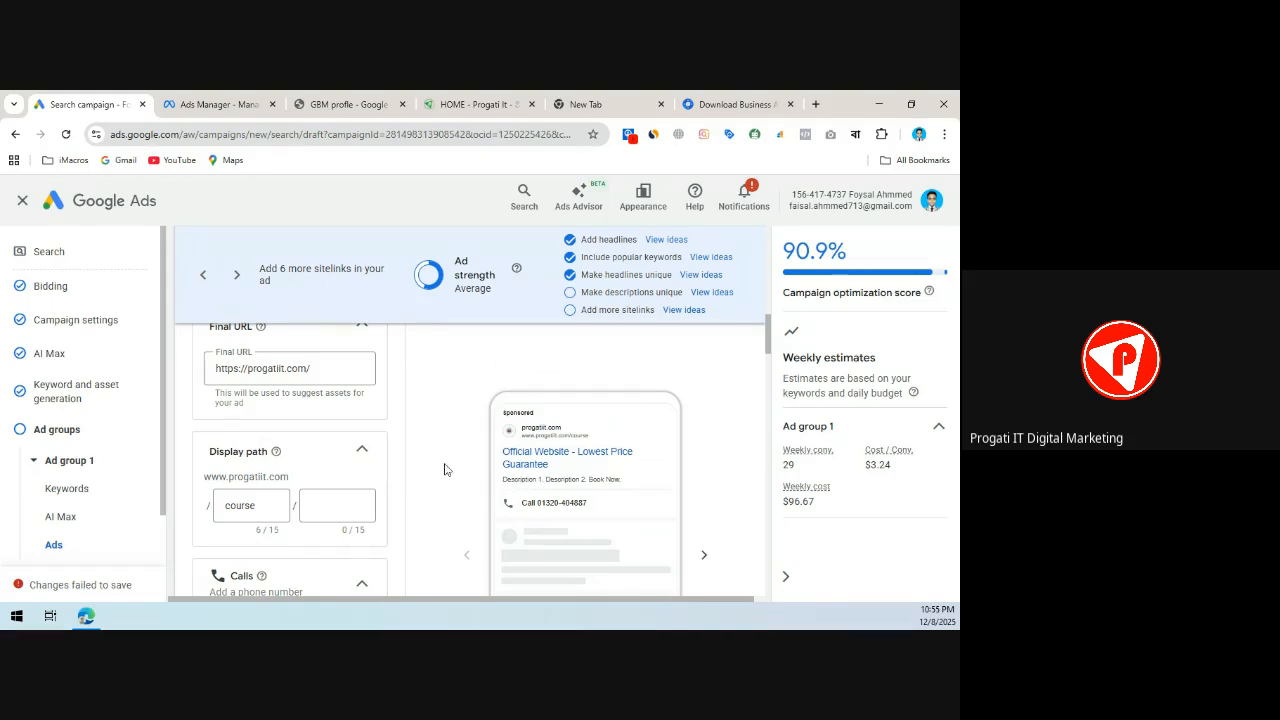
scroll(437, 443, "down", 2)
scroll(440, 444, "up", 1)
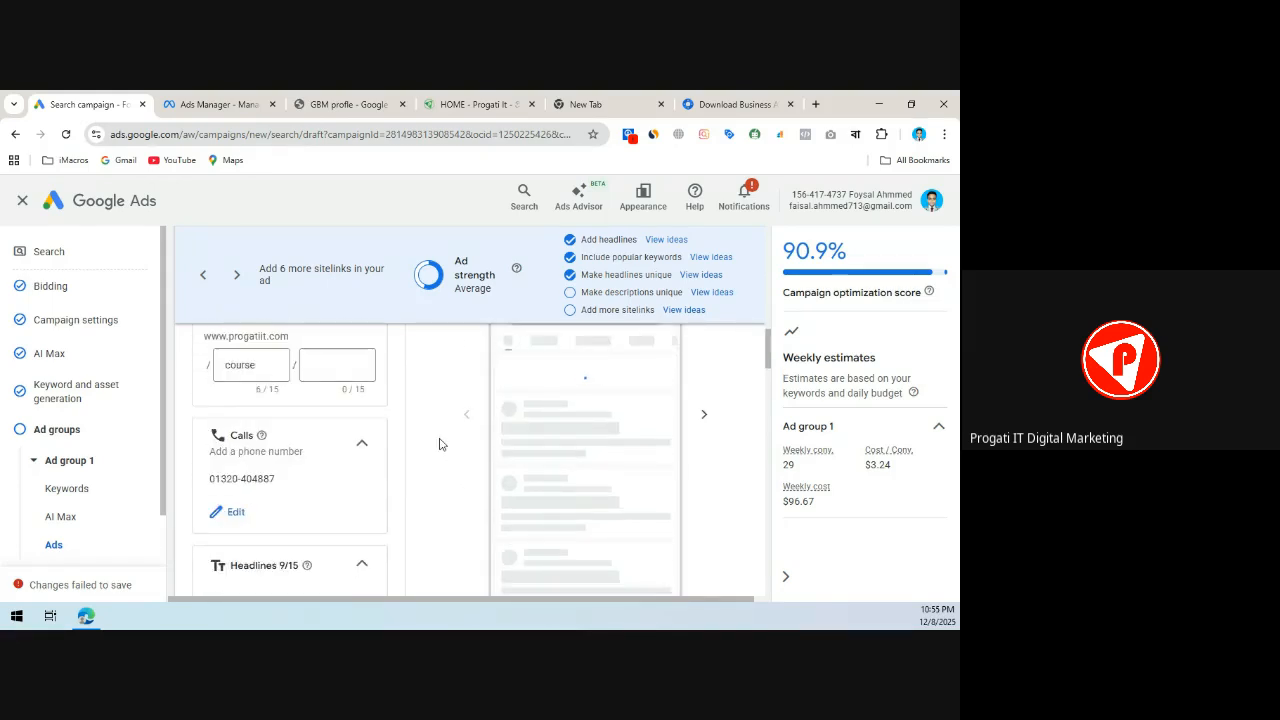
scroll(440, 444, "up", 1)
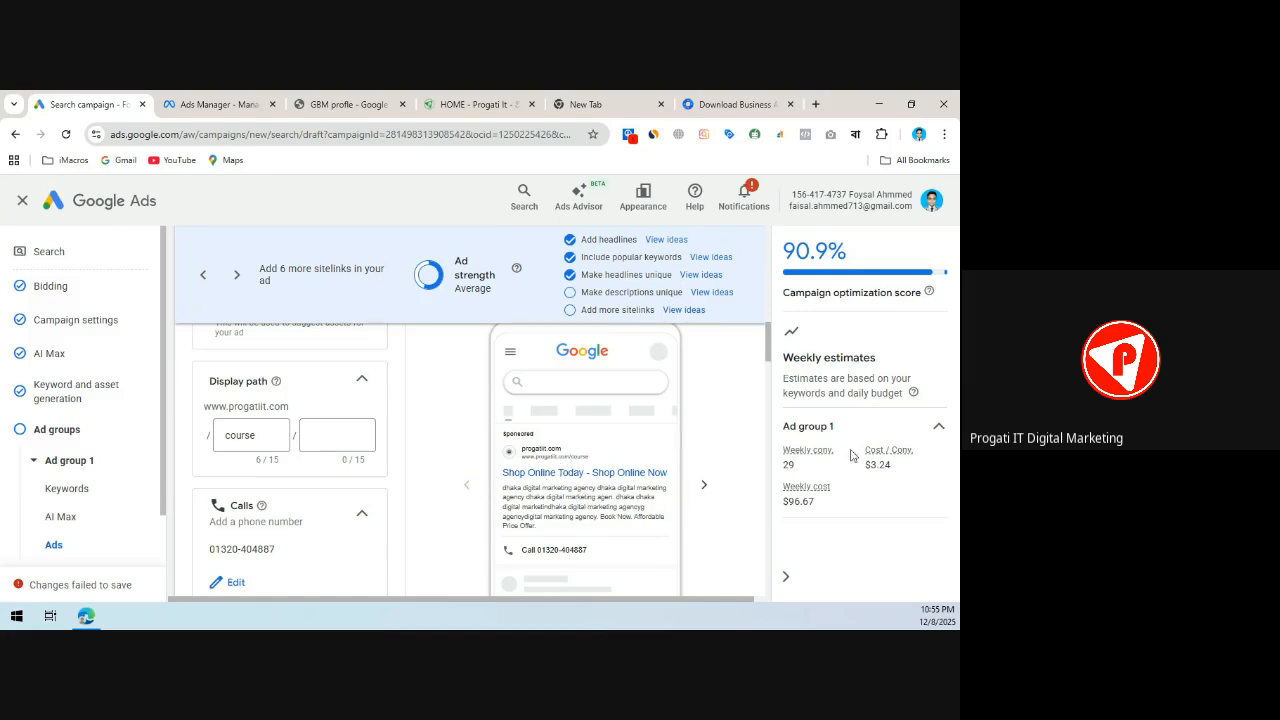
scroll(498, 475, "down", 2)
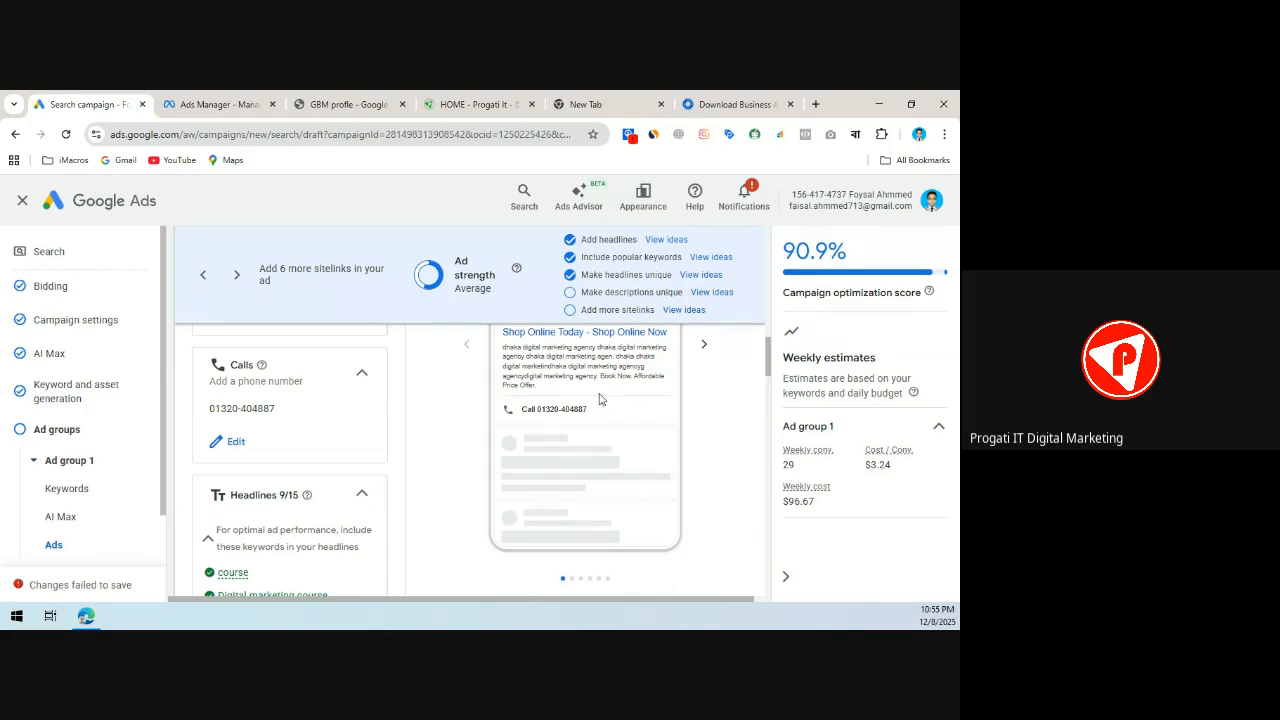
scroll(400, 406, "down", 15)
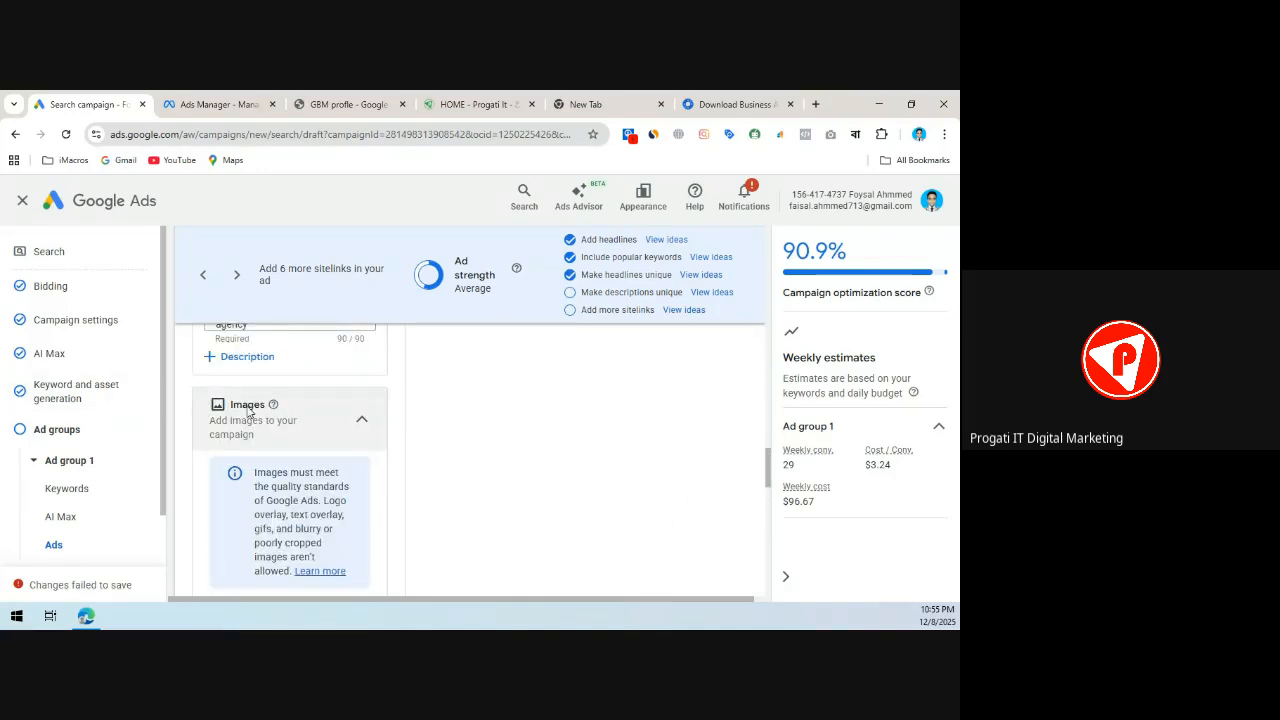
scroll(192, 446, "up", 1)
scroll(192, 446, "down", 2)
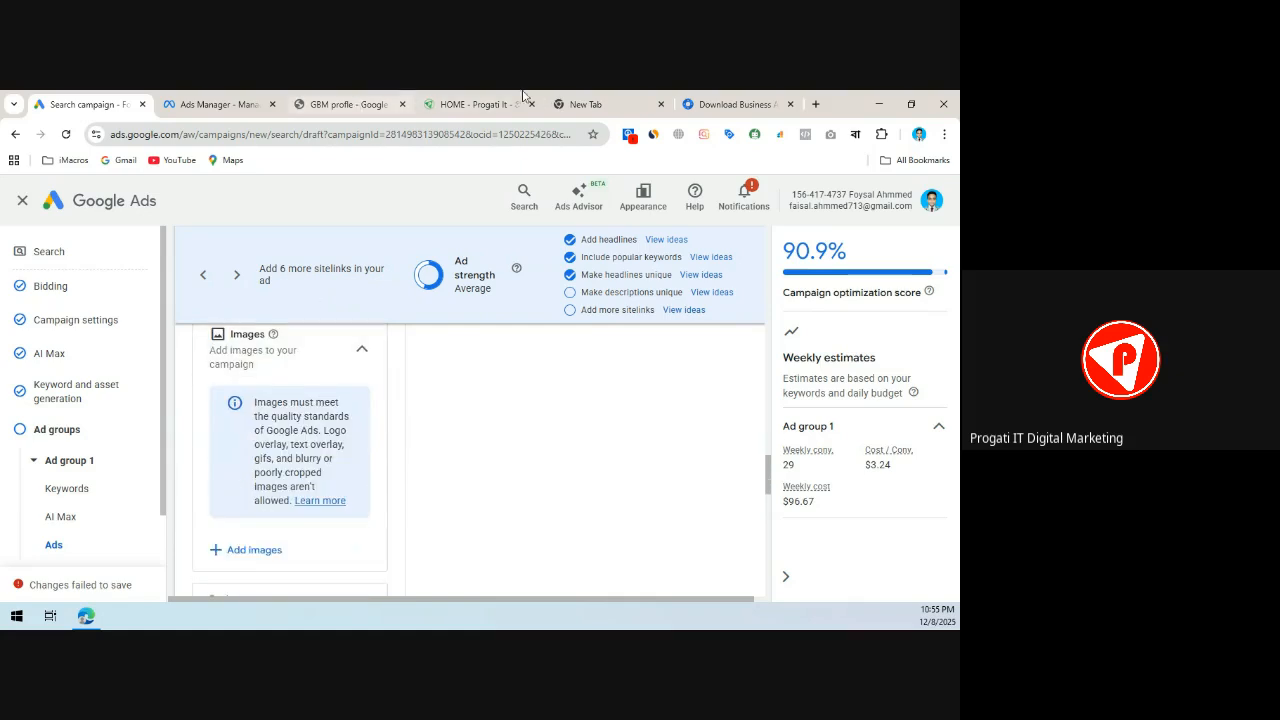
left_click_drag(838, 100, 765, 93)
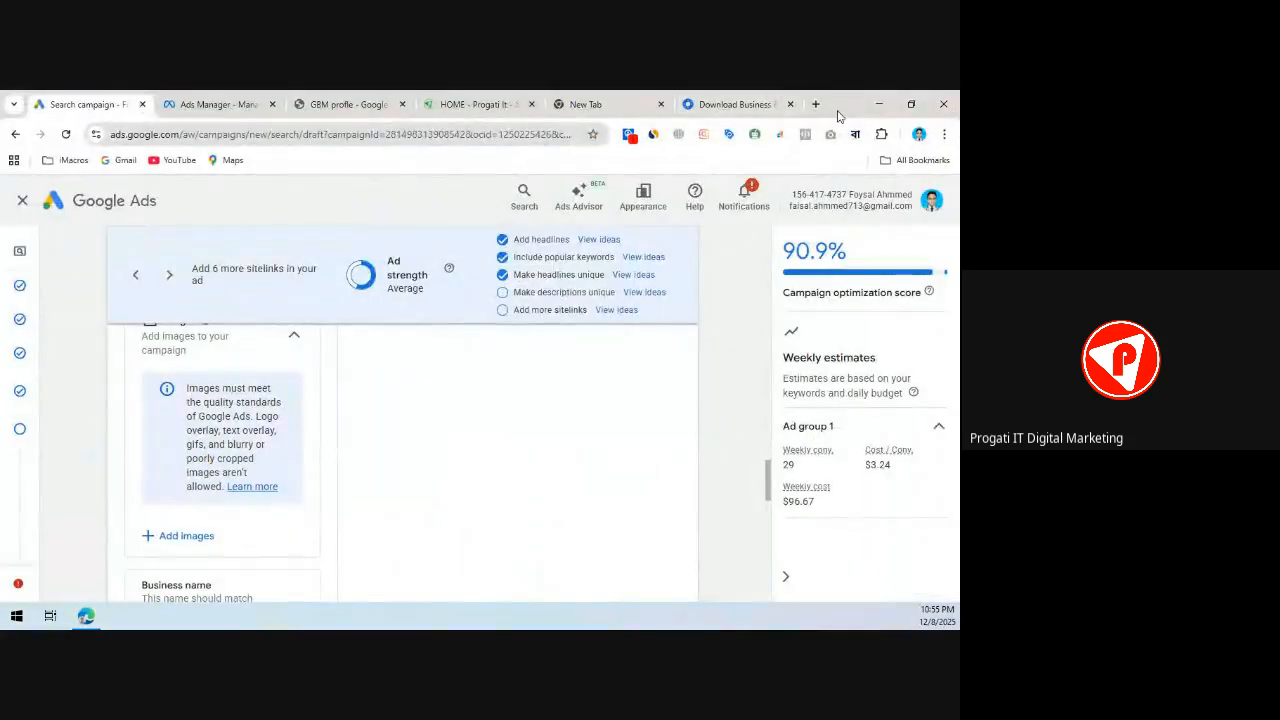
left_click_drag(838, 112, 2, 150)
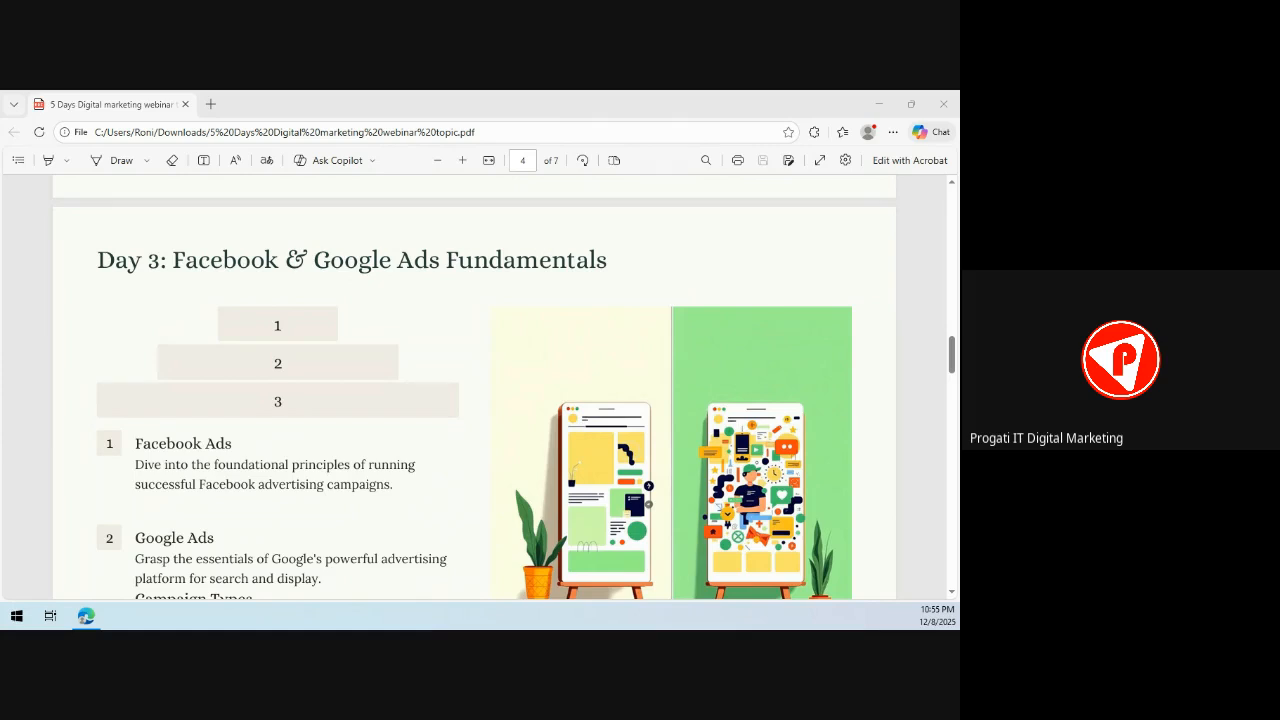
left_click_drag(958, 142, 837, 142)
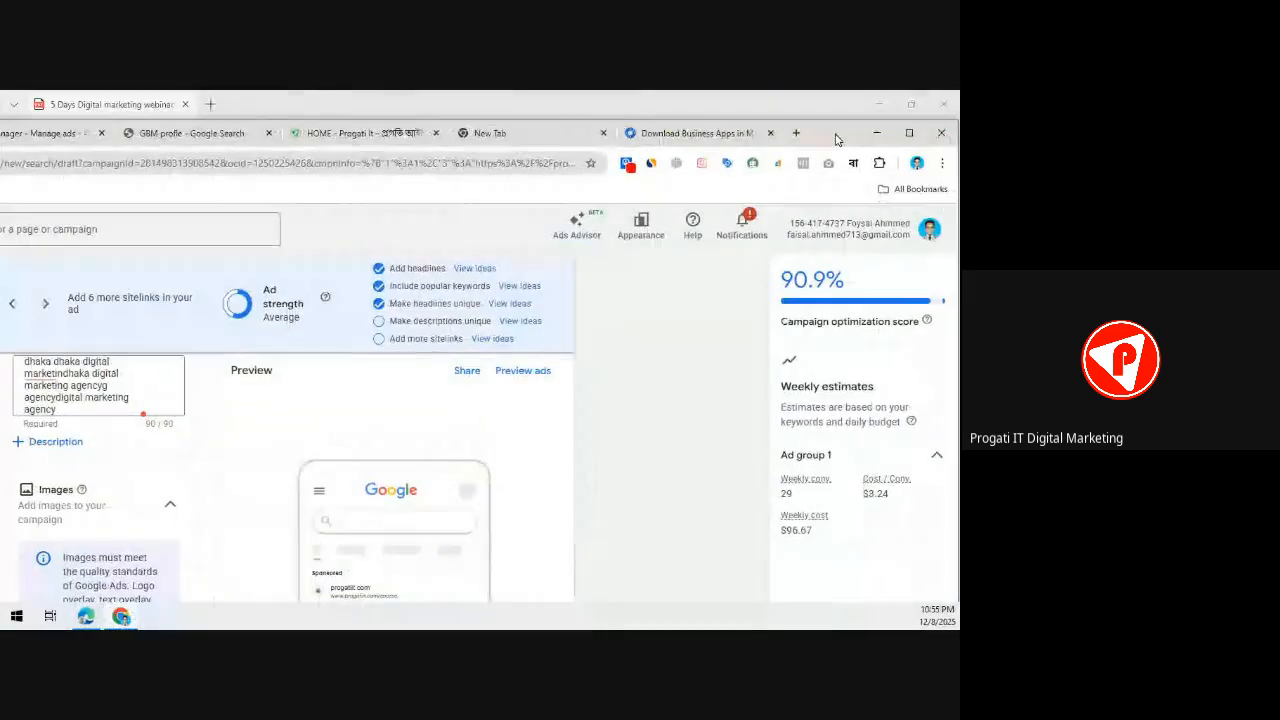
left_click(911, 134)
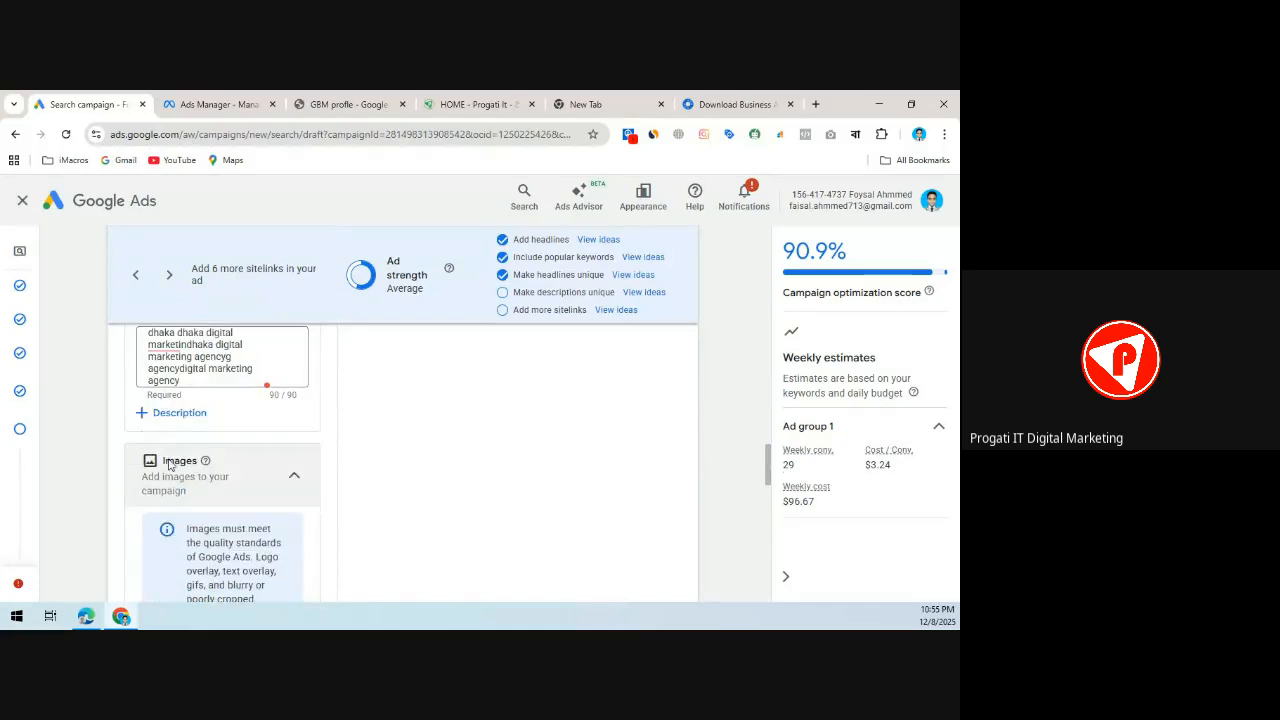
Add the maroon sedan and black SUV images from the asset library to the campaign and save the selection.
scroll(268, 472, "down", 1)
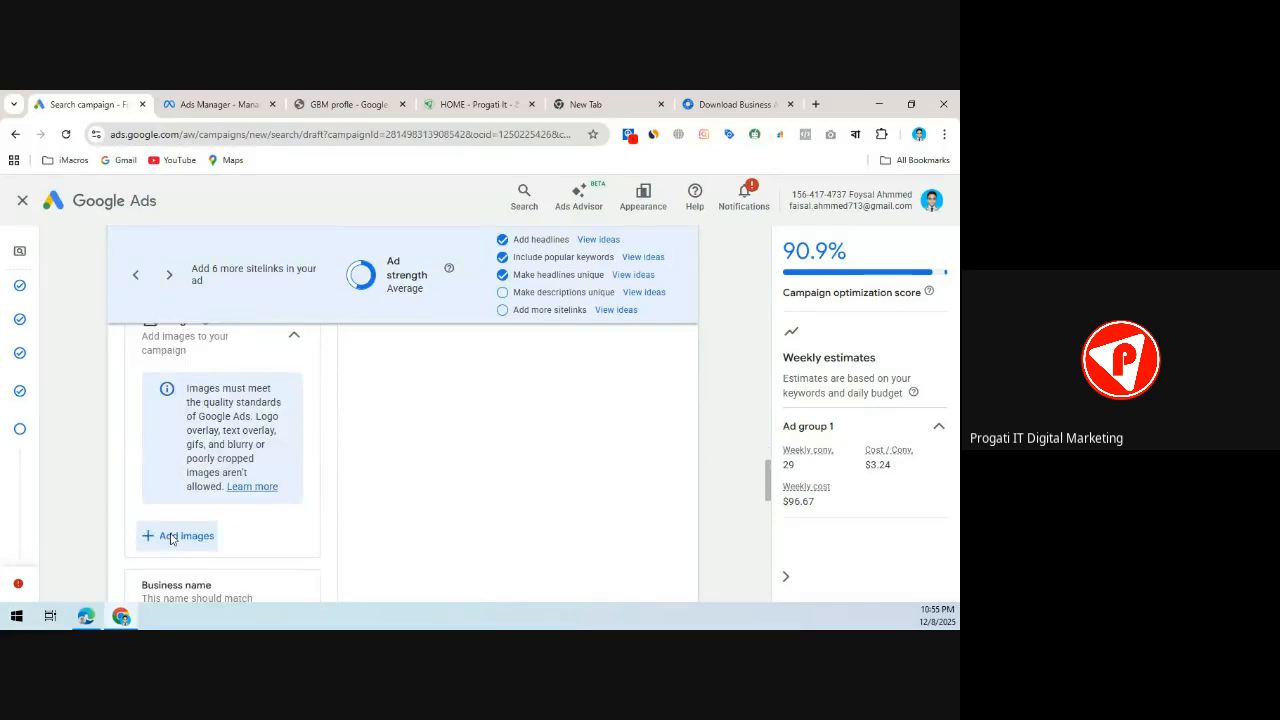
left_click(171, 538)
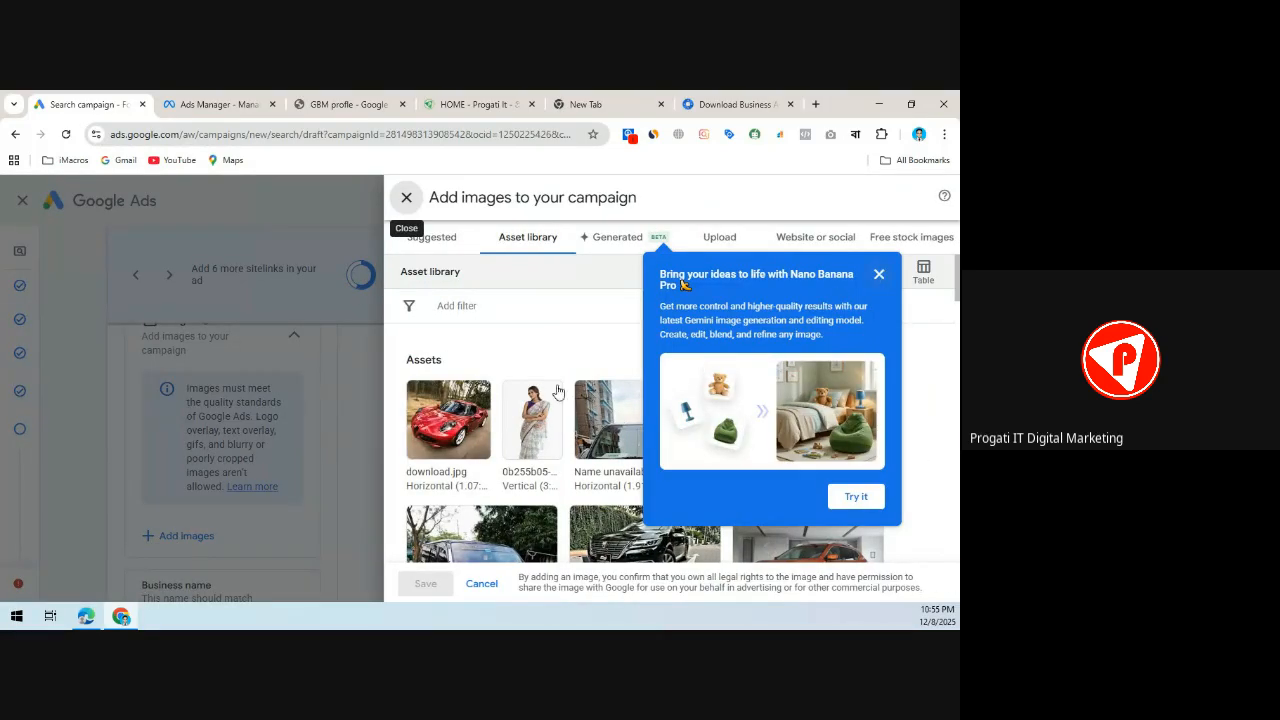
scroll(630, 430, "down", 3)
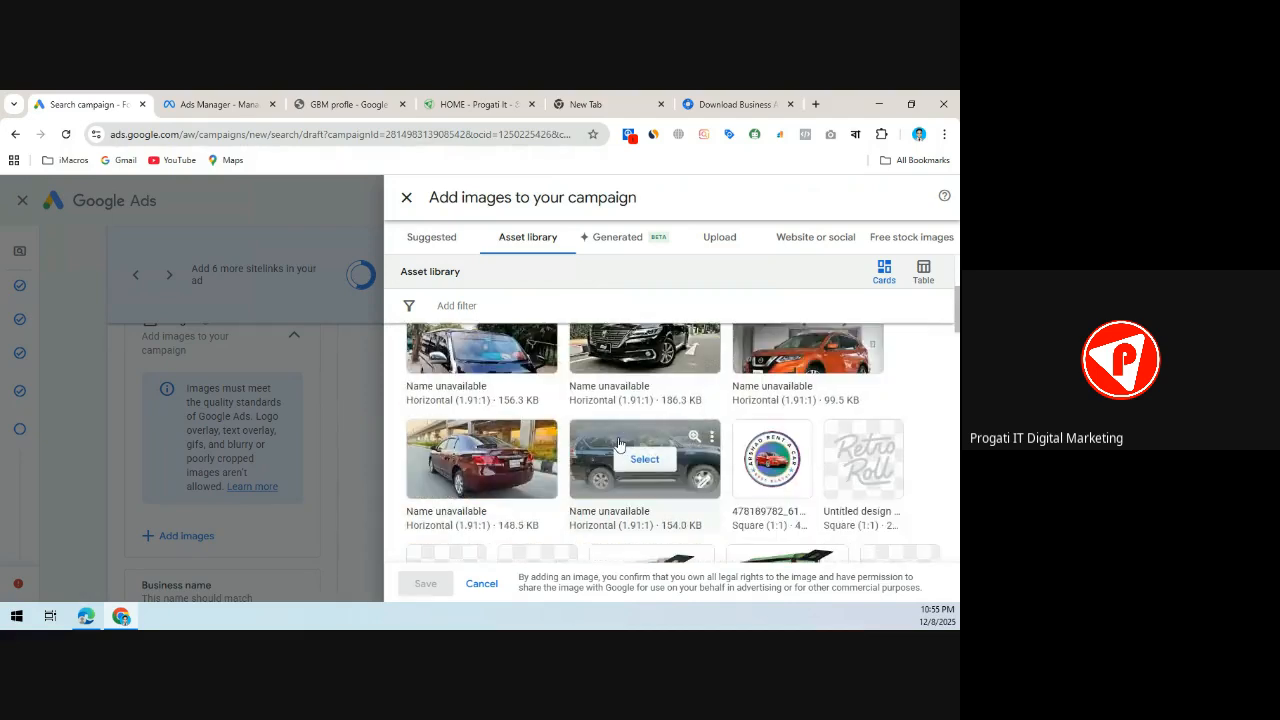
left_click(632, 461)
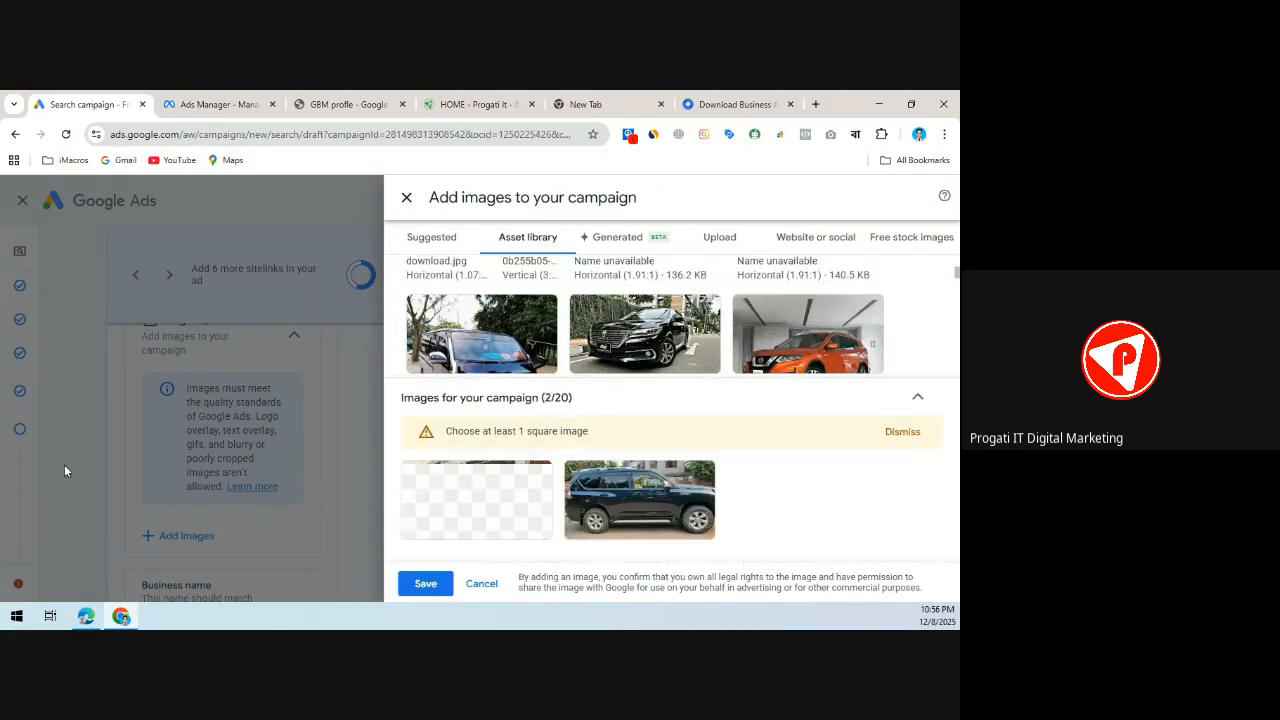
left_click(425, 584)
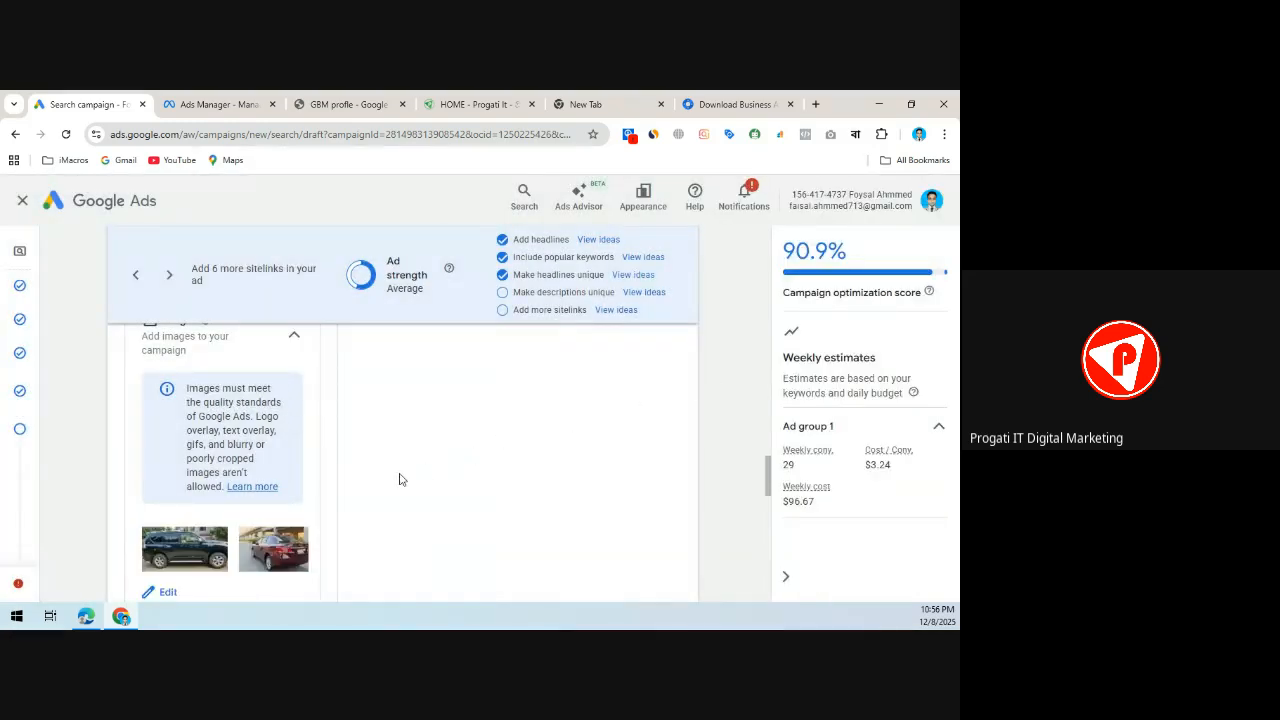
Examine the image in the ad preview, the ad strength rating, and the headlines and descriptions entered for the ad.
scroll(397, 477, "up", 5)
scroll(390, 476, "up", 10)
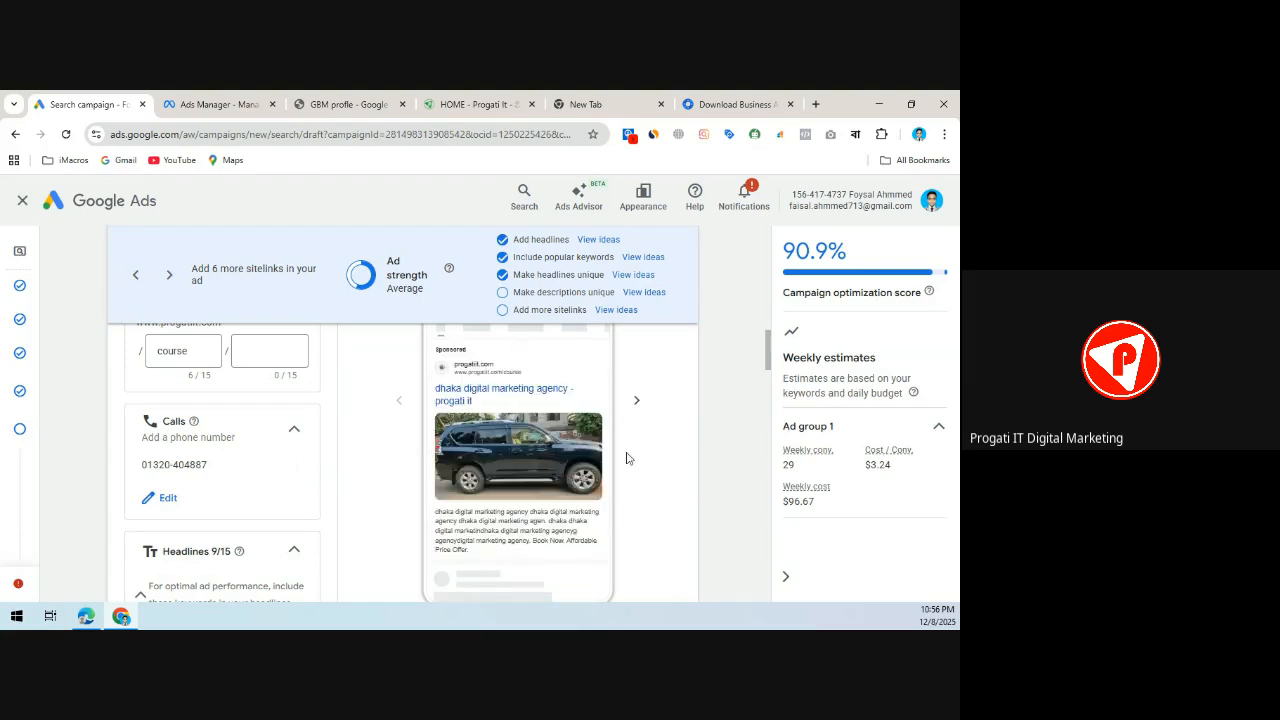
scroll(519, 454, "up", 2)
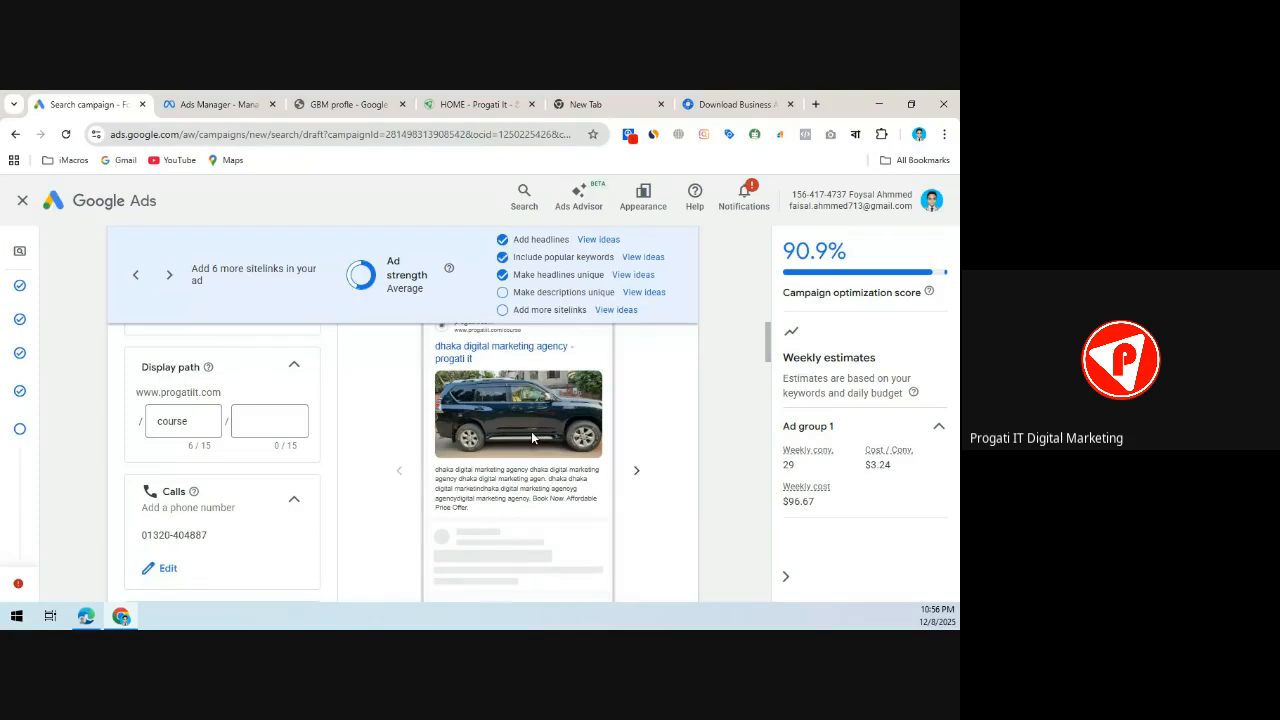
scroll(537, 432, "down", 2)
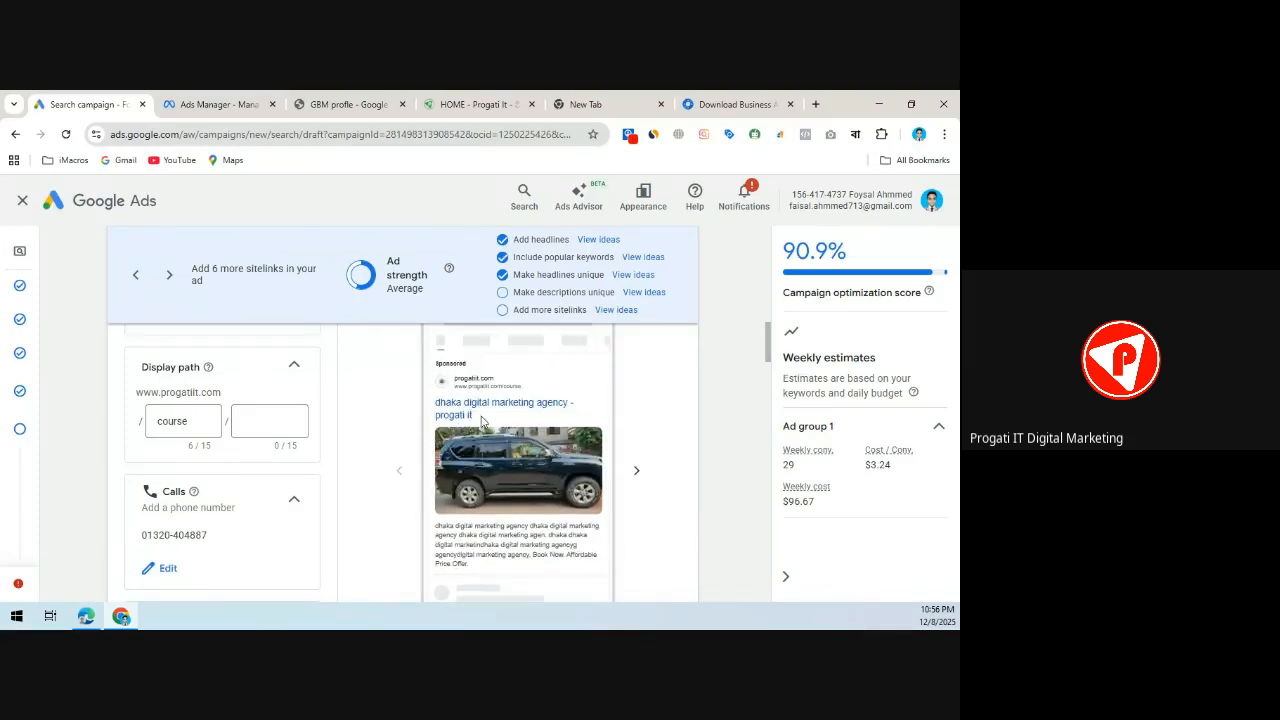
scroll(200, 475, "down", 3)
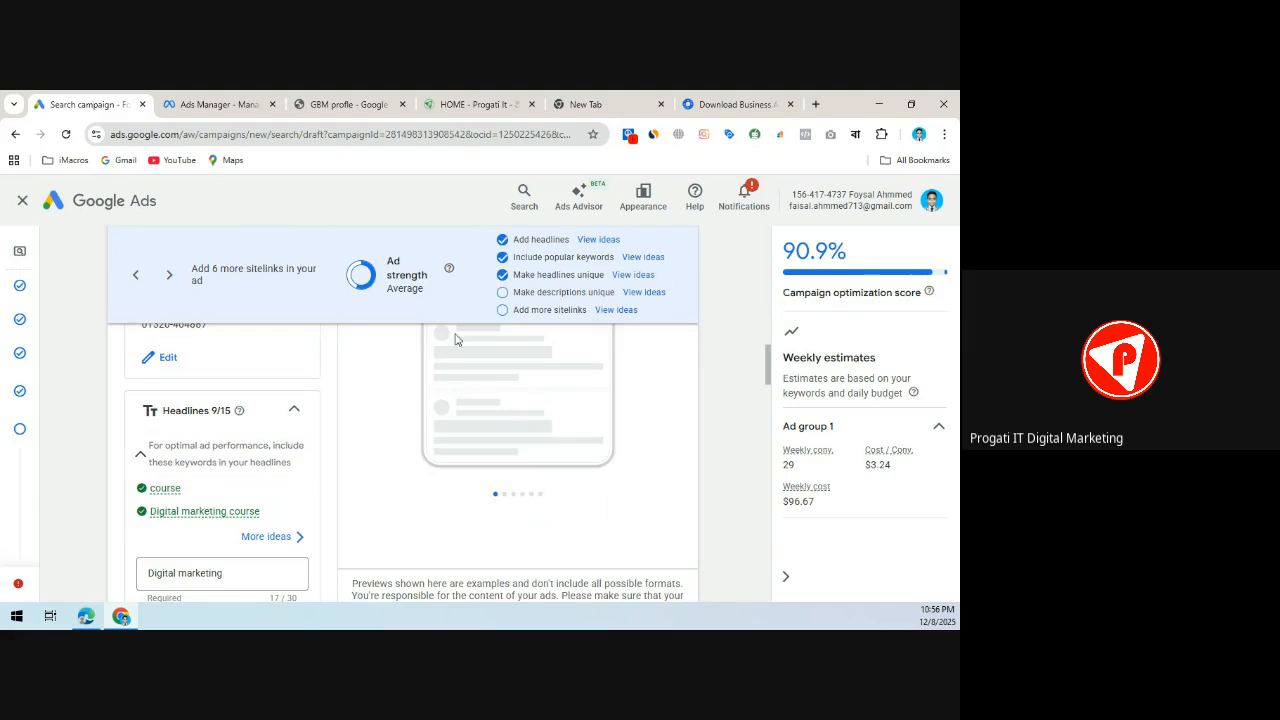
double_click(424, 289)
scroll(297, 470, "down", 10)
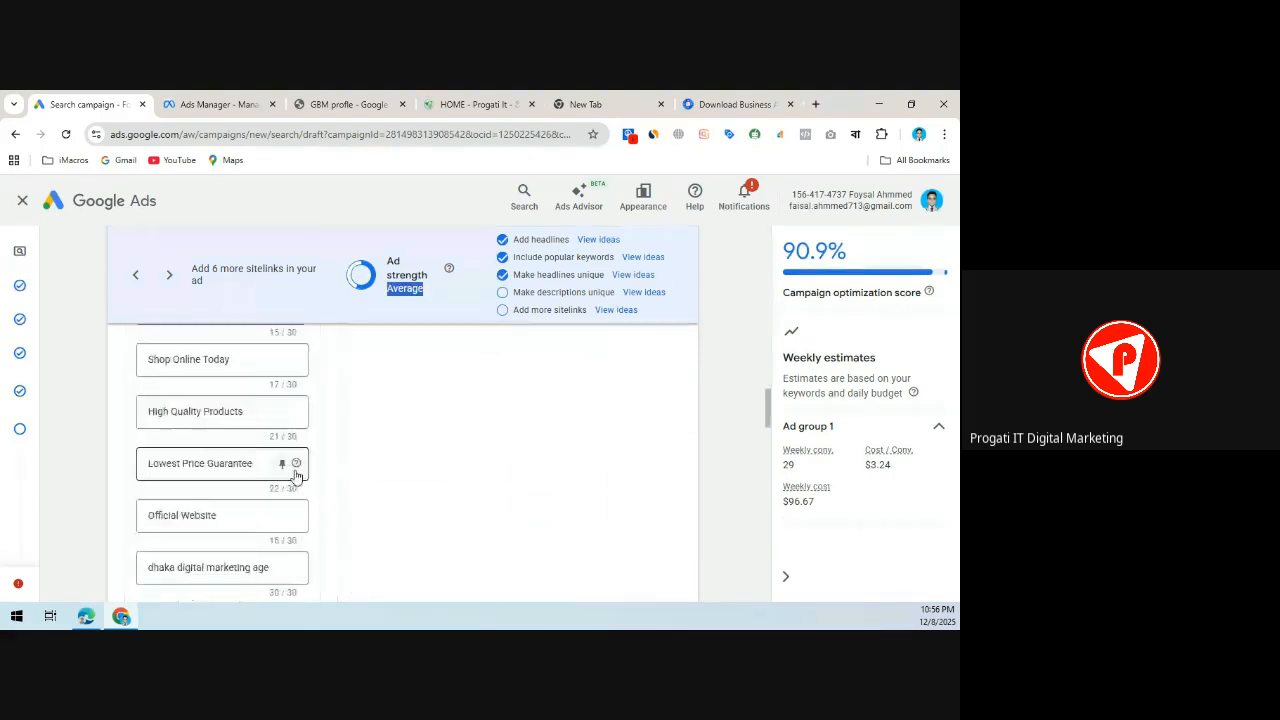
scroll(295, 476, "down", 1)
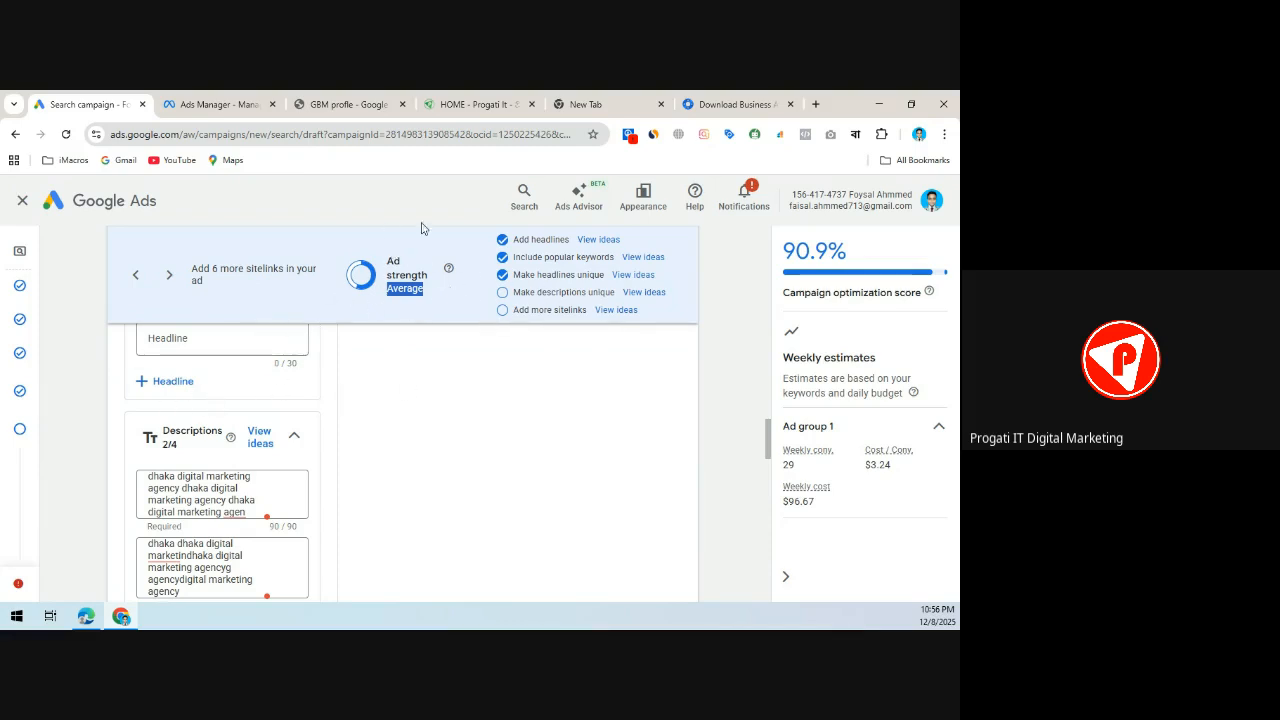
Add a third description to the ad reading "dhaka mirpur digital marketing institute".
scroll(201, 454, "down", 3)
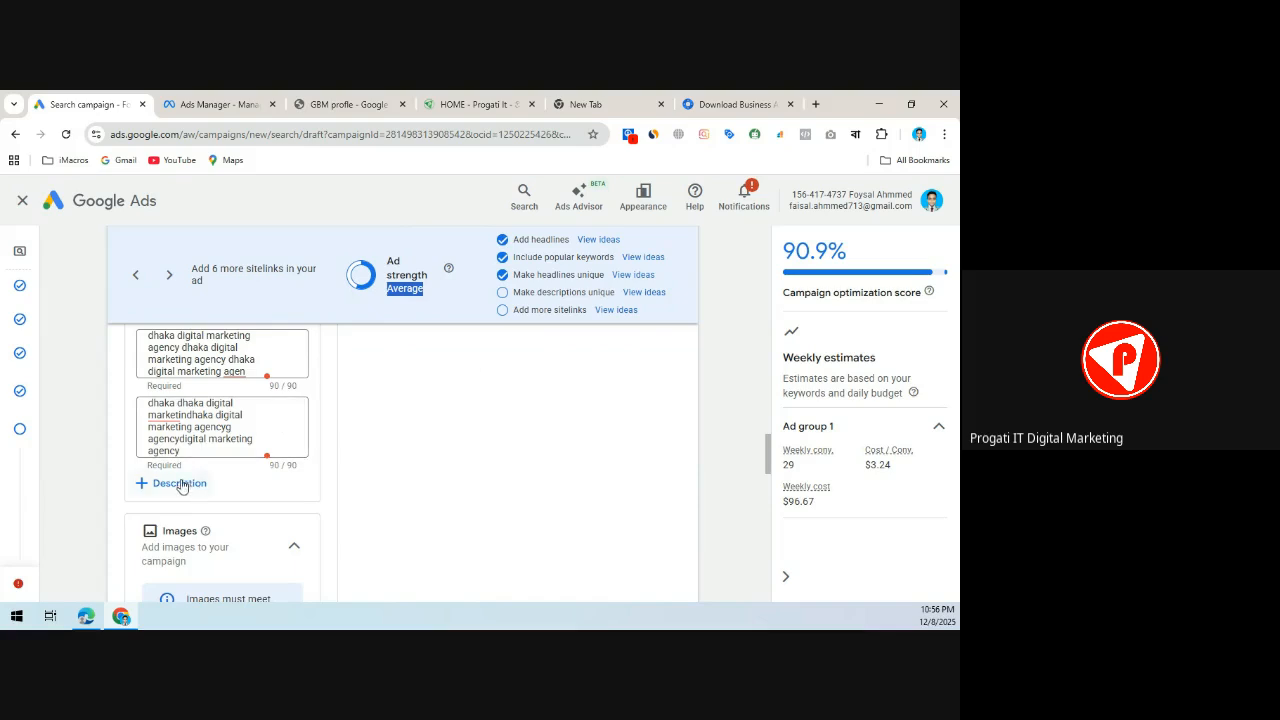
left_click_drag(547, 291, 601, 292)
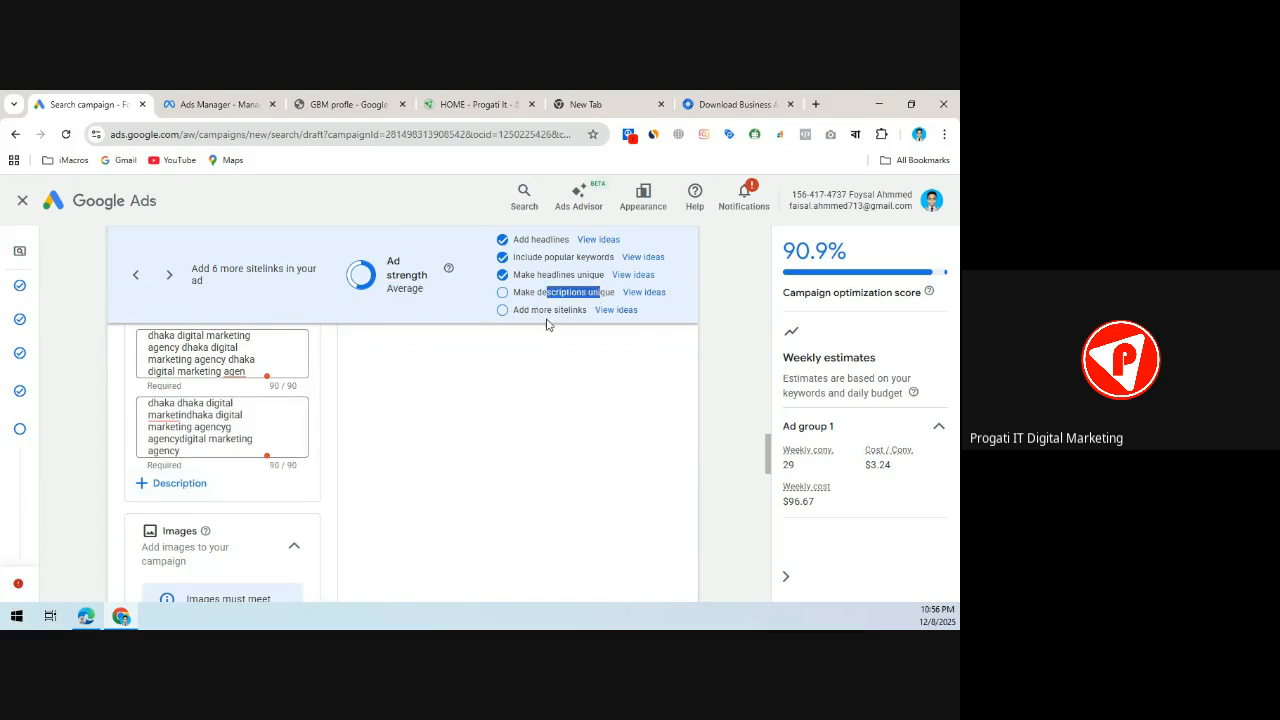
left_click(234, 487)
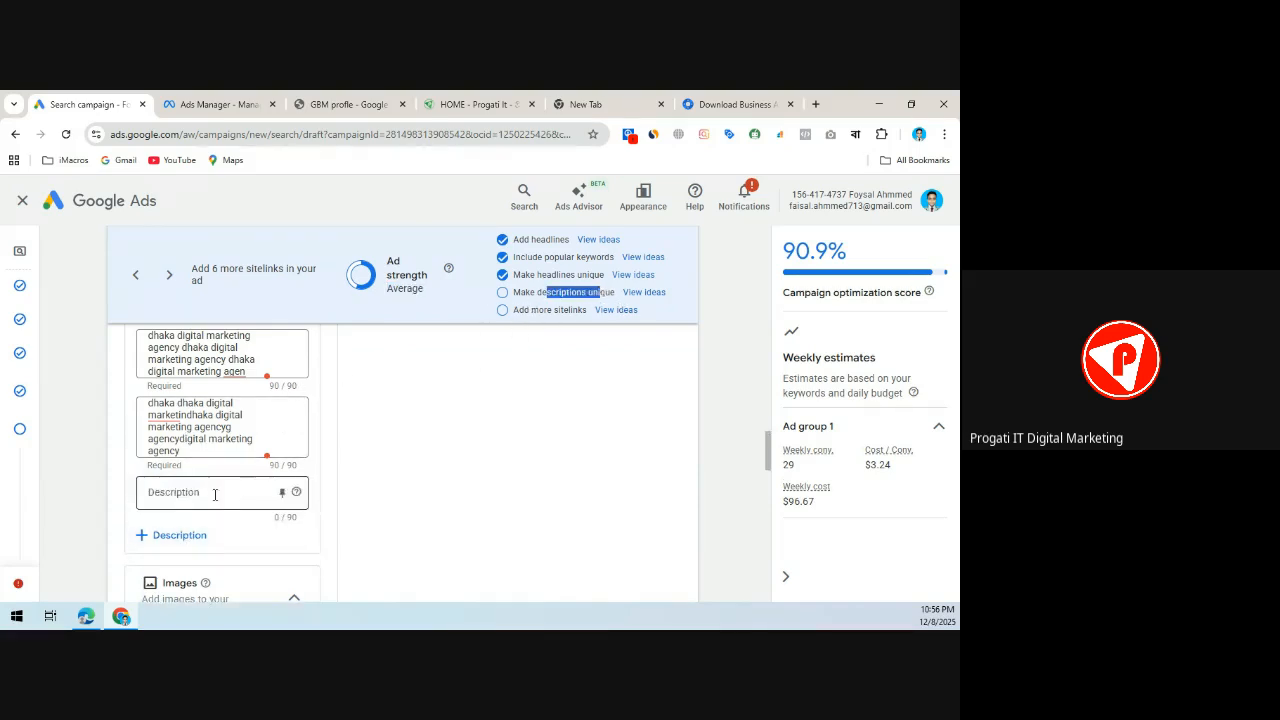
left_click(205, 497)
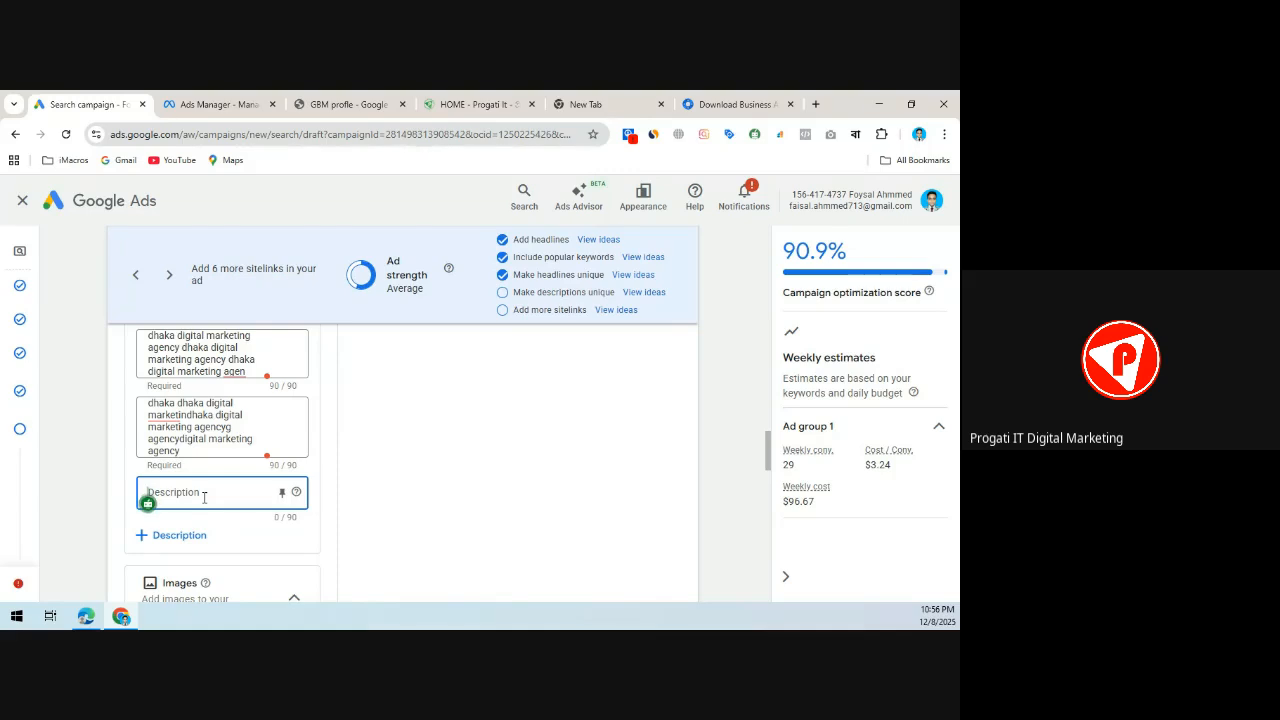
type("da")
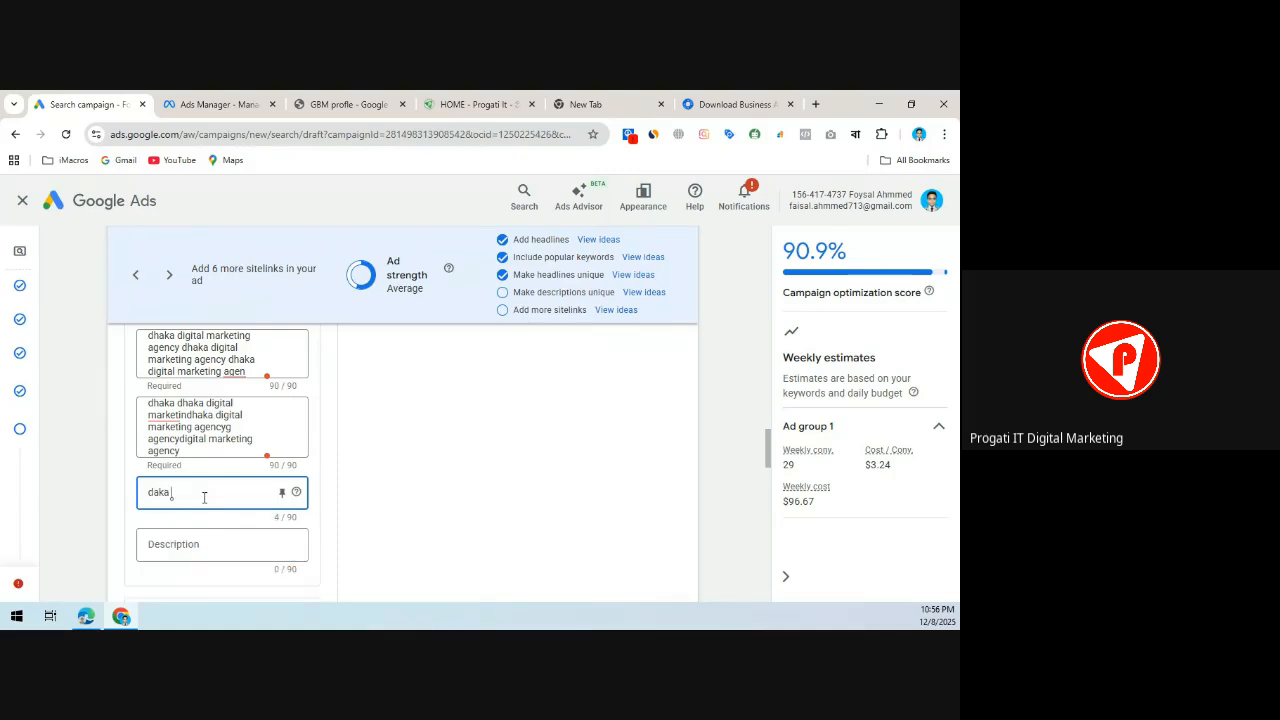
key("BackSpace")
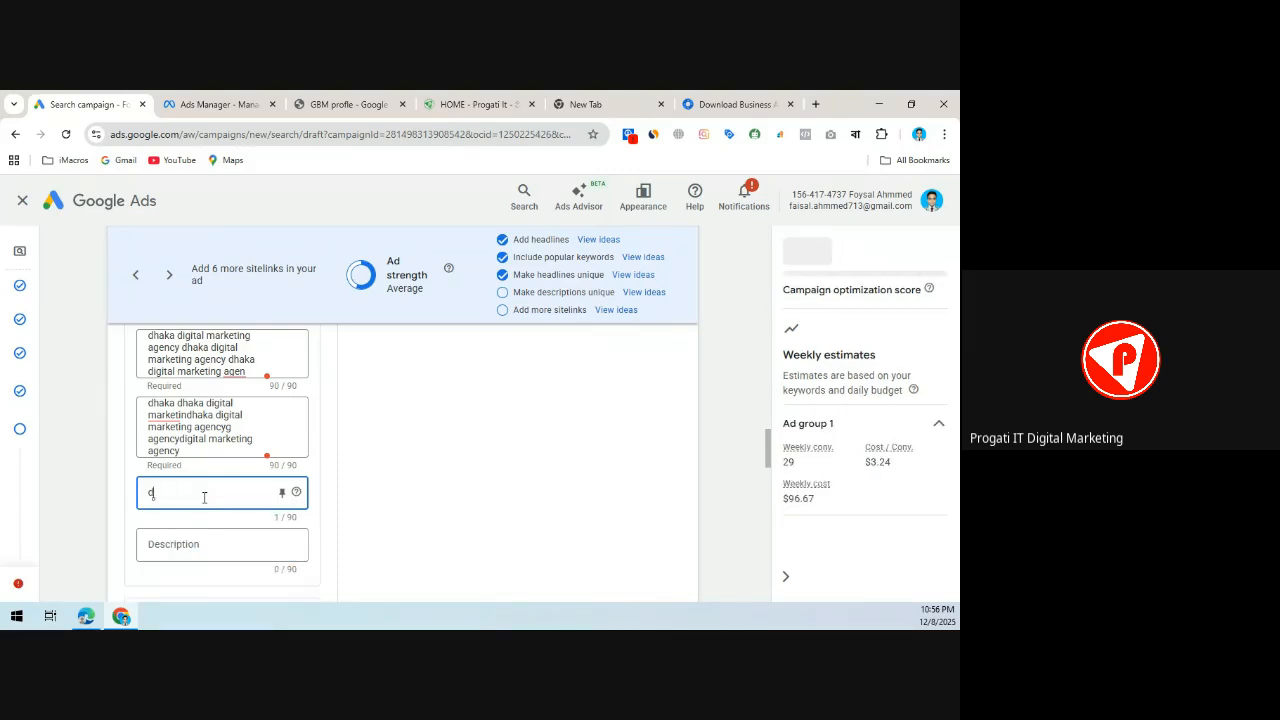
type("haka m")
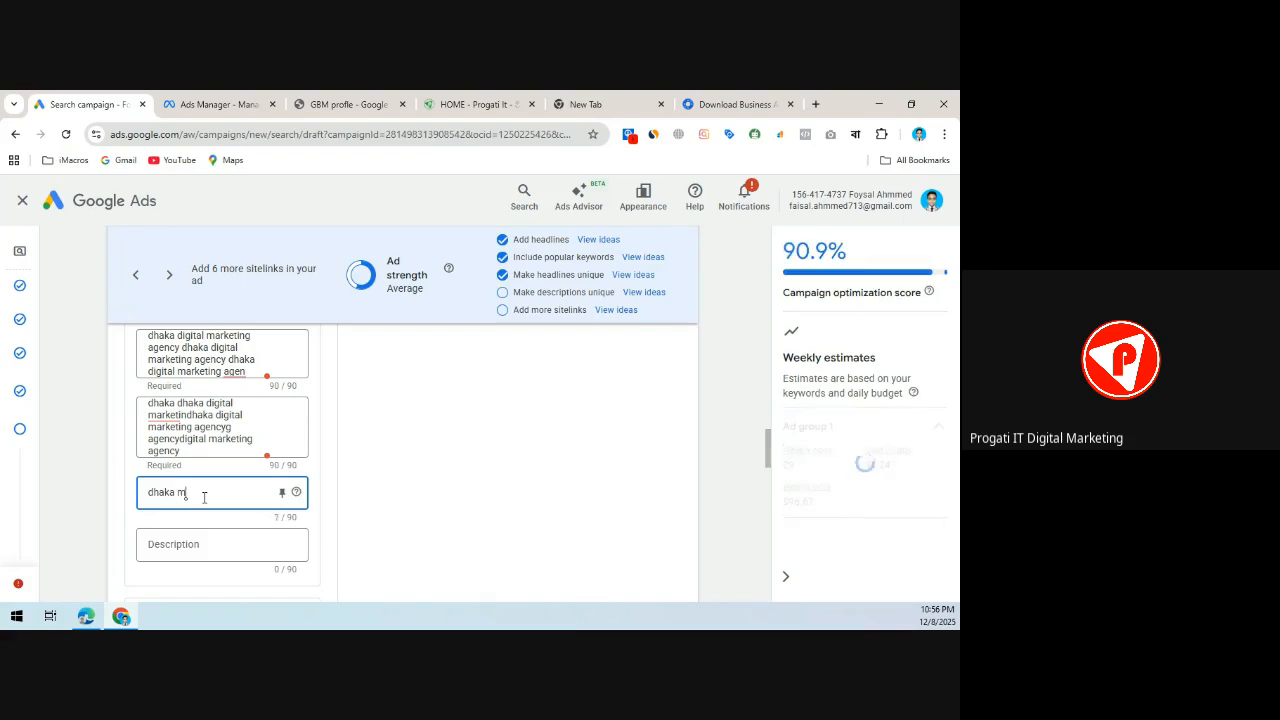
type("irpur")
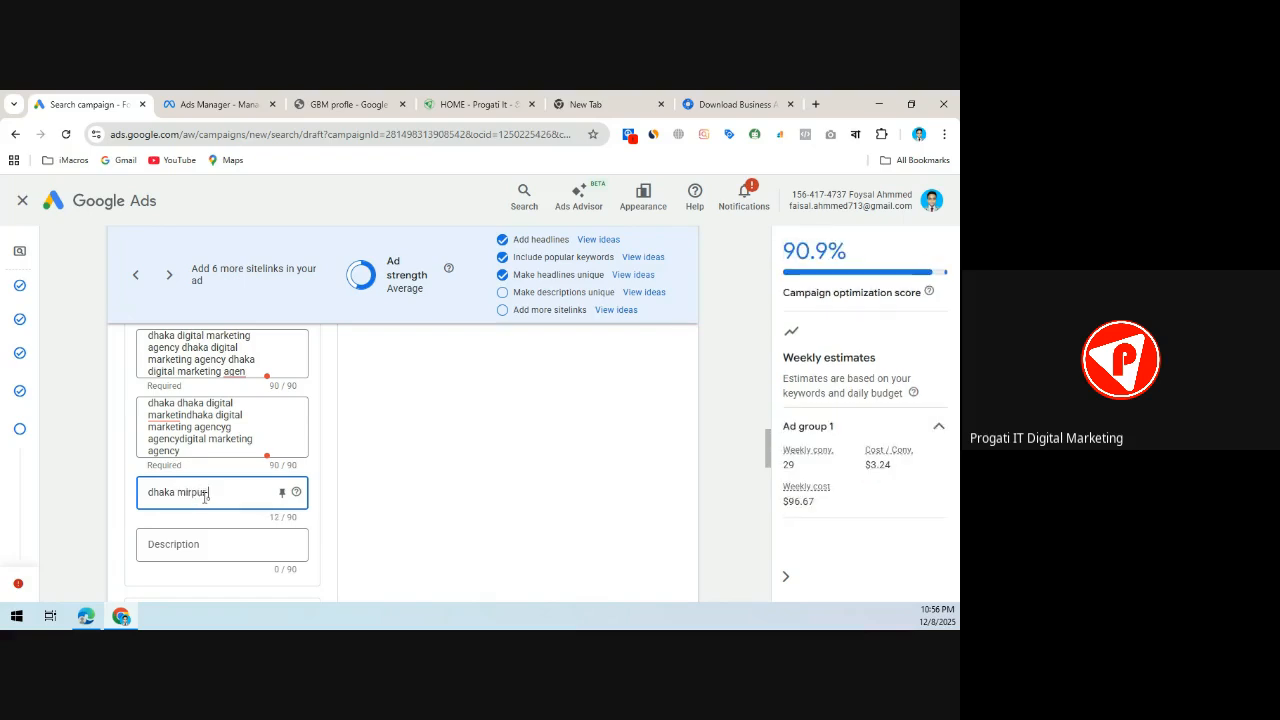
type(" digital marketing ")
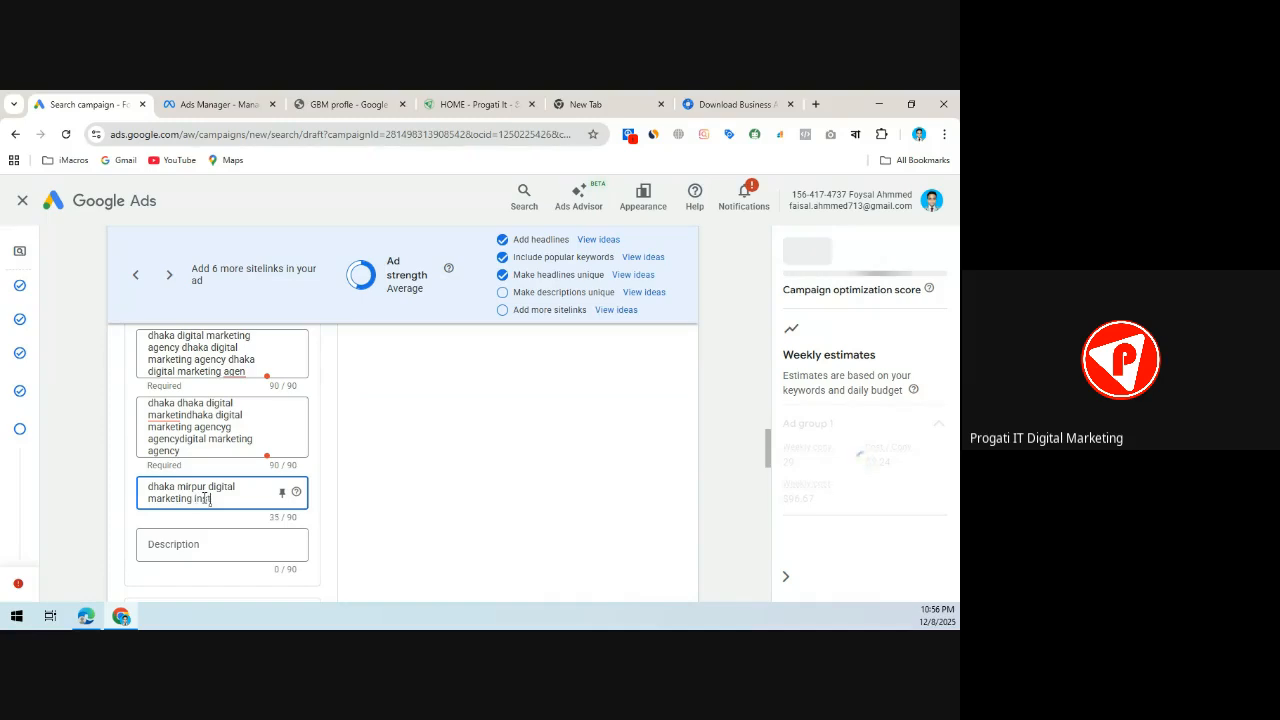
type("instit")
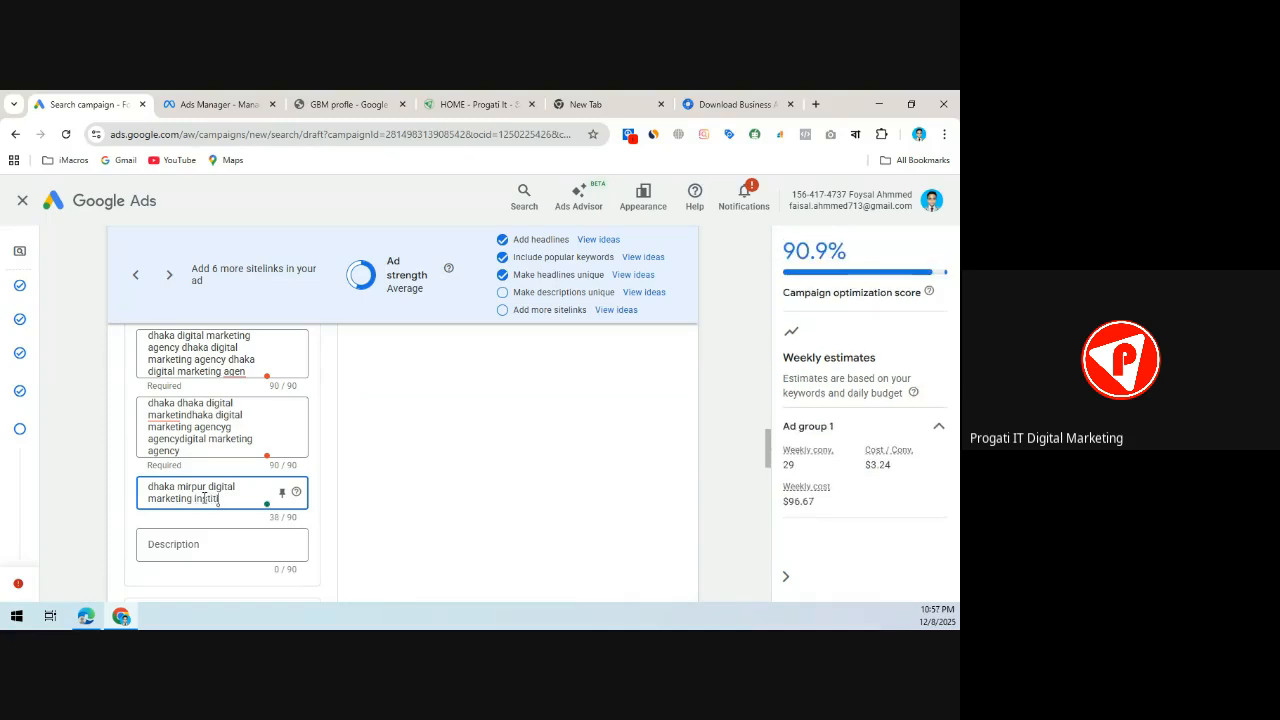
key("BackSpace")
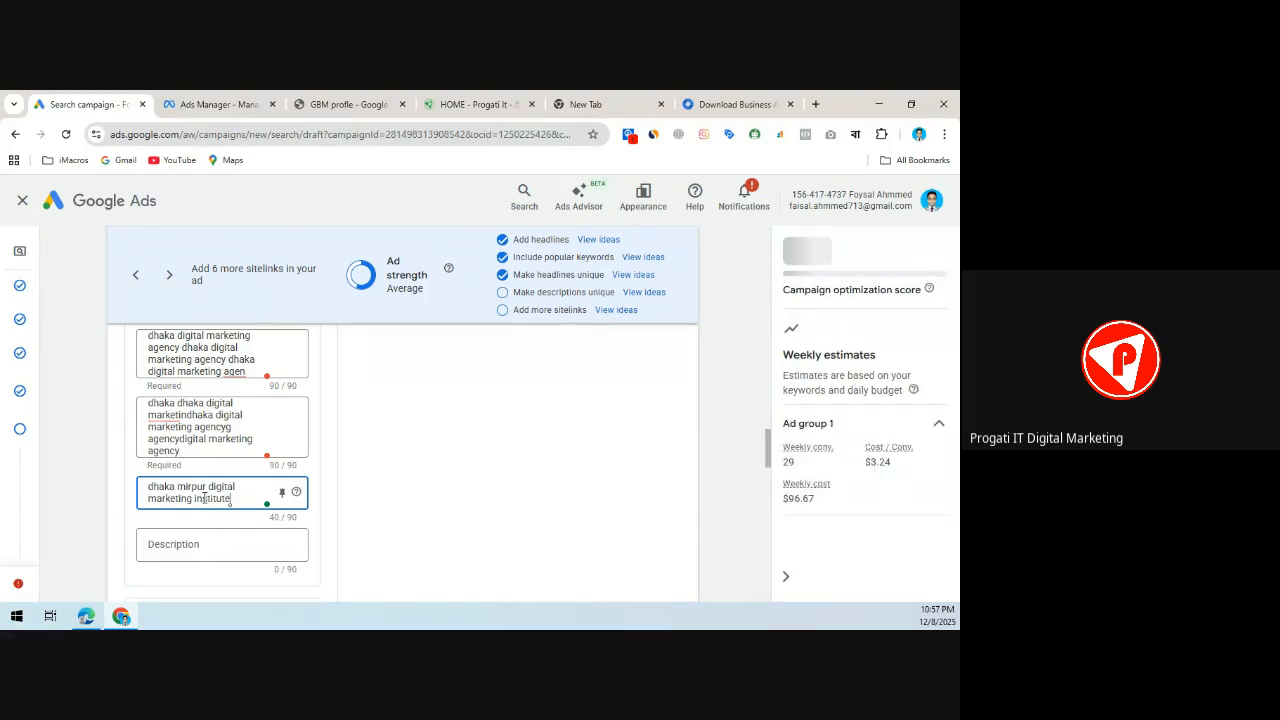
key("ctrl+a")
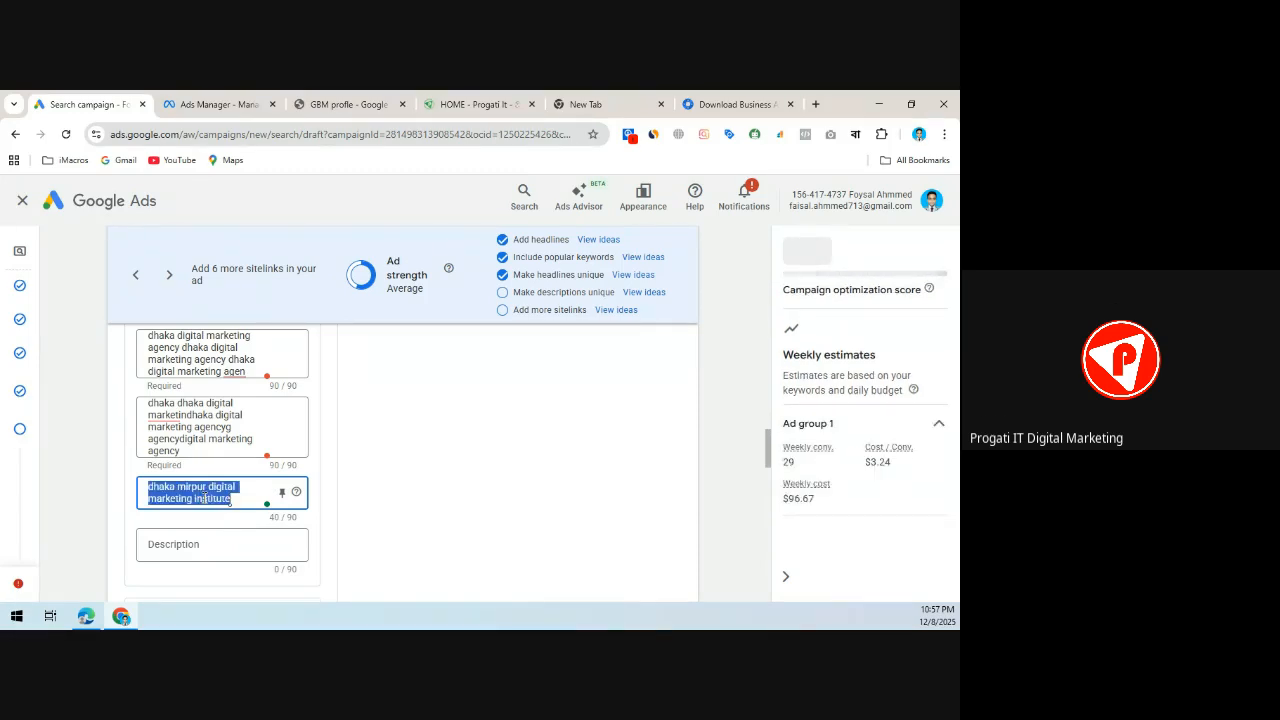
left_click(221, 490)
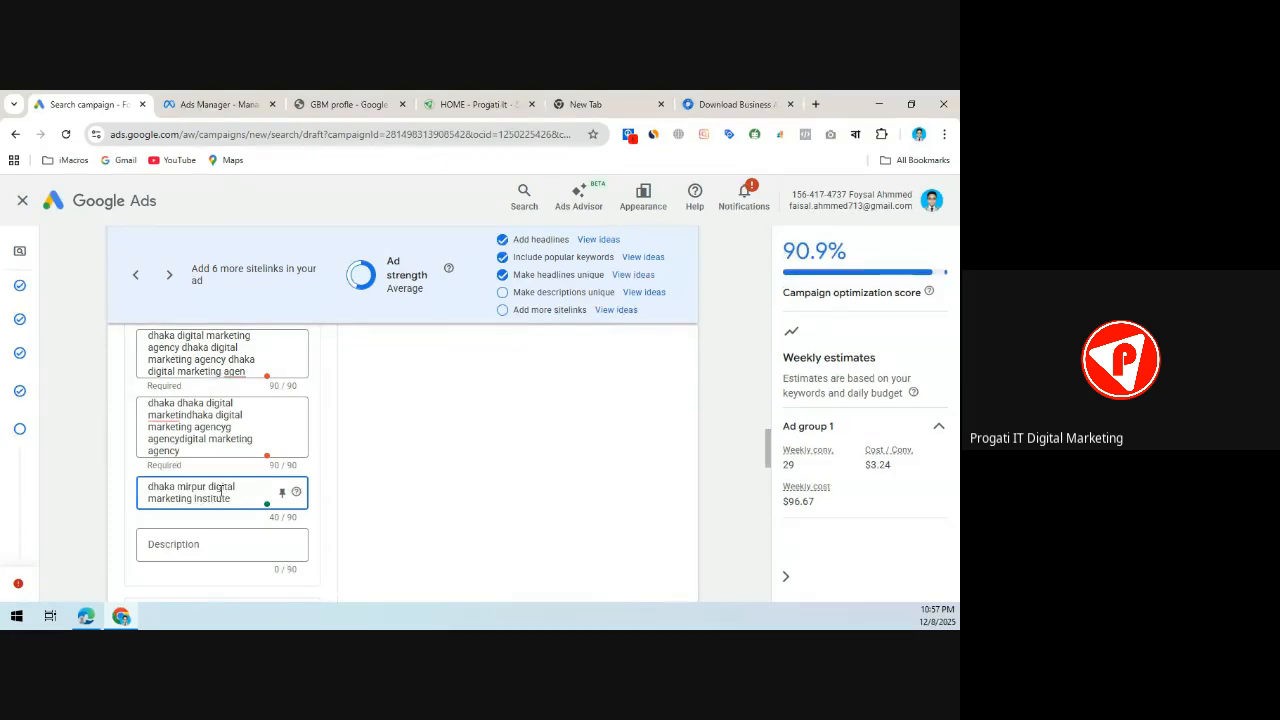
key("ctrl+a")
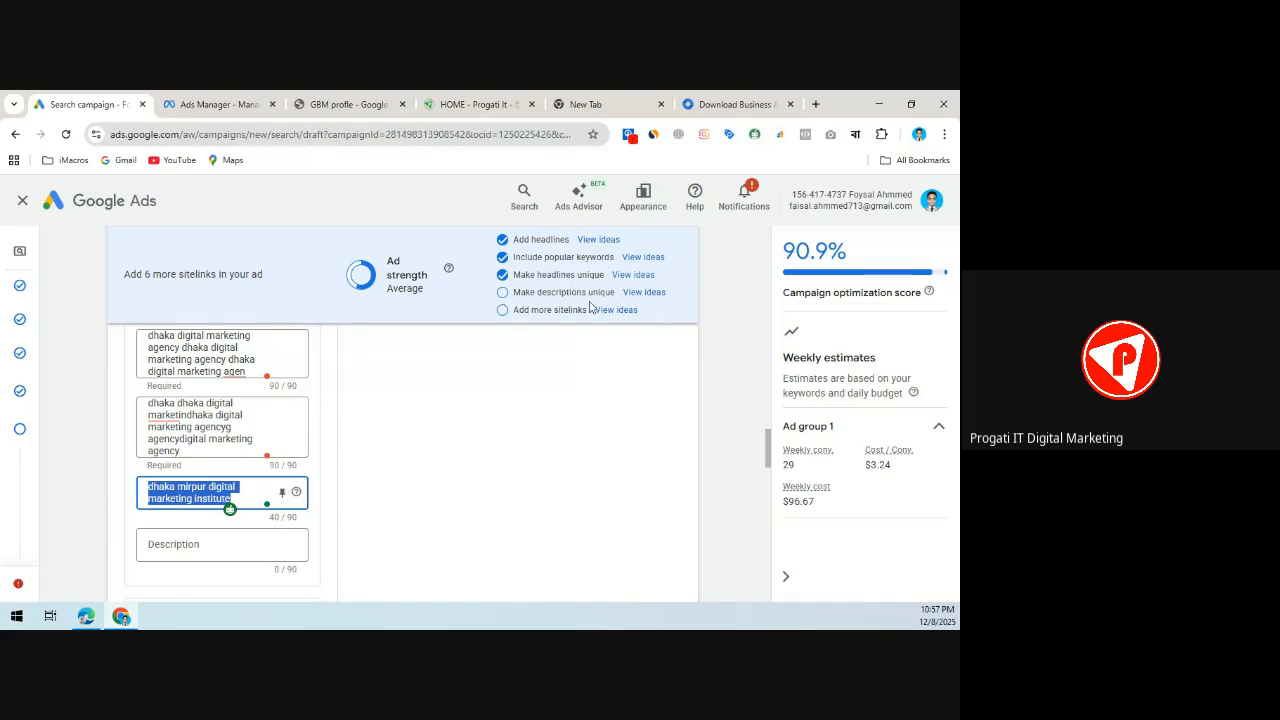
Enter "Progati IT" as the business name and check how it appears in the ad preview.
scroll(249, 399, "down", 3)
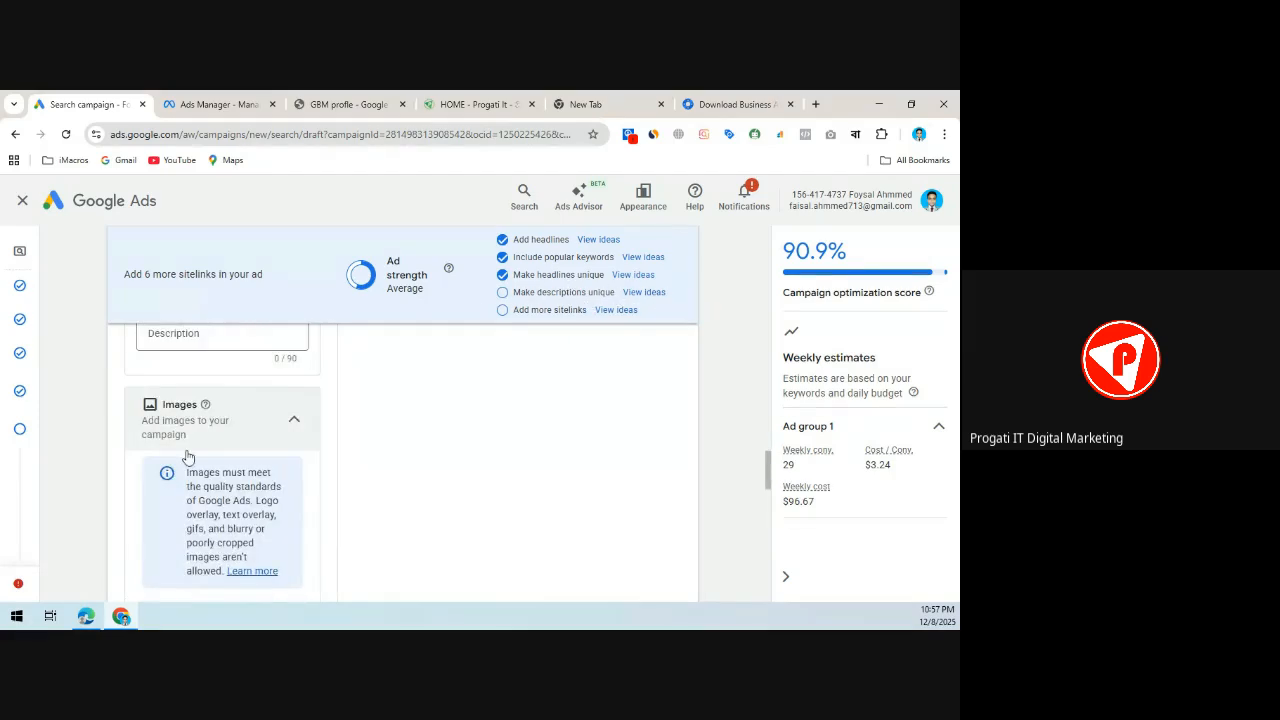
scroll(212, 420, "down", 4)
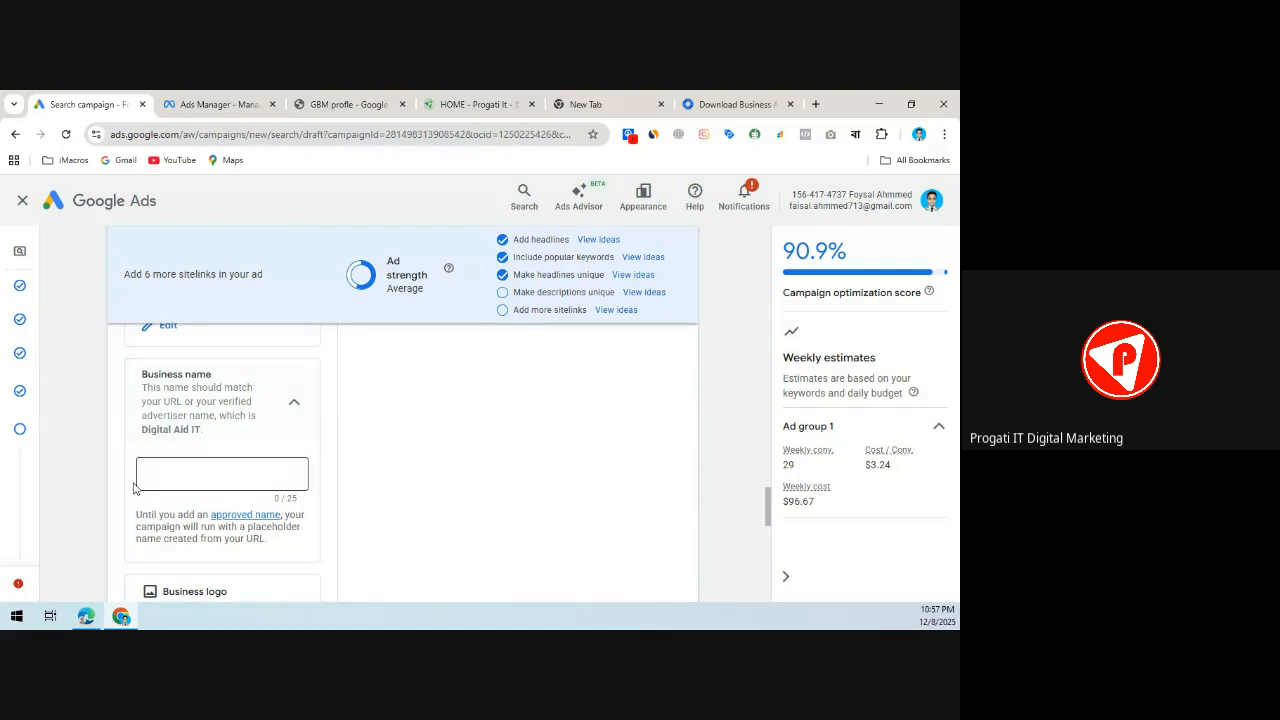
left_click_drag(140, 433, 207, 432)
left_click(150, 411)
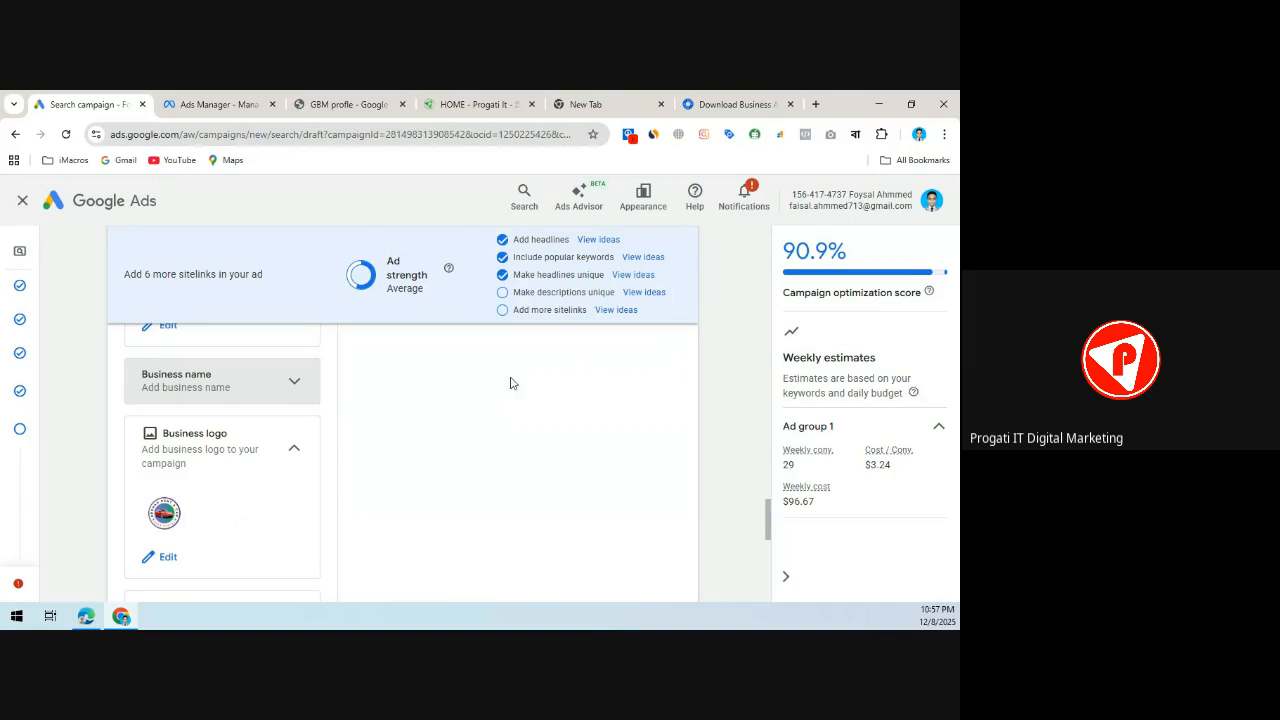
left_click(300, 386)
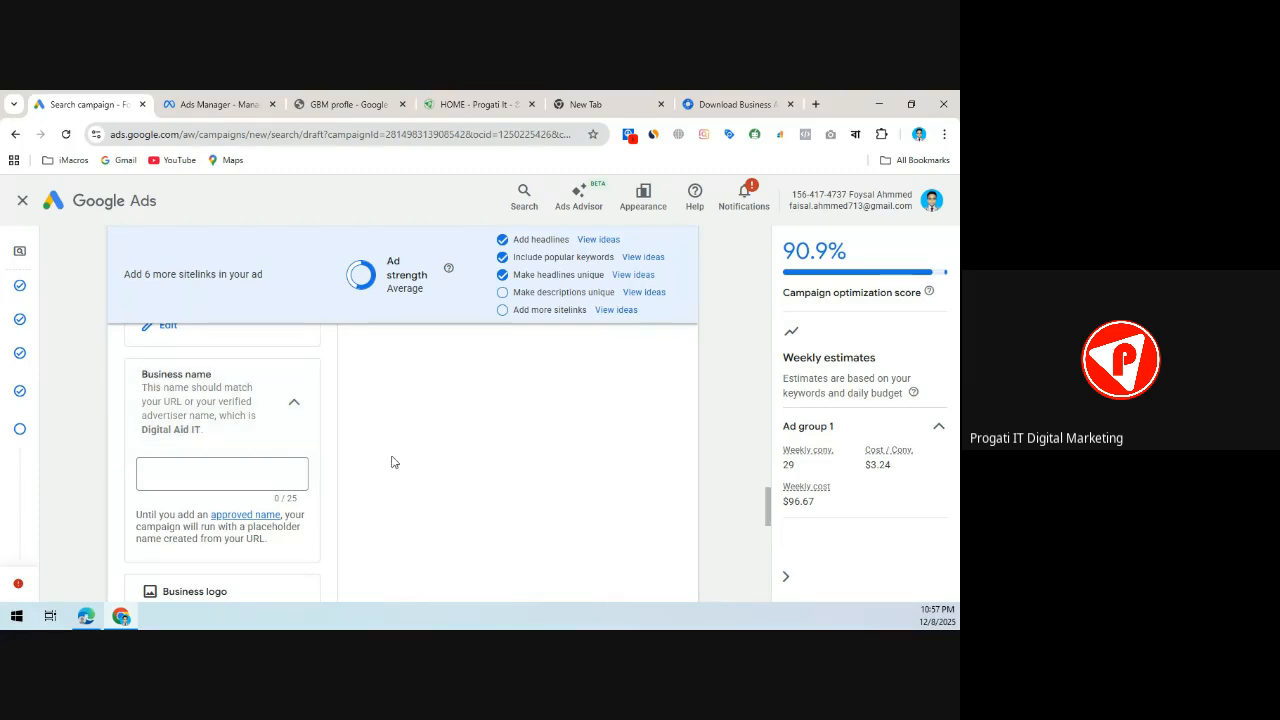
scroll(392, 460, "up", 10)
scroll(397, 461, "up", 5)
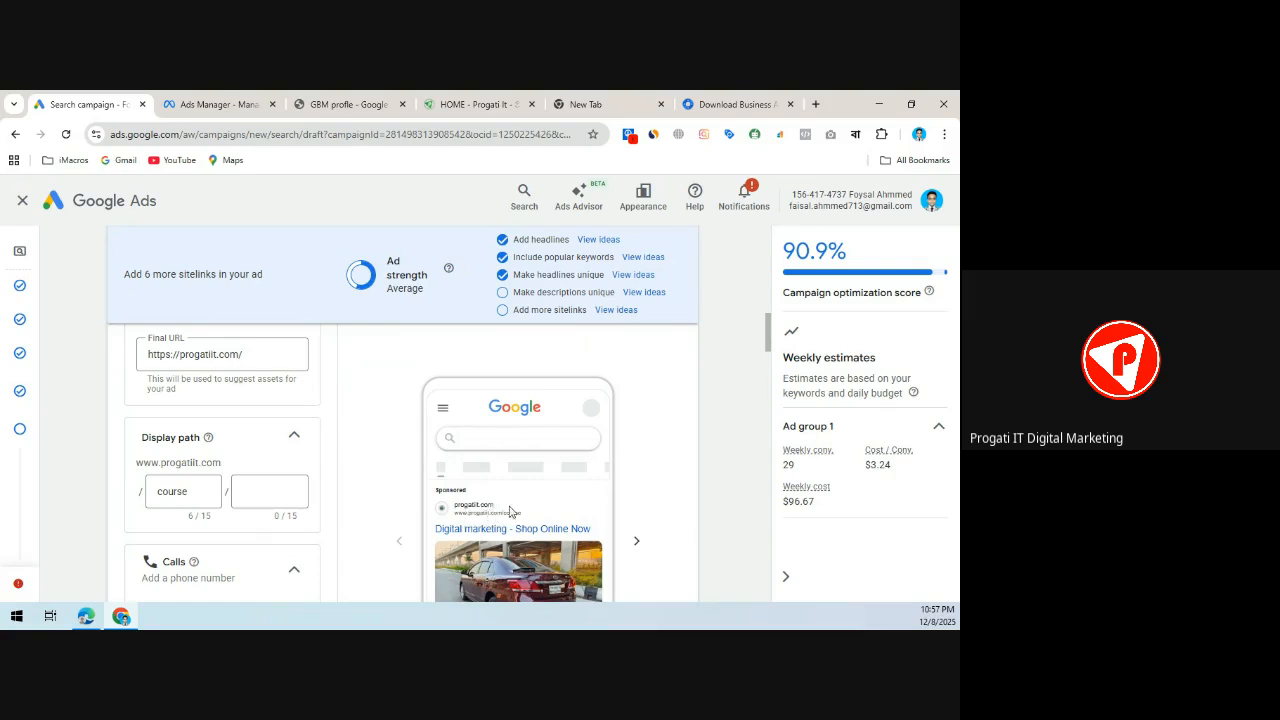
scroll(221, 464, "down", 5)
scroll(221, 464, "down", 10)
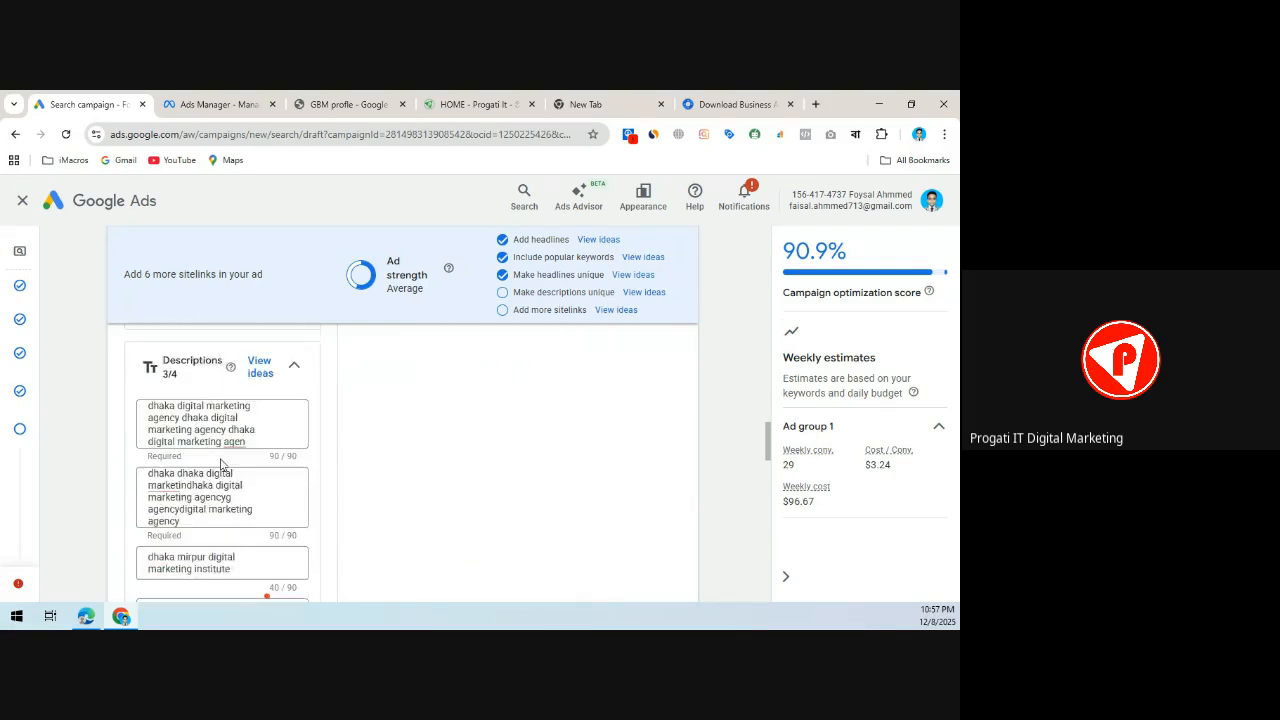
left_click(189, 401)
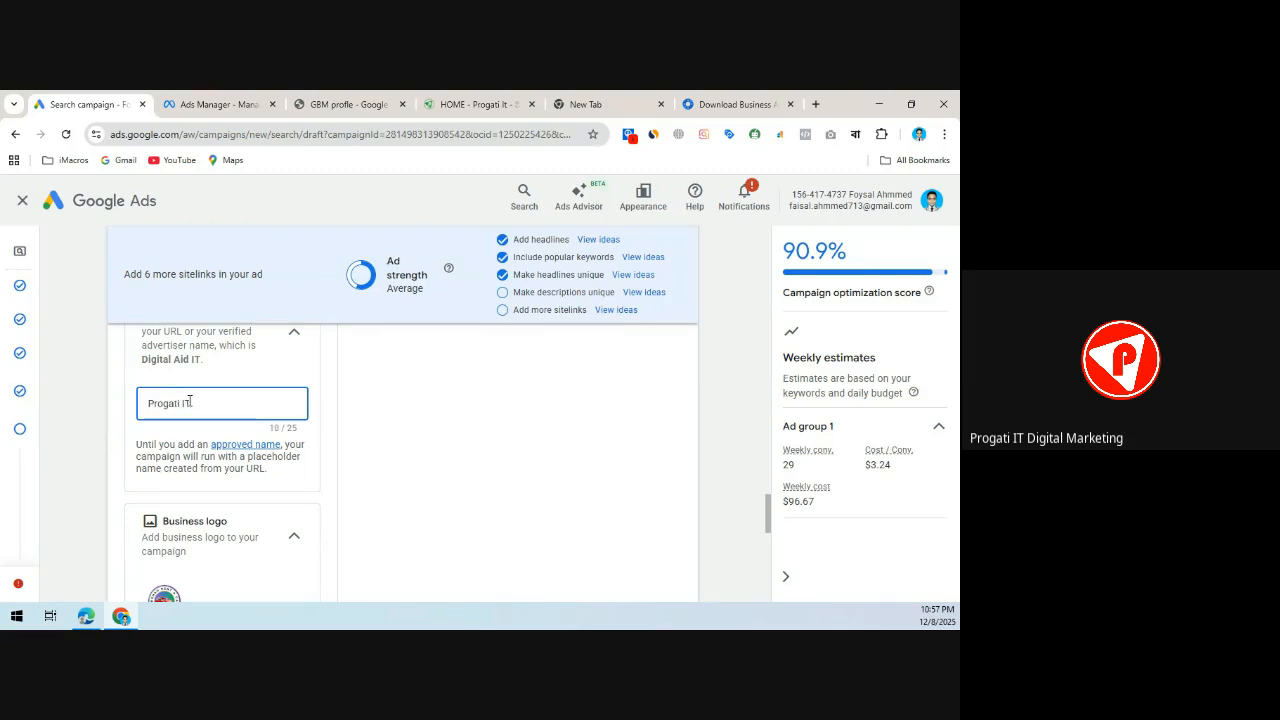
scroll(471, 469, "up", 3)
scroll(472, 470, "up", 10)
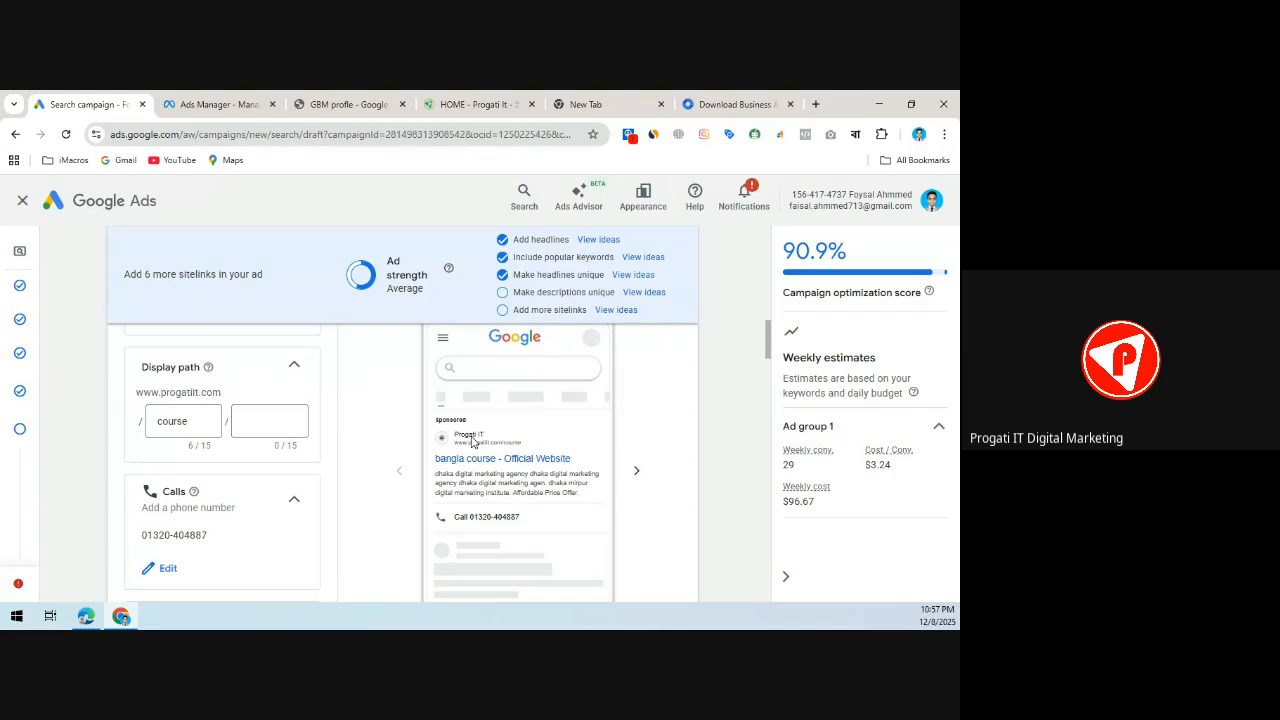
Review the business logo, collapse its section and look over the Sitelinks section of the ad.
scroll(262, 478, "down", 5)
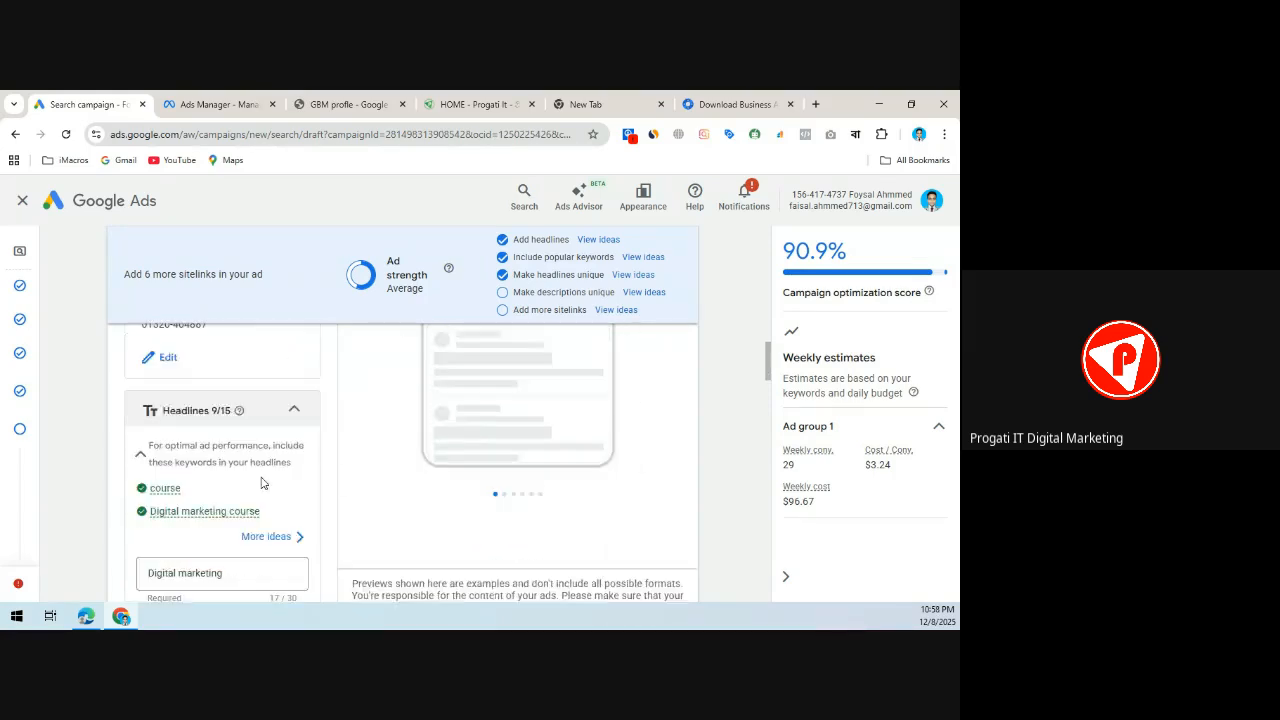
scroll(262, 478, "down", 10)
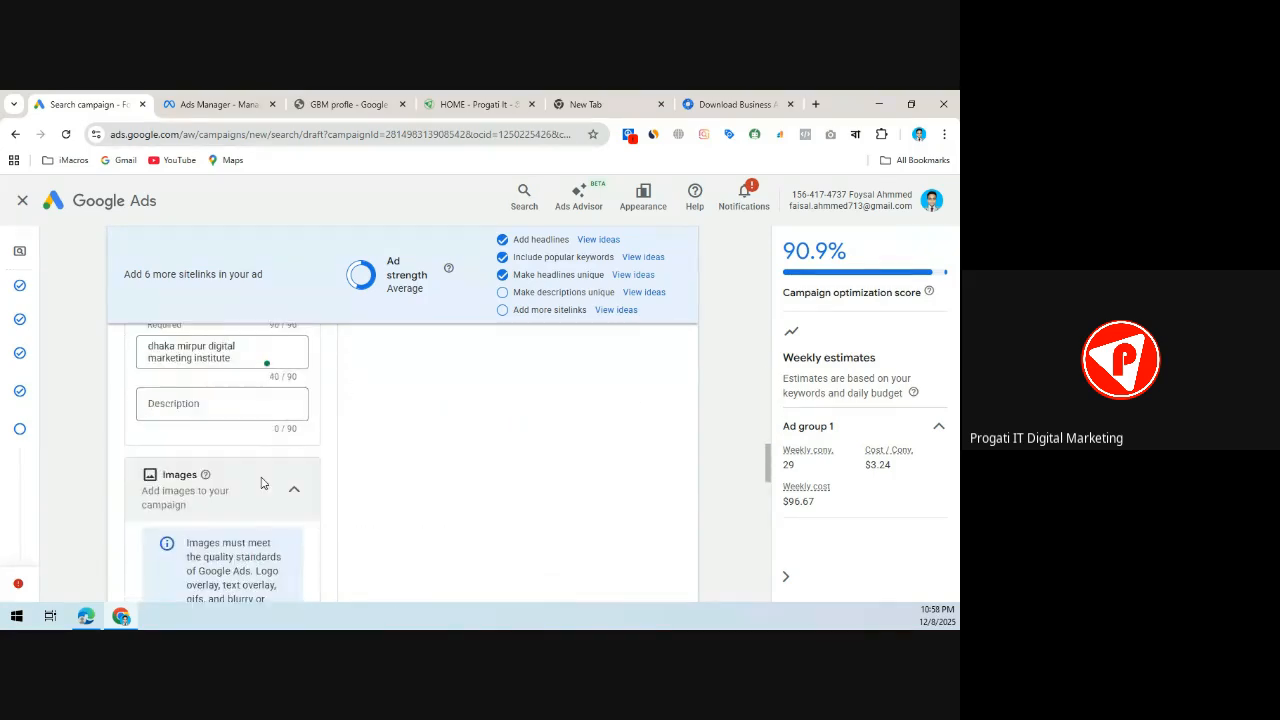
scroll(262, 482, "down", 5)
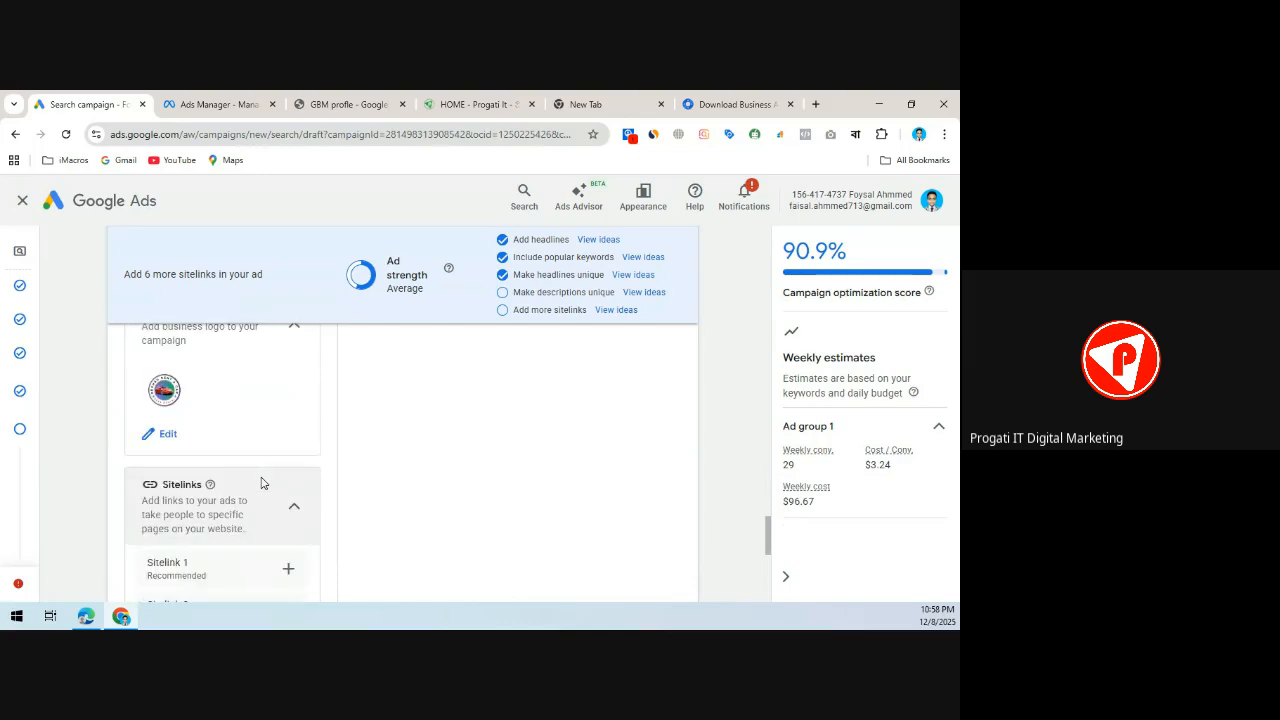
scroll(262, 482, "up", 3)
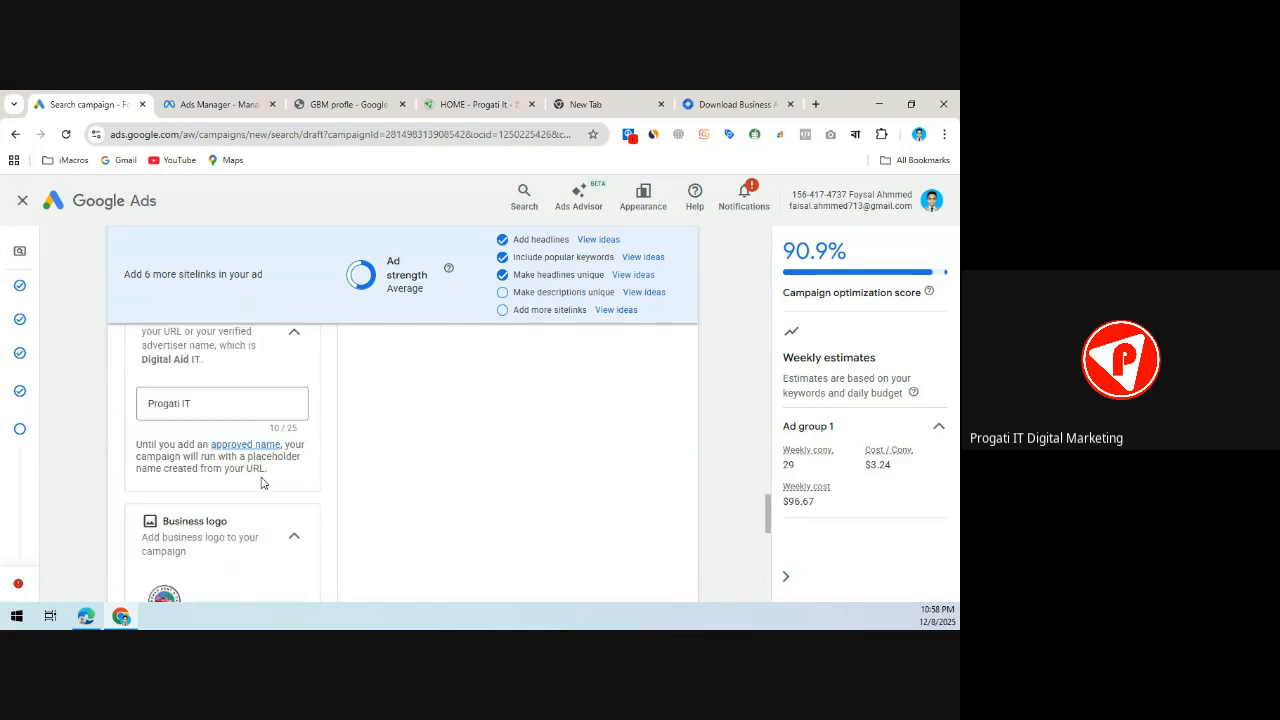
left_click(297, 535)
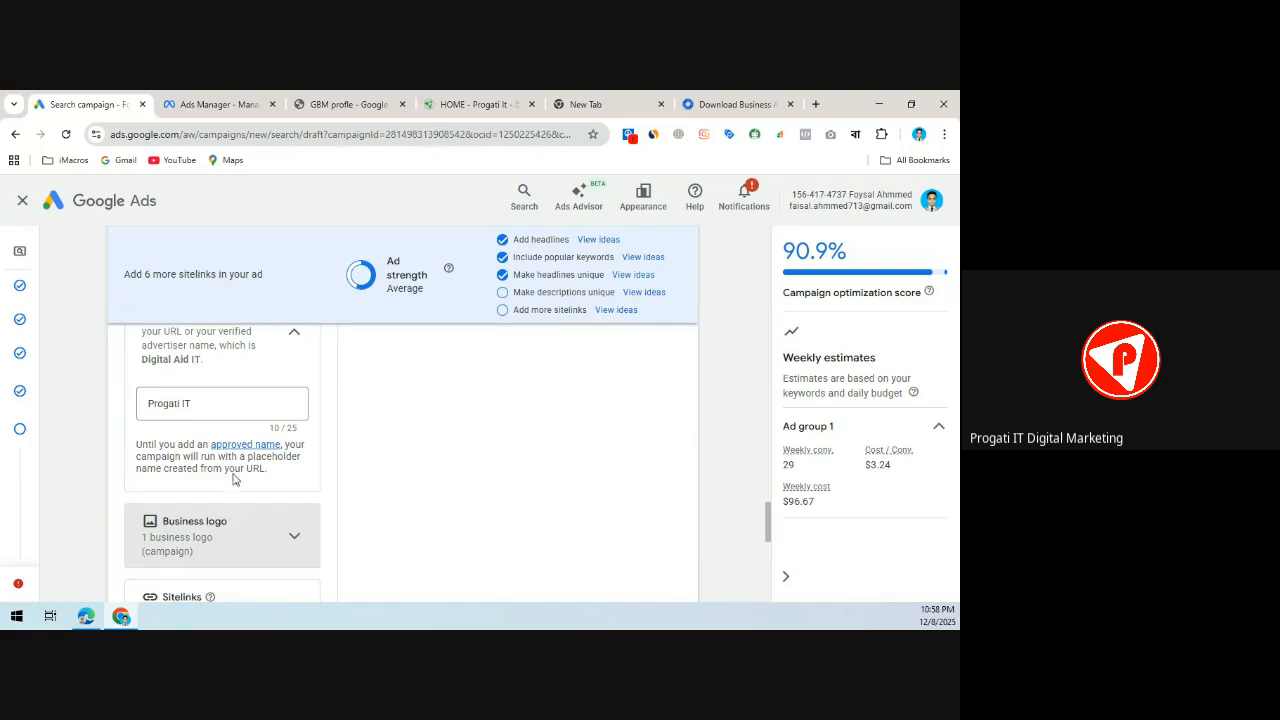
scroll(235, 482, "down", 1)
scroll(233, 479, "down", 2)
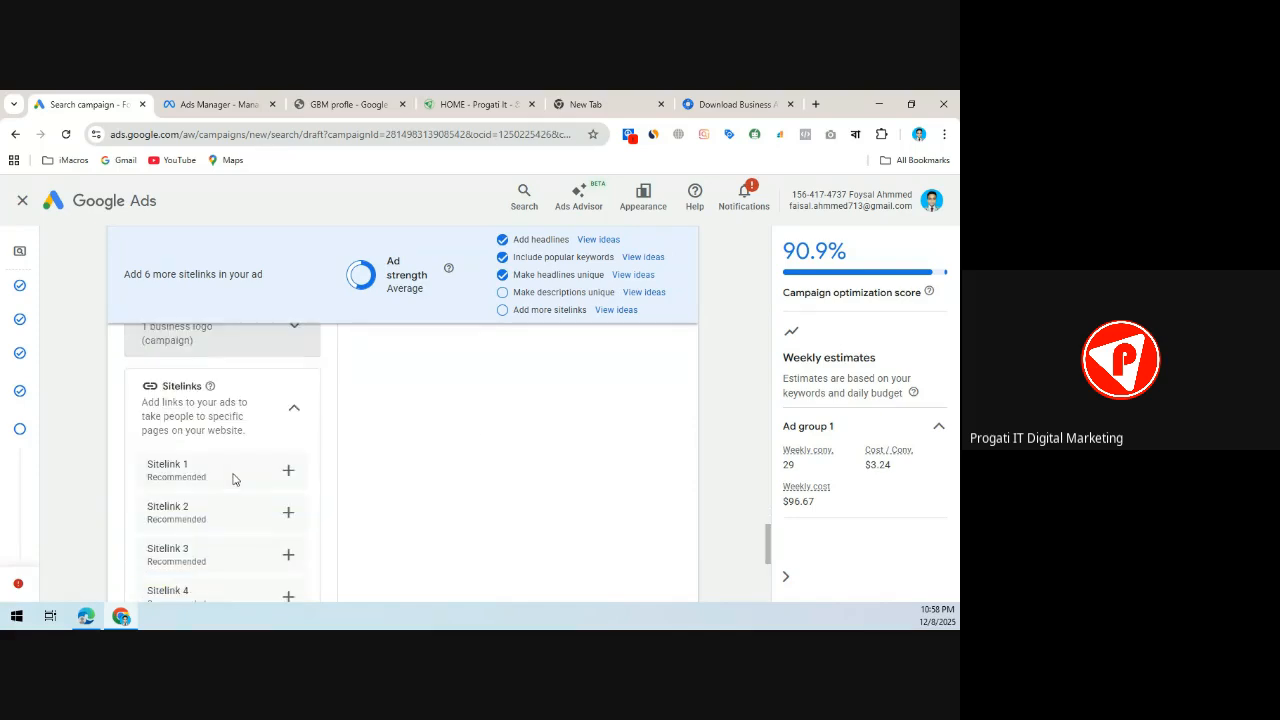
Examine the business name in the ad preview, the descriptions and images, and the verified advertiser name requirement.
scroll(233, 479, "up", 4)
scroll(233, 479, "up", 8)
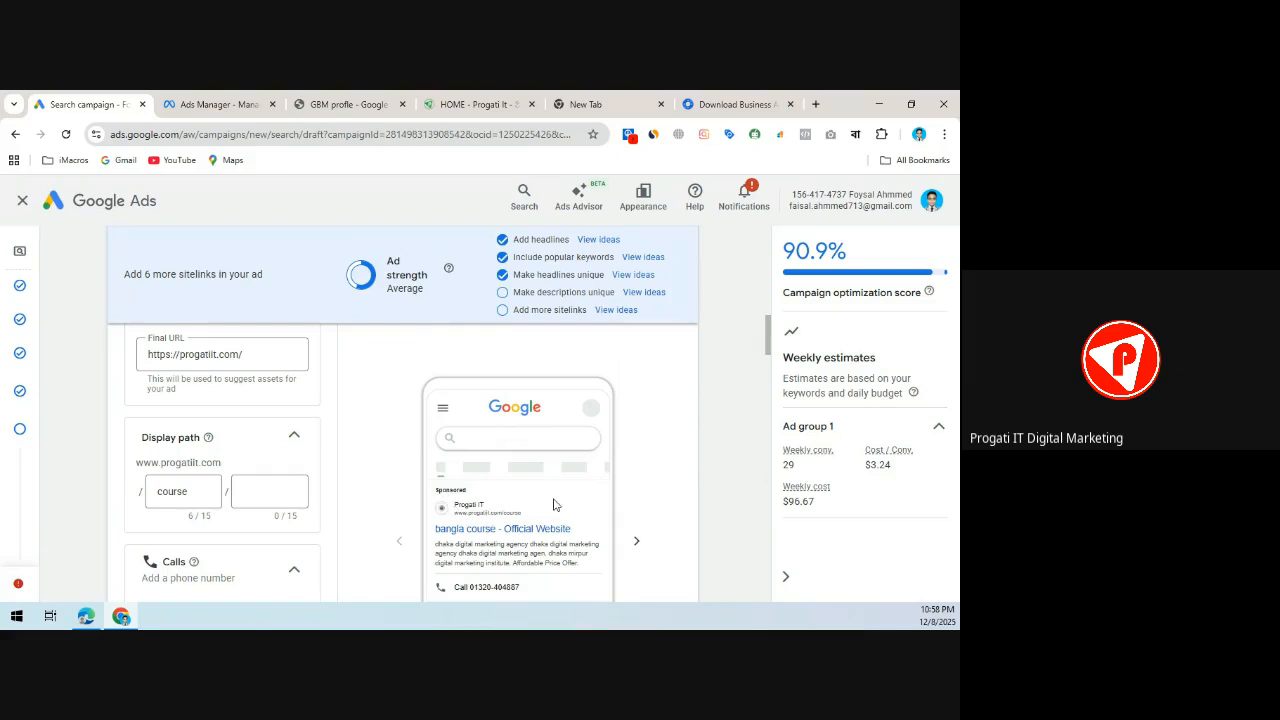
scroll(172, 482, "down", 8)
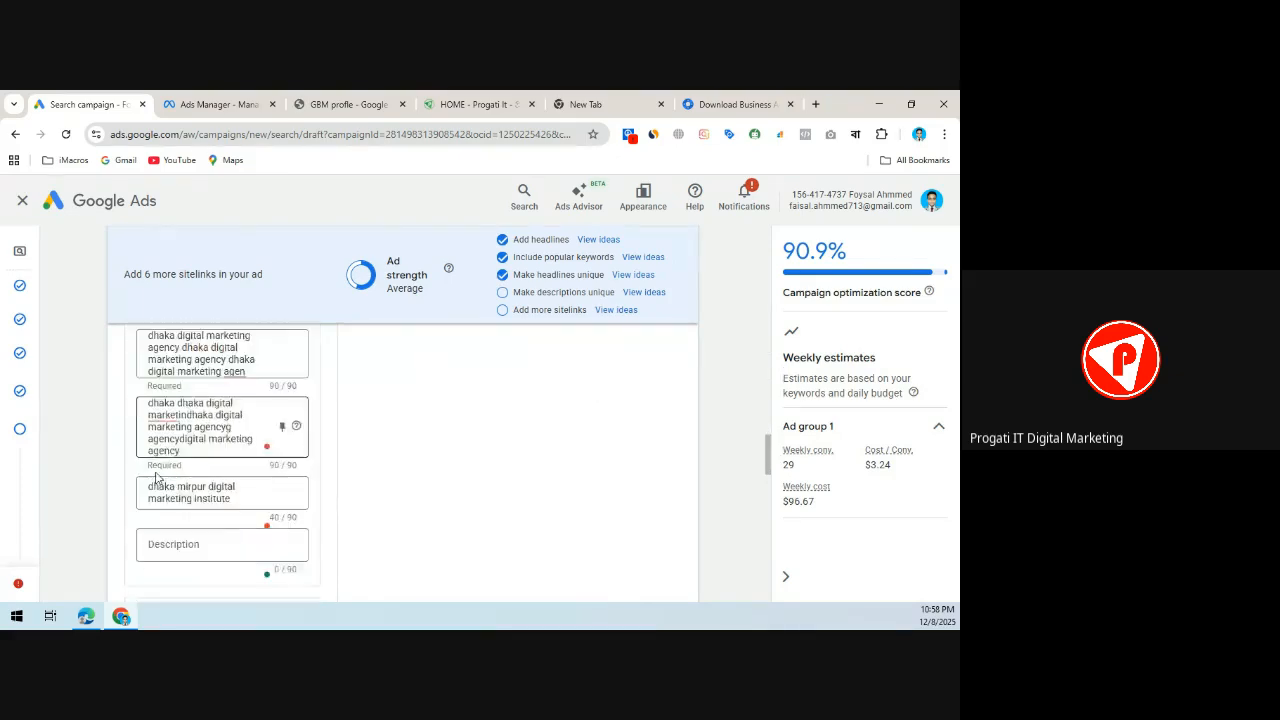
scroll(155, 478, "up", 4)
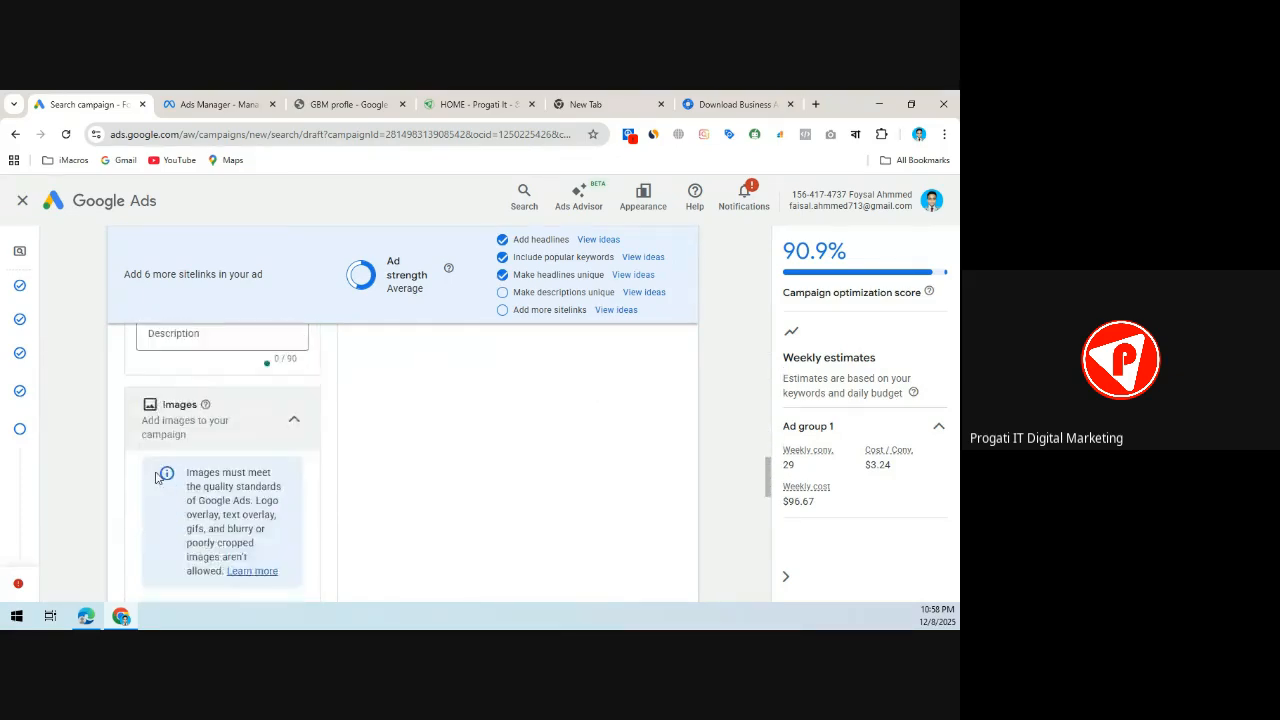
scroll(155, 478, "down", 1)
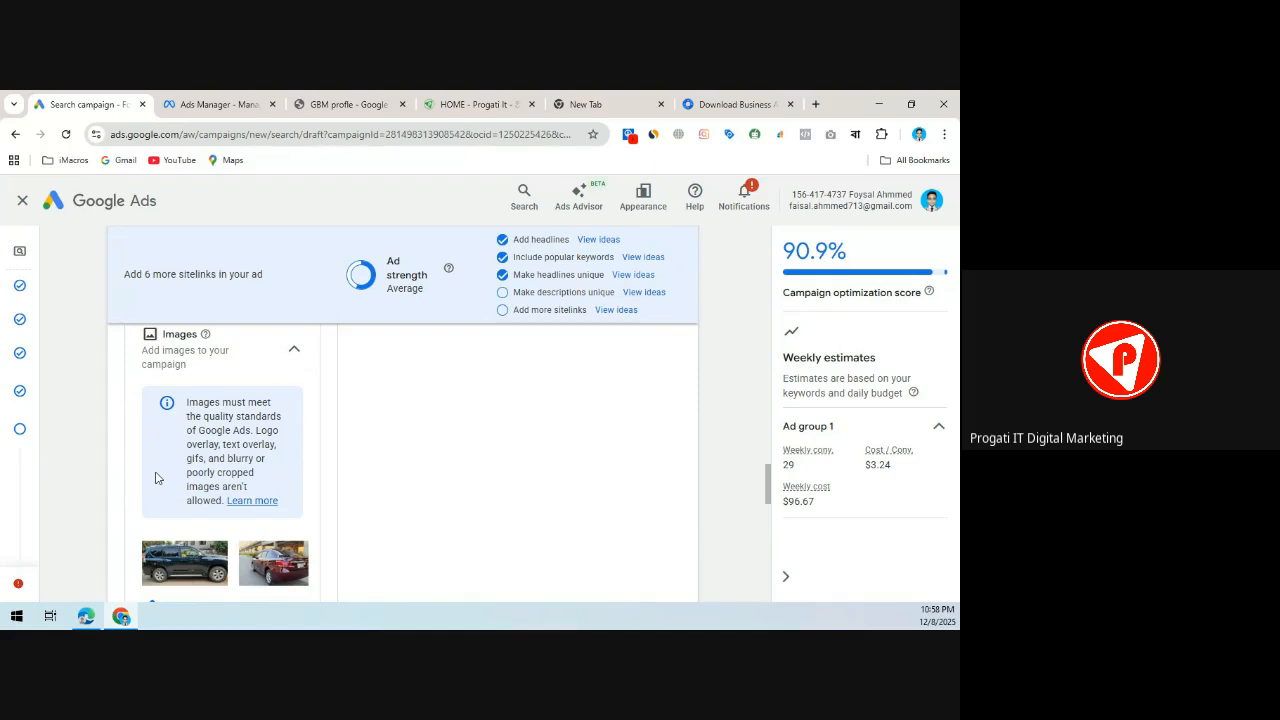
scroll(155, 478, "up", 2)
scroll(155, 478, "down", 4)
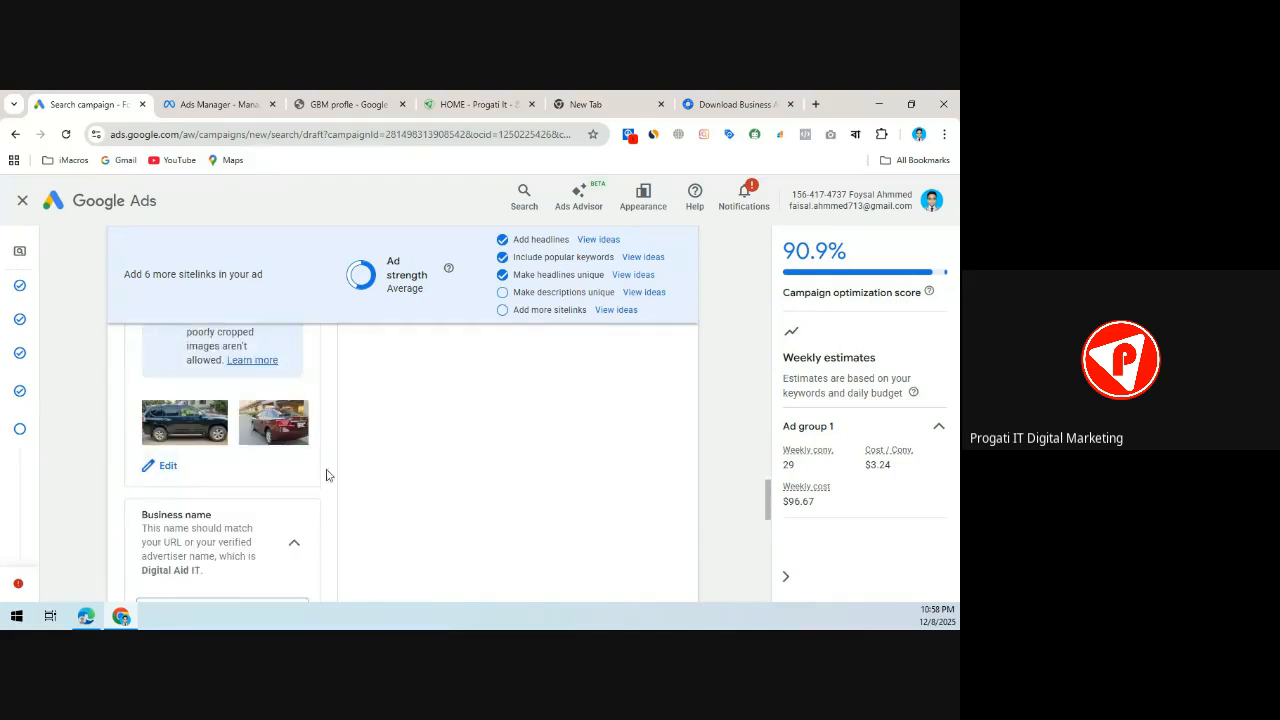
scroll(260, 495, "down", 3)
left_click_drag(211, 436, 127, 436)
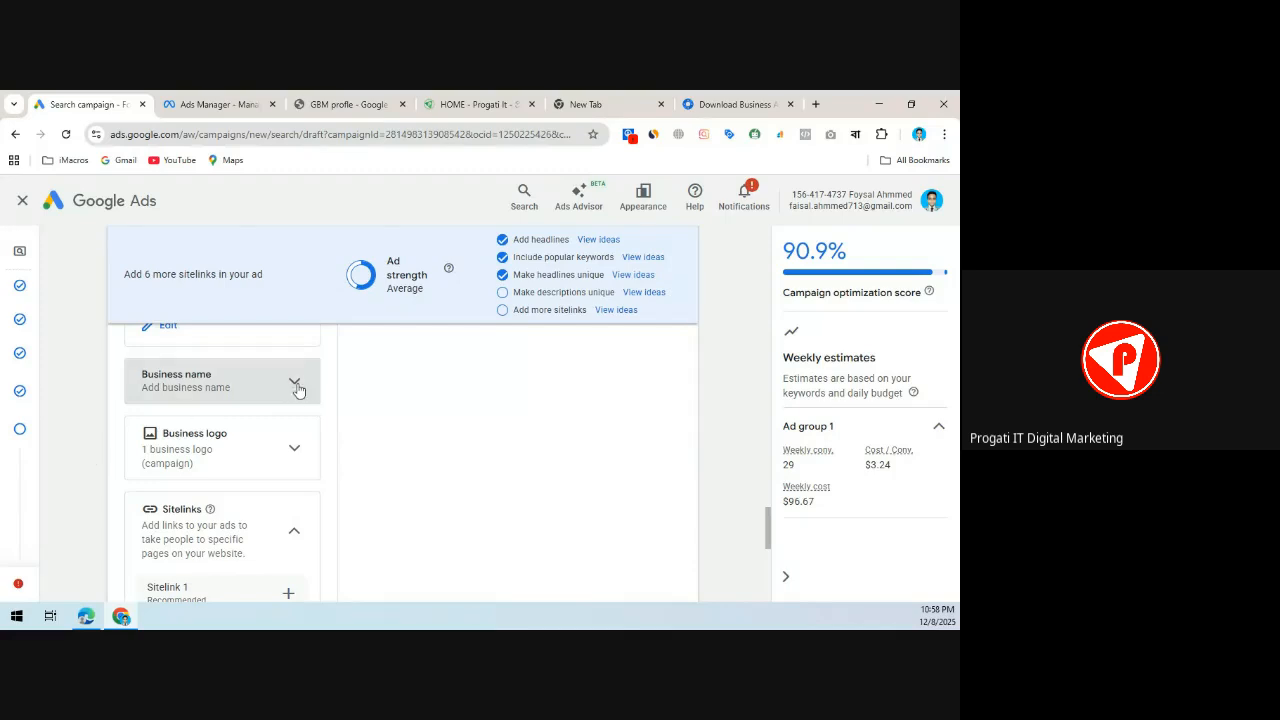
left_click(294, 381)
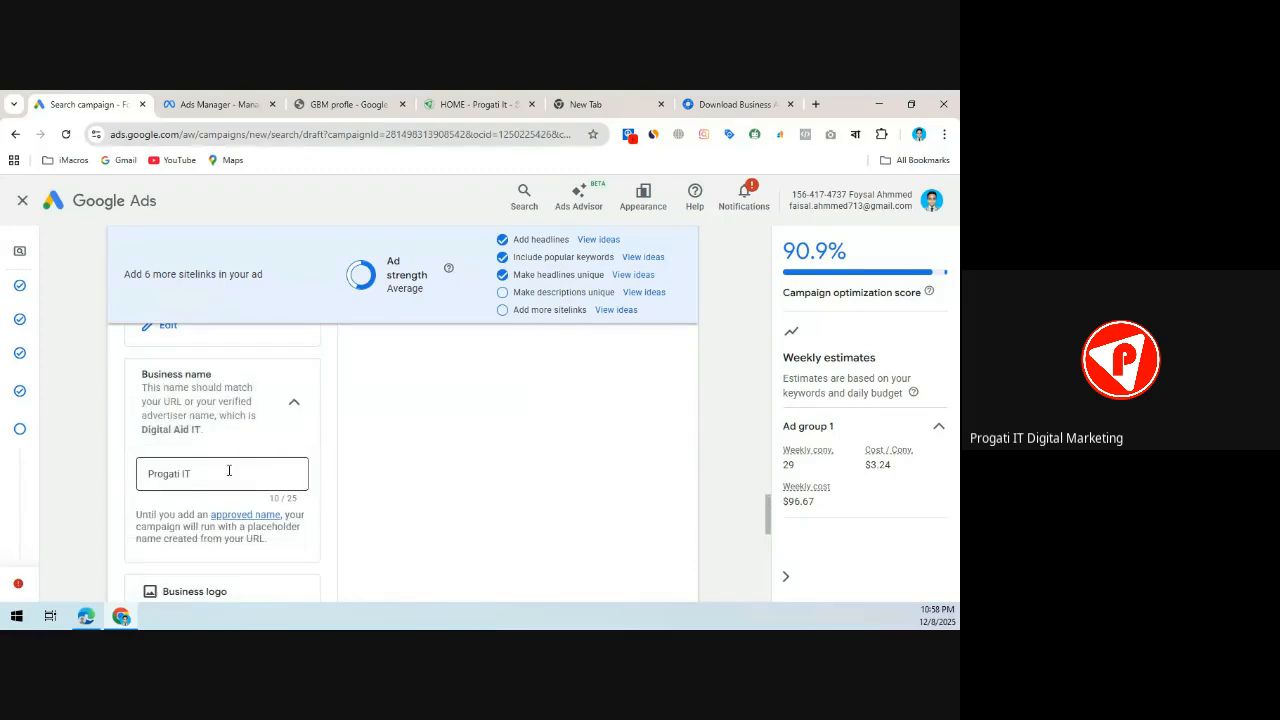
Expand the business logo section and review the logo, descriptions, ad preview, images and sitelink slots of the ad.
scroll(330, 422, "down", 3)
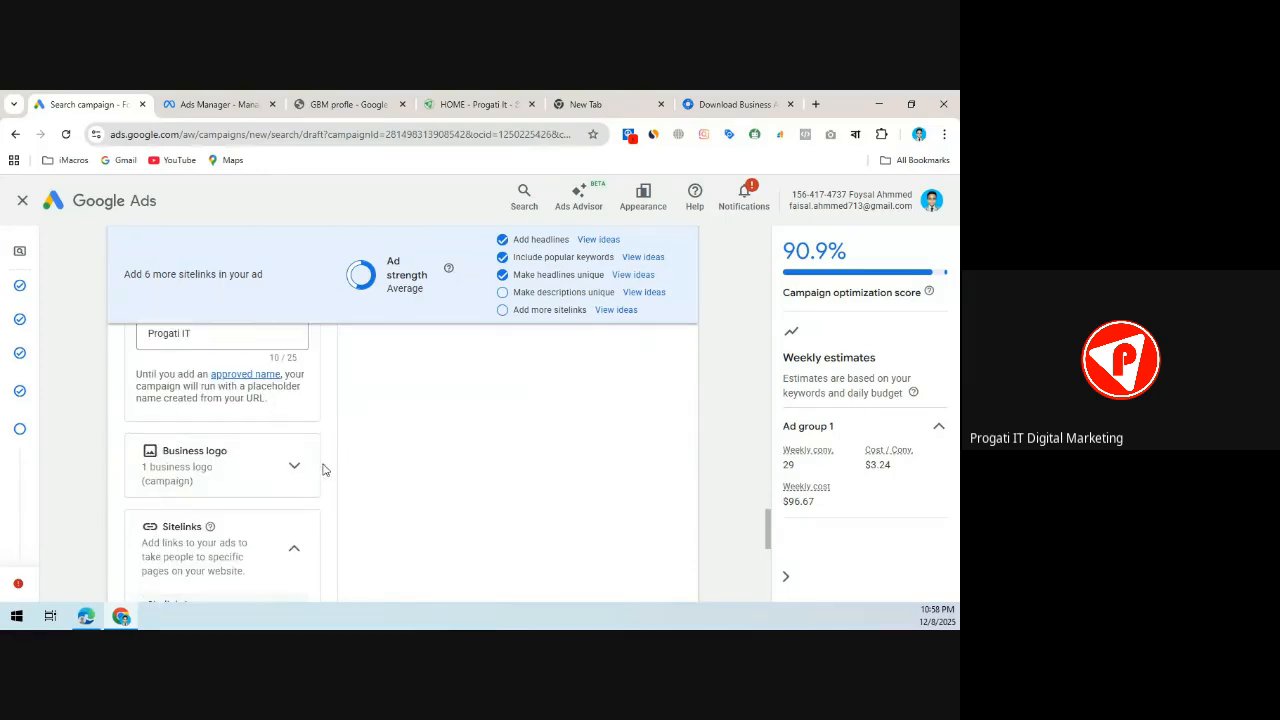
scroll(288, 455, "down", 1)
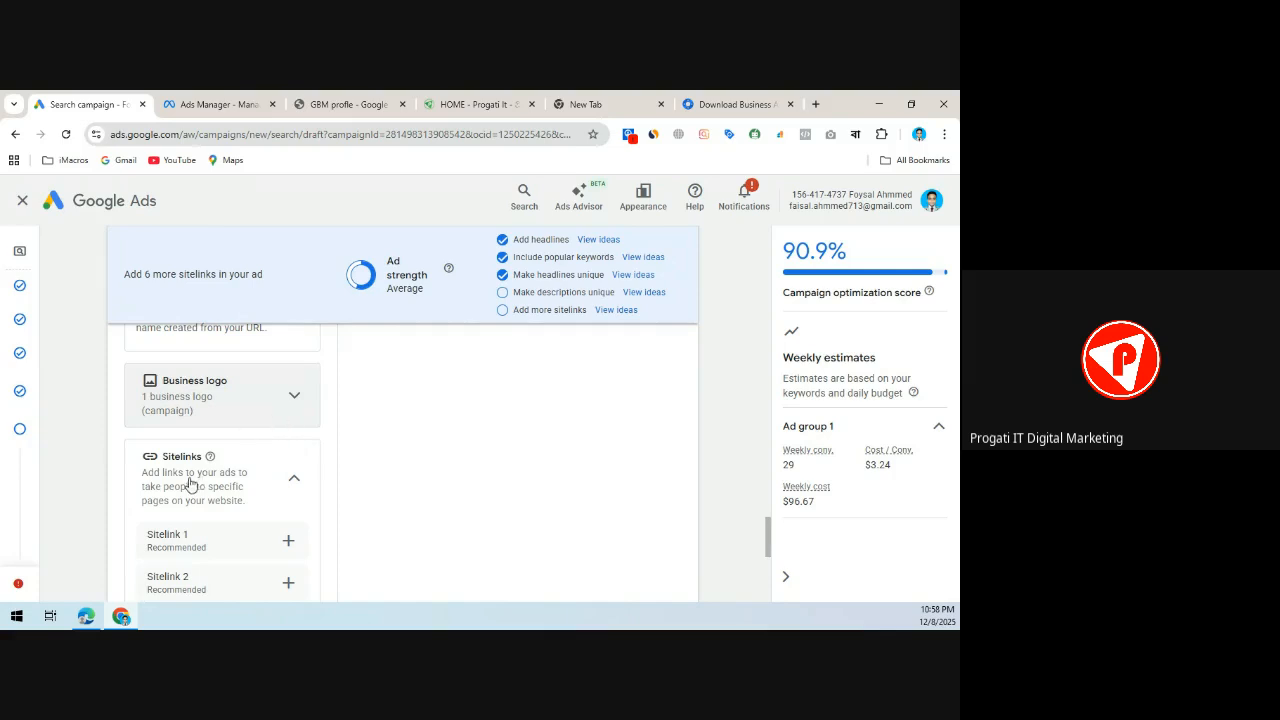
left_click(189, 402)
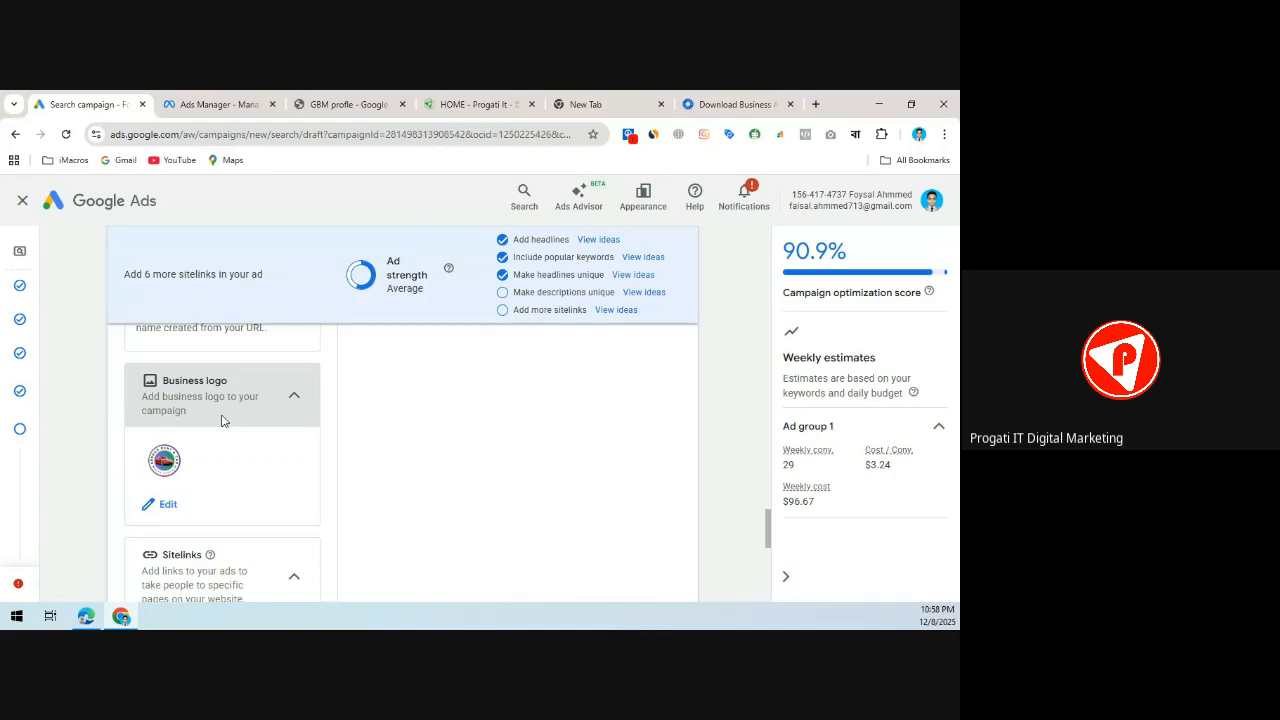
scroll(170, 470, "down", 2)
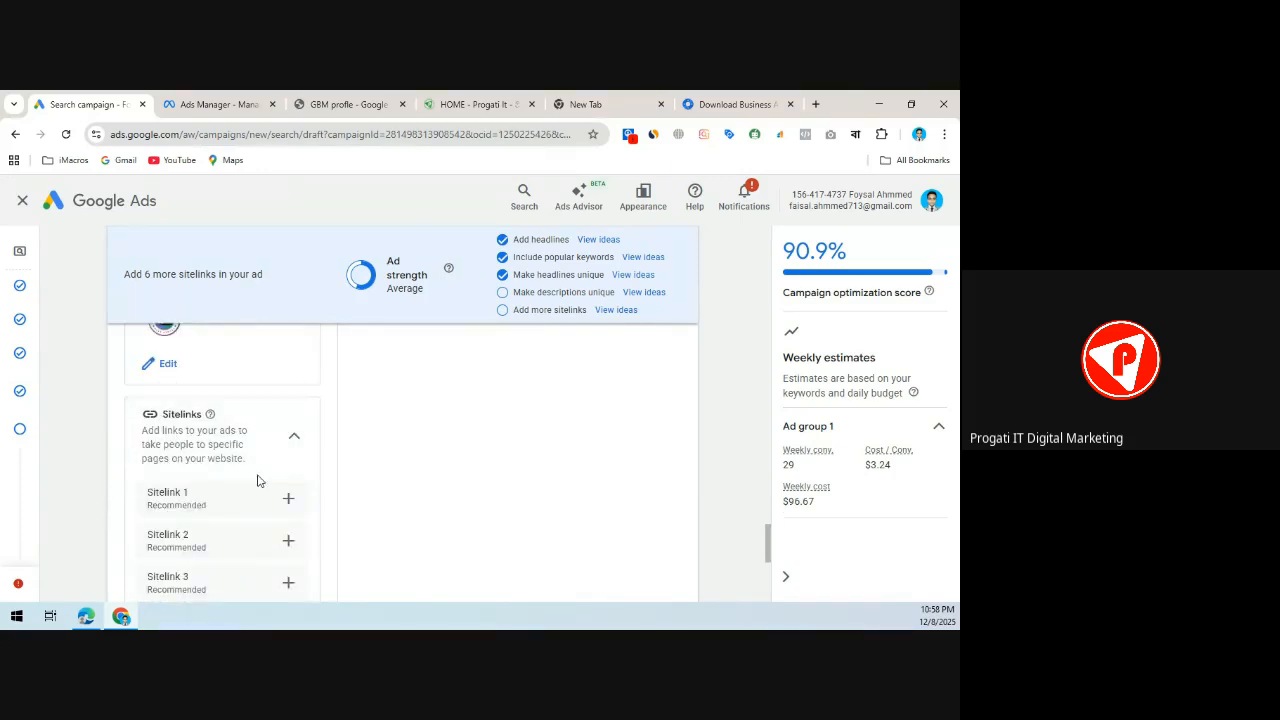
scroll(575, 424, "up", 10)
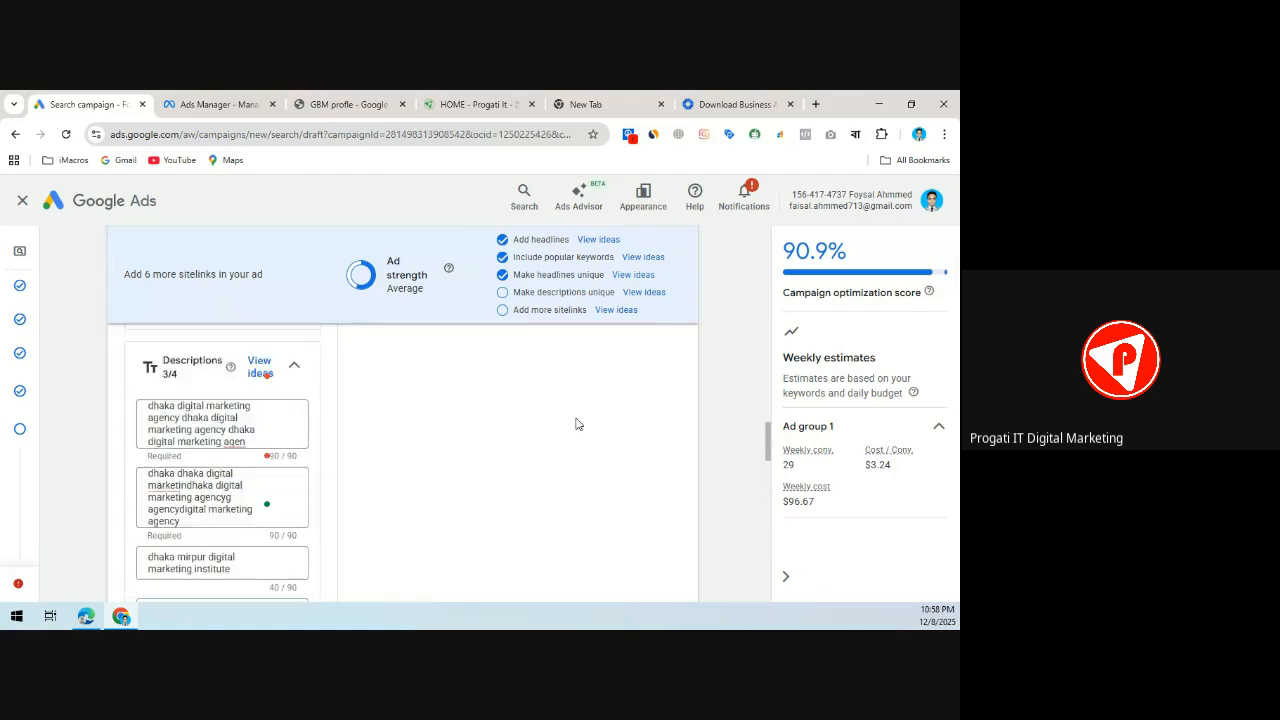
scroll(497, 424, "up", 2)
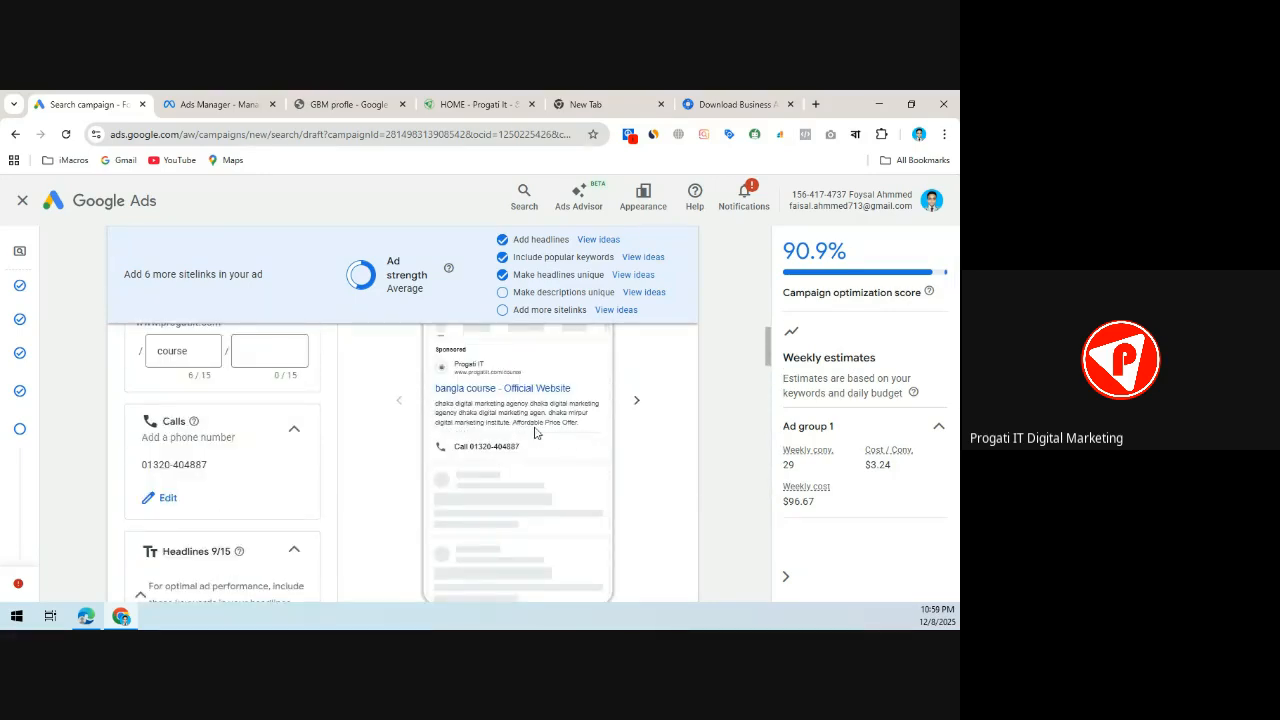
scroll(312, 460, "down", 10)
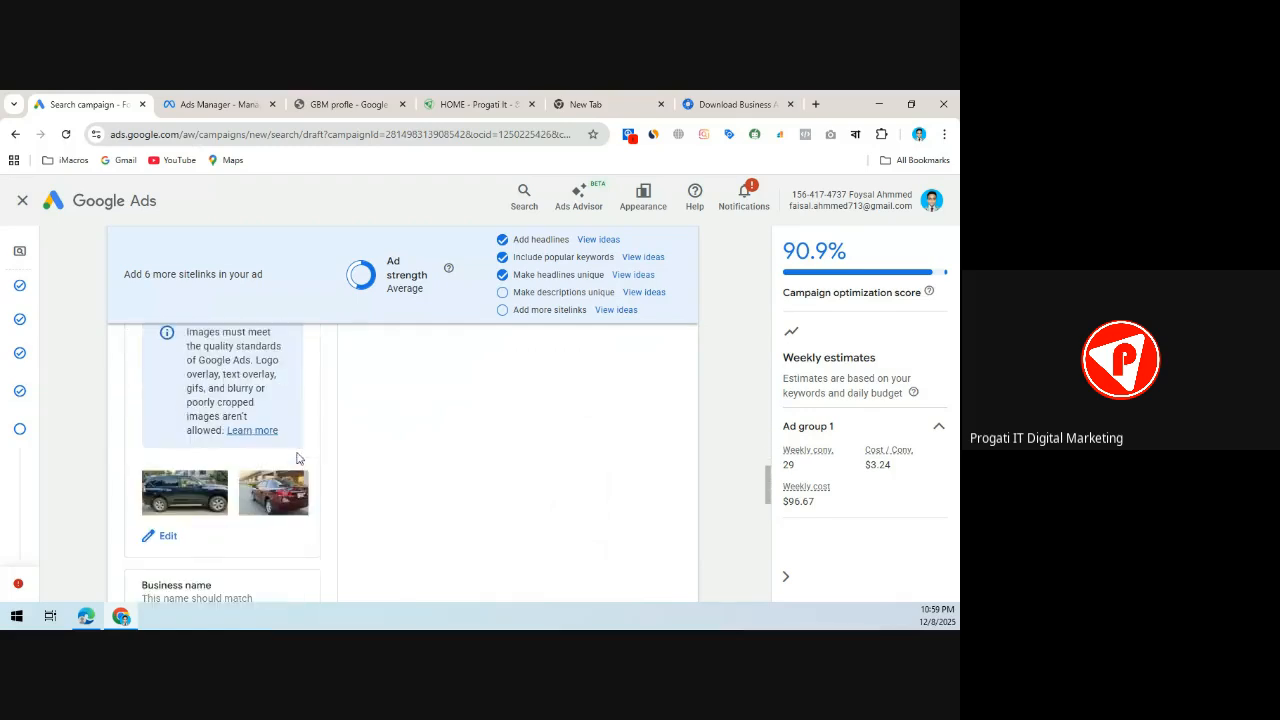
scroll(296, 458, "down", 8)
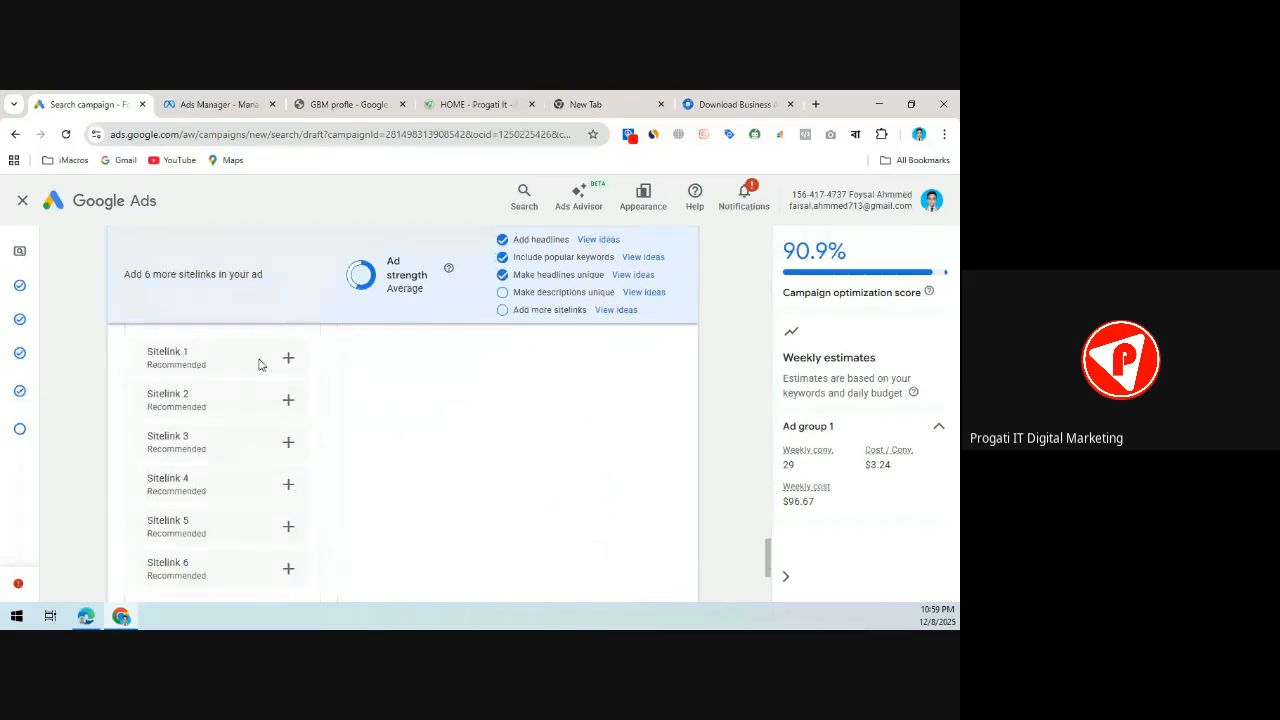
Start creating the first sitelink of the ad and set its sitelink text to "Book Now".
left_click(288, 358)
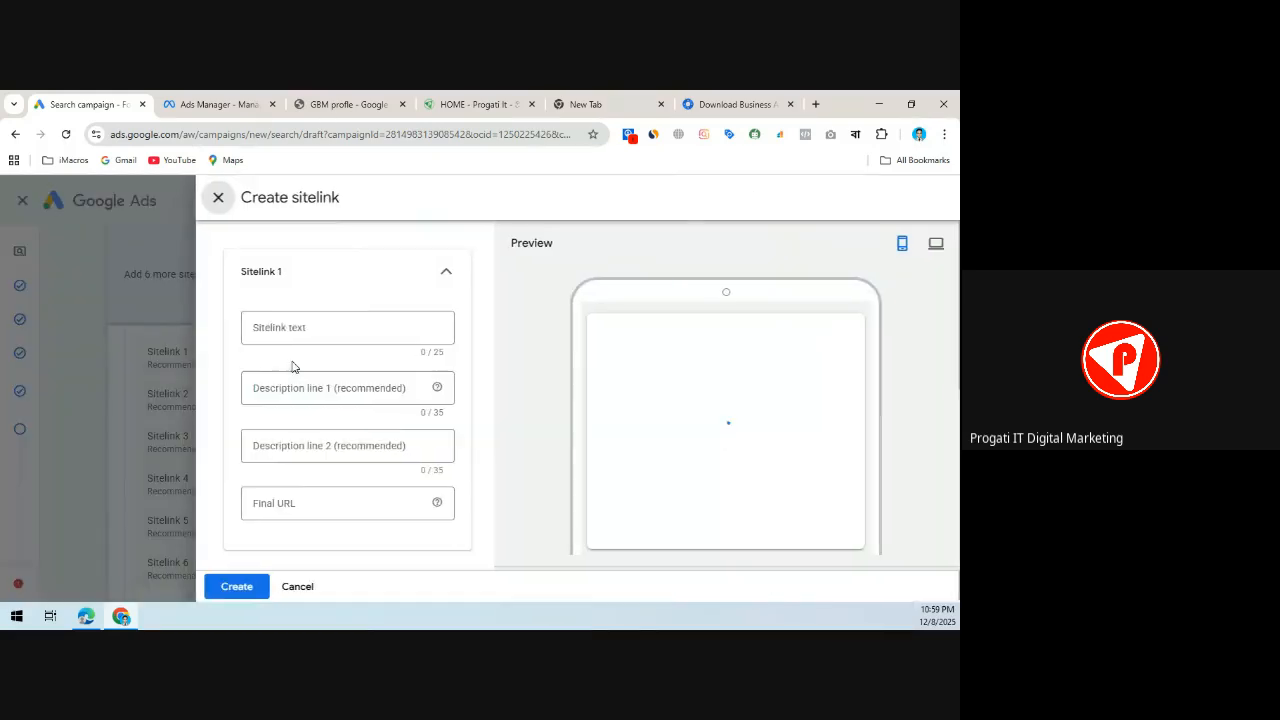
left_click(310, 333)
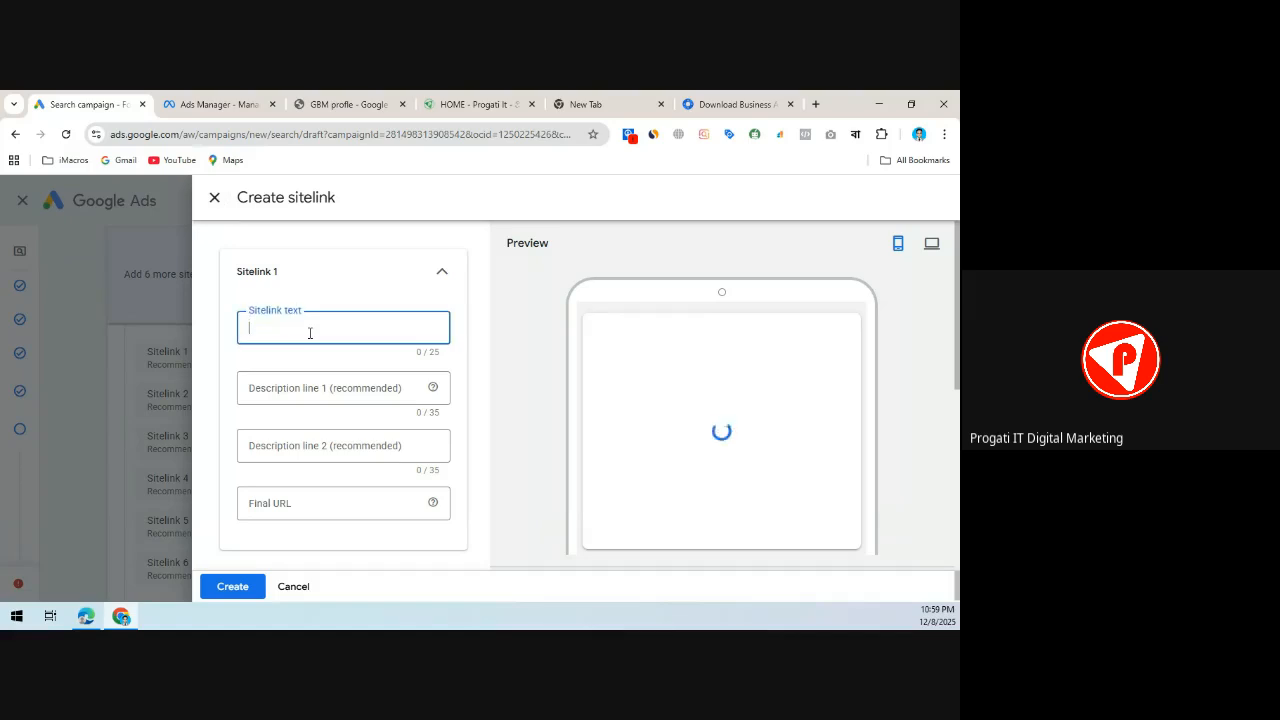
type("Book")
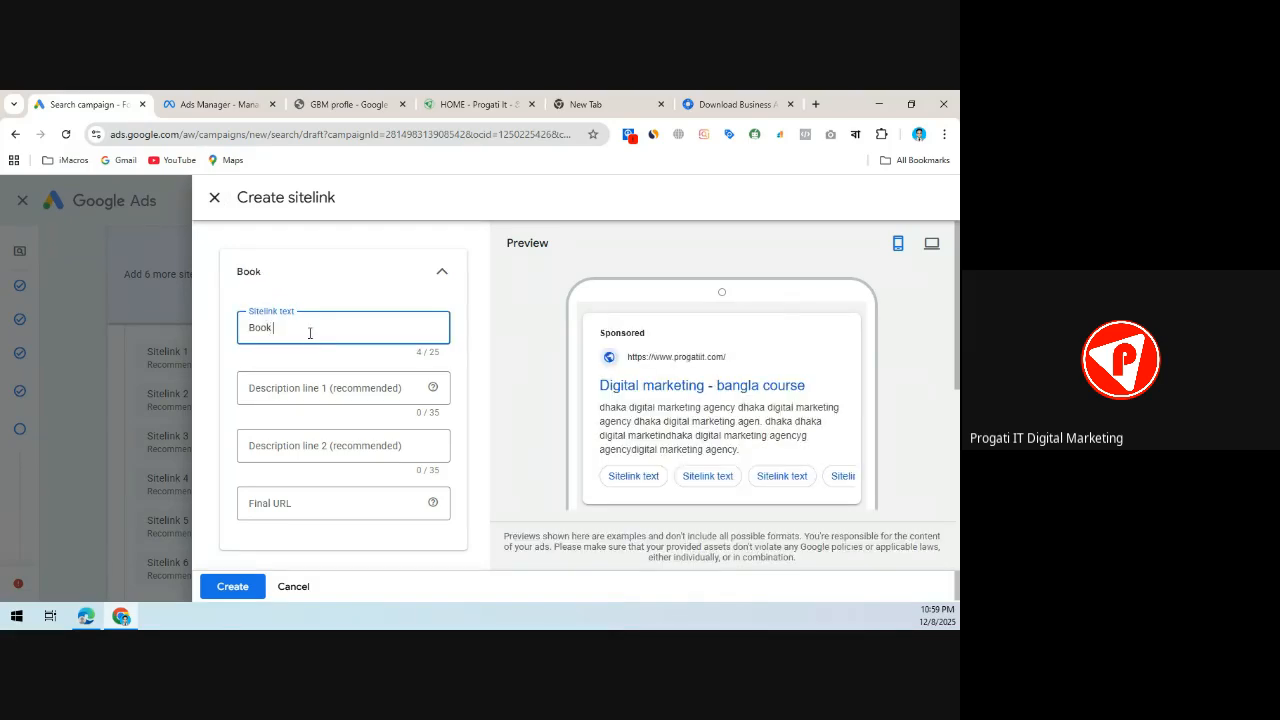
type(" Now")
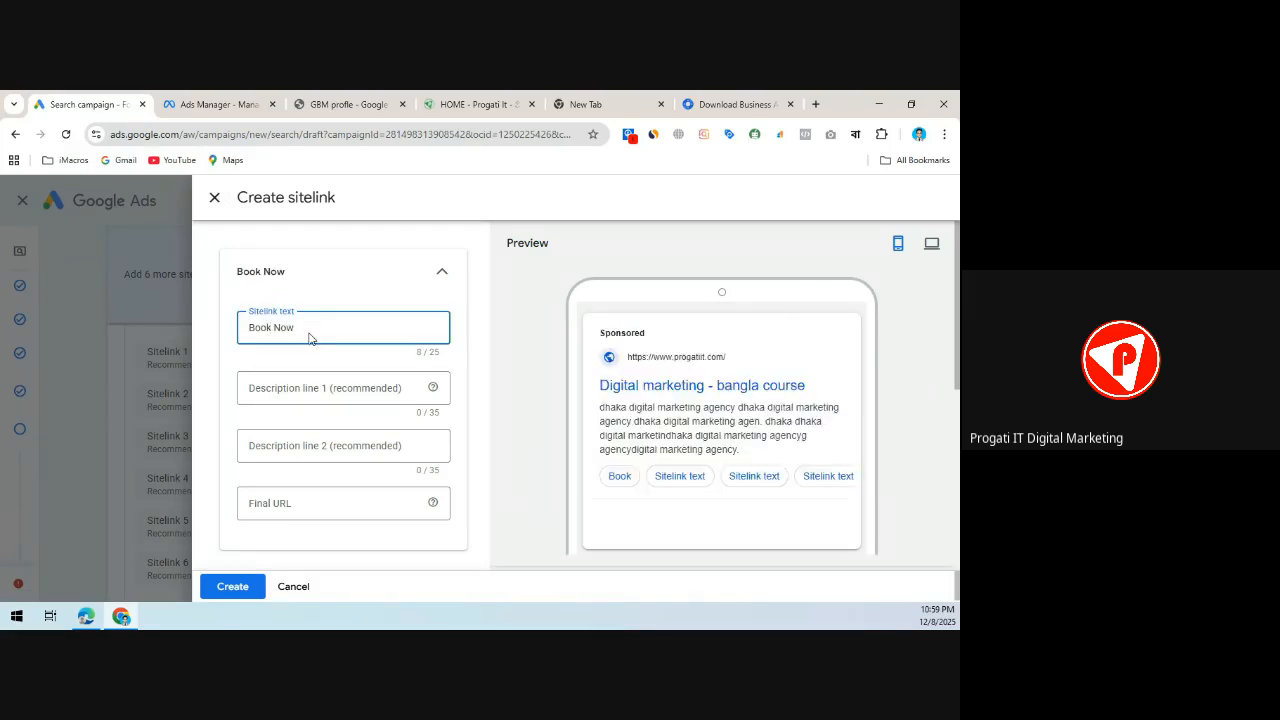
Enter "Your first digital makreting skill" as description line 1 of the Book Now sitelink and open its final URL for editing.
left_click(331, 387)
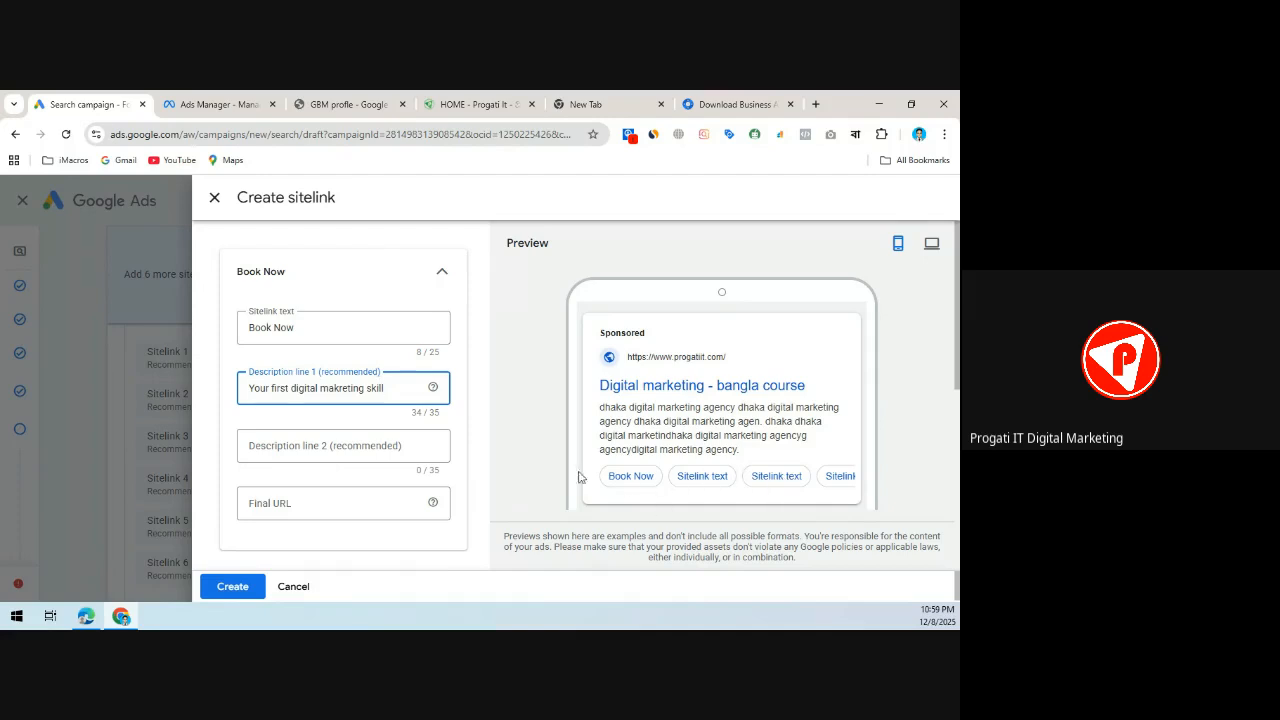
scroll(666, 457, "down", 1)
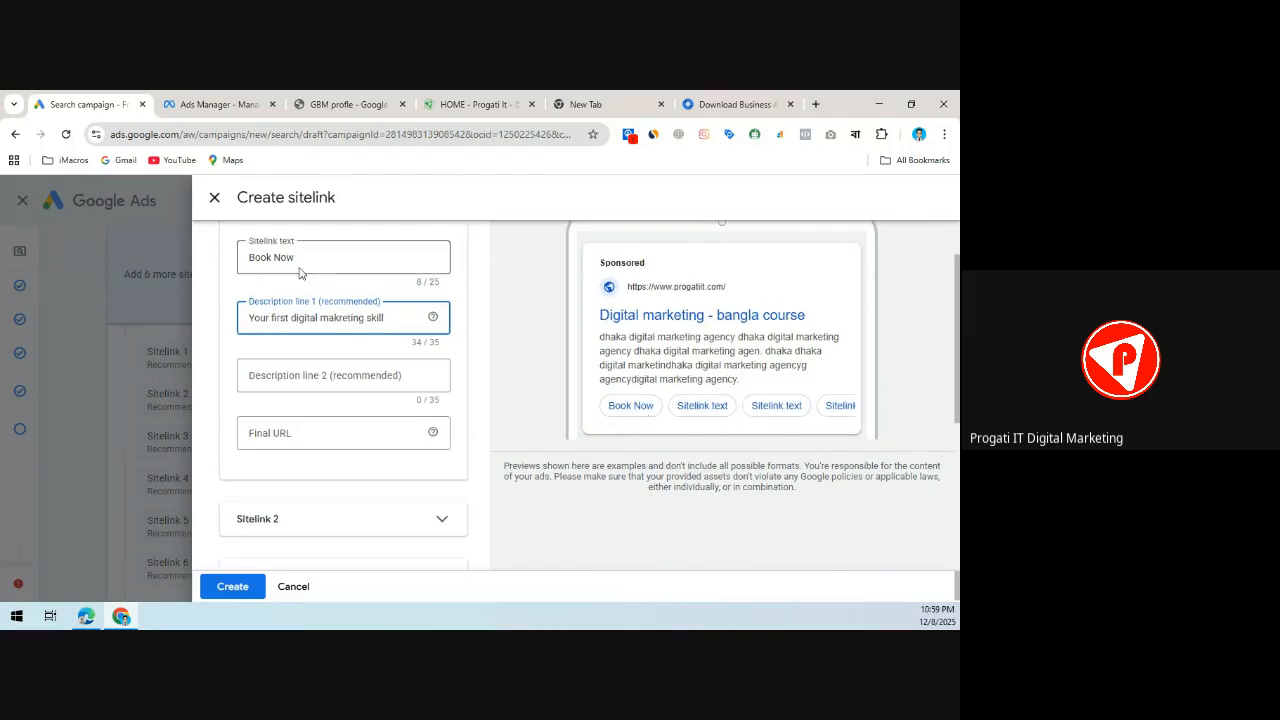
left_click(300, 432)
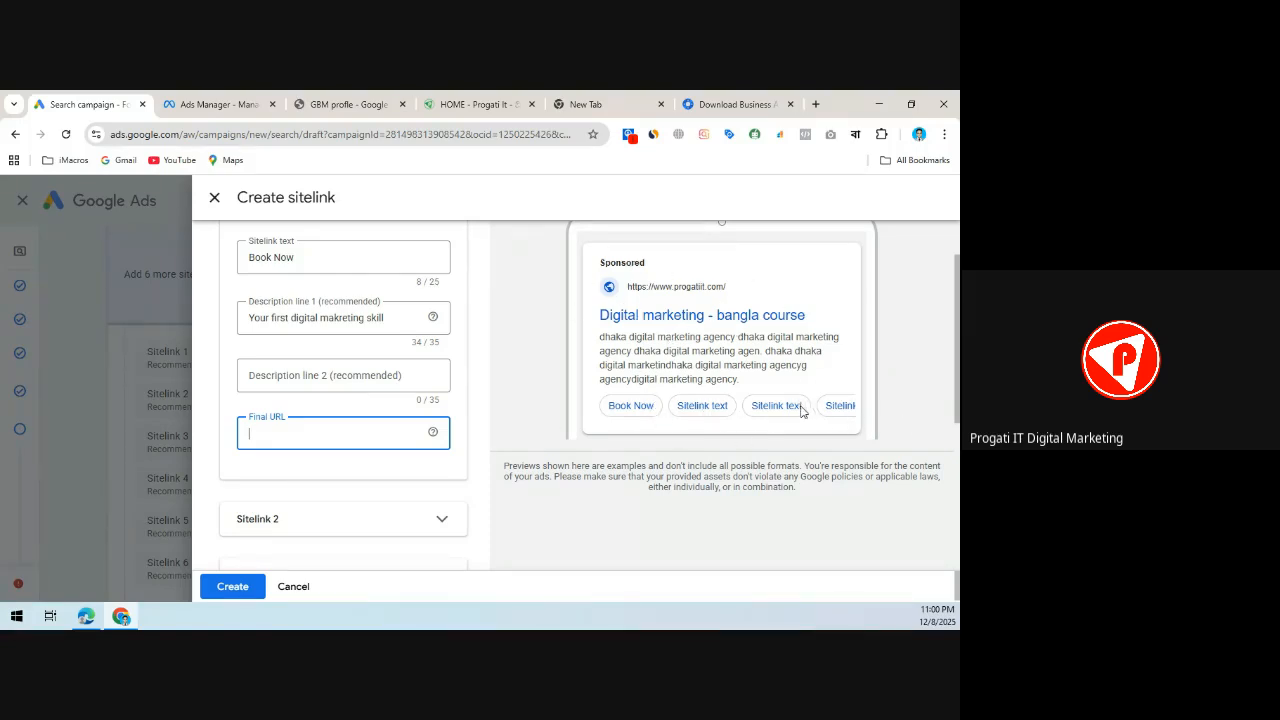
Discard the unfinished Book Now sitelink and expand the ad's additional asset types down to the message assets.
left_click(214, 198)
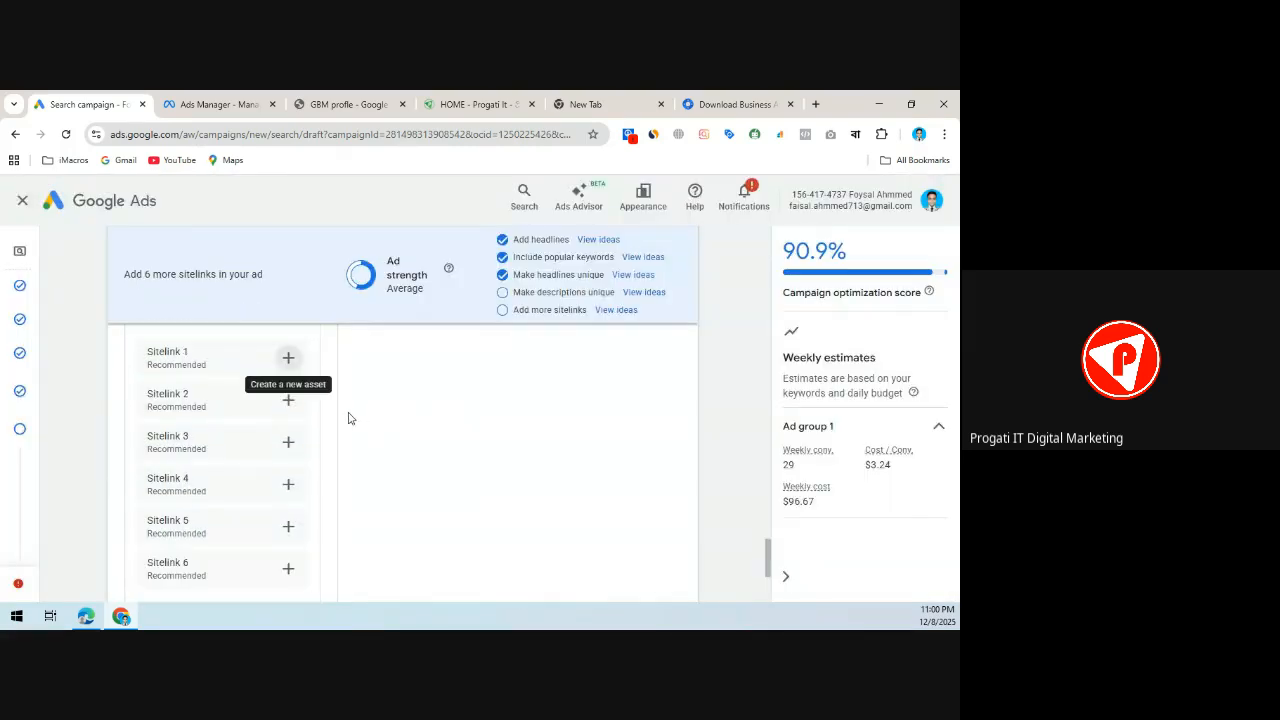
scroll(358, 412, "down", 3)
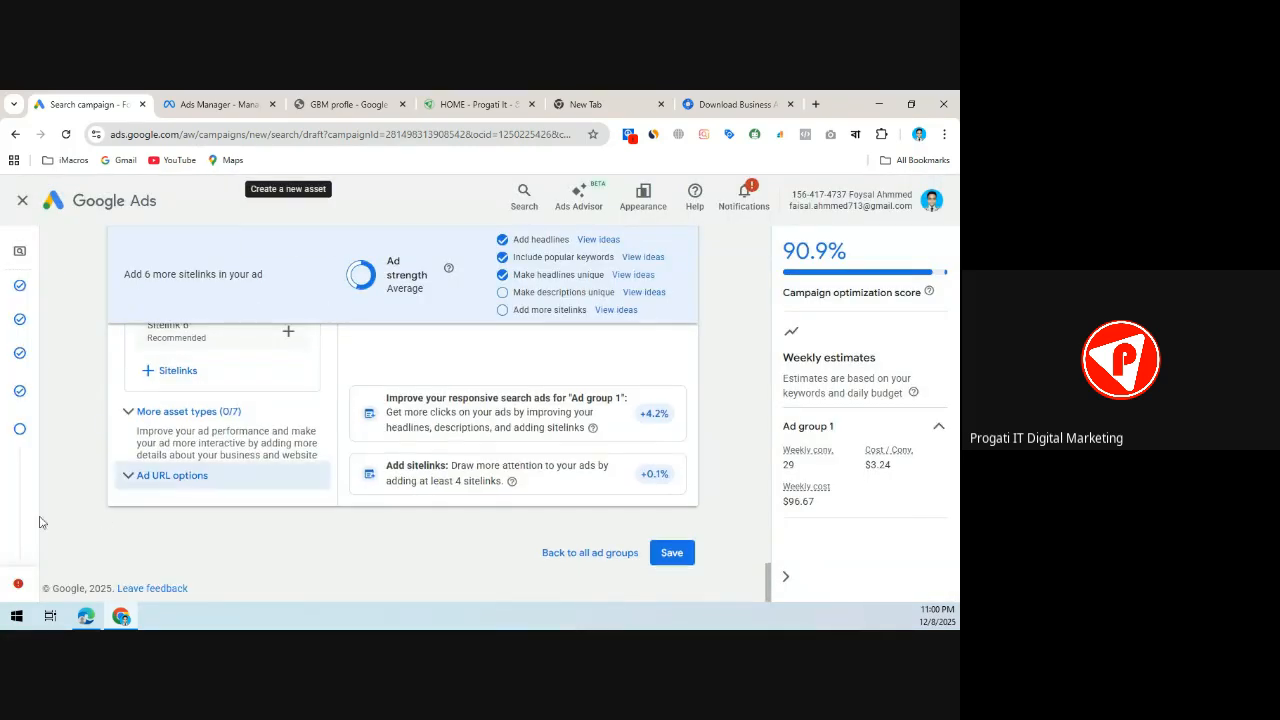
left_click(120, 411)
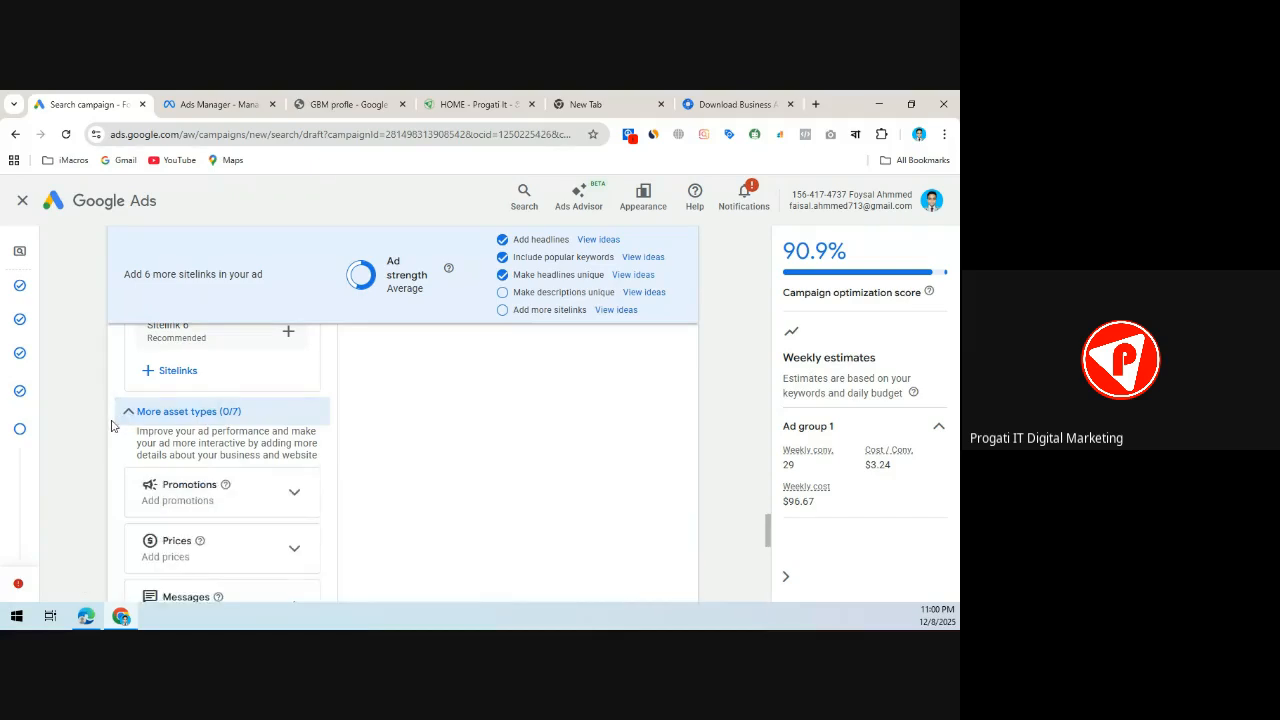
scroll(112, 425, "down", 1)
scroll(112, 428, "down", 2)
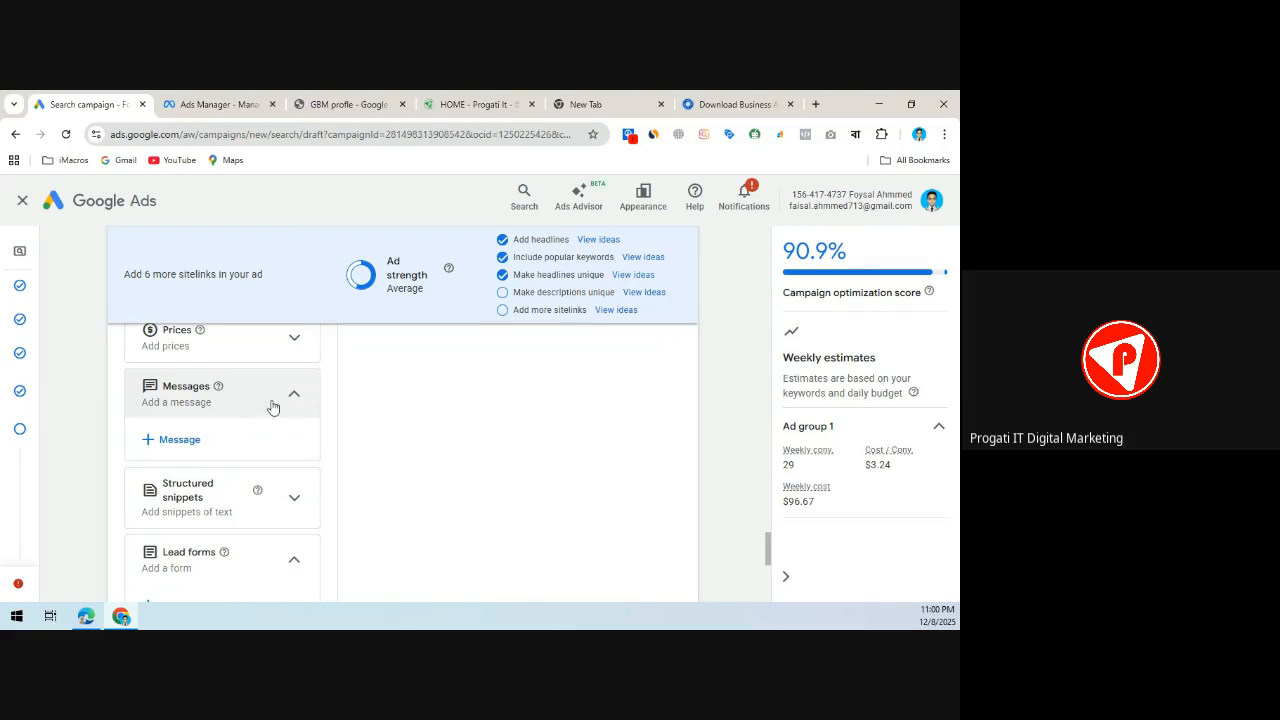
Examine the Messenger and WhatsApp setup fields of a campaign-level message and close it without adding one.
left_click(171, 445)
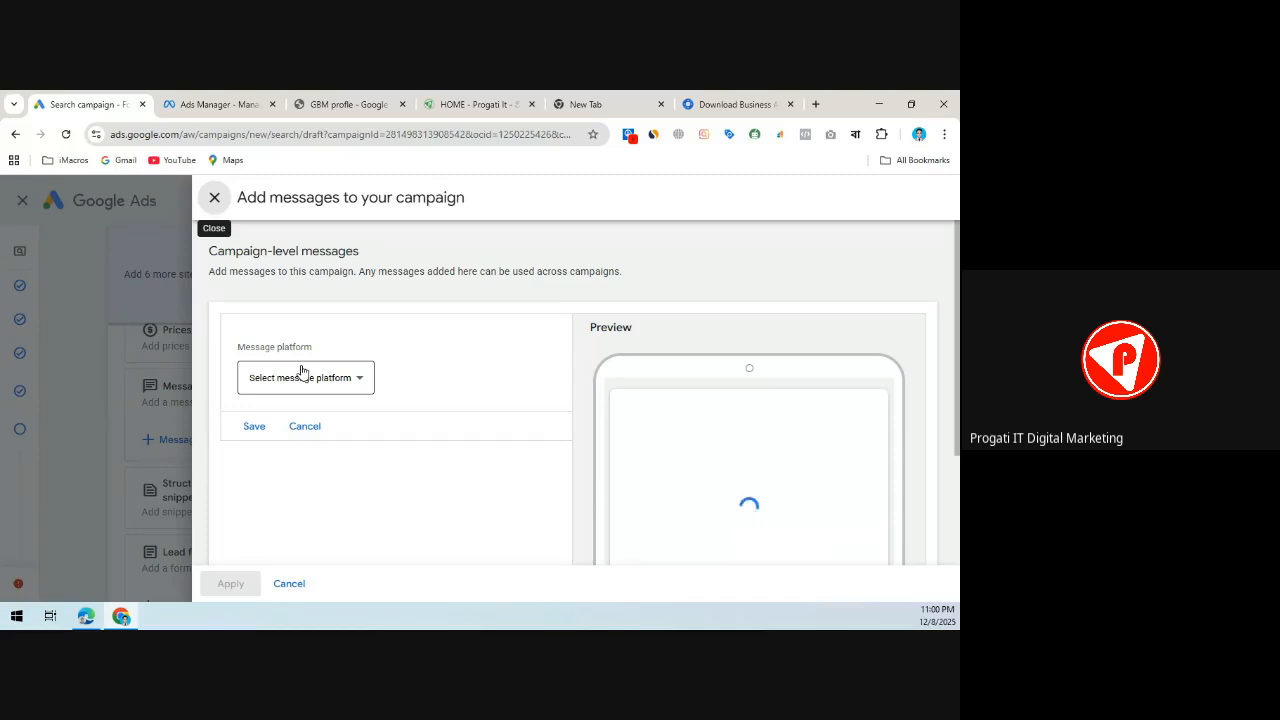
left_click(301, 377)
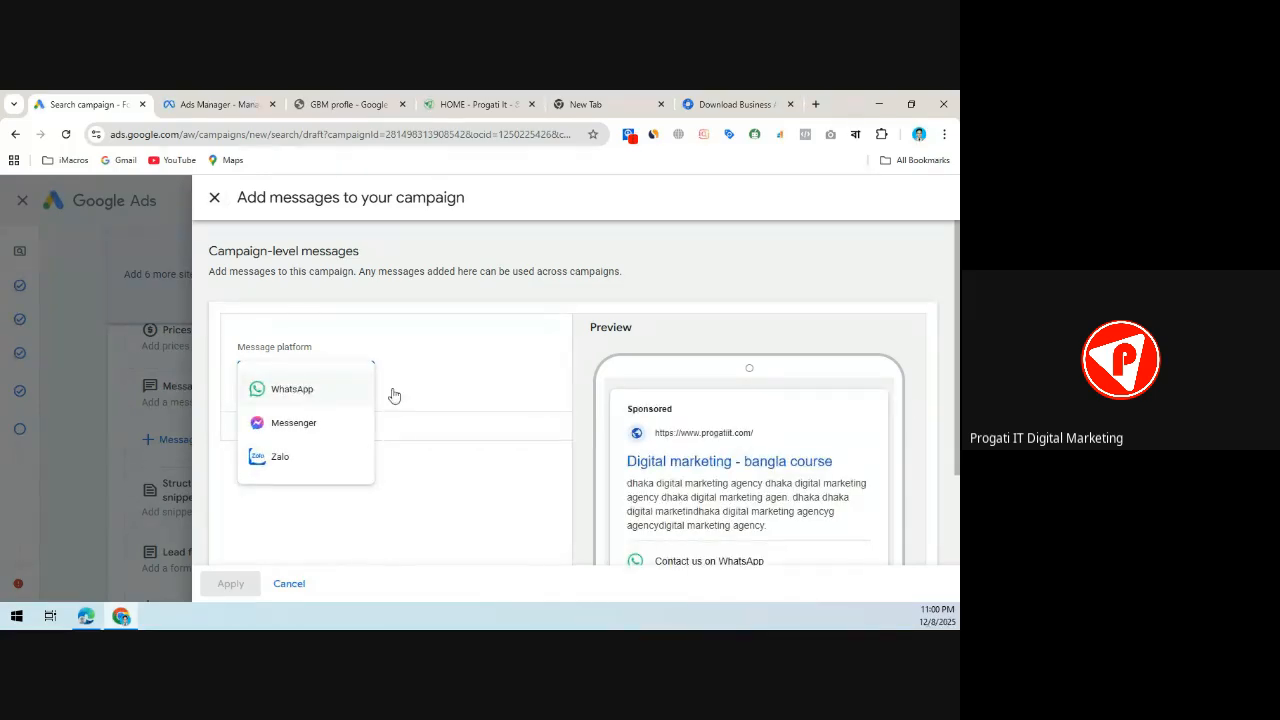
scroll(850, 420, "down", 2)
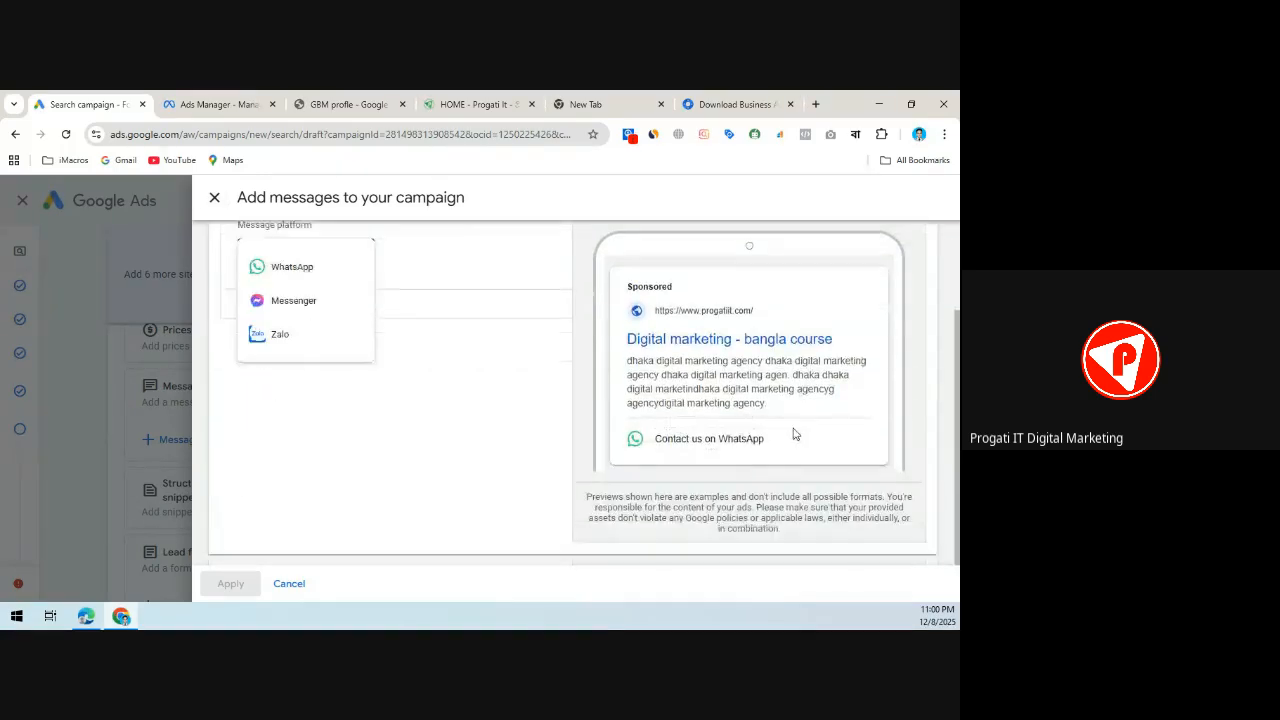
left_click(270, 302)
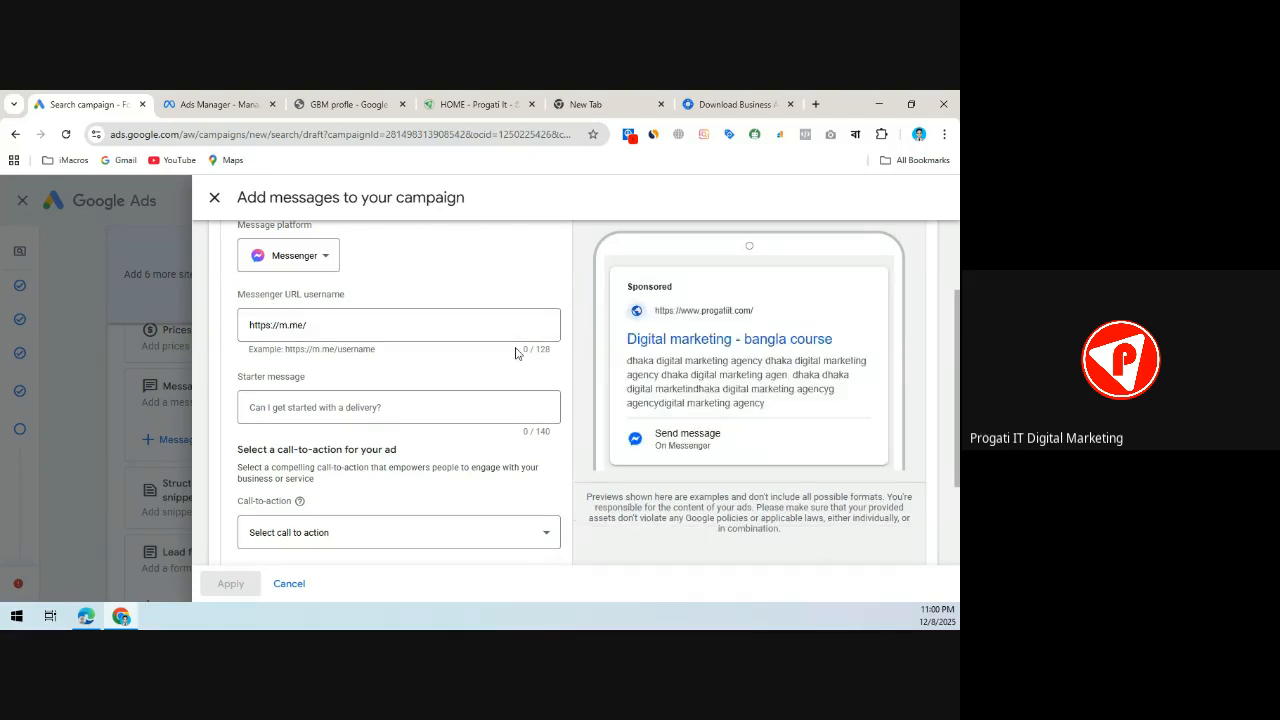
left_click(316, 266)
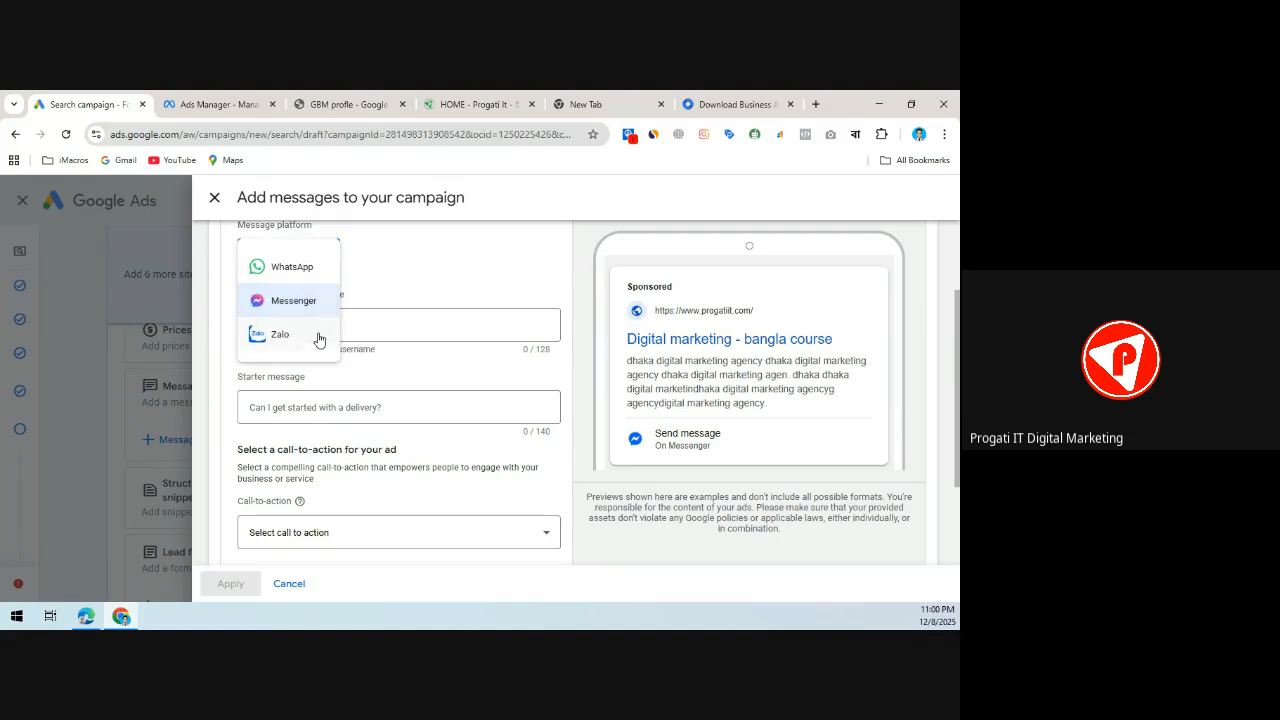
left_click(290, 268)
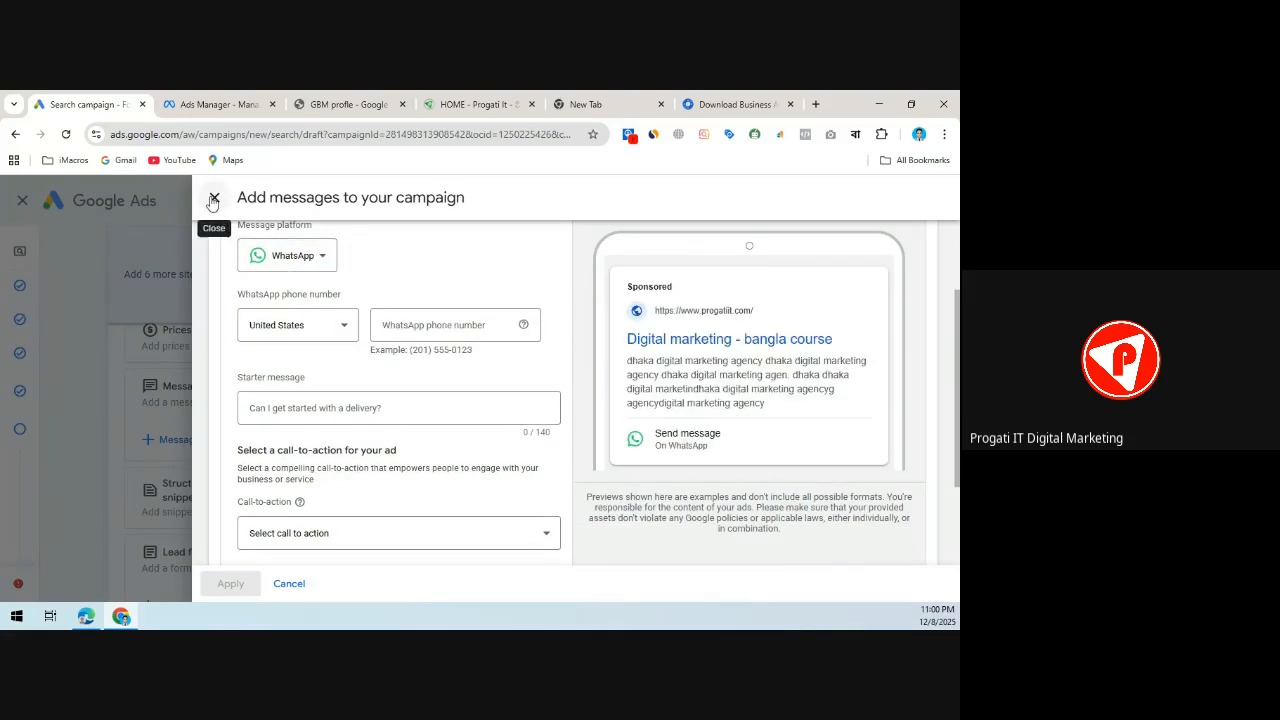
left_click(300, 256)
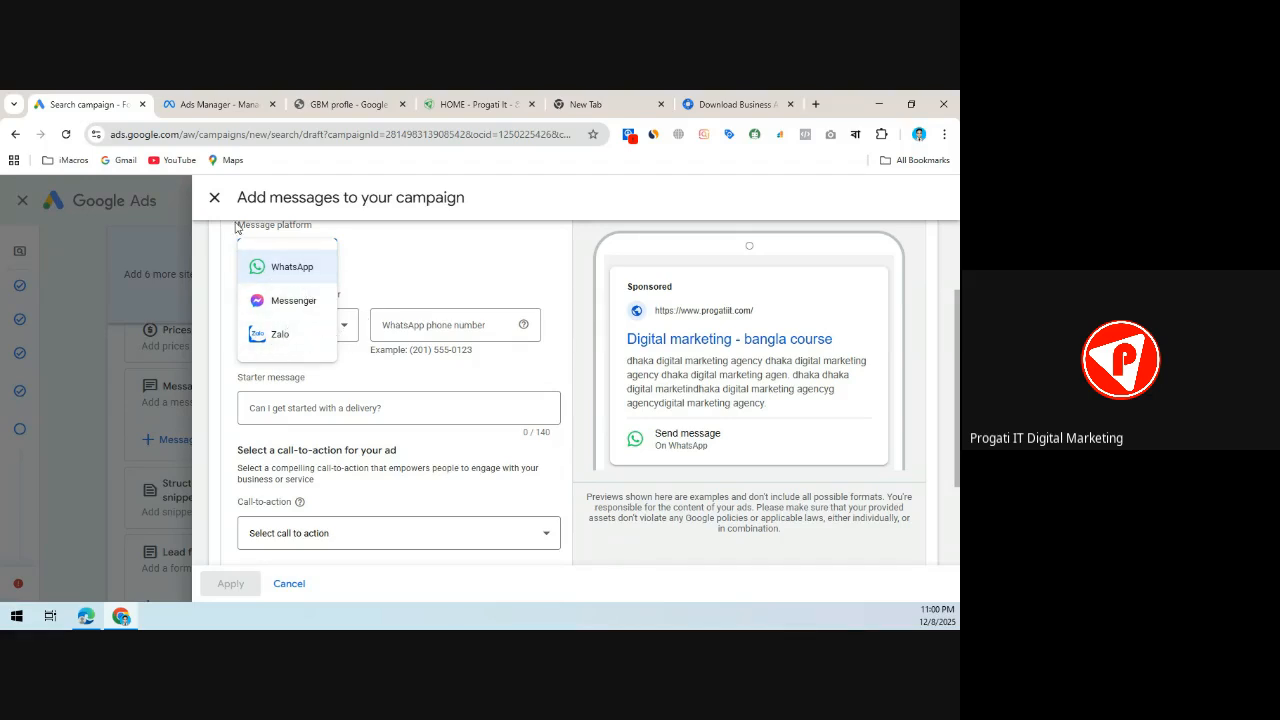
left_click(214, 197)
Look through the remaining asset types, save the ad and continue to the campaign budget.
scroll(266, 423, "down", 1)
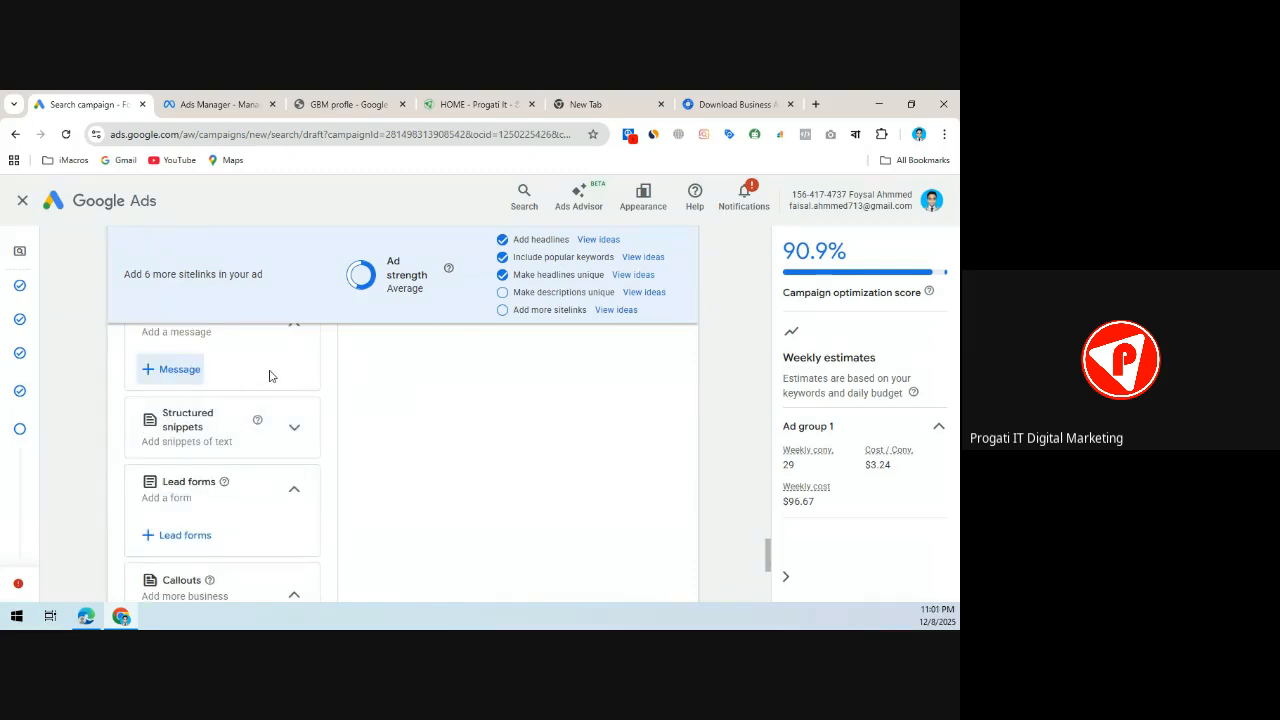
scroll(267, 374, "up", 1)
scroll(268, 375, "down", 1)
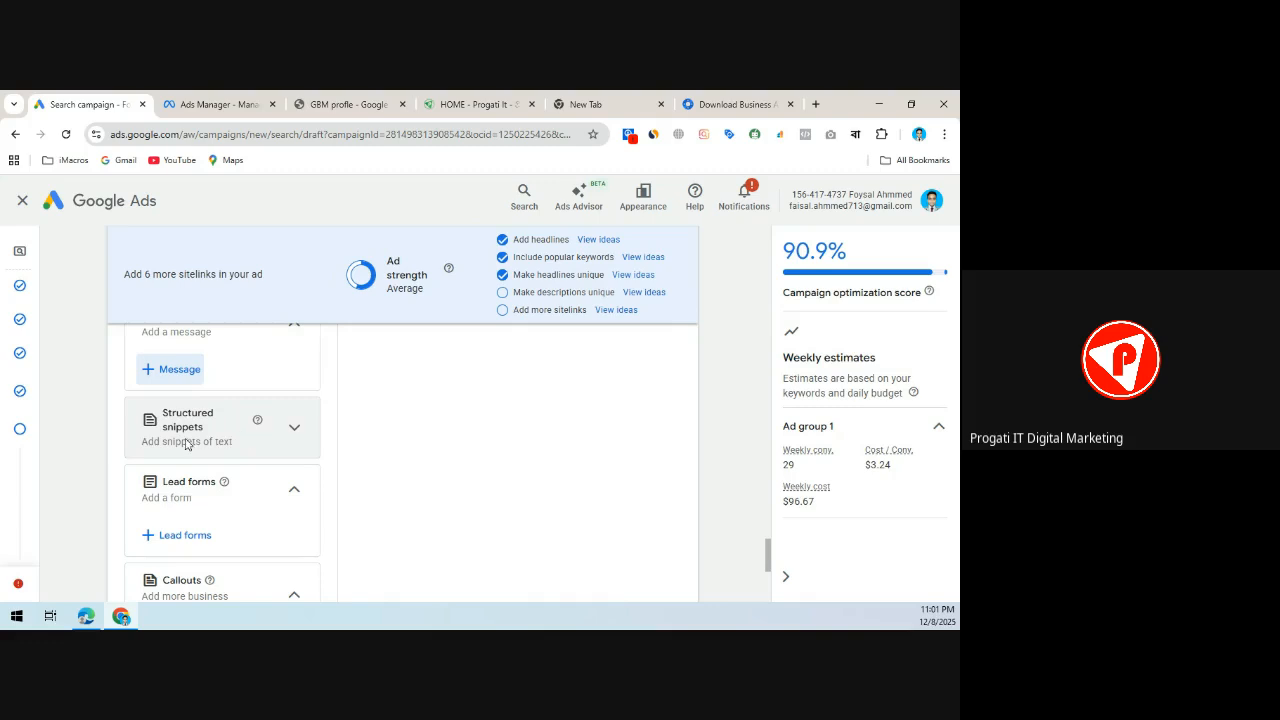
scroll(215, 438, "down", 1)
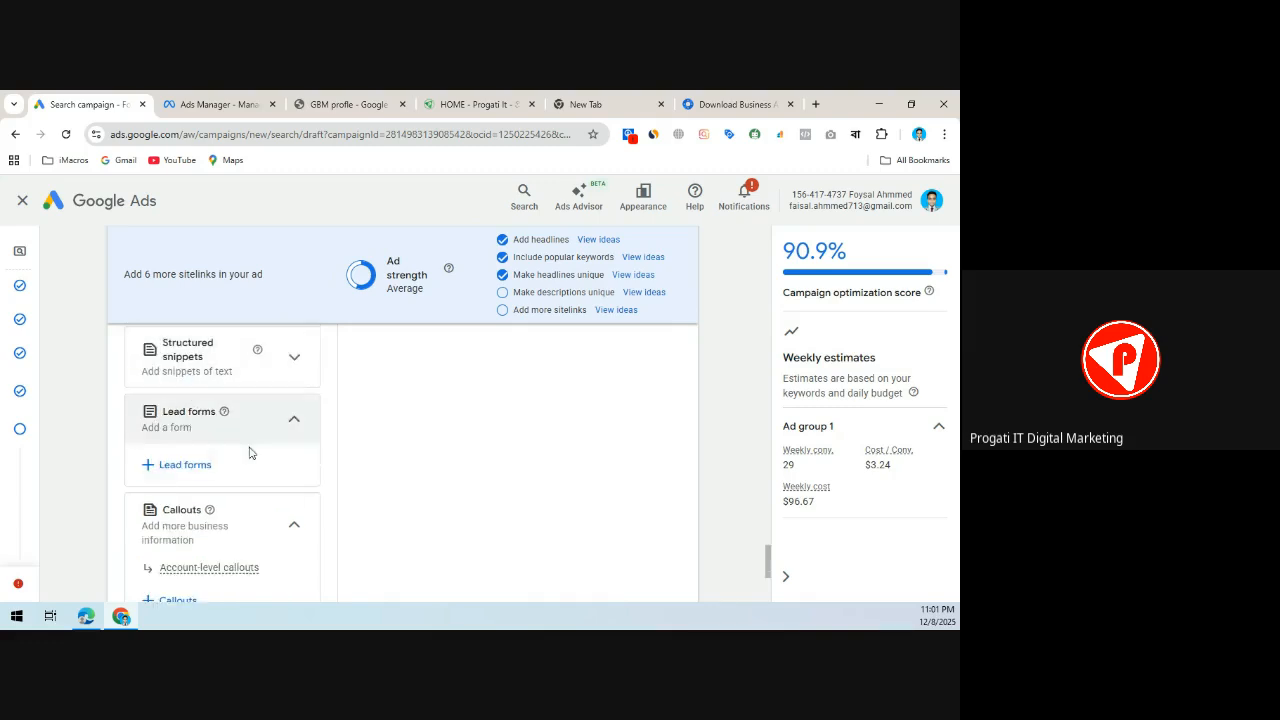
scroll(206, 437, "down", 2)
scroll(198, 474, "down", 2)
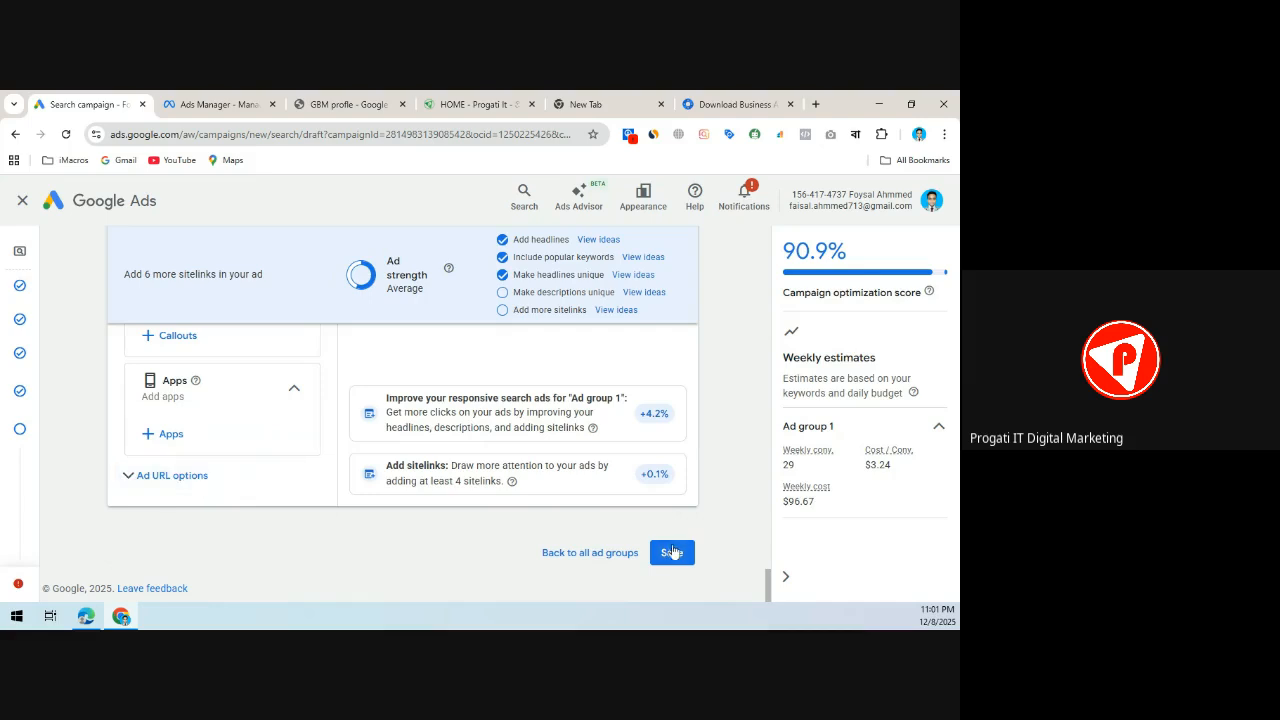
left_click(670, 553)
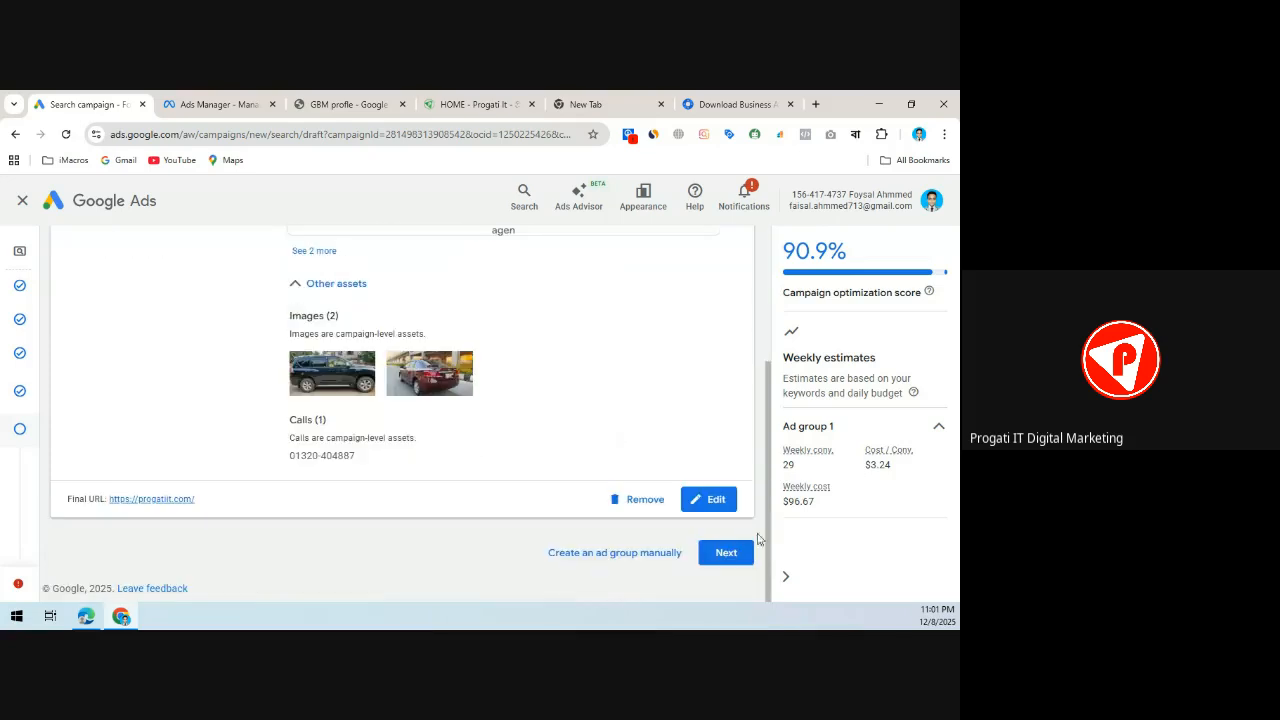
left_click(726, 556)
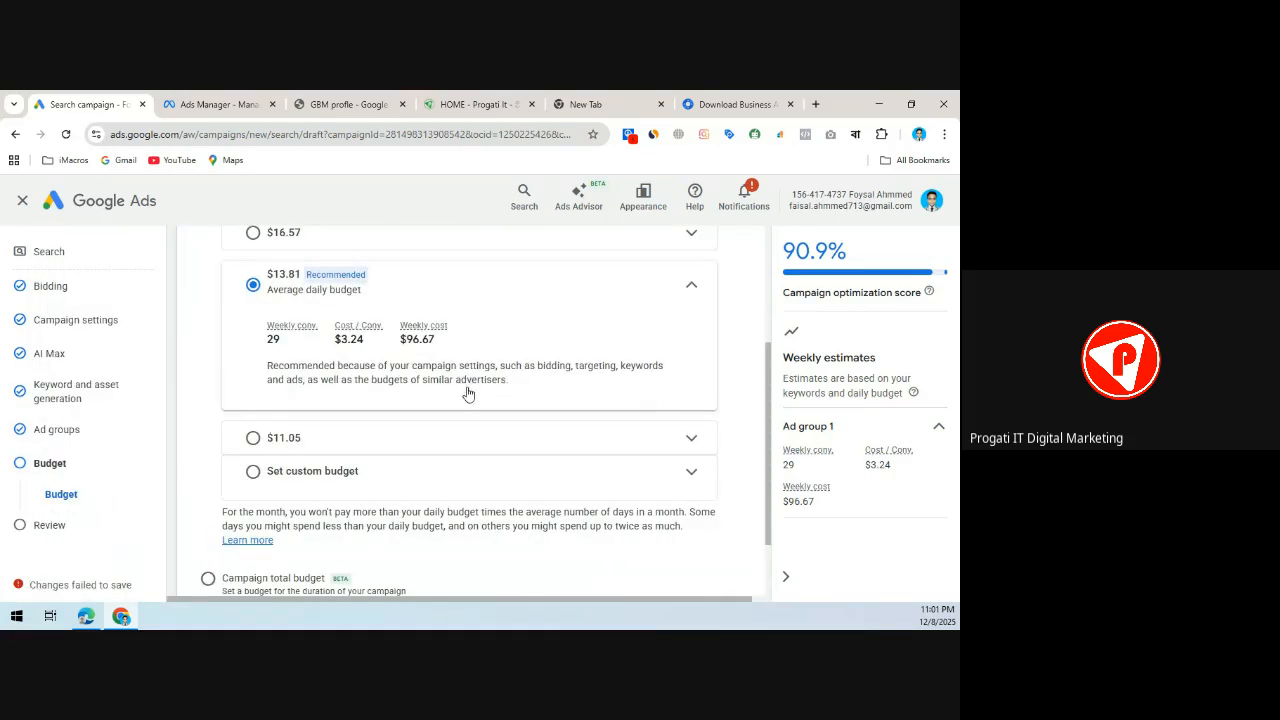
Set a custom average daily budget of $10.00 for the campaign and proceed to the review.
scroll(468, 393, "down", 1)
scroll(468, 393, "up", 3)
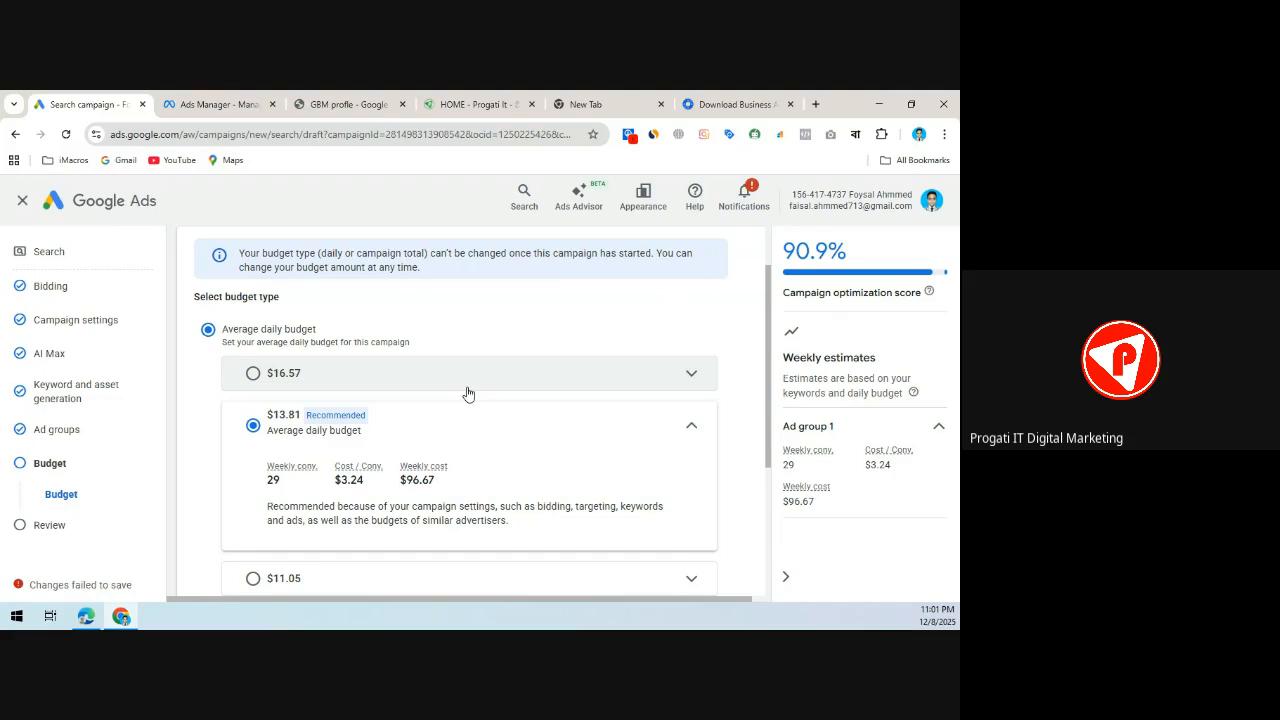
scroll(450, 393, "down", 2)
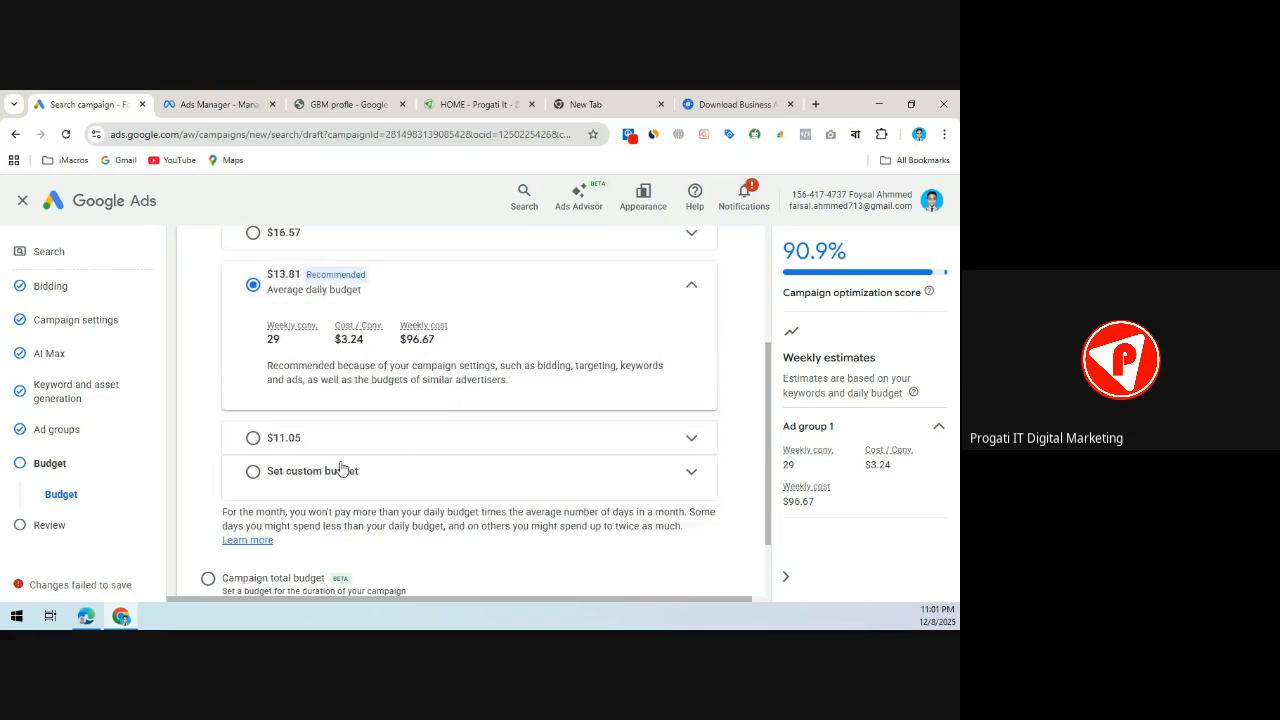
scroll(300, 508, "up", 1)
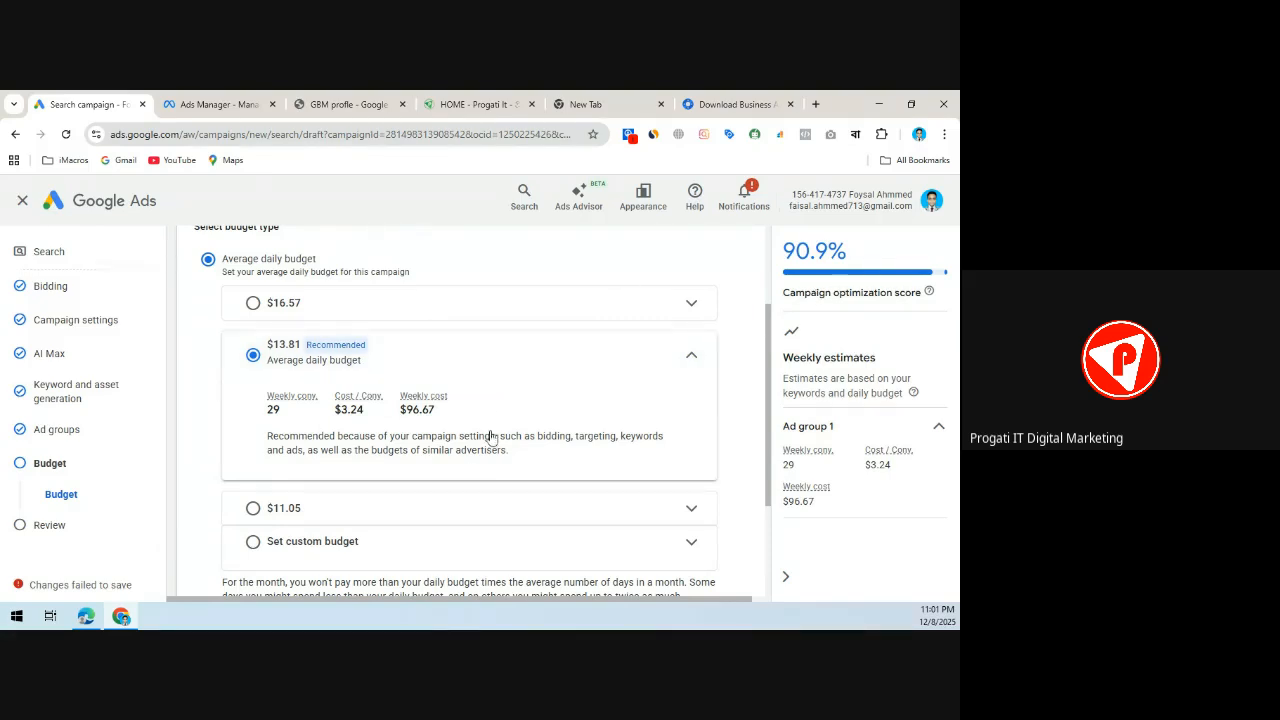
scroll(528, 397, "down", 1)
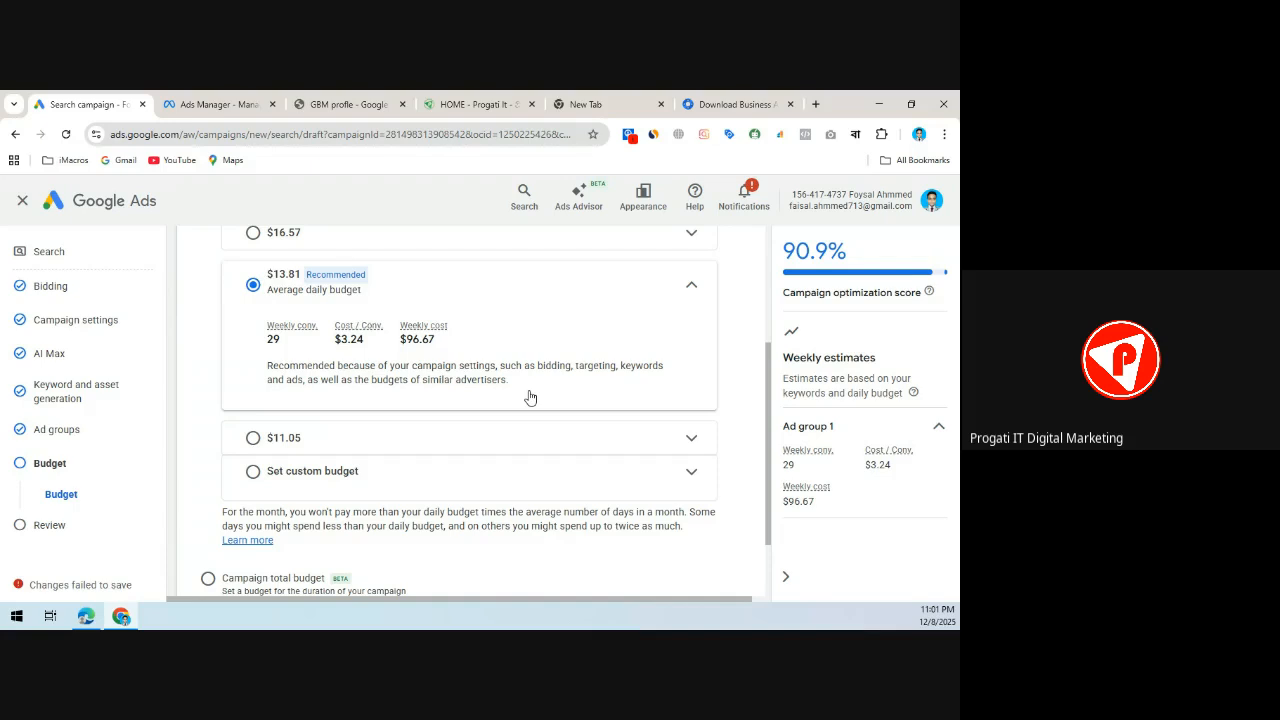
scroll(357, 278, "up", 1)
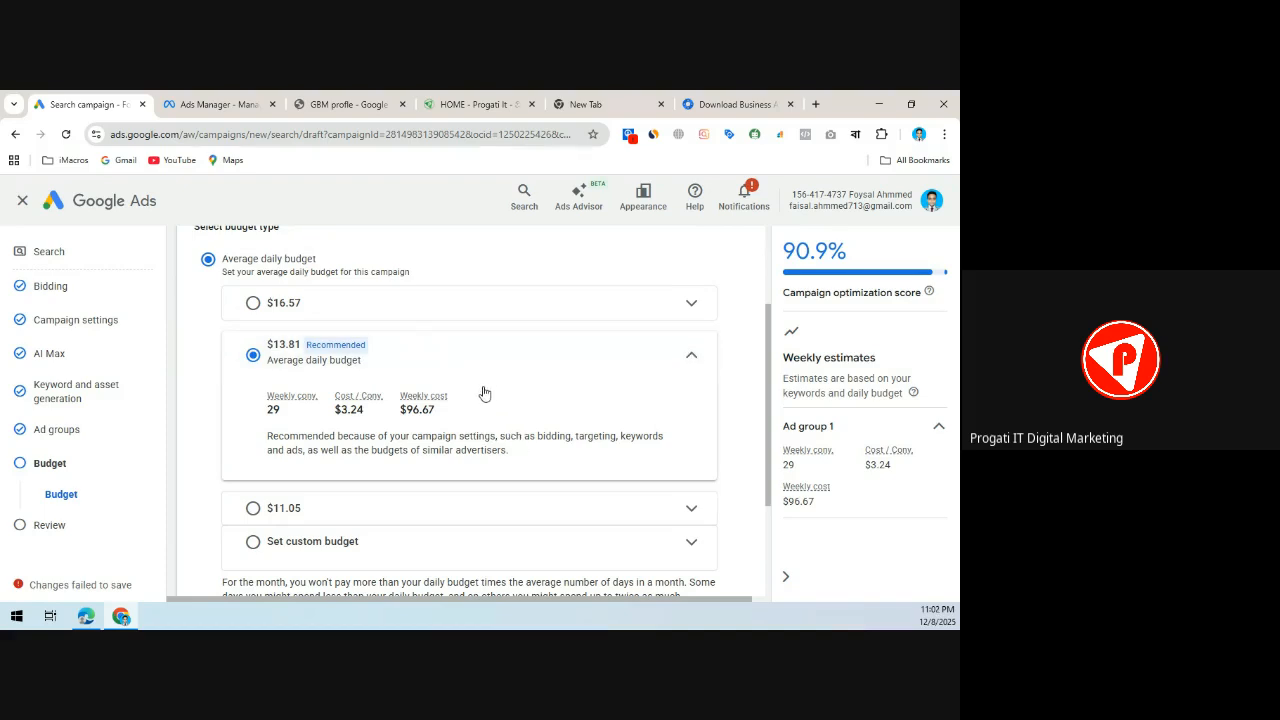
scroll(489, 457, "down", 1)
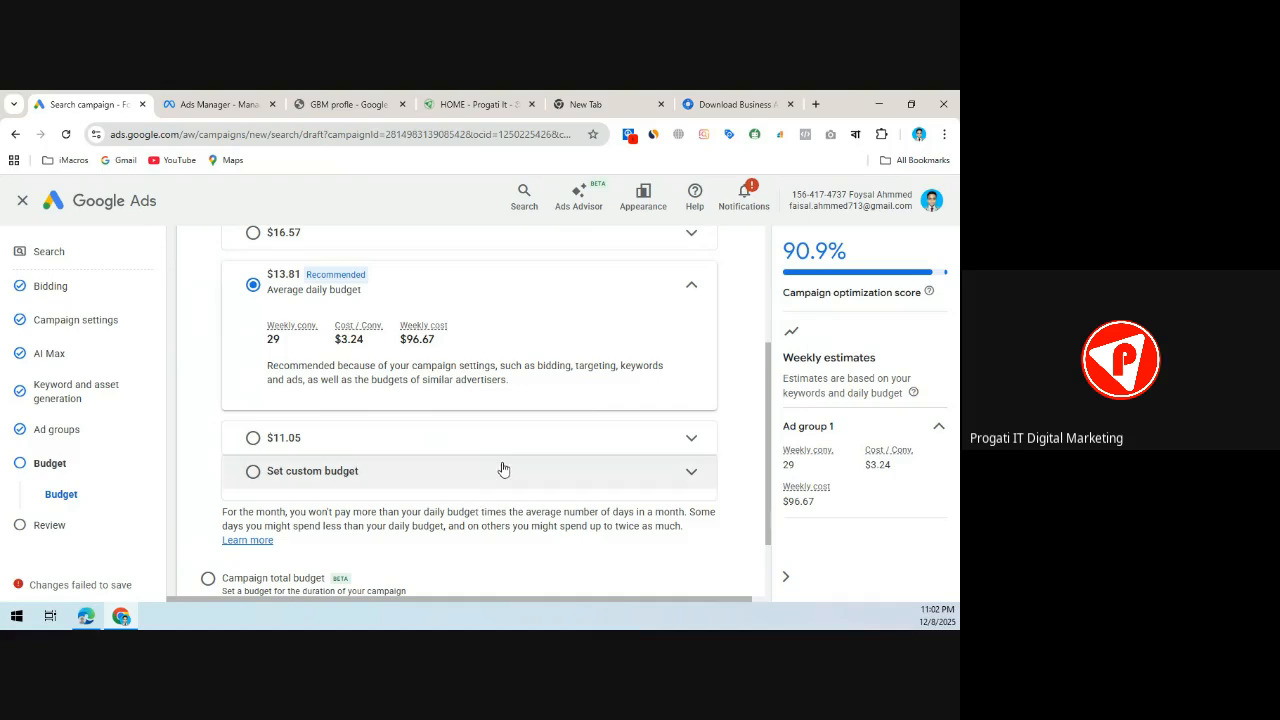
left_click(443, 474)
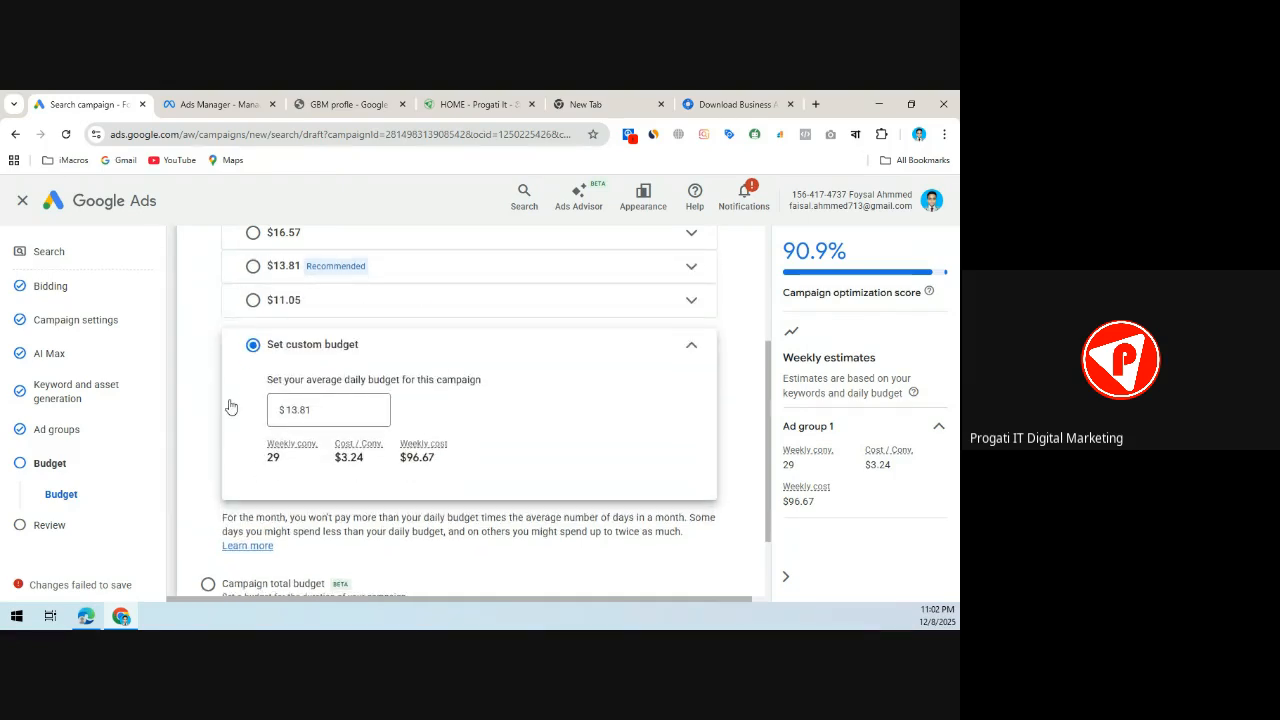
left_click(310, 408)
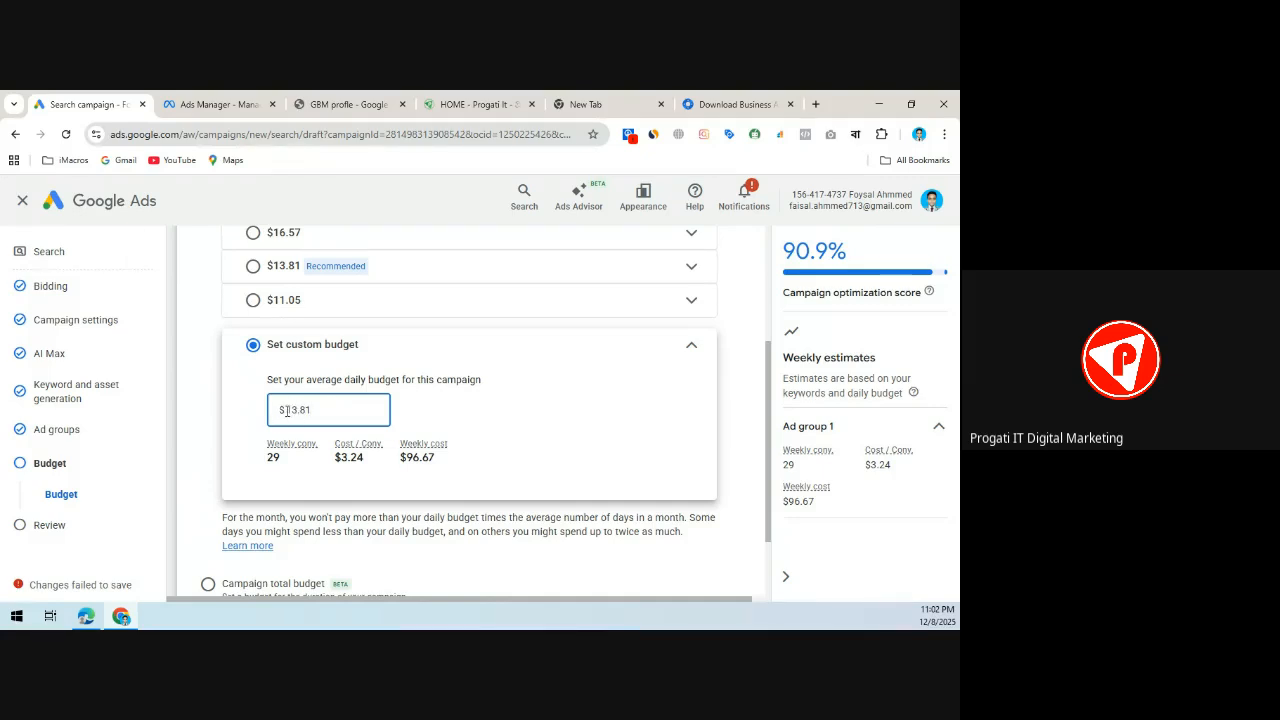
left_click_drag(286, 410, 363, 410)
type("10")
left_click(208, 428)
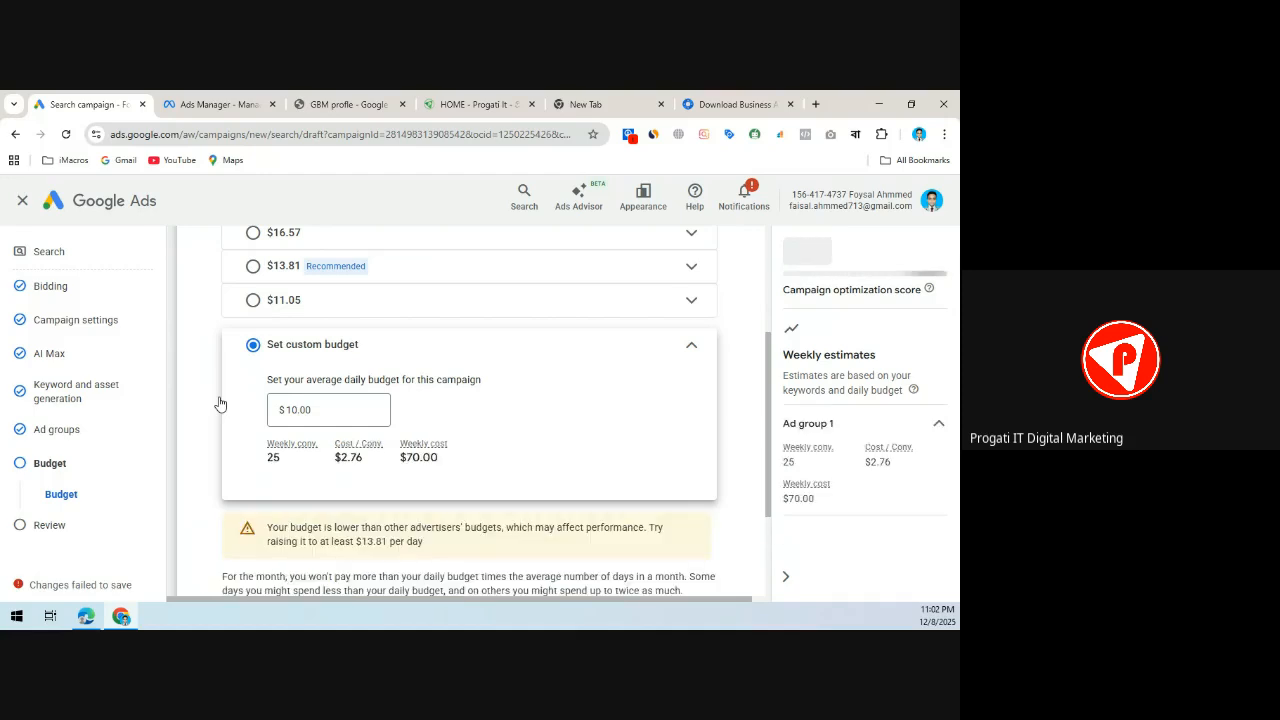
scroll(310, 411, "down", 2)
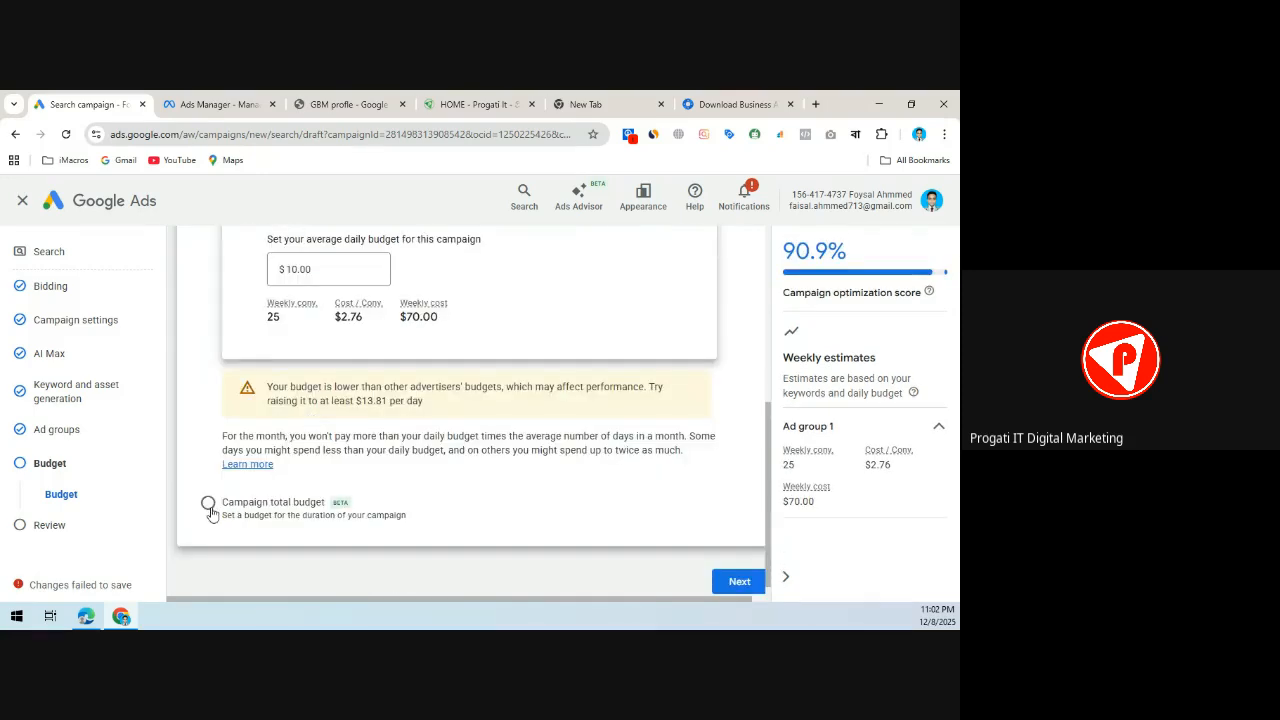
left_click(737, 582)
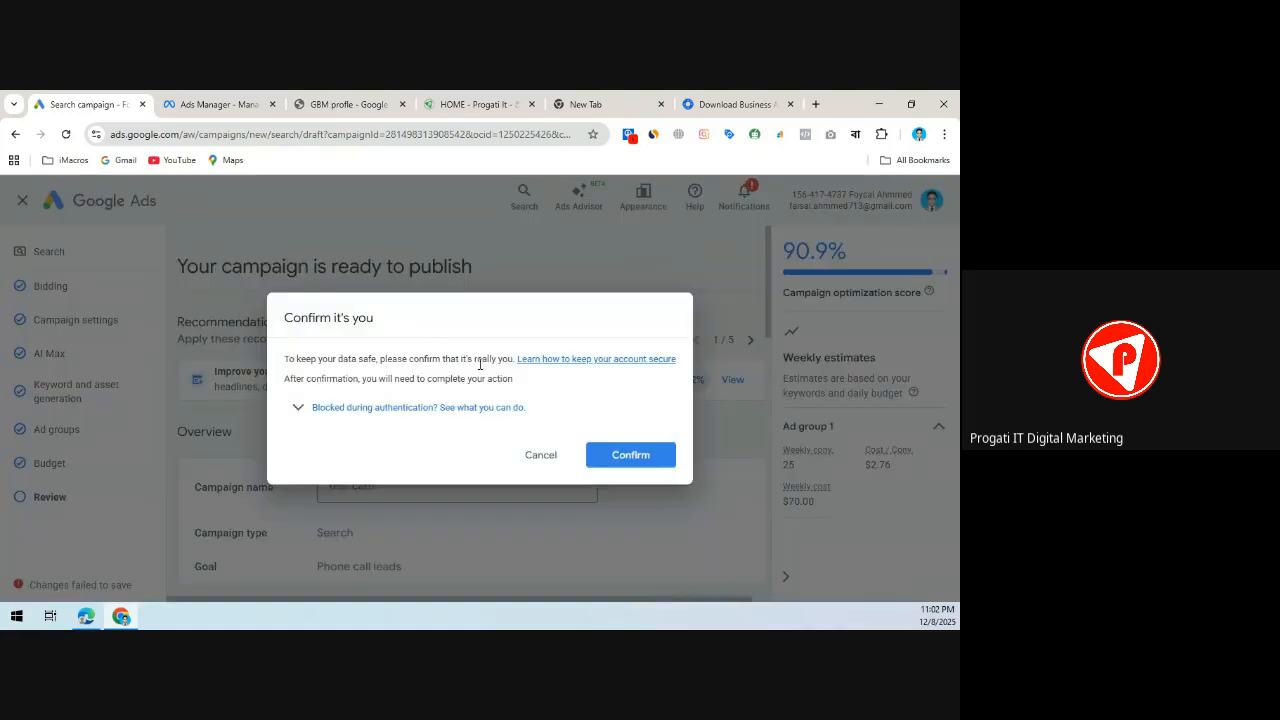
Dismiss the identity confirmation and review the campaign's overview, bidding, settings, AI Max, ad groups and budget summary.
left_click(549, 463)
scroll(526, 451, "down", 3)
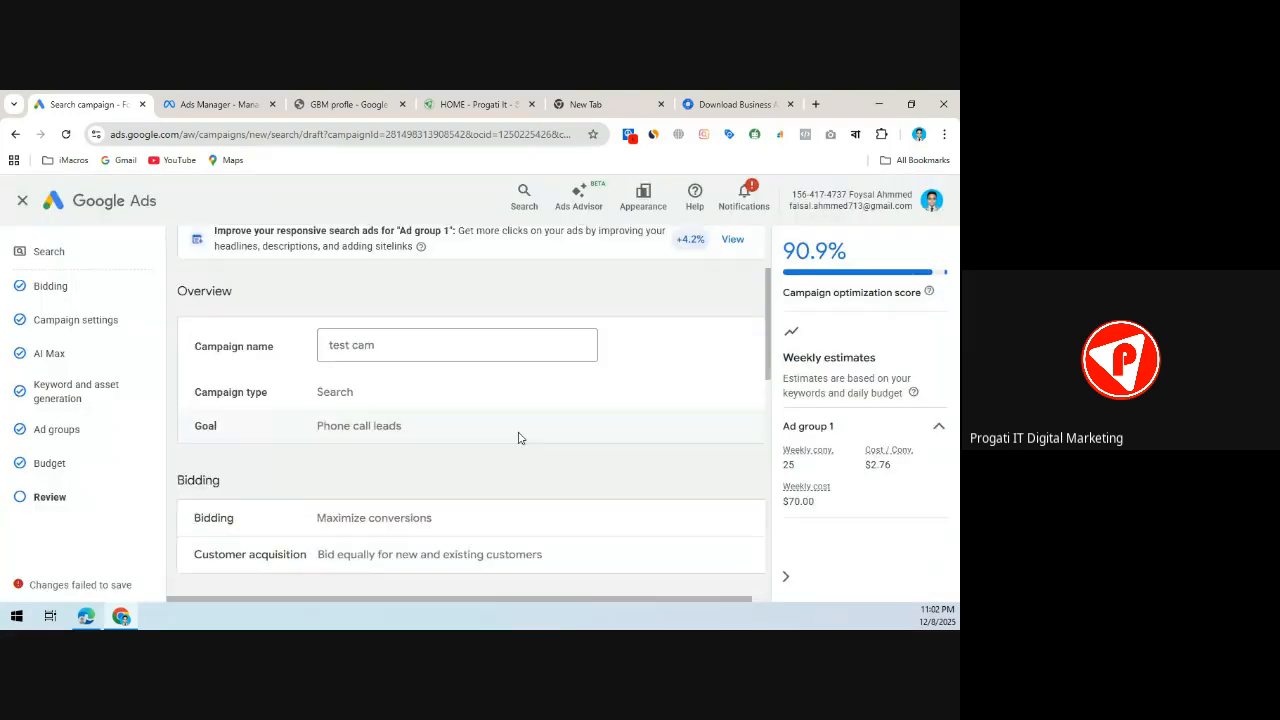
scroll(517, 437, "up", 2)
scroll(390, 410, "up", 1)
scroll(418, 378, "down", 2)
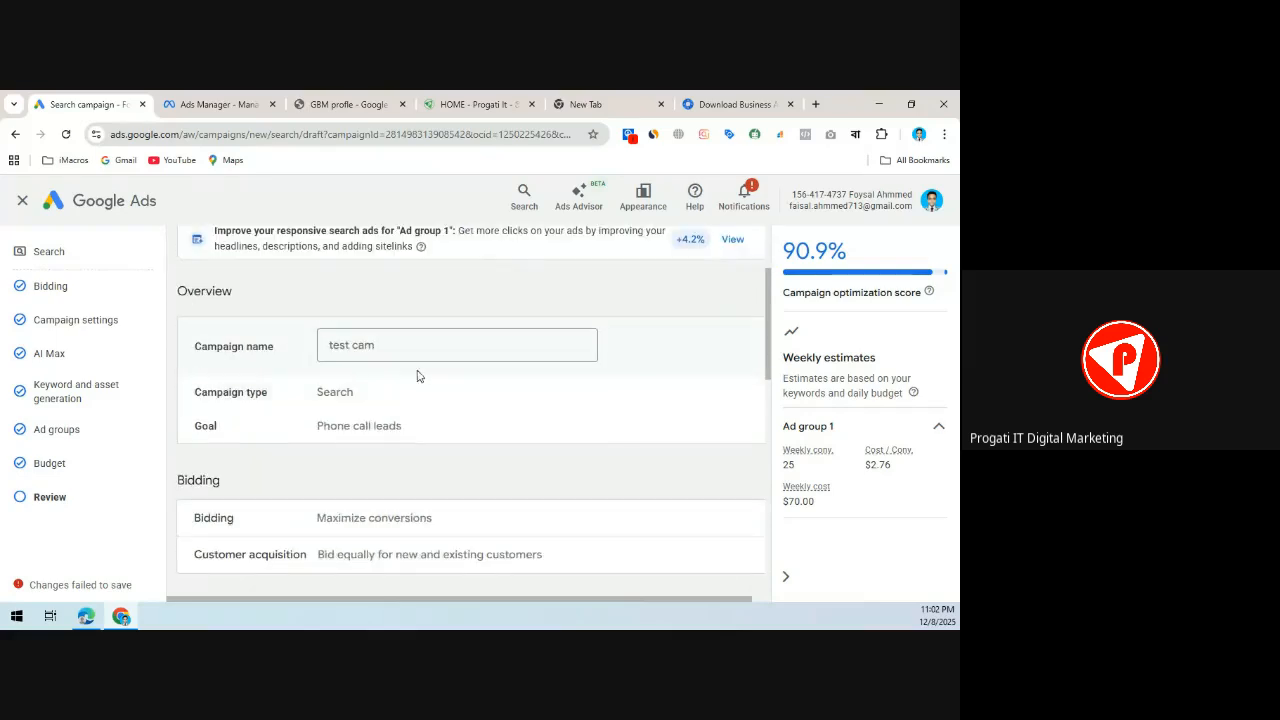
scroll(395, 398, "down", 1)
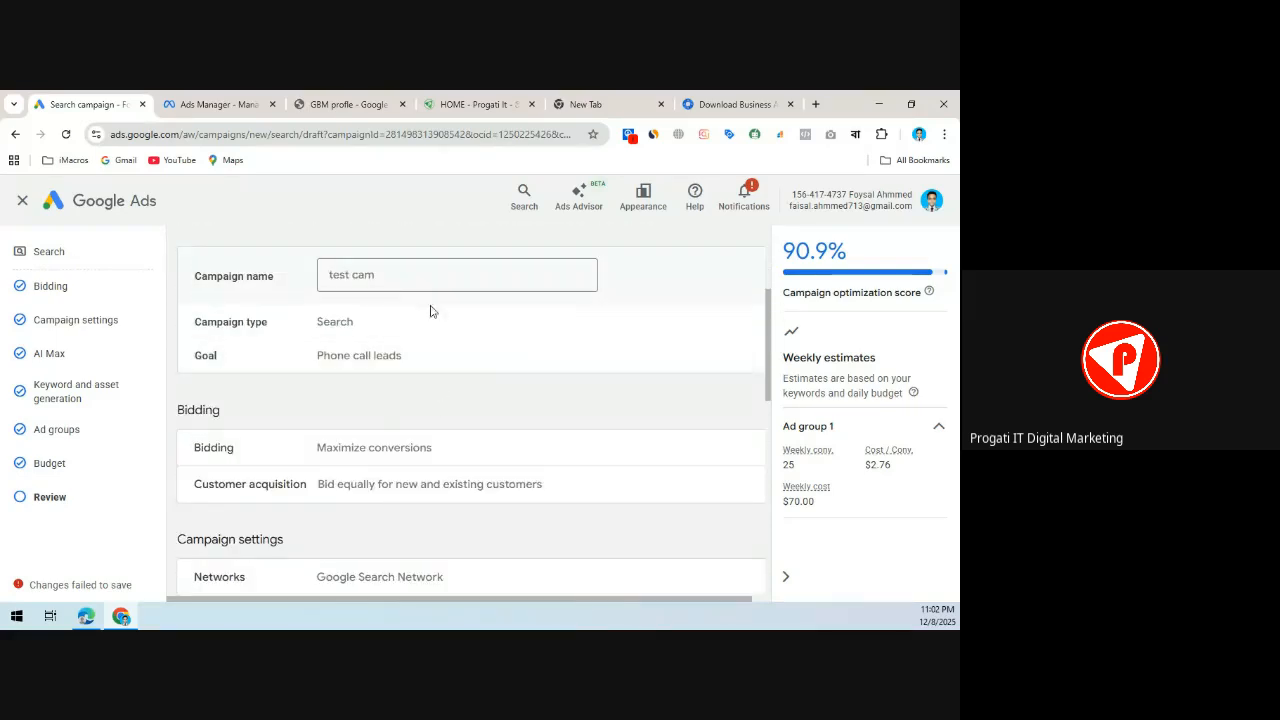
left_click(785, 576)
scroll(416, 462, "down", 10)
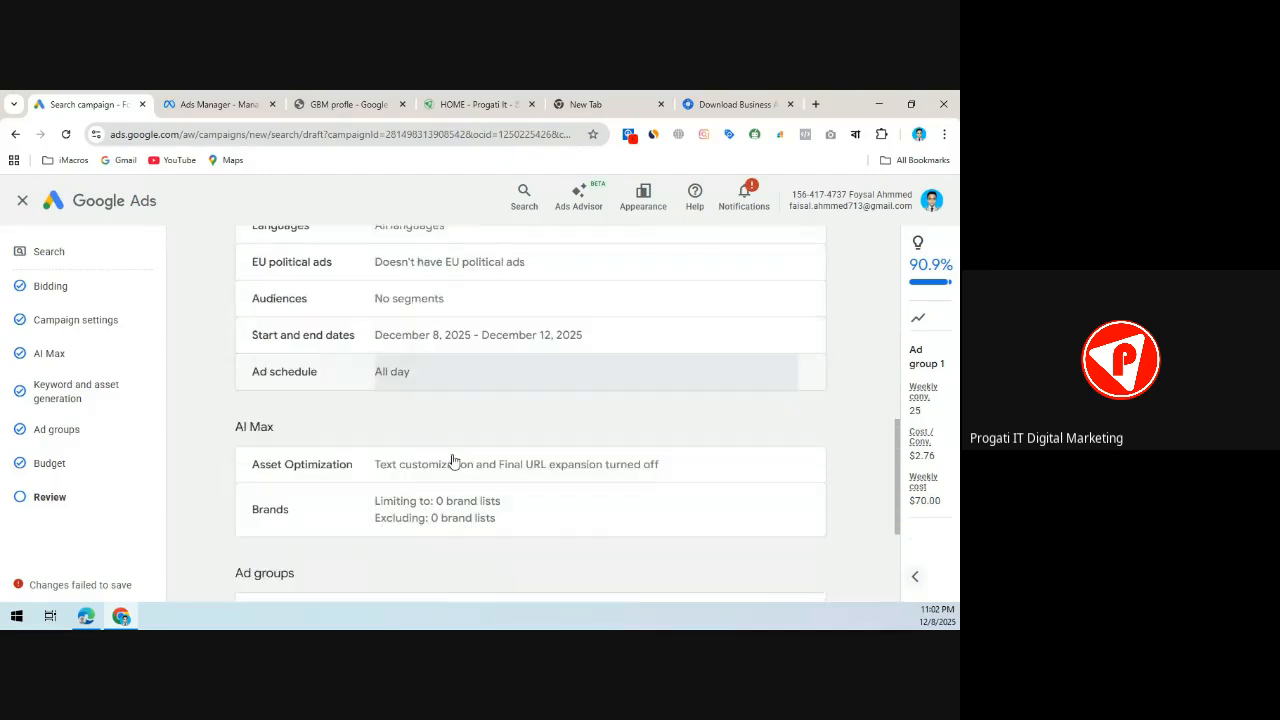
scroll(600, 404, "up", 5)
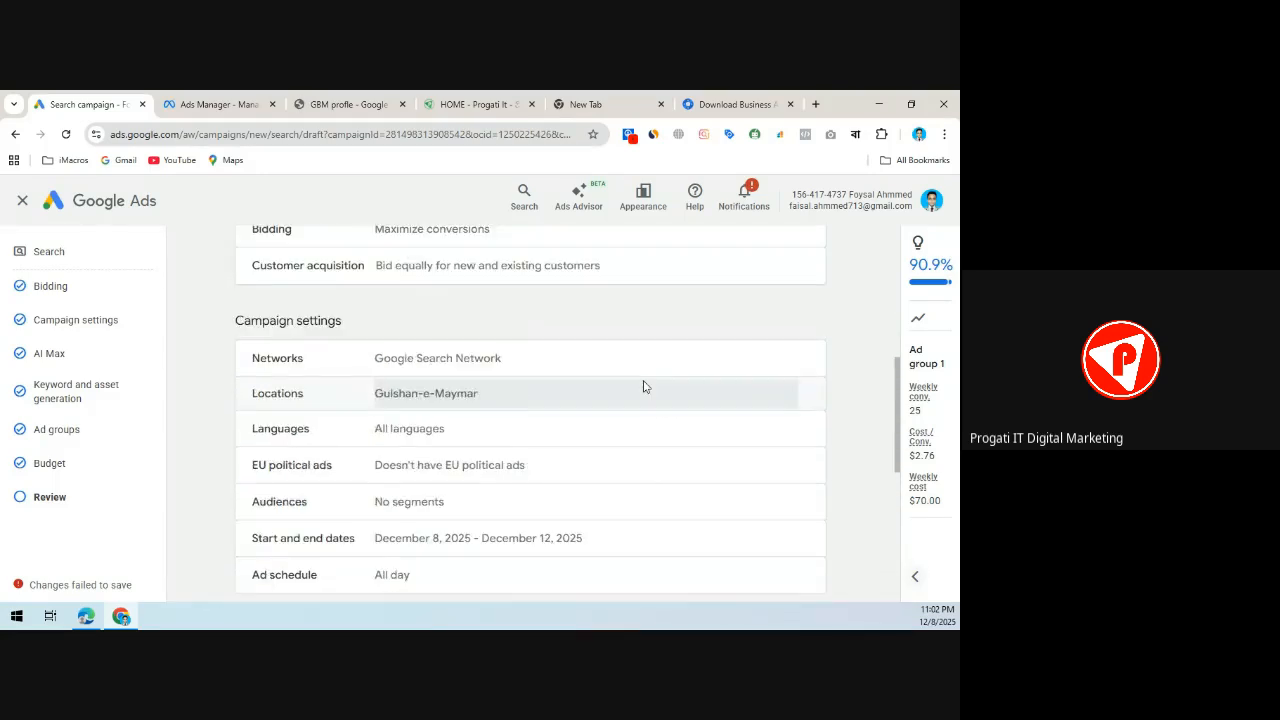
scroll(643, 386, "down", 5)
scroll(385, 525, "up", 15)
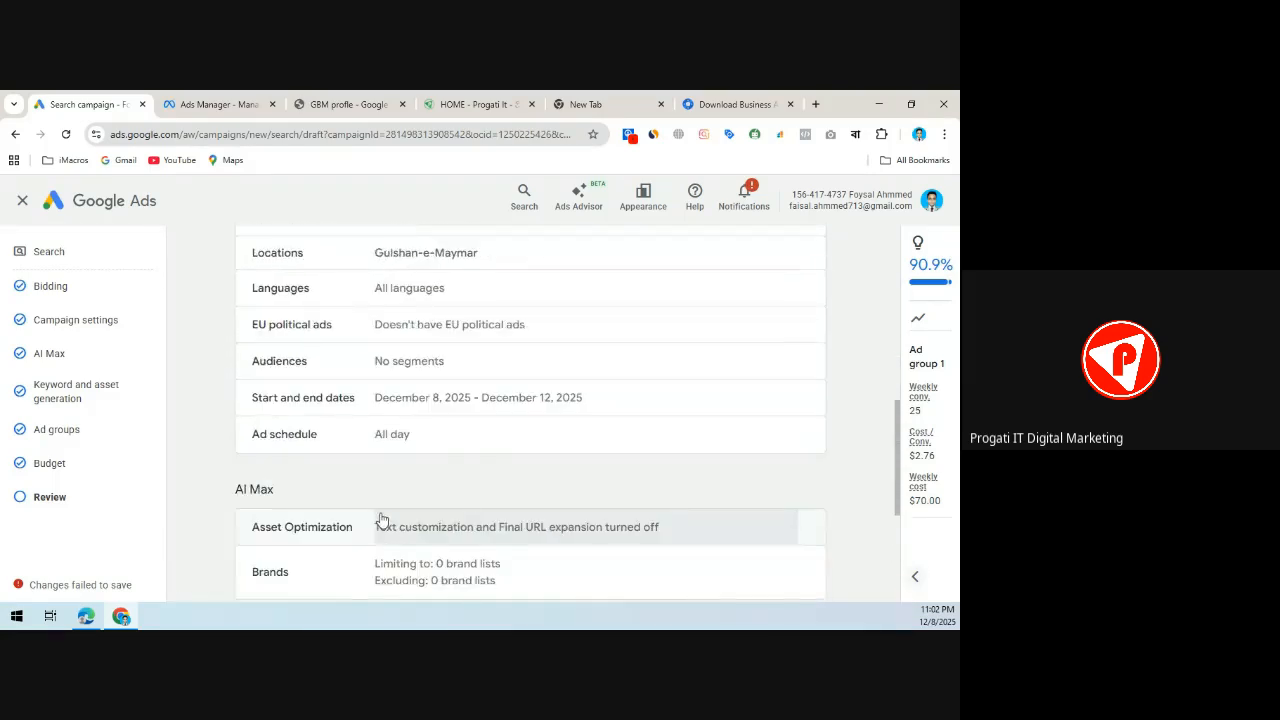
scroll(394, 511, "down", 15)
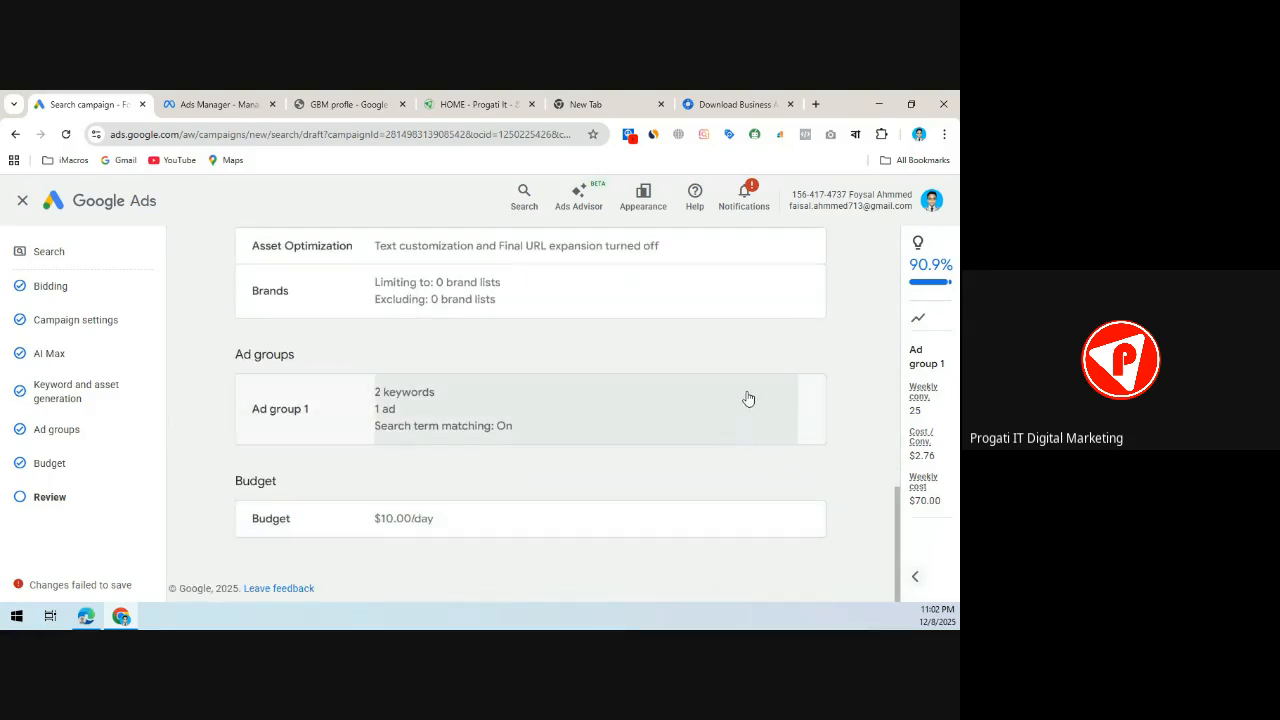
Examine the campaign's optimization score and the weekly estimates for Ad group 1 on the review page.
key("ctrl+minus")
key("ctrl+minus")
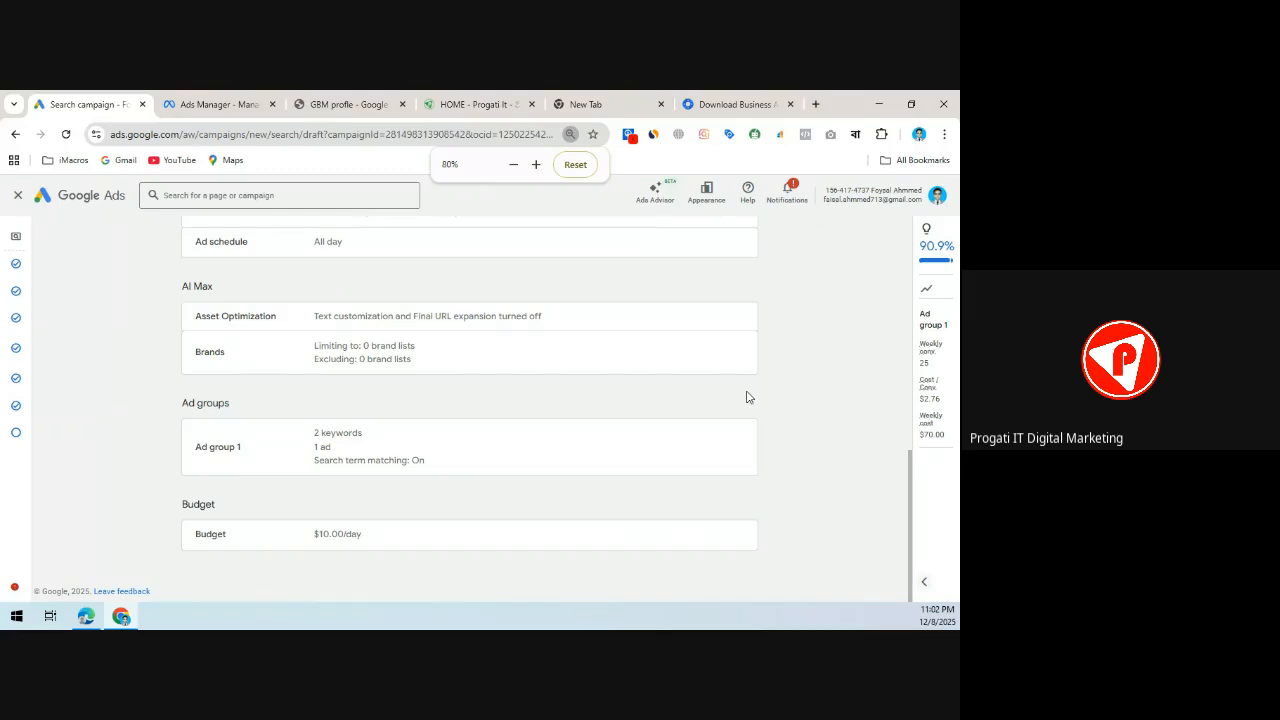
key("ctrl+plus")
key("ctrl+plus")
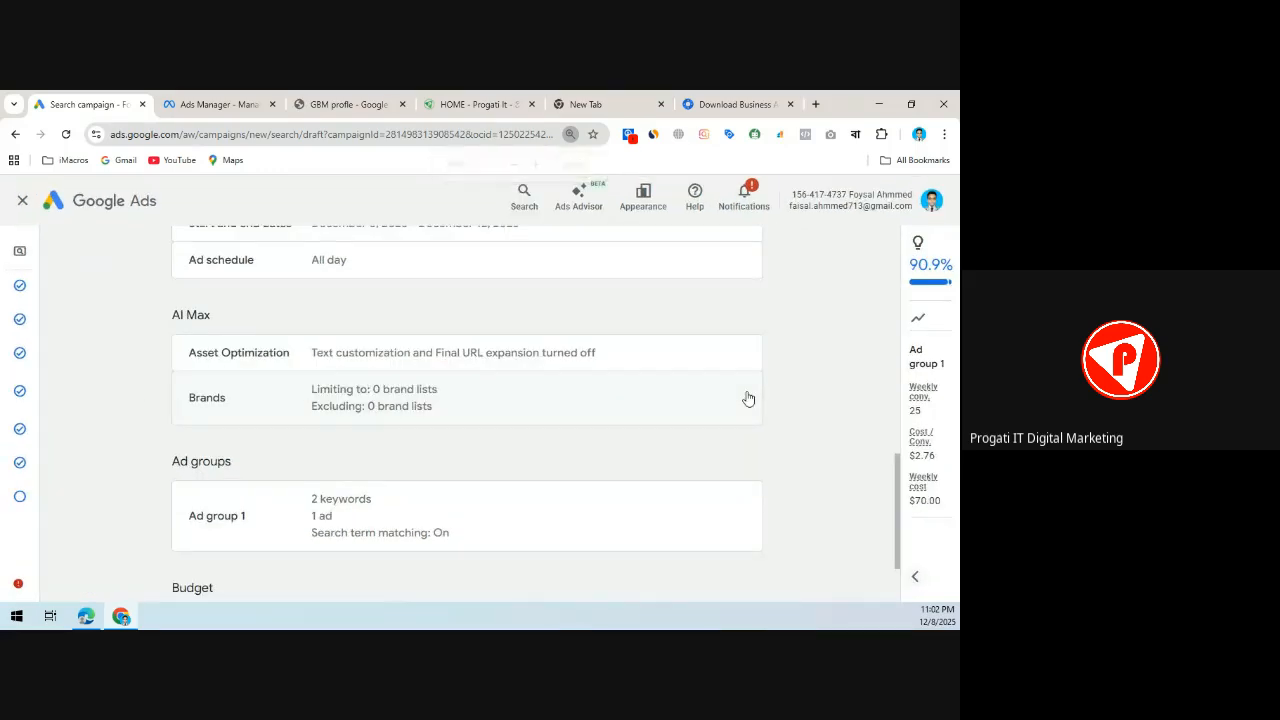
key("ctrl+plus")
scroll(750, 380, "up", 3)
scroll(751, 360, "up", 6)
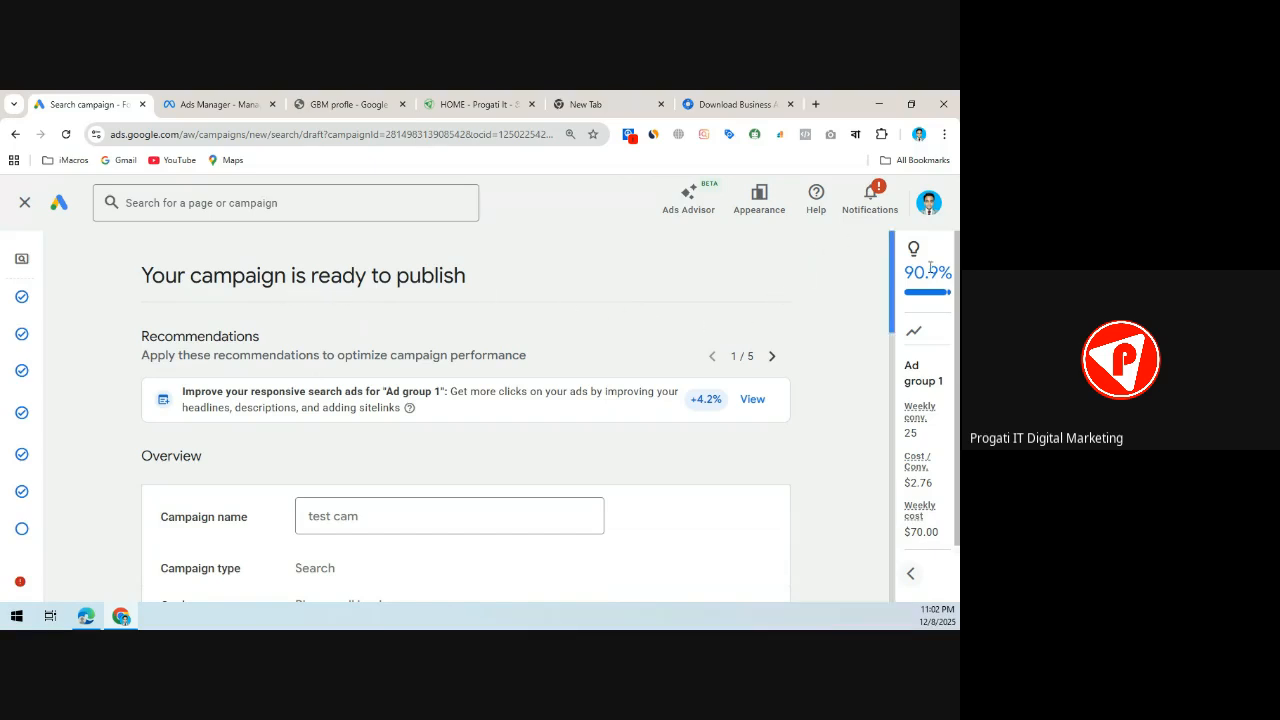
left_click(908, 573)
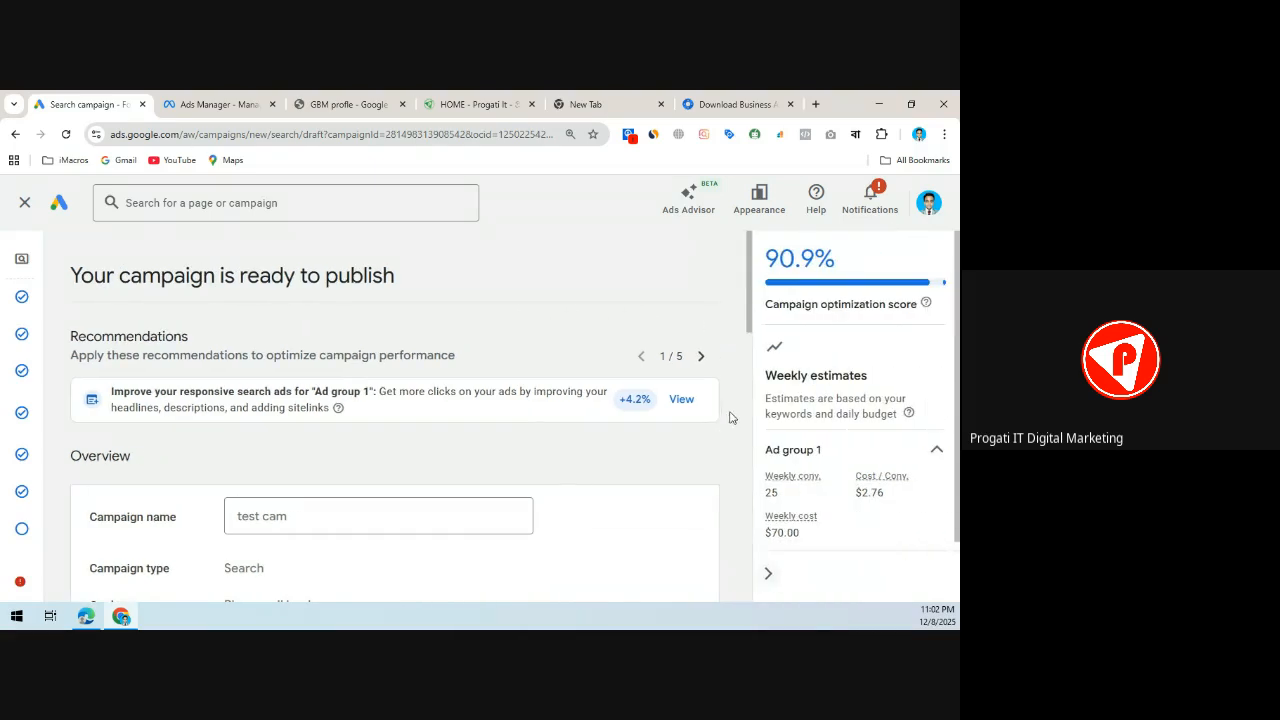
left_click(767, 568)
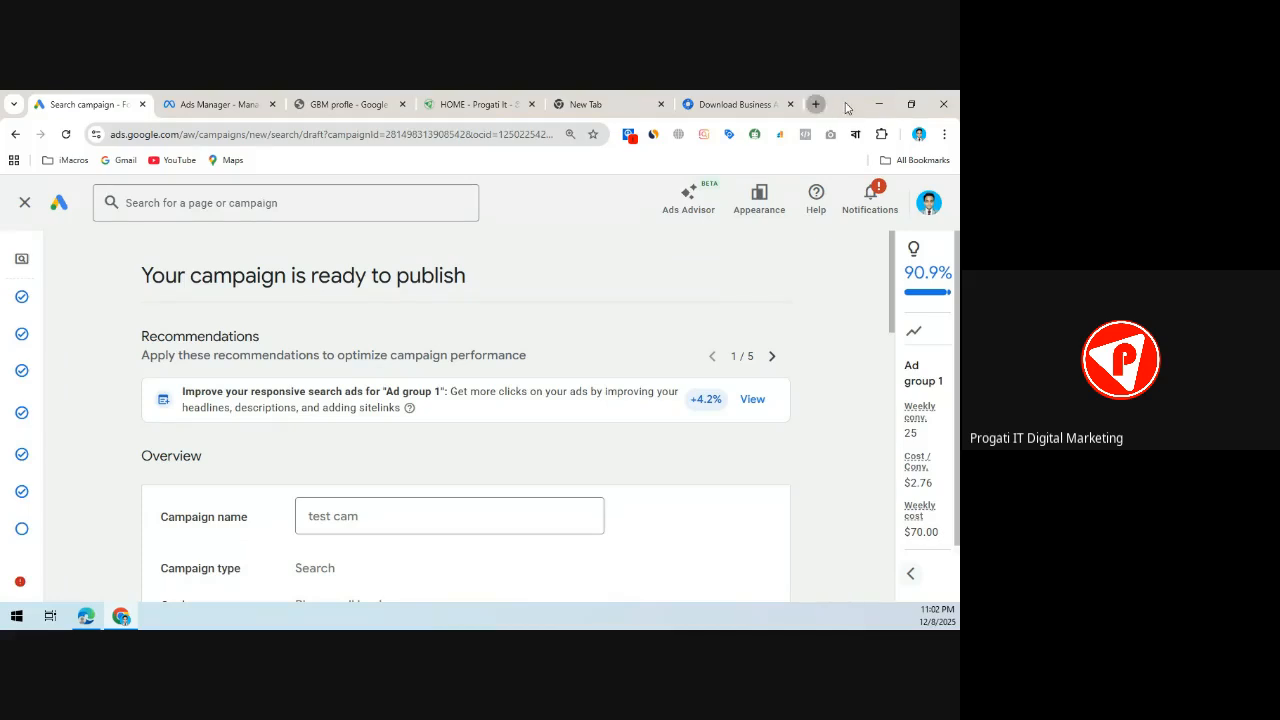
left_click(943, 104)
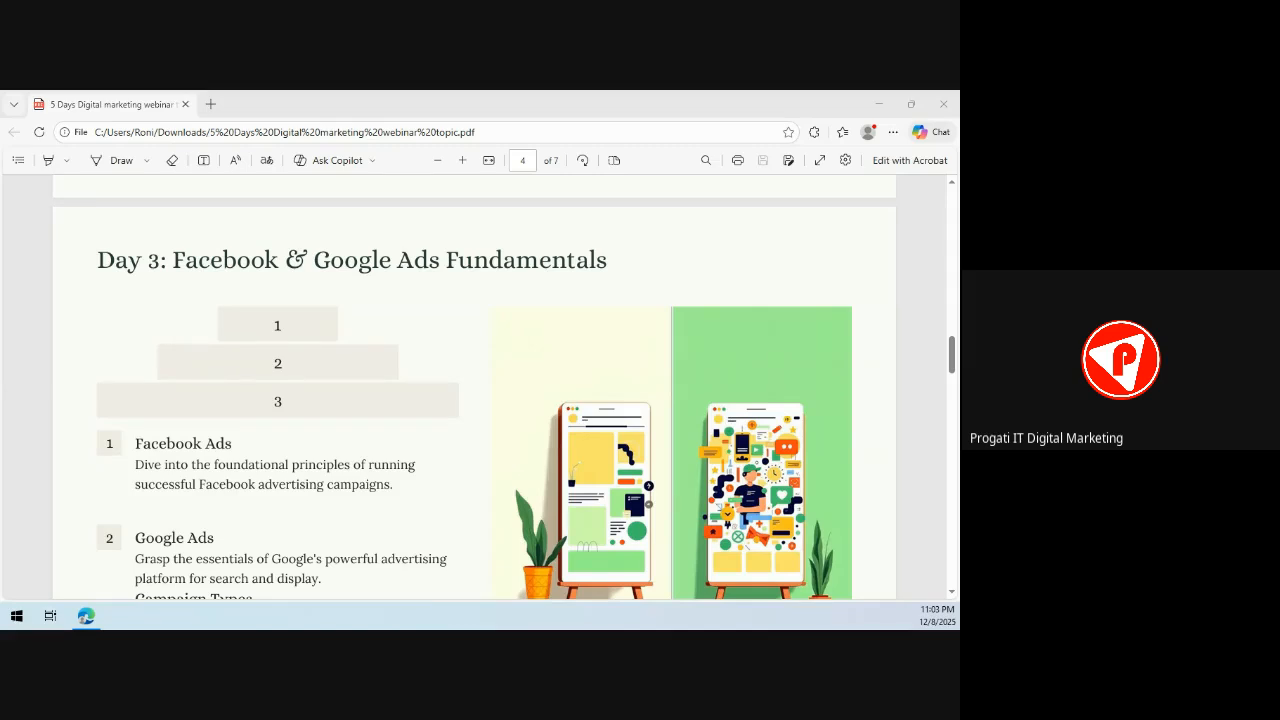
key("ctrl+super+Right")
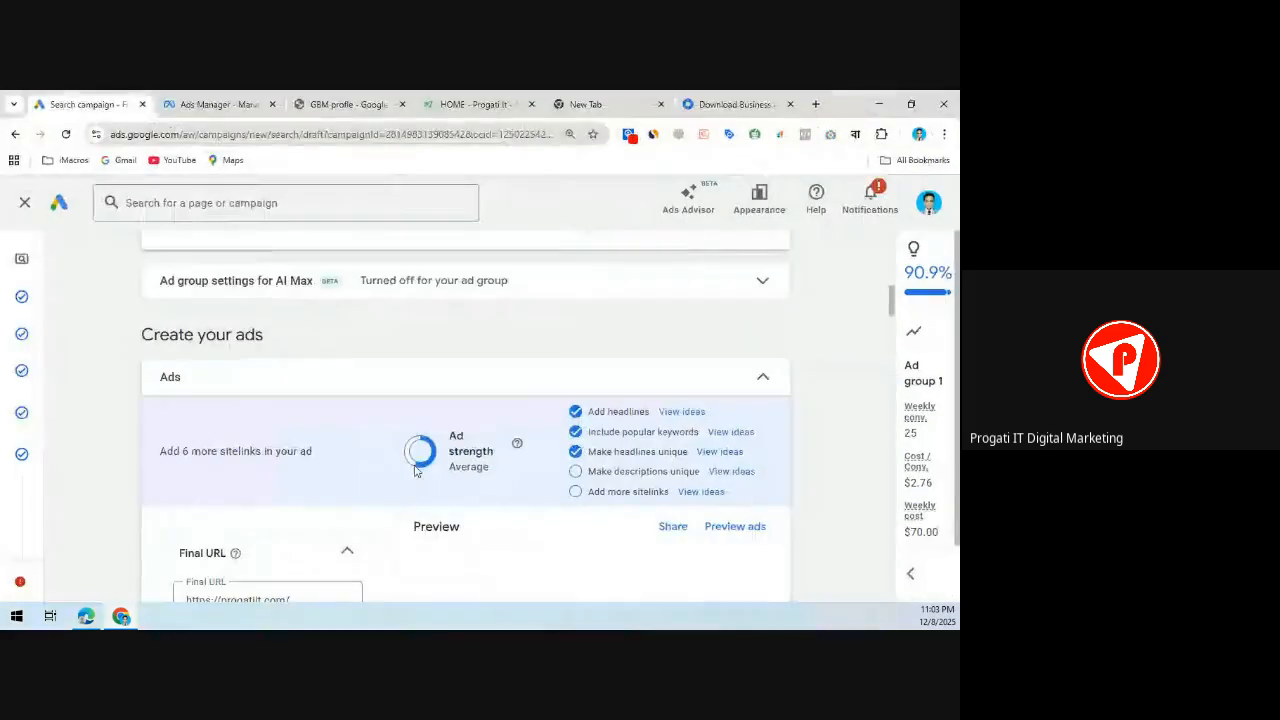
Add "Digital marketing" as a new keyword line in Ad group 1, reusing the words from the existing "Digital marketing course" keyword.
scroll(455, 418, "down", 3)
scroll(366, 486, "up", 10)
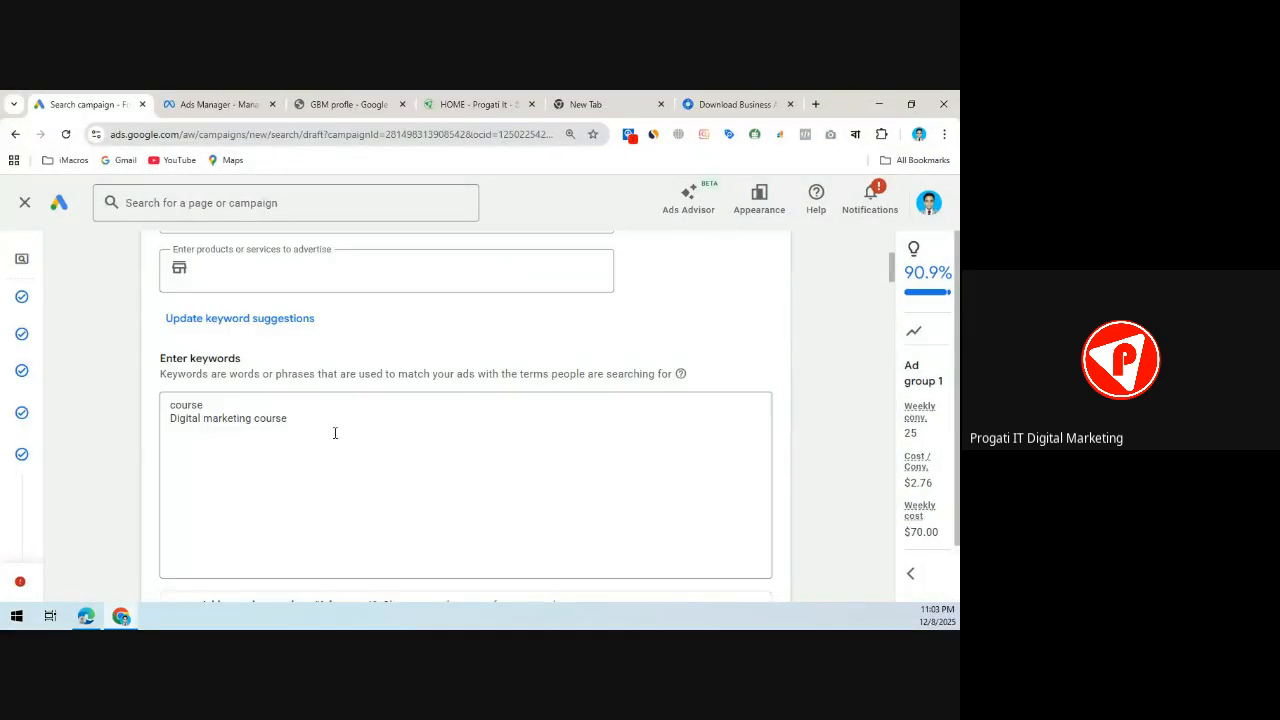
left_click(260, 415)
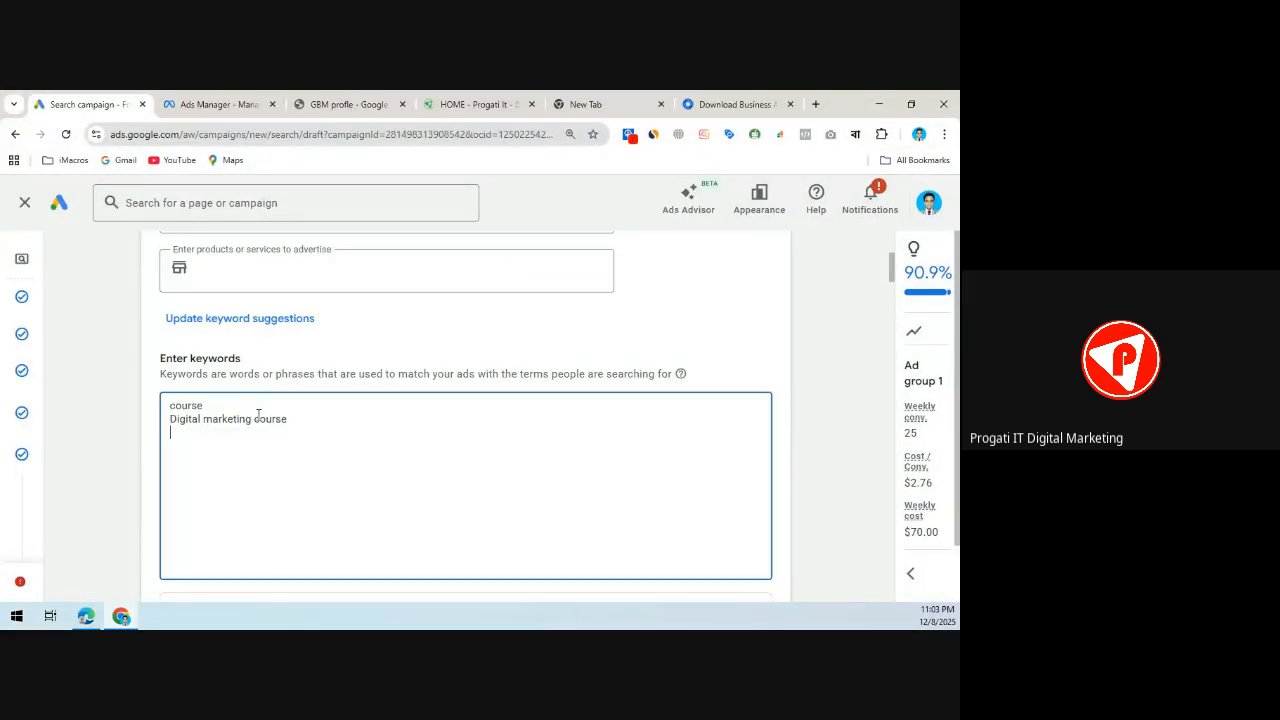
left_click_drag(170, 418, 260, 418)
left_click(324, 419)
left_click_drag(248, 419, 289, 420)
left_click_drag(172, 420, 250, 421)
key("ctrl+c")
left_click(296, 424)
key("Return")
key("ctrl+v")
scroll(296, 428, "down", 2)
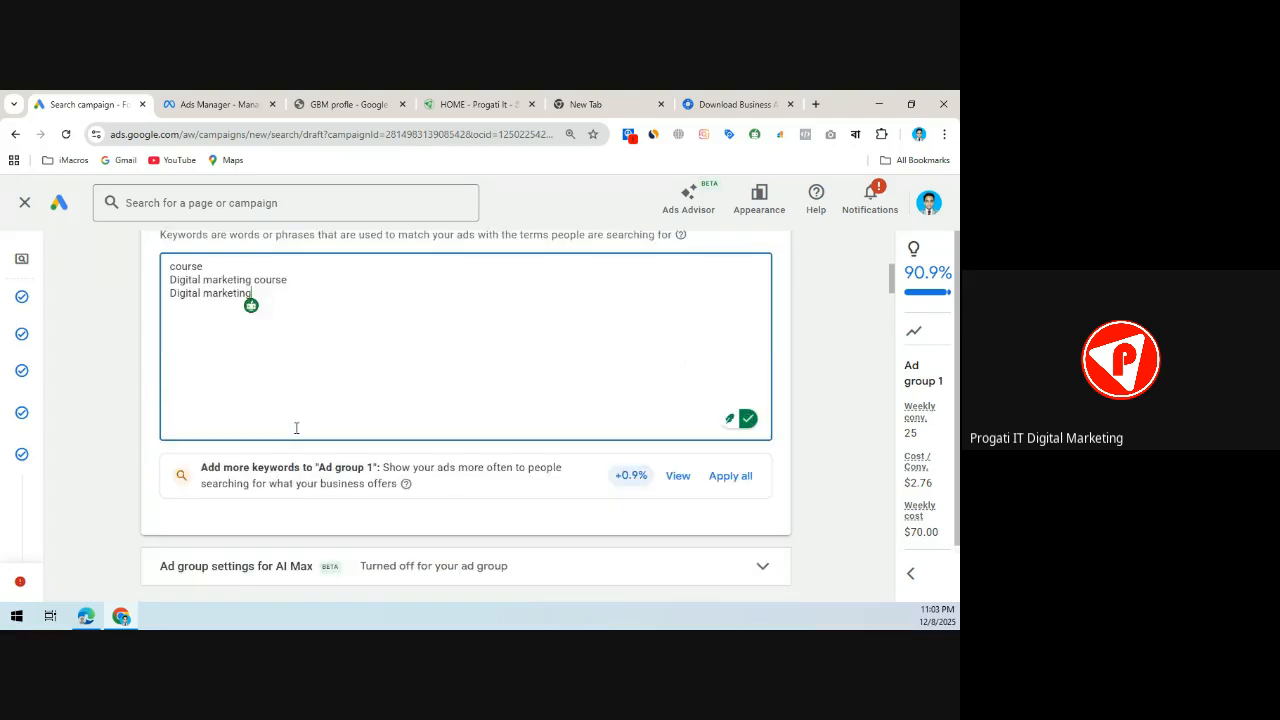
Add the keyword "Dhaka marketing" and apply all suggested keywords to Ad group 1.
key("Return")
type("Dhaka marketing")
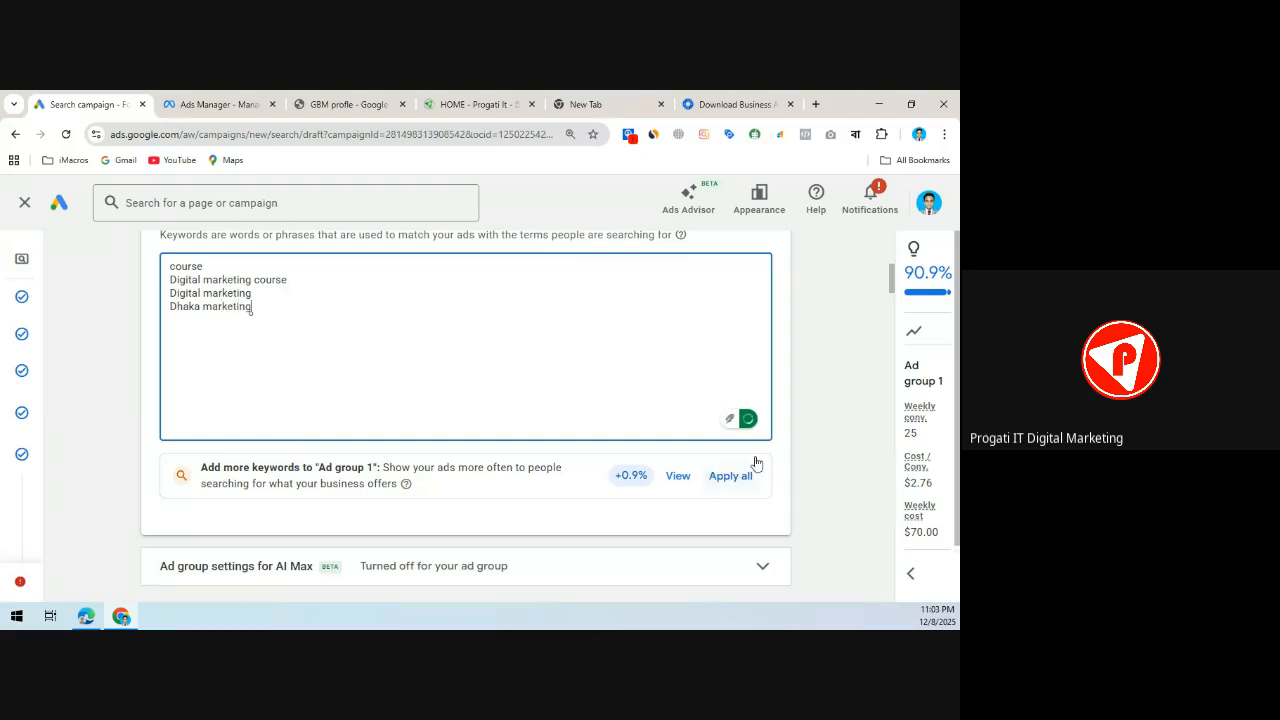
key("ctrl+v")
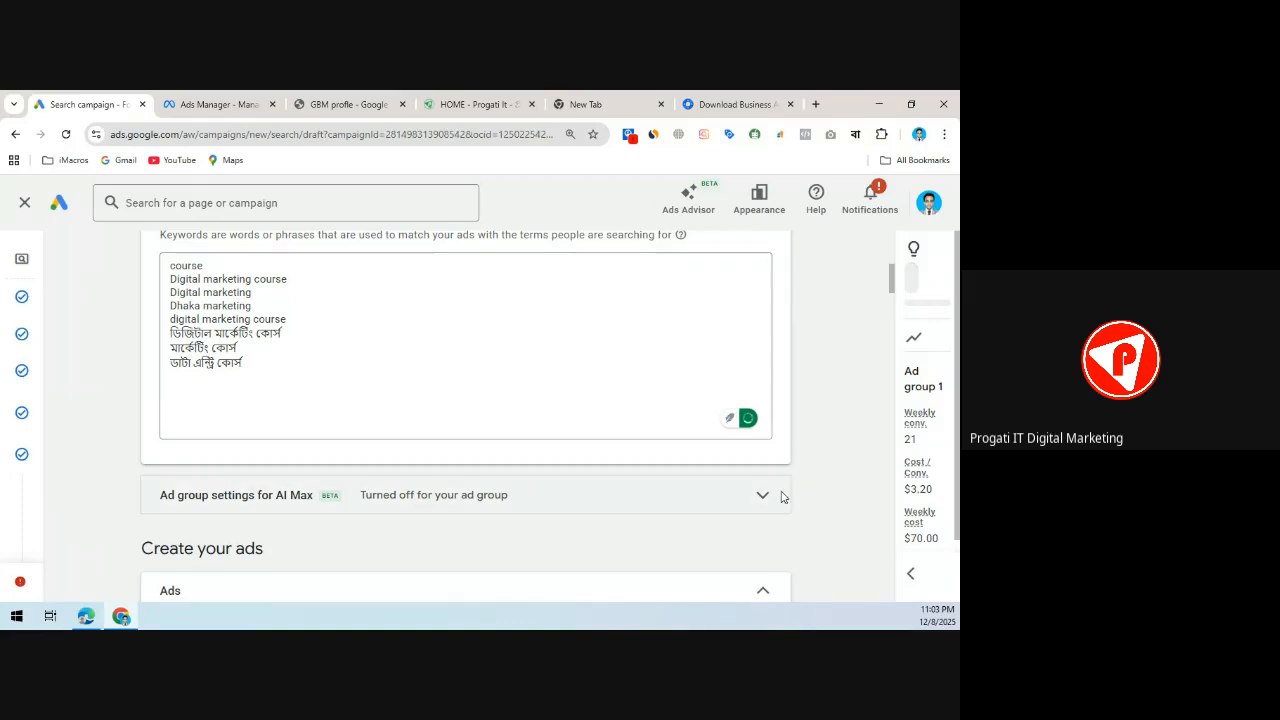
Return to the campaign review, start the identity confirmation and submit the Google Authenticator verification code.
mouse_move(34, 449)
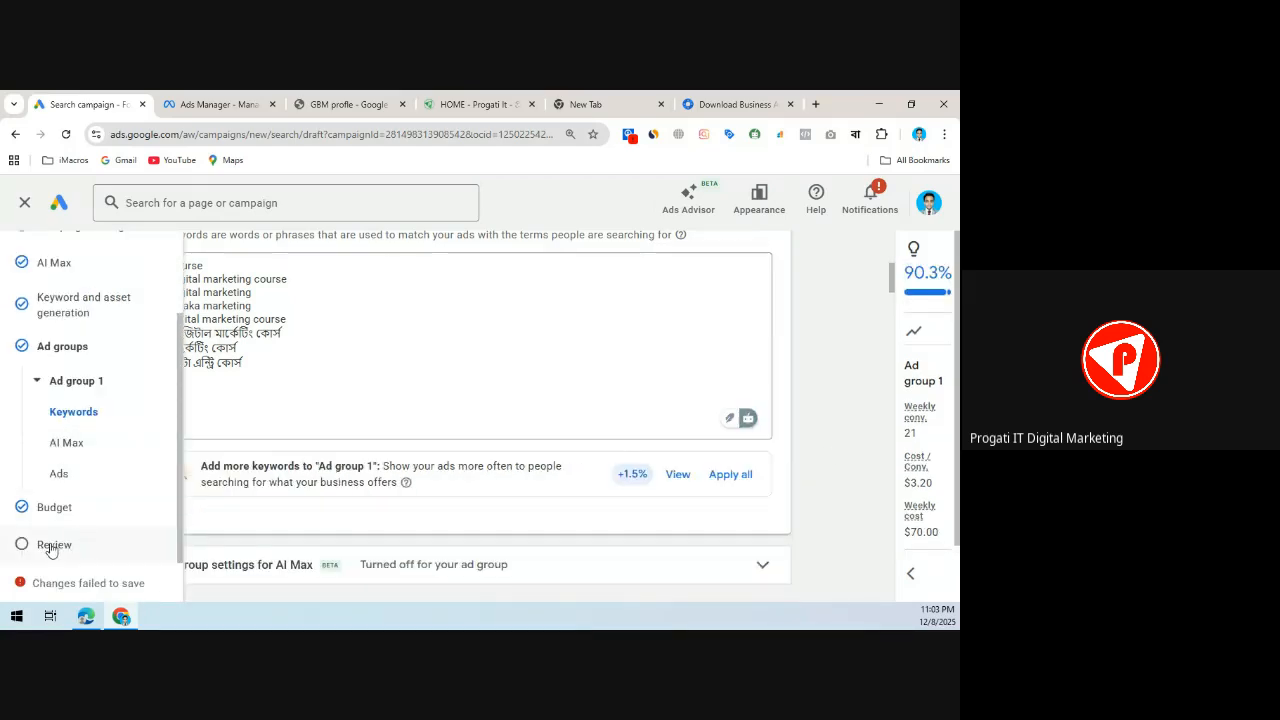
left_click(73, 512)
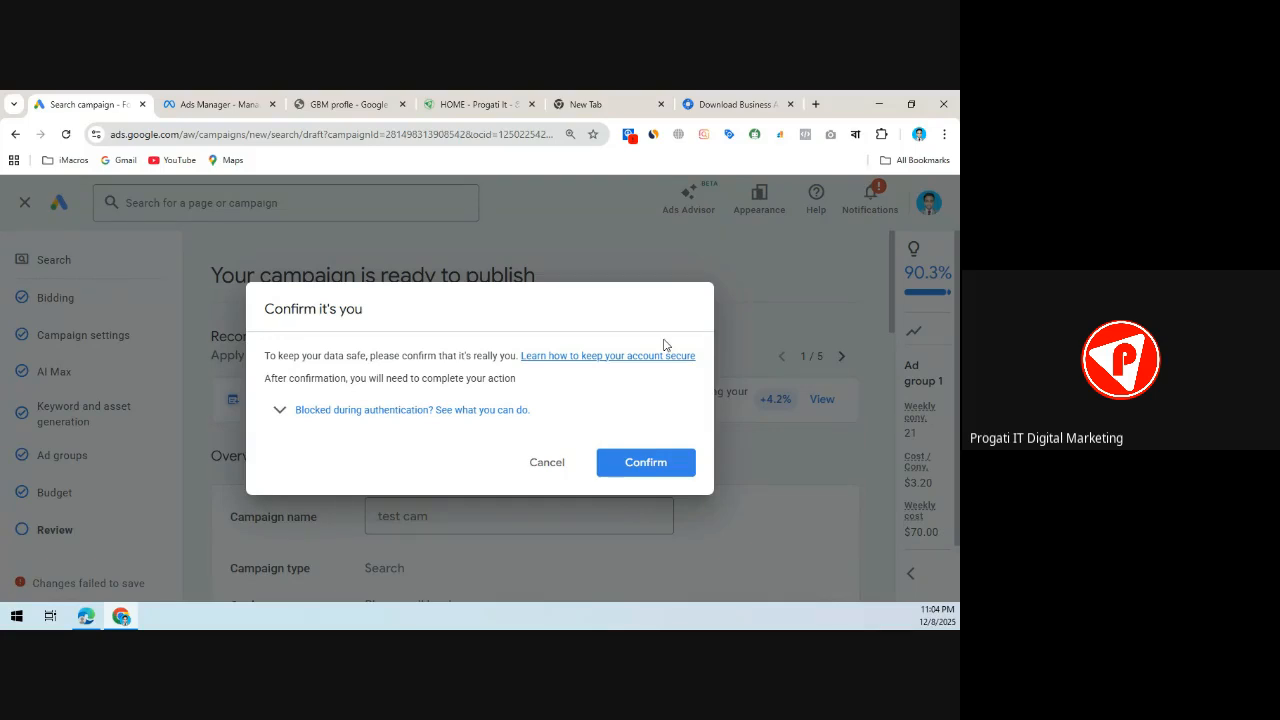
left_click(652, 466)
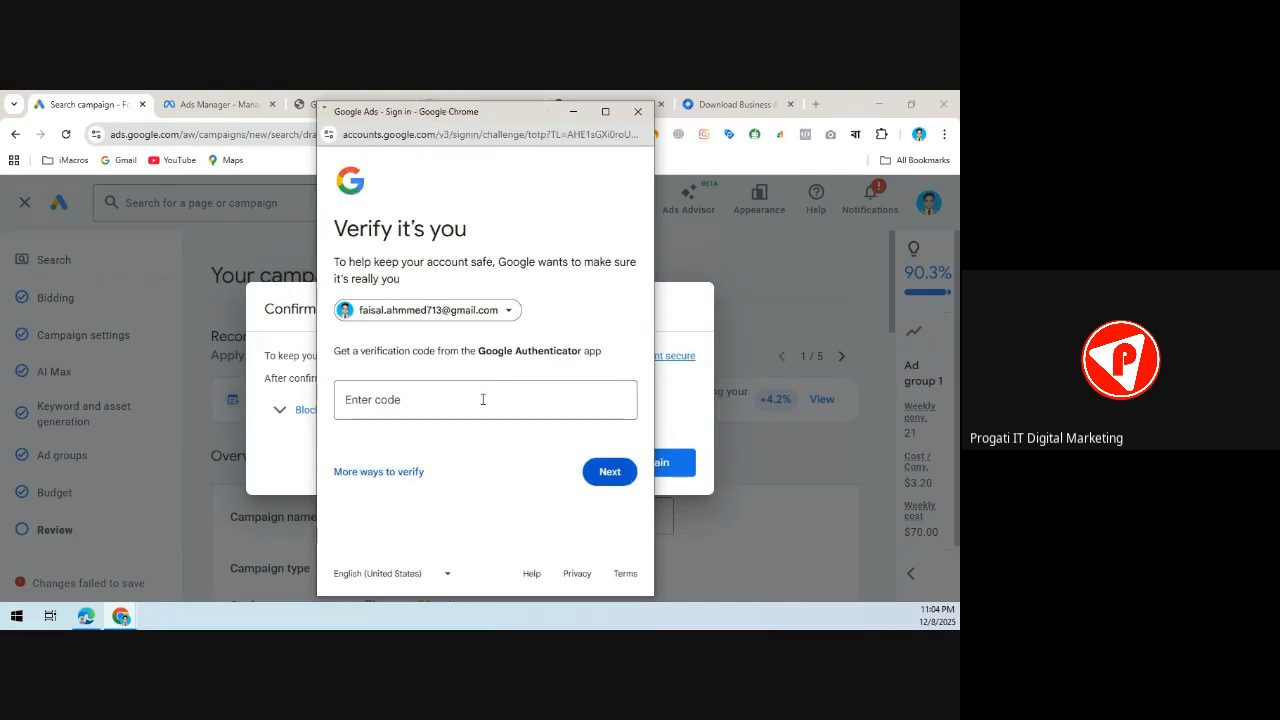
left_click(482, 399)
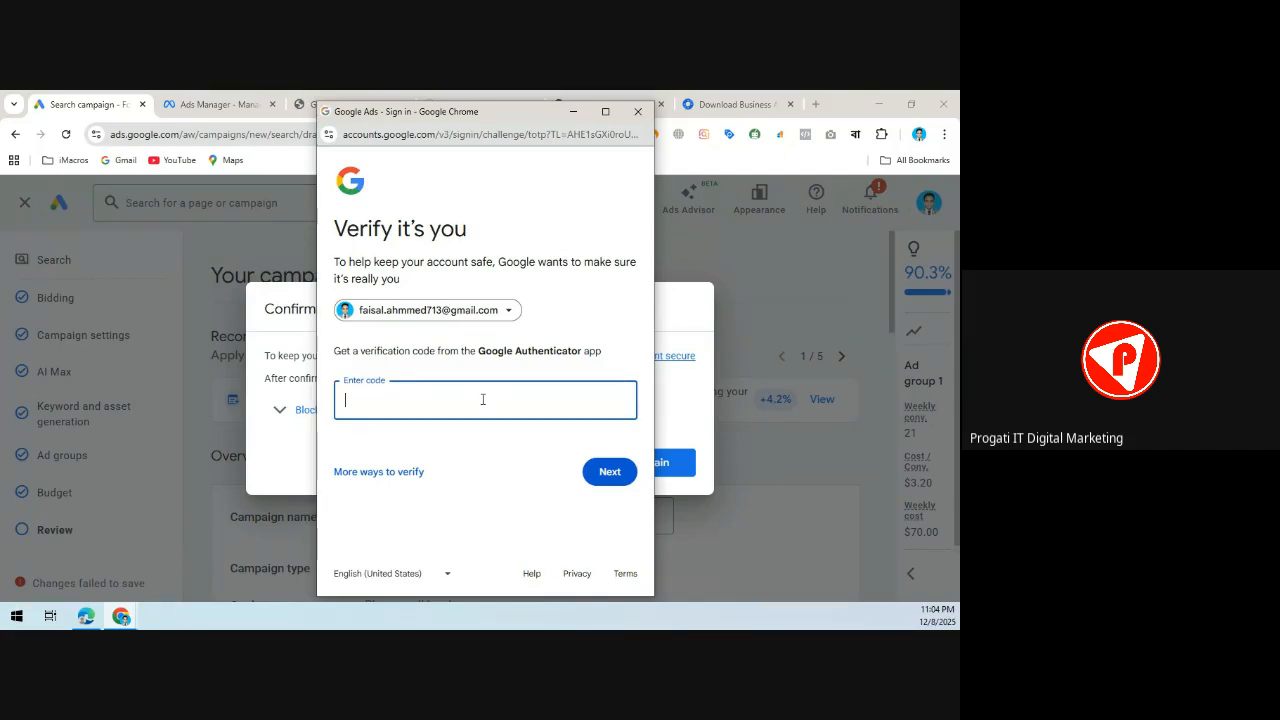
left_click(611, 468)
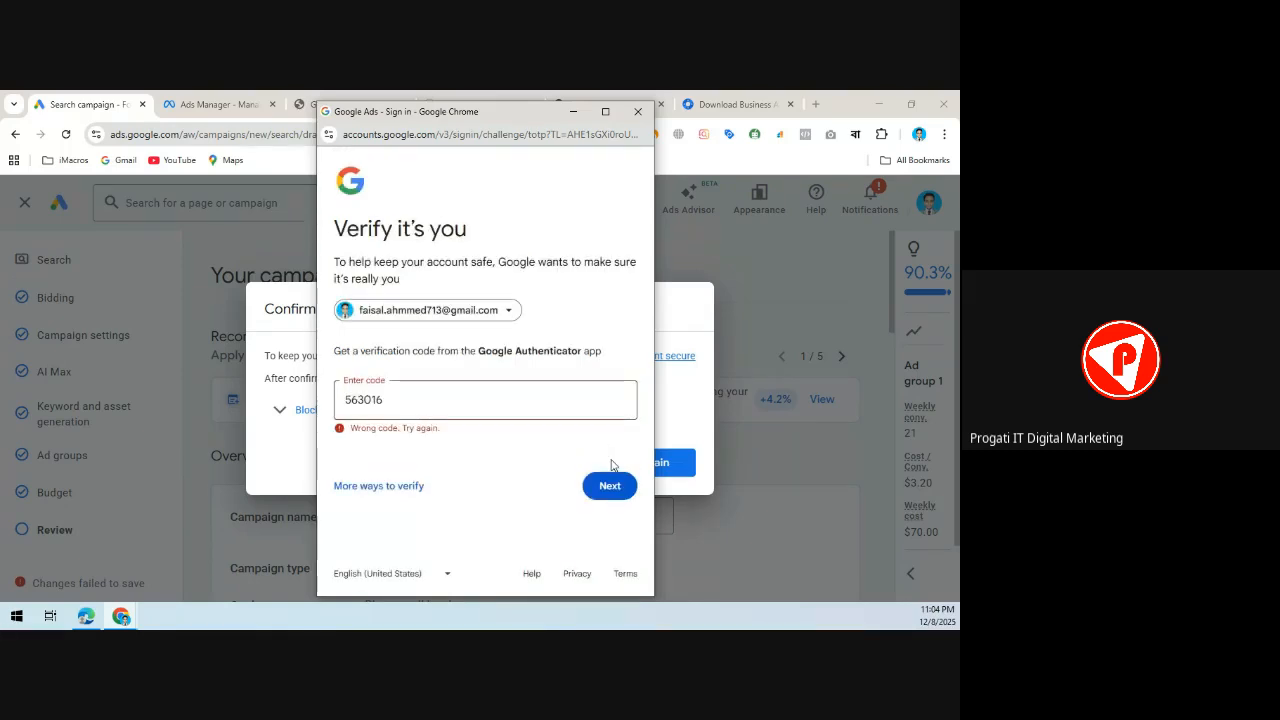
Replace the entered verification code with a new one from Google Authenticator and submit it.
left_click(416, 410)
double_click(420, 410)
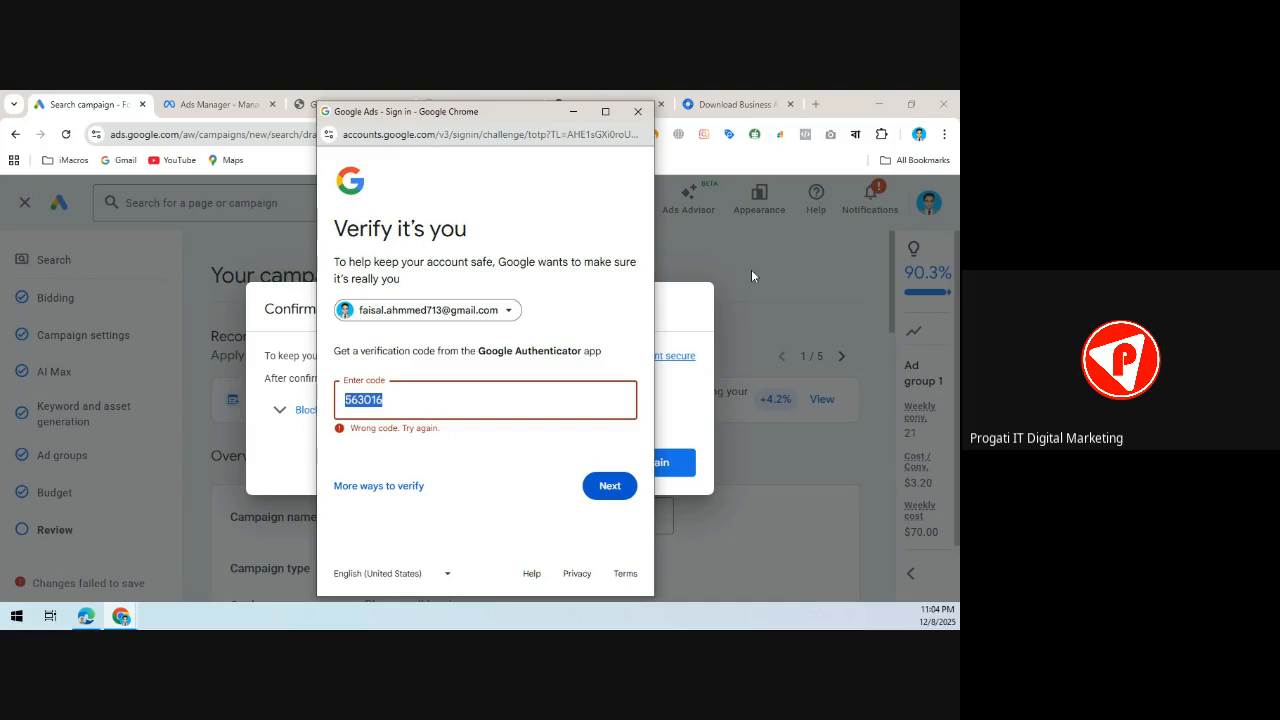
key("Return")
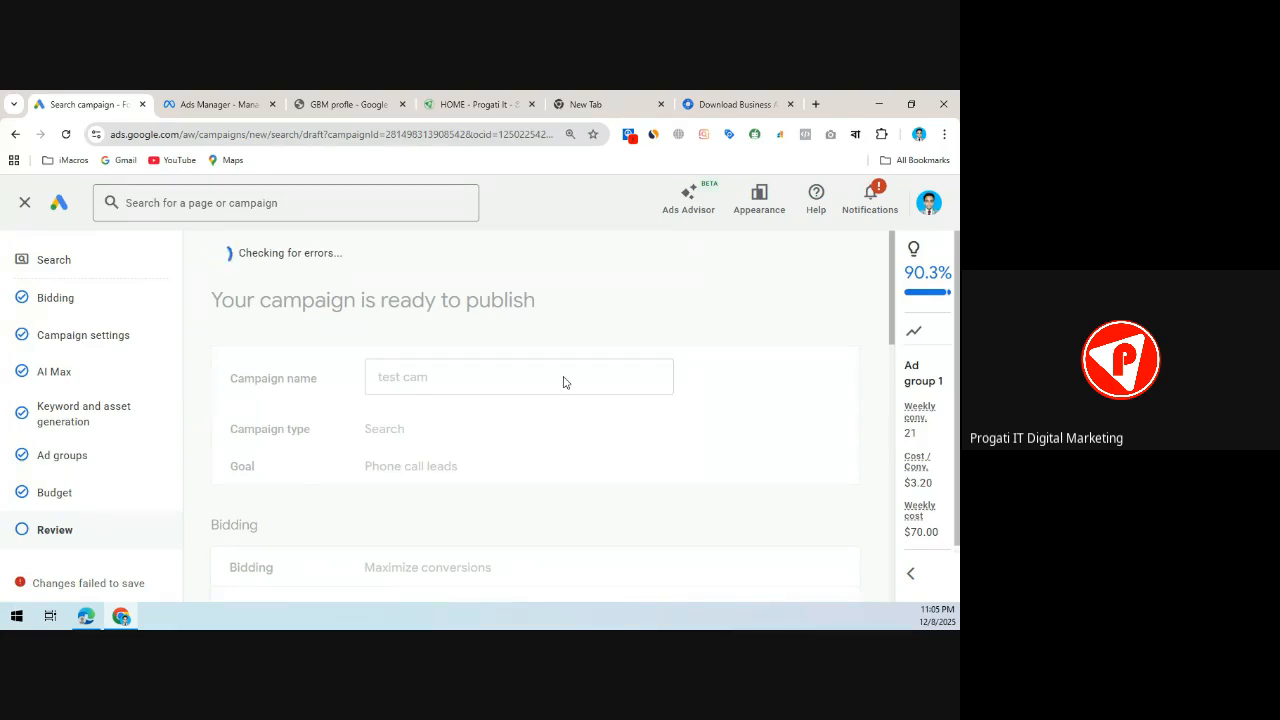
Reload the campaign draft and move from the ad group keywords on to the budget.
scroll(563, 382, "down", 10)
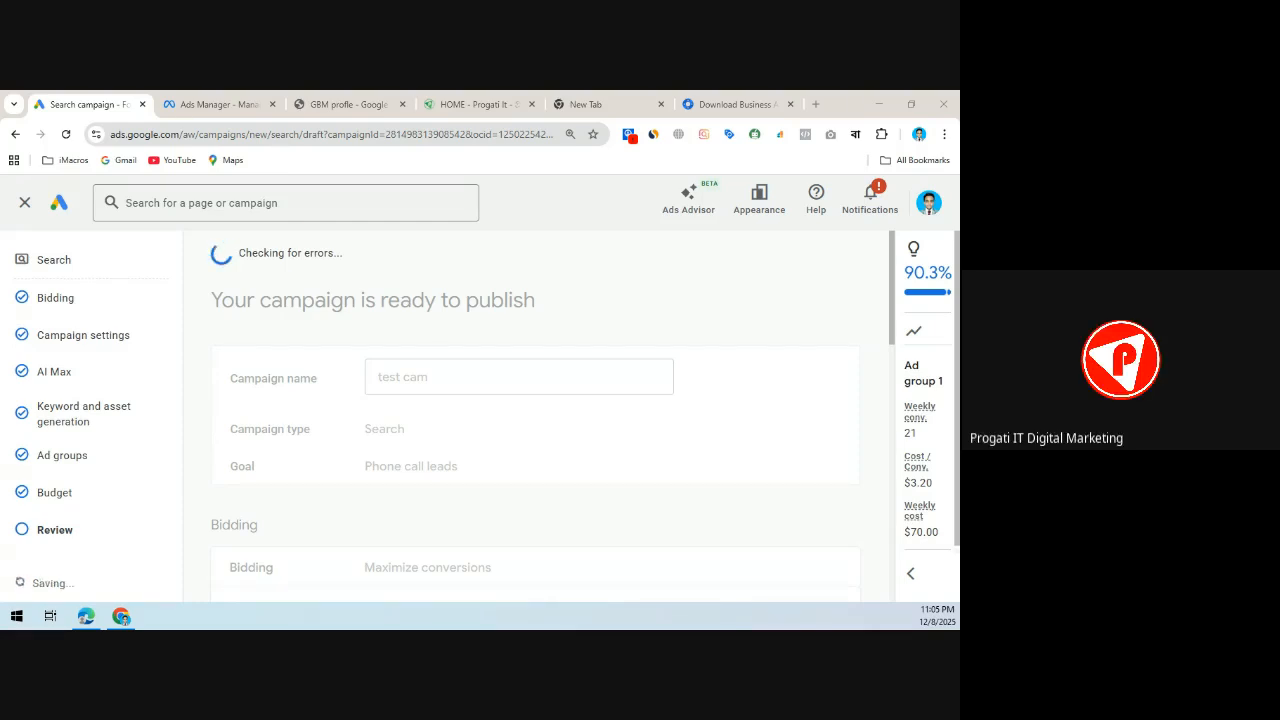
left_click(66, 134)
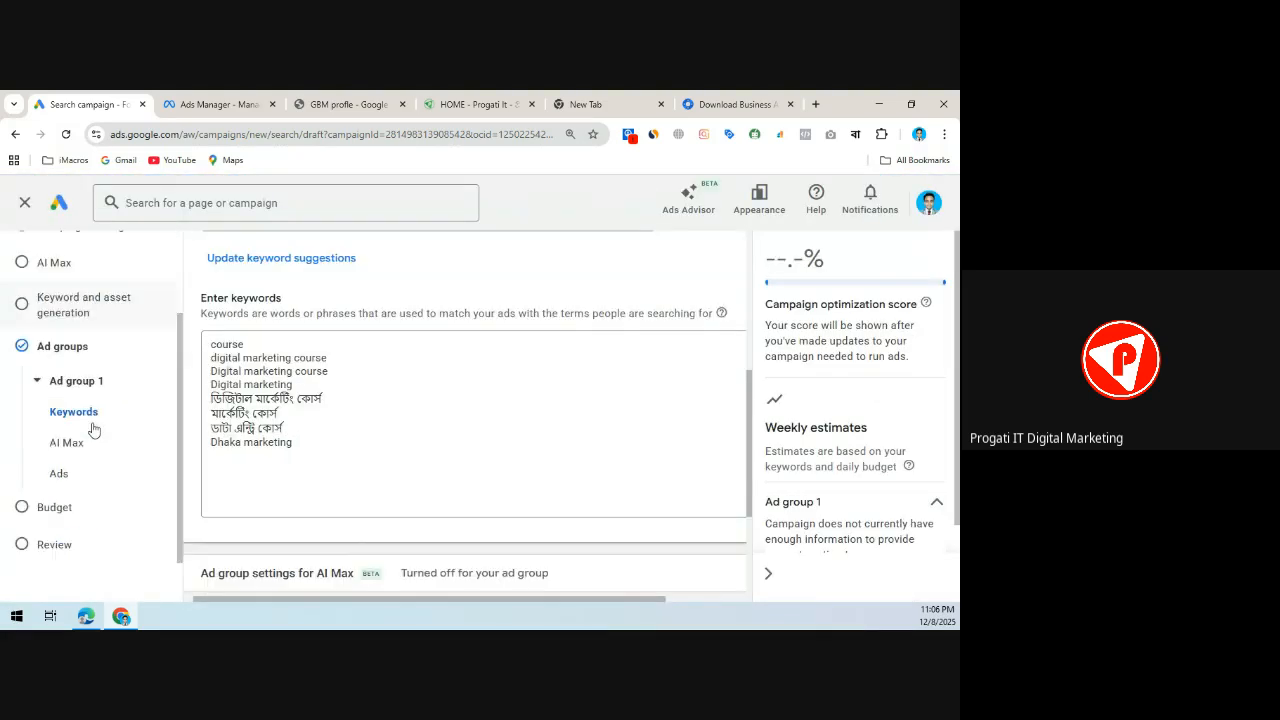
left_click(67, 512)
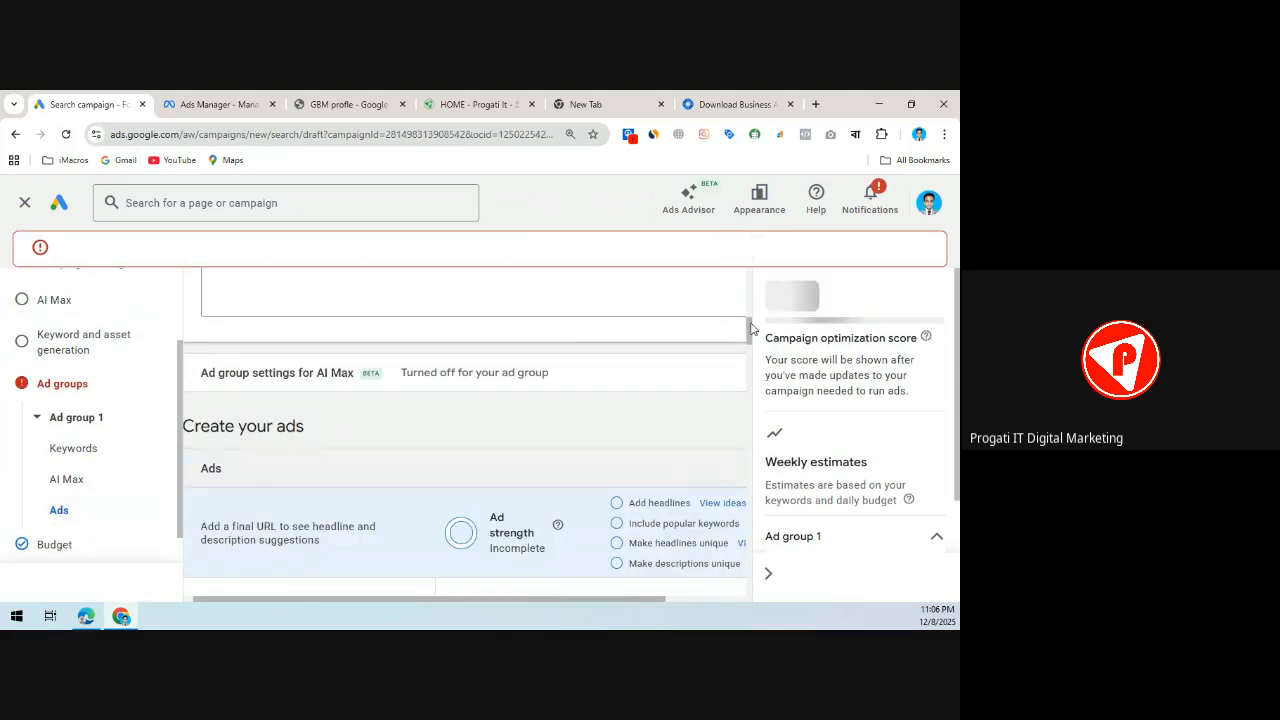
Look through the ad's final URL, headlines, descriptions, images and business details, collapsing the weekly estimates to make room.
scroll(595, 477, "down", 2)
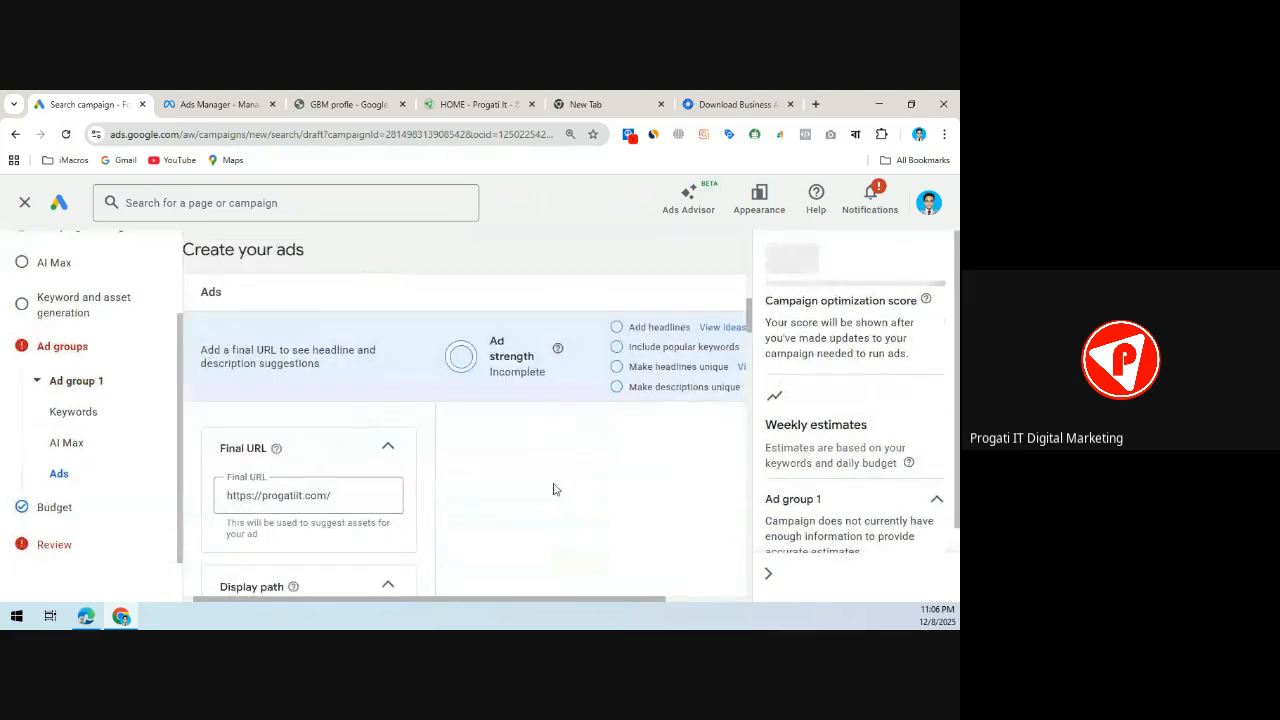
scroll(553, 489, "down", 10)
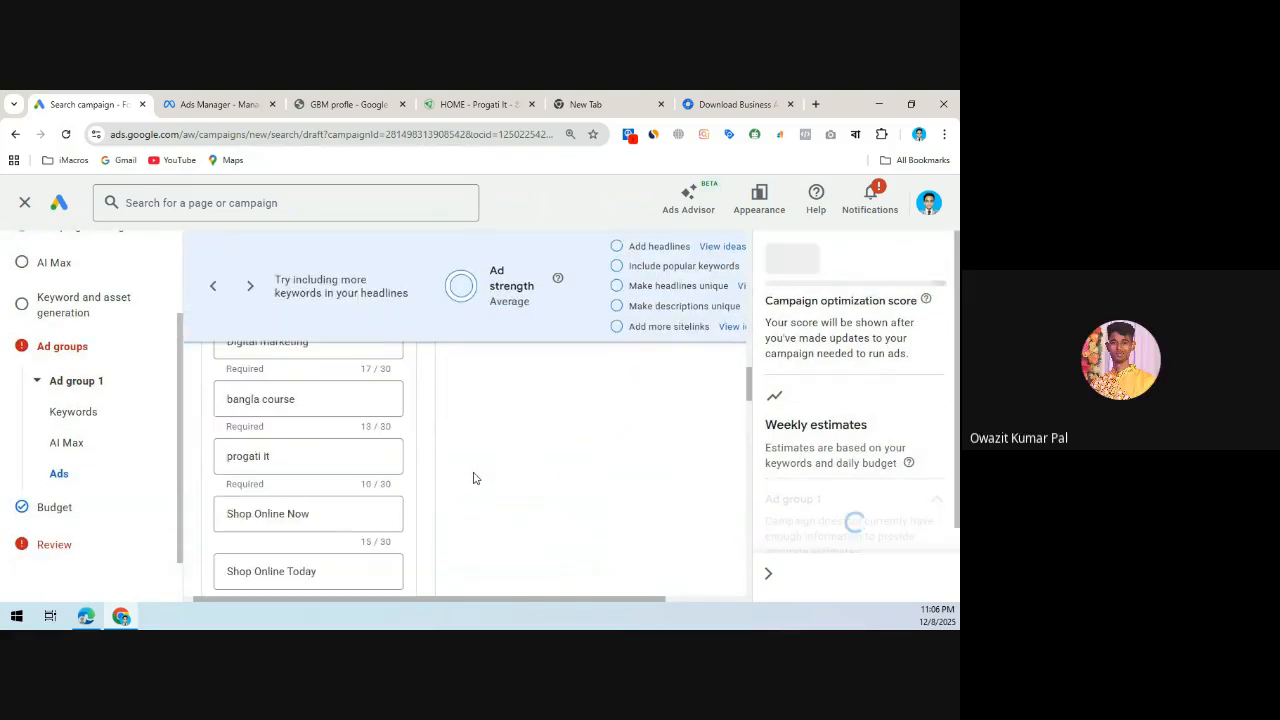
scroll(426, 478, "down", 10)
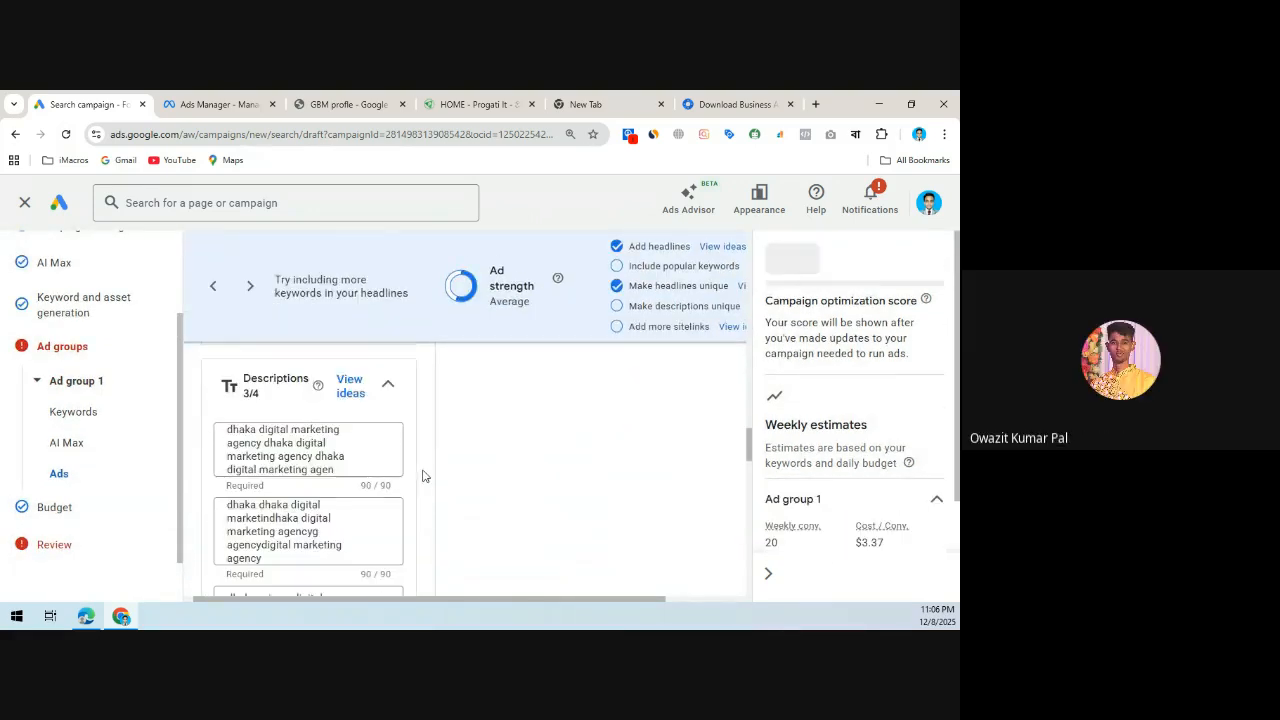
scroll(422, 476, "down", 3)
left_click(768, 573)
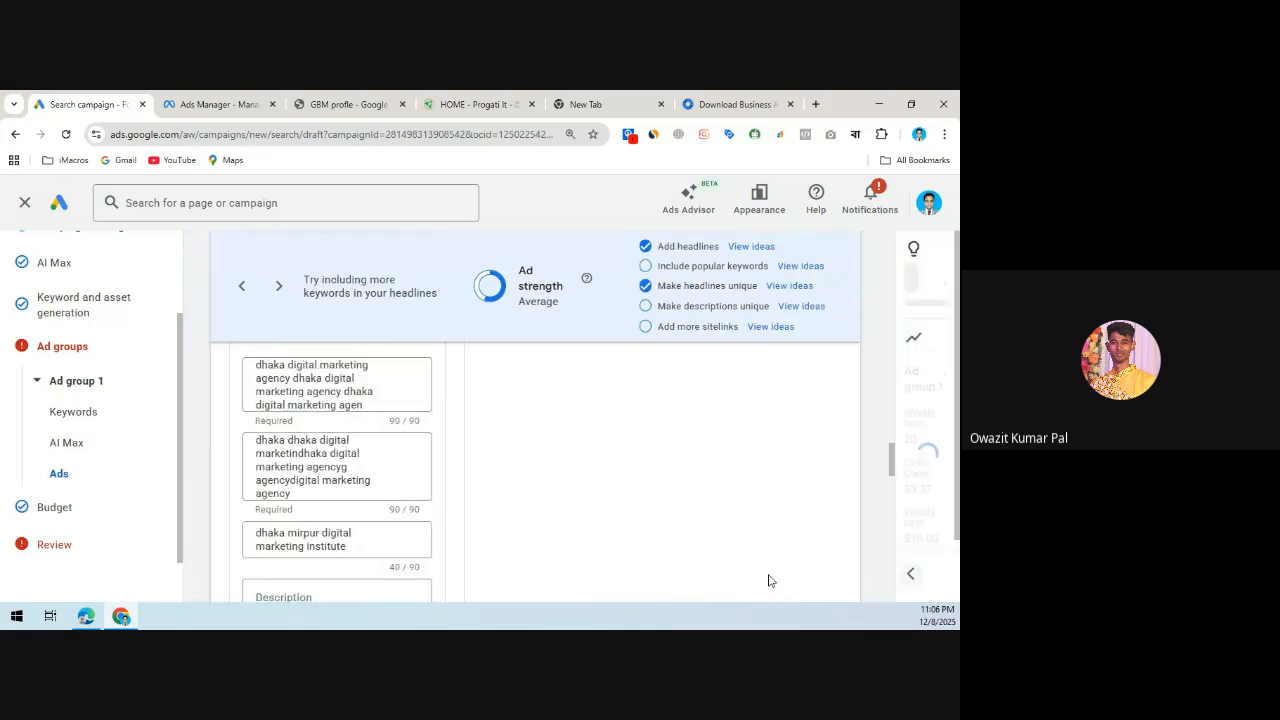
scroll(629, 517, "down", 5)
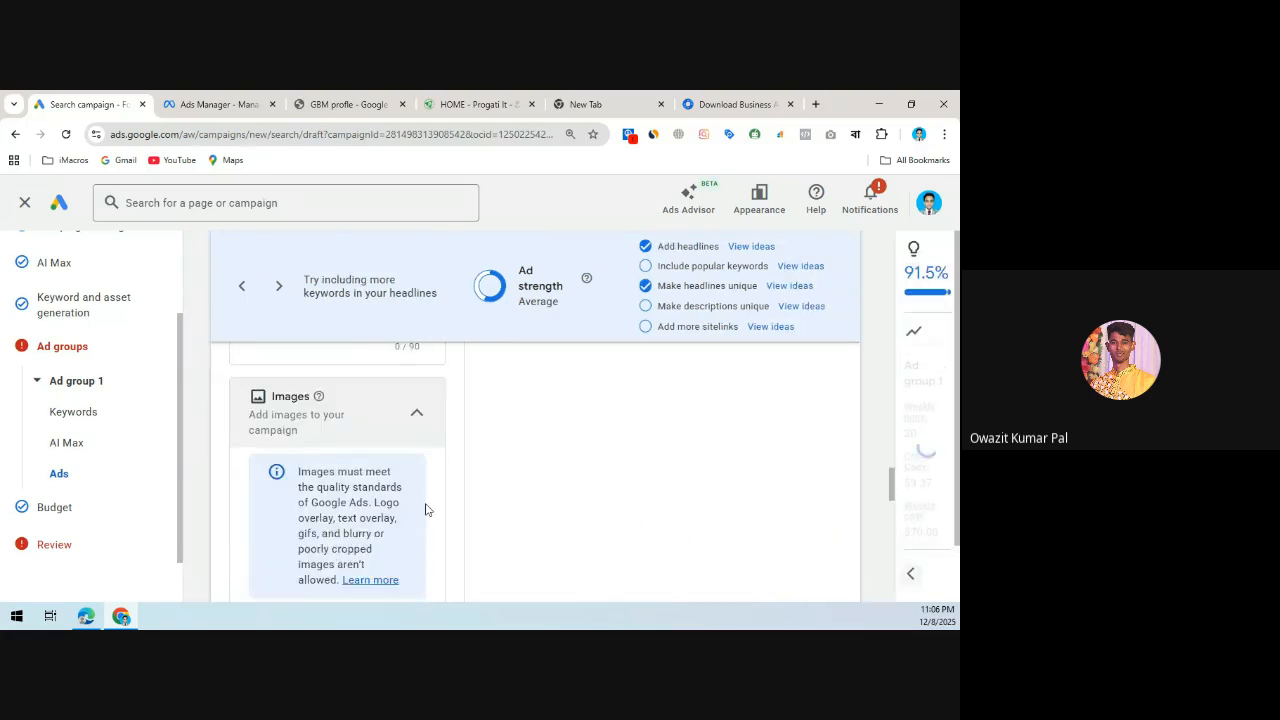
scroll(425, 510, "down", 3)
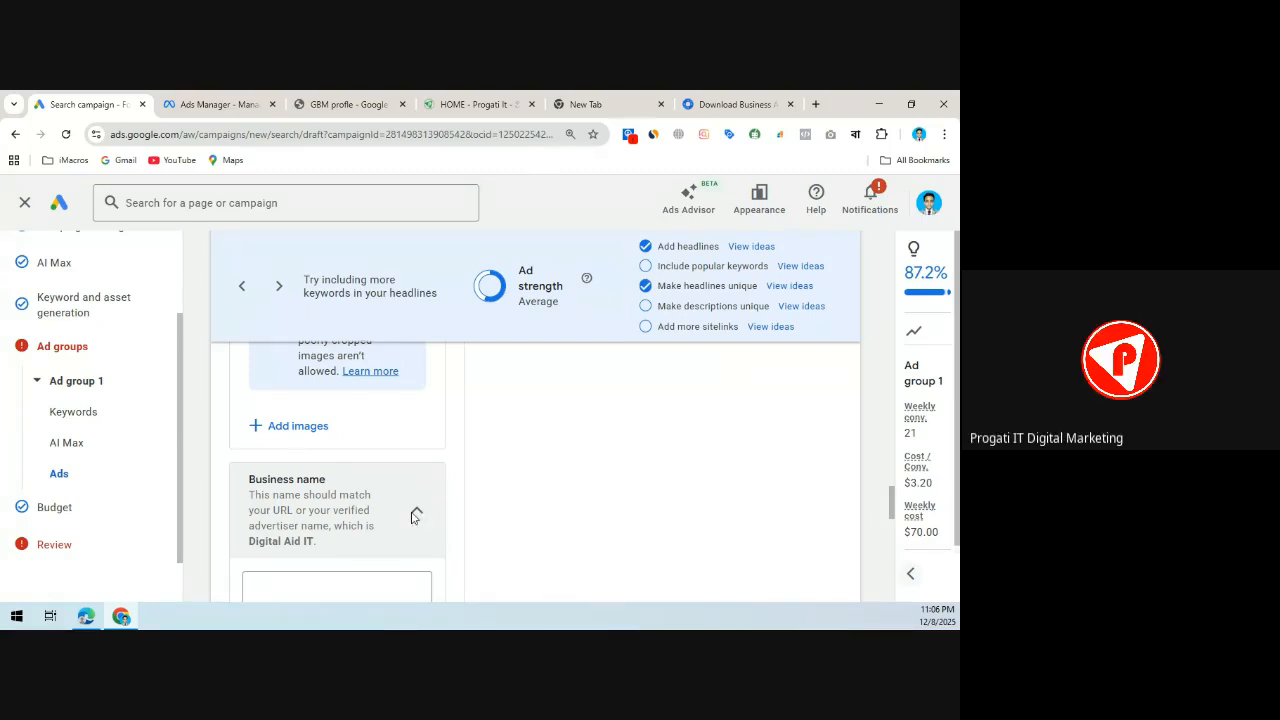
scroll(400, 491, "down", 3)
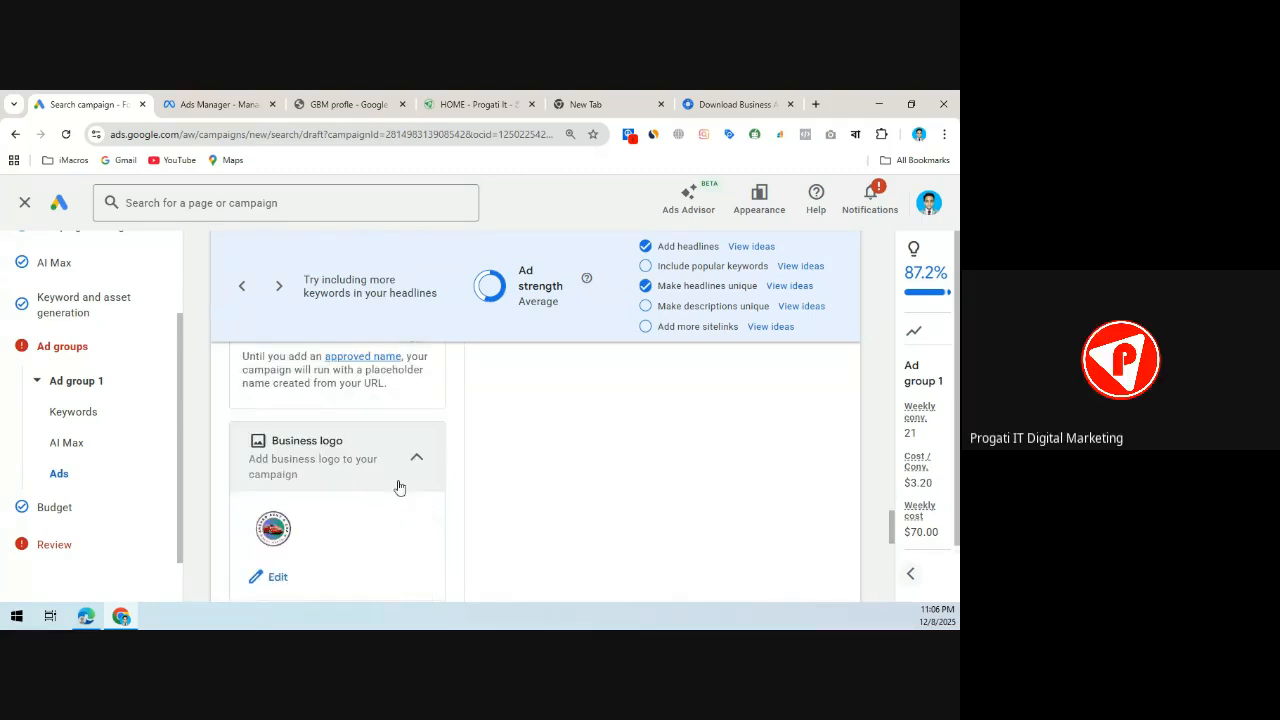
Set the ad's business name to Progati IT.
scroll(399, 485, "down", 3)
scroll(385, 484, "up", 4)
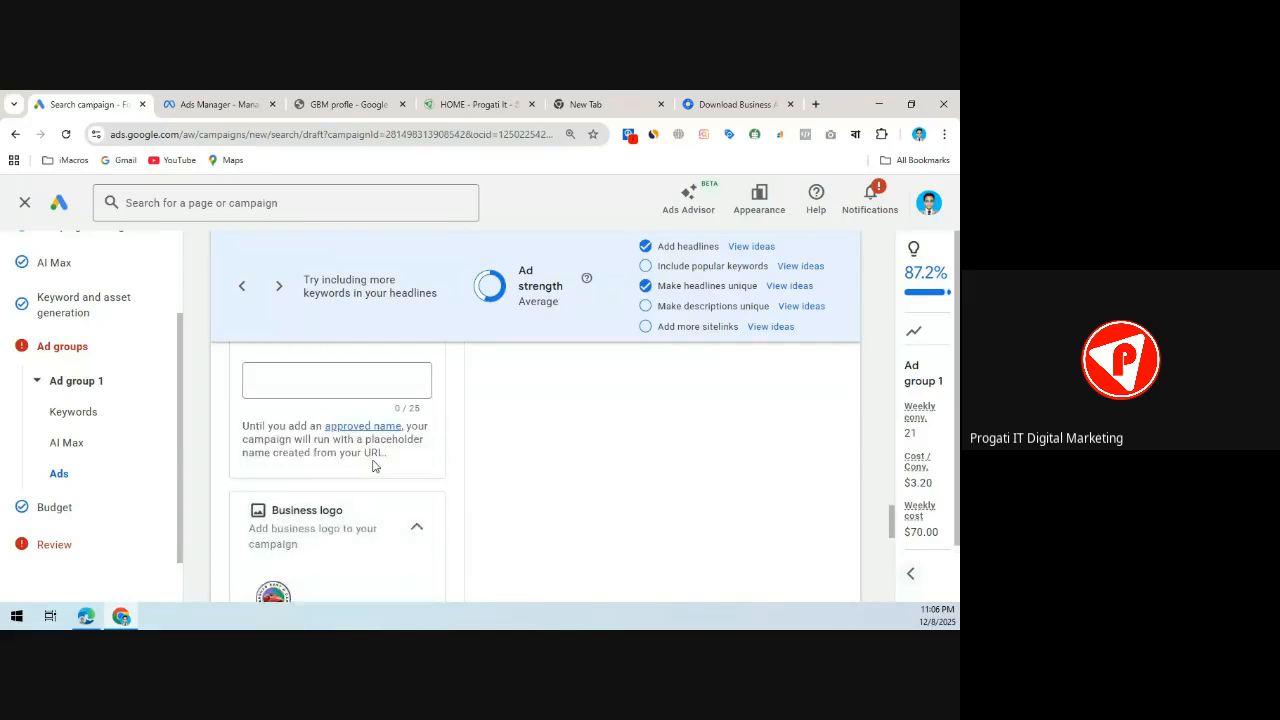
scroll(365, 475, "down", 2)
scroll(350, 474, "up", 3)
left_click(349, 446)
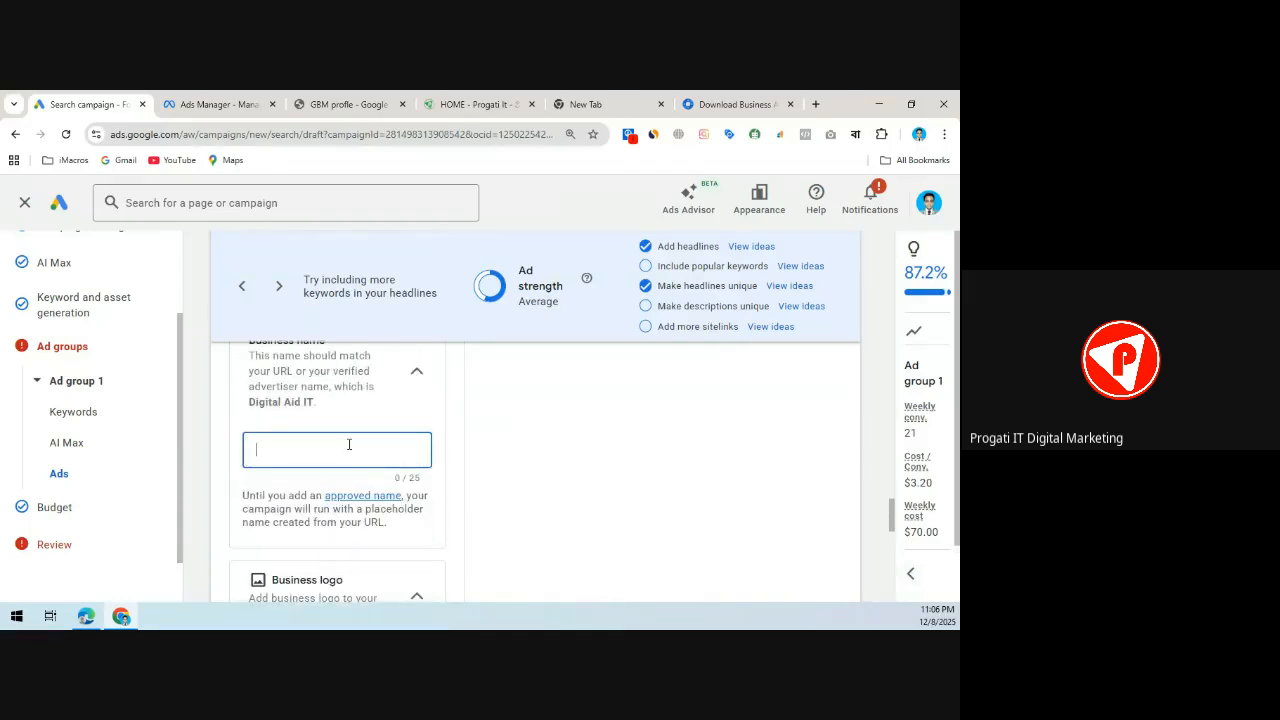
type("Progati ")
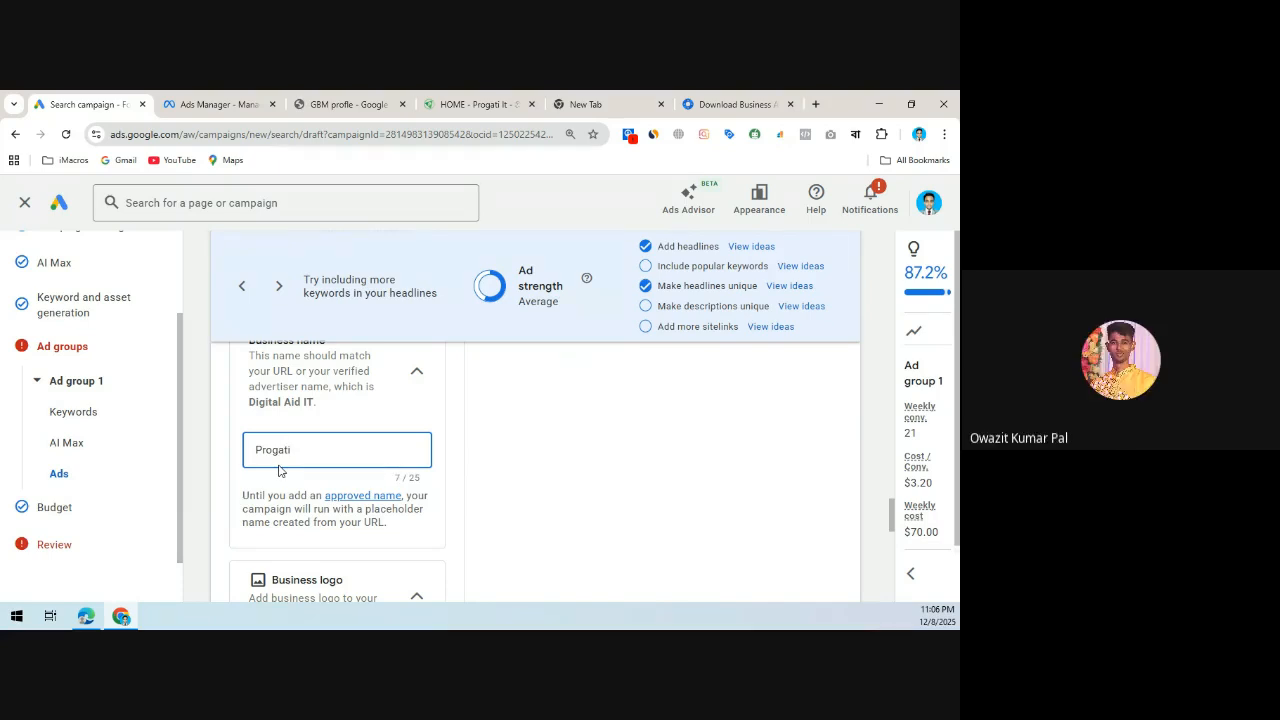
type("IT")
left_click(195, 464)
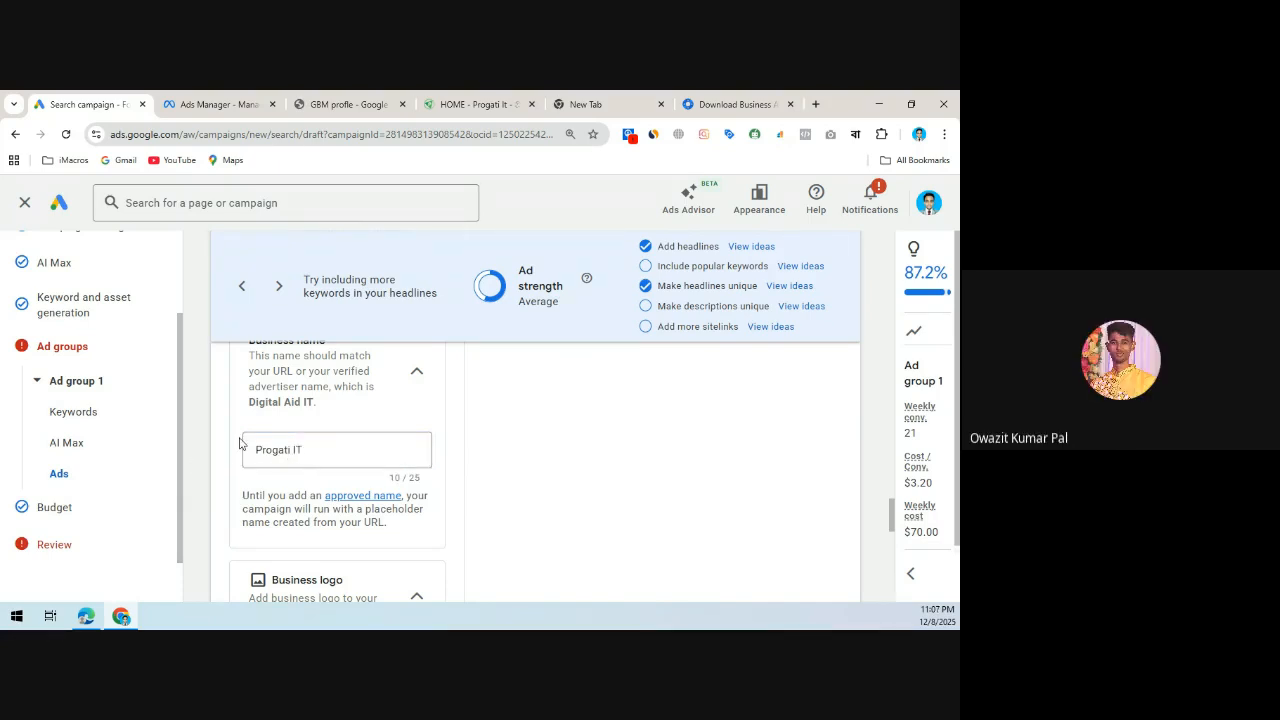
Add the first existing phone number in the account's list as the campaign's call asset.
scroll(285, 440, "up", 8)
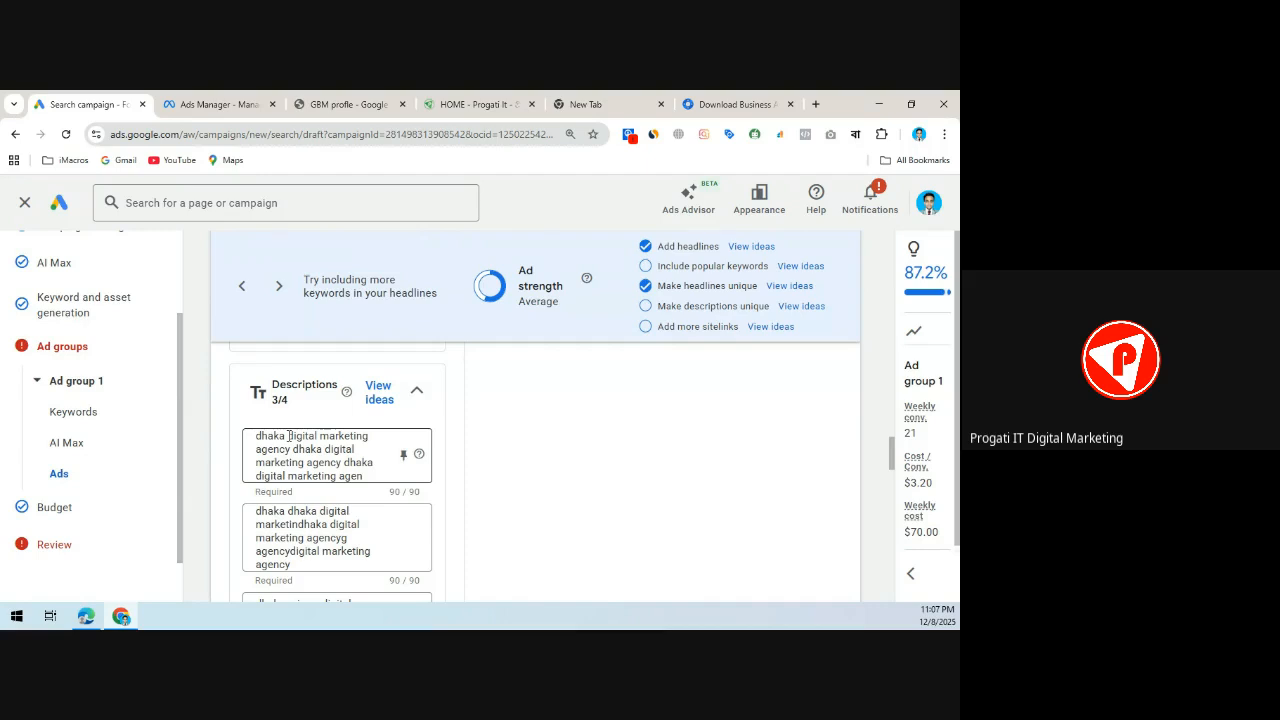
scroll(390, 420, "down", 10)
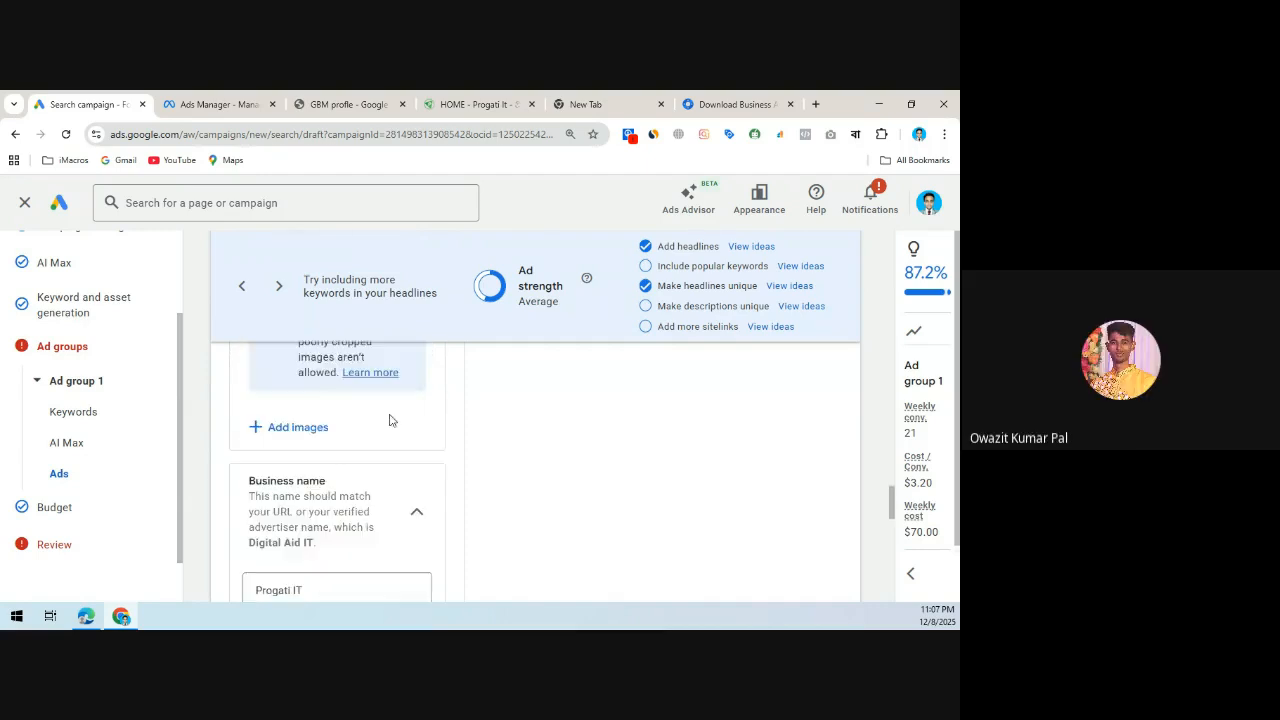
scroll(390, 420, "down", 6)
scroll(391, 420, "up", 8)
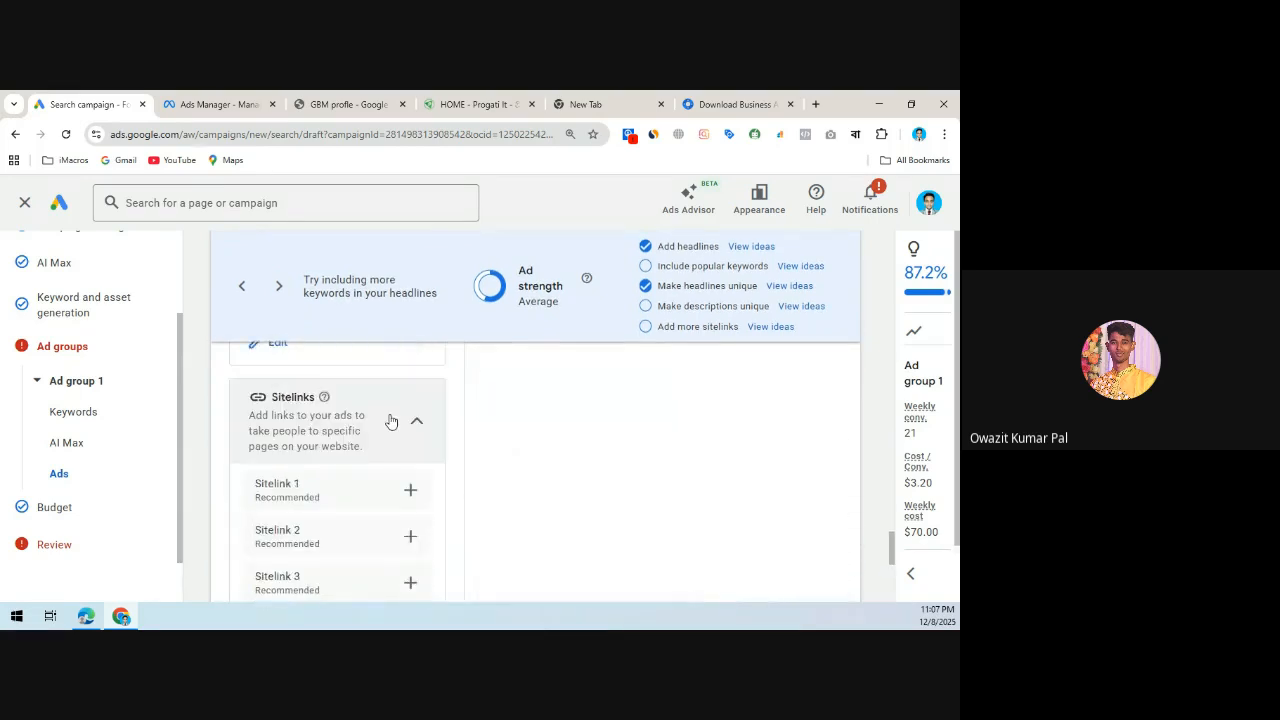
scroll(391, 410, "up", 10)
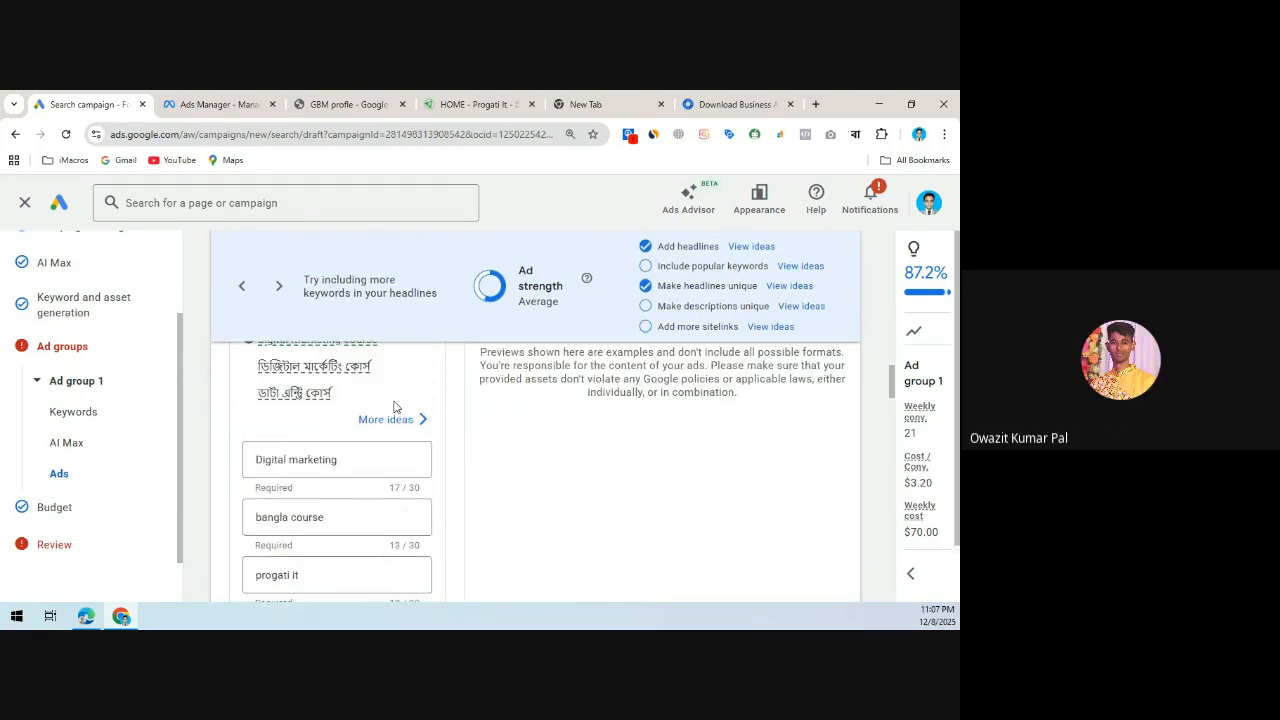
scroll(395, 408, "up", 1)
scroll(394, 408, "down", 2)
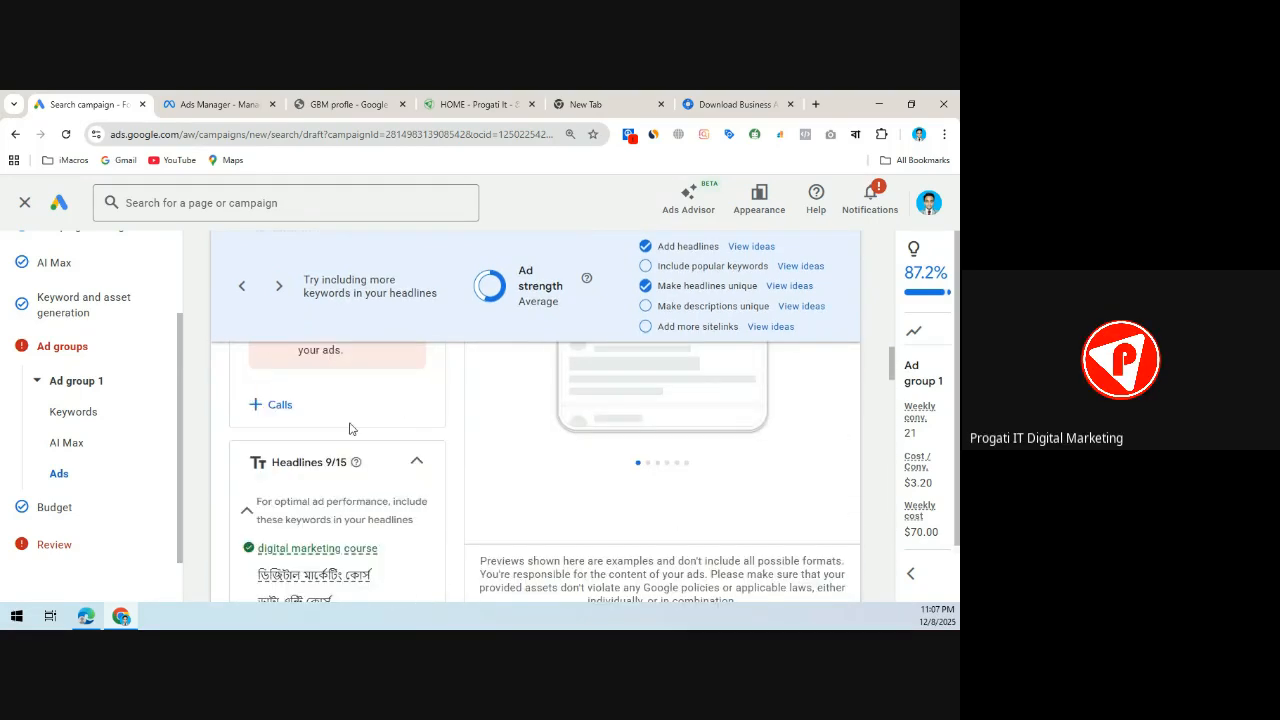
scroll(340, 405, "up", 2)
left_click(274, 546)
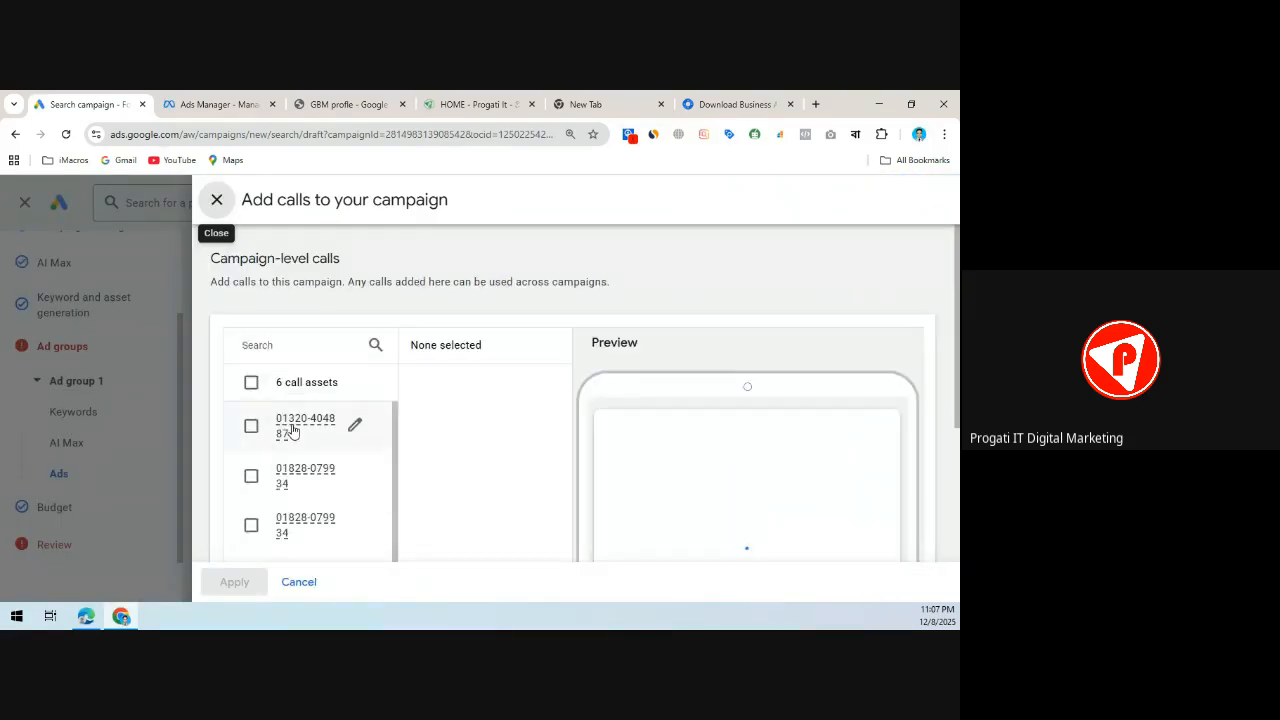
left_click(290, 433)
left_click(242, 586)
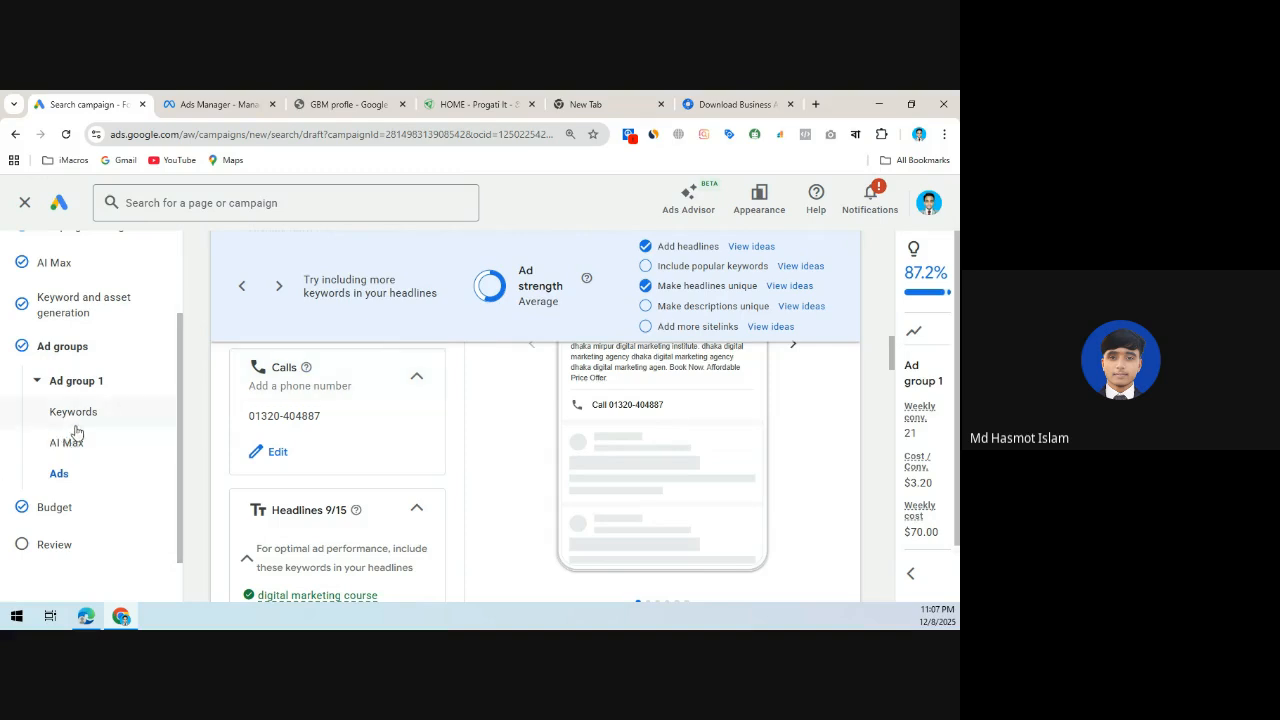
Open the campaign review and look through its recommendations, overview, bidding, campaign settings, ad groups and budget.
scroll(82, 350, "up", 2)
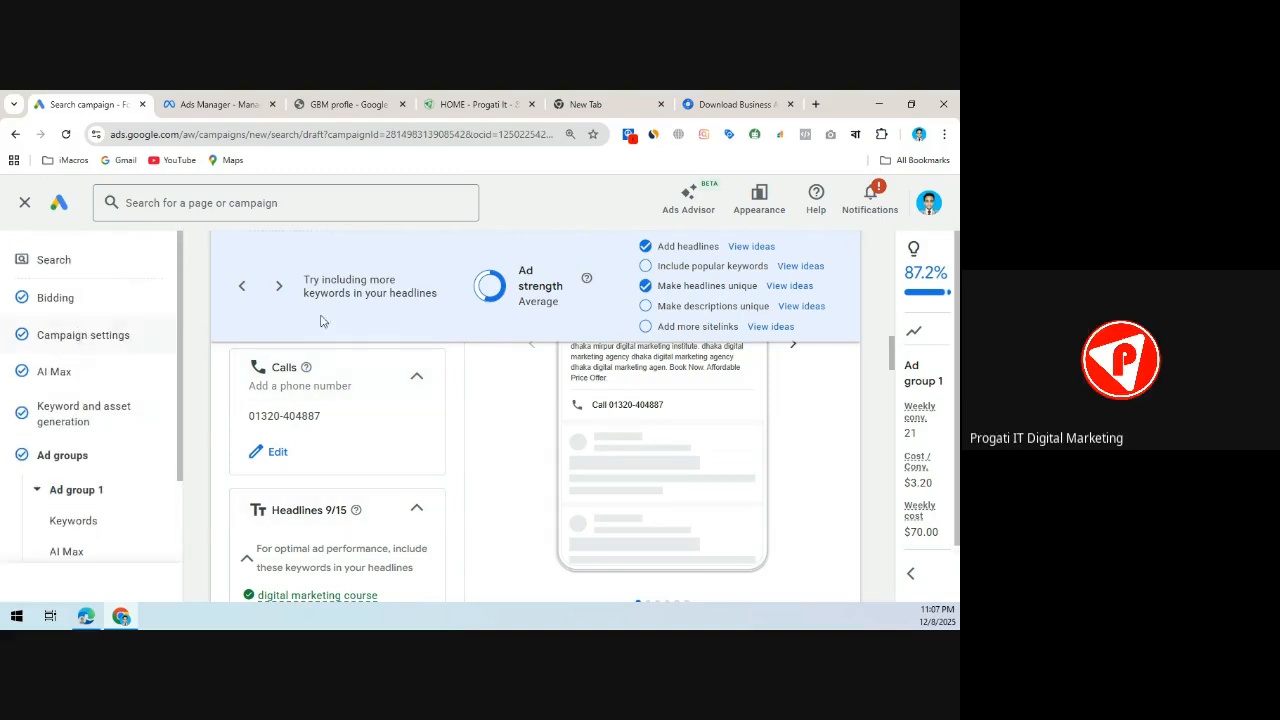
scroll(390, 360, "up", 5)
scroll(409, 375, "up", 2)
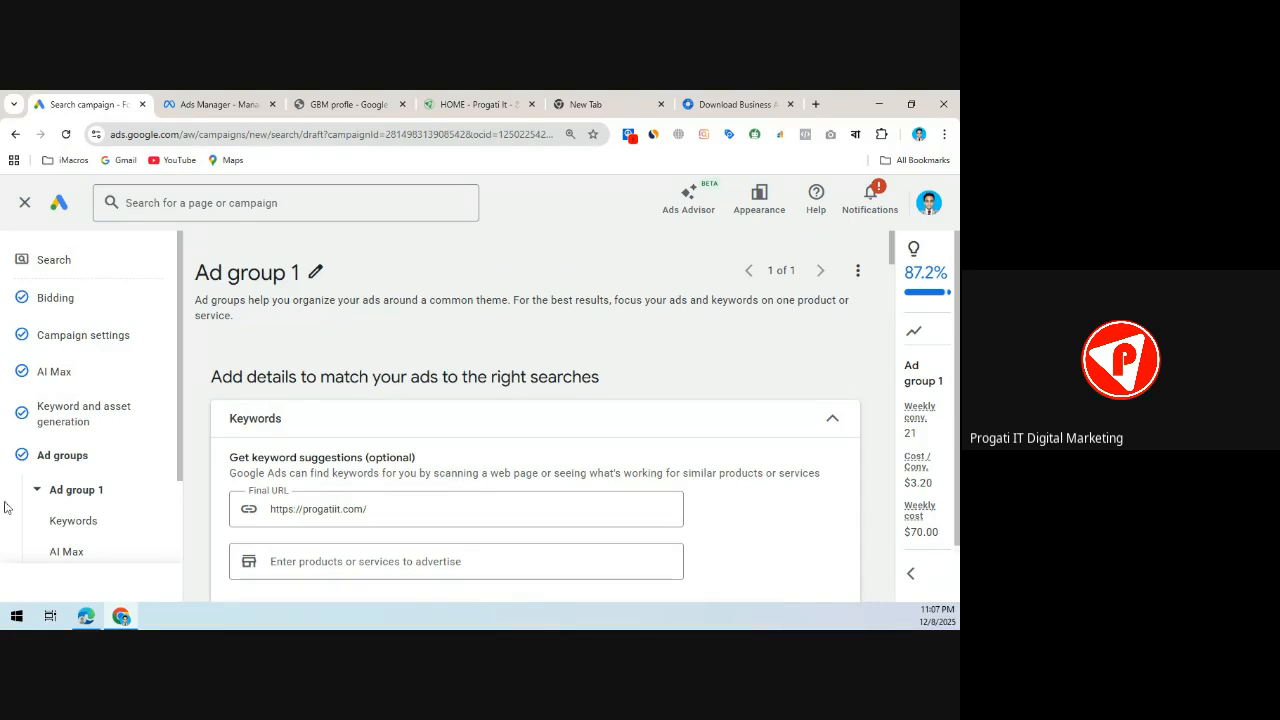
scroll(30, 508, "down", 2)
left_click(55, 545)
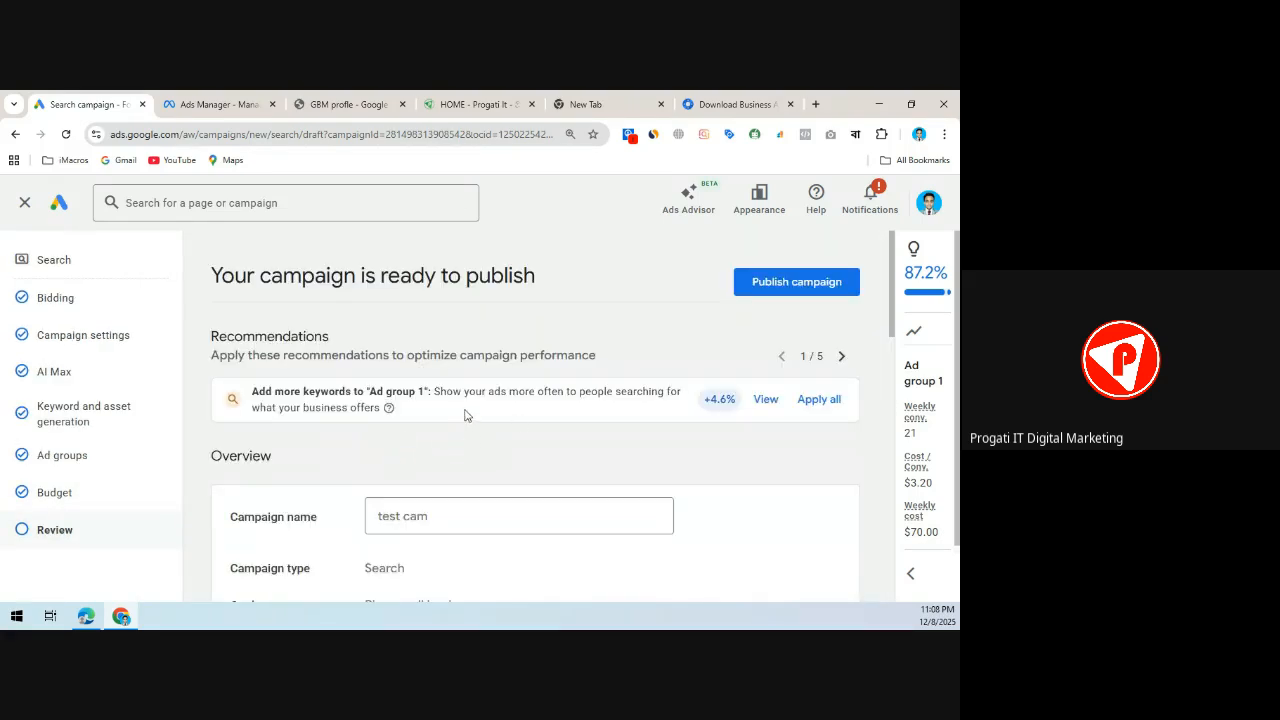
scroll(420, 398, "down", 1)
scroll(420, 398, "down", 6)
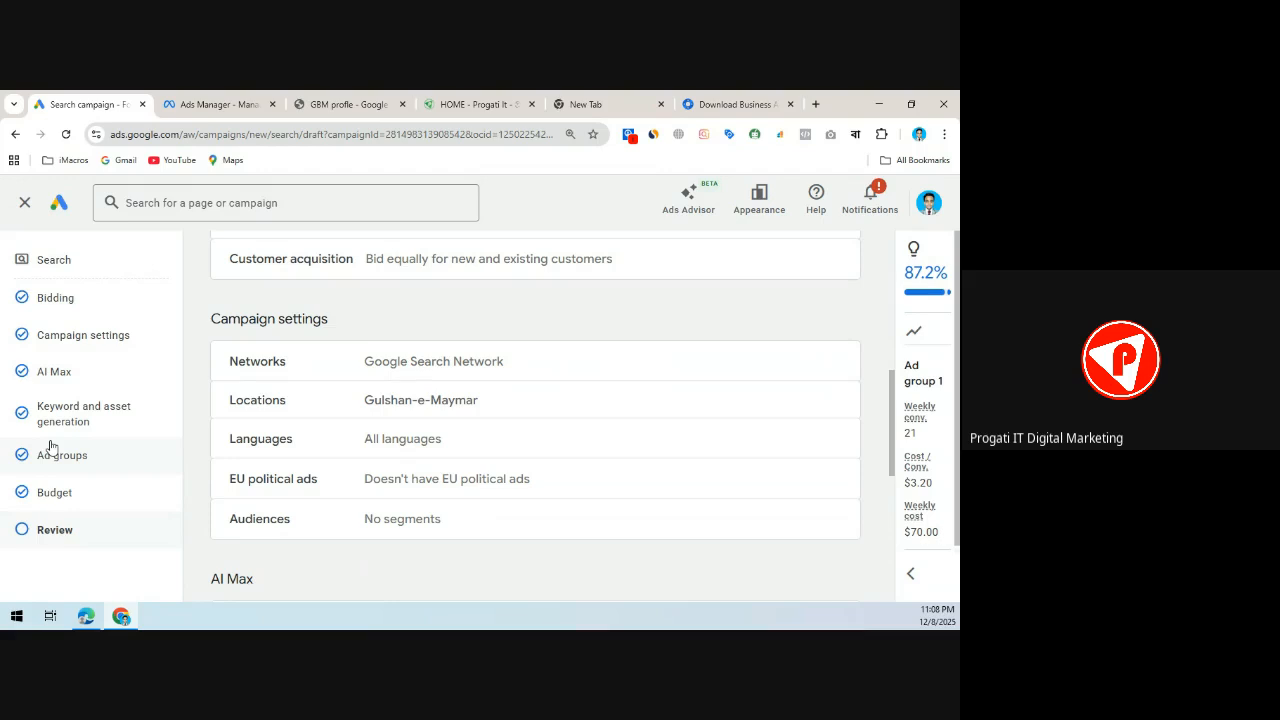
scroll(410, 442, "down", 6)
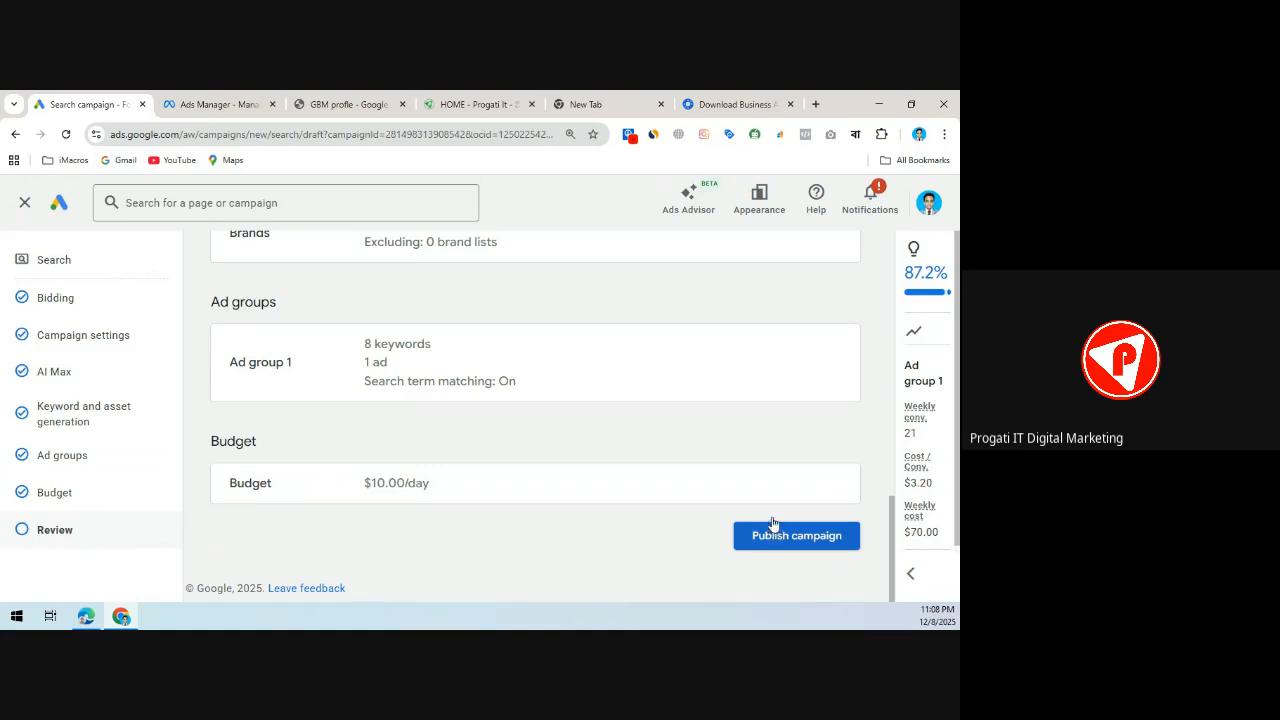
scroll(640, 390, "up", 10)
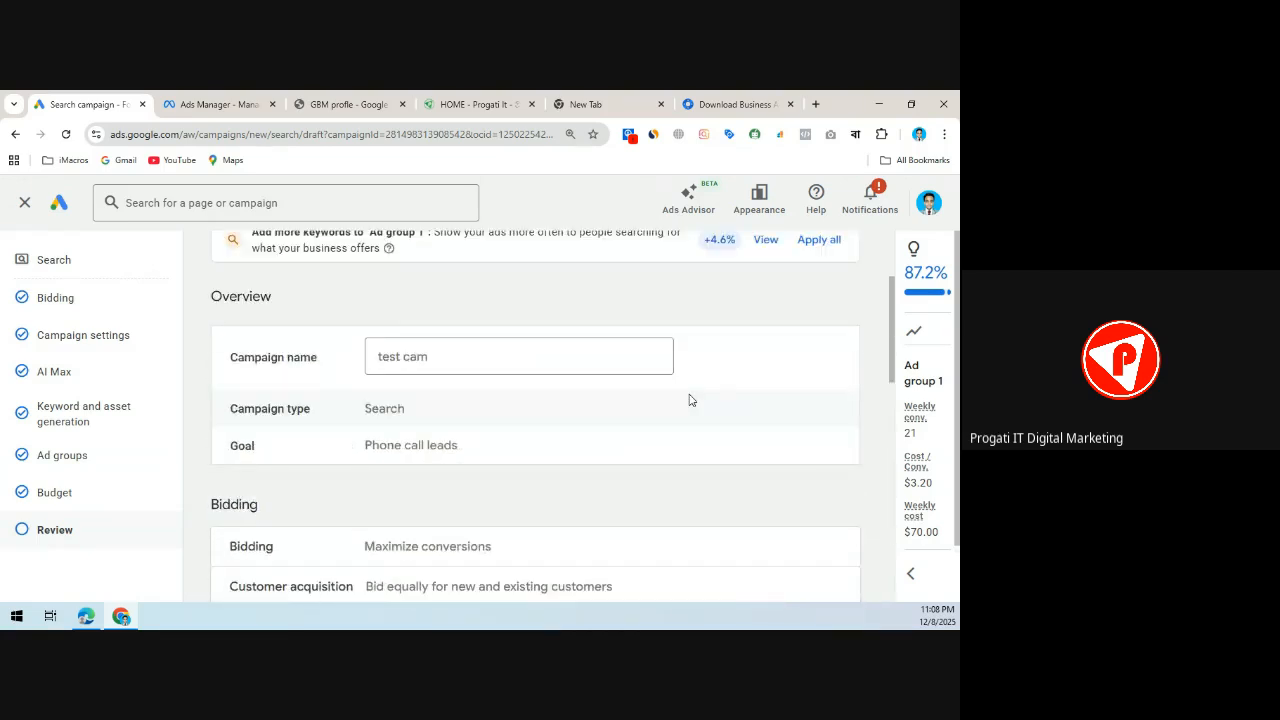
scroll(692, 396, "up", 2)
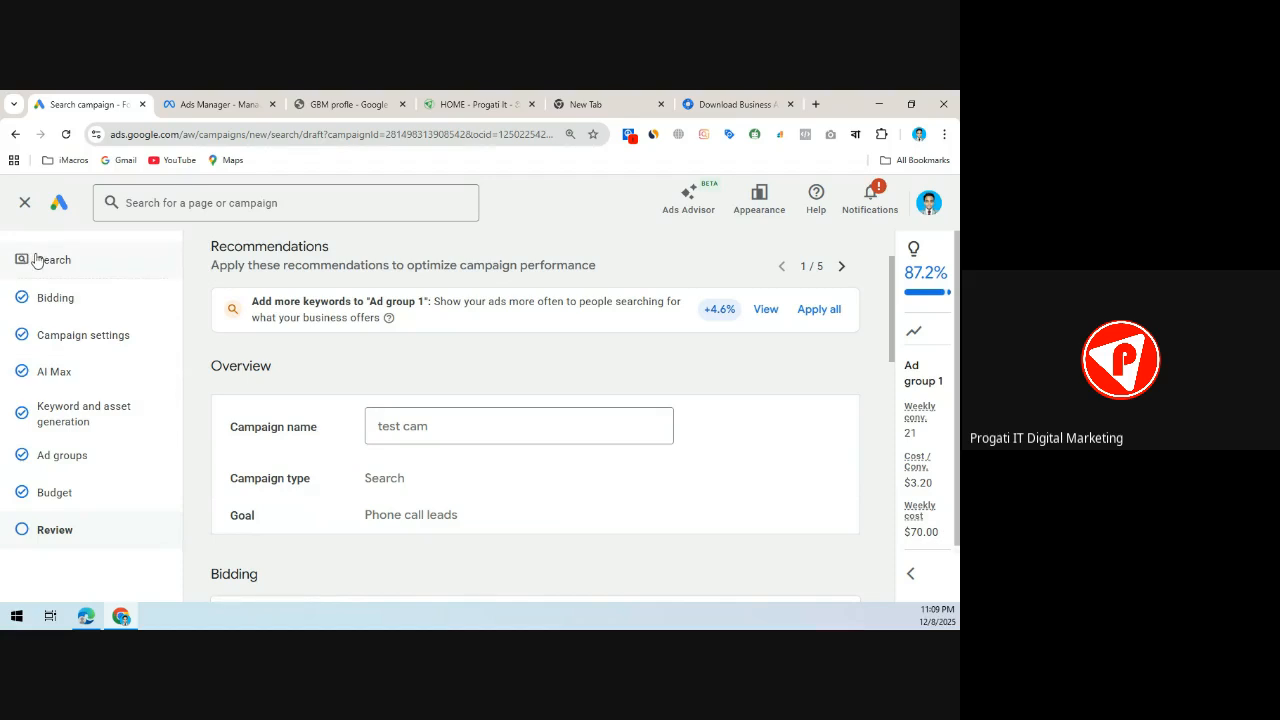
Exit the campaign draft by saving it for later and dismiss the notification bar on the account overview.
left_click(26, 204)
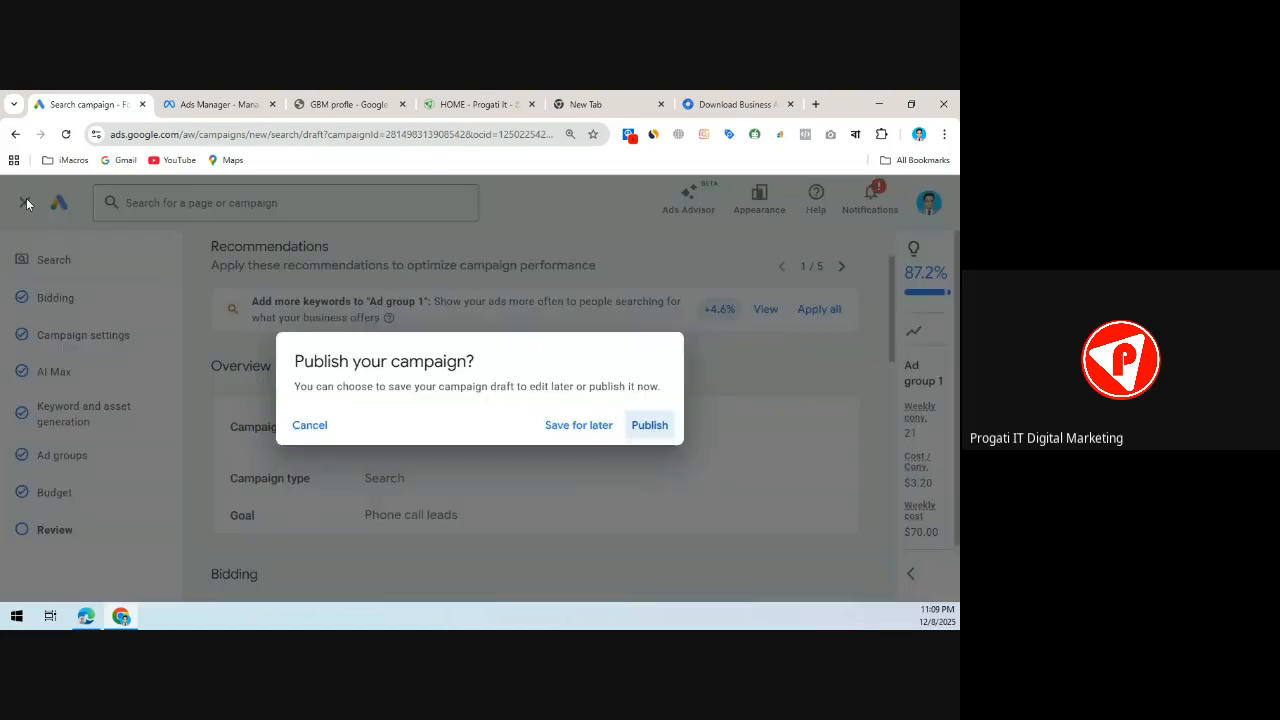
left_click(574, 429)
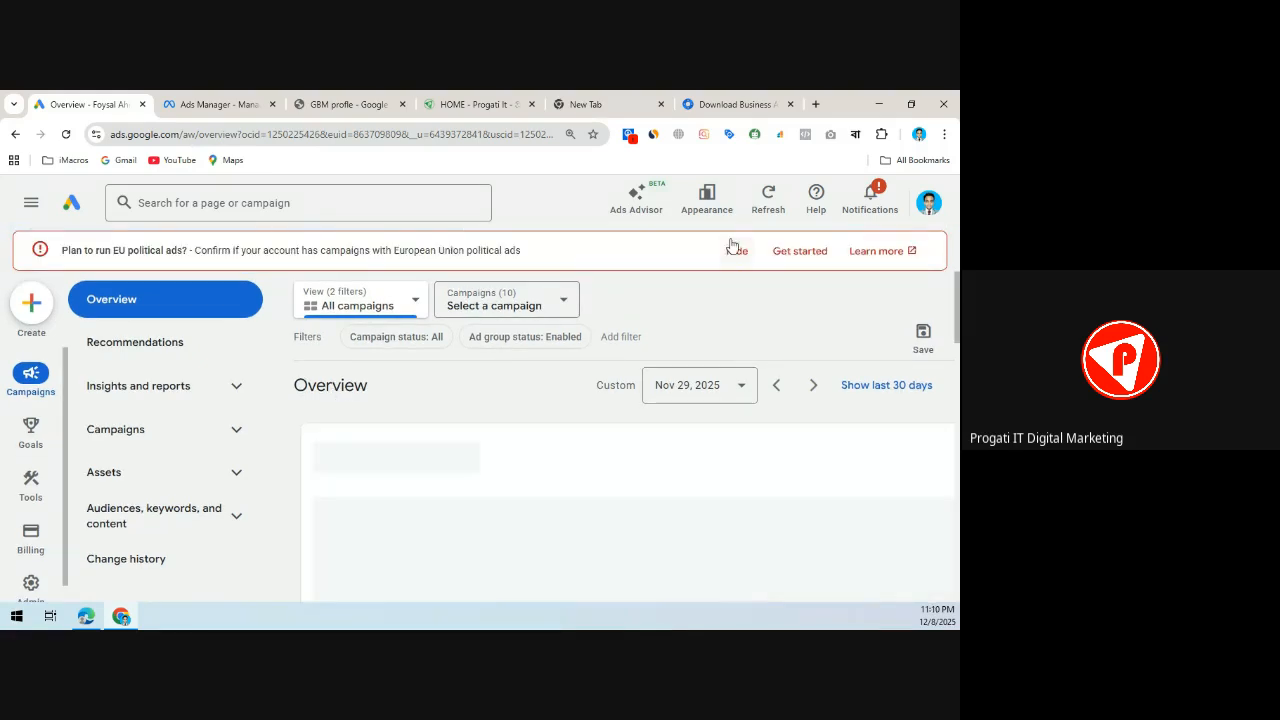
scroll(476, 297, "down", 2)
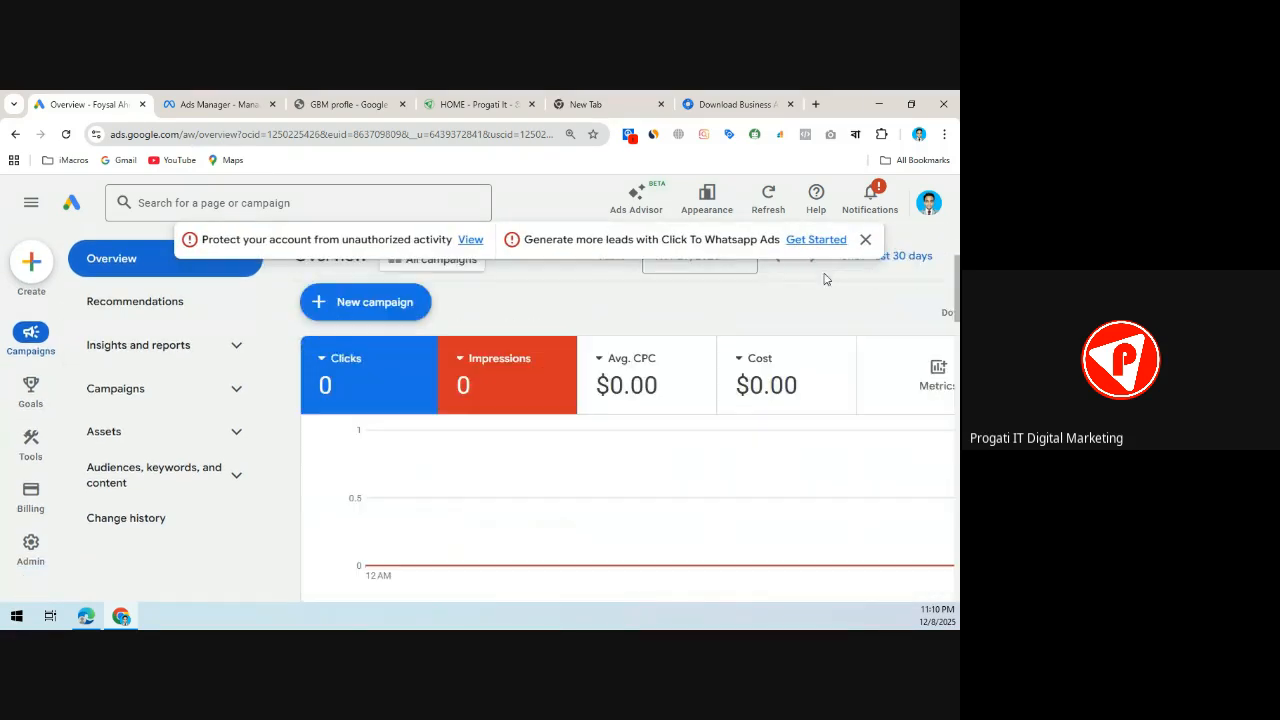
left_click(865, 240)
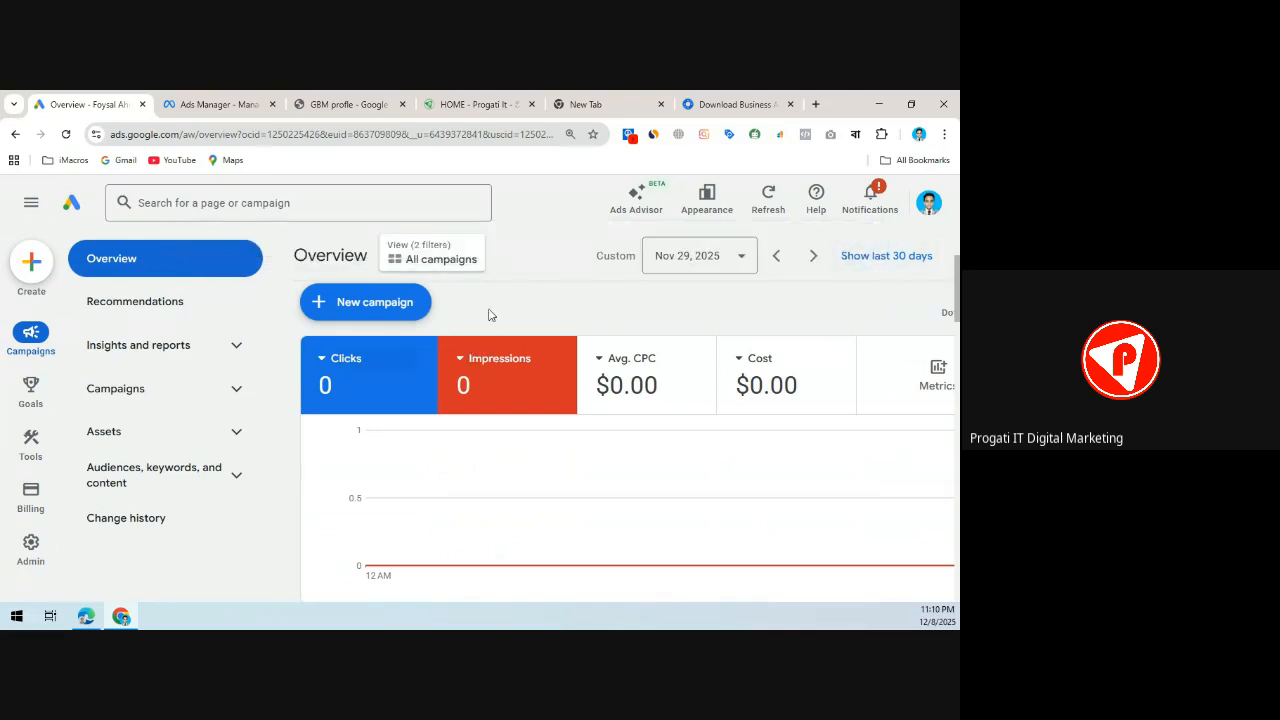
Look over the account overview and open the search keywords report for all campaigns.
scroll(484, 314, "down", 2)
scroll(169, 400, "down", 1)
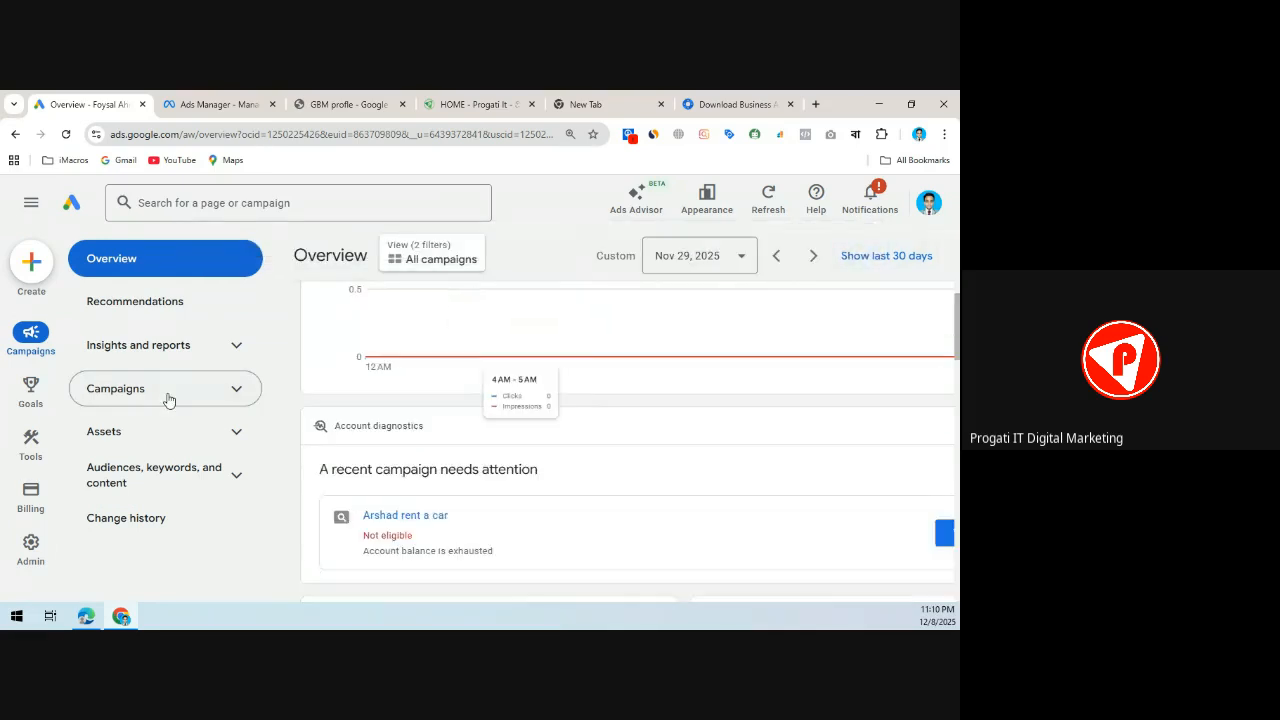
scroll(497, 414, "down", 2)
left_click(195, 480)
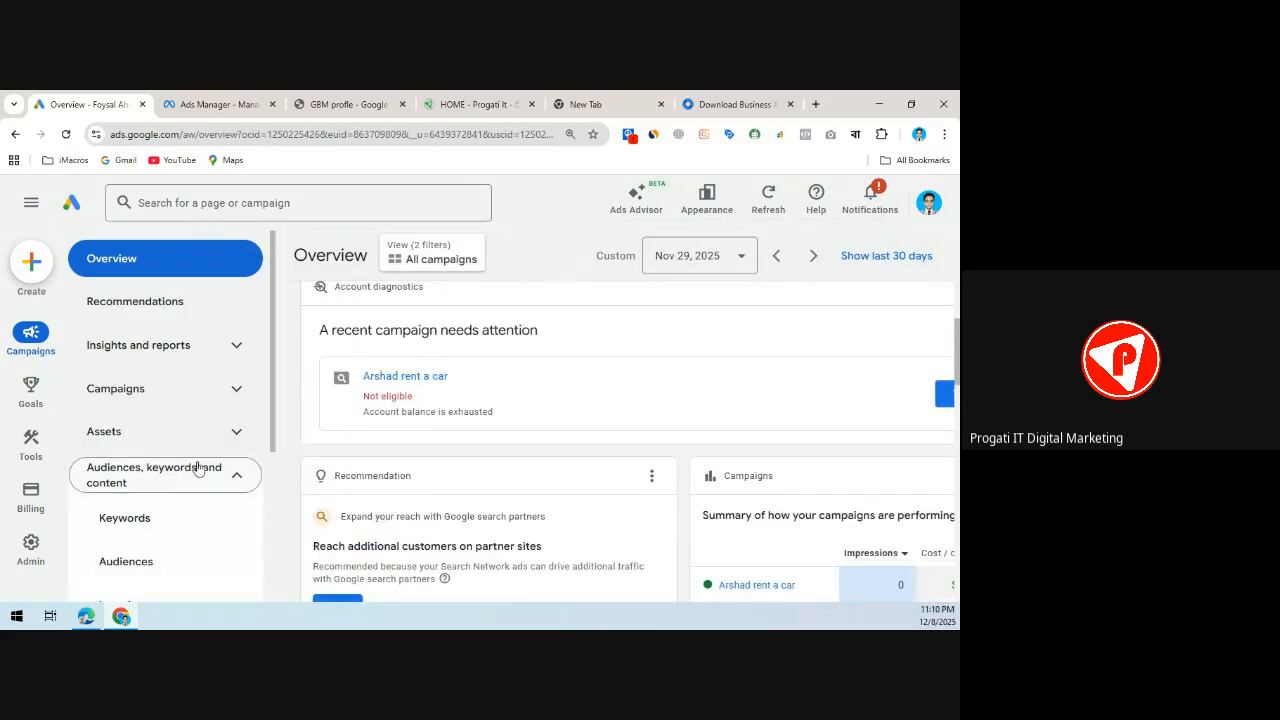
left_click(130, 533)
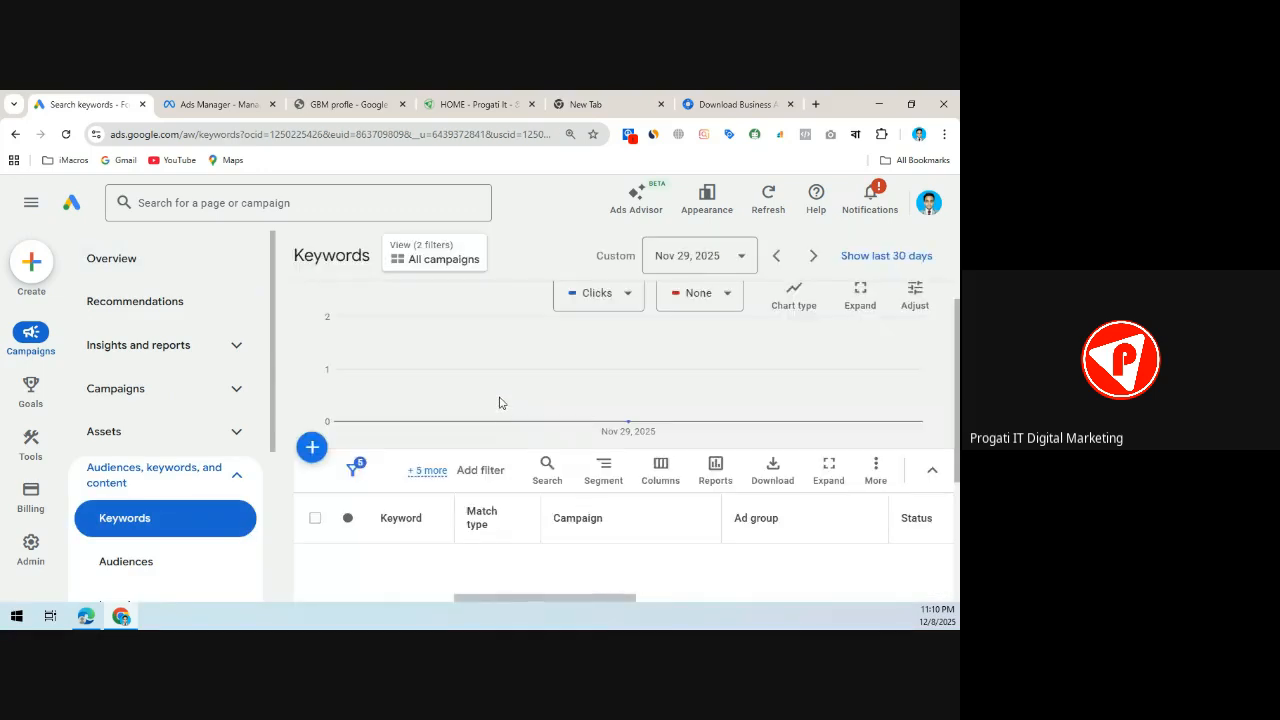
Set the date range of the keywords report to All time.
scroll(500, 410, "down", 2)
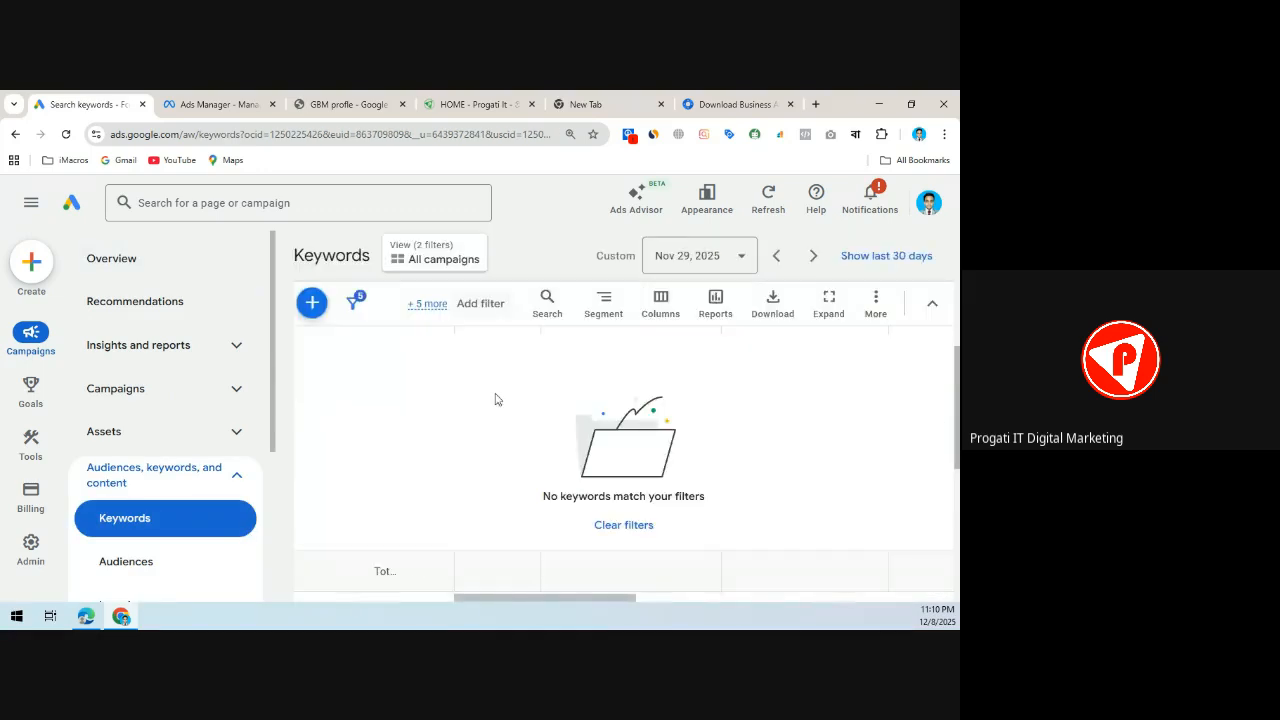
left_click(739, 258)
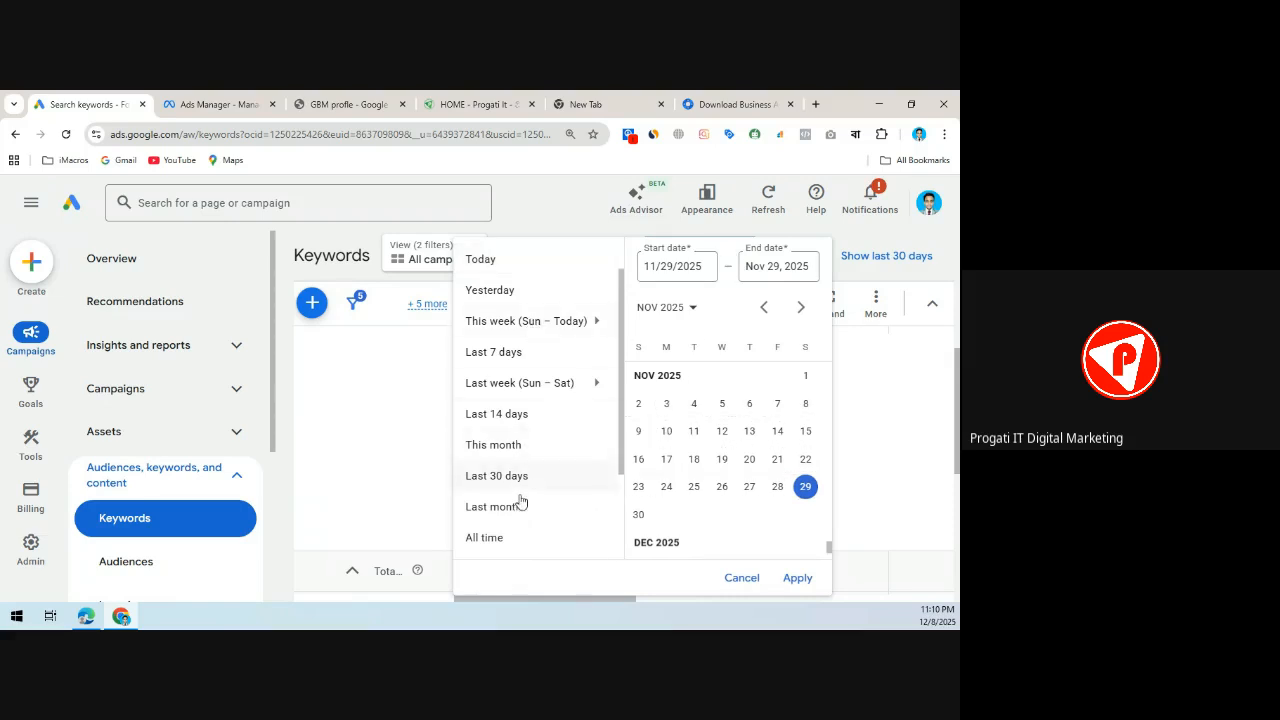
scroll(500, 515, "down", 1)
left_click(497, 468)
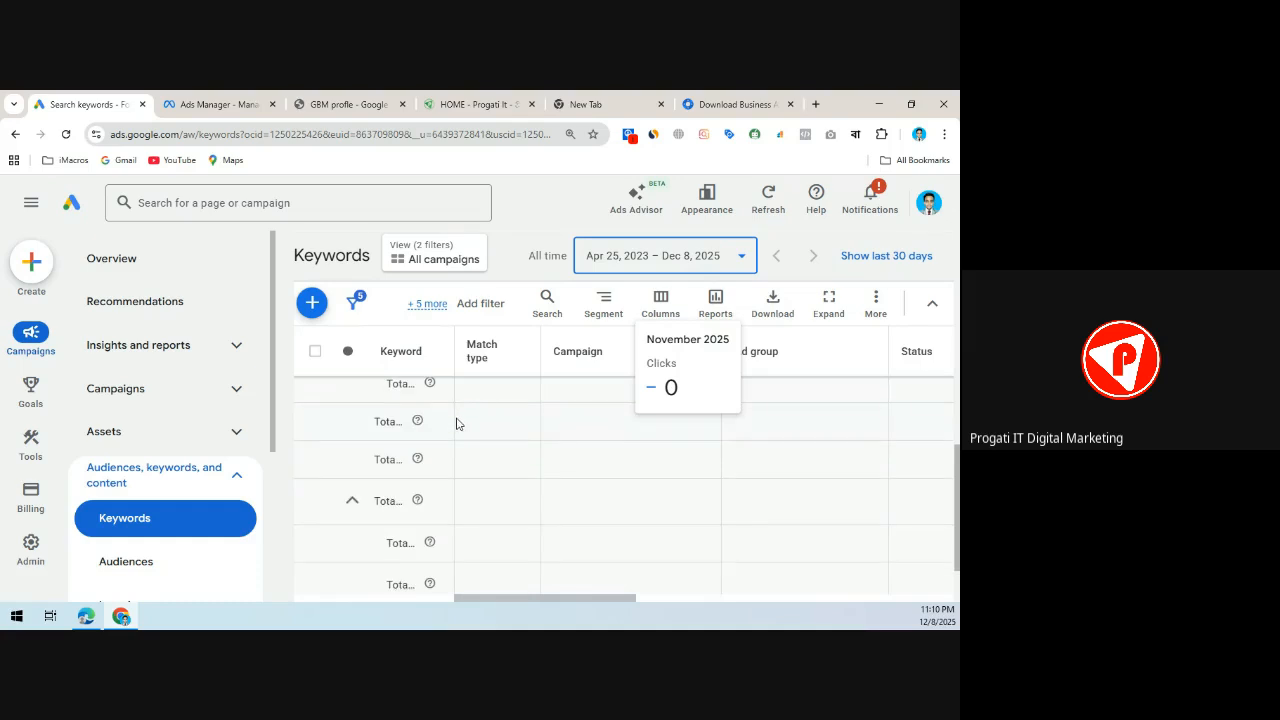
left_click(712, 265)
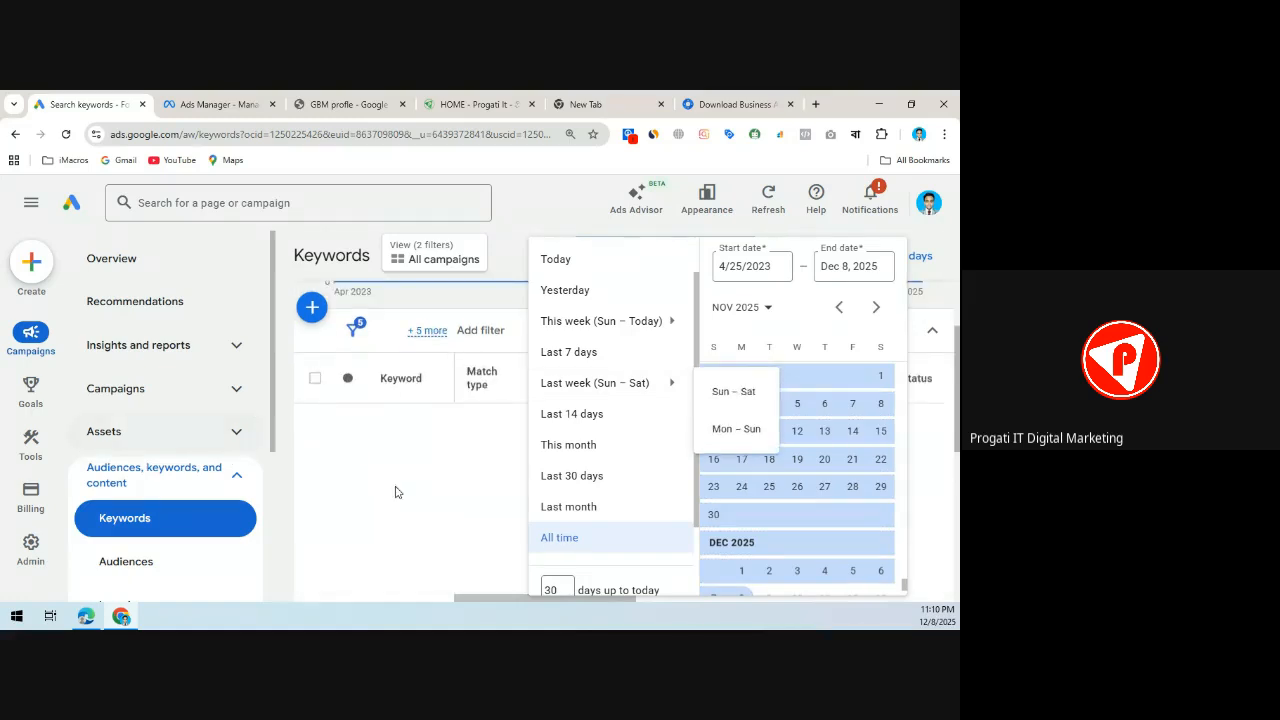
left_click(380, 495)
Limit the keywords report to the Arshad rent a car campaign.
scroll(384, 460, "down", 1)
scroll(387, 460, "up", 6)
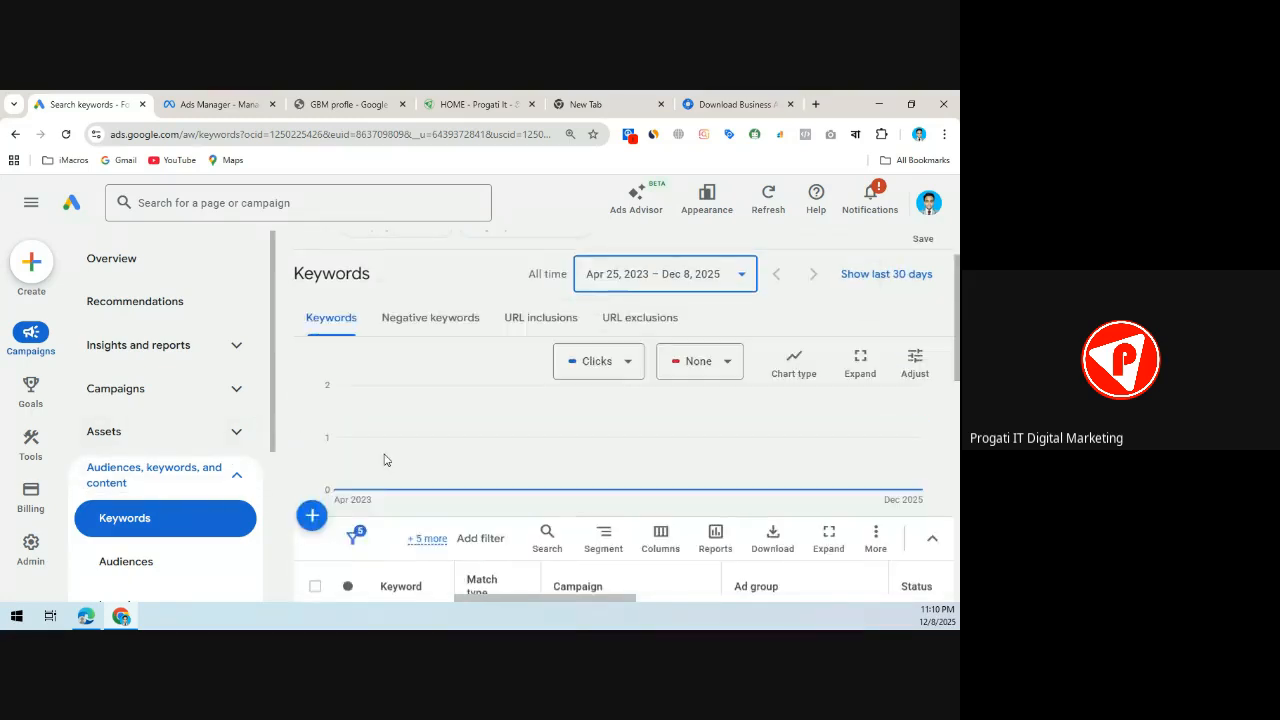
scroll(387, 460, "down", 4)
scroll(460, 395, "up", 4)
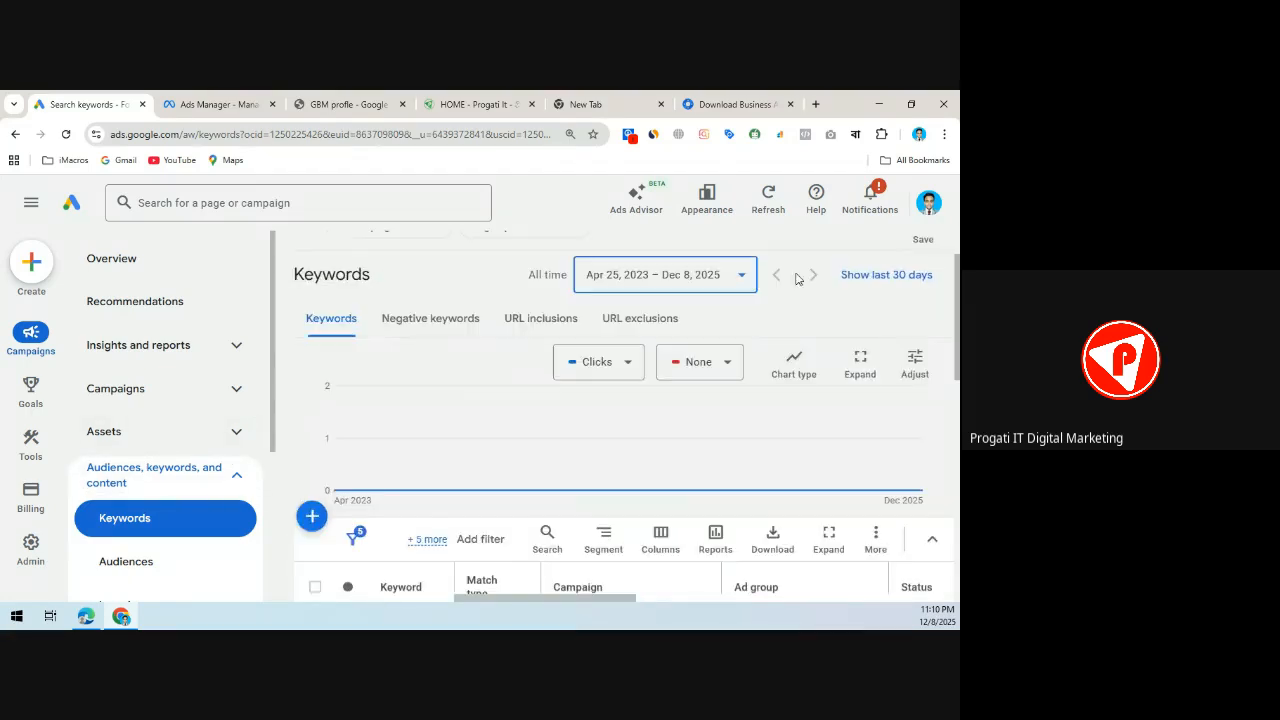
left_click(516, 251)
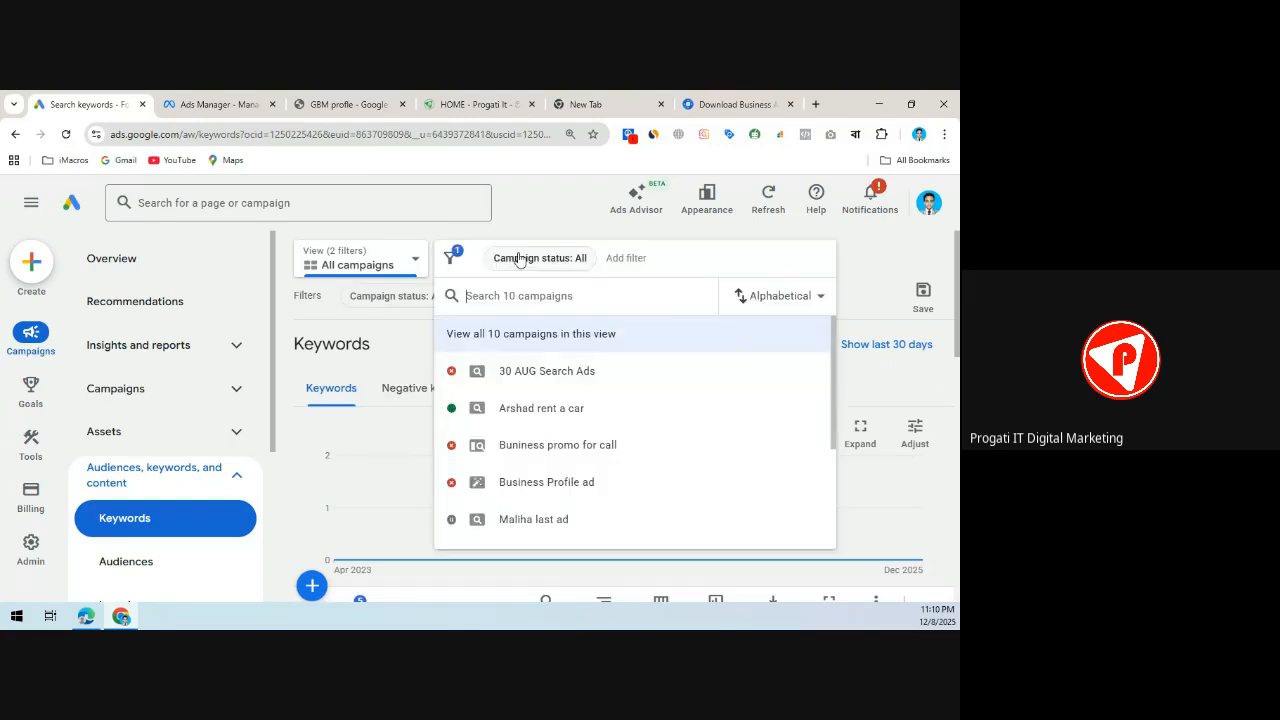
left_click(546, 416)
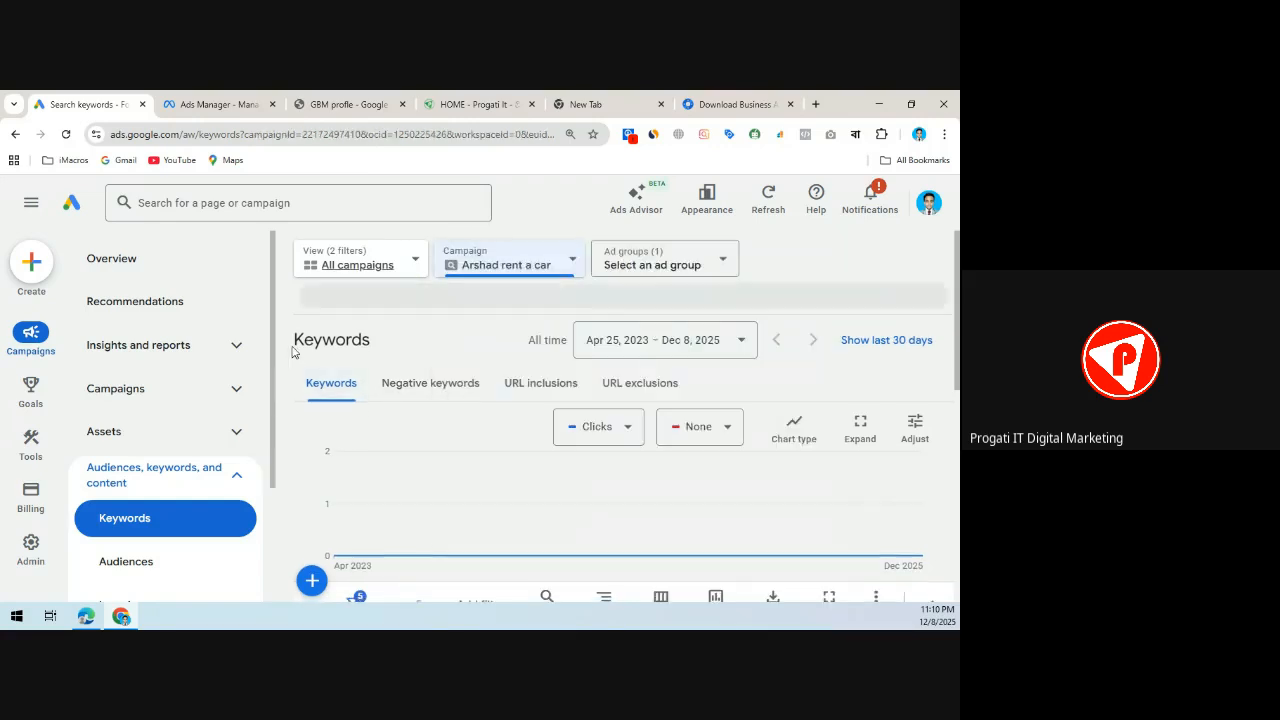
Look through the campaign's keyword list and widen the Keyword column so the keywords fit on one line.
scroll(363, 447, "down", 5)
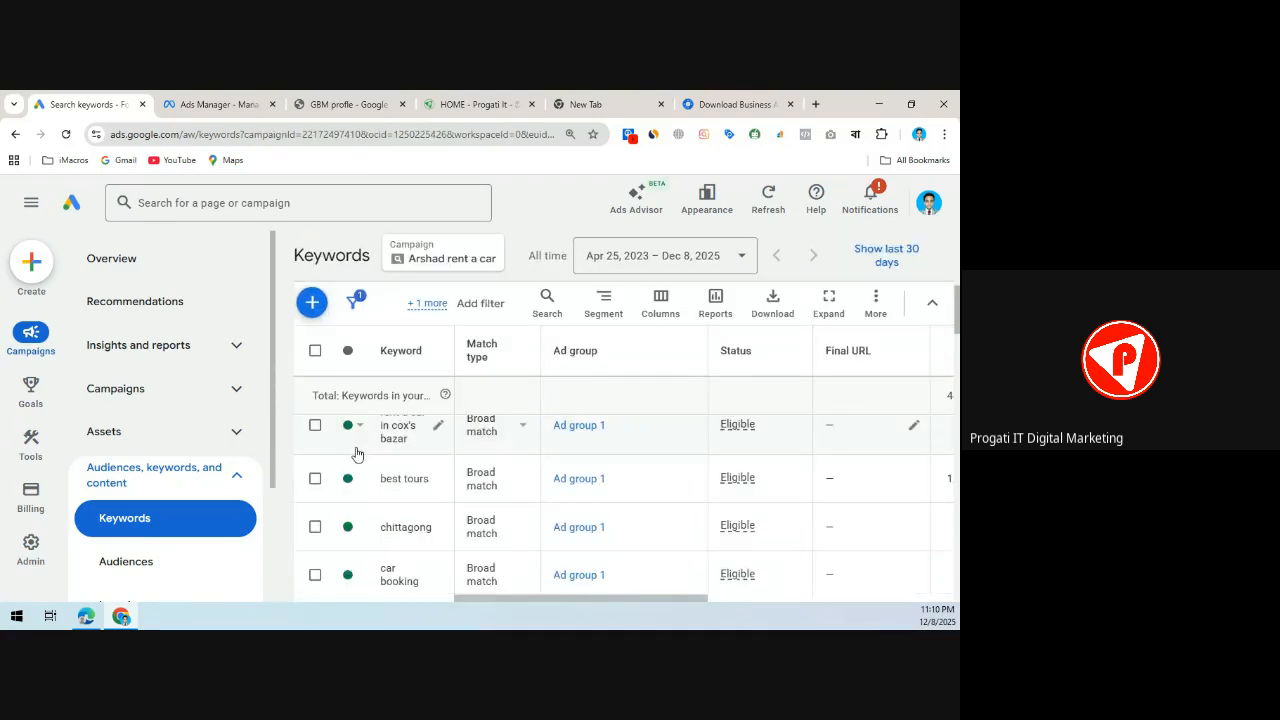
left_click_drag(456, 338, 432, 377)
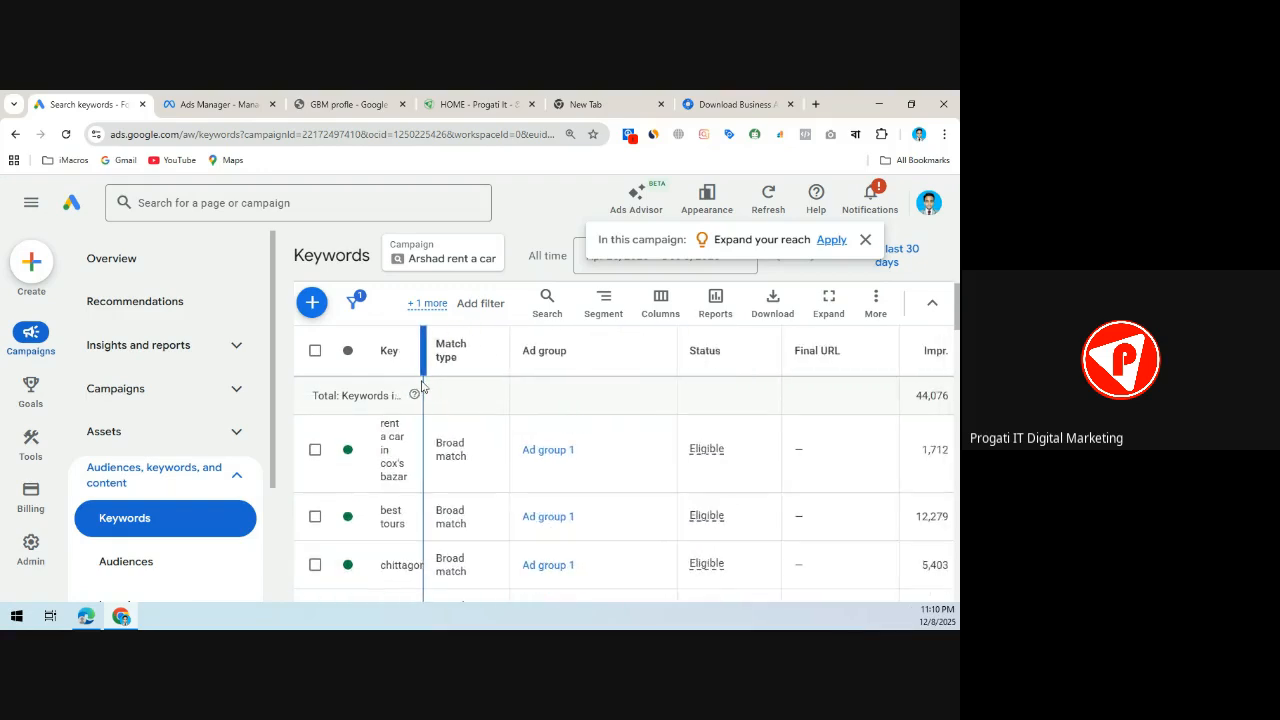
scroll(762, 443, "down", 1)
scroll(762, 443, "down", 6)
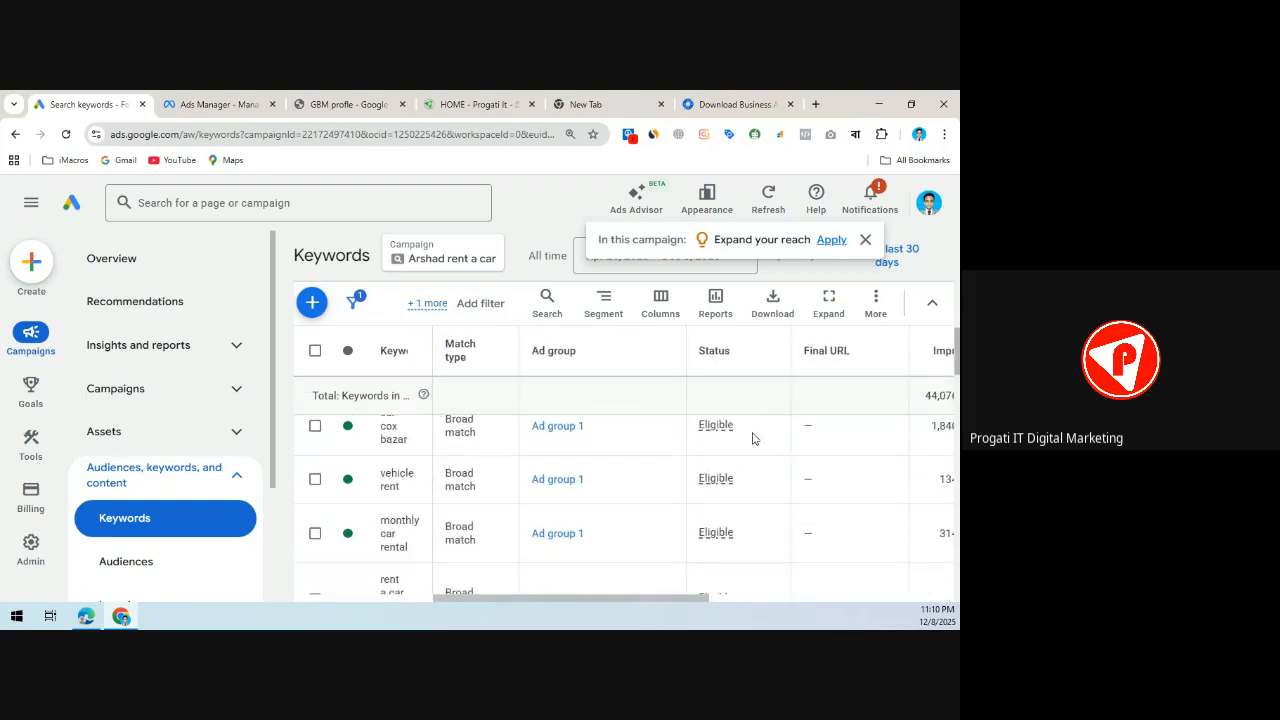
scroll(752, 441, "down", 8)
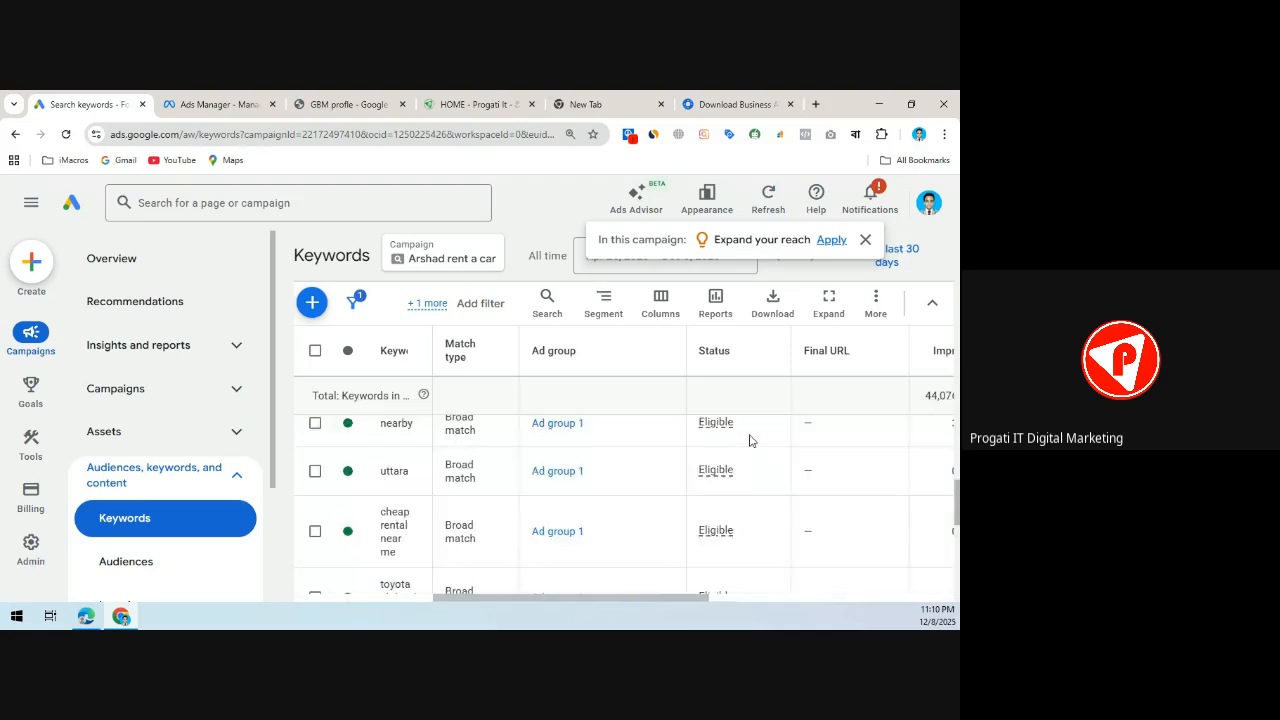
scroll(750, 441, "down", 2)
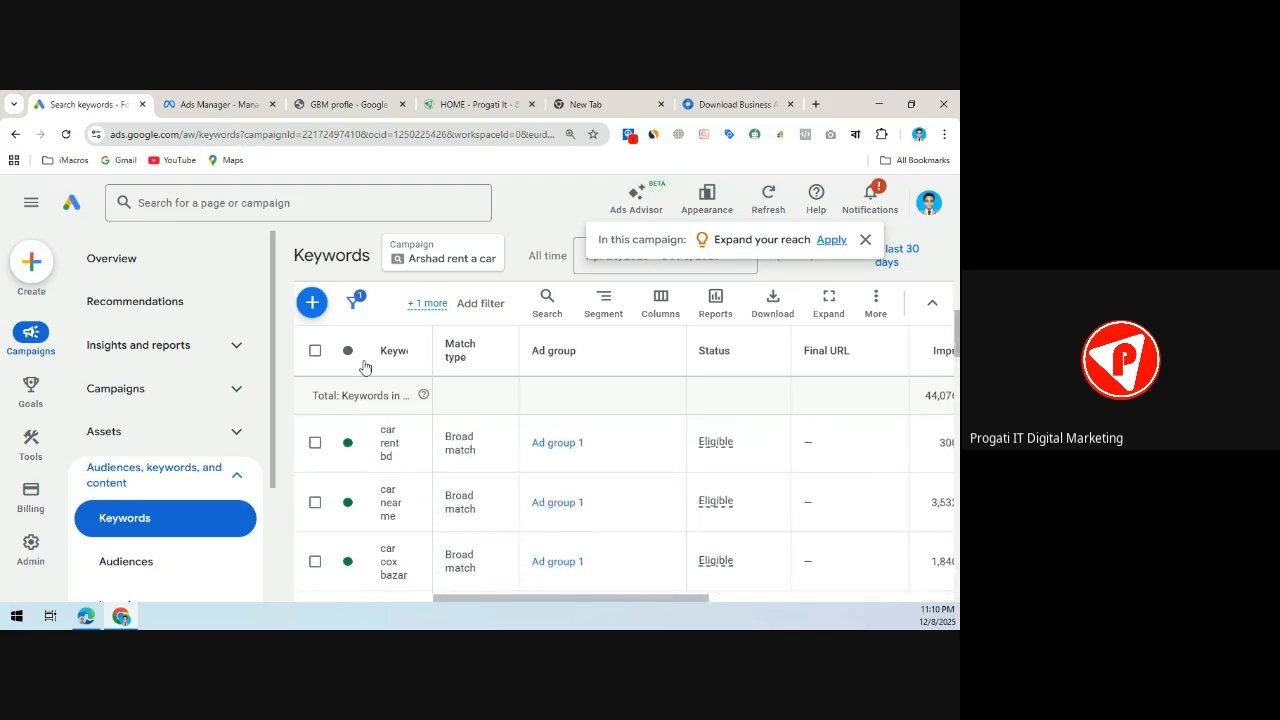
left_click_drag(433, 340, 562, 358)
scroll(443, 500, "up", 10)
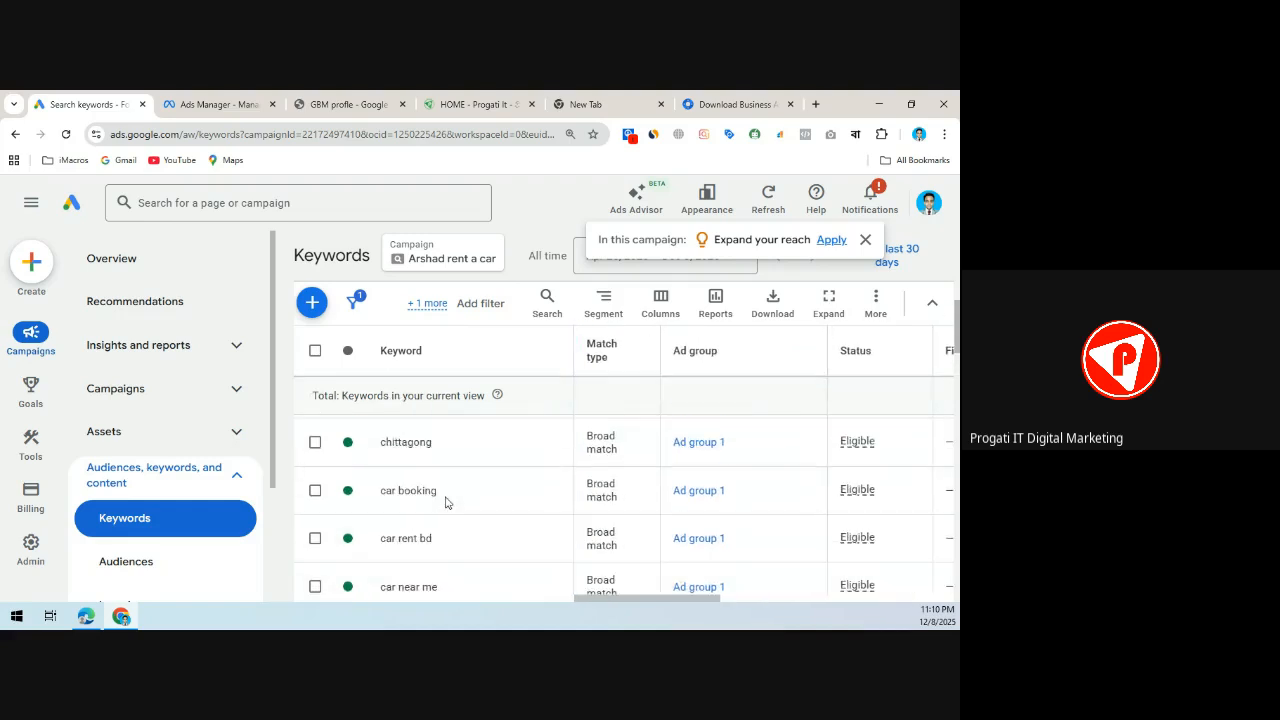
Narrow the Keyword column and widen the Match type column so each match type fits on one line.
scroll(424, 500, "down", 3)
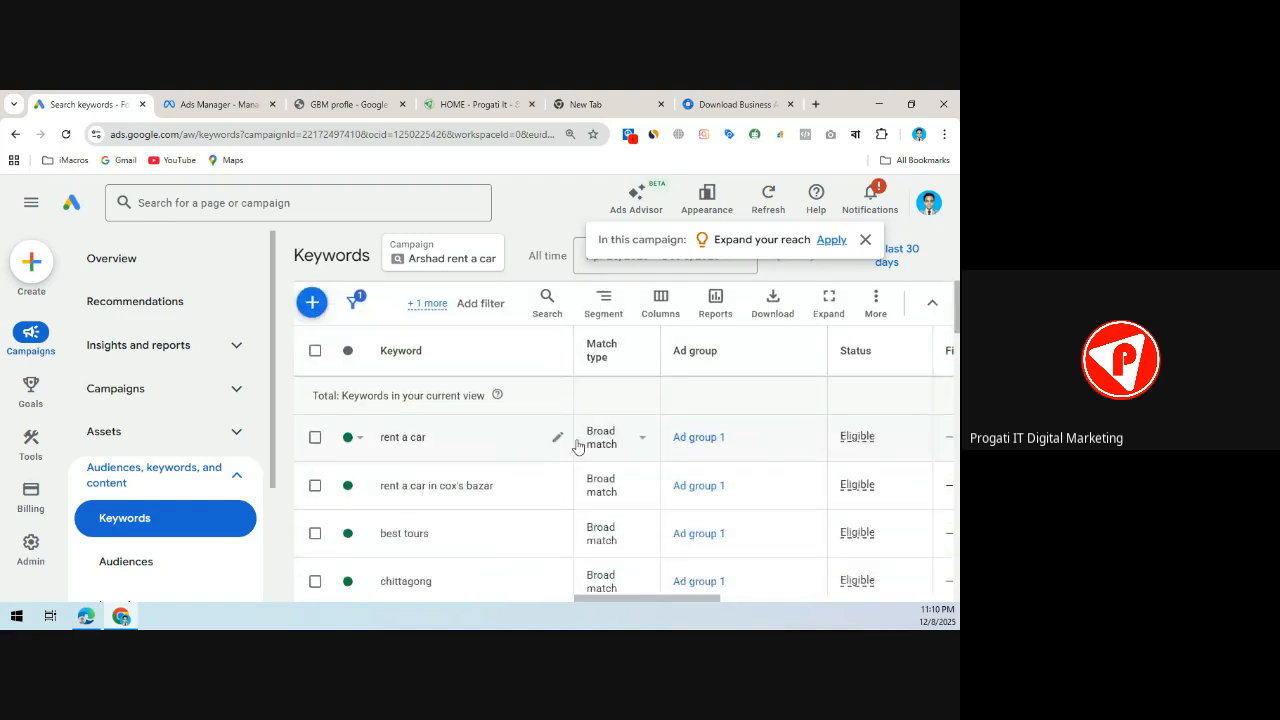
left_click_drag(576, 338, 458, 340)
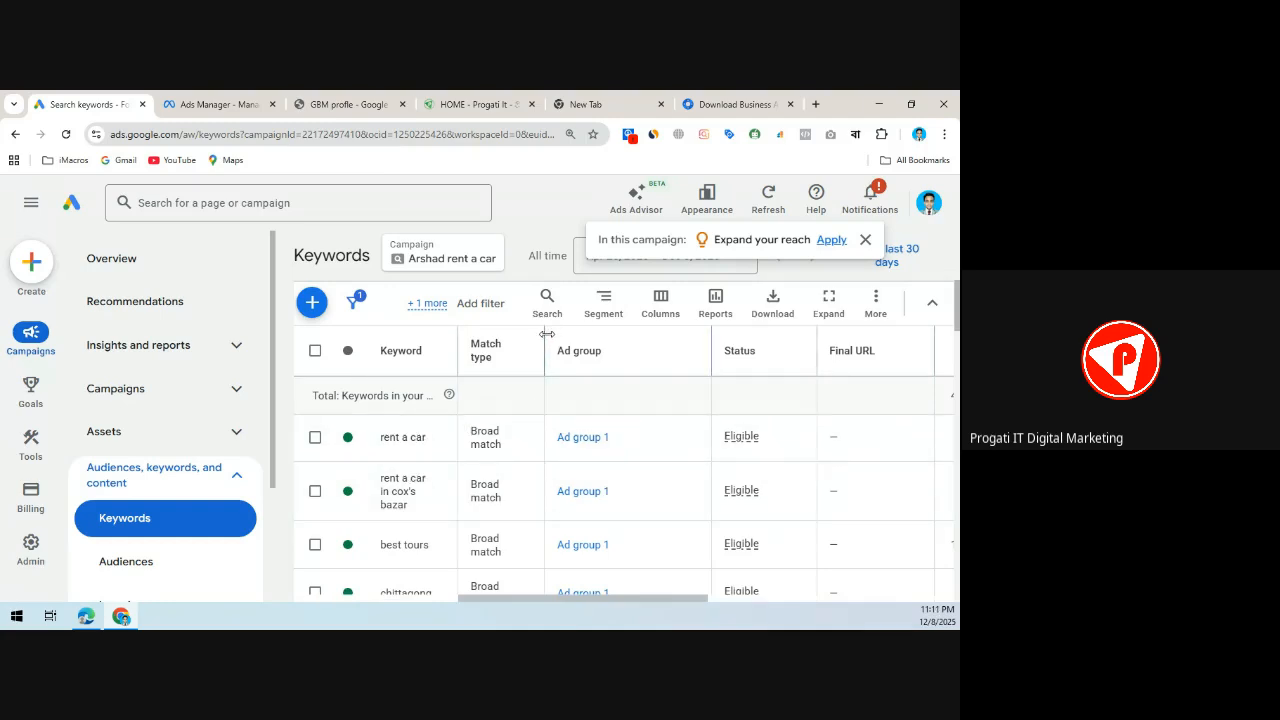
left_click_drag(545, 340, 610, 340)
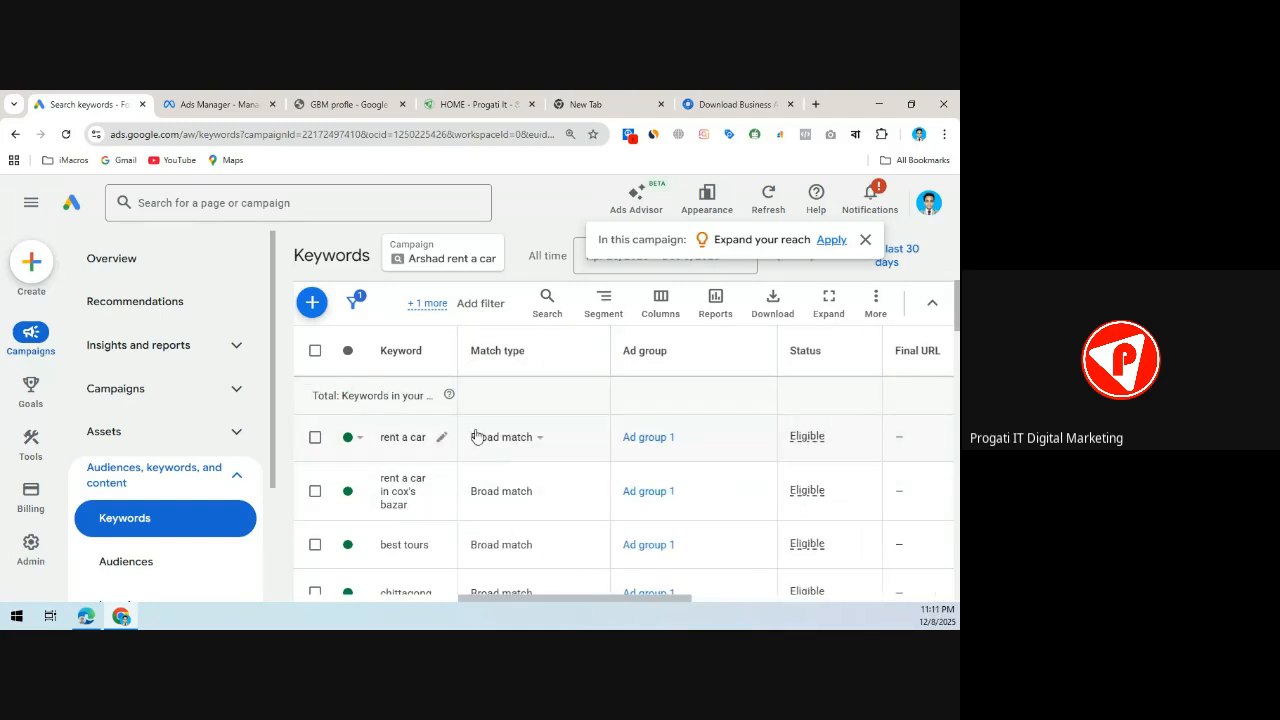
Look at the match type options of the keyword "rent a car" and change "car hire" to Exact match.
left_click(530, 443)
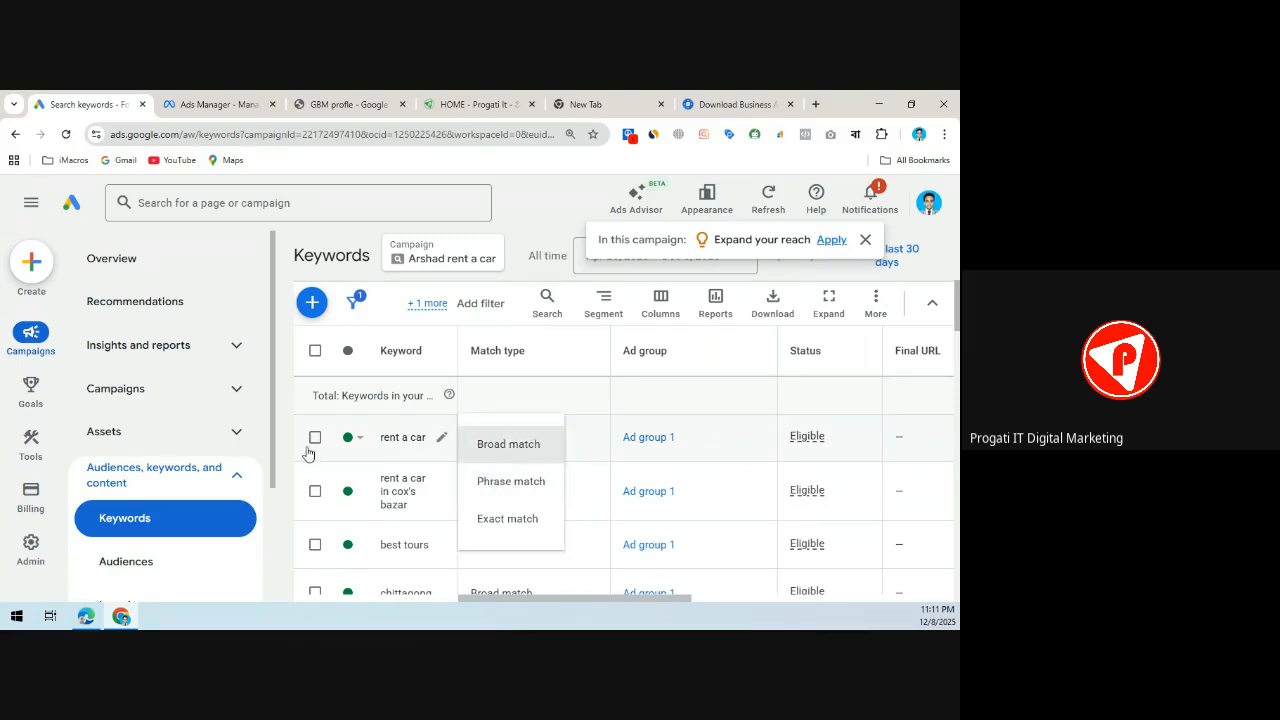
scroll(306, 443, "down", 5)
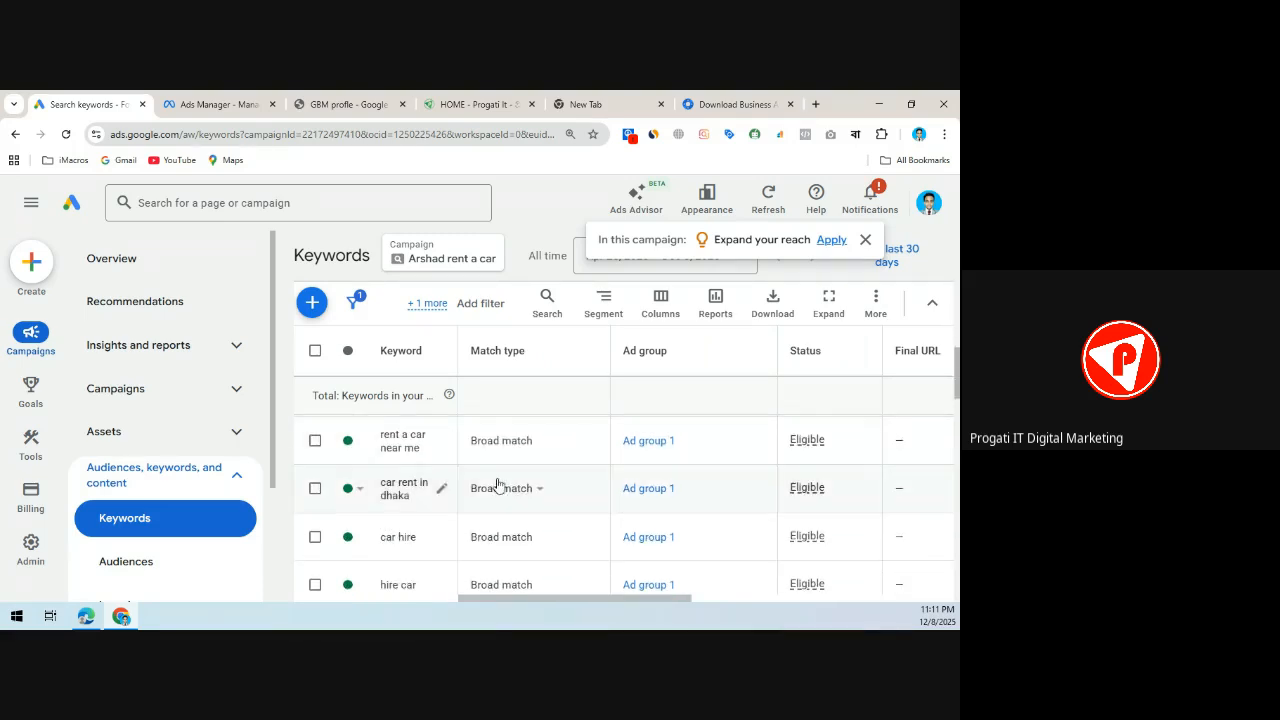
scroll(499, 521, "down", 1)
left_click(466, 470)
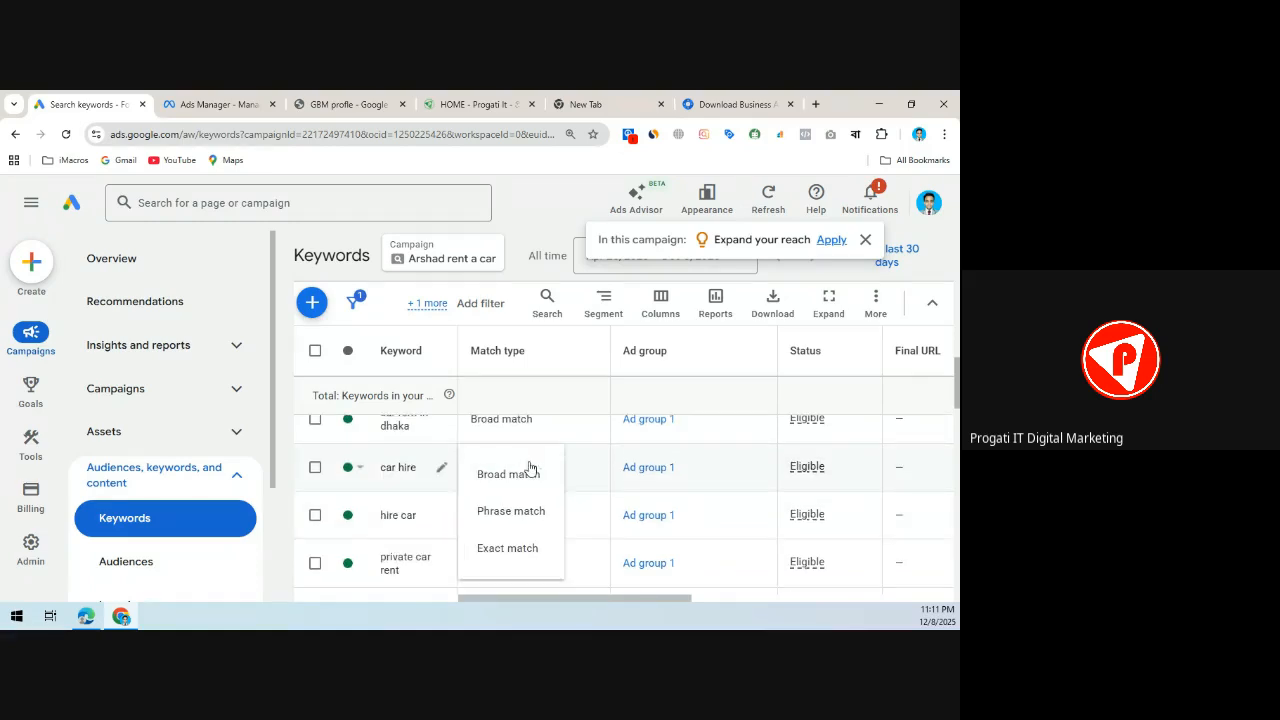
left_click(527, 553)
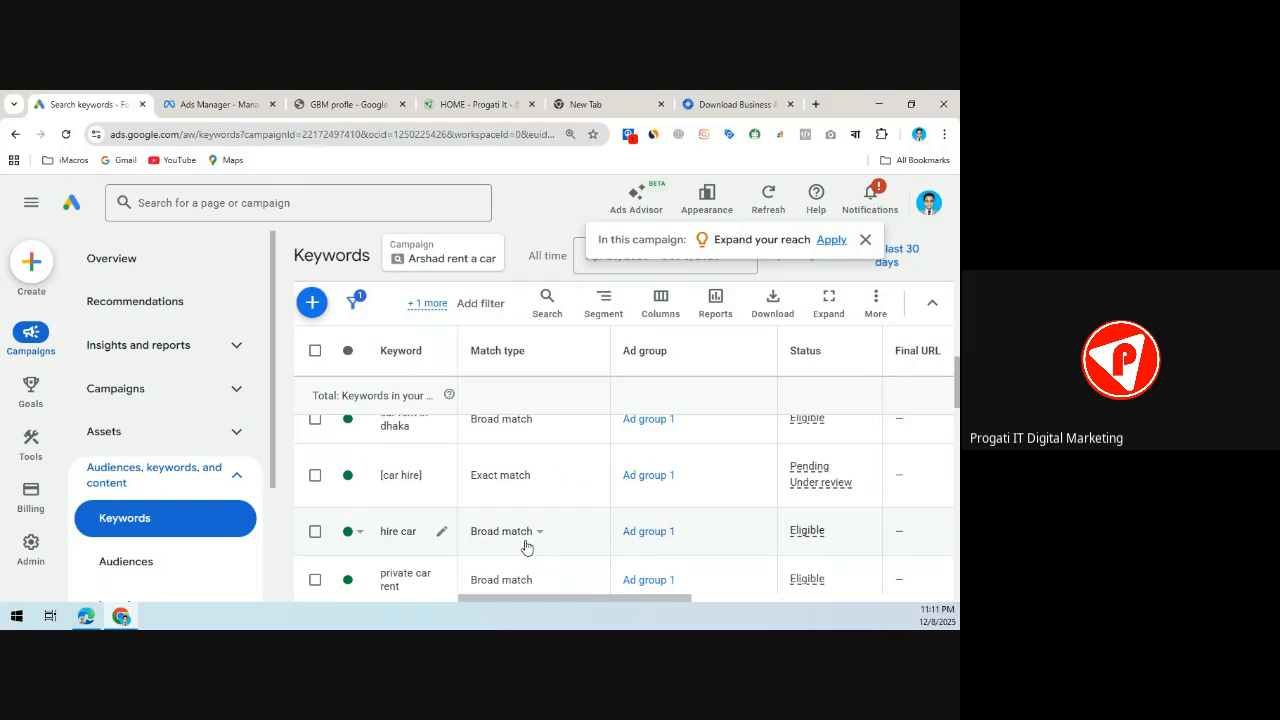
Switch the "car hire" keyword to Phrase match and return it to Broad match.
left_click(518, 480)
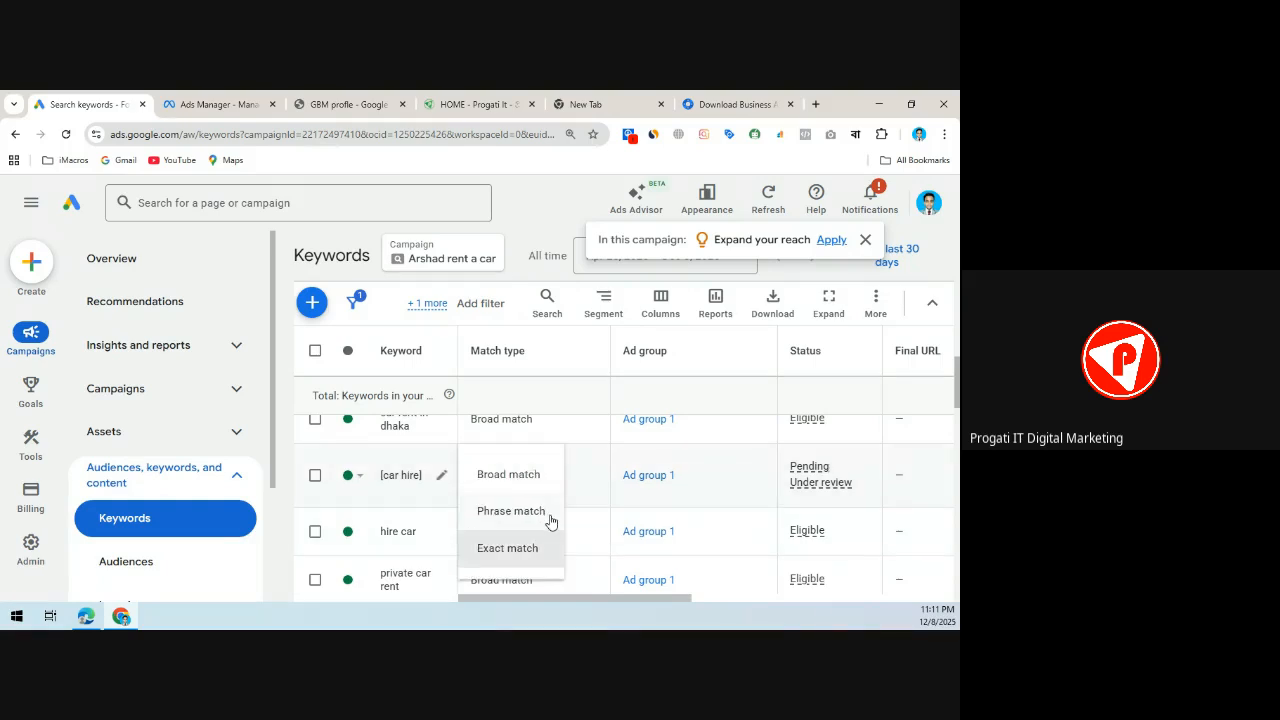
left_click(536, 513)
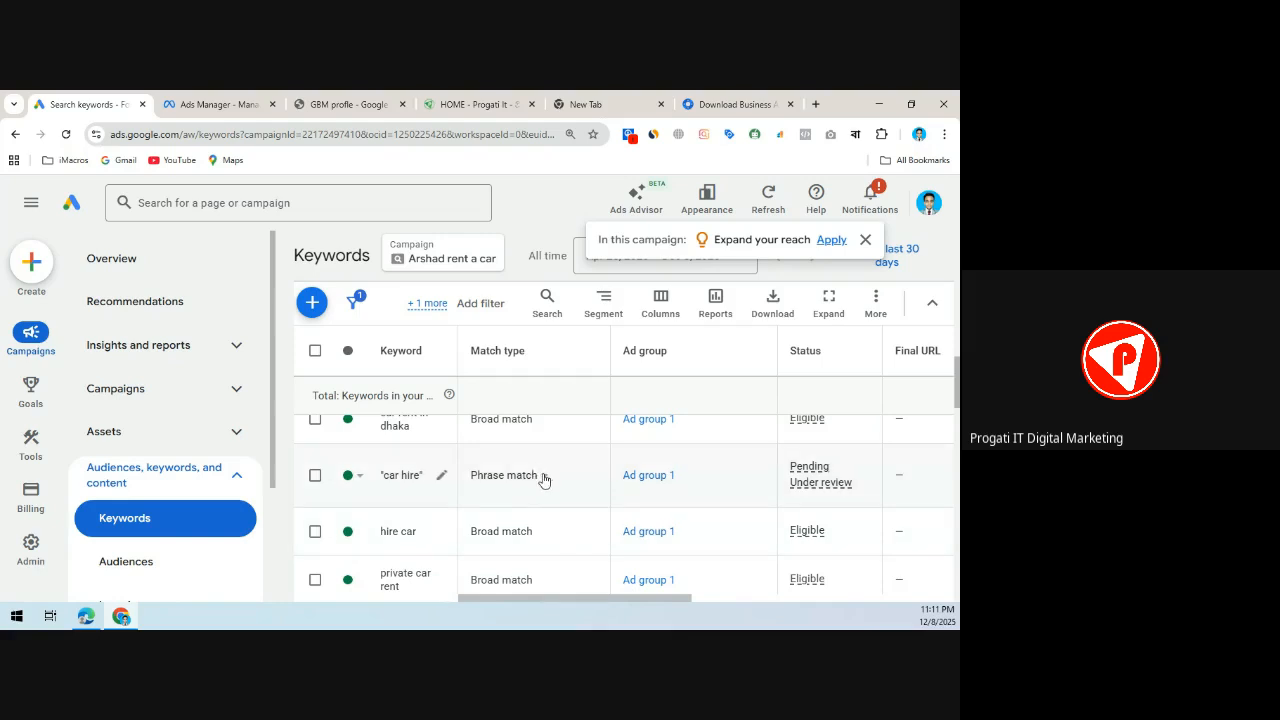
left_click(543, 480)
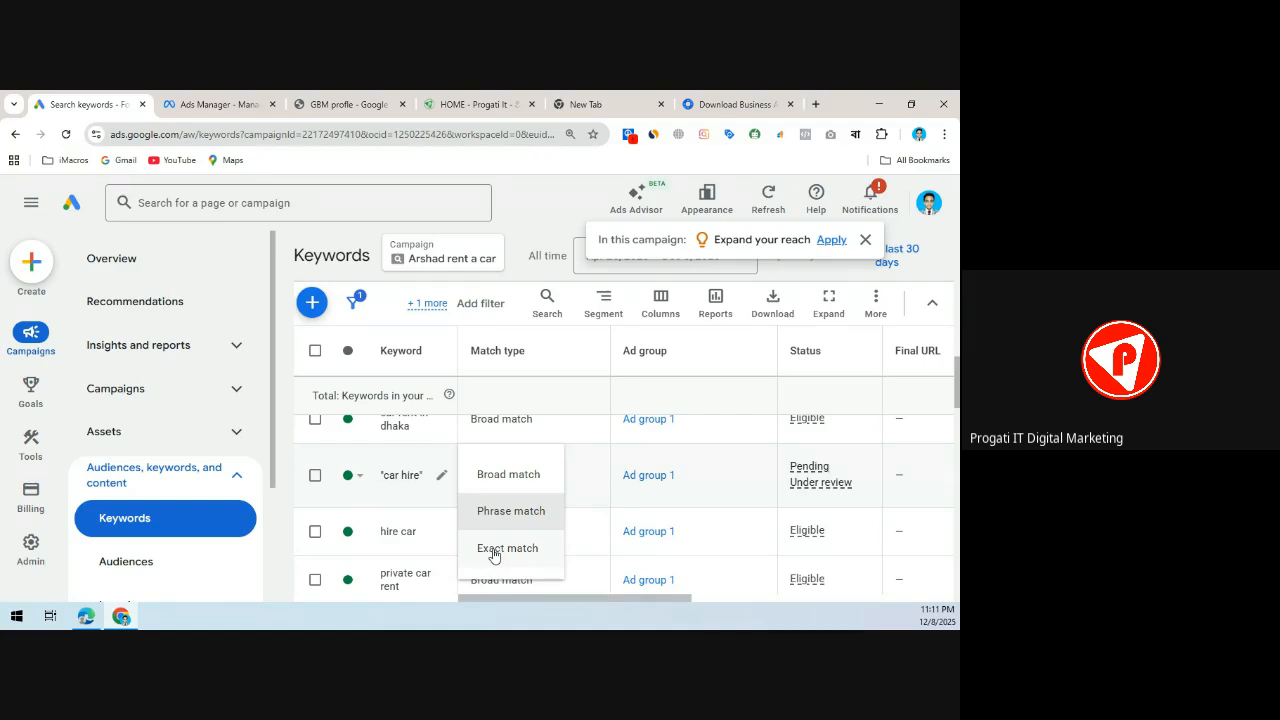
left_click(505, 477)
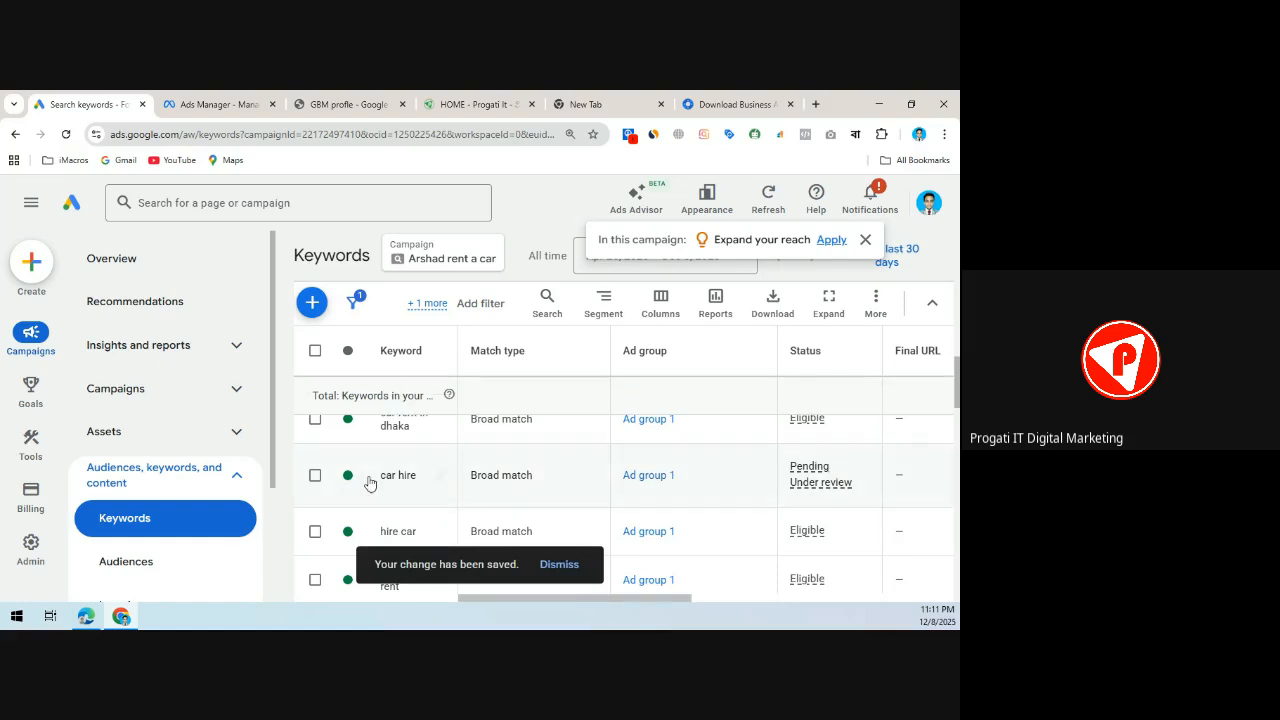
Examine the keywords' performance figures, comparing the impressions of "rent a car" and "best tours".
scroll(345, 476, "up", 3)
scroll(328, 476, "up", 6)
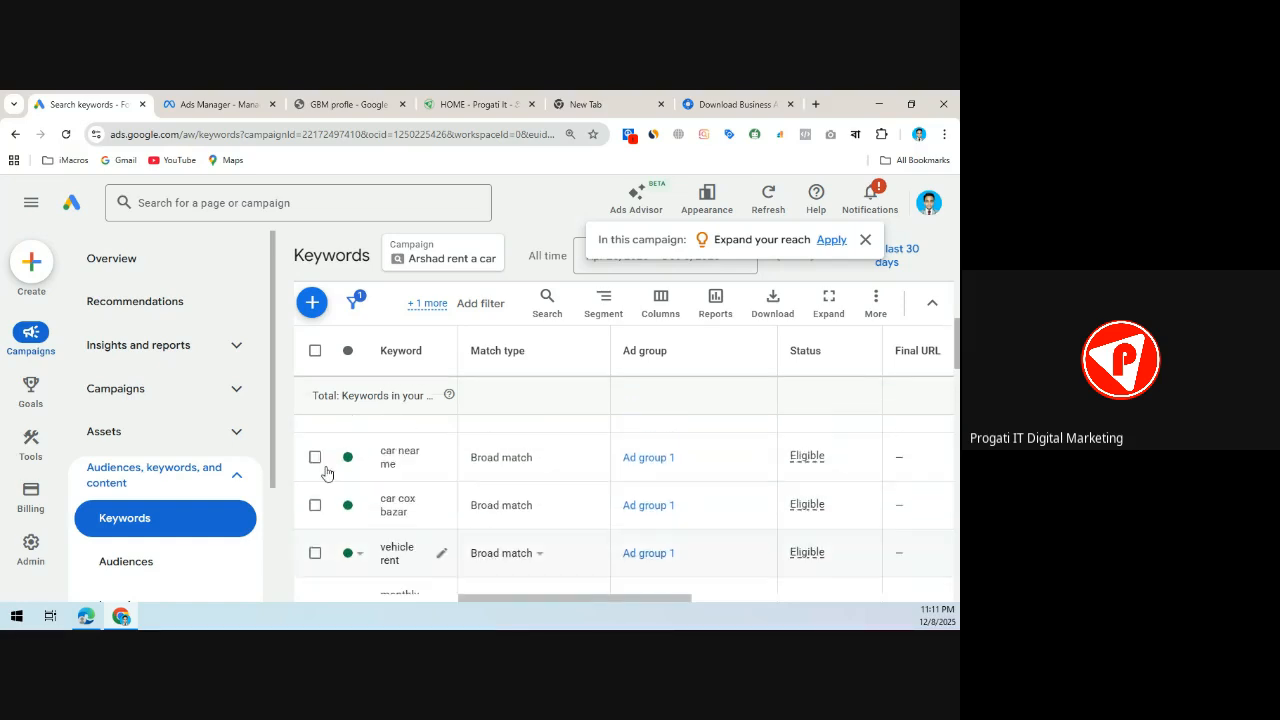
scroll(340, 469, "down", 3)
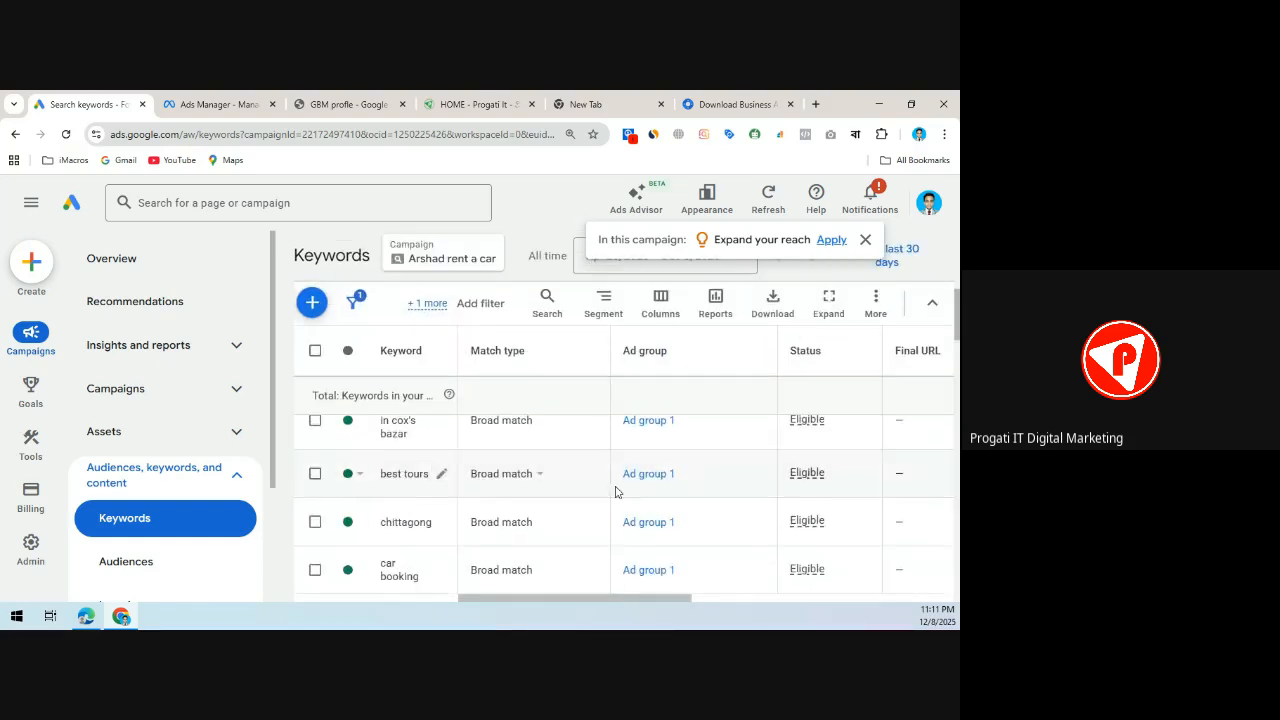
scroll(550, 500, "up", 1)
scroll(600, 590, "right", 1)
scroll(650, 587, "right", 5)
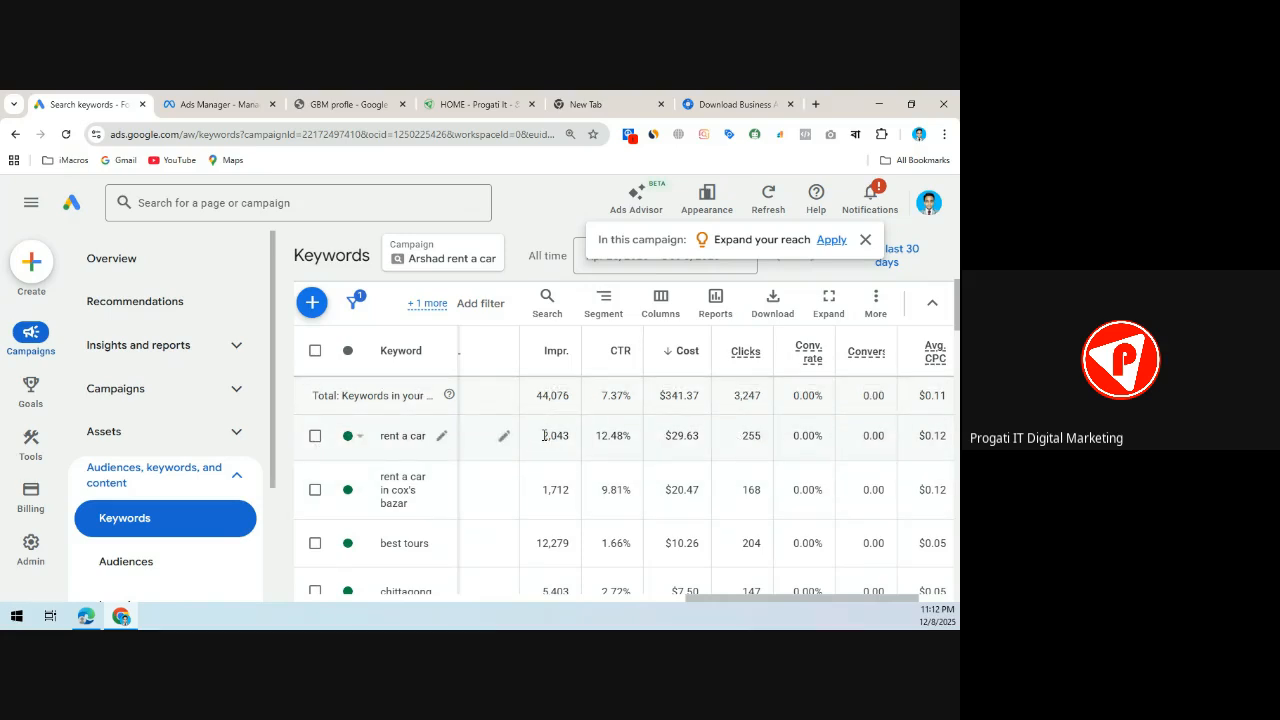
left_click_drag(544, 436, 566, 437)
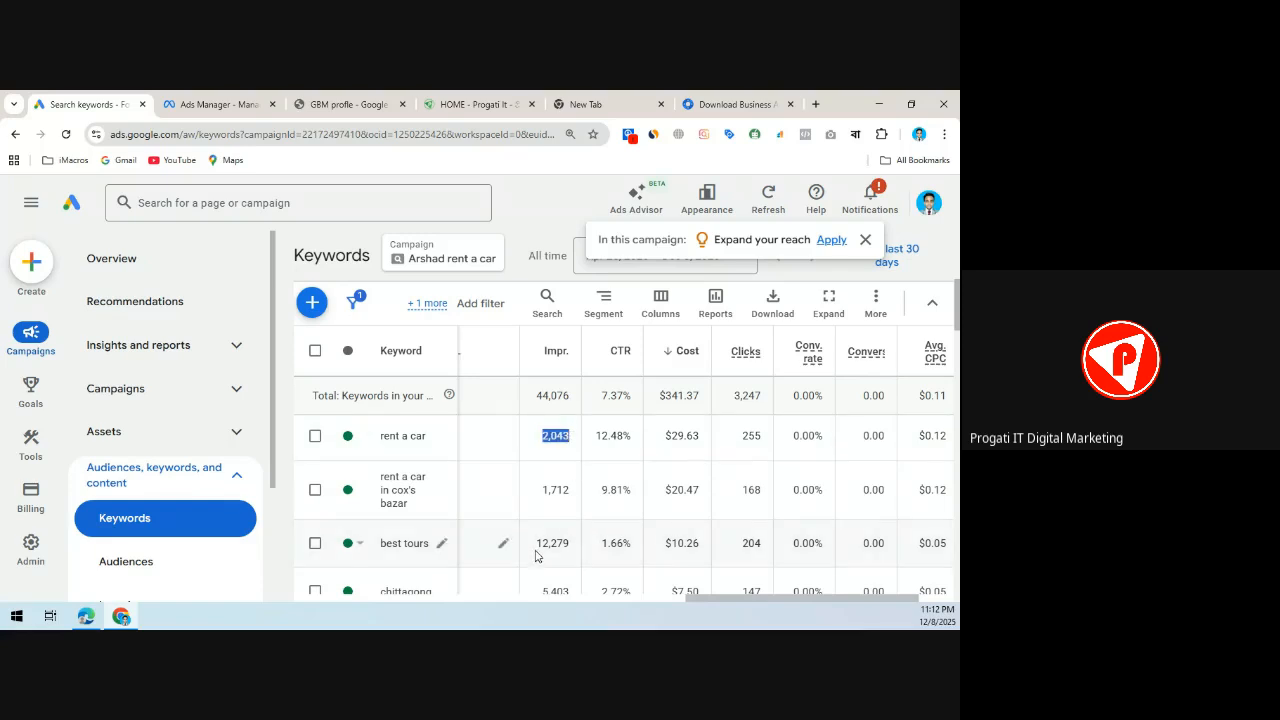
left_click_drag(536, 543, 571, 543)
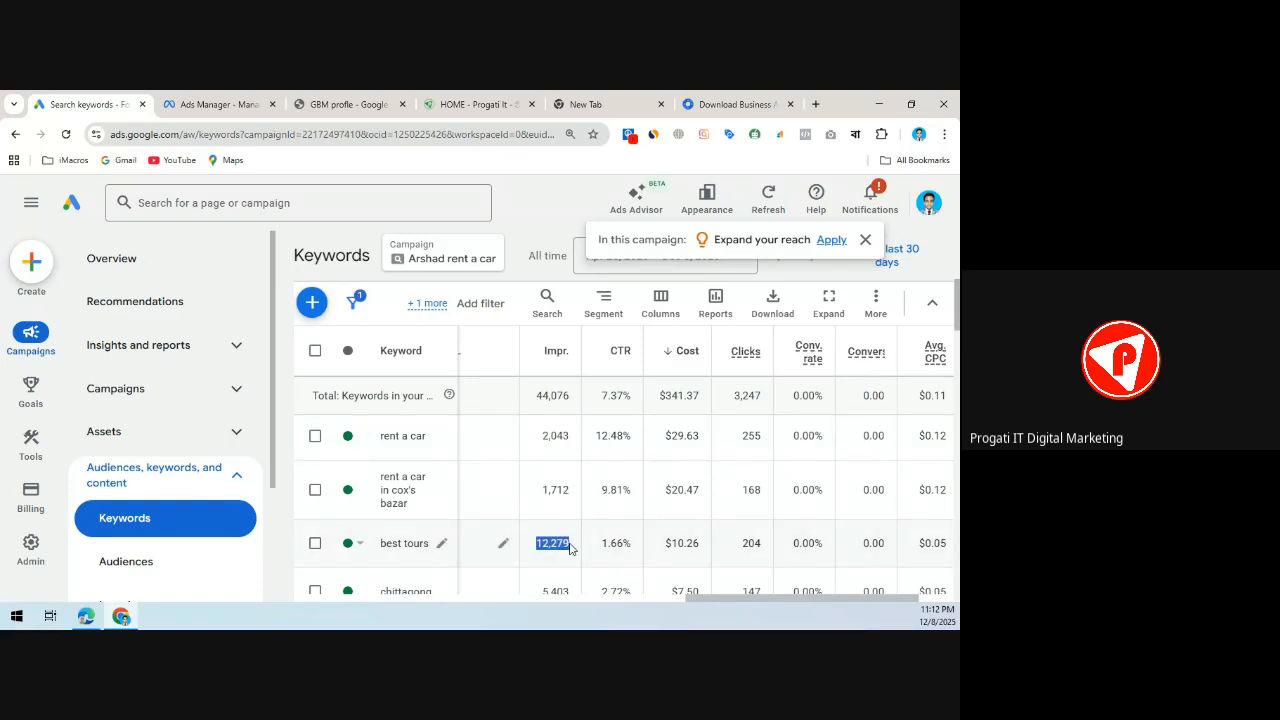
scroll(555, 533, "down", 1)
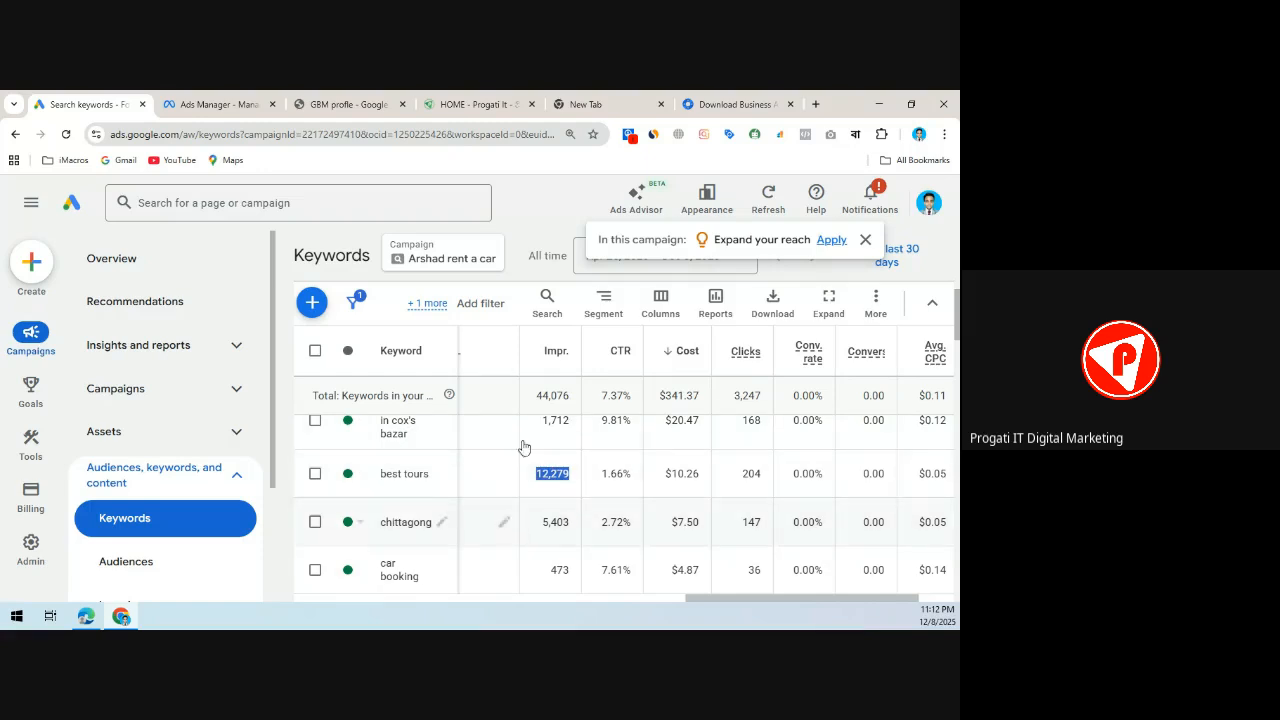
Open the max CPC bid change form for the keyword "best tours".
left_click(315, 474)
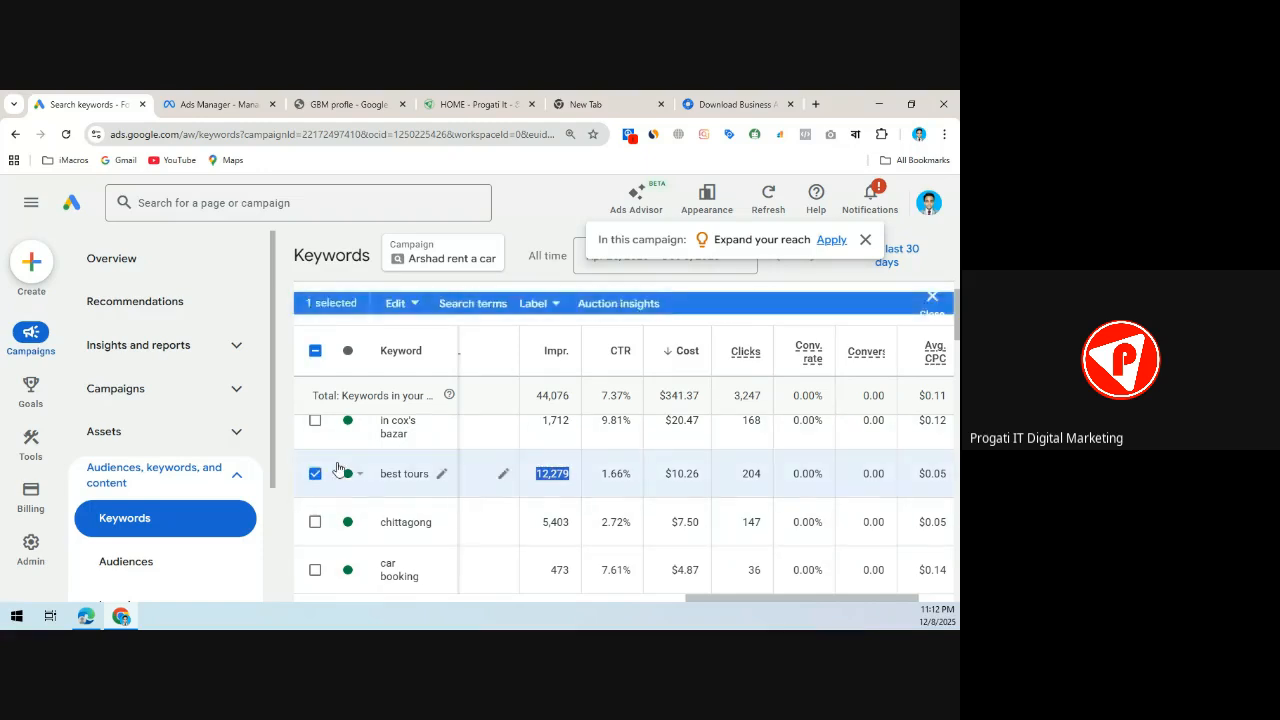
left_click(411, 304)
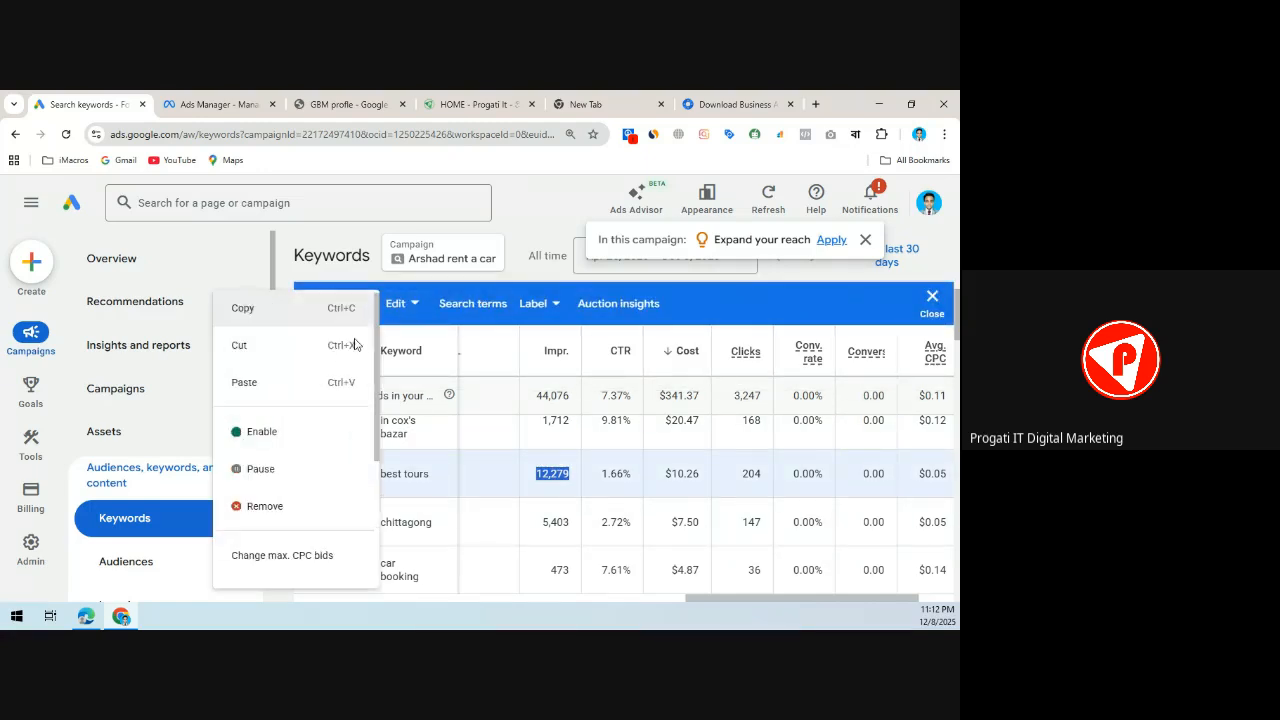
scroll(300, 400, "down", 1)
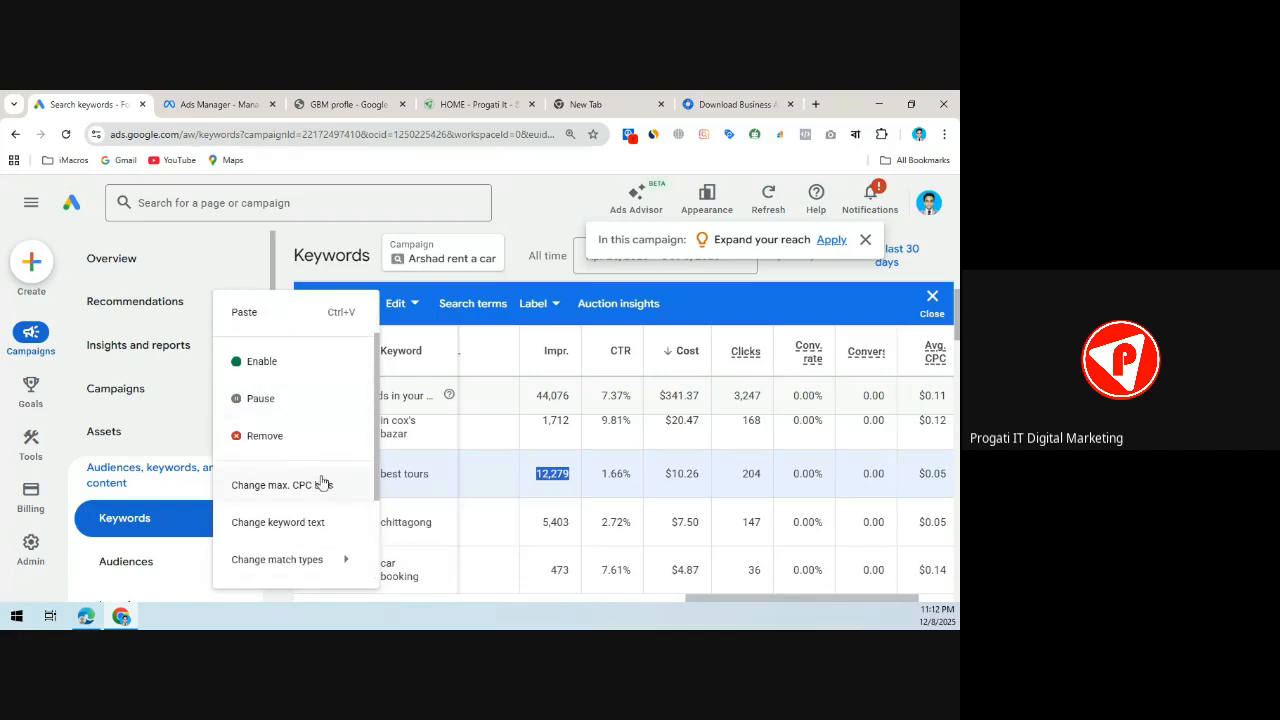
left_click(358, 485)
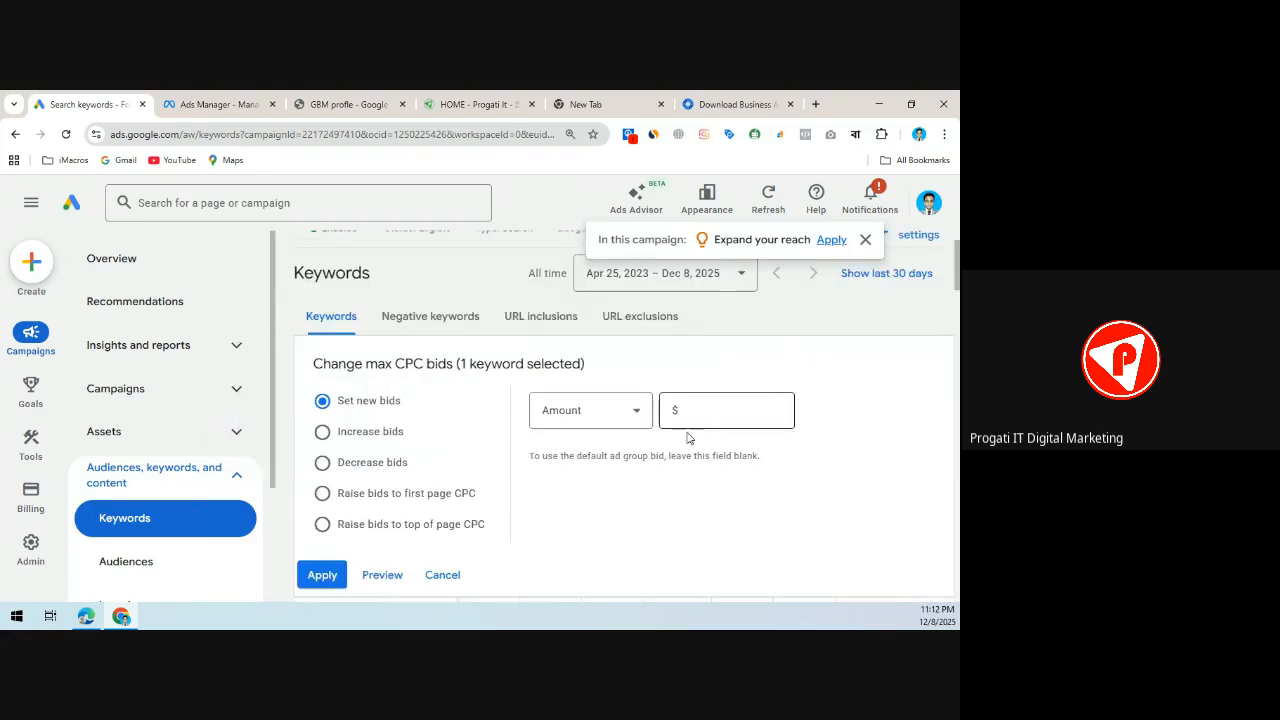
left_click(636, 417)
left_click_drag(732, 456, 740, 456)
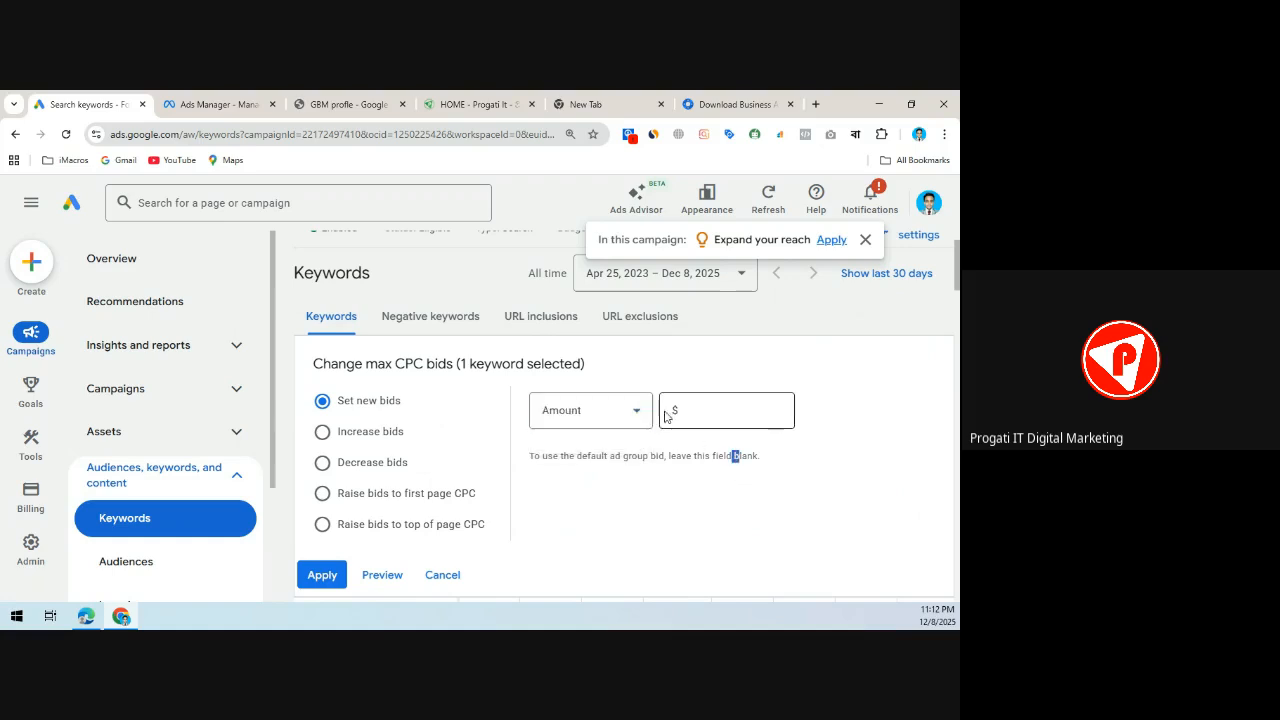
Try to decrease the max CPC bid of "best tours" by 2% without a lower bid limit.
left_click(355, 467)
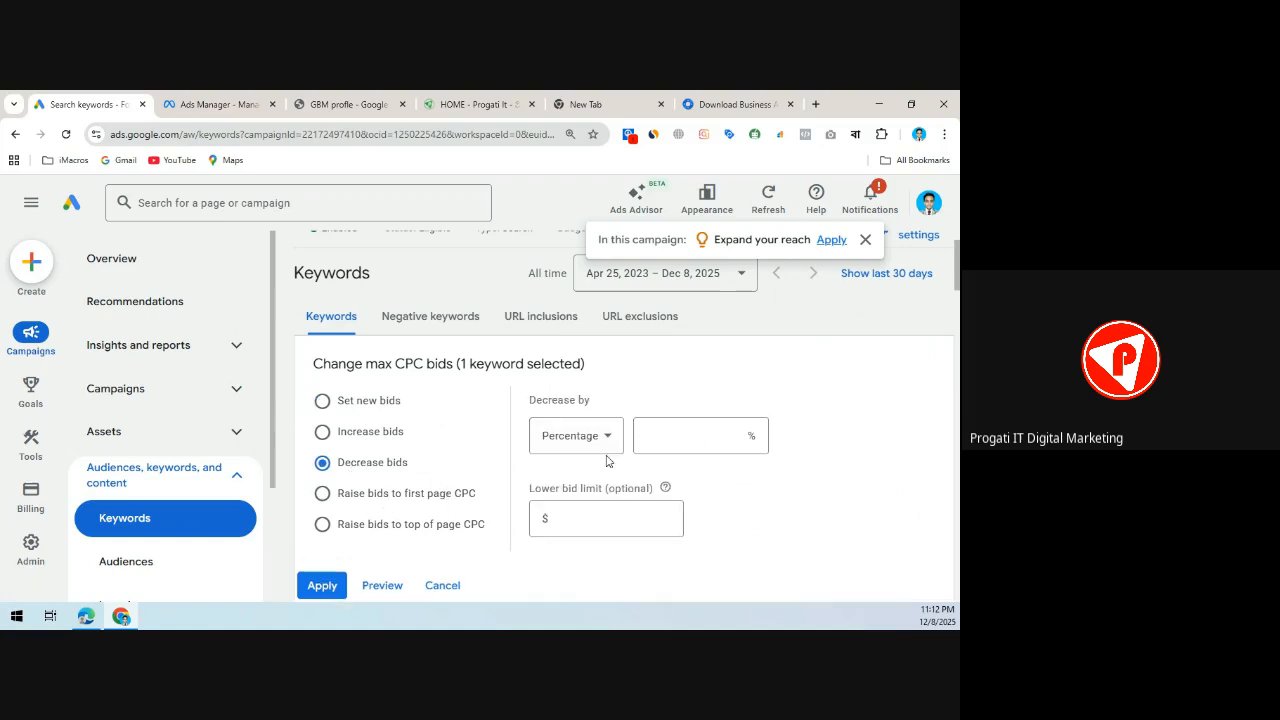
left_click(695, 437)
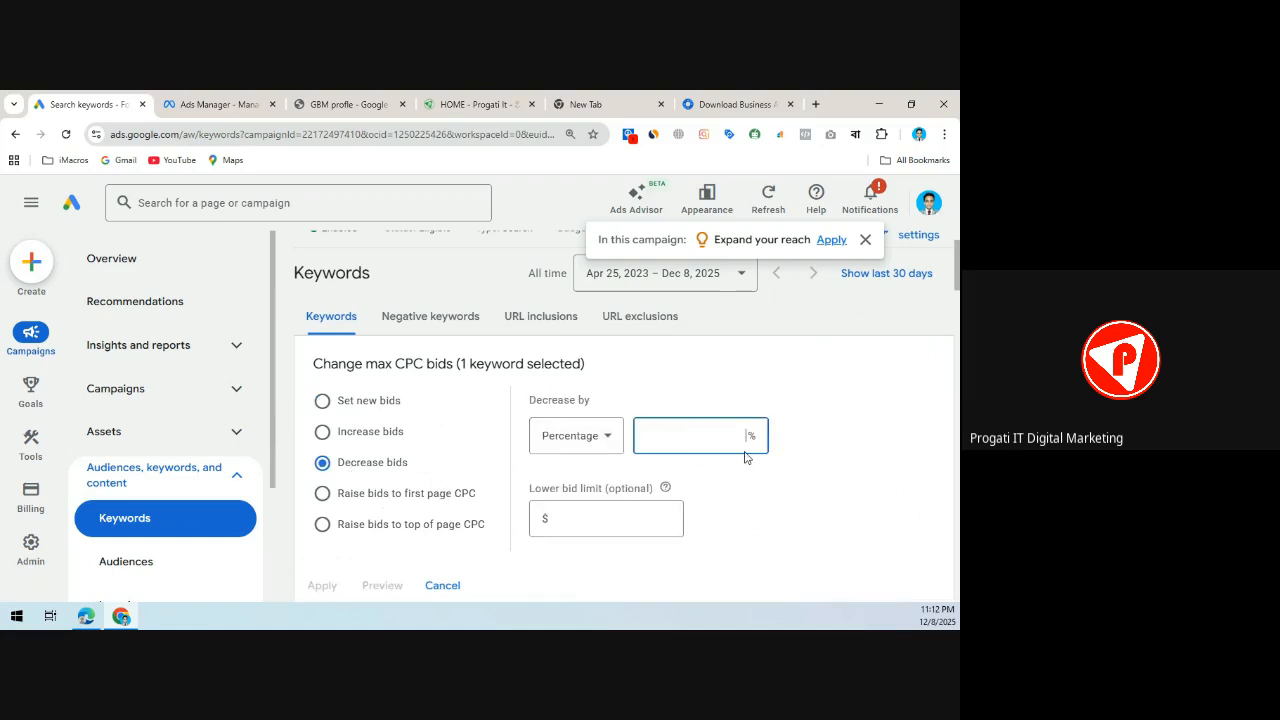
left_click(567, 521)
left_click(735, 446)
type("2")
scroll(551, 433, "down", 2)
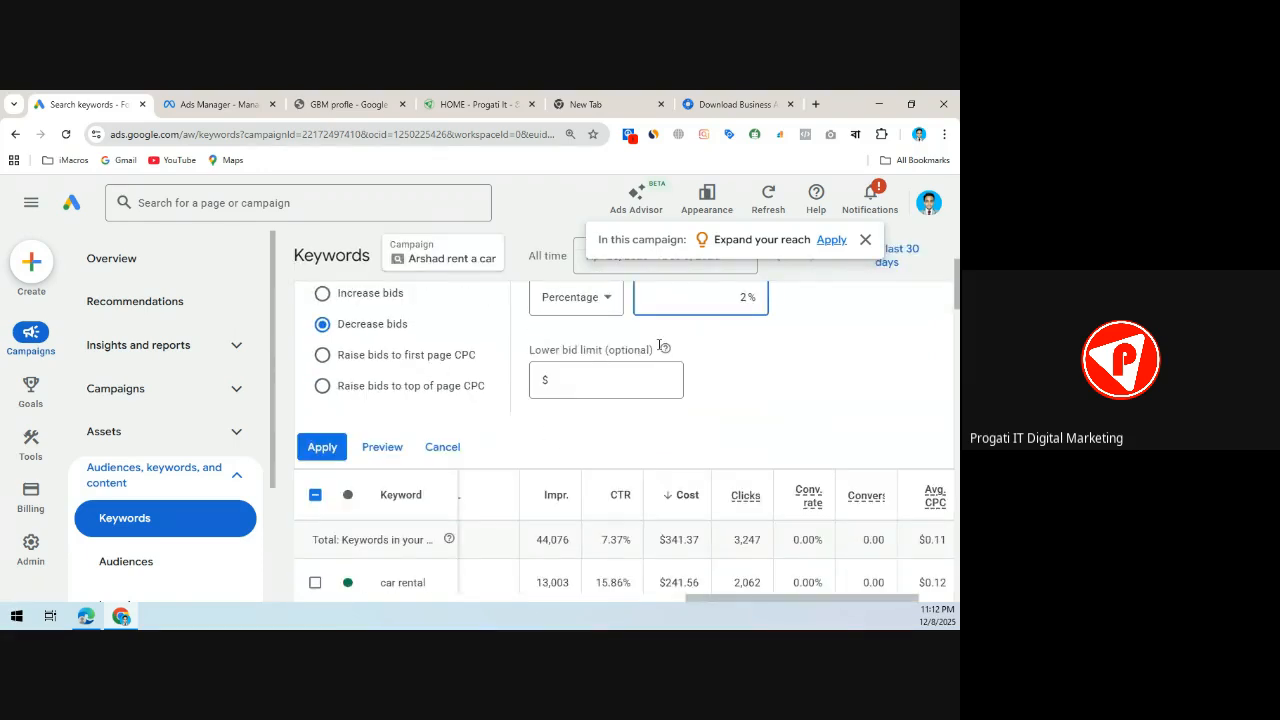
left_click(320, 446)
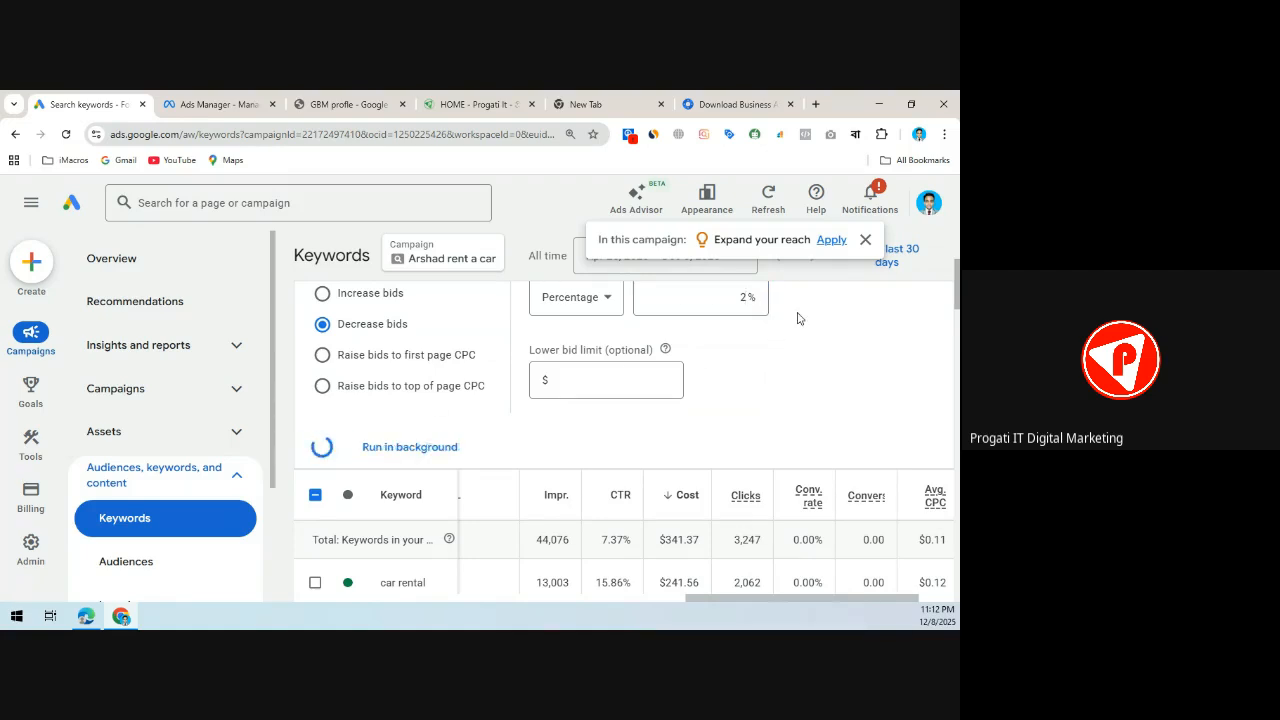
Check the "best tours" row in the keywords report and clear its selection.
scroll(796, 325, "down", 2)
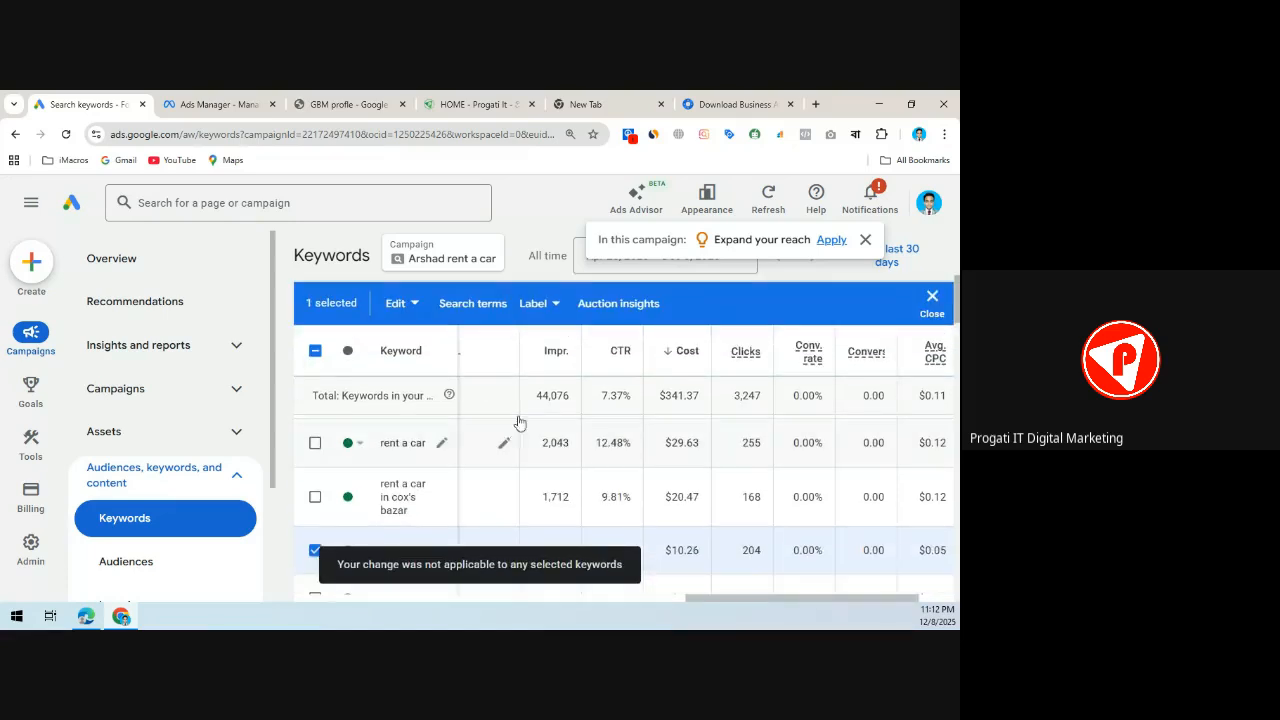
scroll(551, 478, "down", 1)
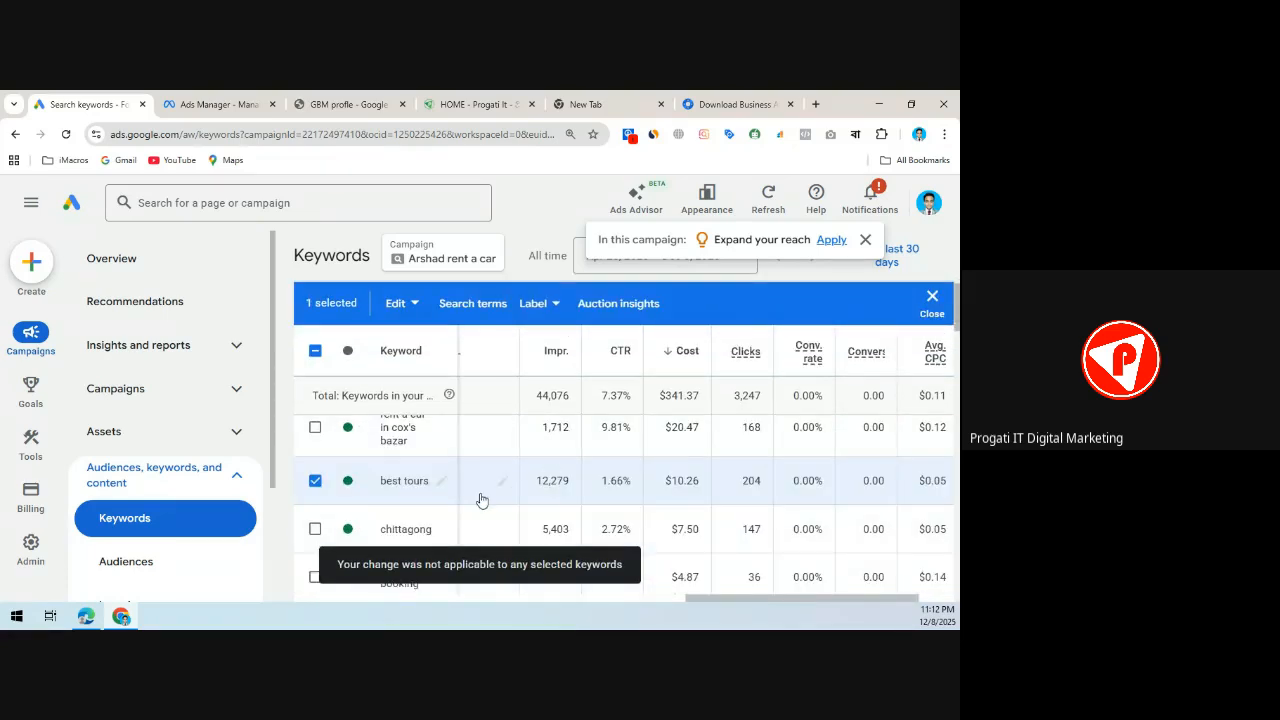
scroll(335, 482, "up", 1)
scroll(335, 480, "up", 2)
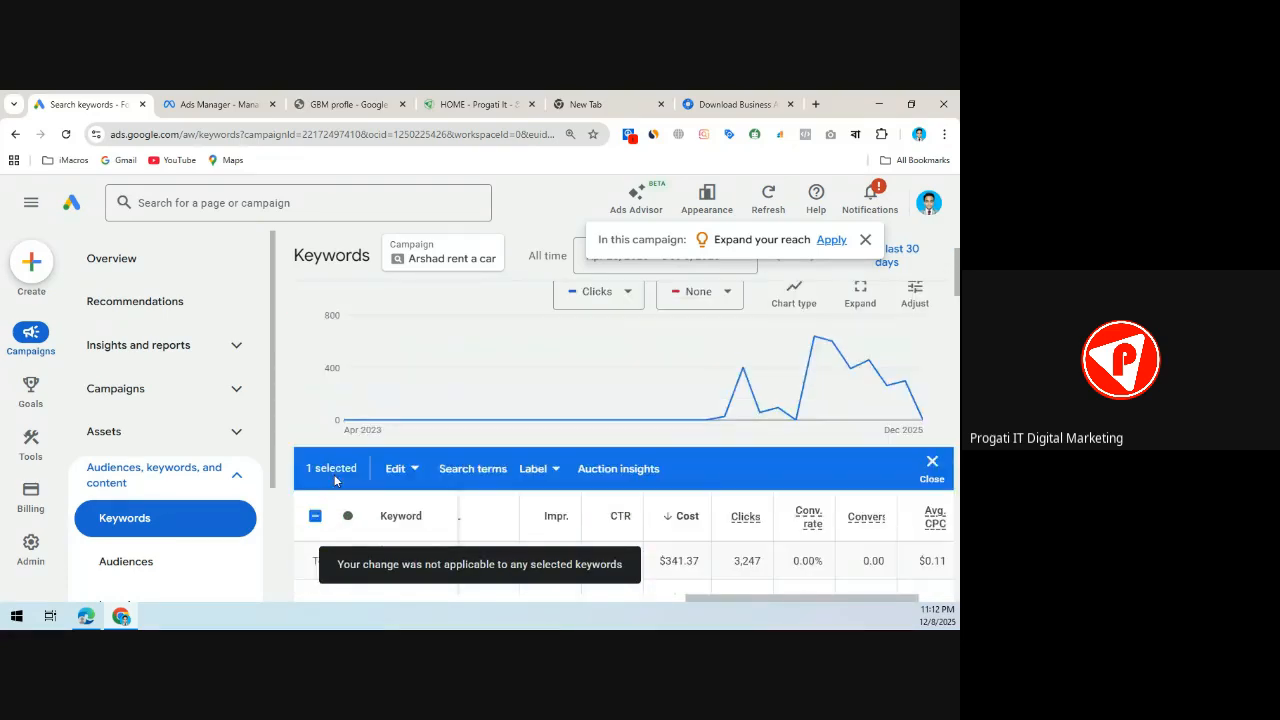
scroll(334, 474, "down", 2)
scroll(318, 473, "down", 2)
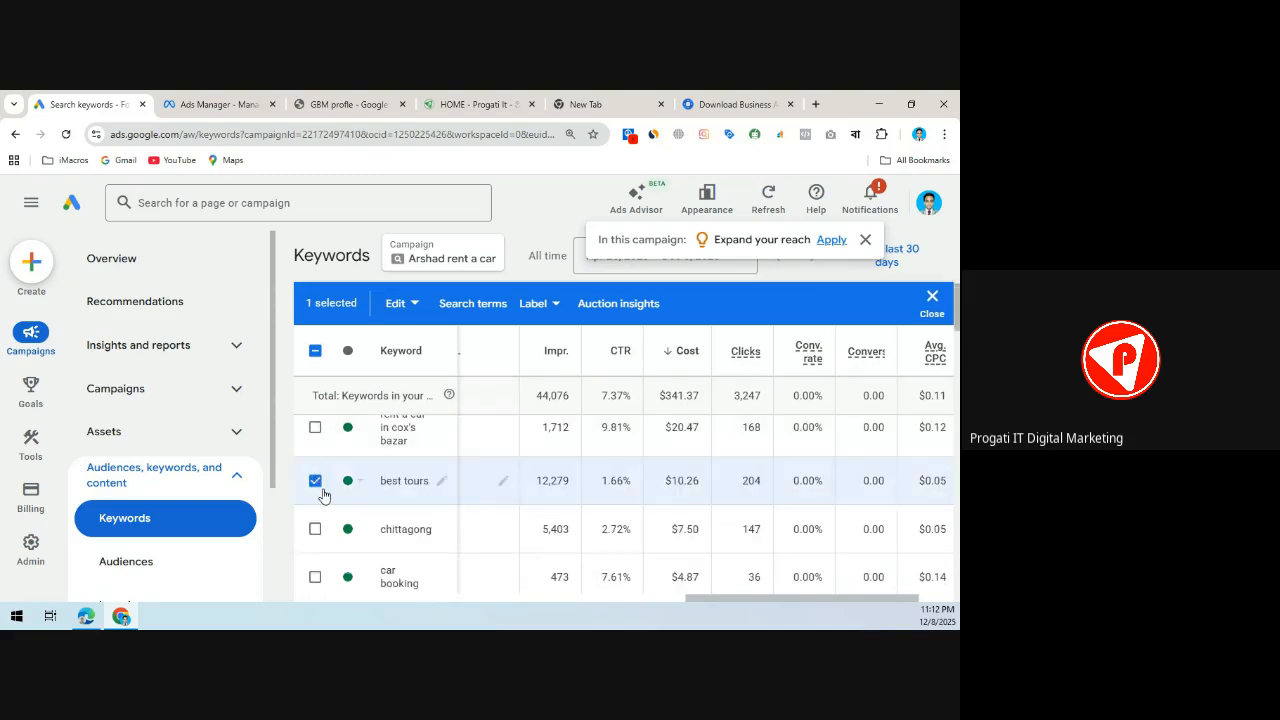
left_click(315, 481)
Try to set a new max CPC bid of $.25 for the keyword "car rental", and clear the keyword's selection.
scroll(315, 485, "up", 2)
left_click(315, 534)
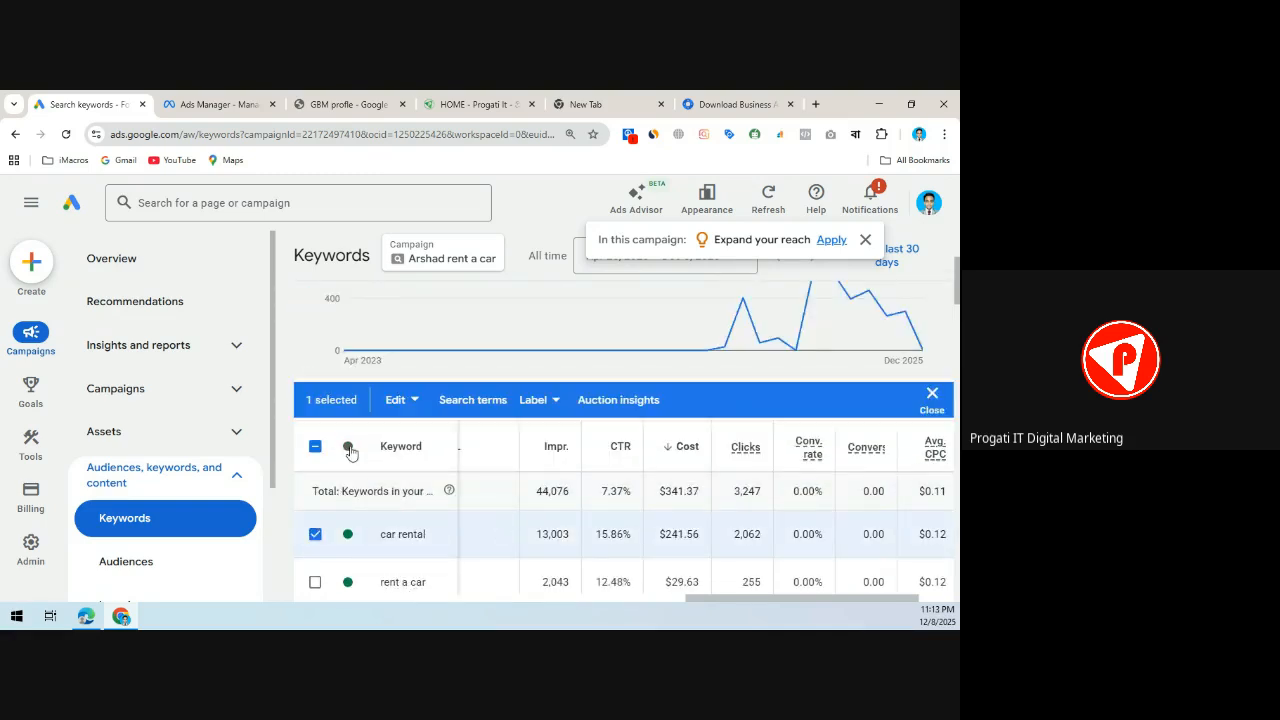
left_click(396, 400)
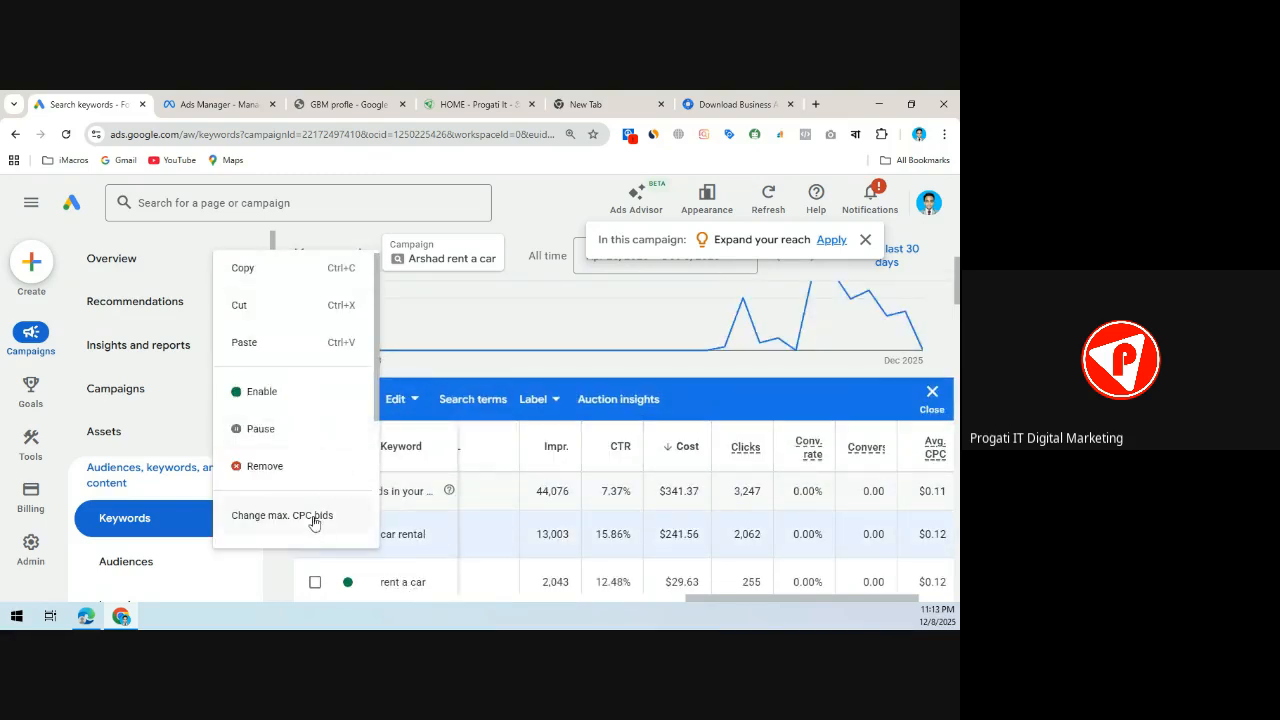
scroll(314, 520, "down", 1)
left_click(286, 449)
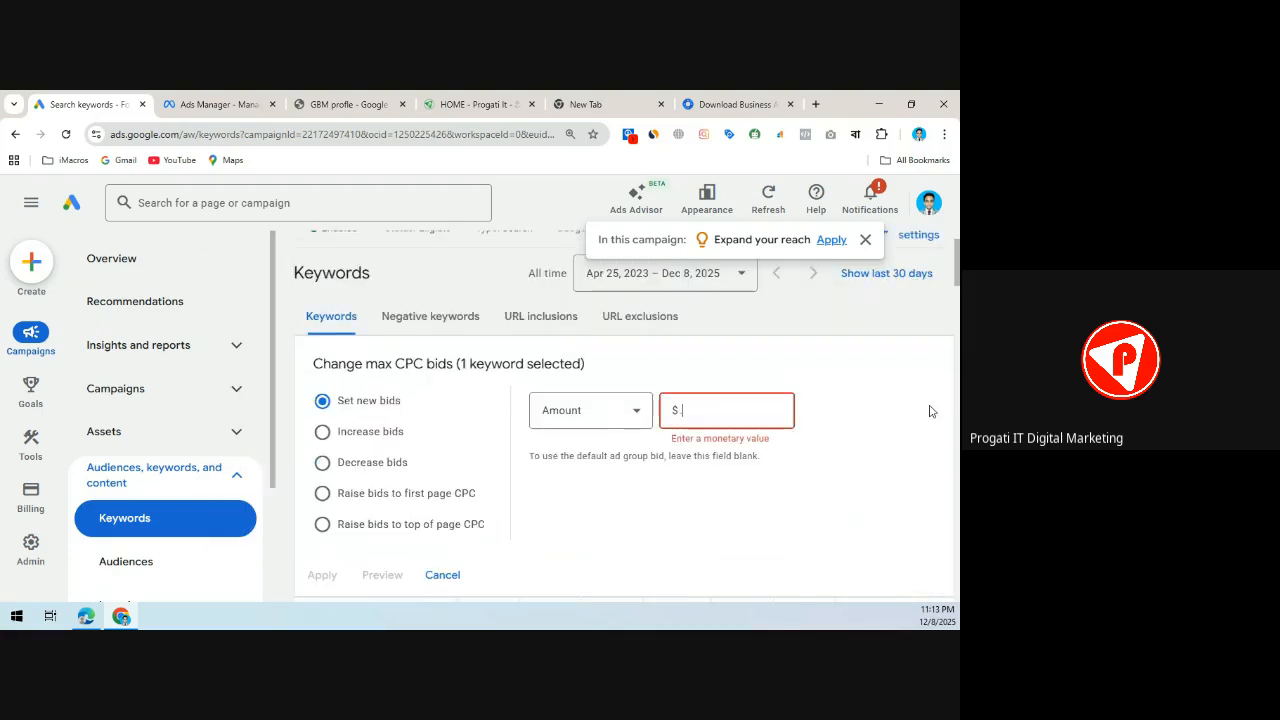
type(".25")
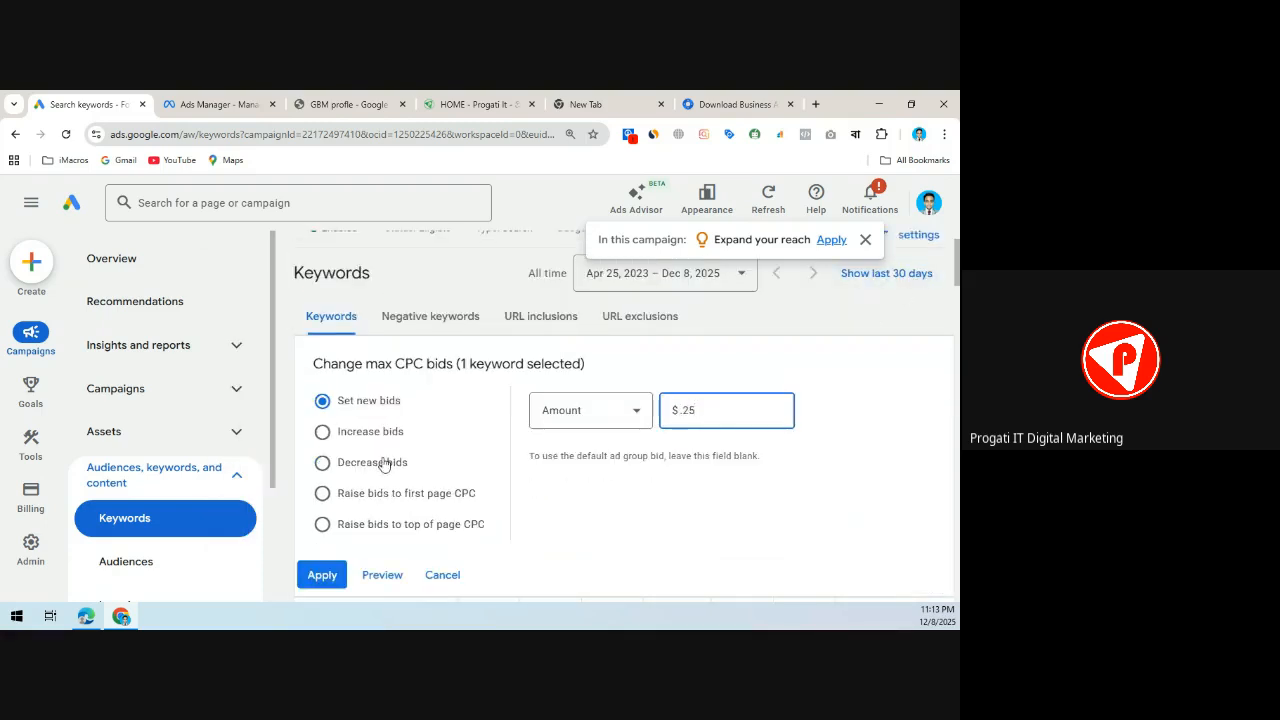
left_click(322, 573)
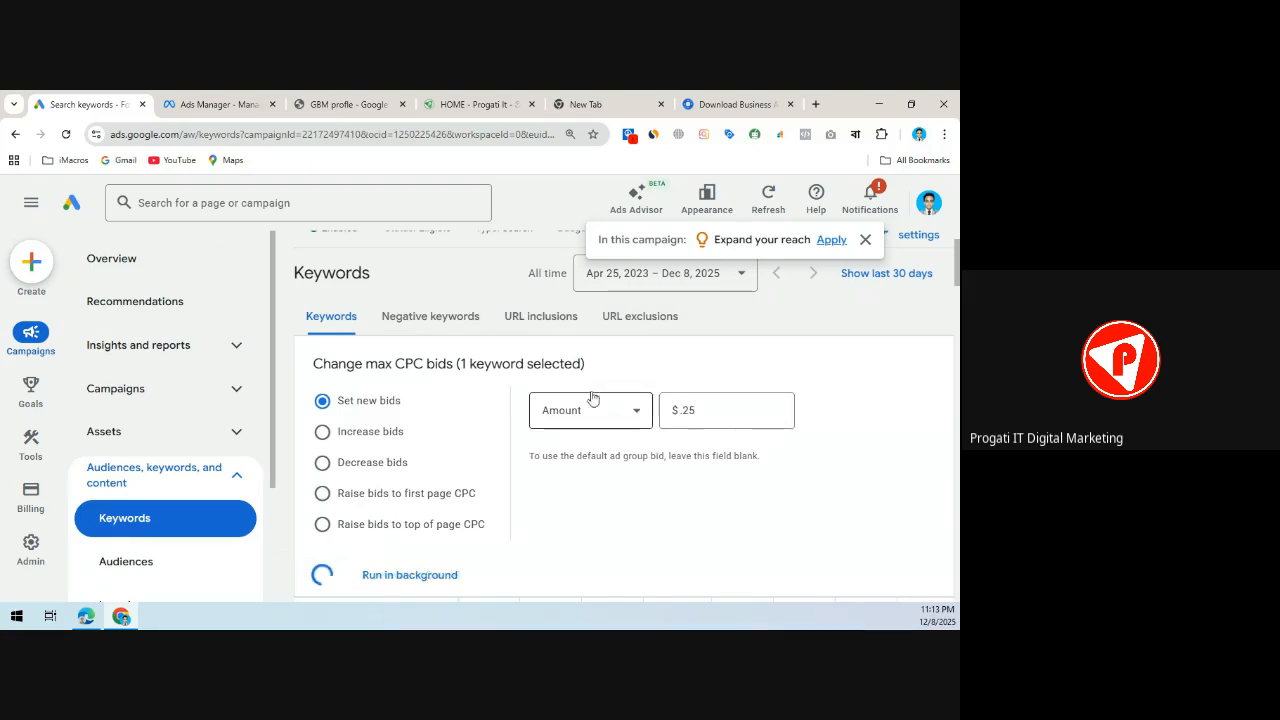
scroll(514, 470, "down", 3)
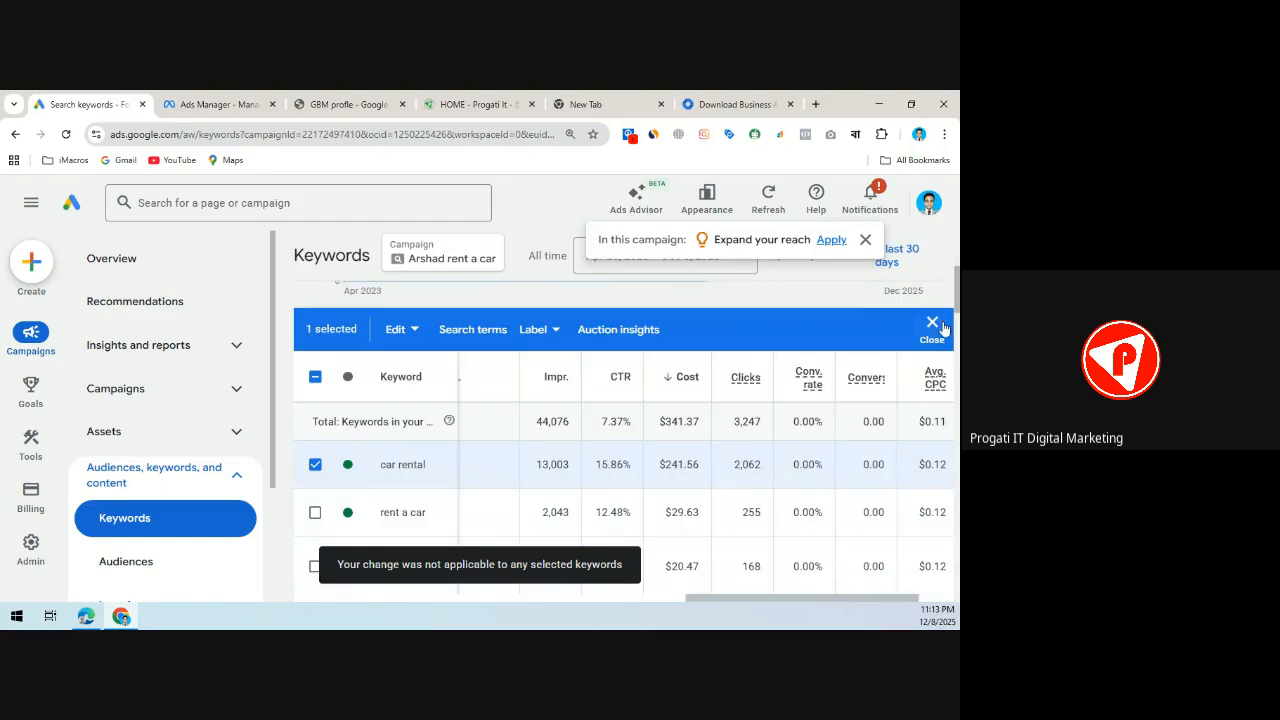
left_click(932, 324)
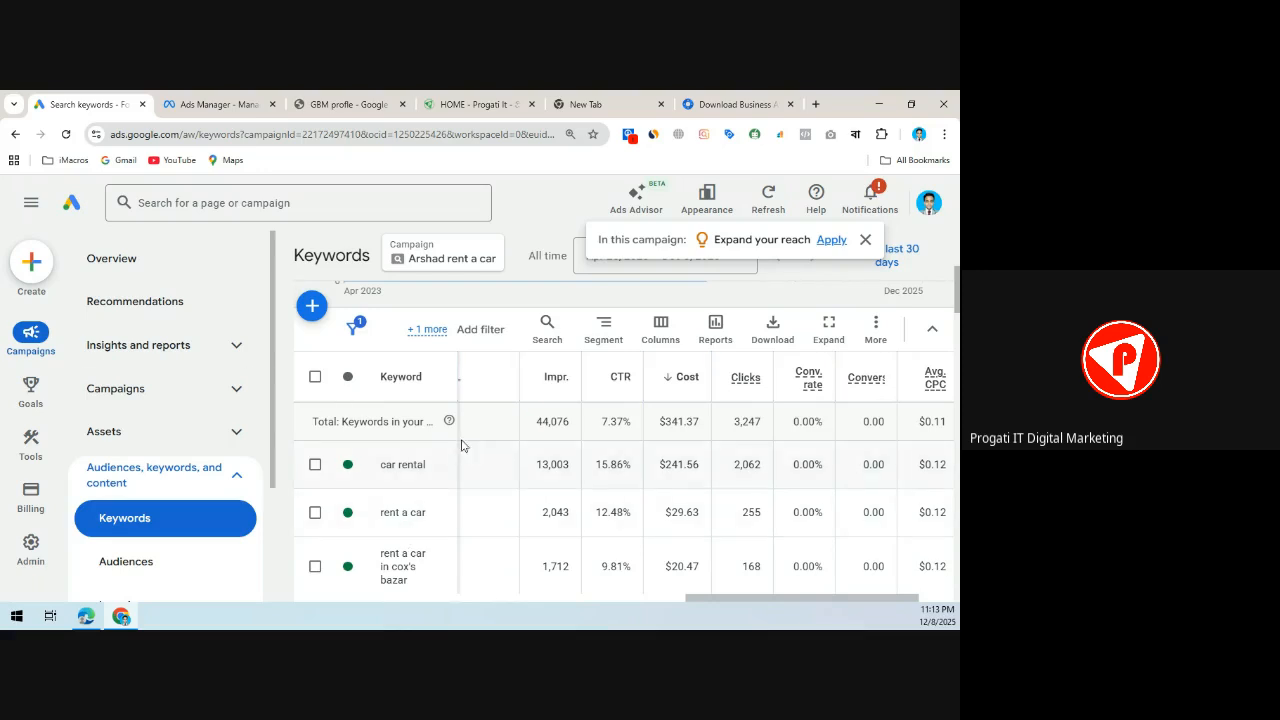
Review the impressions, CTR, cost and clicks of the keywords further down the keywords report.
scroll(366, 437, "down", 3)
scroll(470, 455, "down", 3)
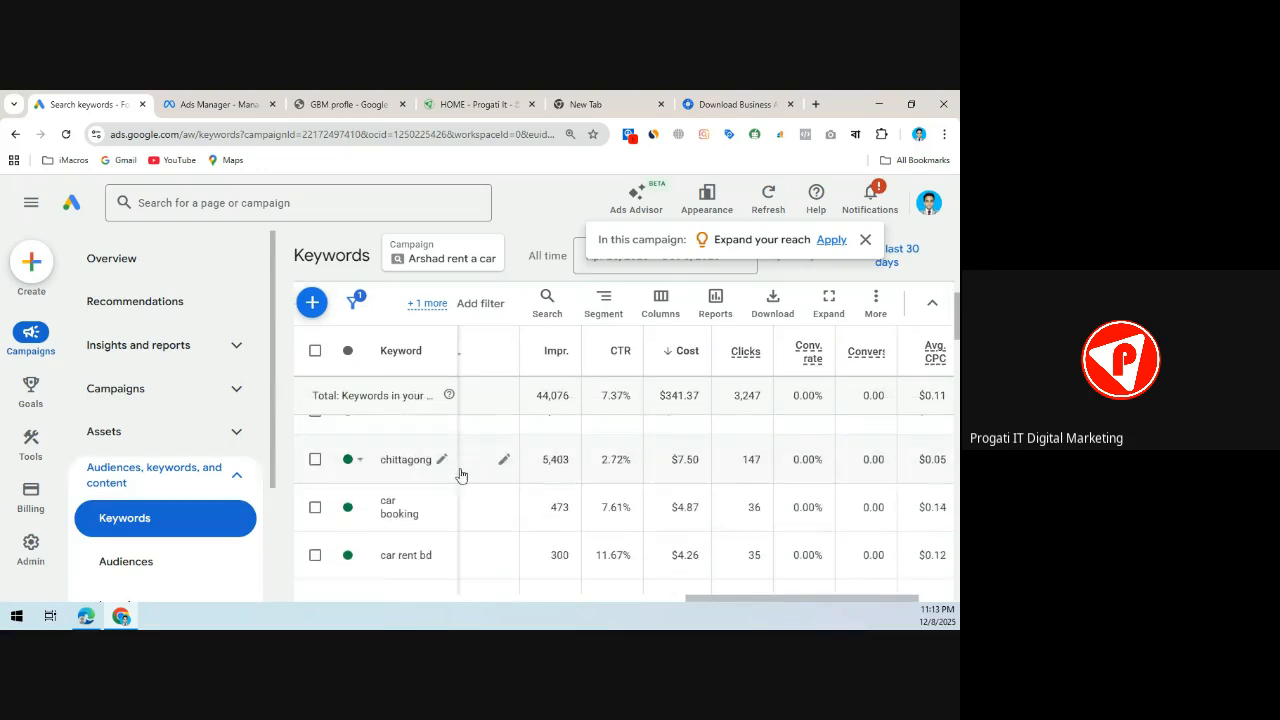
scroll(449, 467, "down", 2)
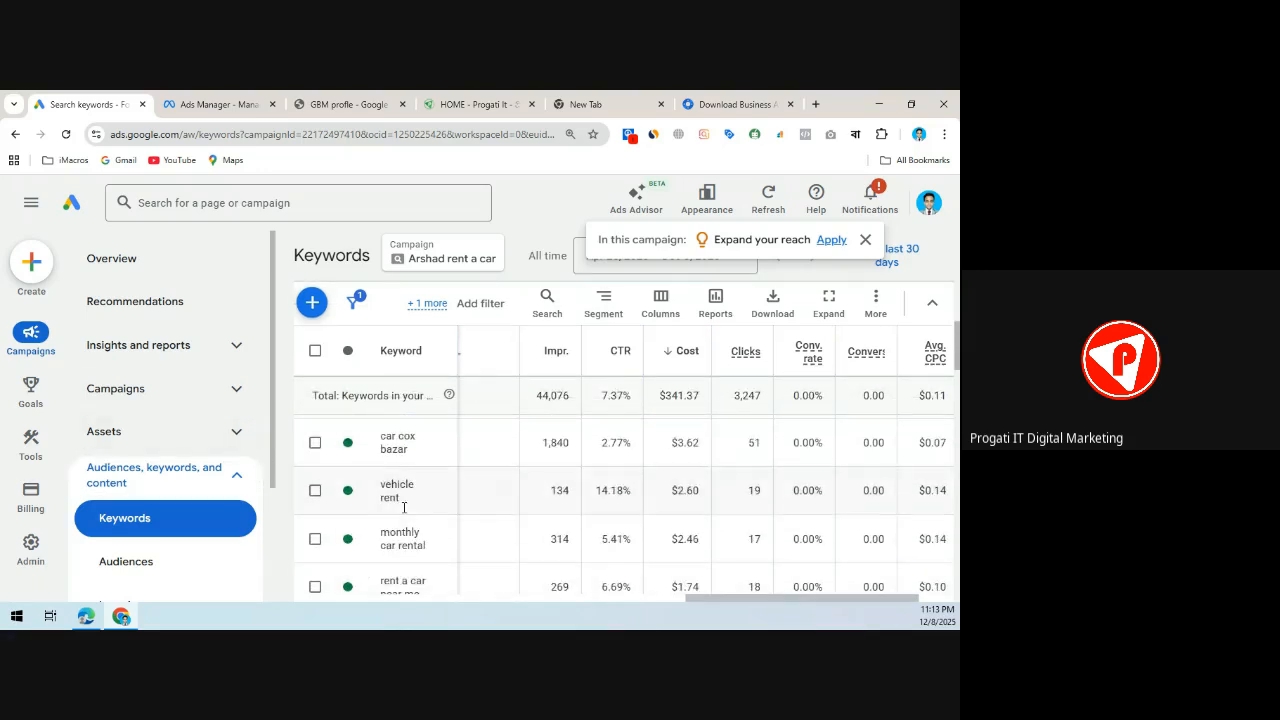
scroll(403, 508, "up", 2)
scroll(182, 437, "down", 1)
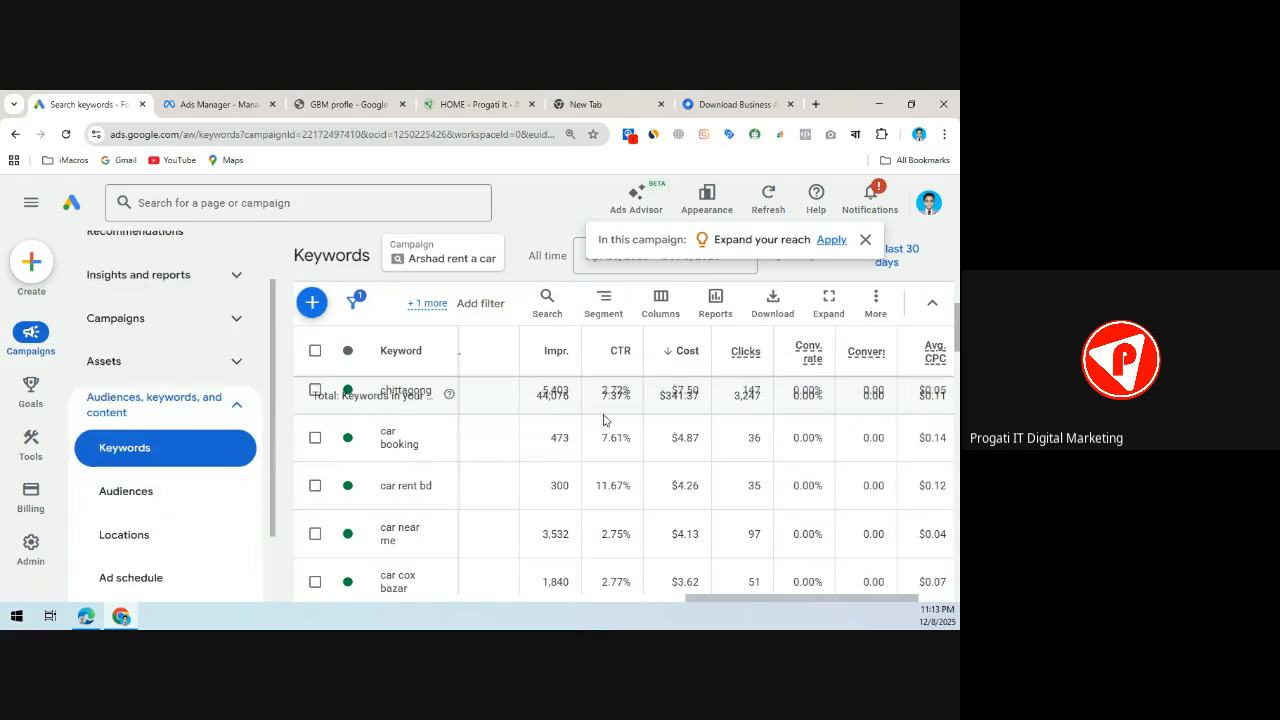
scroll(600, 425, "up", 2)
scroll(420, 491, "down", 1)
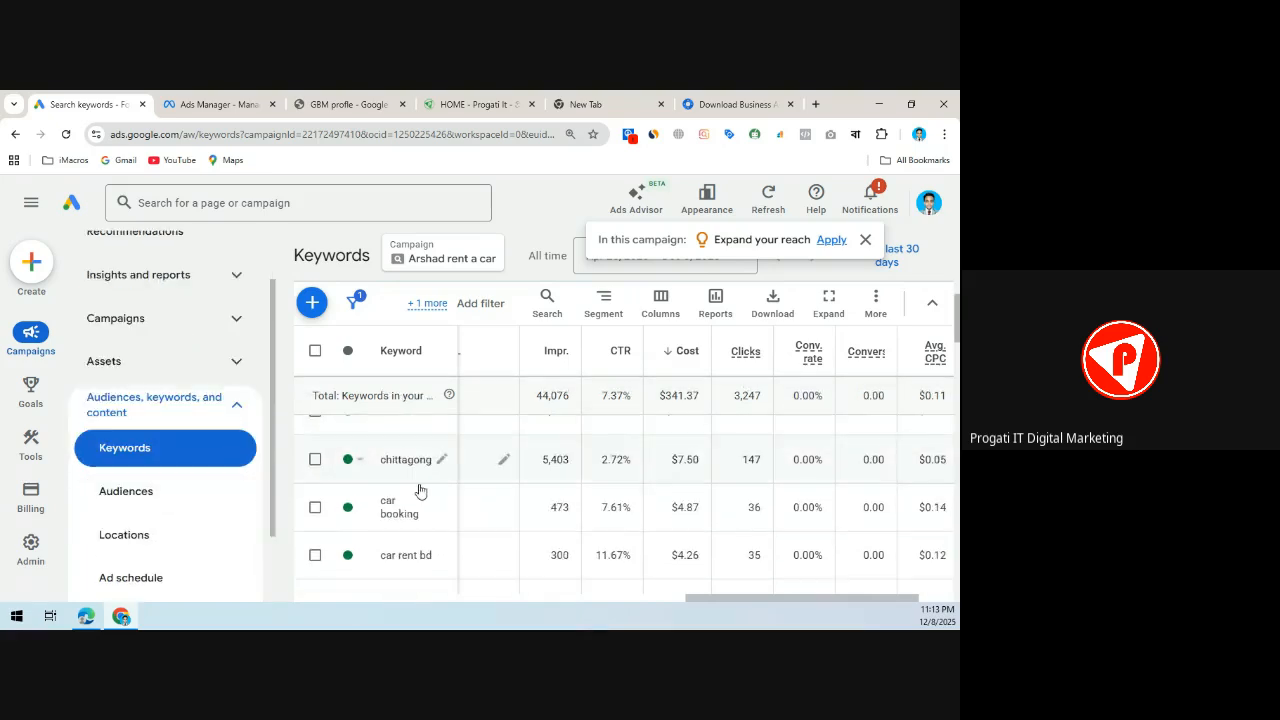
View the Arshad rent a car campaign's Audiences, Locations and Ad schedule pages.
left_click(147, 503)
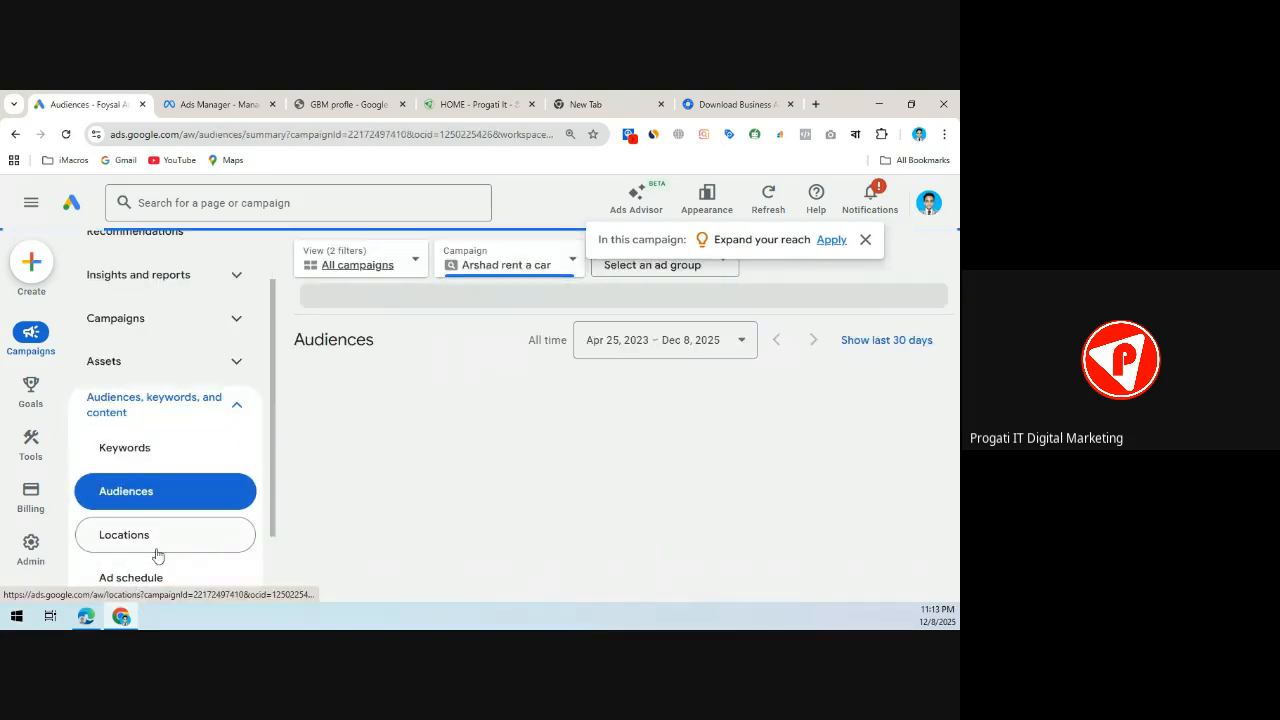
left_click(157, 552)
scroll(153, 521, "down", 1)
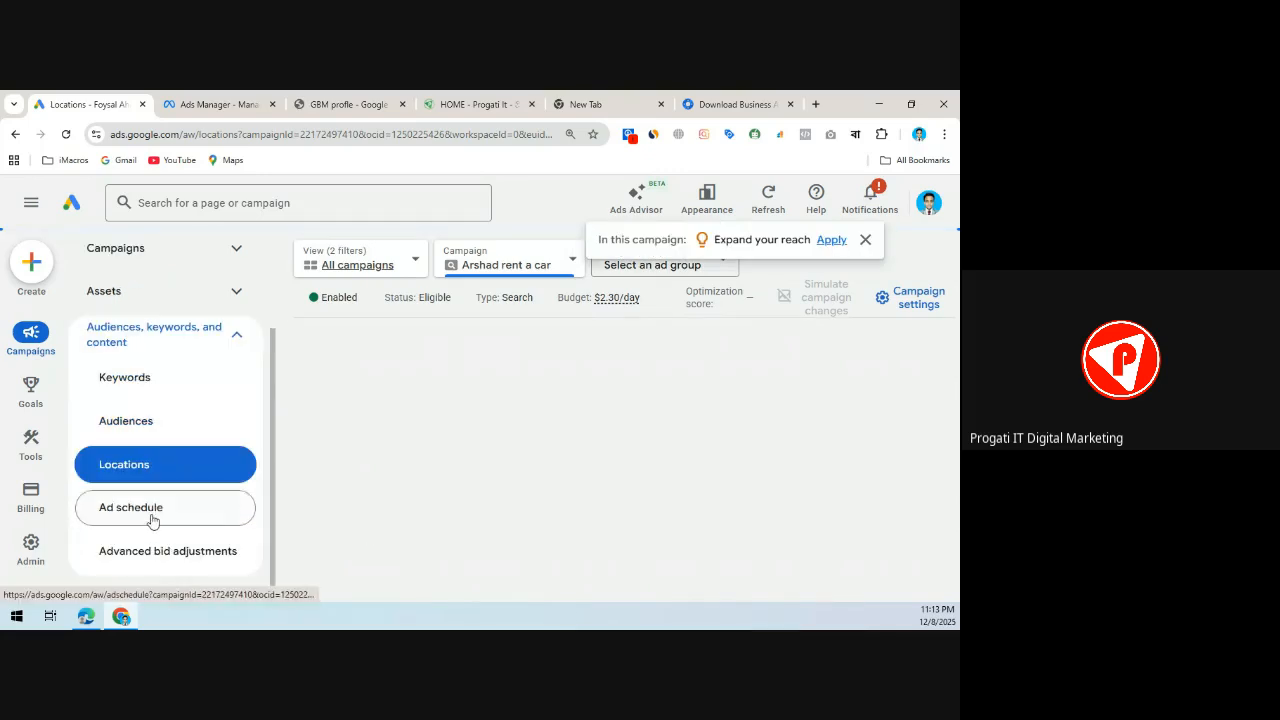
left_click(152, 518)
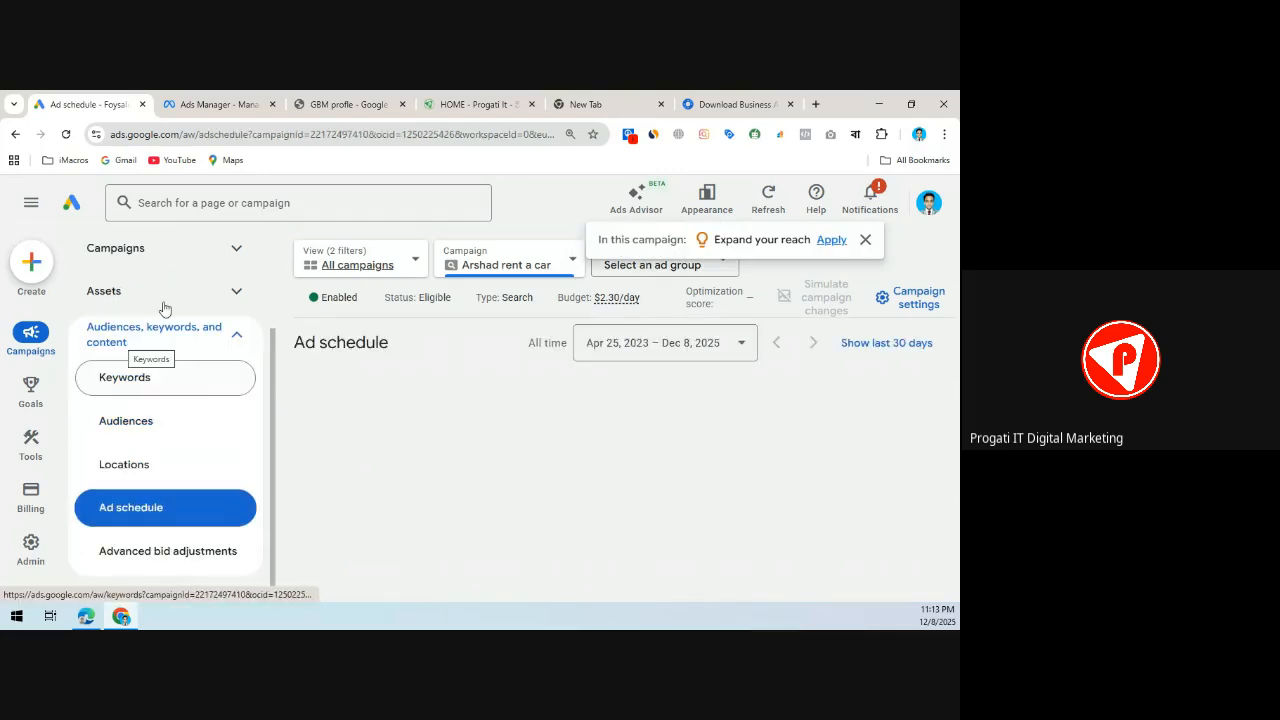
Open the campaign's Assets page and filter the associations by image, business name and finally business logo.
left_click(212, 300)
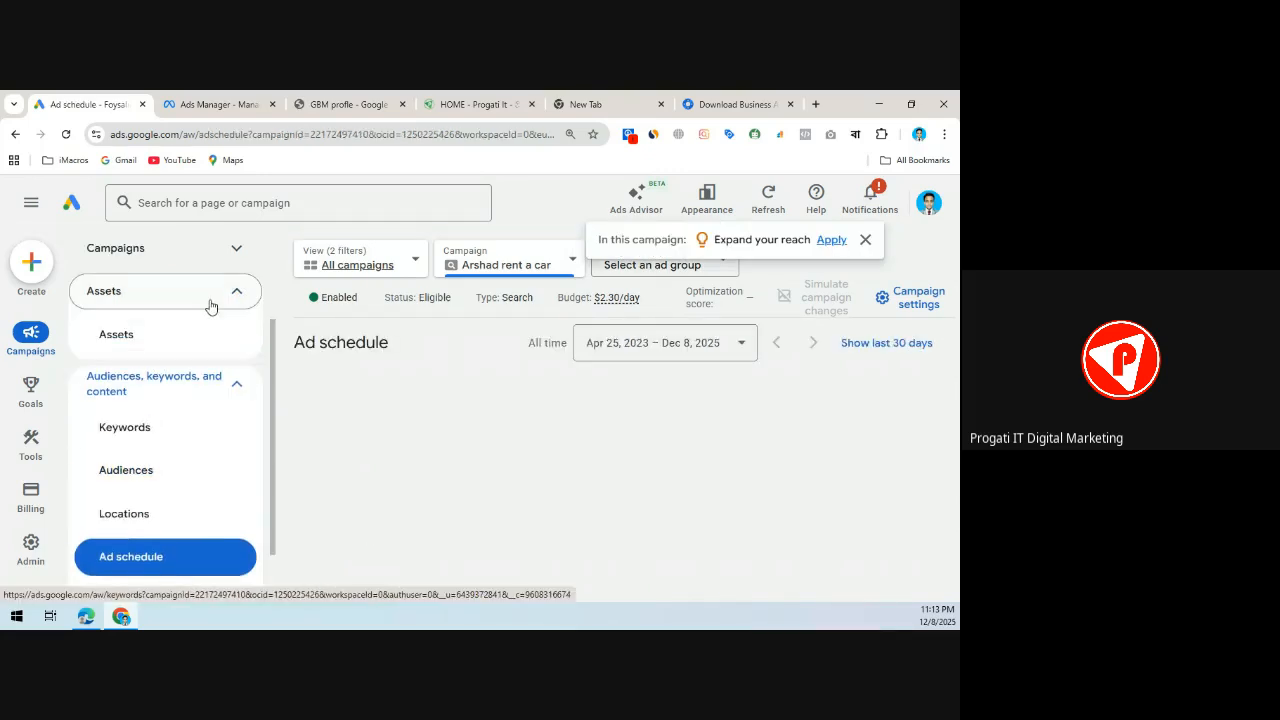
left_click(147, 337)
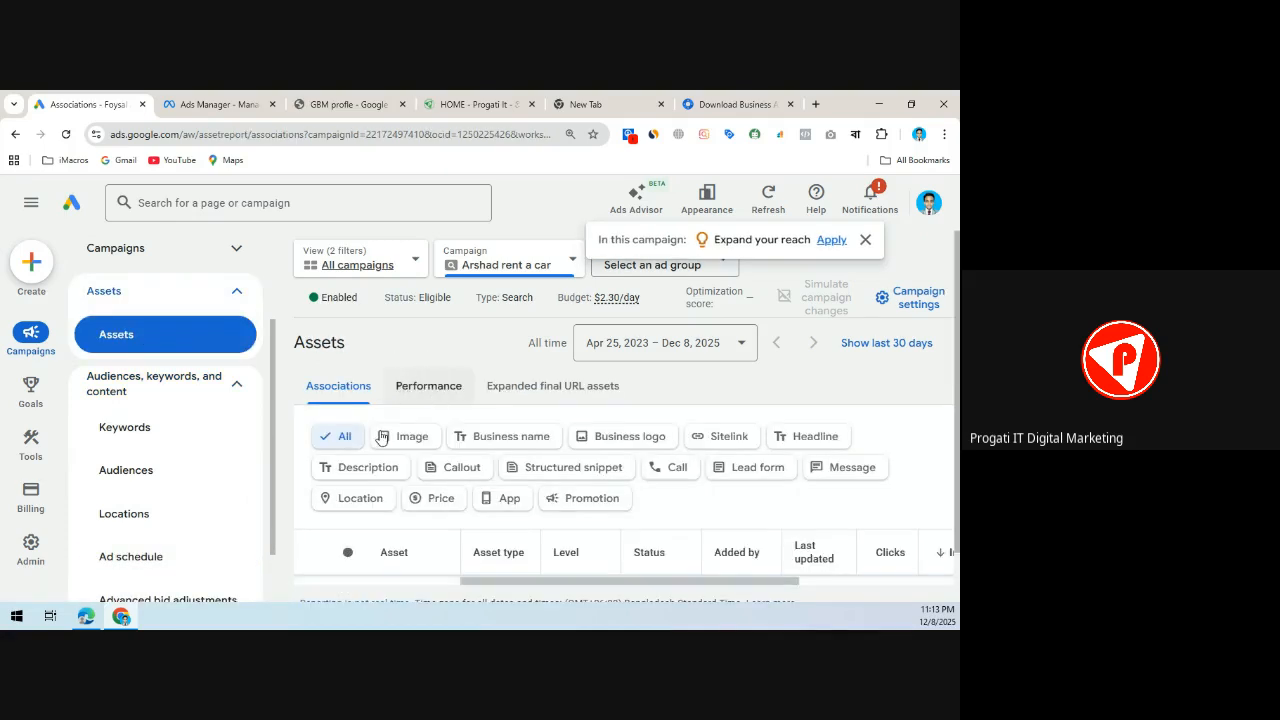
scroll(405, 445, "down", 2)
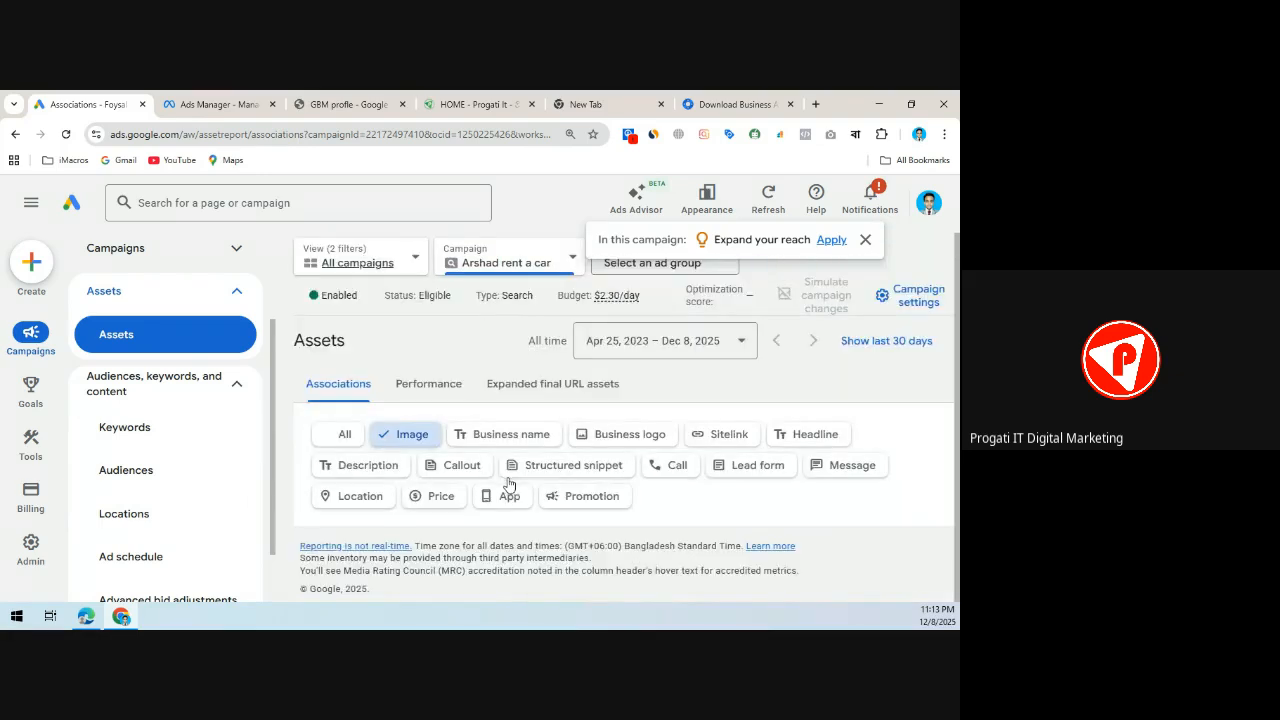
left_click(502, 433)
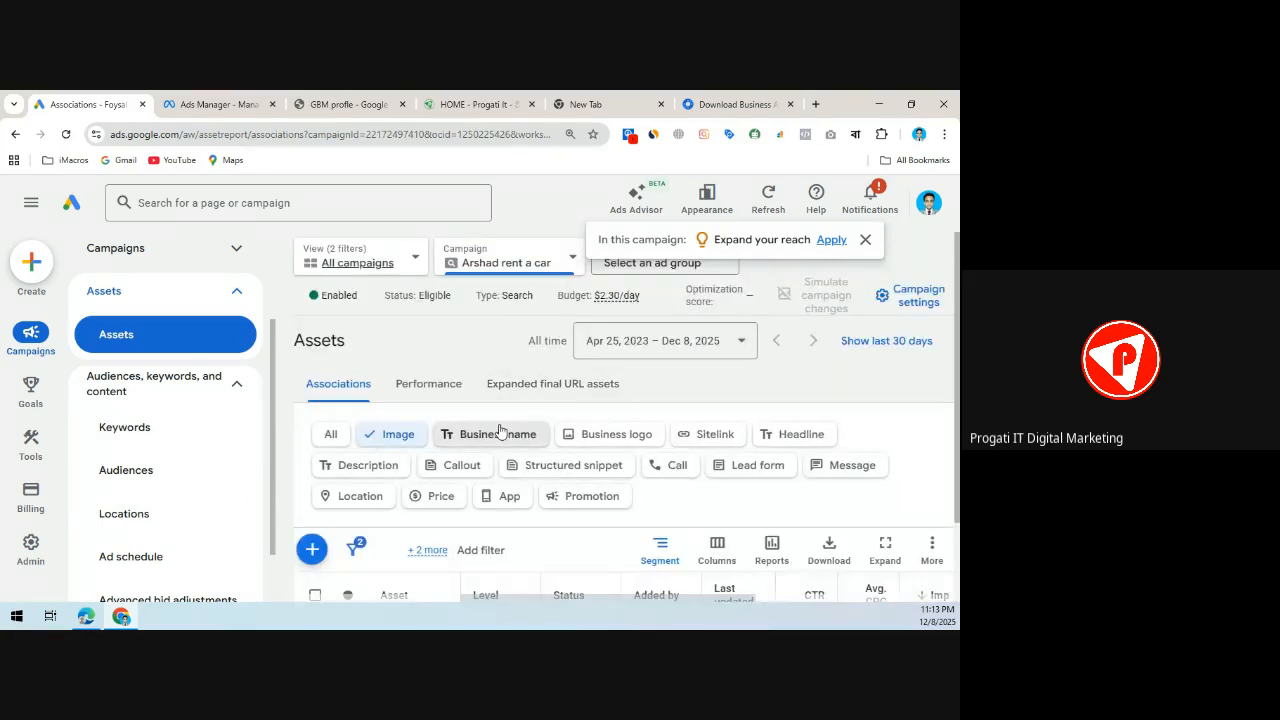
left_click(630, 448)
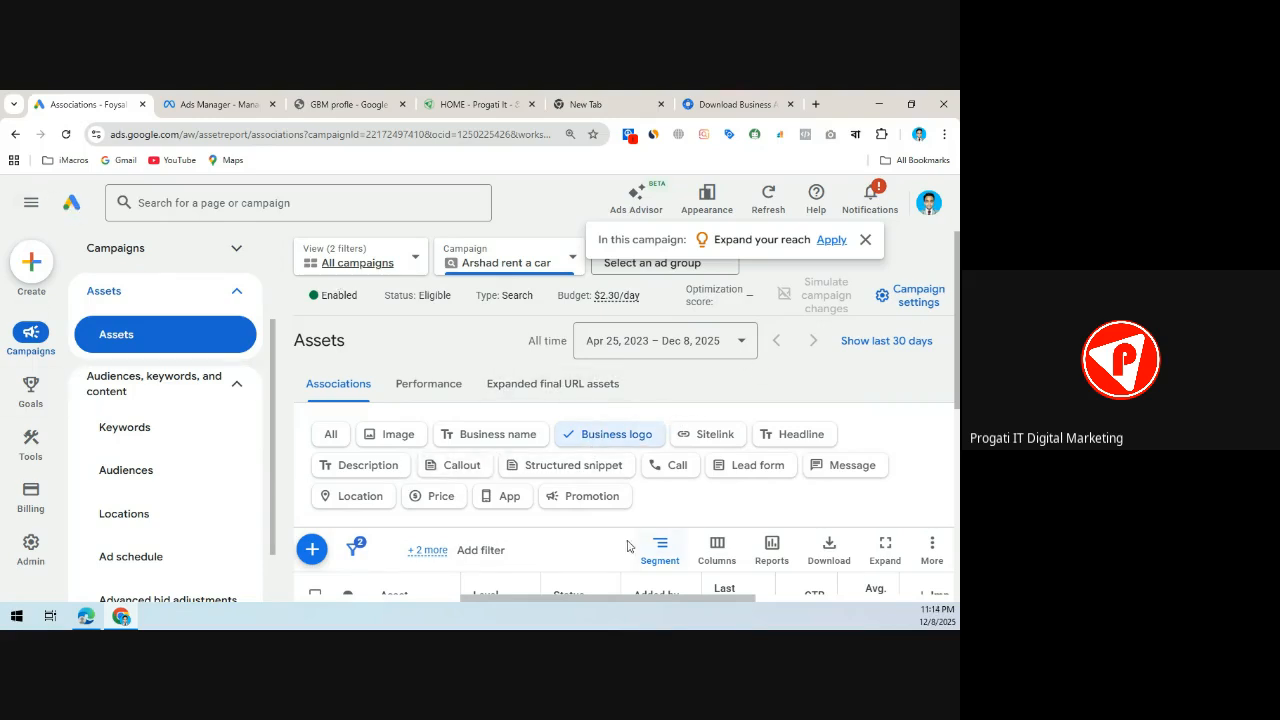
Examine the available asset types and the account-level business logo asset in the associations table.
scroll(631, 547, "down", 1)
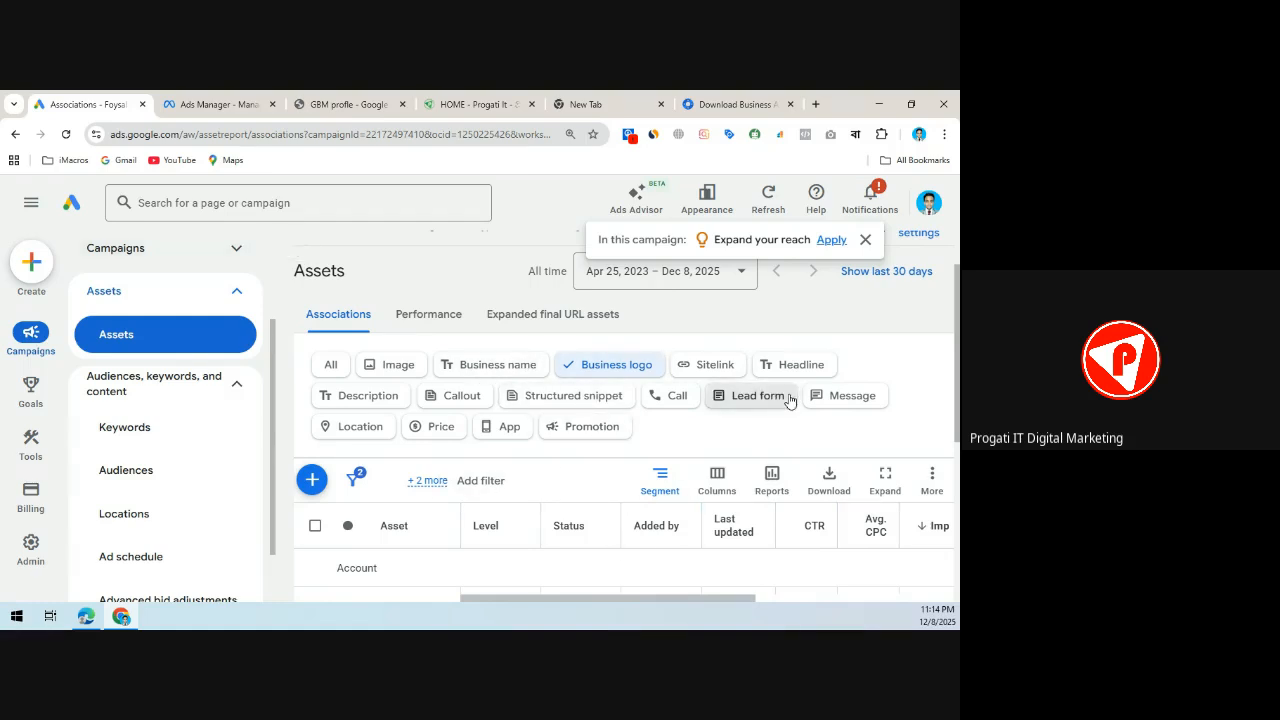
scroll(758, 397, "down", 1)
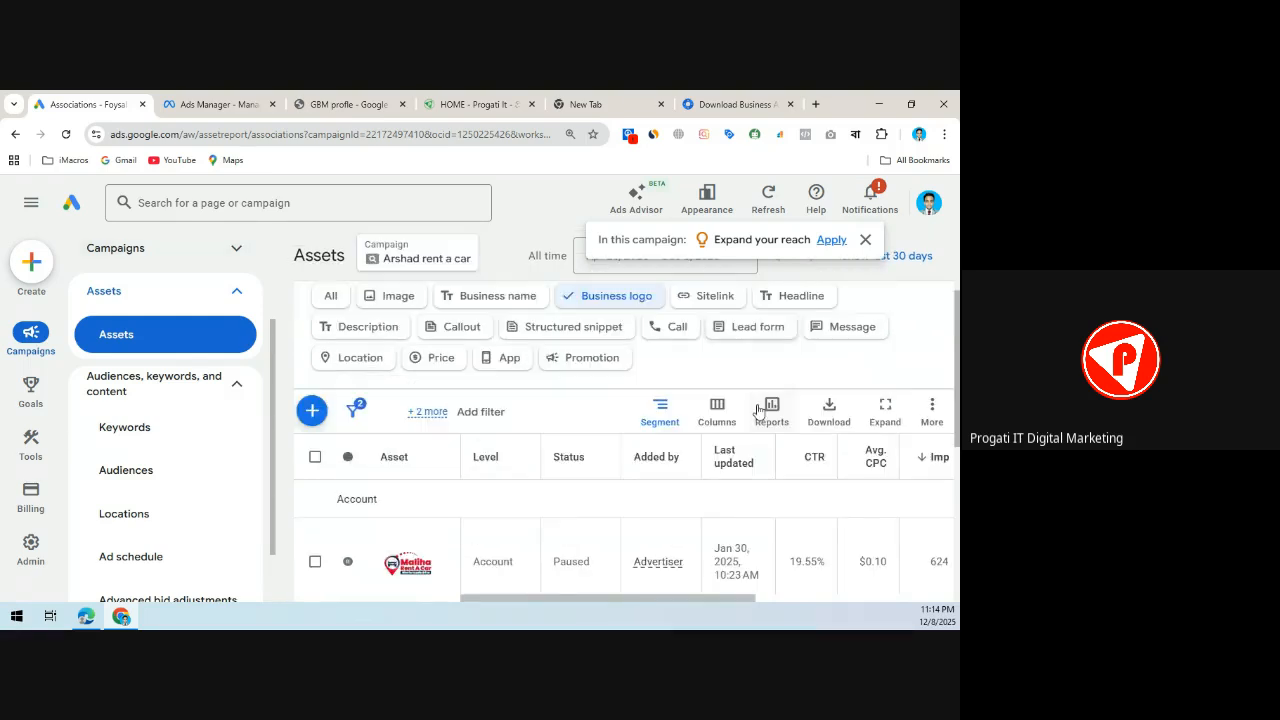
scroll(396, 458, "up", 1)
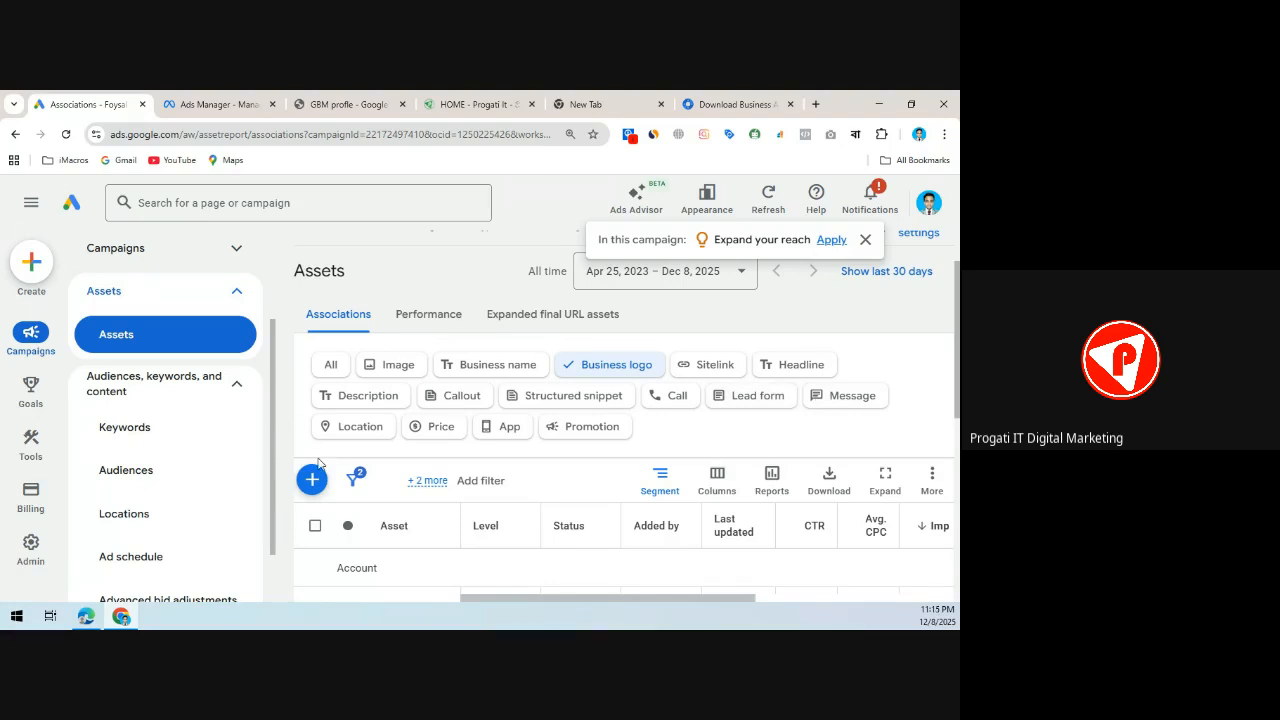
scroll(322, 460, "down", 1)
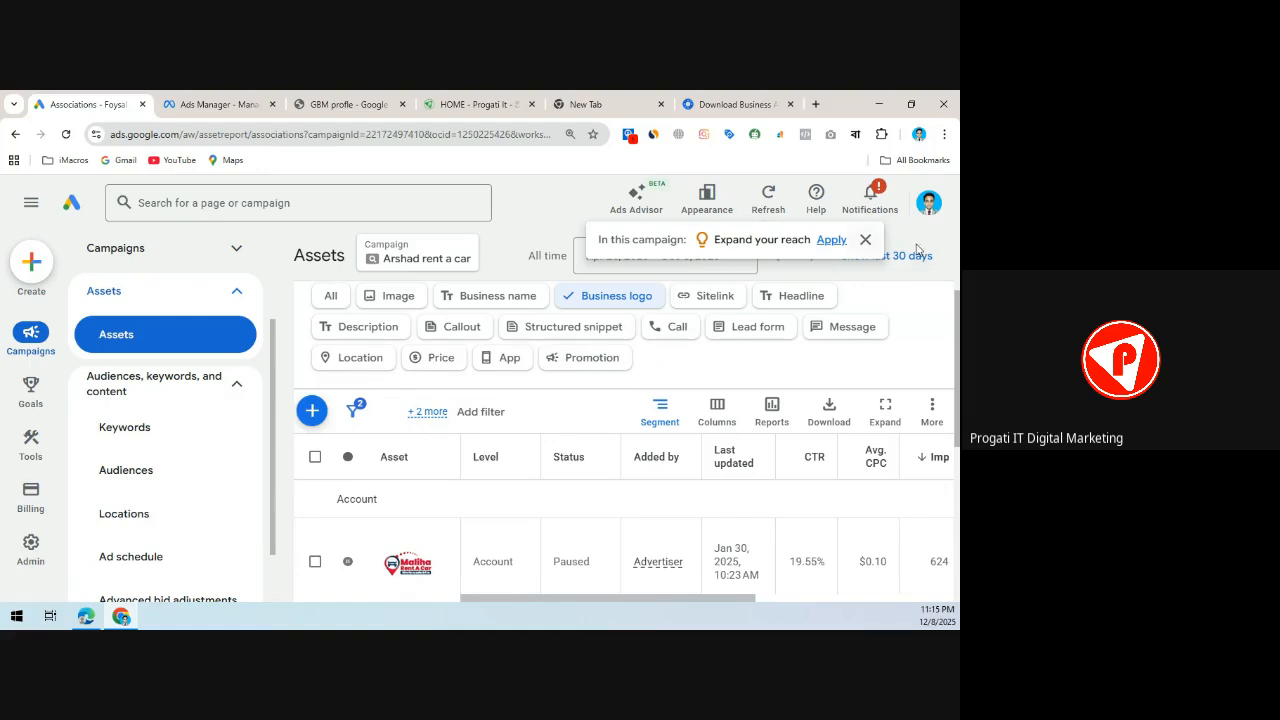
Dismiss the "Expand your reach" suggestion and close all browser tabs except Google Ads and Meta Ads Manager.
left_click(866, 240)
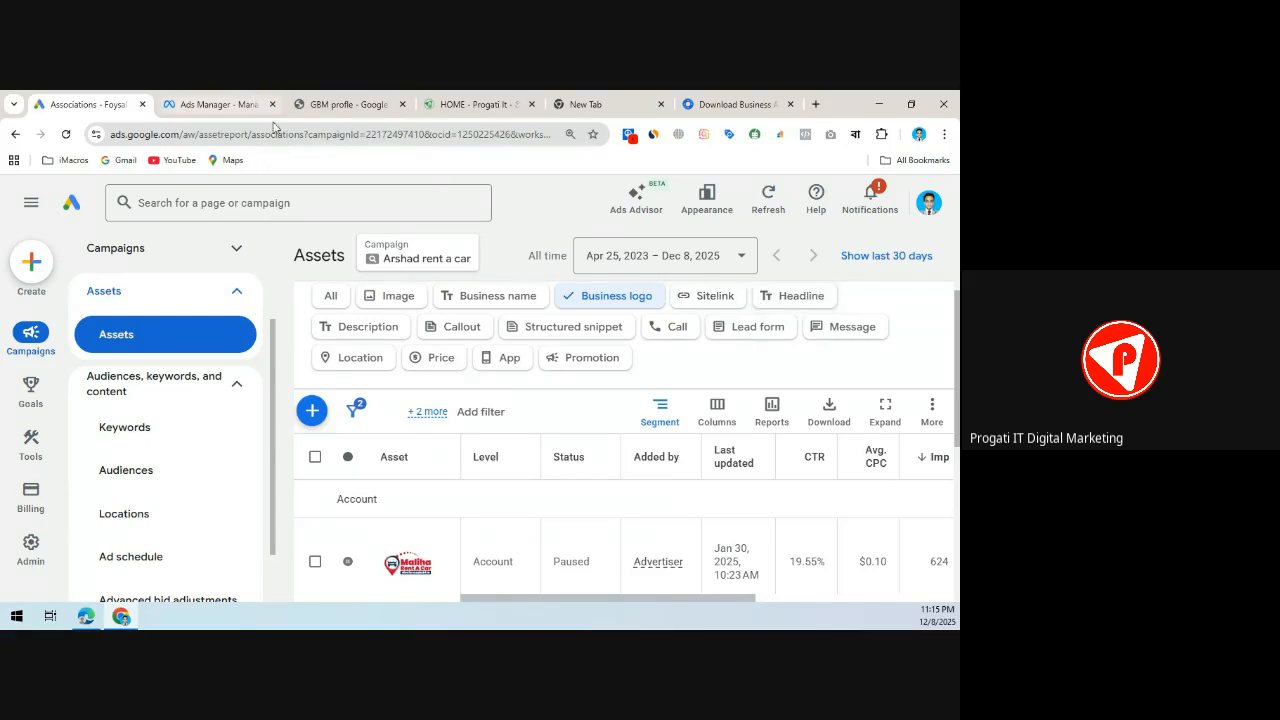
left_click(402, 104)
left_click(402, 104)
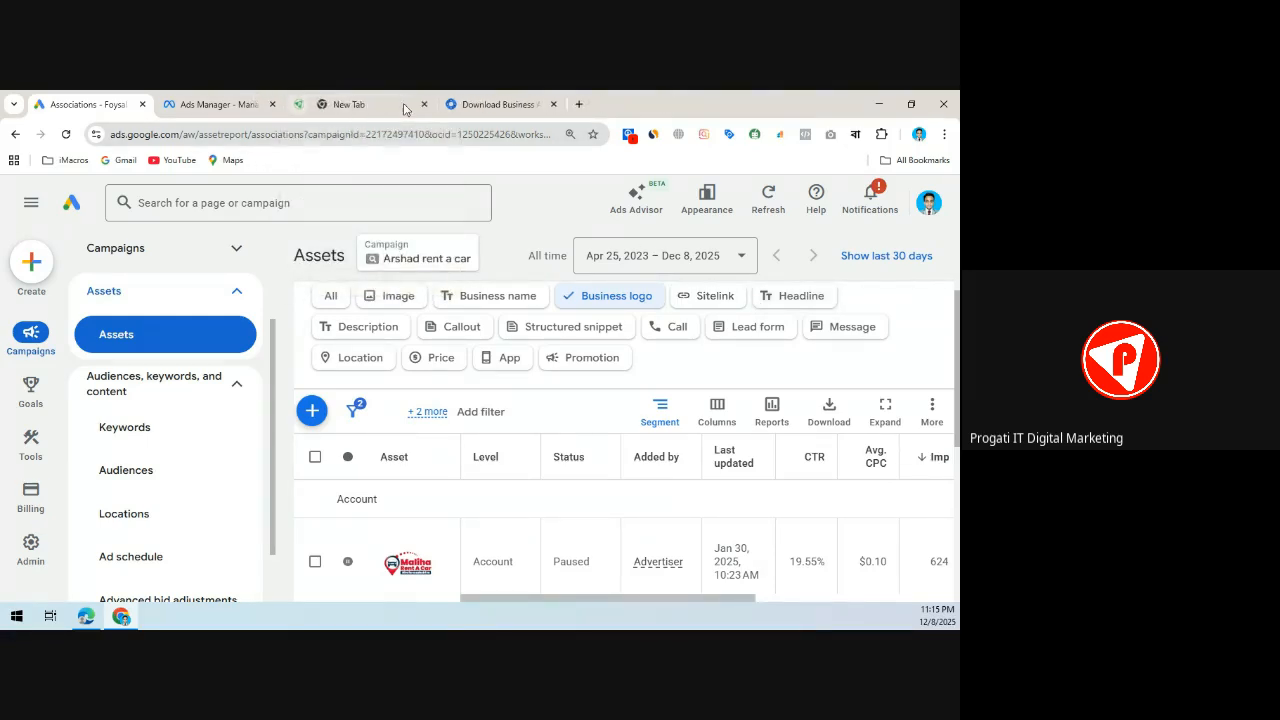
left_click(402, 104)
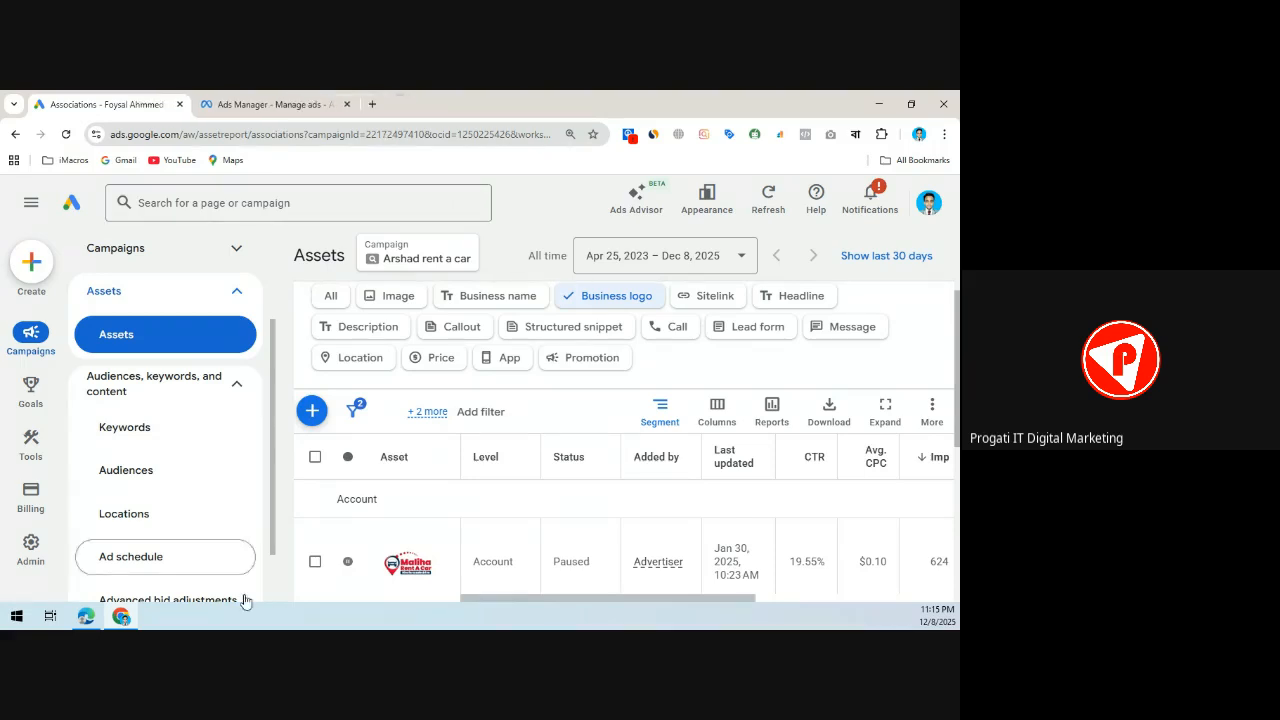
Switch to the webinar topic PDF in Edge and review the Day 4 SEO Fundamentals + Real Case Study outline.
left_click(88, 616)
scroll(417, 381, "down", 10)
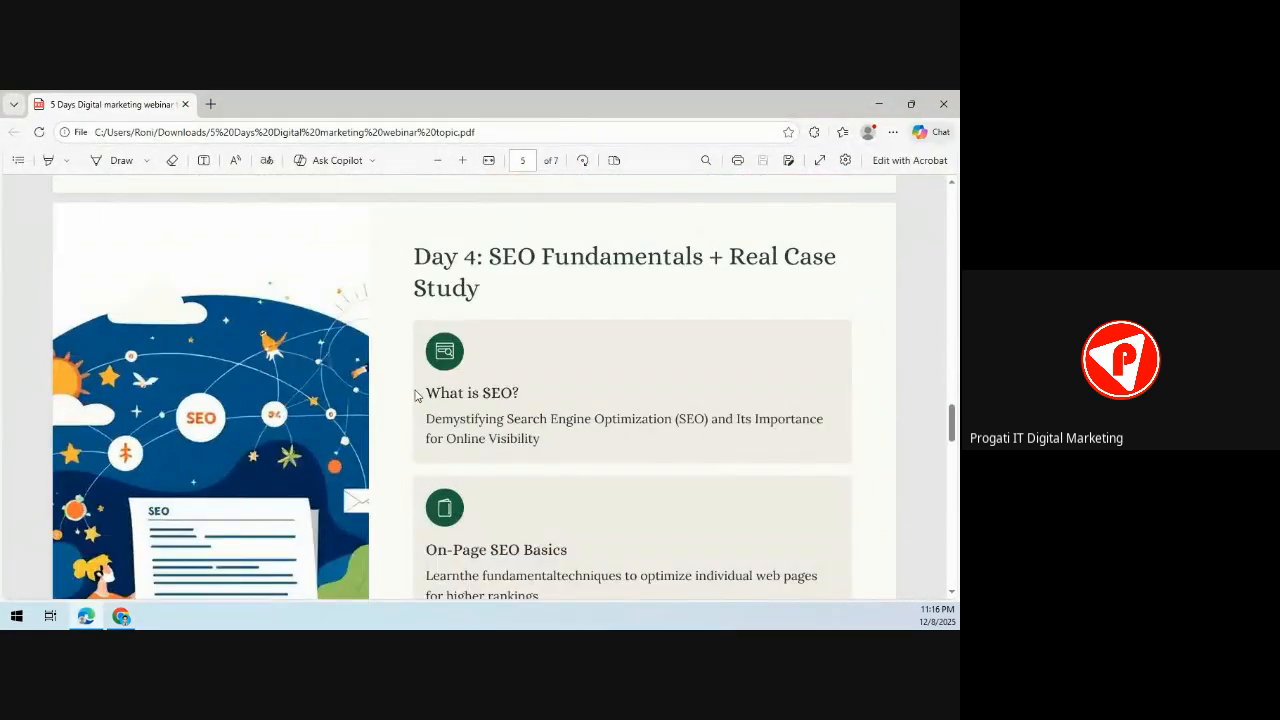
scroll(410, 395, "down", 3)
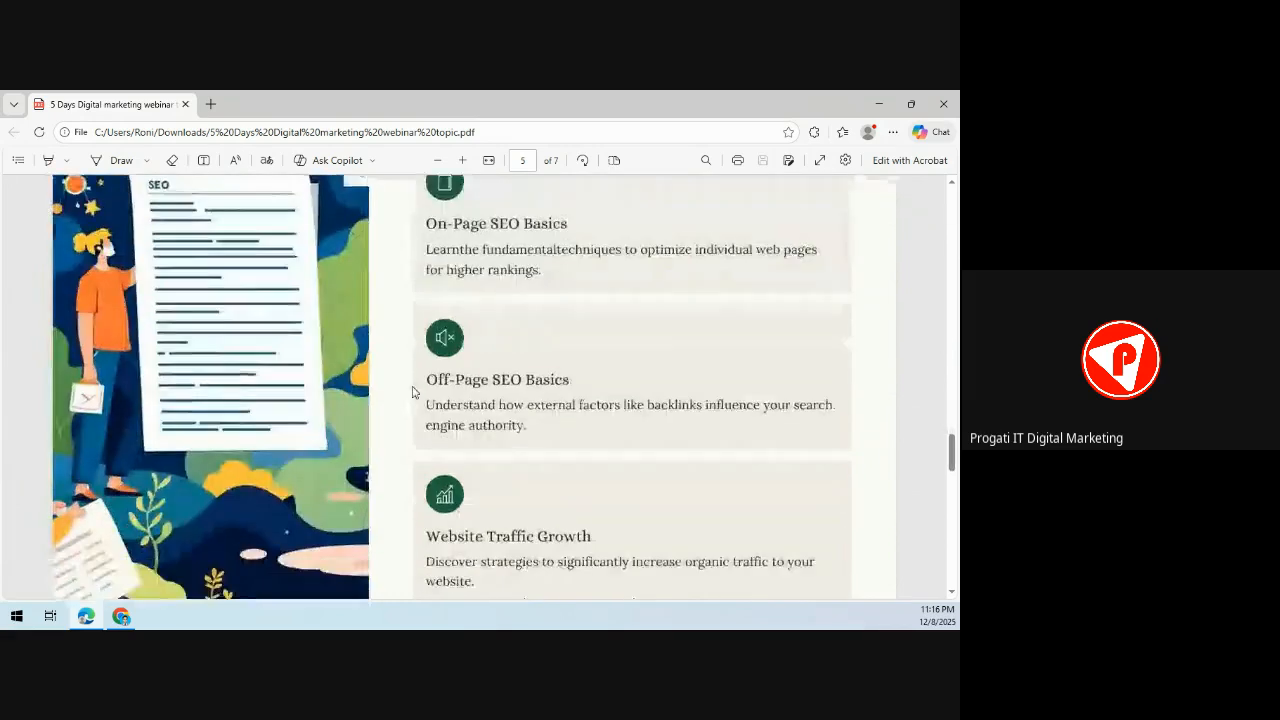
scroll(414, 390, "up", 3)
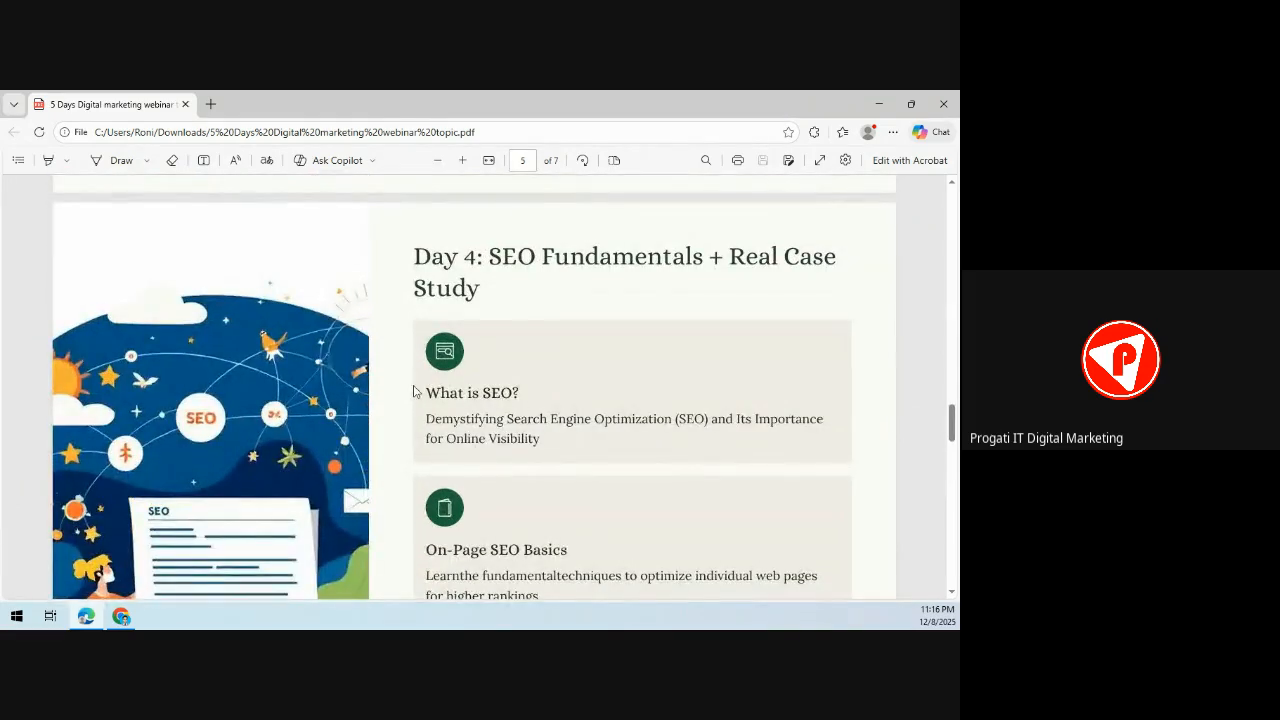
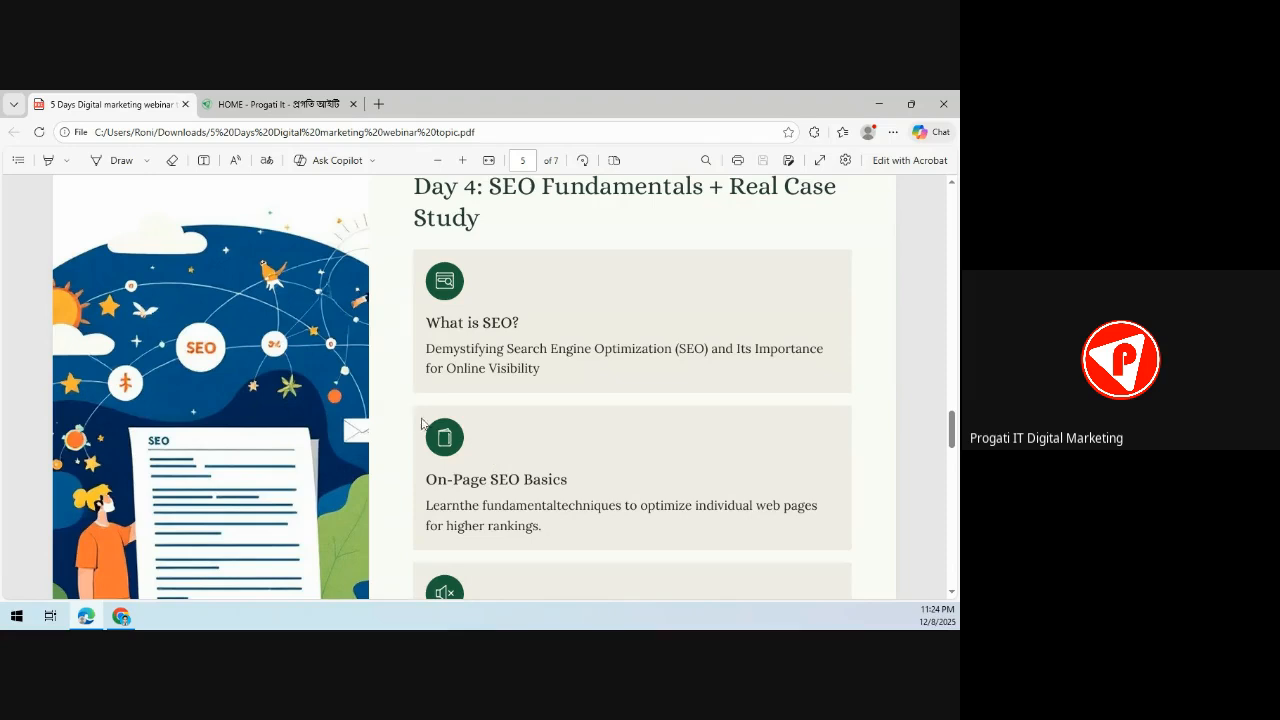
scroll(445, 426, "down", 1)
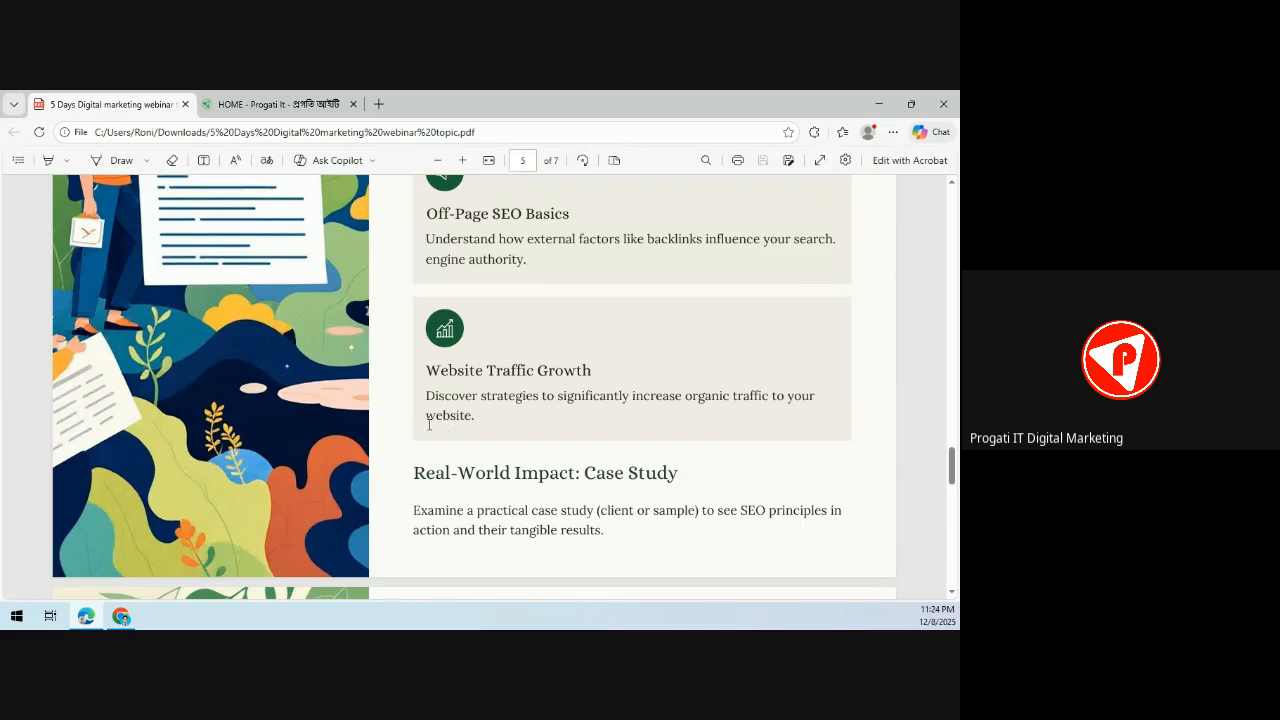
Review the rest of the Day 4 SEO outline, the Day 5 Career Roadmap & First Income Guide and the closing page.
scroll(445, 420, "down", 5)
scroll(455, 331, "down", 2)
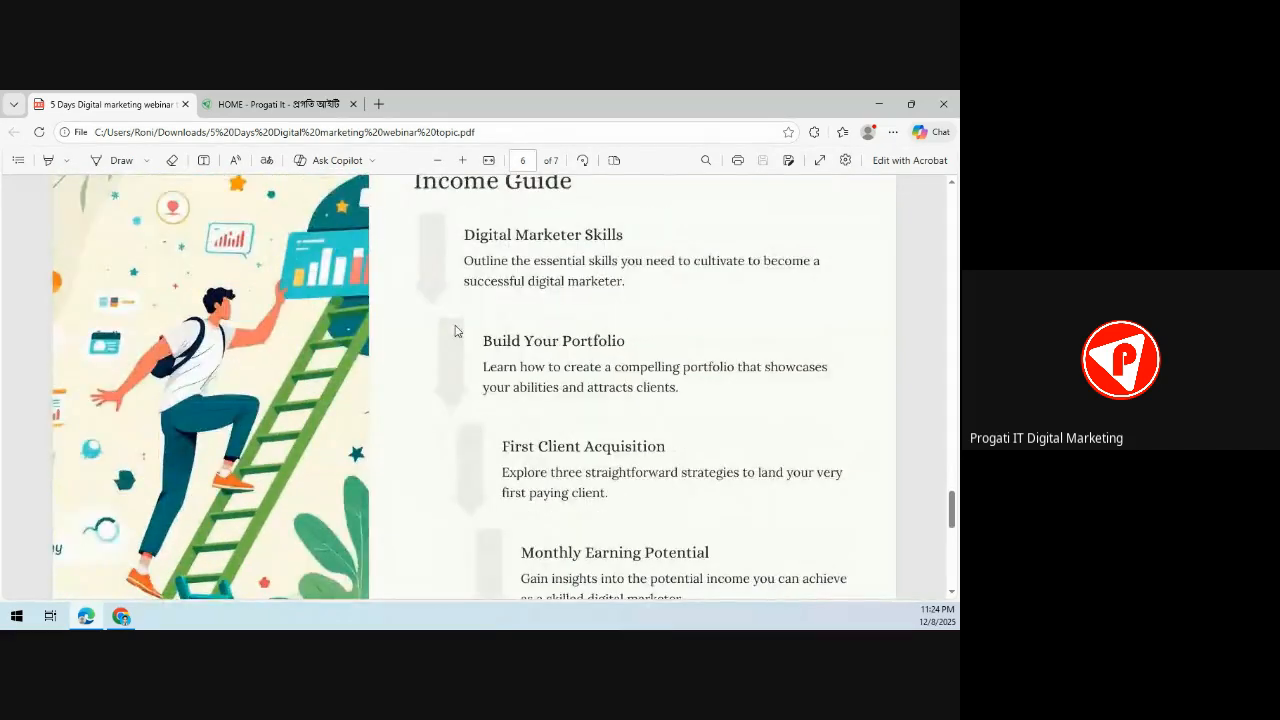
scroll(454, 320, "down", 2)
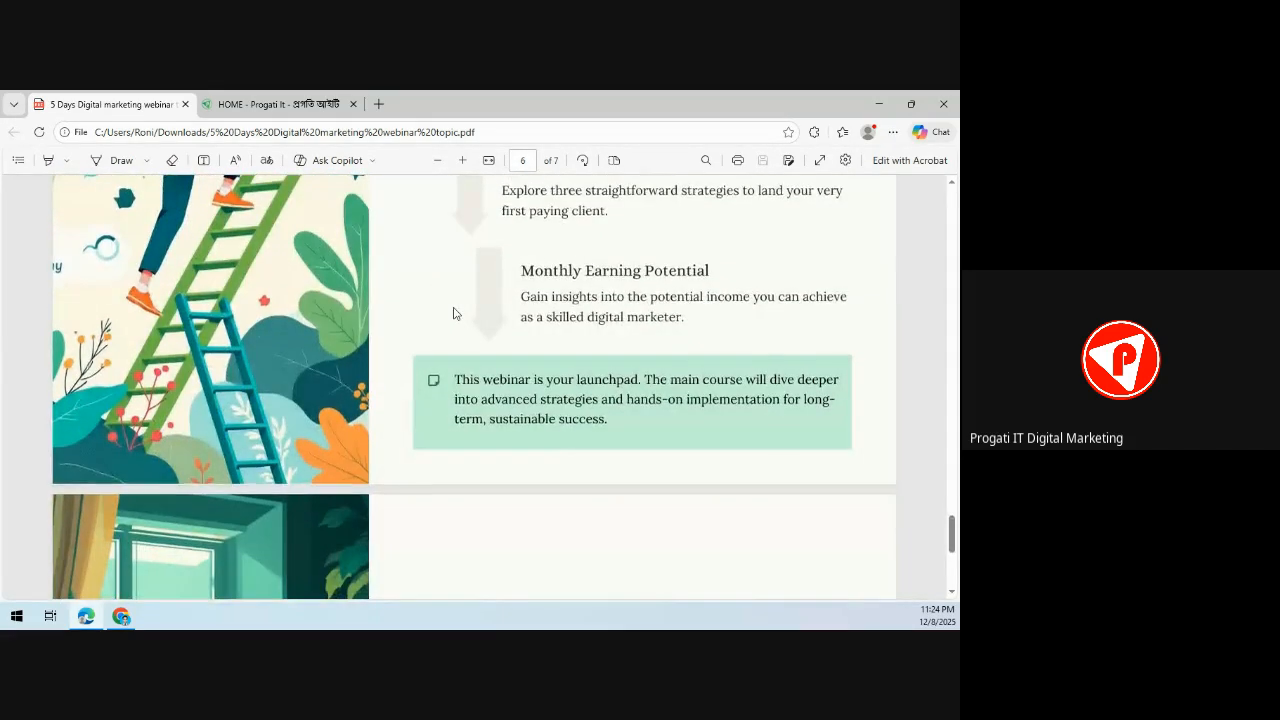
scroll(454, 314, "down", 2)
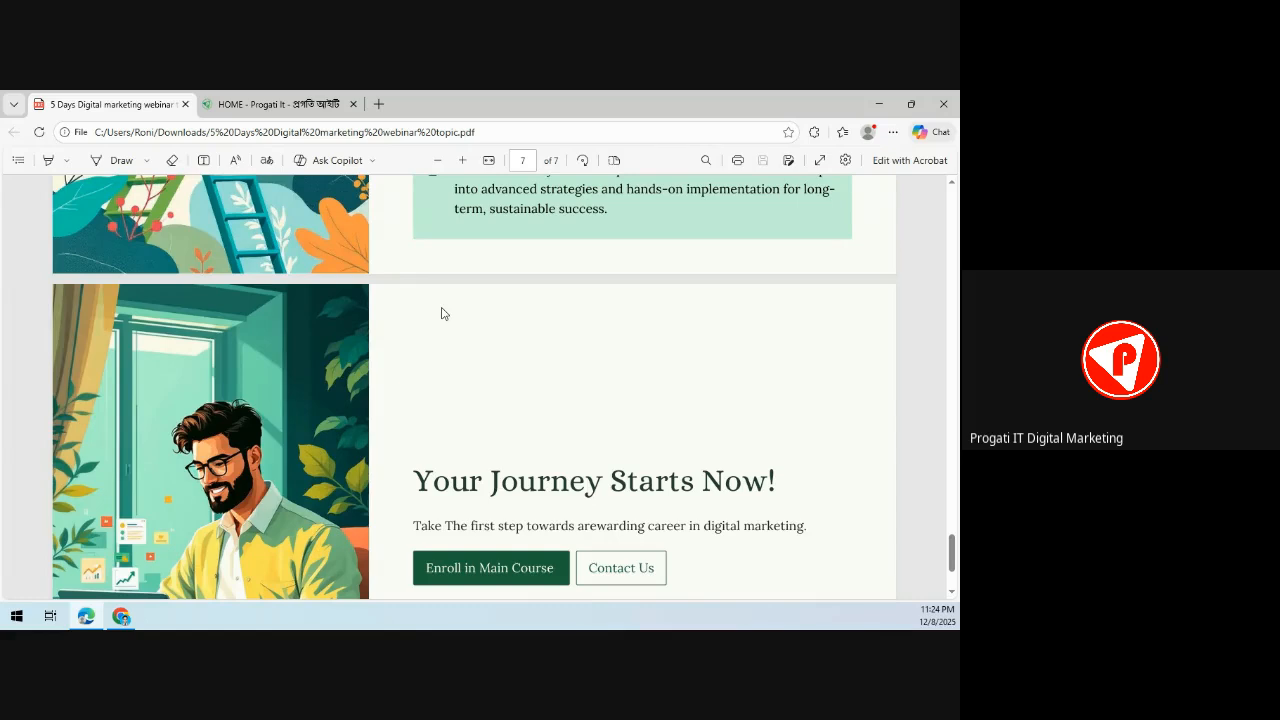
scroll(438, 313, "up", 5)
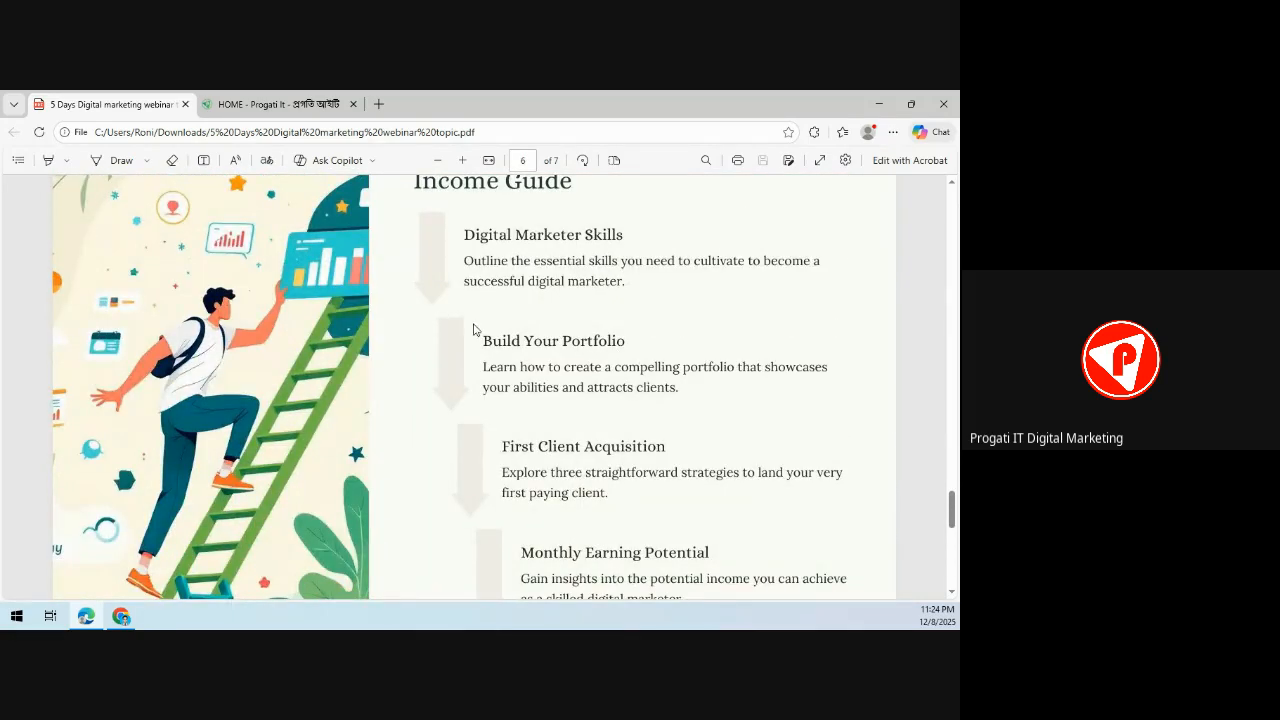
scroll(469, 329, "up", 3)
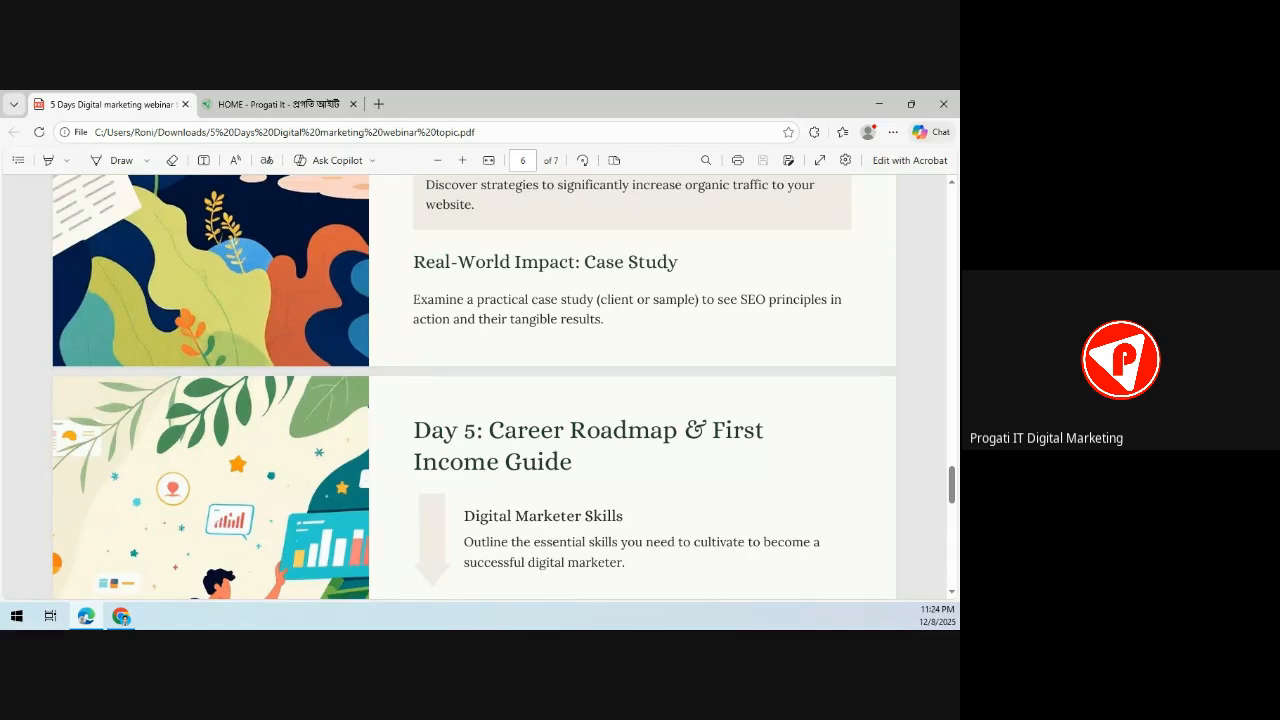
key("super+d")
key("super+d")
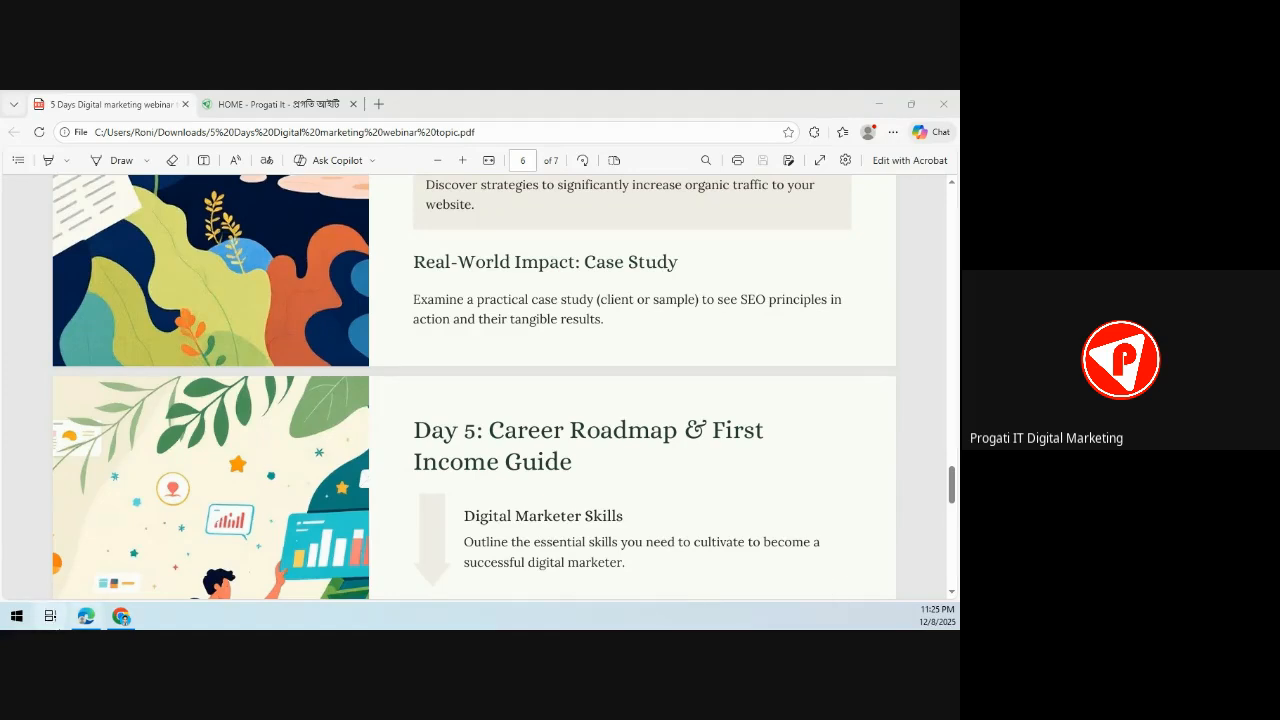
Switch back to Google Ads in Chrome and start creating a new campaign.
left_click(121, 616)
scroll(177, 434, "up", 2)
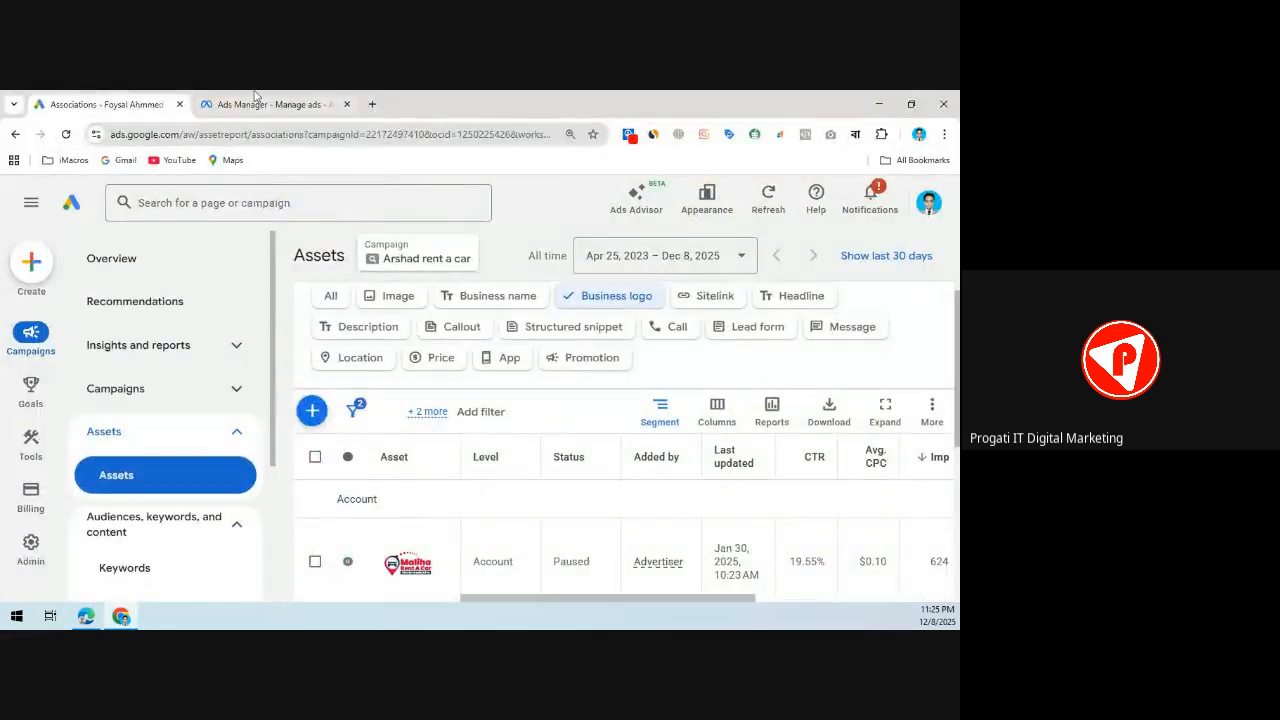
left_click(31, 262)
left_click(141, 269)
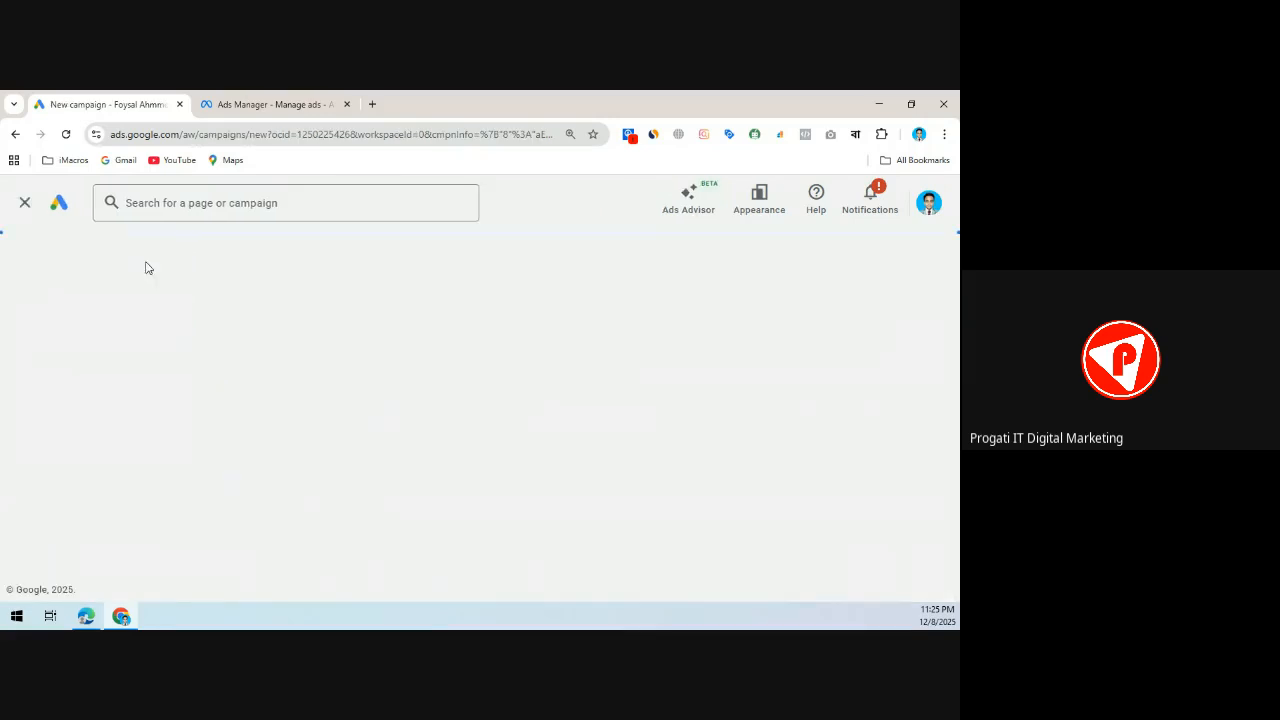
Choose the Awareness and consideration objective with the Video views goal and continue with the Video campaign type.
scroll(149, 266, "down", 4)
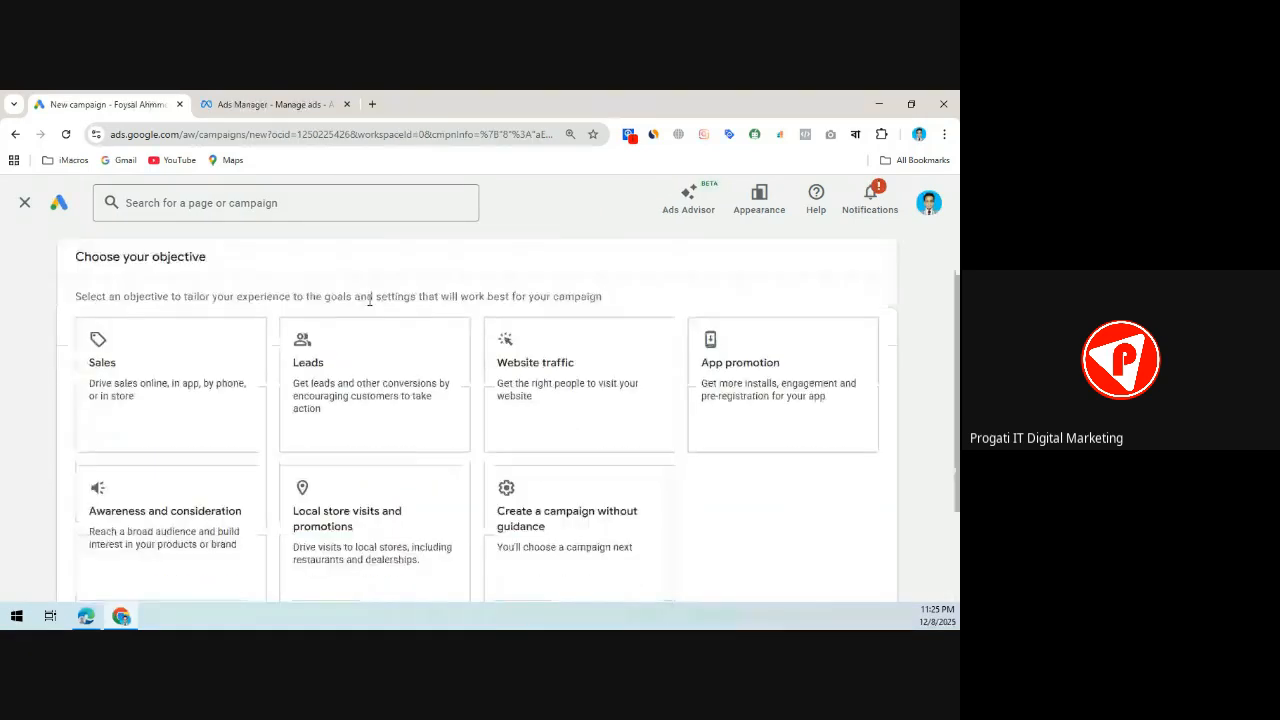
left_click(566, 420)
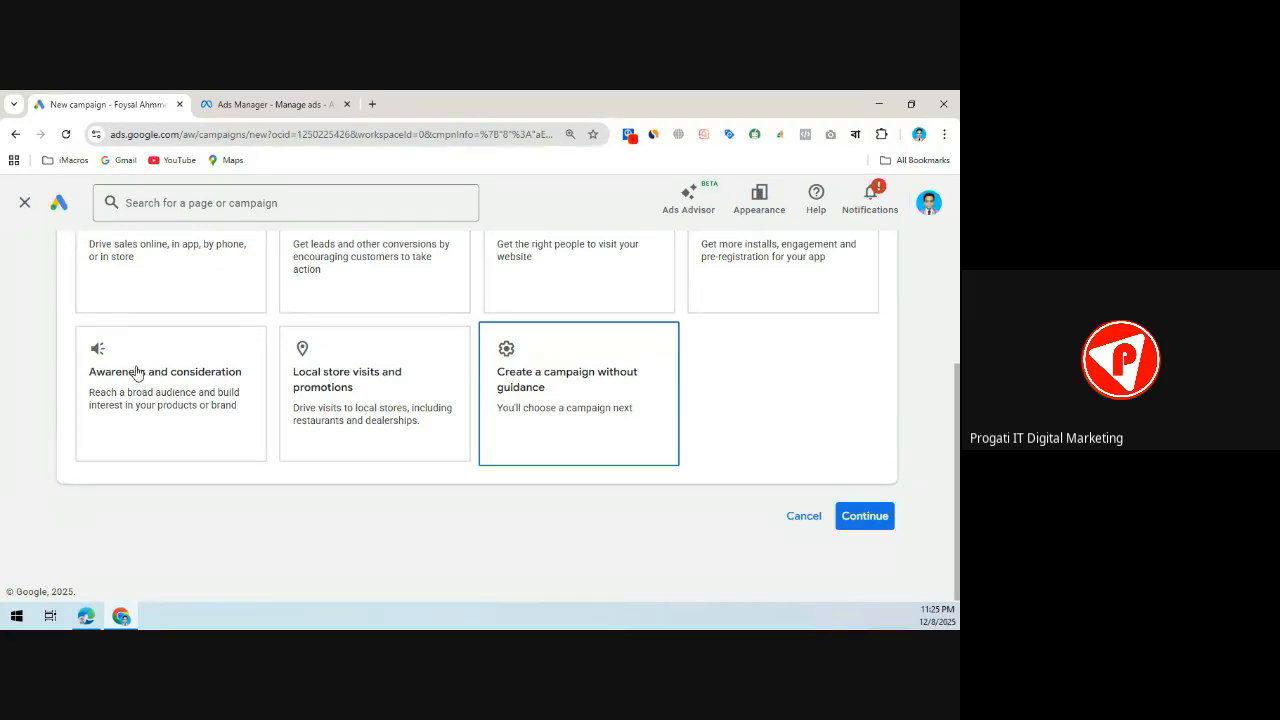
left_click(102, 375)
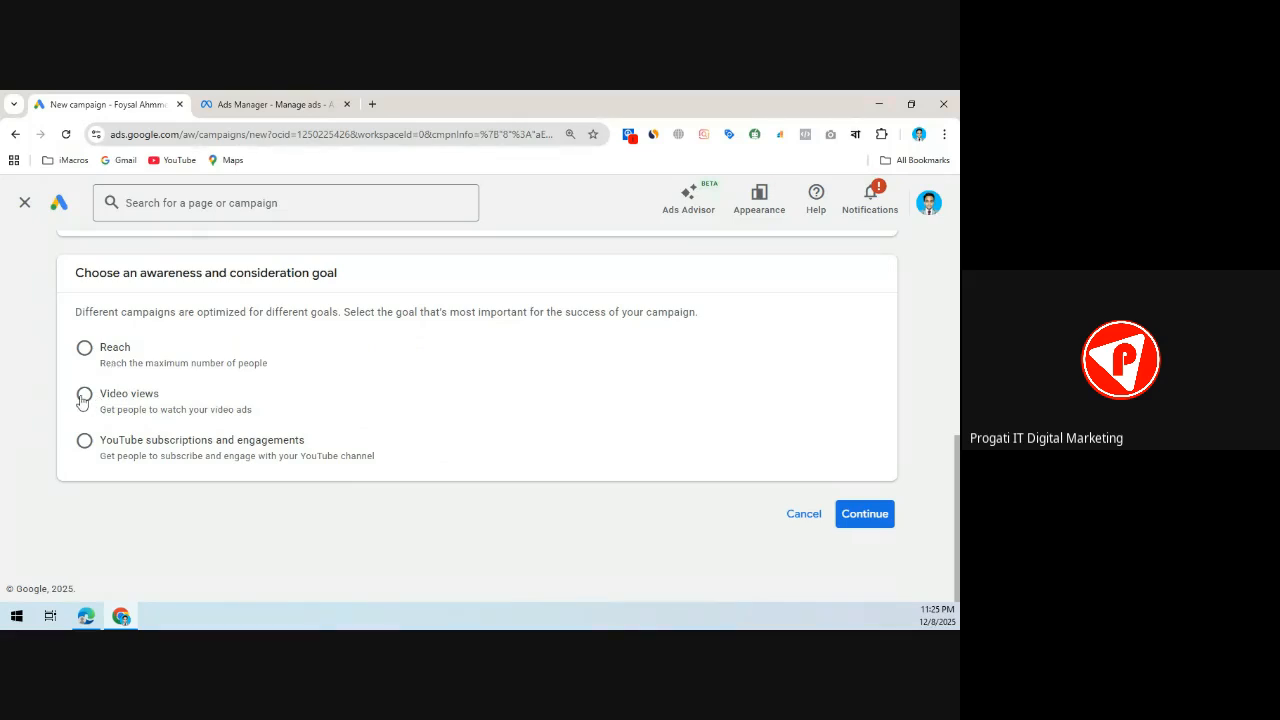
left_click(84, 396)
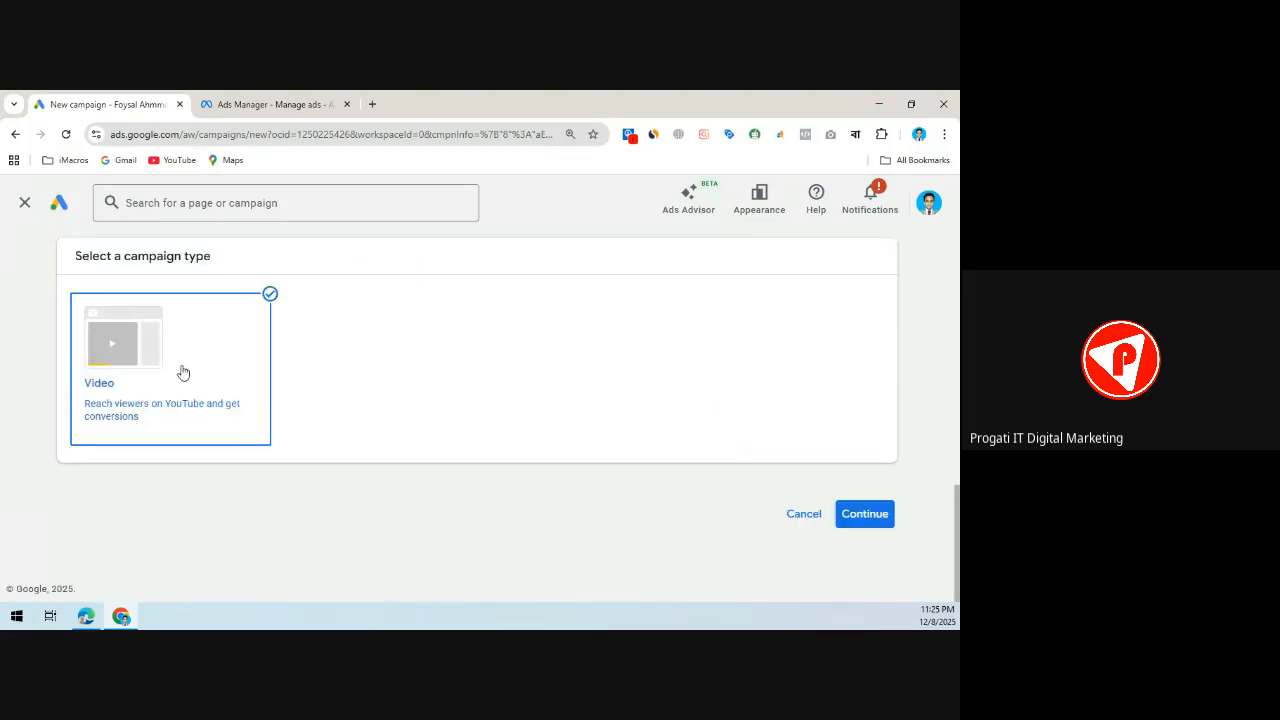
scroll(250, 352, "up", 5)
scroll(320, 345, "down", 5)
left_click(852, 507)
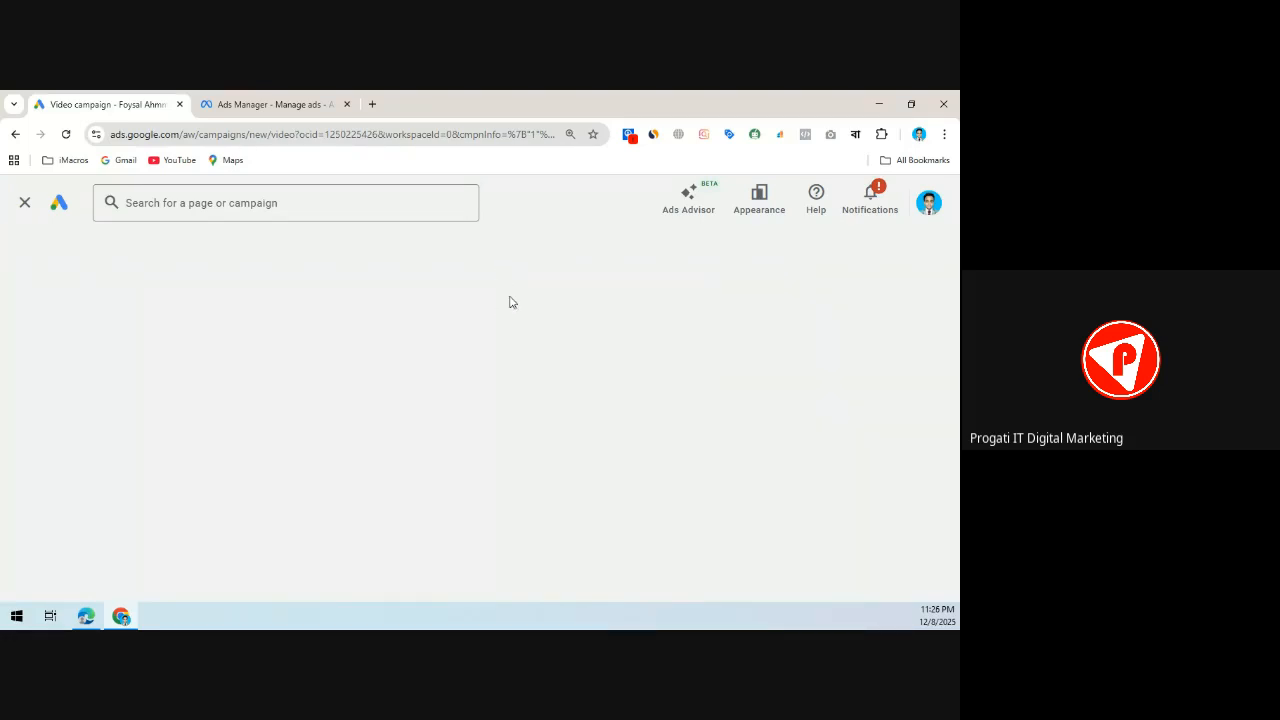
Examine the video campaign's settings from its name, ad formats, budget and locations through to the ad group's audience options.
scroll(190, 420, "down", 1)
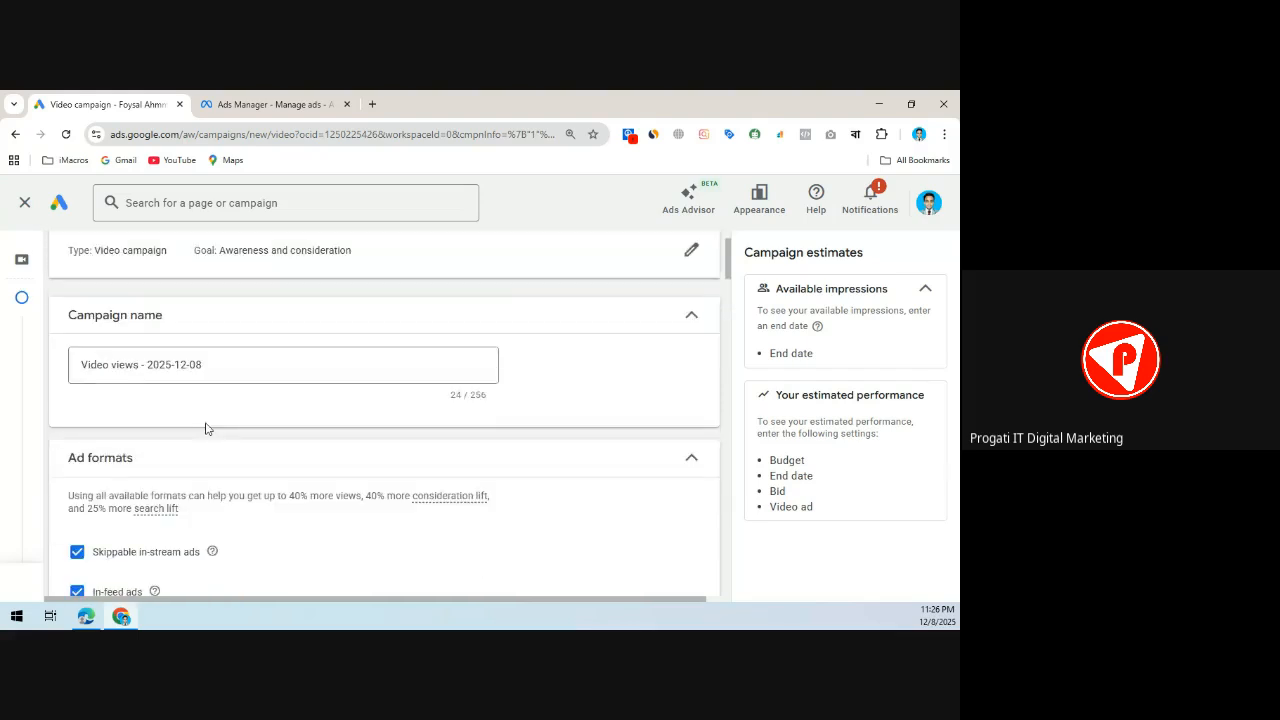
scroll(220, 370, "down", 4)
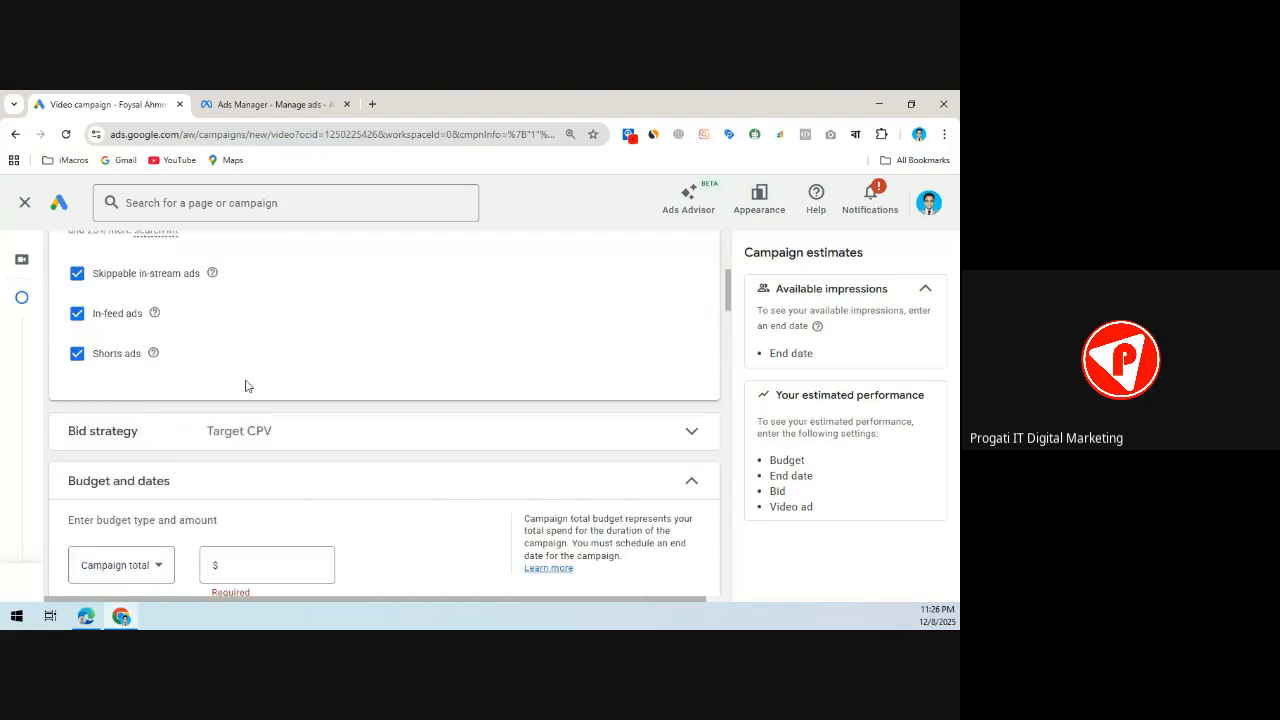
scroll(155, 420, "down", 1)
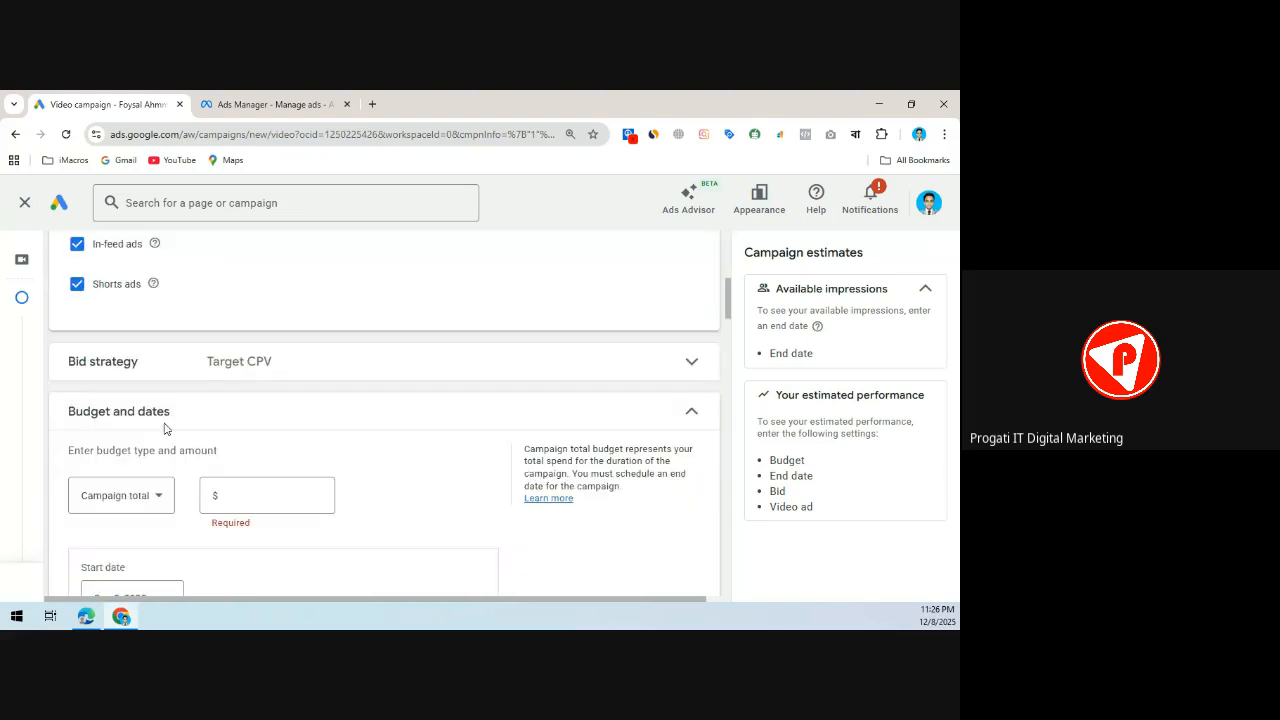
scroll(165, 428, "down", 7)
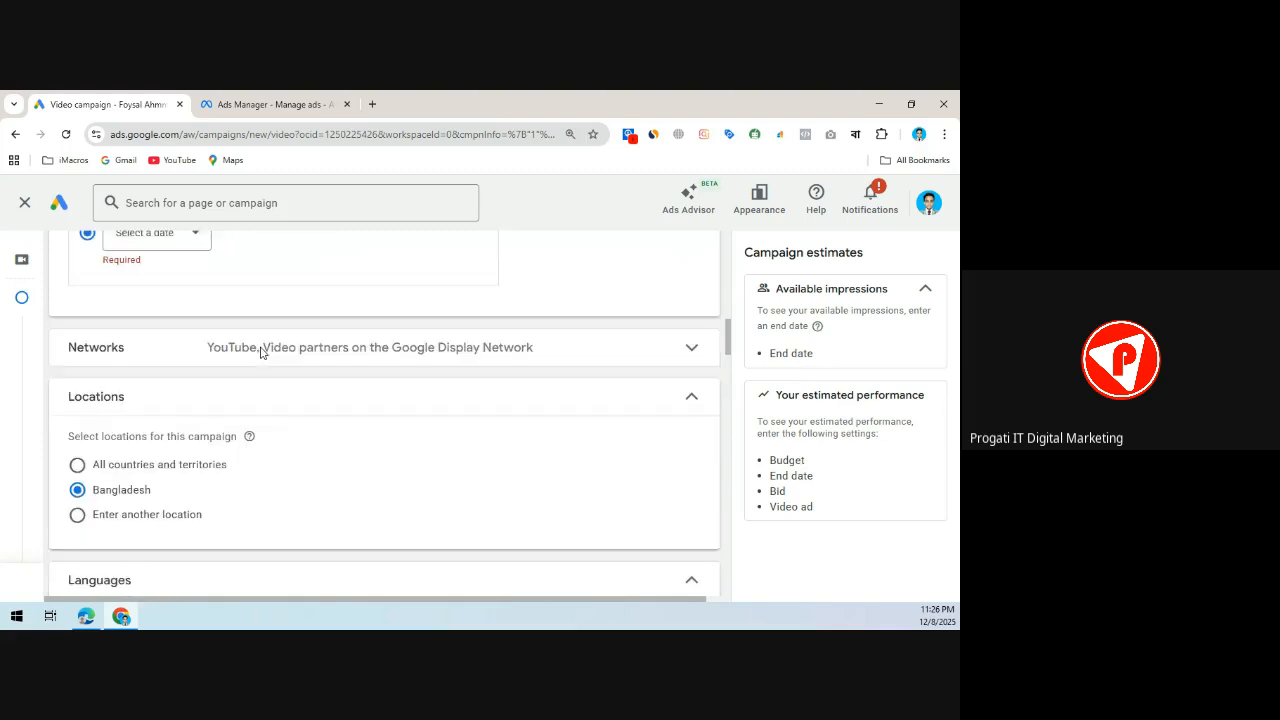
scroll(228, 380, "down", 8)
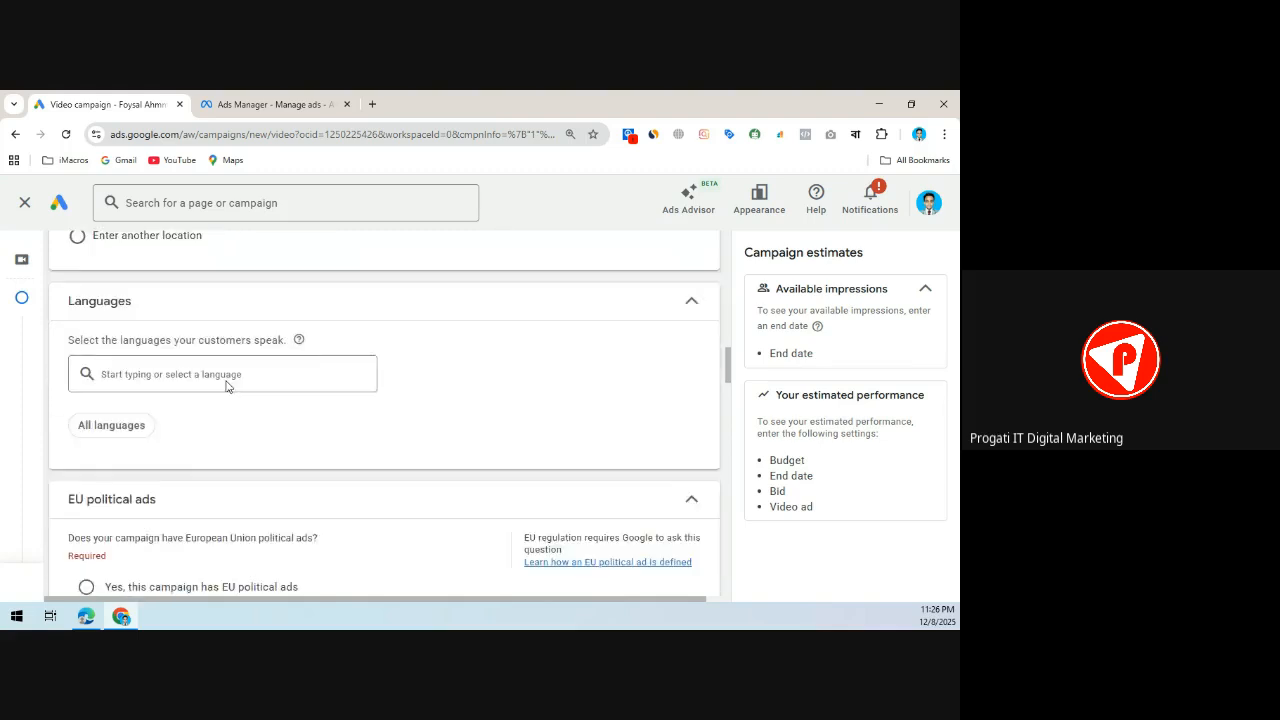
scroll(222, 377, "down", 4)
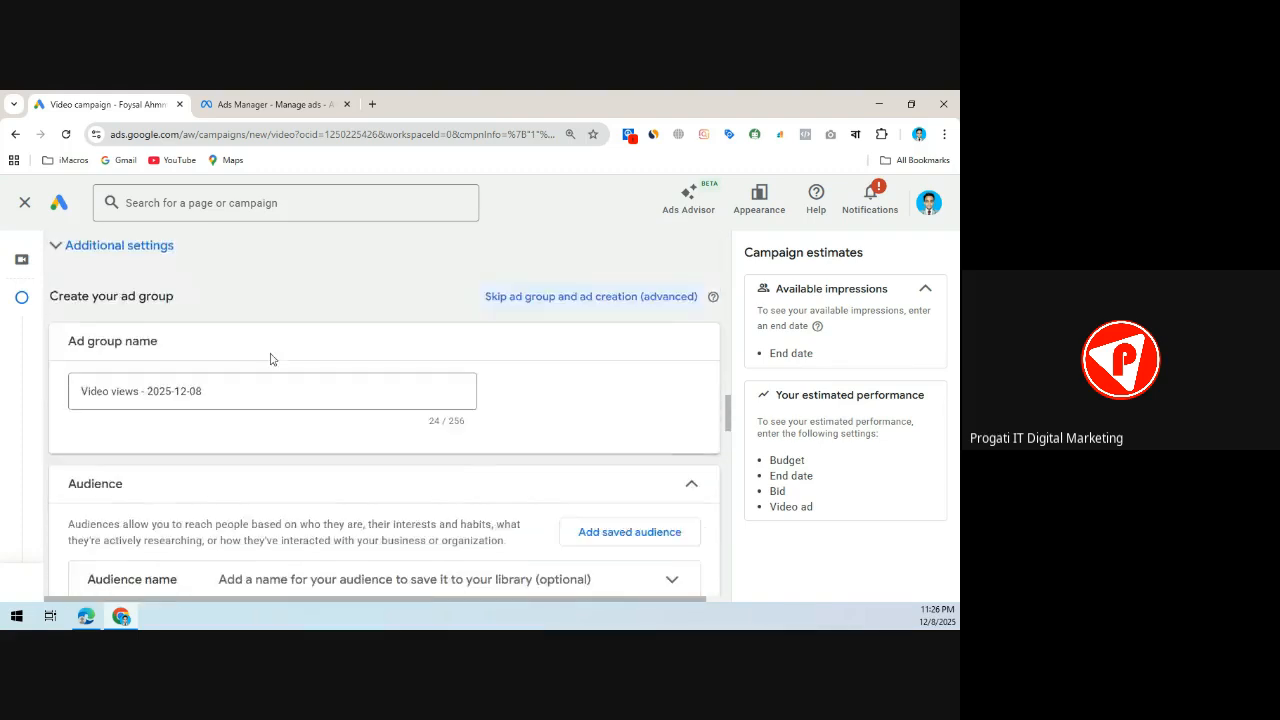
scroll(287, 346, "down", 5)
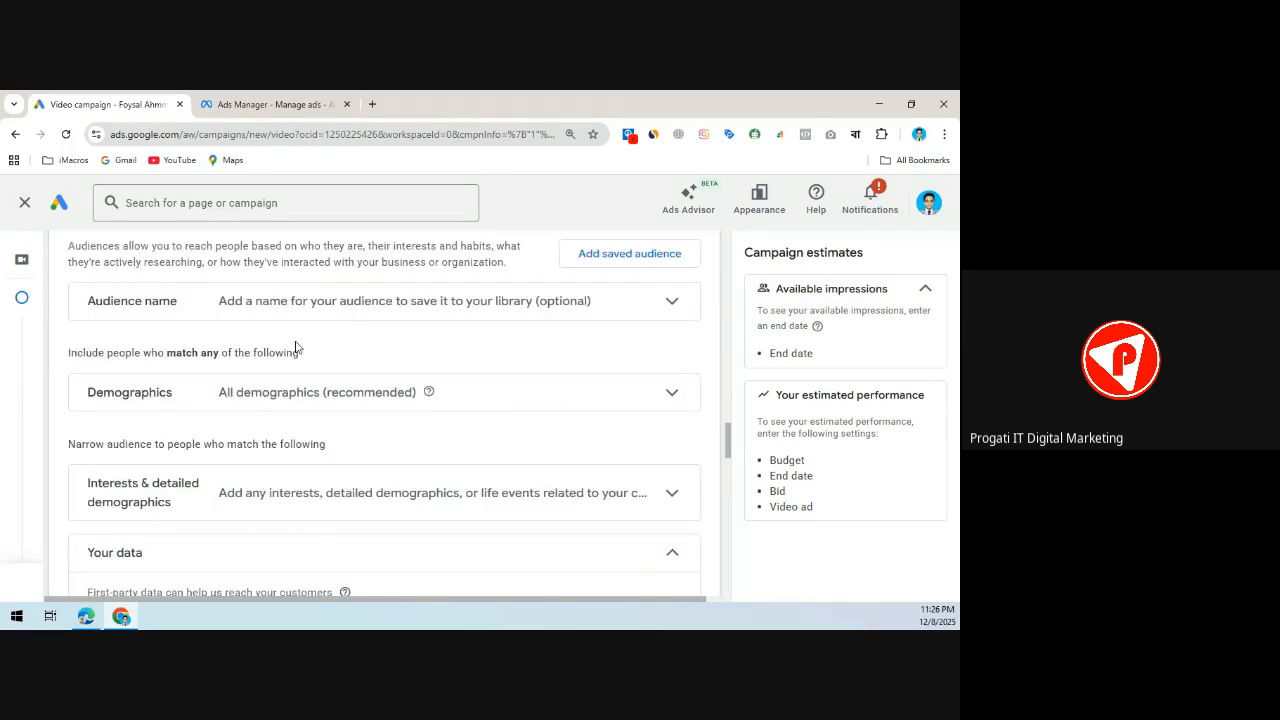
scroll(284, 355, "down", 3)
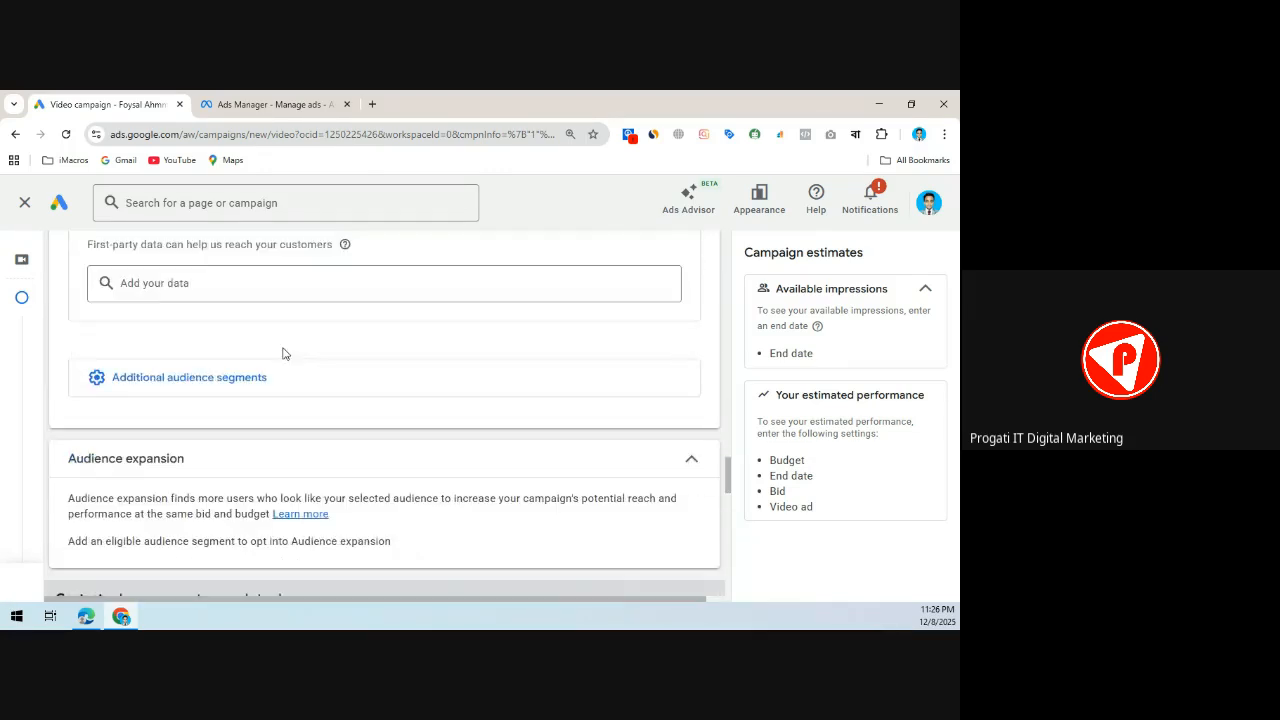
Examine the additional audience segments, content targeting, YouTube video and TrueView target CPV bid sections, and exit the campaign setup.
left_click(200, 386)
scroll(255, 347, "down", 5)
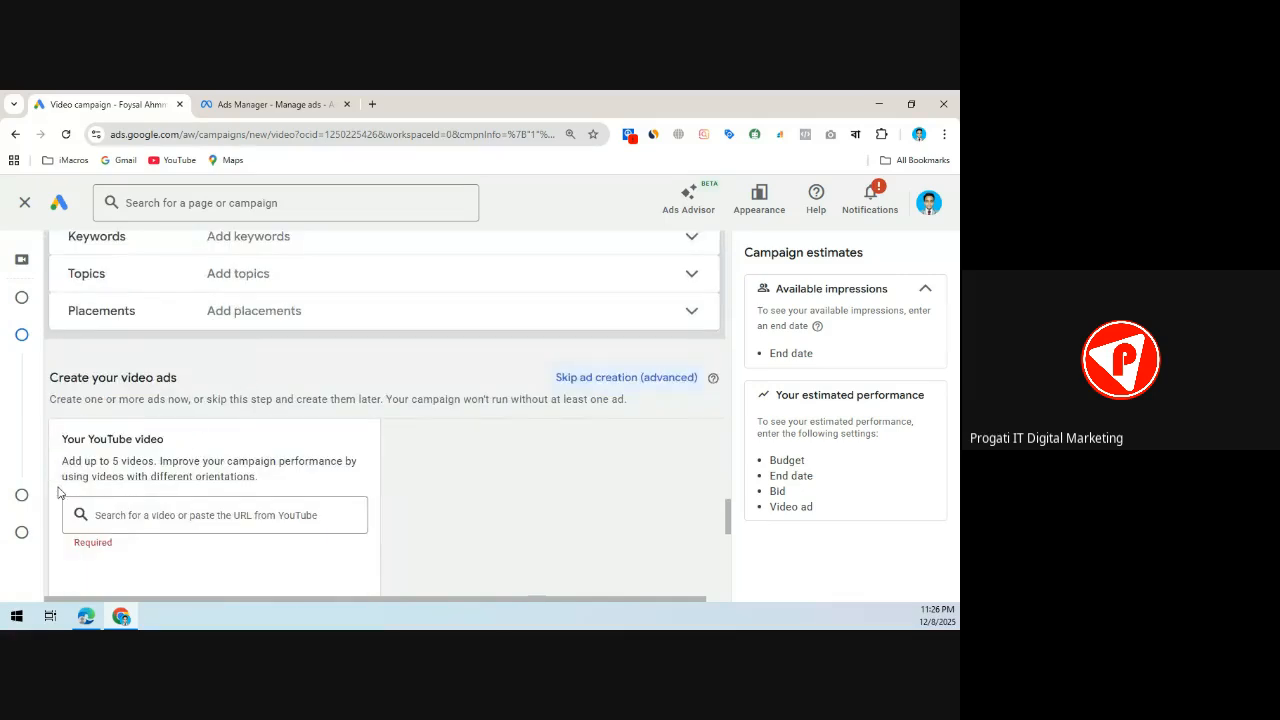
left_click(143, 511)
scroll(138, 508, "down", 2)
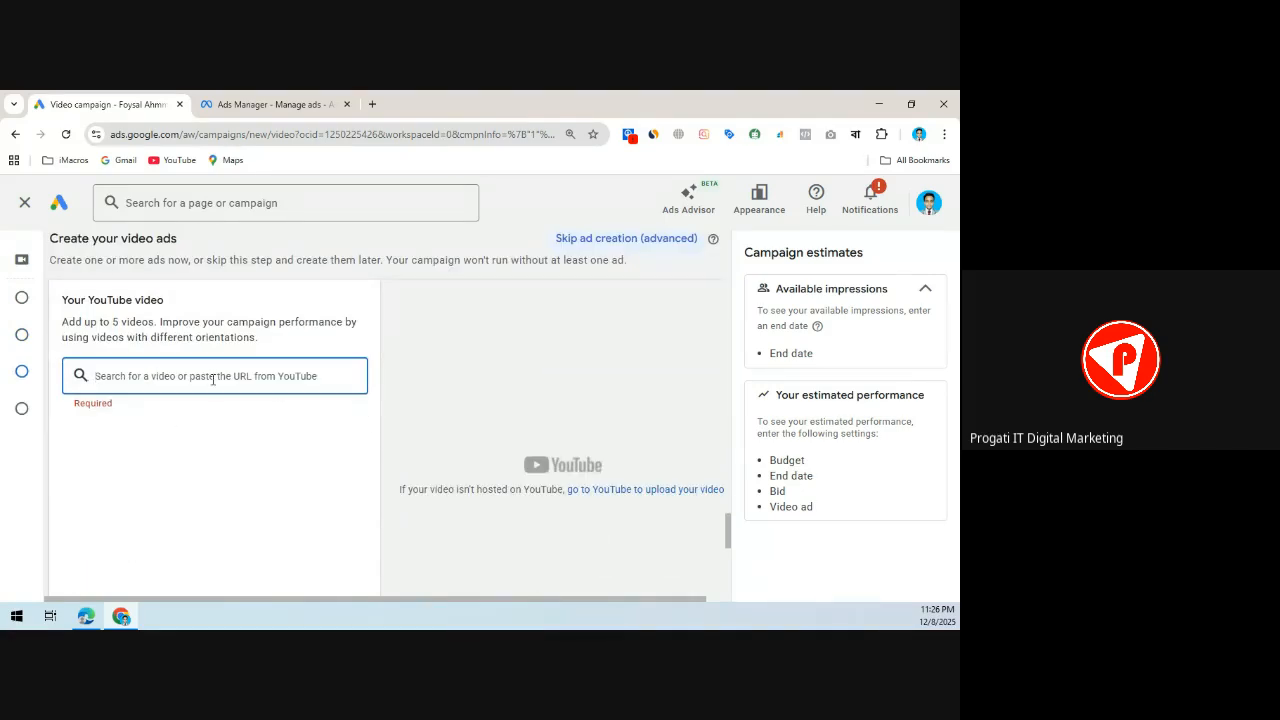
scroll(194, 383, "down", 3)
scroll(194, 385, "up", 5)
scroll(187, 393, "up", 2)
scroll(187, 393, "up", 1)
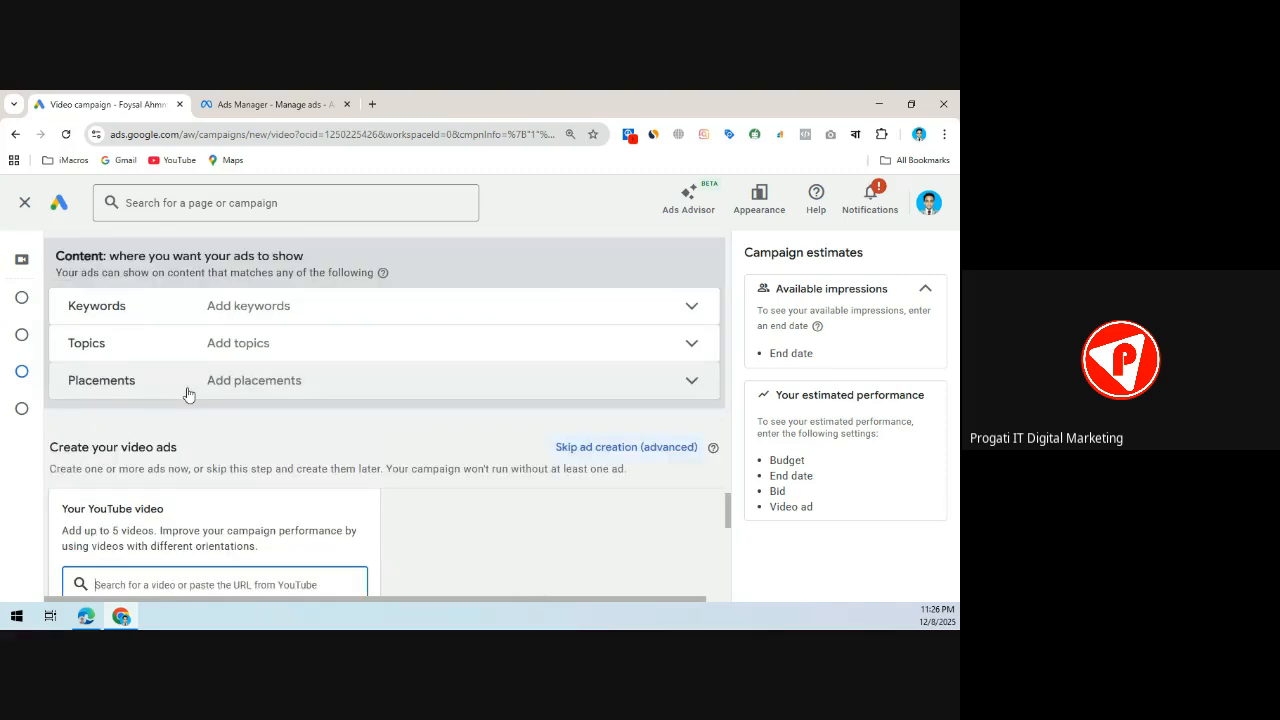
scroll(187, 393, "down", 6)
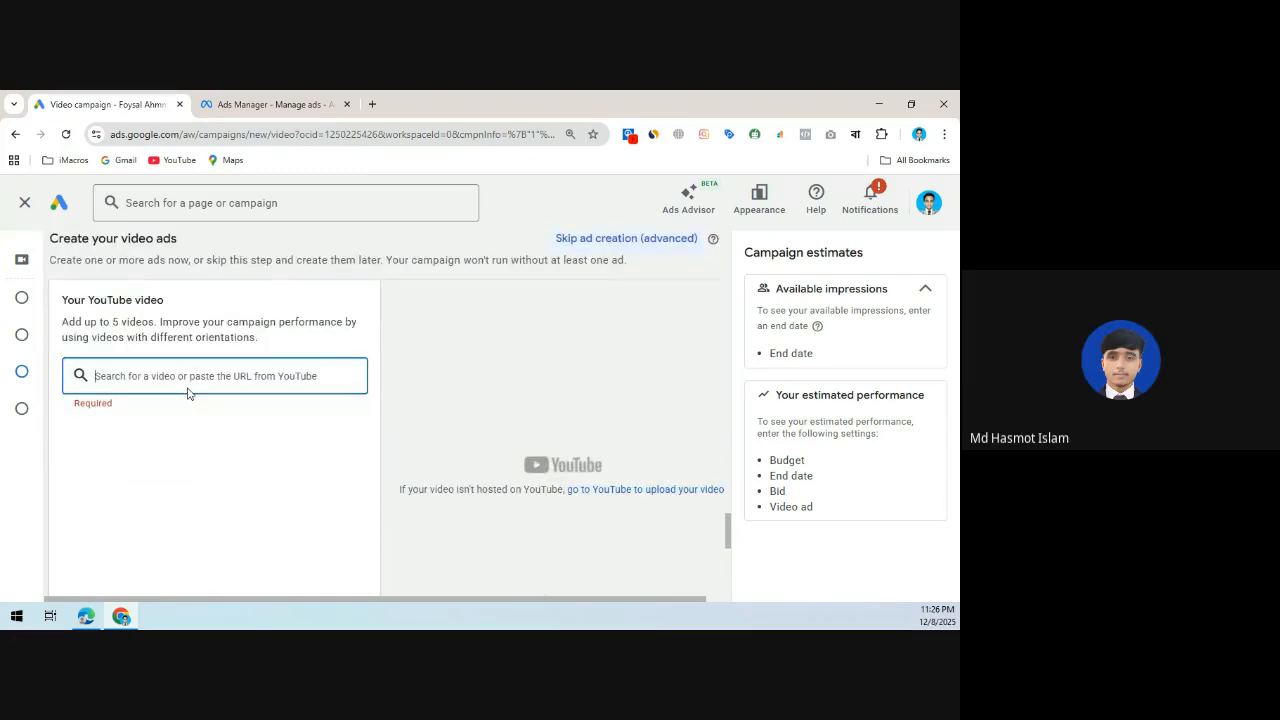
scroll(187, 393, "down", 4)
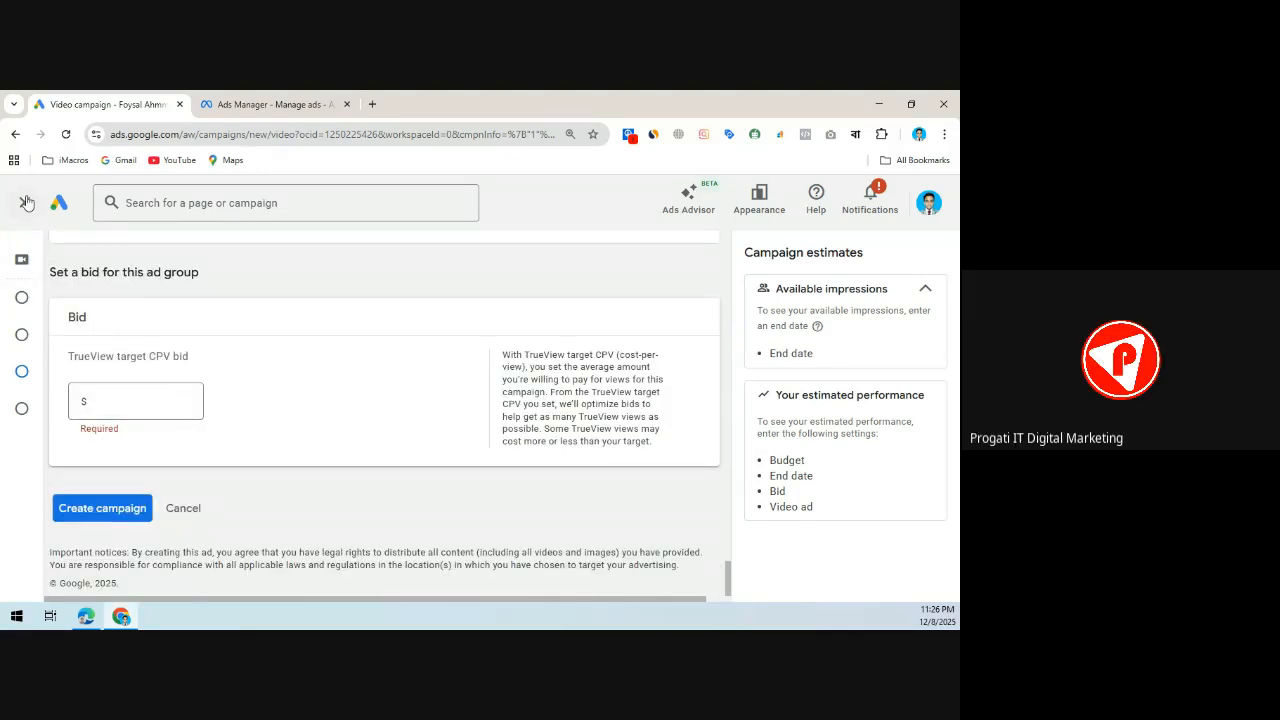
left_click(27, 202)
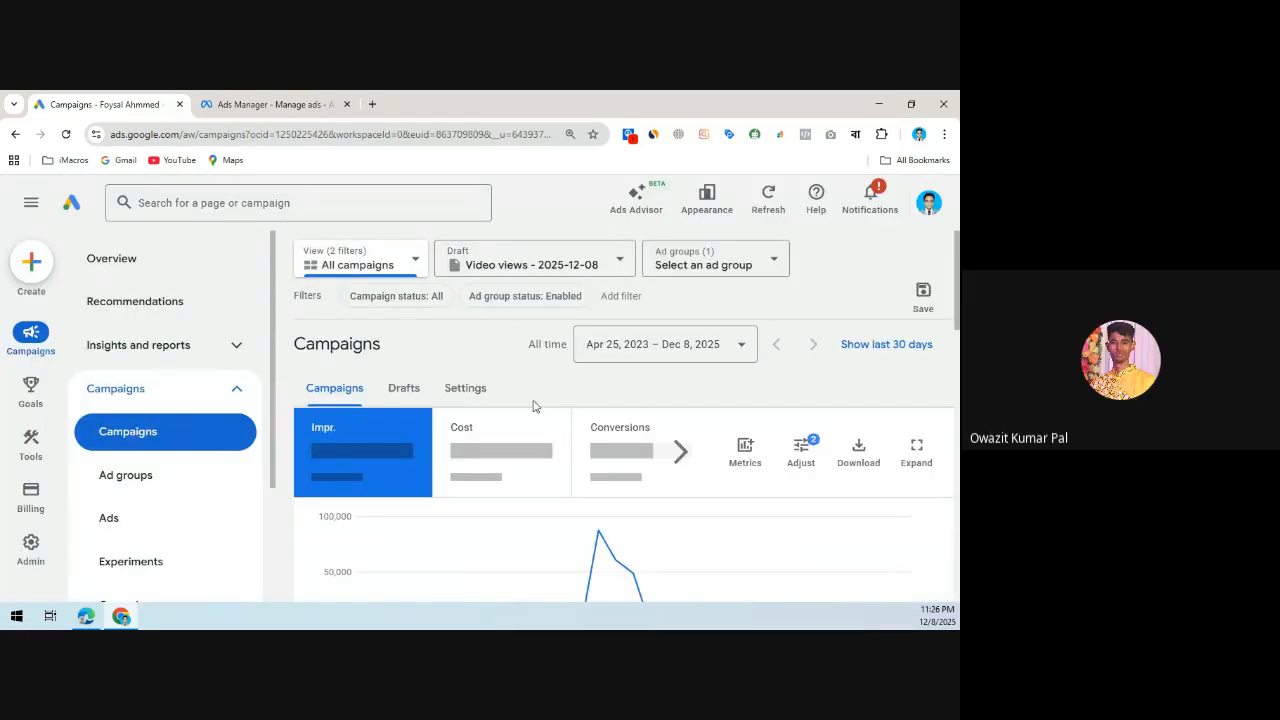
Return to the draft video campaign, review its budget, location, language and EU political ads settings, and close the setup.
left_click(14, 136)
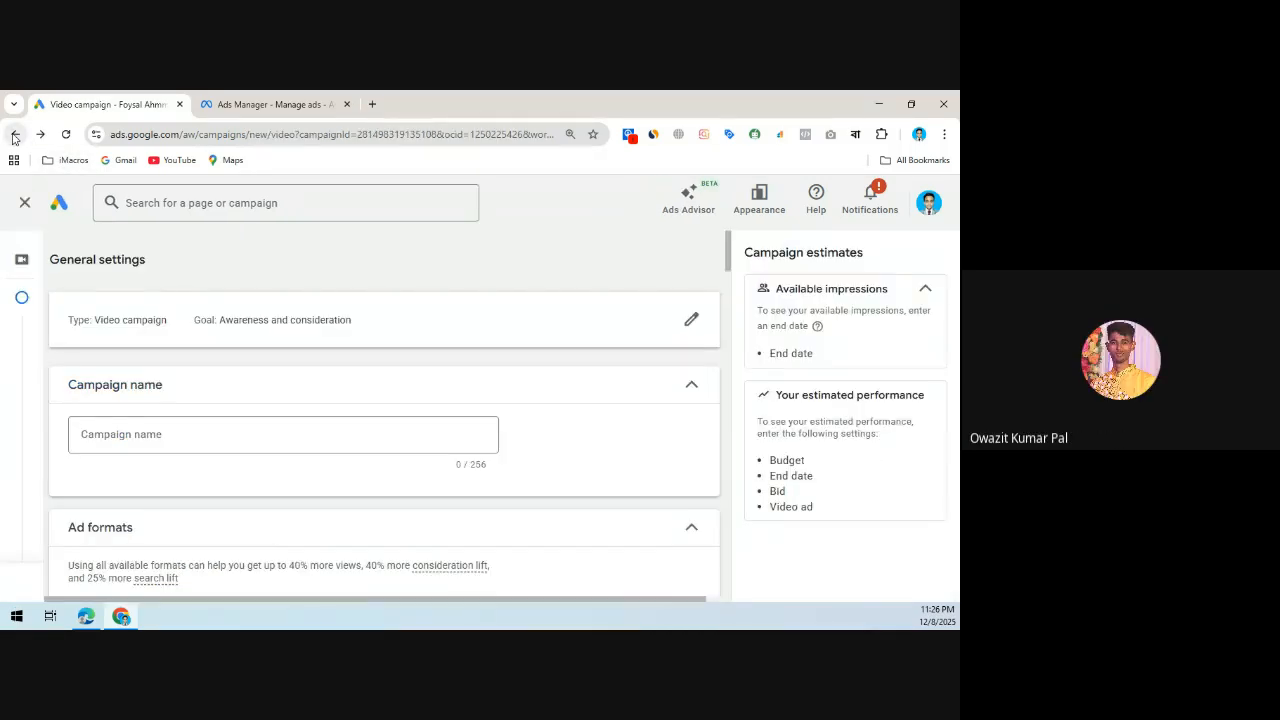
scroll(110, 320, "down", 3)
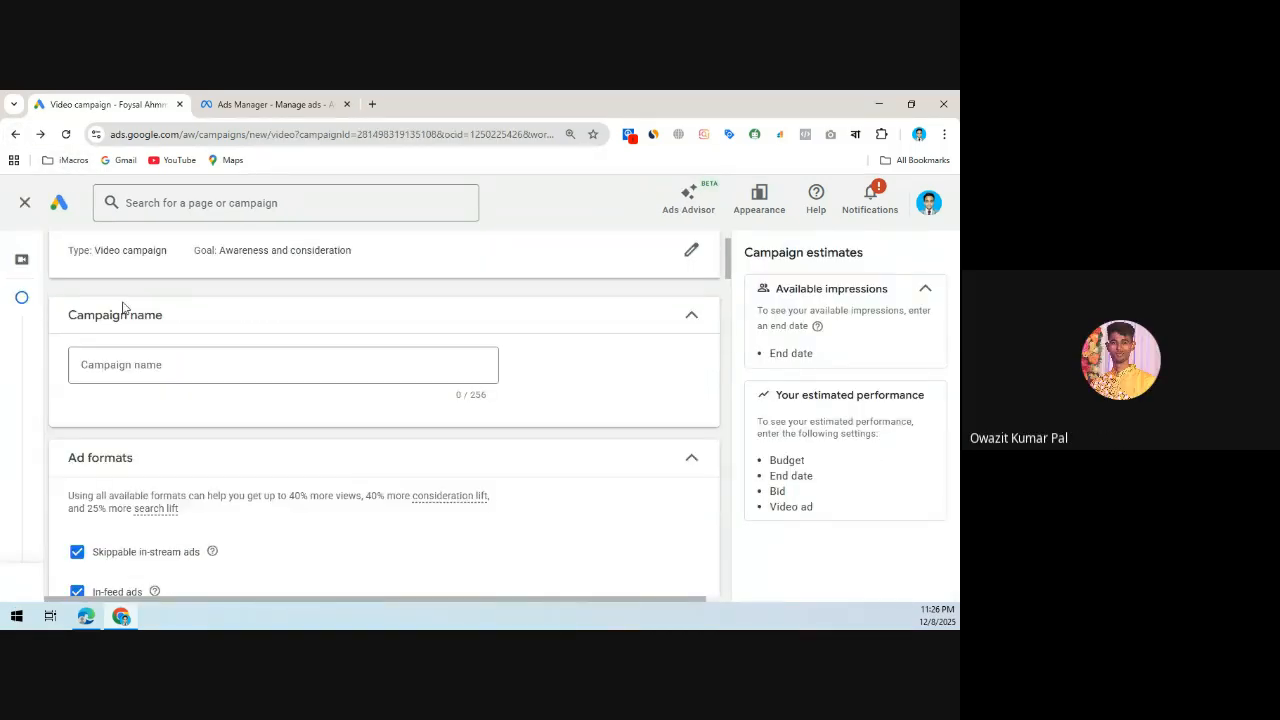
scroll(173, 406, "down", 3)
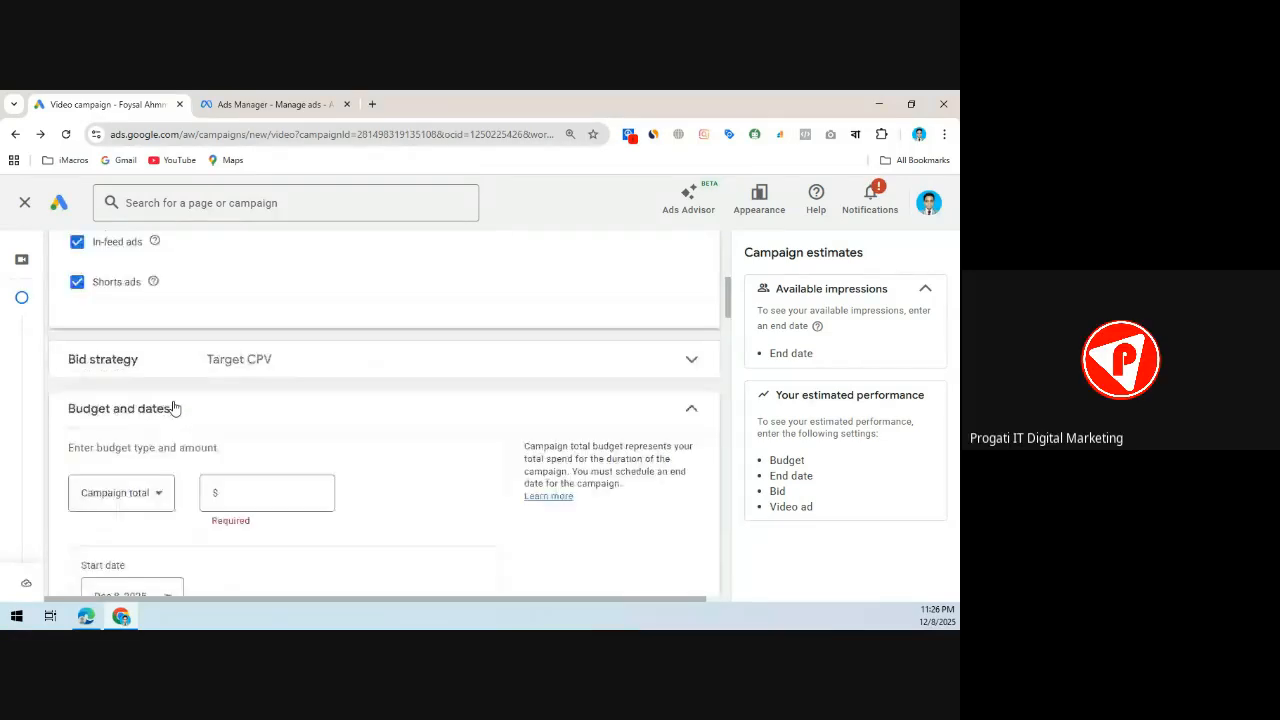
scroll(173, 407, "down", 8)
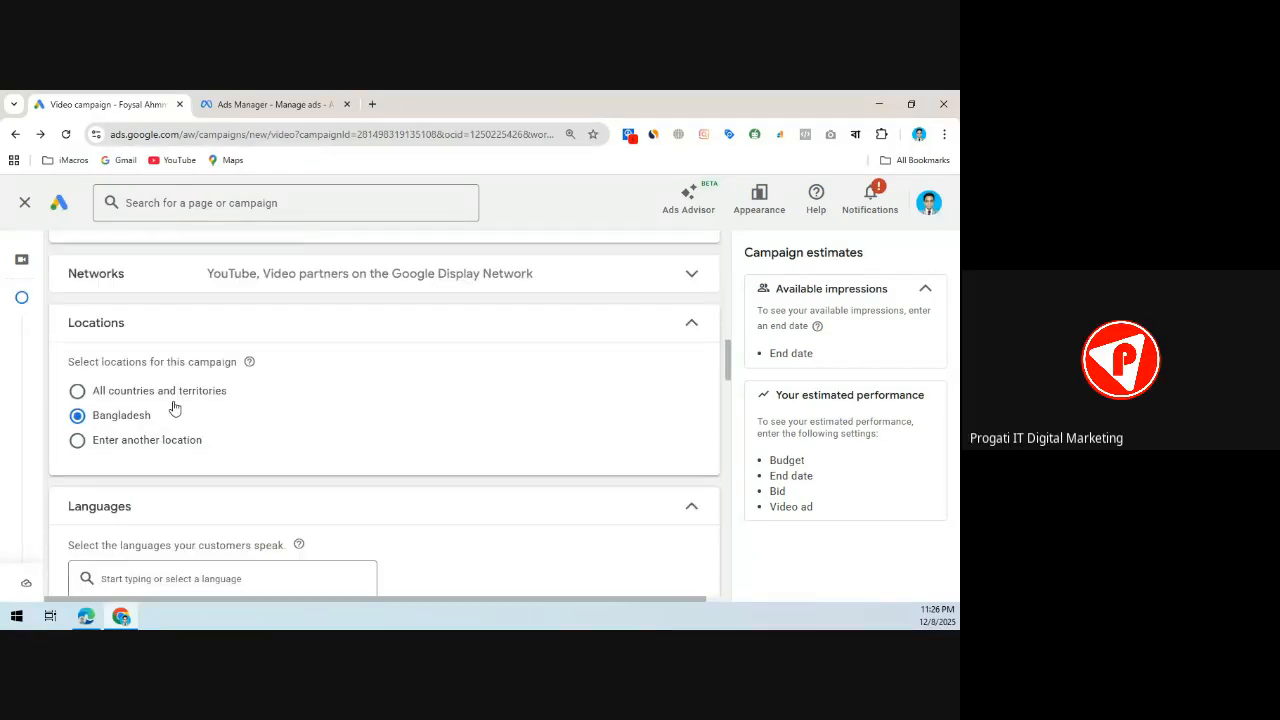
scroll(173, 407, "down", 4)
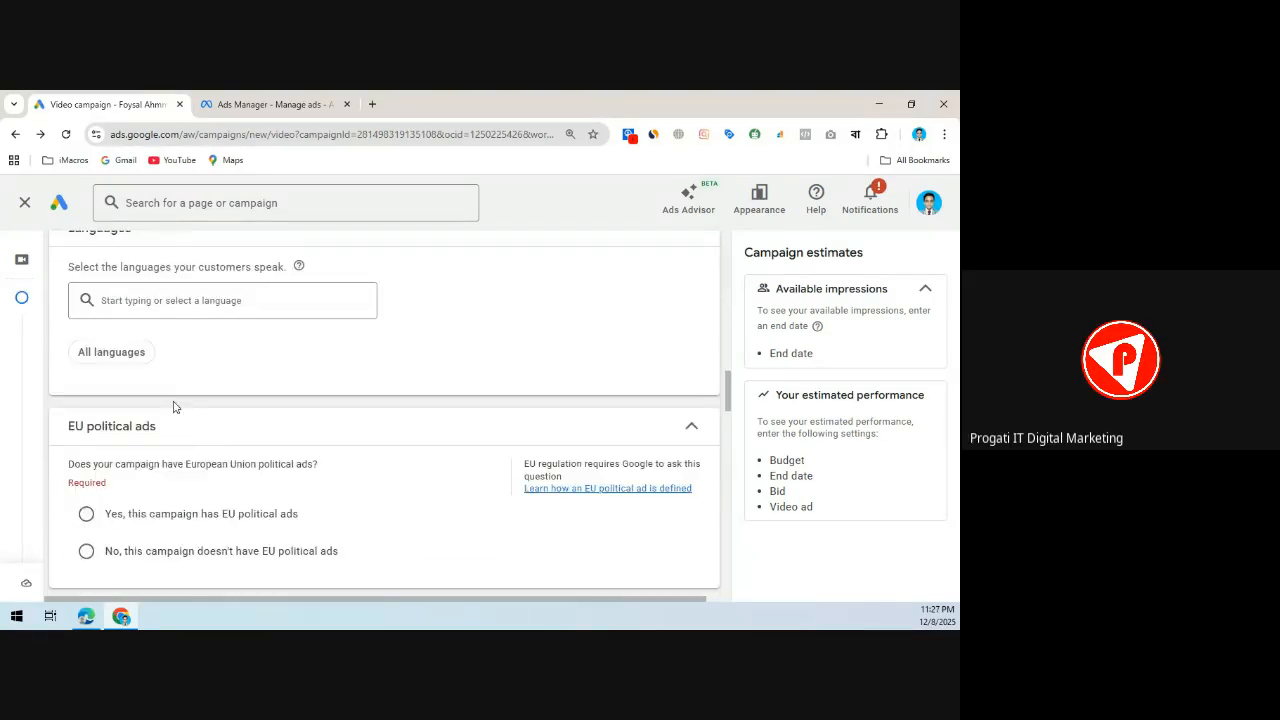
scroll(173, 406, "down", 1)
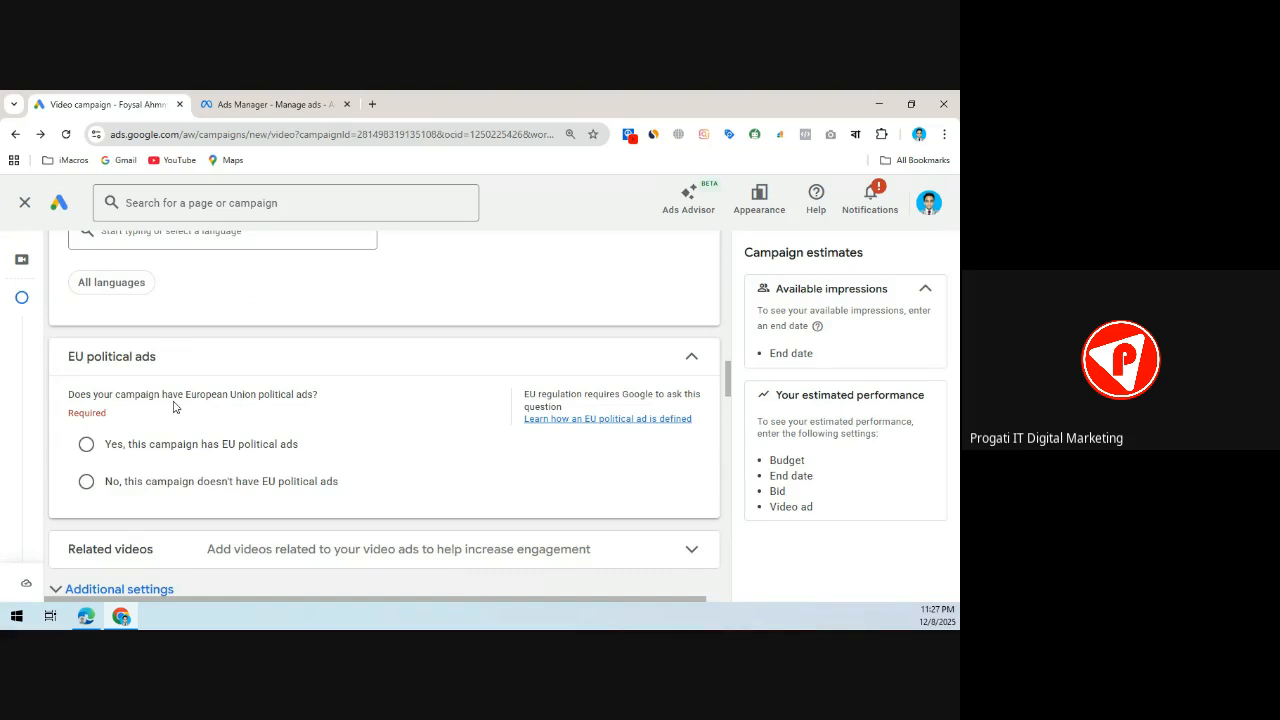
scroll(173, 407, "down", 2)
left_click(20, 207)
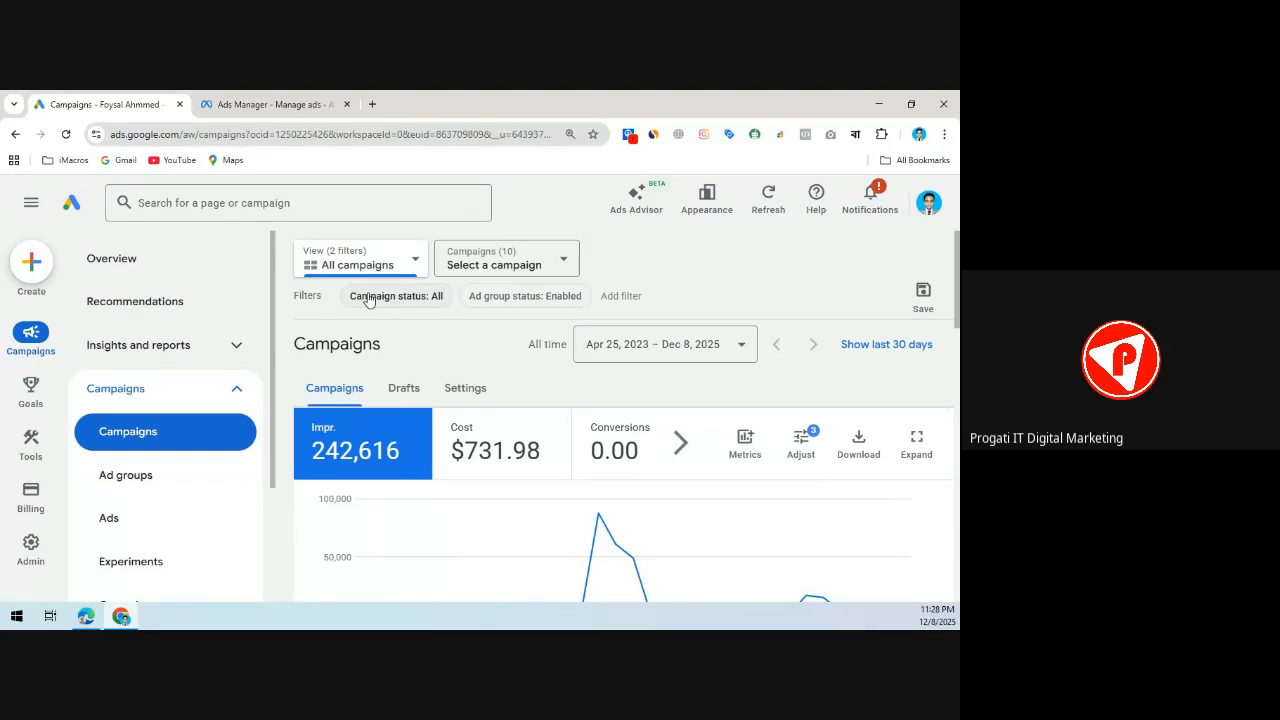
Switch to the webinar topic PDF in Microsoft Edge and review the SEO topics on page 5, back to What is SEO?
left_click(86, 616)
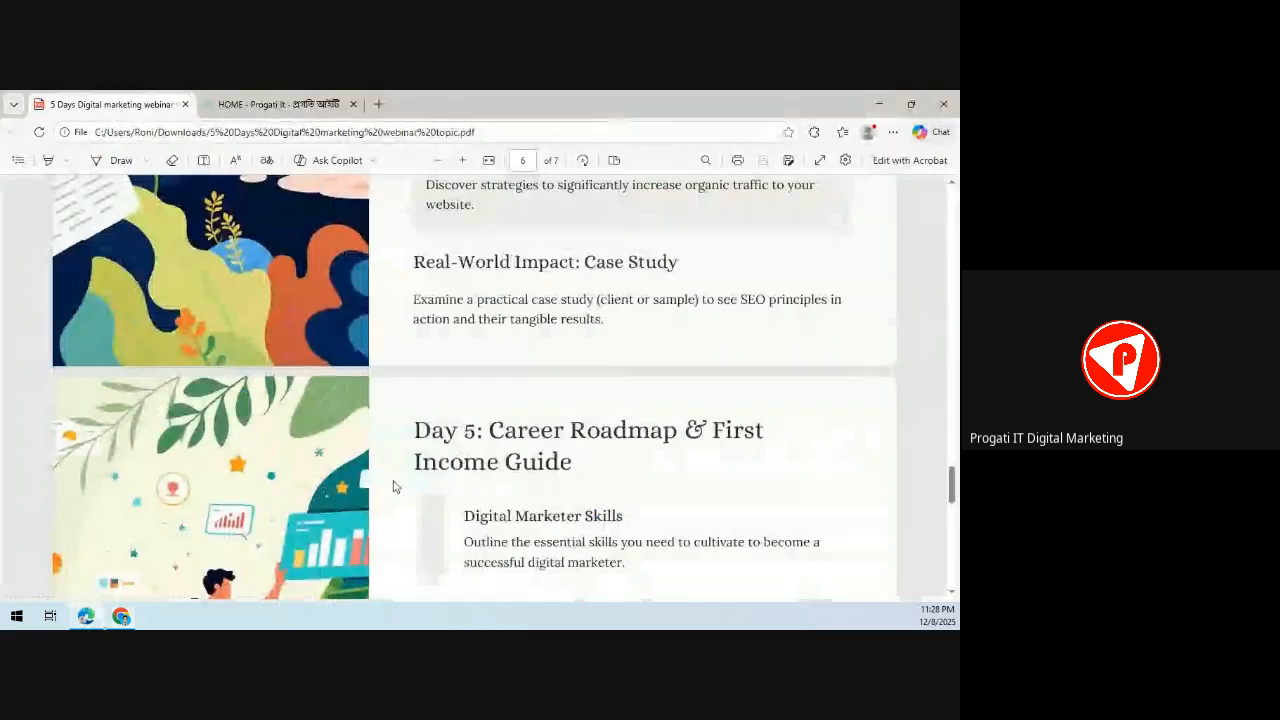
scroll(689, 426, "down", 3)
scroll(690, 427, "up", 5)
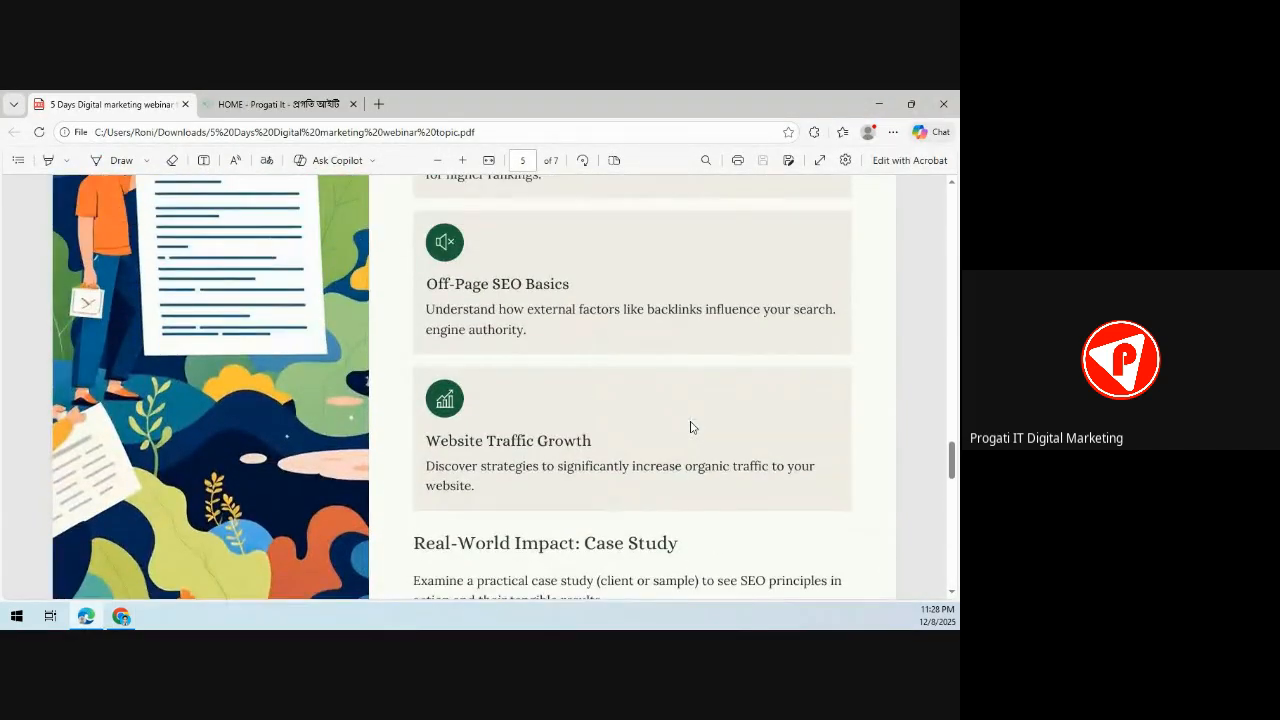
scroll(690, 427, "up", 3)
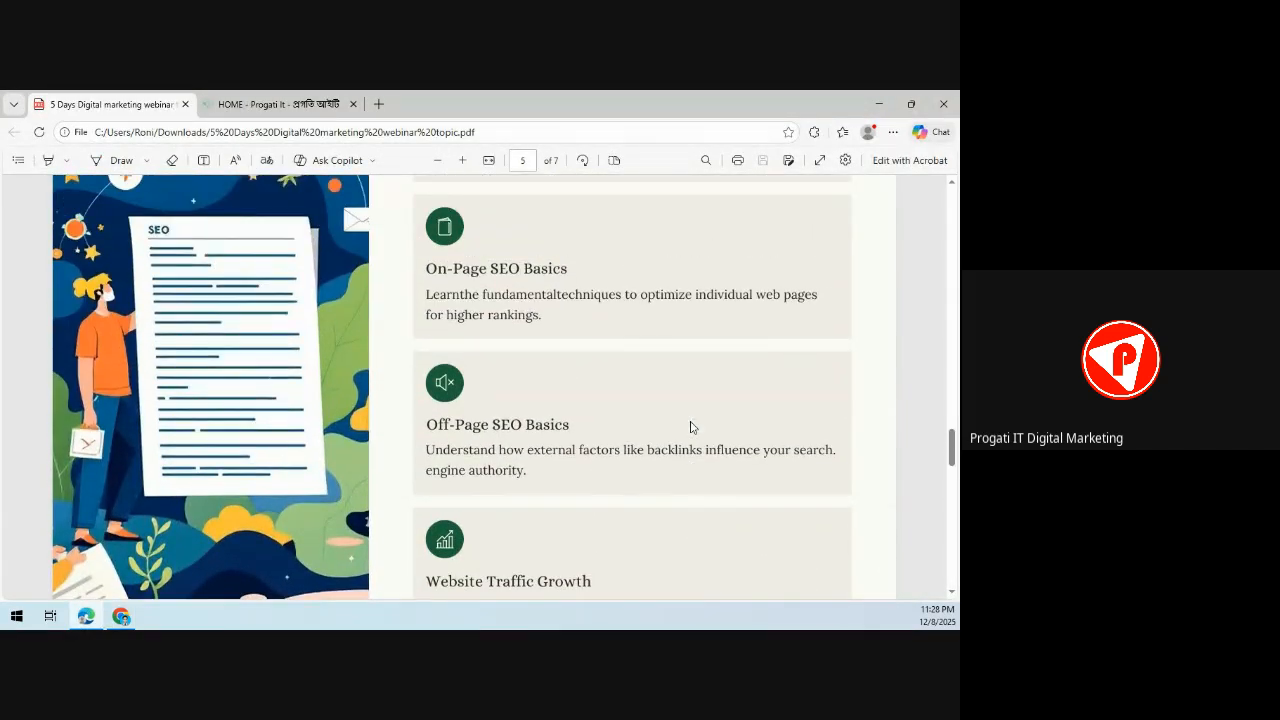
scroll(690, 427, "up", 3)
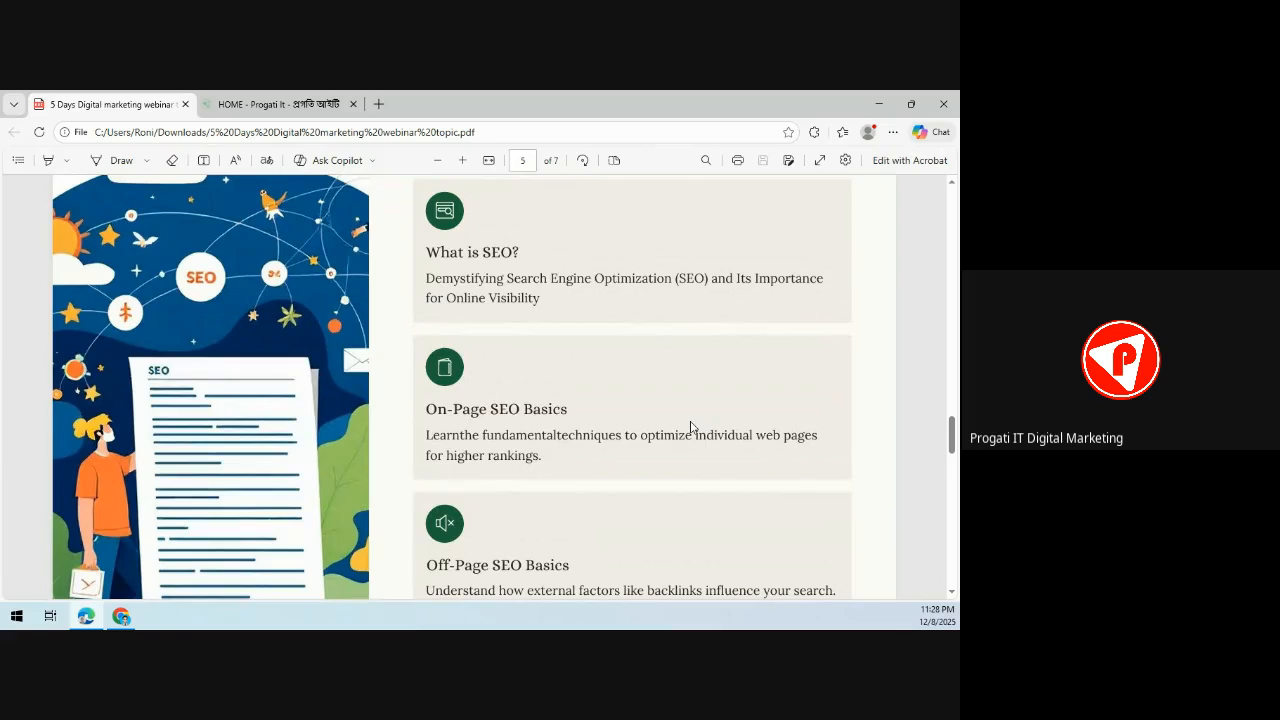
Select the "On-Page SEO Basics" heading text on page 5, and reselect only the word "SEO" in it.
left_click_drag(425, 410, 573, 411)
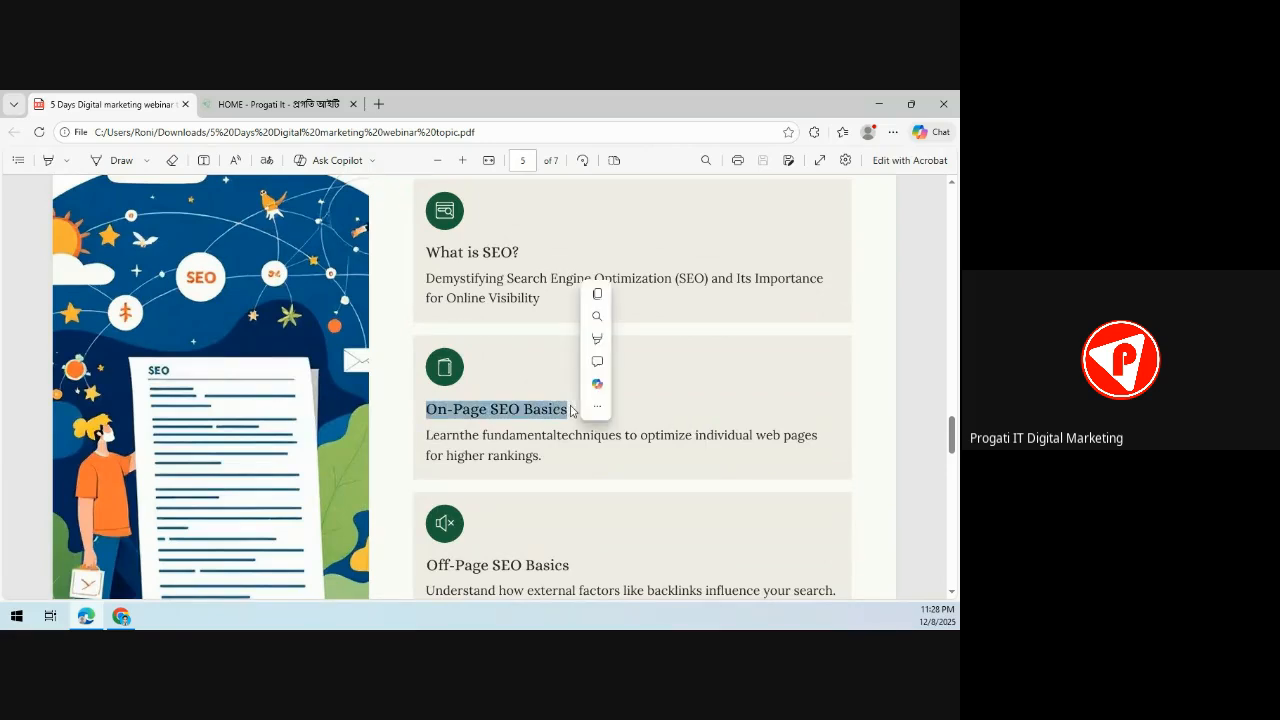
left_click(502, 409)
left_click_drag(492, 409, 518, 416)
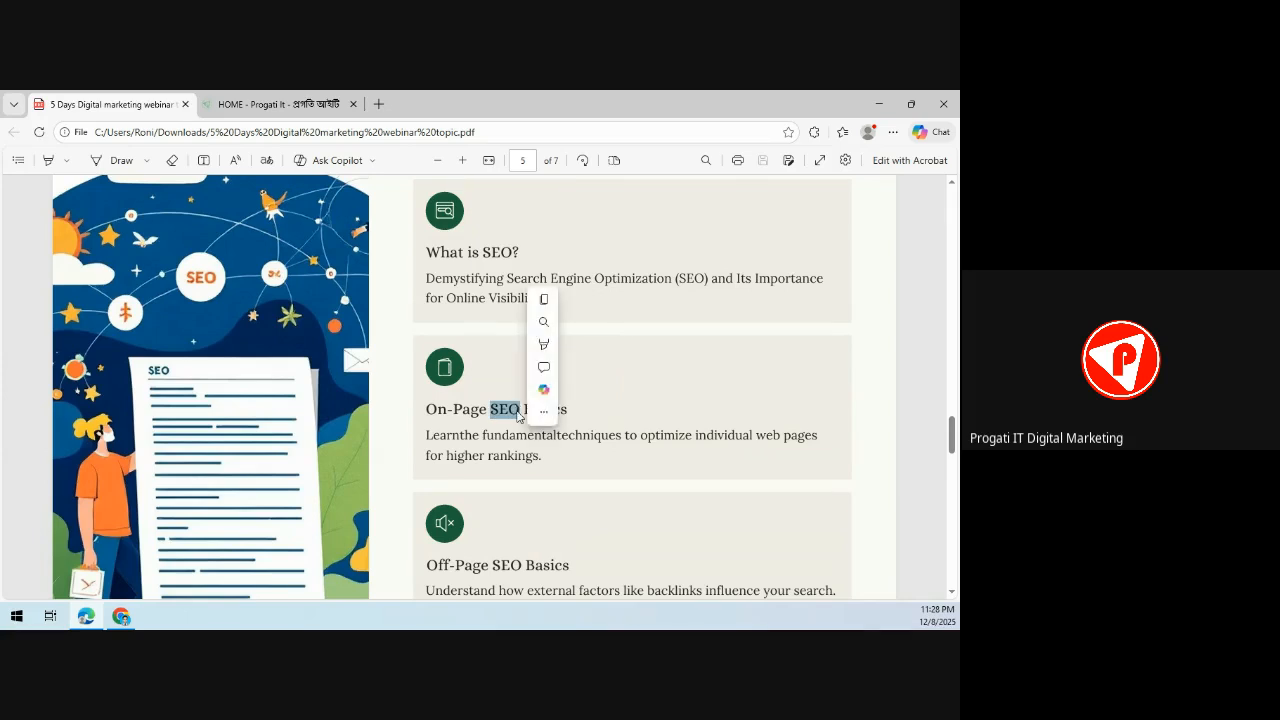